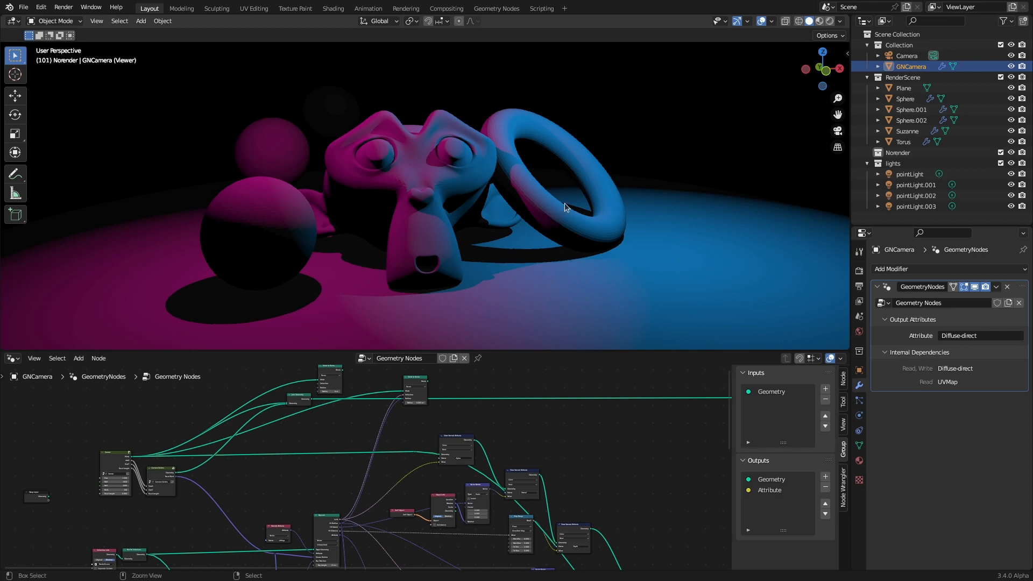
# Examine the rendered image on the GNCamera frame, the surrounding scene and the camera's geometry node tree
pyautogui.scroll(-8, 563, 208)
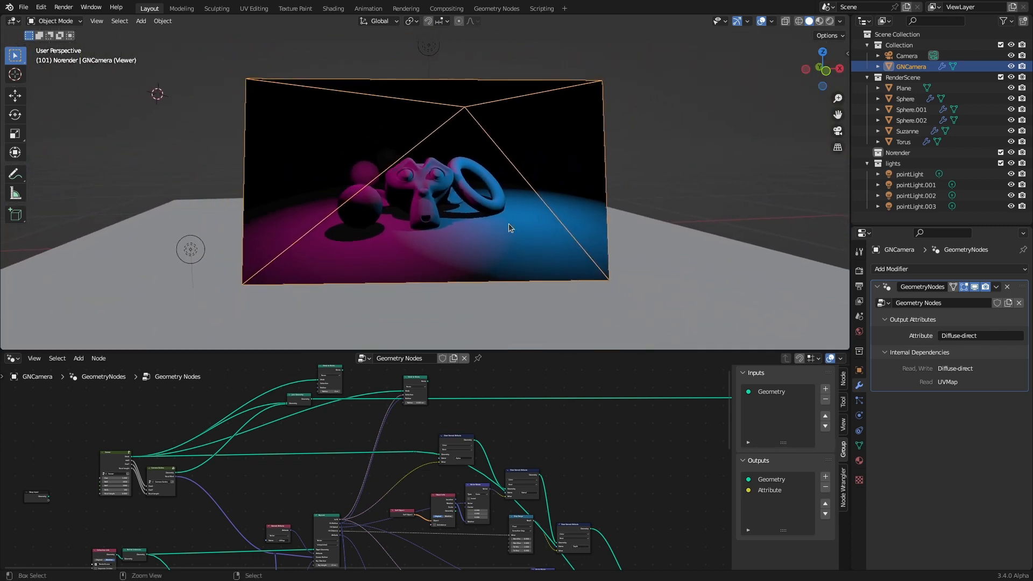
pyautogui.scroll(-2, 509, 224)
pyautogui.moveTo(444, 220); pyautogui.dragTo(490, 266, button='middle')
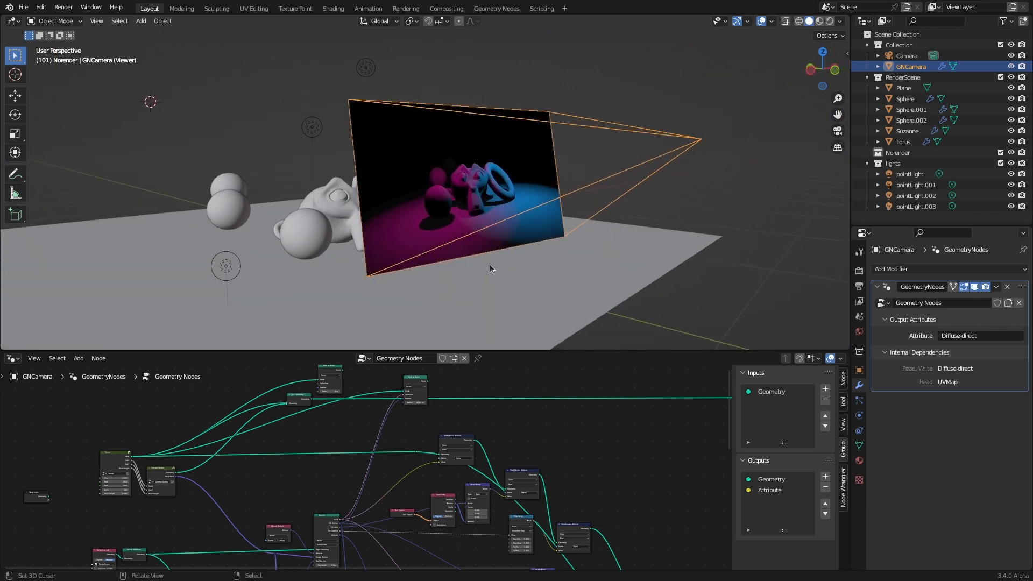
pyautogui.scroll(-2, 394, 482)
pyautogui.scroll(2, 400, 475)
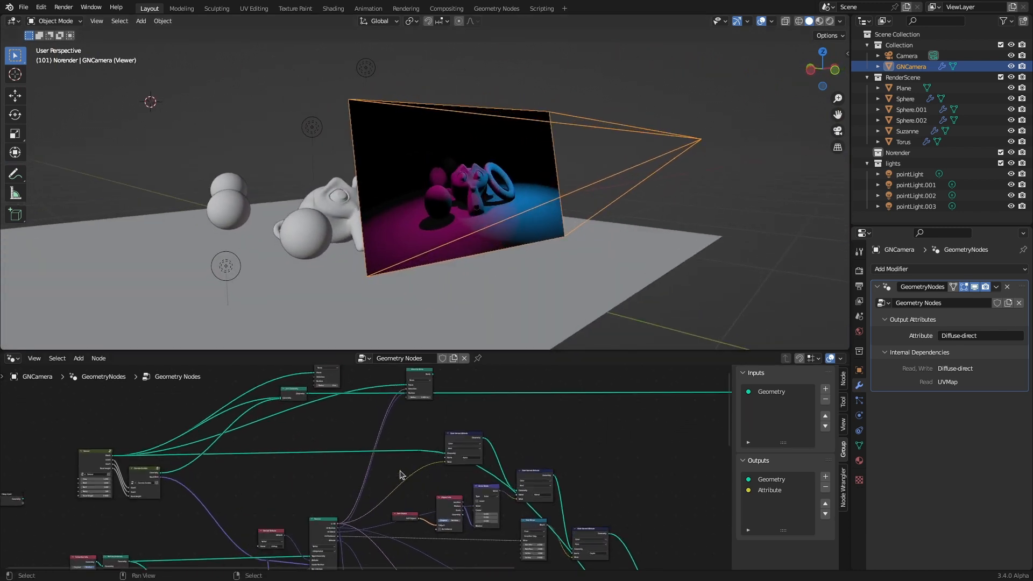
pyautogui.scroll(-3, 400, 473)
pyautogui.scroll(2, 401, 471)
pyautogui.scroll(1, 401, 472)
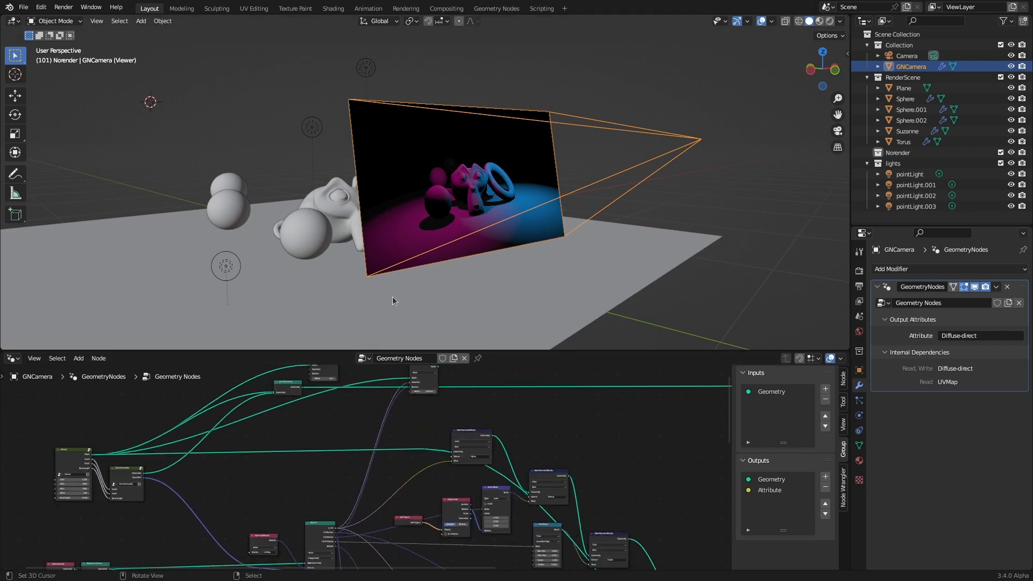
# Set Res% to 40 on the Sensor node
pyautogui.scroll(2, 294, 505)
pyautogui.moveTo(350, 501); pyautogui.dragTo(370, 492, button='middle')
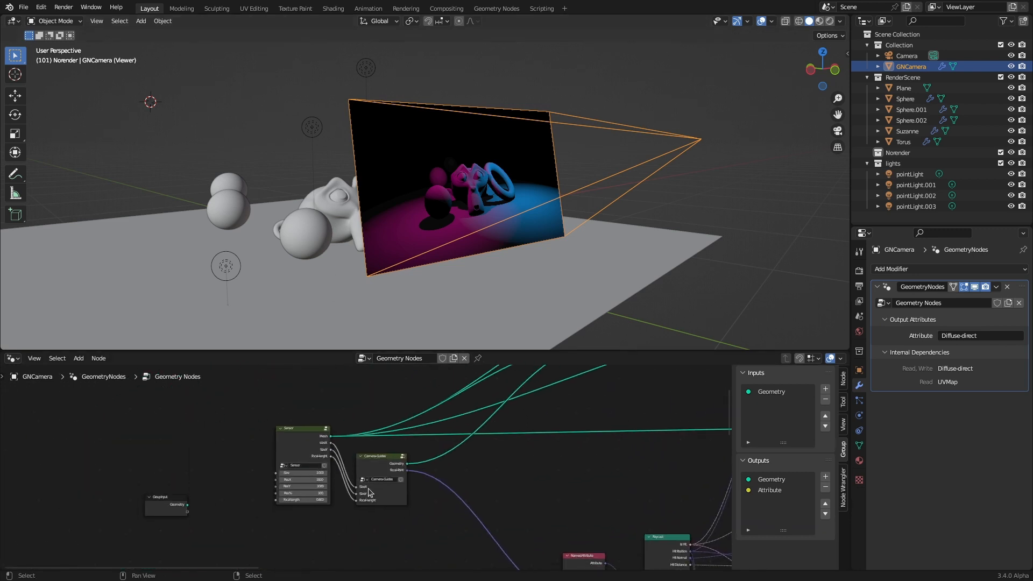
pyautogui.scroll(7, 369, 492)
pyautogui.moveTo(579, 189); pyautogui.dragTo(554, 199, button='middle')
pyautogui.scroll(4, 524, 252)
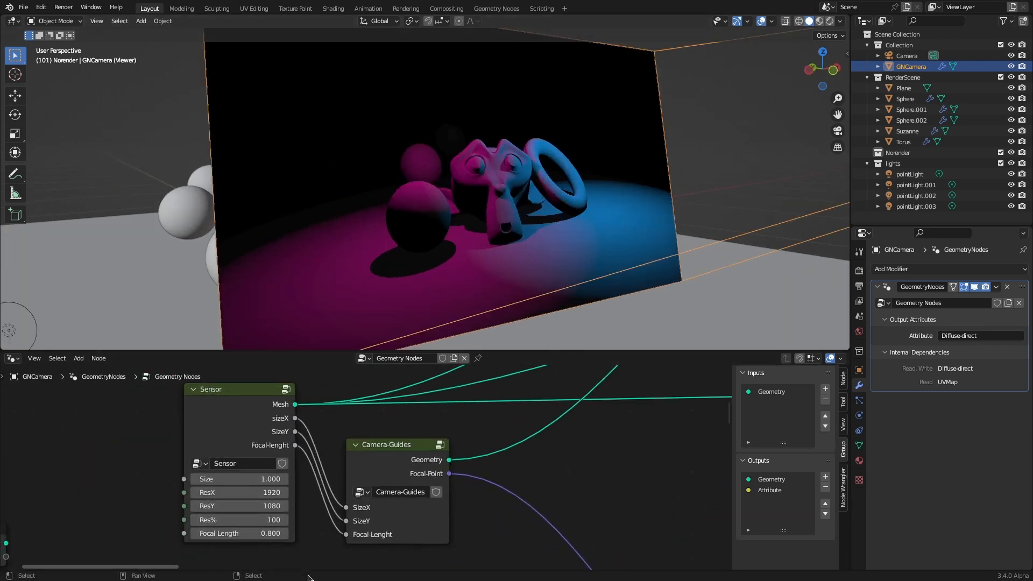
pyautogui.scroll(2, 184, 496)
pyautogui.doubleClick(300, 526)
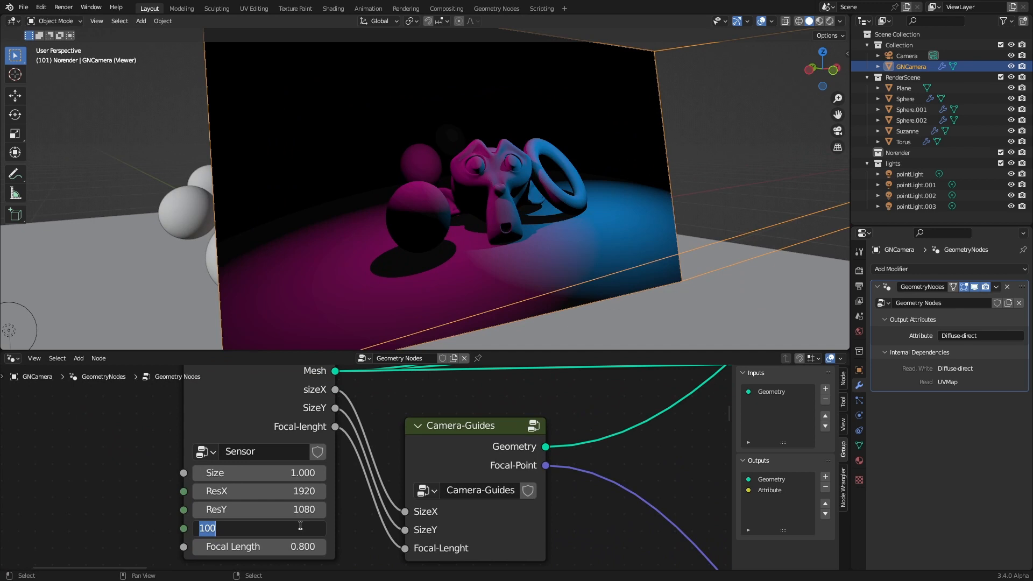
pyautogui.write('40')
pyautogui.press('Return')
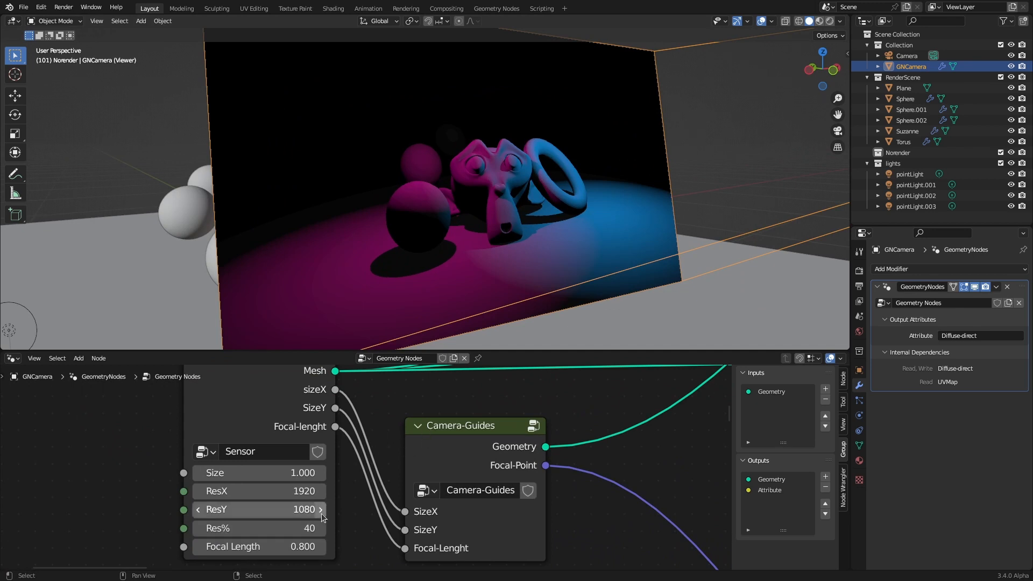
# Try a ResY of 400 on the Sensor node and restore it to 1080
pyautogui.moveTo(301, 509); pyautogui.dragTo(301, 509)
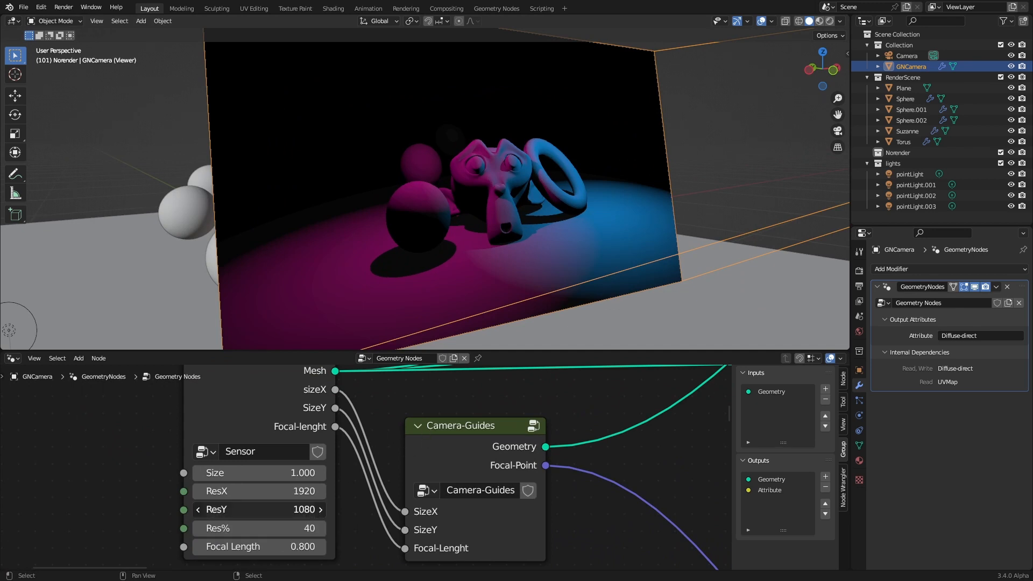
pyautogui.write('400')
pyautogui.press('Return')
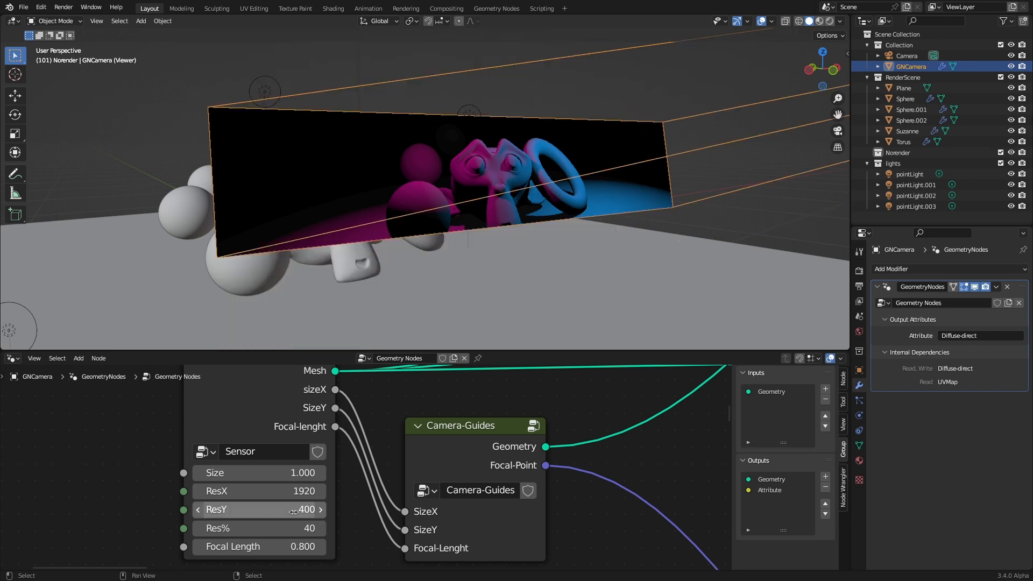
pyautogui.click(294, 514)
pyautogui.write('1080')
pyautogui.press('Return')
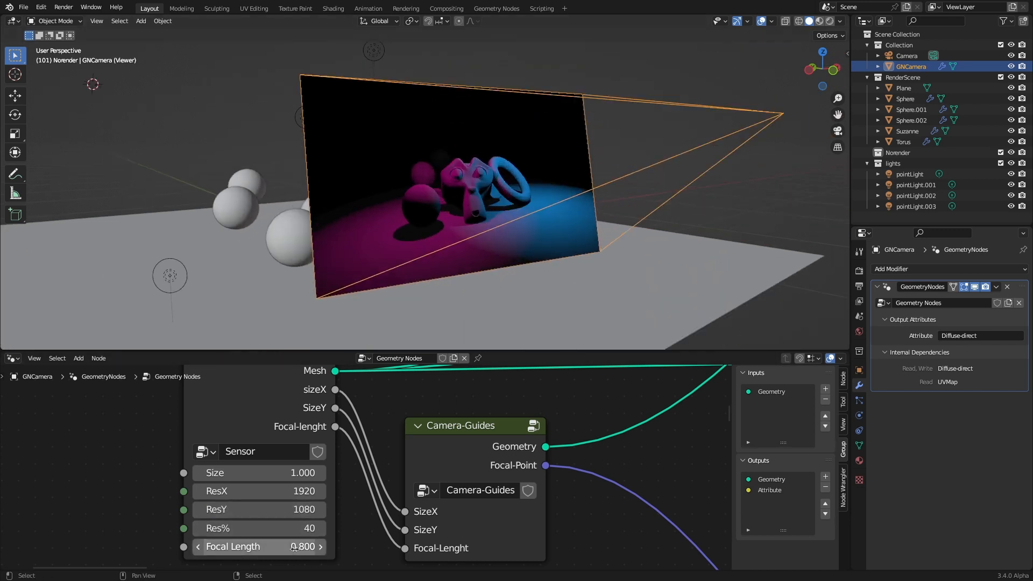
# Set the Sensor node's Focal Length to 0.600
pyautogui.moveTo(261, 548); pyautogui.dragTo(297, 546)
pyautogui.moveTo(565, 199); pyautogui.dragTo(558, 215, button='middle')
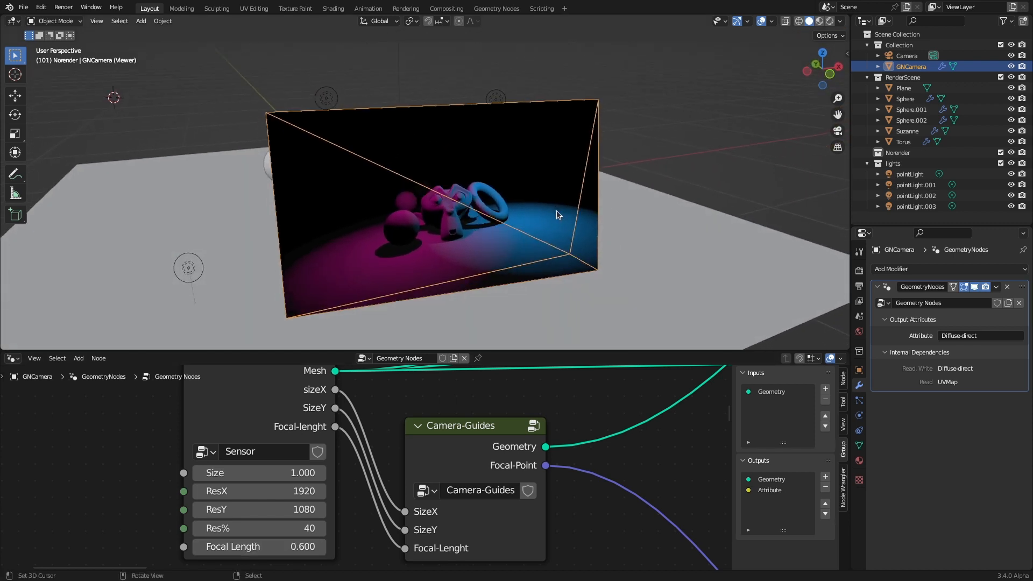
# Move the pointLight object to about X -0.21 m, Y -0.35 m, Z 0.61 m
pyautogui.scroll(-1, 558, 215)
pyautogui.scroll(-4, 597, 486)
pyautogui.moveTo(541, 488); pyautogui.dragTo(423, 368, button='middle')
pyautogui.scroll(-6, 553, 466)
pyautogui.moveTo(619, 482); pyautogui.dragTo(513, 462, button='middle')
pyautogui.scroll(4, 357, 149)
pyautogui.scroll(-3, 358, 150)
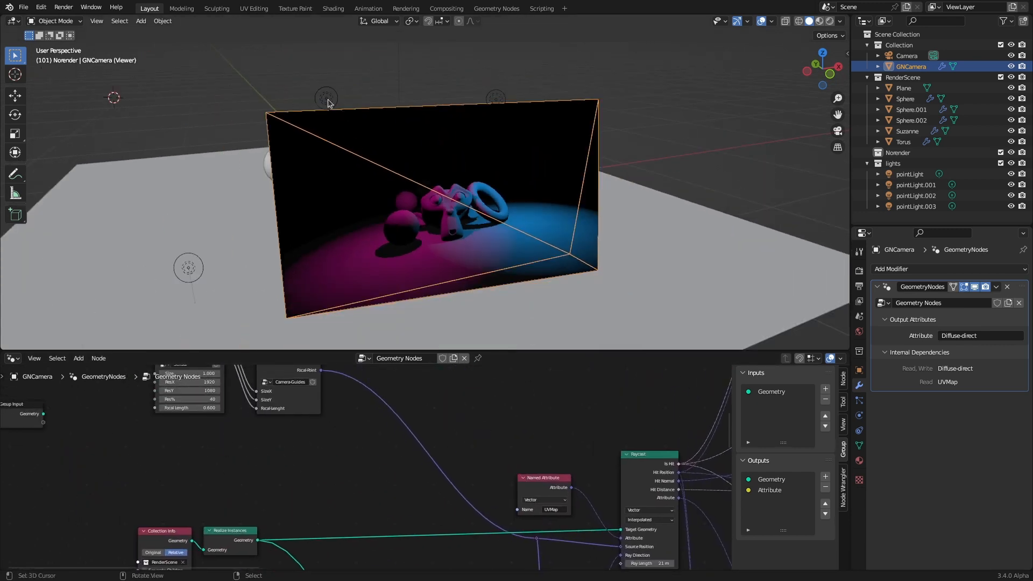
pyautogui.click(326, 98)
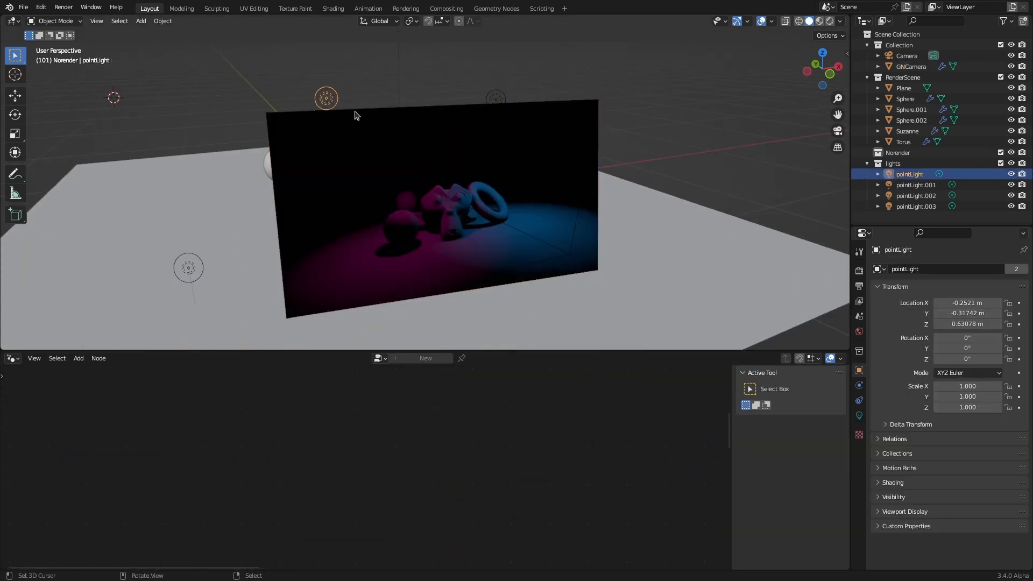
pyautogui.press('g')
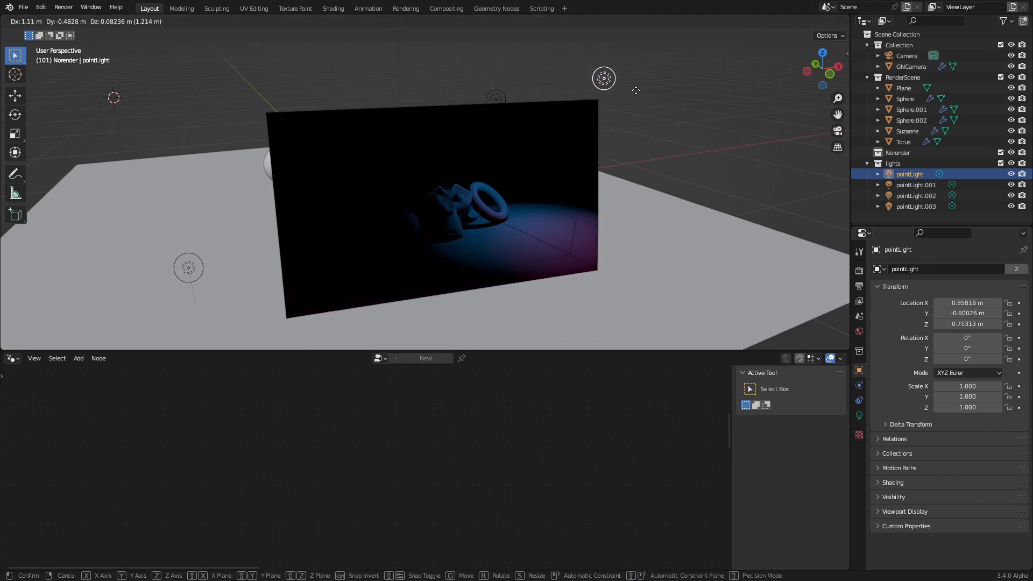
pyautogui.click(371, 117)
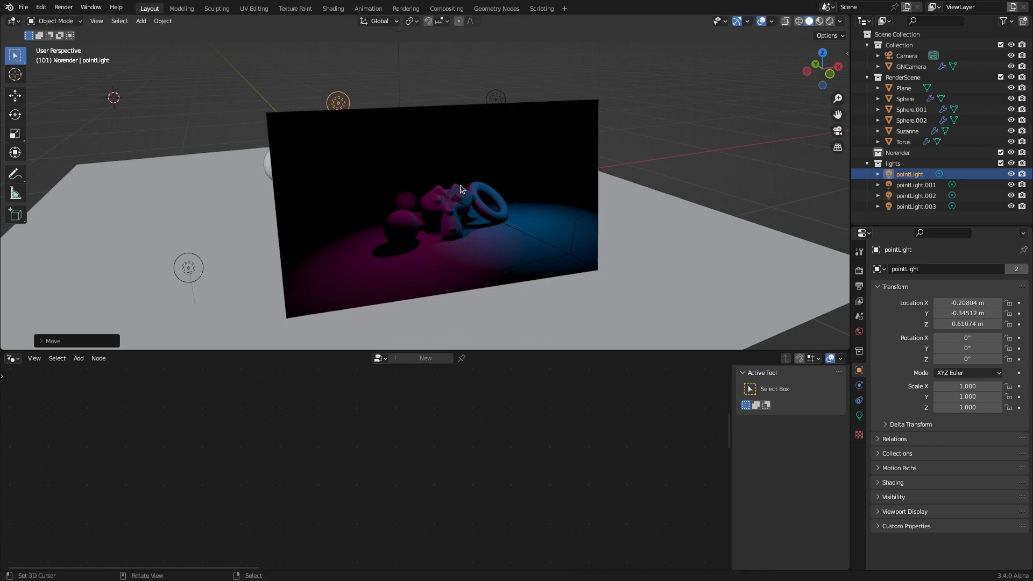
# Select GNCamera and set the pink Light node's Intensity to 0.800, keeping its FallOff-Distance at 1.000
pyautogui.click(461, 190)
pyautogui.scroll(-3, 597, 487)
pyautogui.moveTo(678, 540); pyautogui.dragTo(383, 452, button='middle')
pyautogui.moveTo(563, 505); pyautogui.dragTo(446, 415, button='middle')
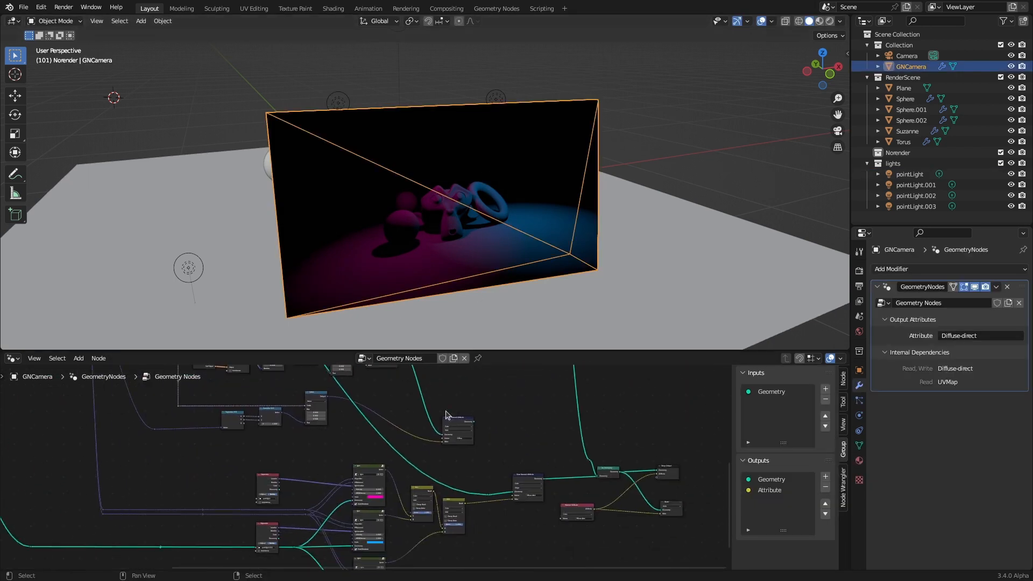
pyautogui.scroll(5, 327, 484)
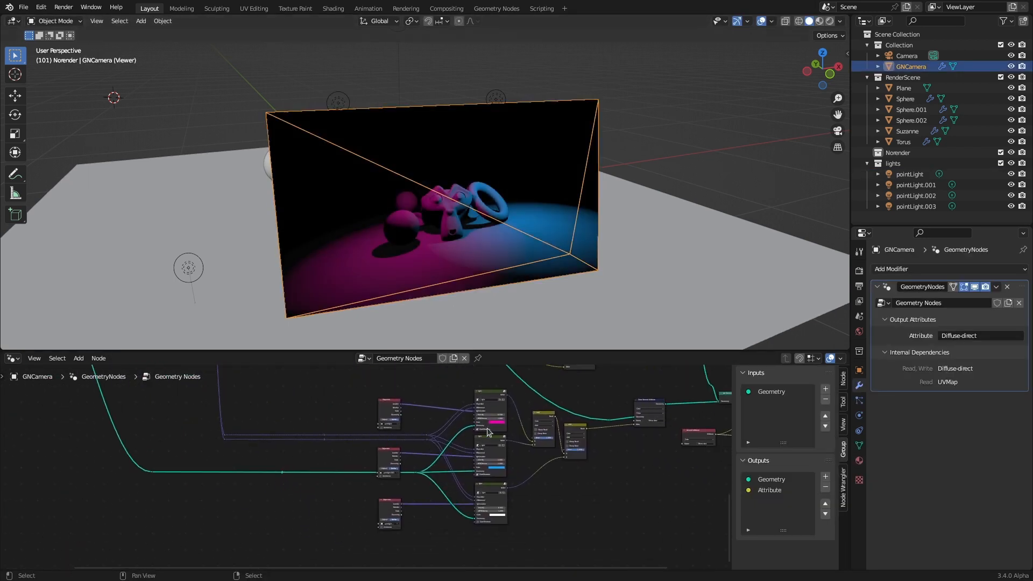
pyautogui.scroll(3, 396, 483)
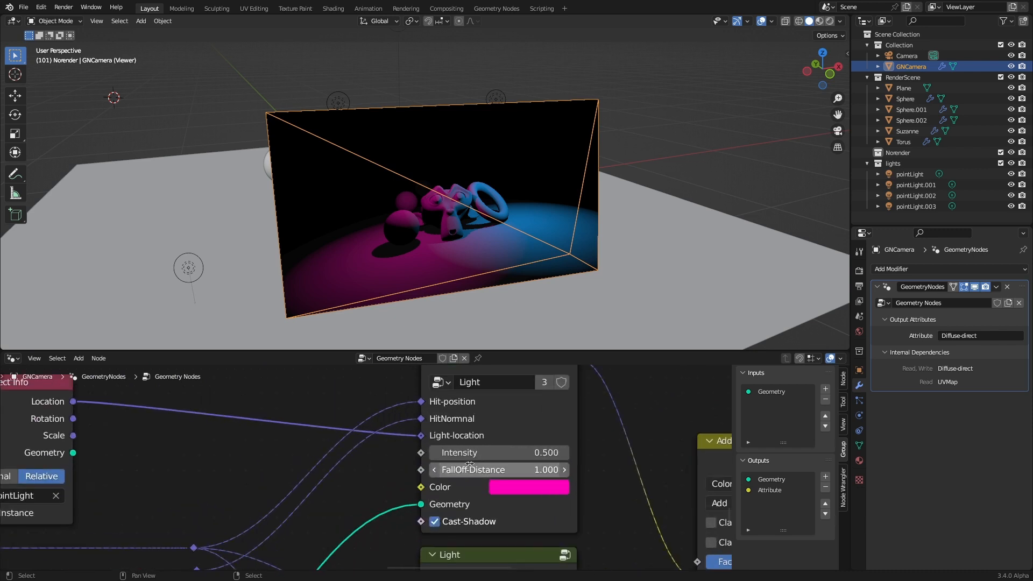
pyautogui.click(536, 453)
pyautogui.write('1')
pyautogui.press('Return')
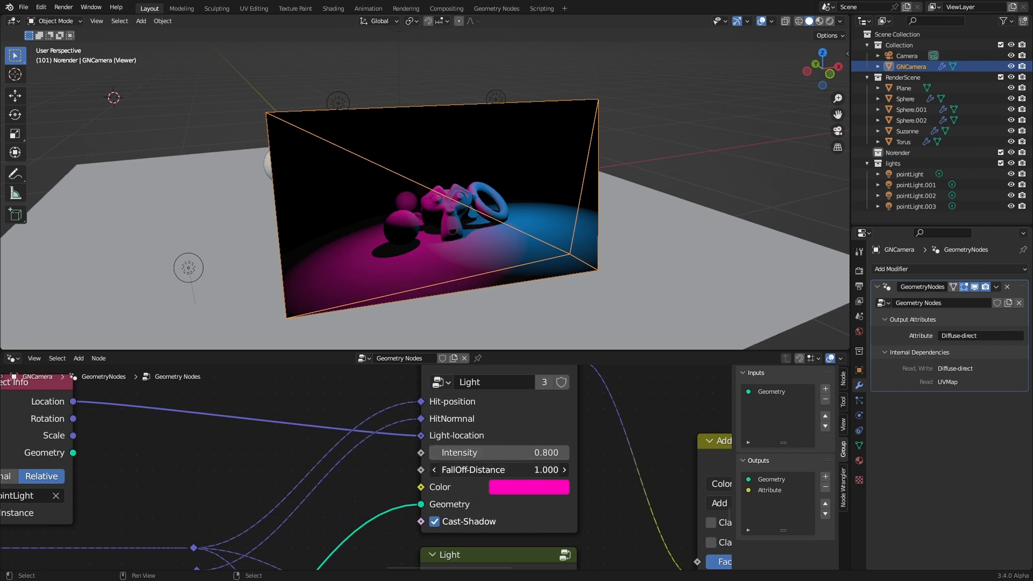
pyautogui.moveTo(500, 470); pyautogui.dragTo(536, 470)
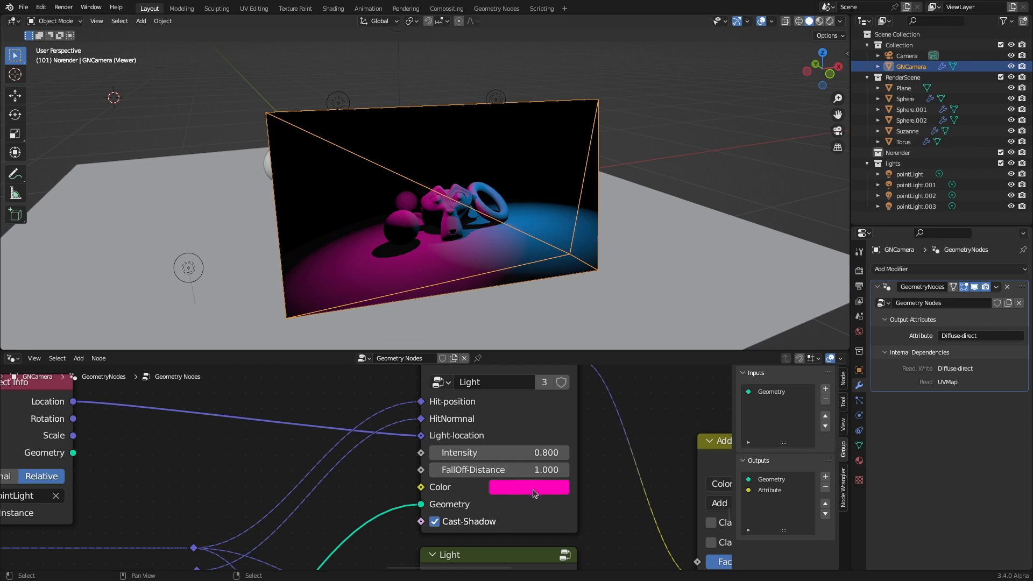
# Shift the pink Light node's color slightly toward magenta and toggle its Cast-Shadow option off and back on
pyautogui.click(530, 487)
pyautogui.click(554, 332)
pyautogui.moveTo(553, 332); pyautogui.dragTo(608, 345)
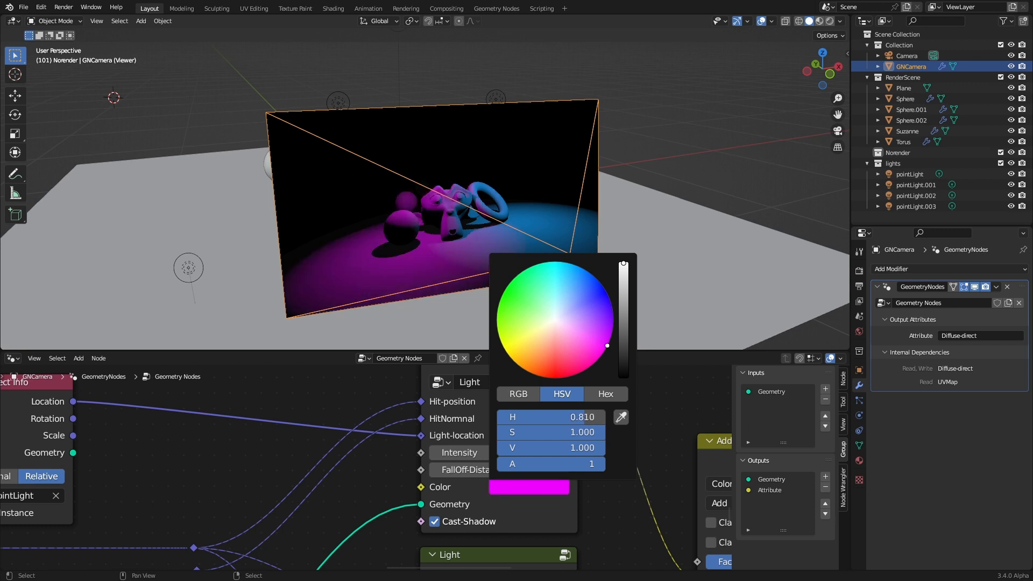
pyautogui.click(435, 521)
pyautogui.click(440, 524)
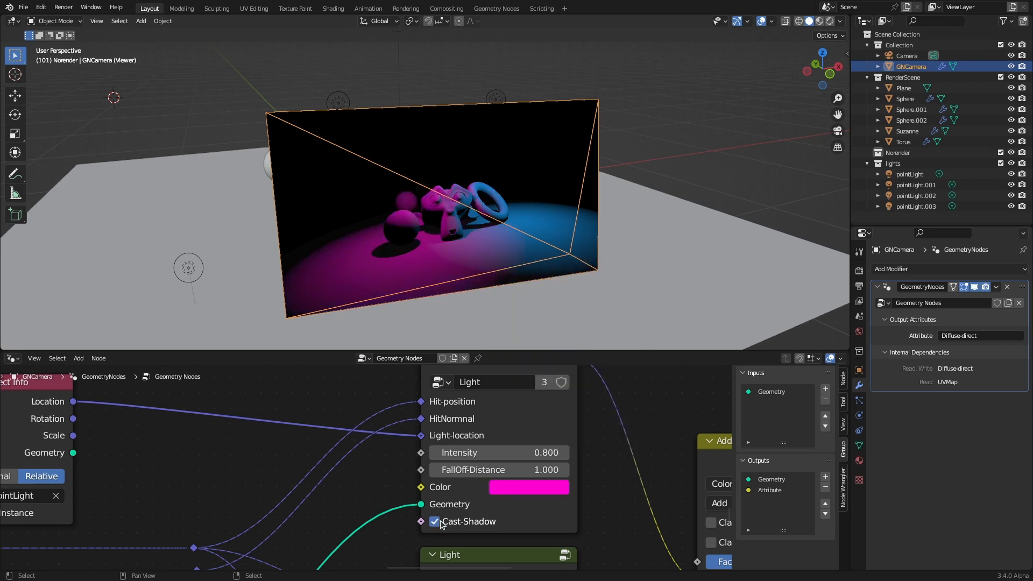
# Connect the UVPass Store Named Attribute node's Geometry output to the Geometry input of the Diffuse-direct Store Named Attribute node
pyautogui.scroll(-9, 532, 506)
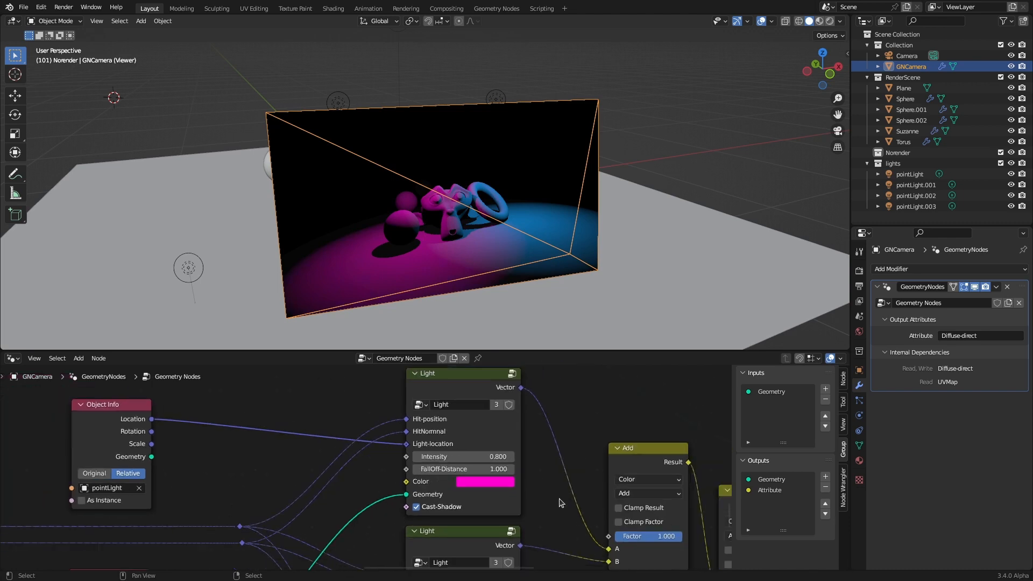
pyautogui.moveTo(714, 563); pyautogui.dragTo(442, 447, button='middle')
pyautogui.scroll(-11, 444, 444)
pyautogui.moveTo(579, 507); pyautogui.dragTo(574, 548, button='middle')
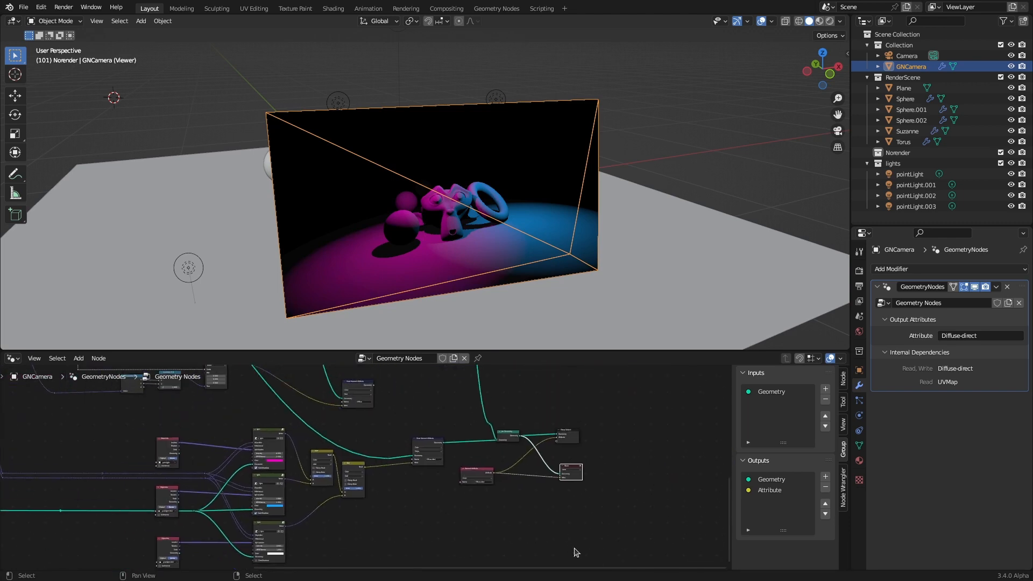
pyautogui.moveTo(429, 520); pyautogui.dragTo(480, 550, button='middle')
pyautogui.scroll(6, 448, 480)
pyautogui.scroll(2, 449, 483)
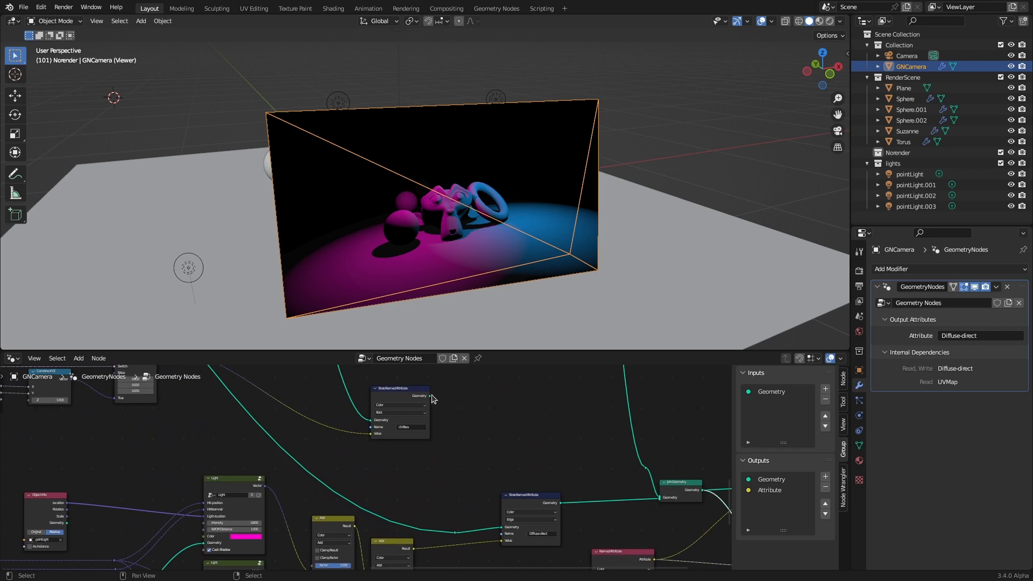
pyautogui.moveTo(431, 397); pyautogui.dragTo(504, 530)
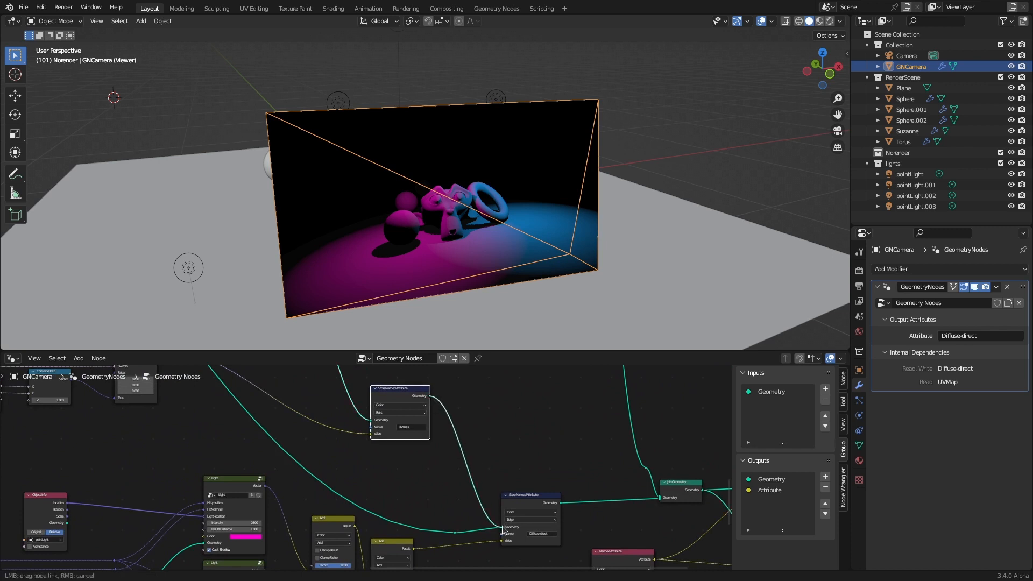
# Set the Named Attribute node's name to Alpha to preview the alpha pass on the camera frame
pyautogui.moveTo(576, 458); pyautogui.dragTo(408, 366, button='middle')
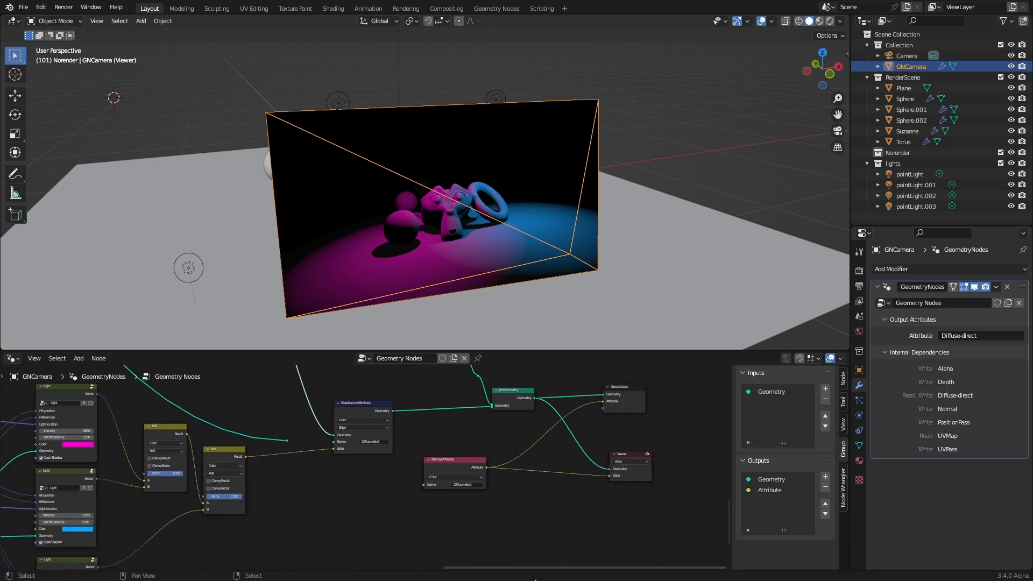
pyautogui.scroll(4, 495, 511)
pyautogui.scroll(2, 495, 516)
pyautogui.moveTo(478, 543); pyautogui.dragTo(404, 510, button='middle')
pyautogui.scroll(2, 487, 299)
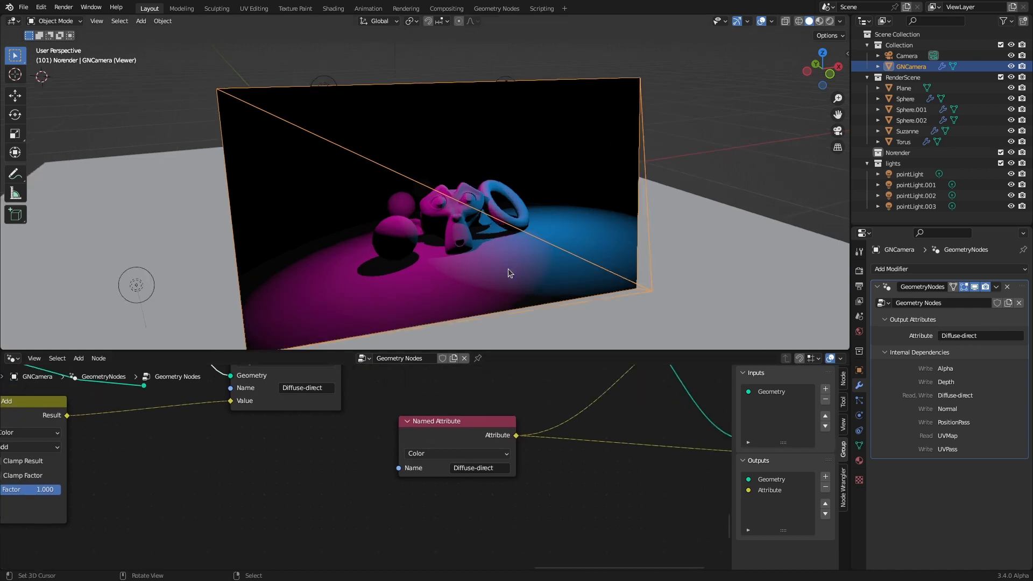
pyautogui.click(495, 468)
pyautogui.click(497, 396)
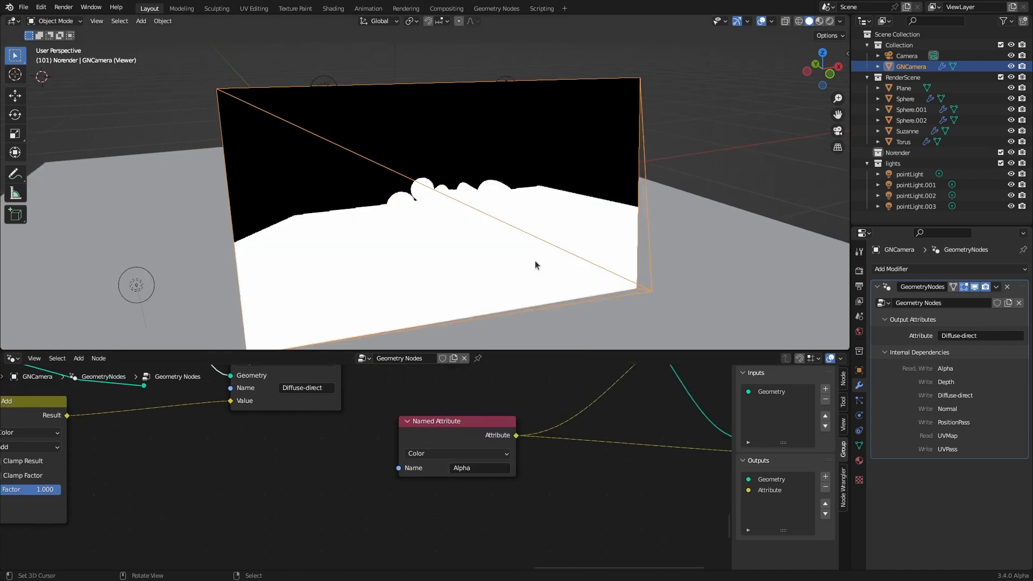
# Preview the depth and normal passes by setting the Named Attribute node's name to Depth, followed by Normal
pyautogui.moveTo(536, 274); pyautogui.dragTo(541, 260, button='middle')
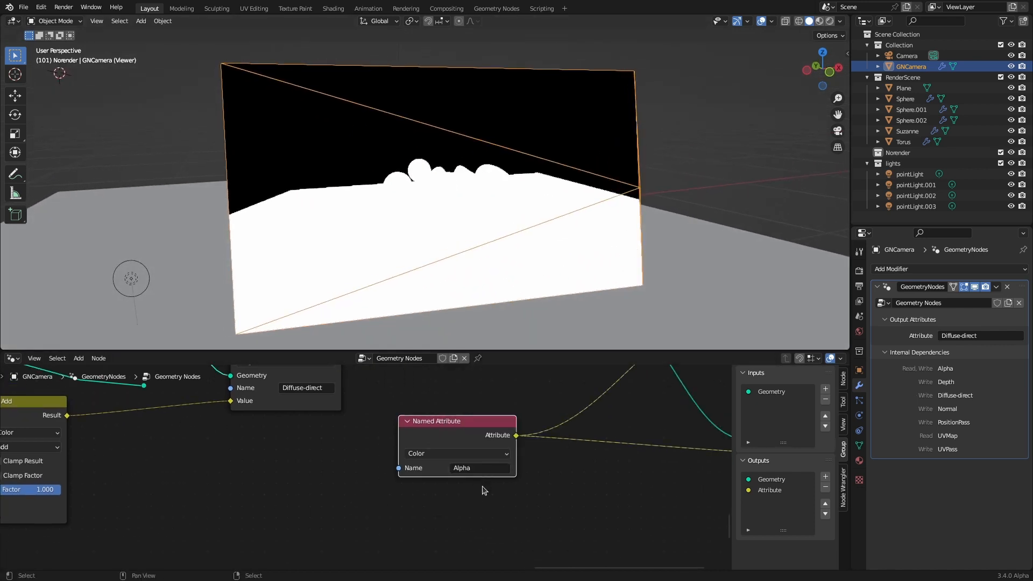
pyautogui.click(486, 467)
pyautogui.click(495, 429)
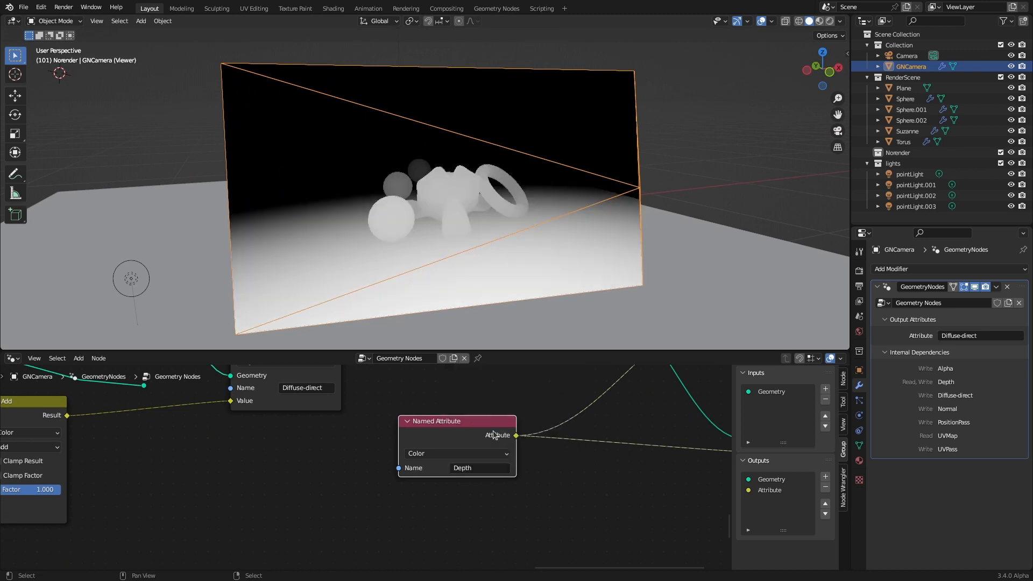
pyautogui.click(486, 464)
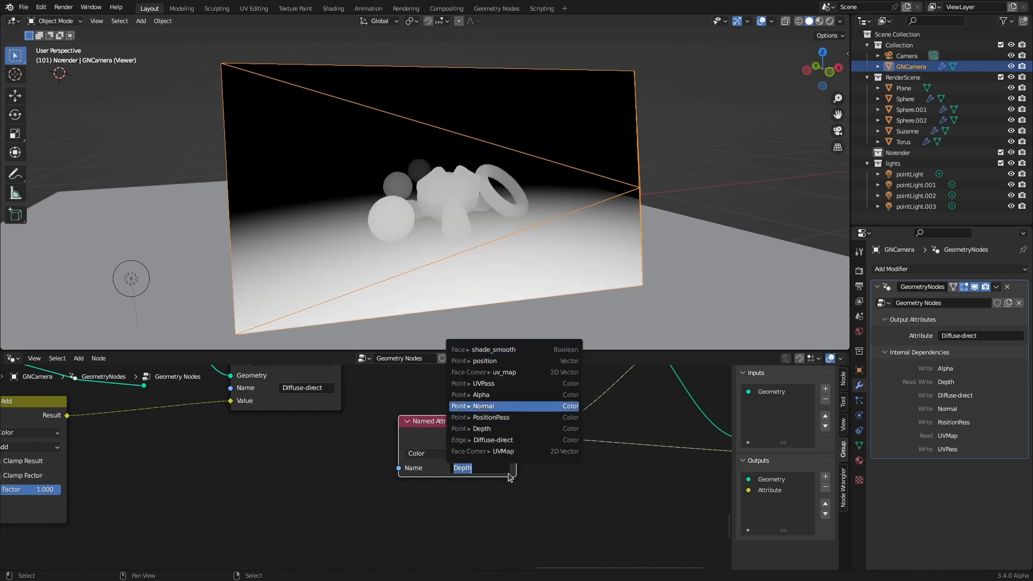
pyautogui.press('Return')
# Preview the UV and diffuse passes by setting the Named Attribute node's name to UVPass, followed by Diffuse-direct
pyautogui.click(489, 472)
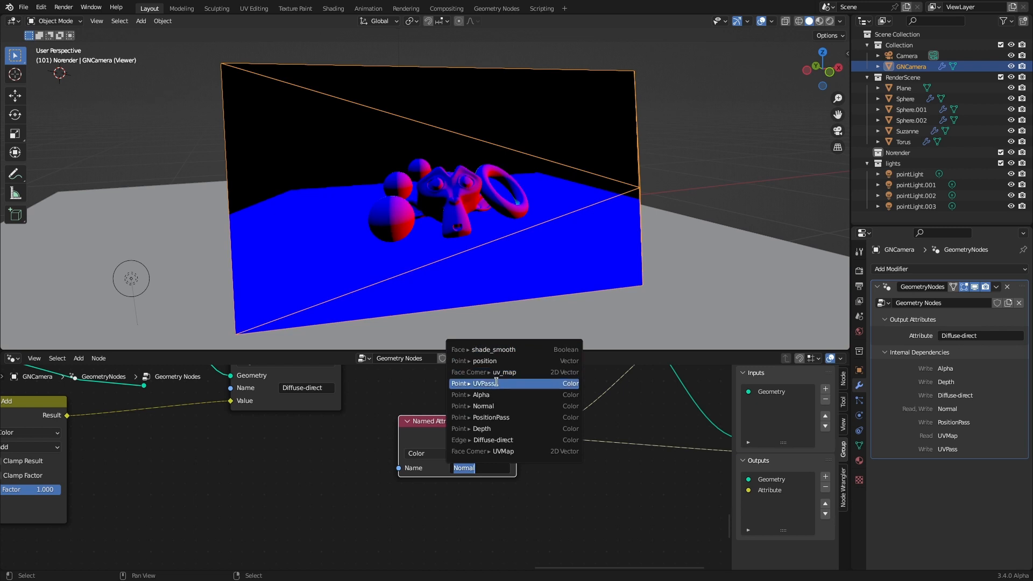
pyautogui.press('Return')
pyautogui.click(482, 475)
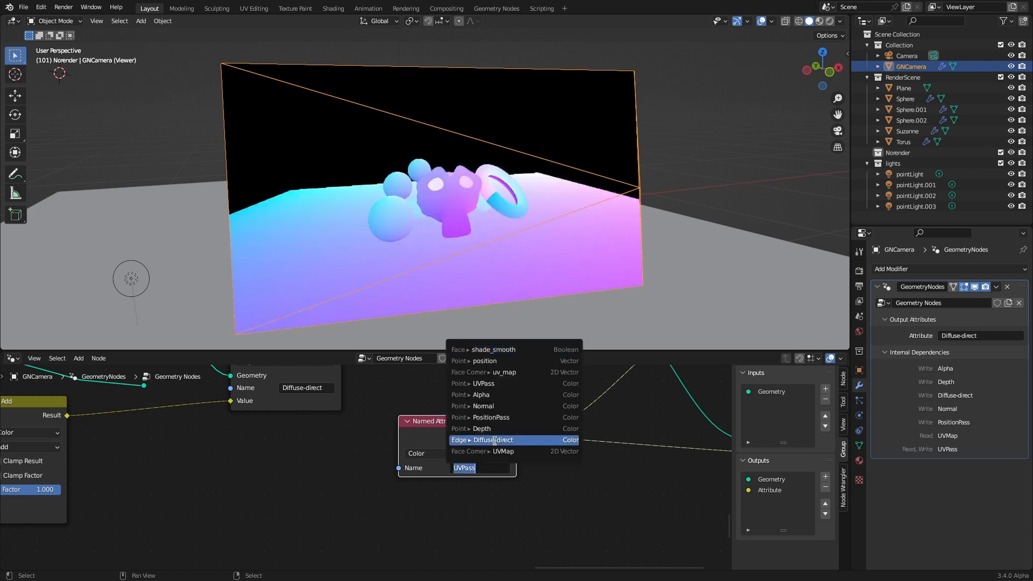
pyautogui.press('Return')
pyautogui.moveTo(590, 263); pyautogui.dragTo(758, 227, button='middle')
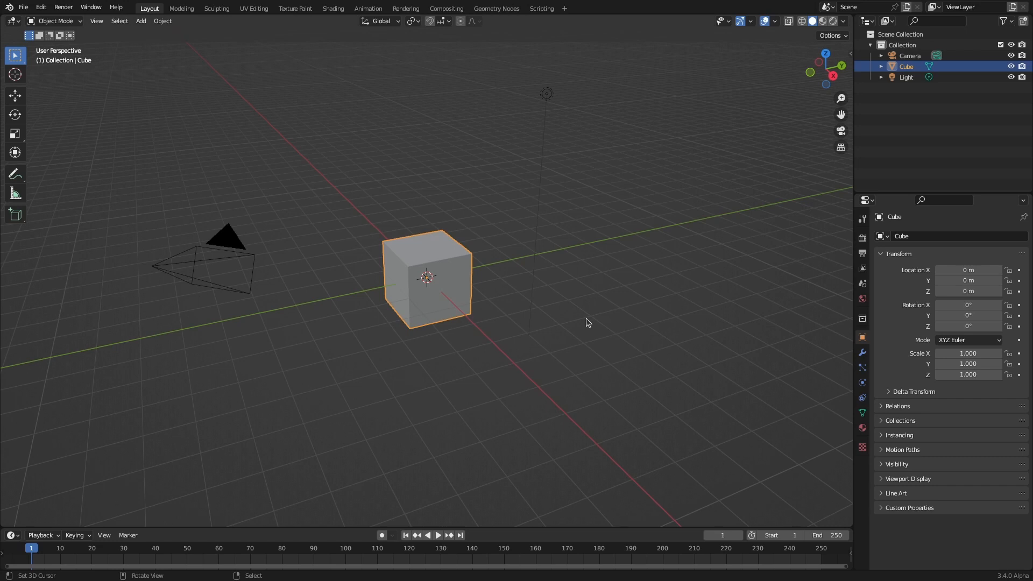
# Delete the default light, cube and camera from the new scene
pyautogui.click(547, 93)
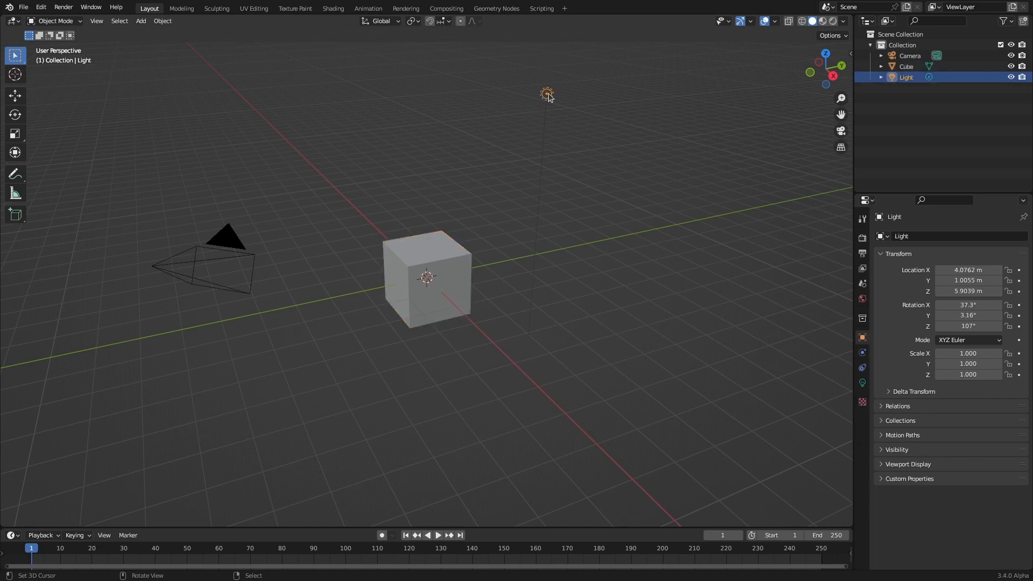
pyautogui.keyDown('shift'); pyautogui.click(441, 242); pyautogui.keyUp('shift')
pyautogui.press('Delete')
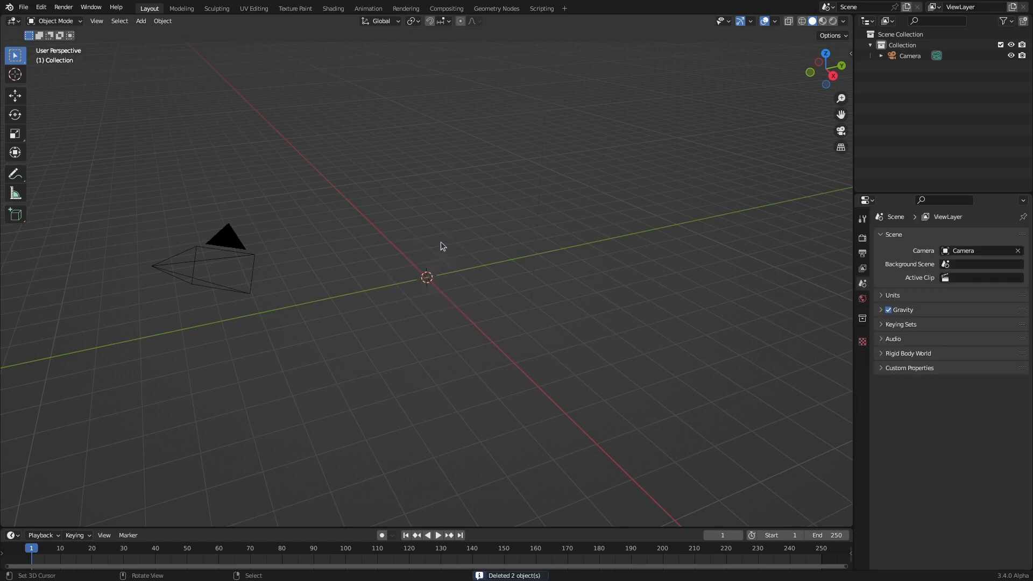
pyautogui.click(230, 244)
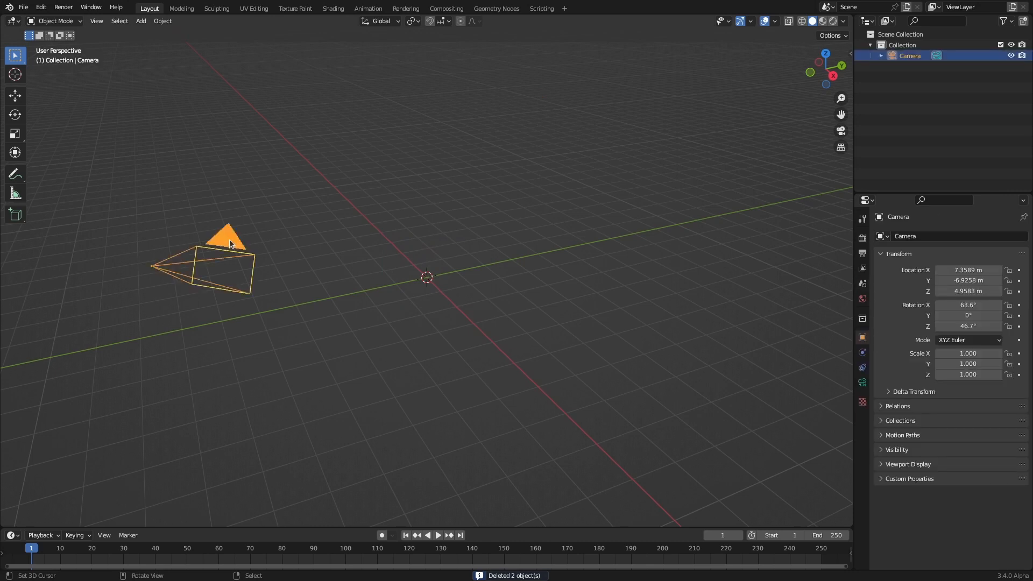
pyautogui.press('Delete')
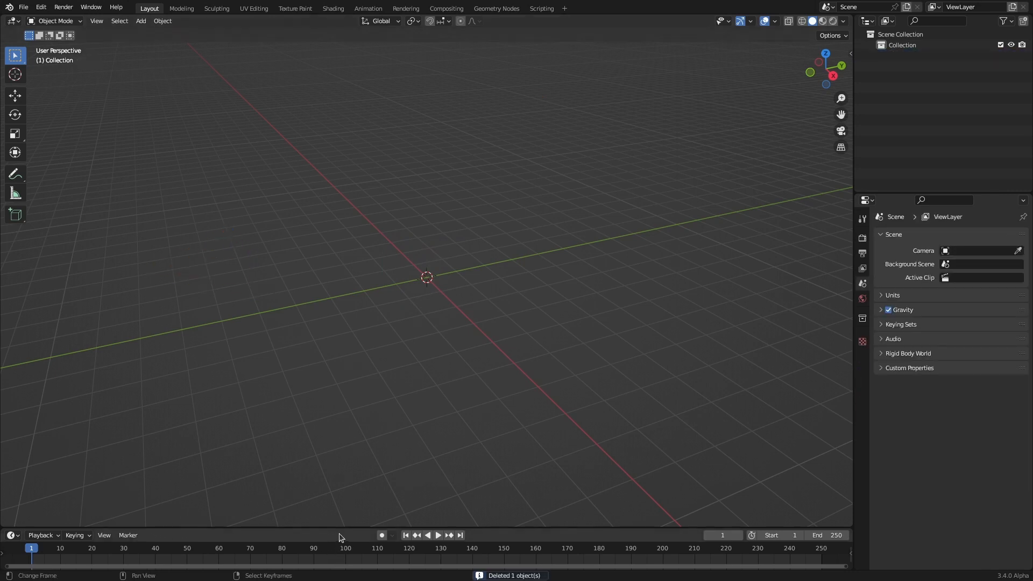
# Enlarge the timeline area to about half the window height and switch it to the Geometry Node Editor
pyautogui.moveTo(342, 529); pyautogui.dragTo(343, 284)
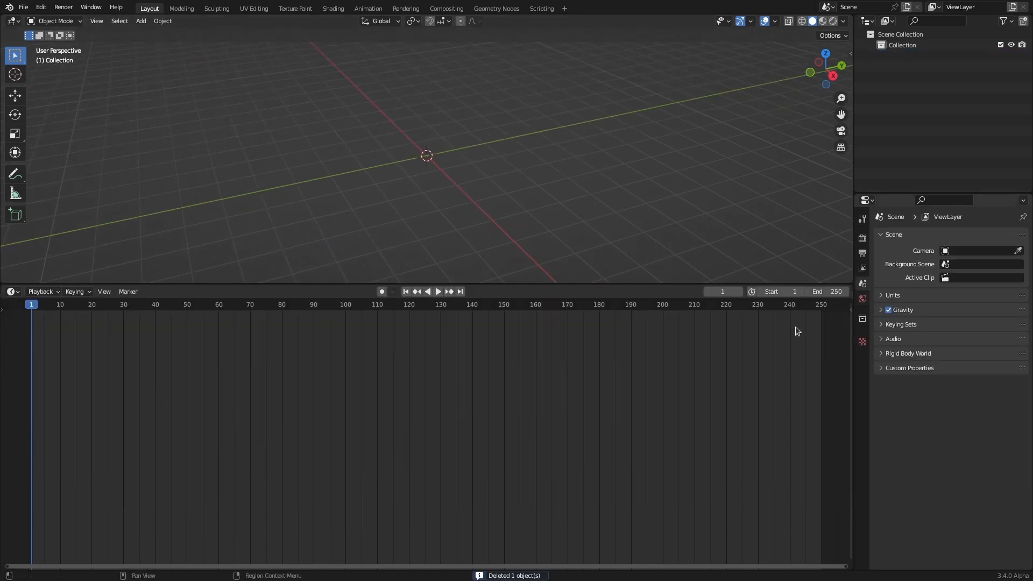
pyautogui.click(12, 291)
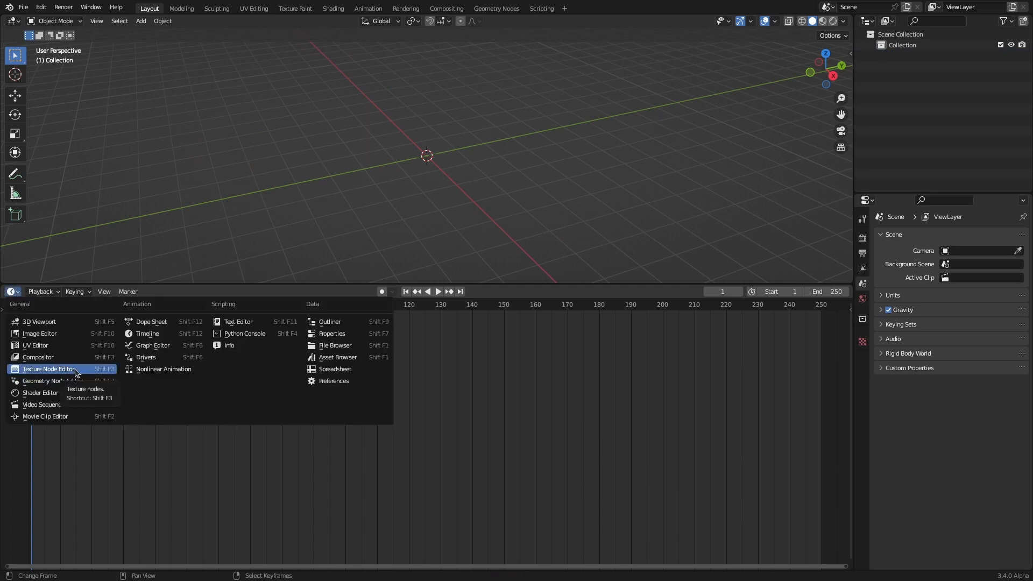
pyautogui.click(70, 381)
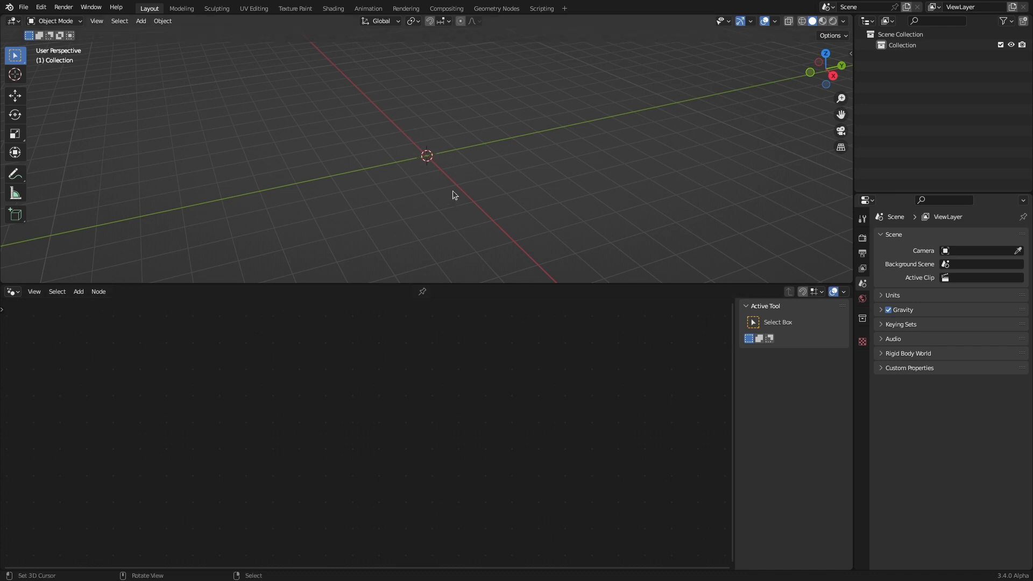
# Add a Grid mesh object at the world origin and create a new geometry node tree for it
pyautogui.hotkey('shift', 'a')
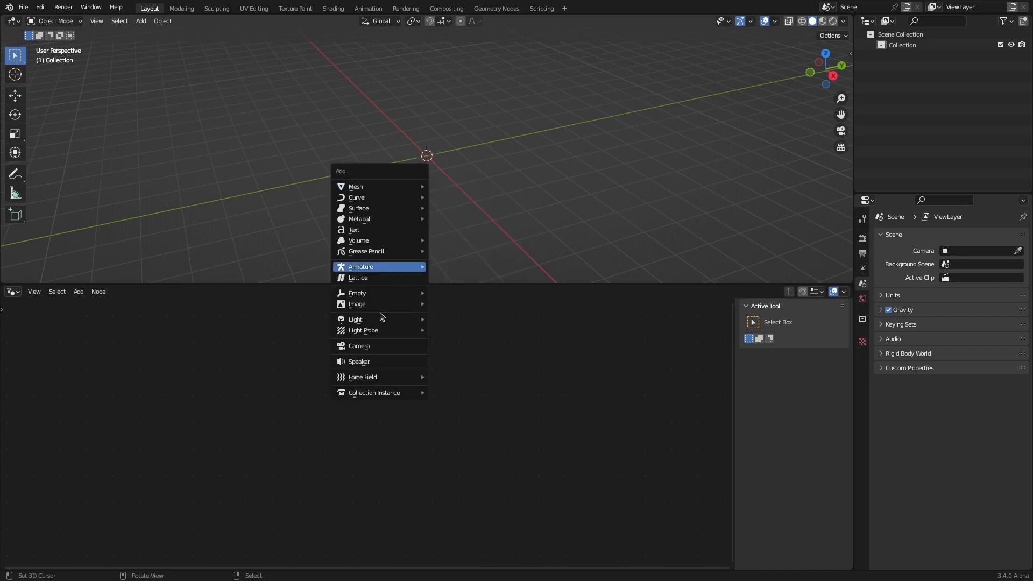
pyautogui.moveTo(376, 186)
pyautogui.click(455, 276)
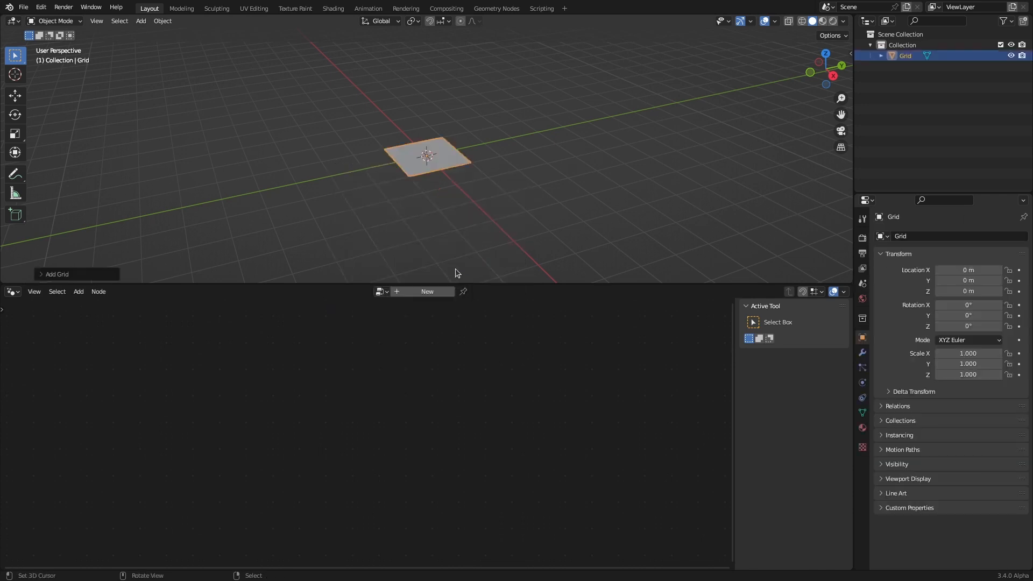
pyautogui.click(423, 292)
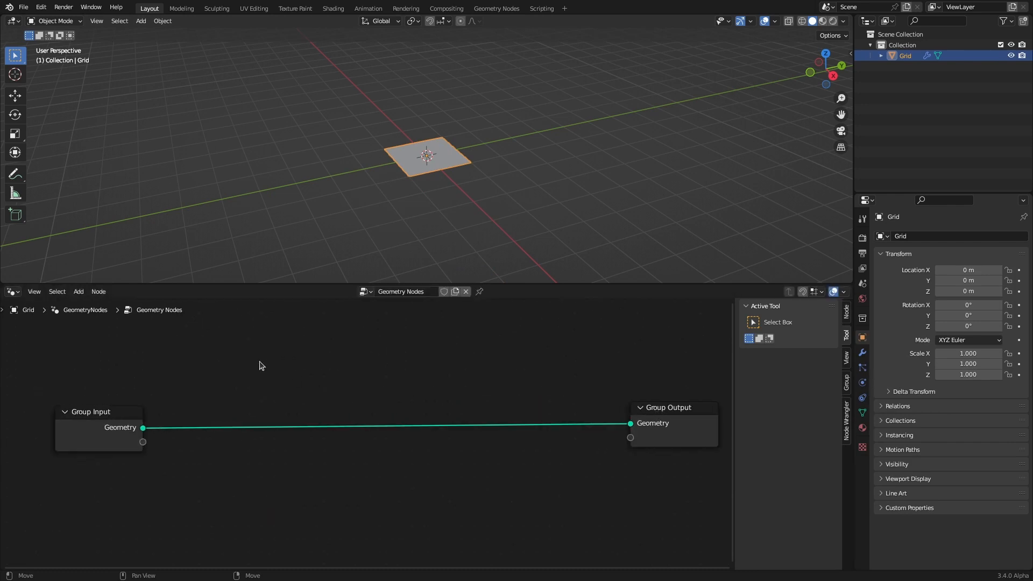
# Add a Grid node, connect its Mesh output to the Group Output's Geometry input, and place it near the Group Output
pyautogui.hotkey('shift', 'a')
pyautogui.click(232, 248)
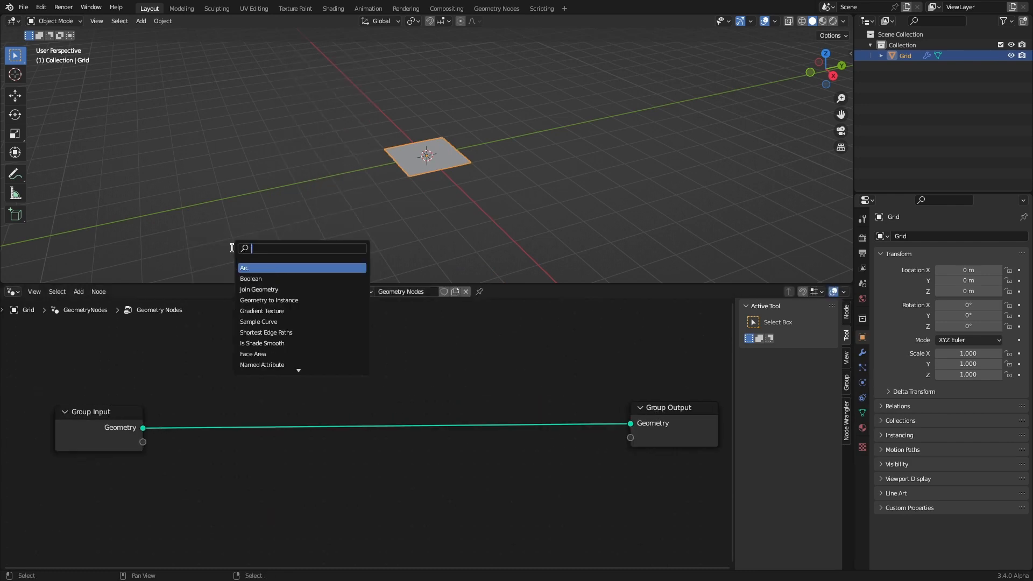
pyautogui.write('grid')
pyautogui.click(259, 266)
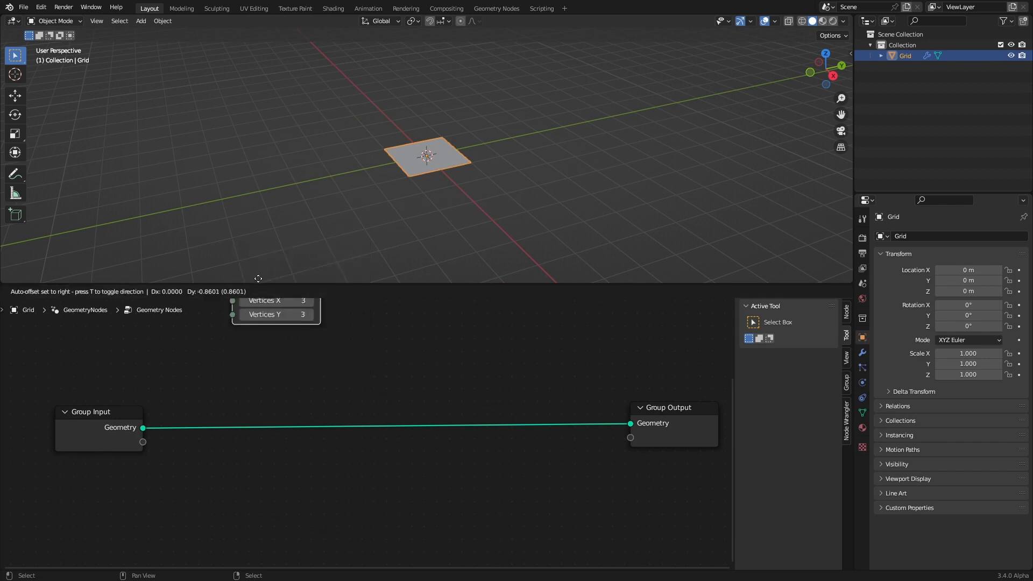
pyautogui.moveTo(321, 332); pyautogui.dragTo(632, 423)
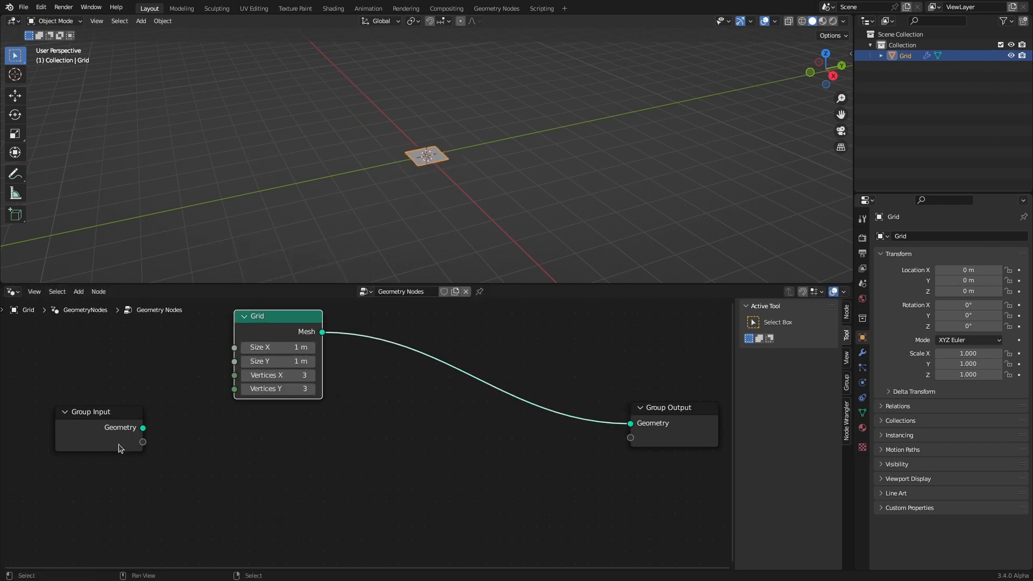
pyautogui.press('g')
pyautogui.click(545, 420)
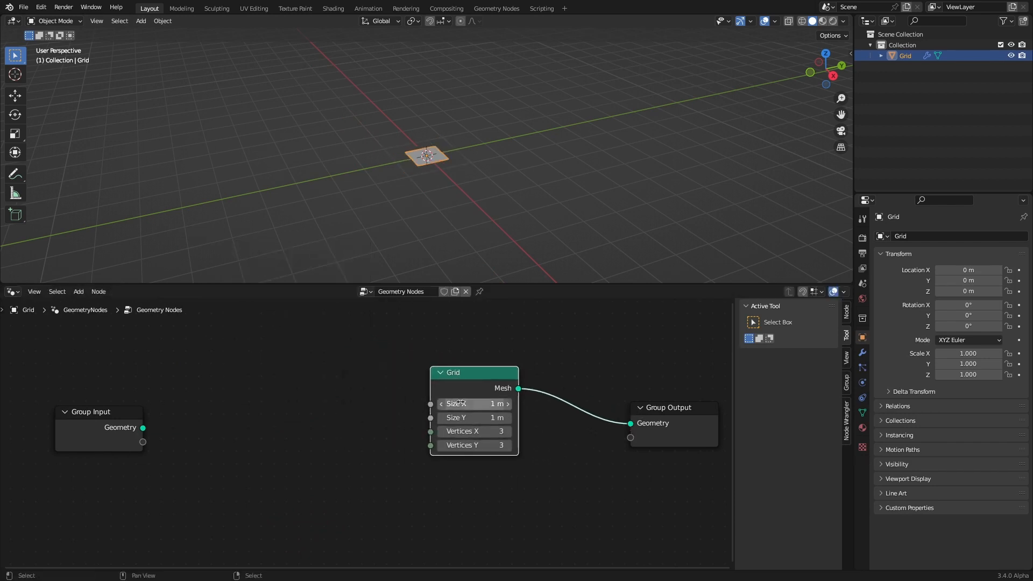
# Show the scene's output resolution settings and spread the Group Input and Grid nodes to make room between them
pyautogui.click(863, 253)
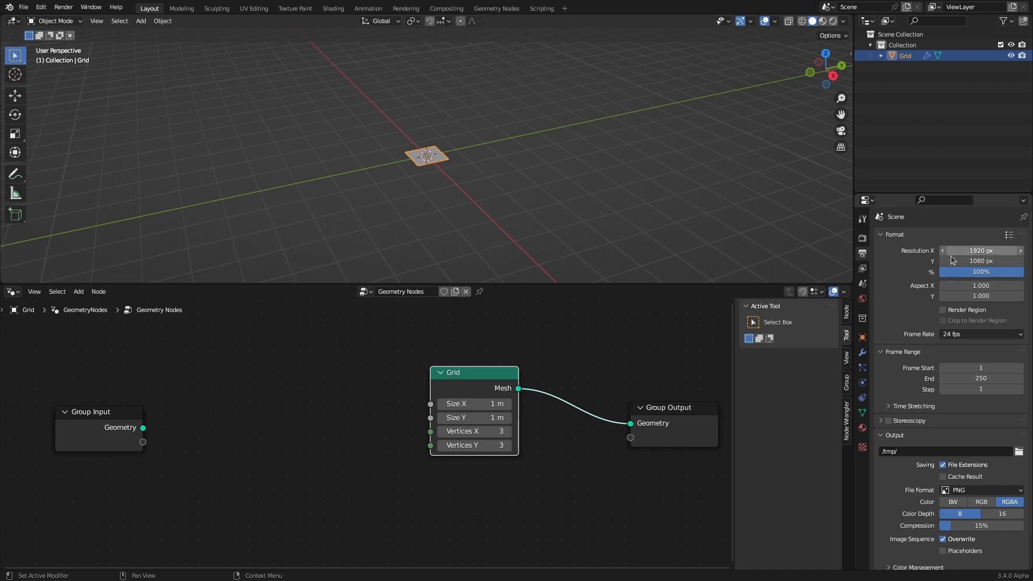
pyautogui.moveTo(323, 401); pyautogui.dragTo(347, 388, button='middle')
pyautogui.moveTo(86, 402); pyautogui.dragTo(38, 413)
pyautogui.moveTo(479, 366); pyautogui.dragTo(439, 376)
pyautogui.click(198, 395)
# Add a Value node set to 1 and connect it to the Grid node's Size X input
pyautogui.hotkey('shift', 'a')
pyautogui.write('vao')
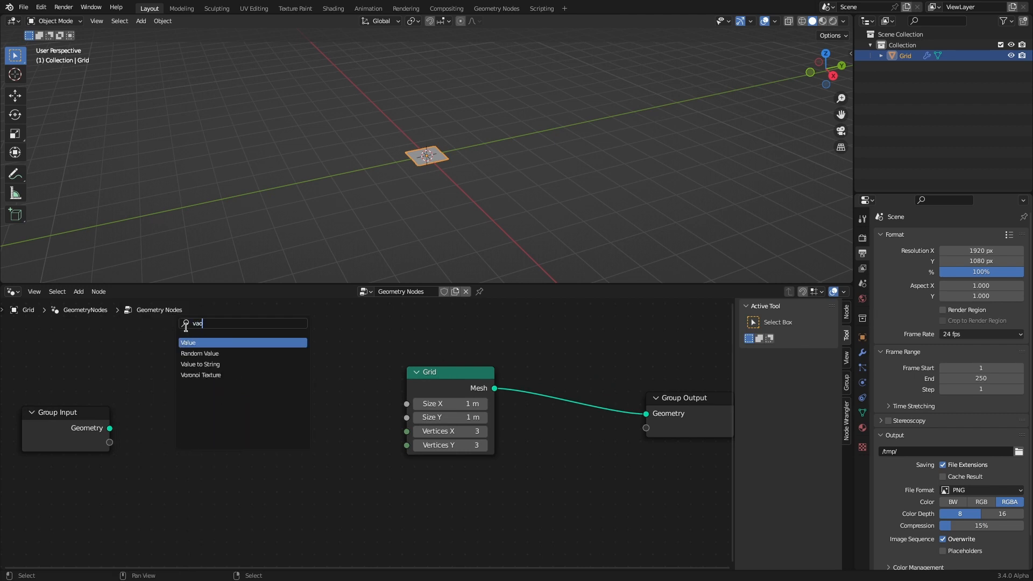
pyautogui.press('Return')
pyautogui.click(189, 334)
pyautogui.click(219, 375)
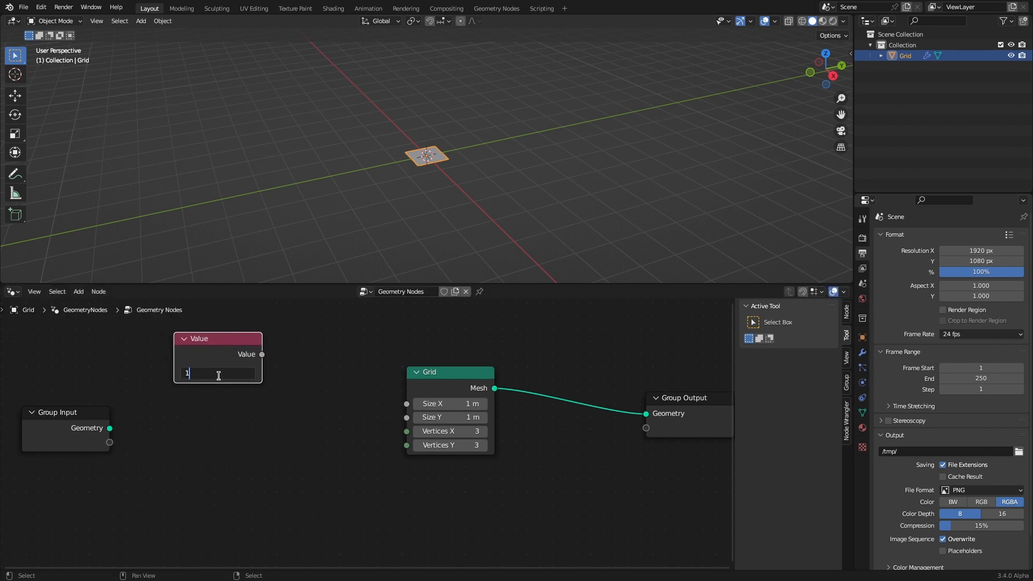
pyautogui.press('Return')
pyautogui.moveTo(262, 354); pyautogui.dragTo(568, 363)
# Add an Integer node below the Value node and place a duplicate of it underneath
pyautogui.hotkey('shift', 'a')
pyautogui.write('in')
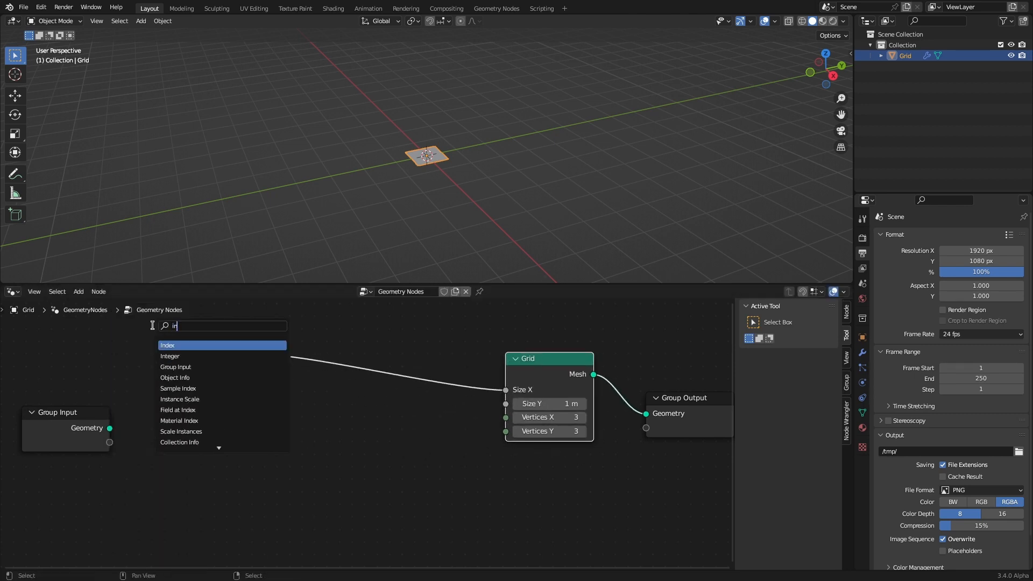
pyautogui.write('t')
pyautogui.press('Return')
pyautogui.click(240, 426)
pyautogui.hotkey('shift', 'd')
pyautogui.click(241, 486)
# Set the two Integer nodes to 1920 and 1080 and connect them to the Grid node's Vertices X and Vertices Y inputs
pyautogui.click(248, 459)
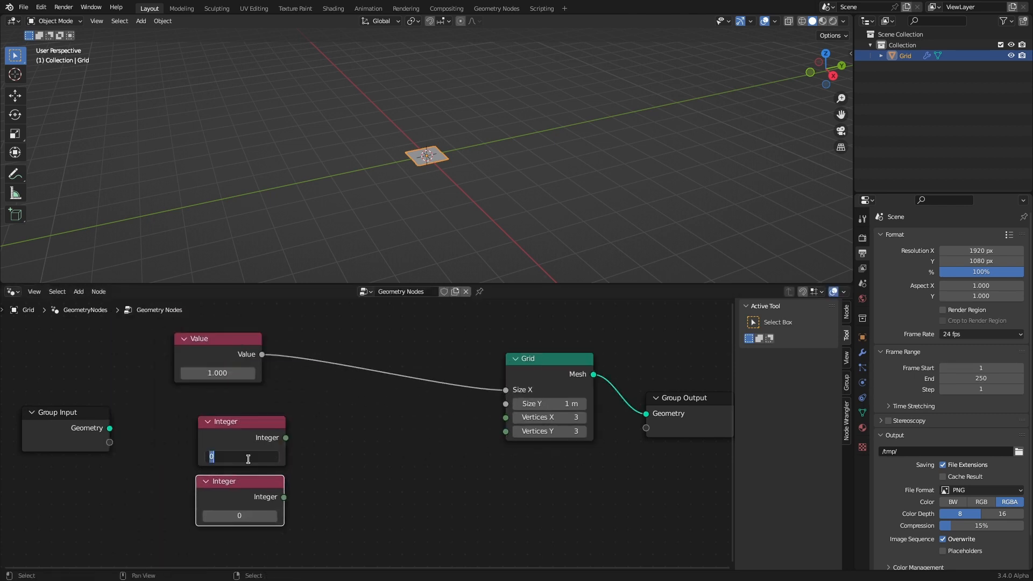
pyautogui.write('1920')
pyautogui.press('Return')
pyautogui.click(243, 515)
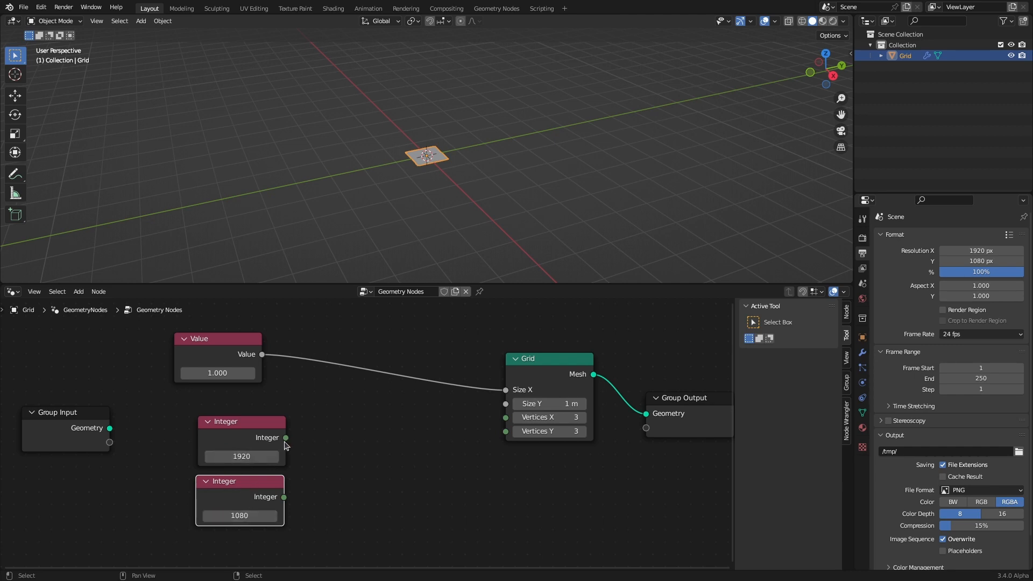
pyautogui.moveTo(285, 437); pyautogui.dragTo(505, 417)
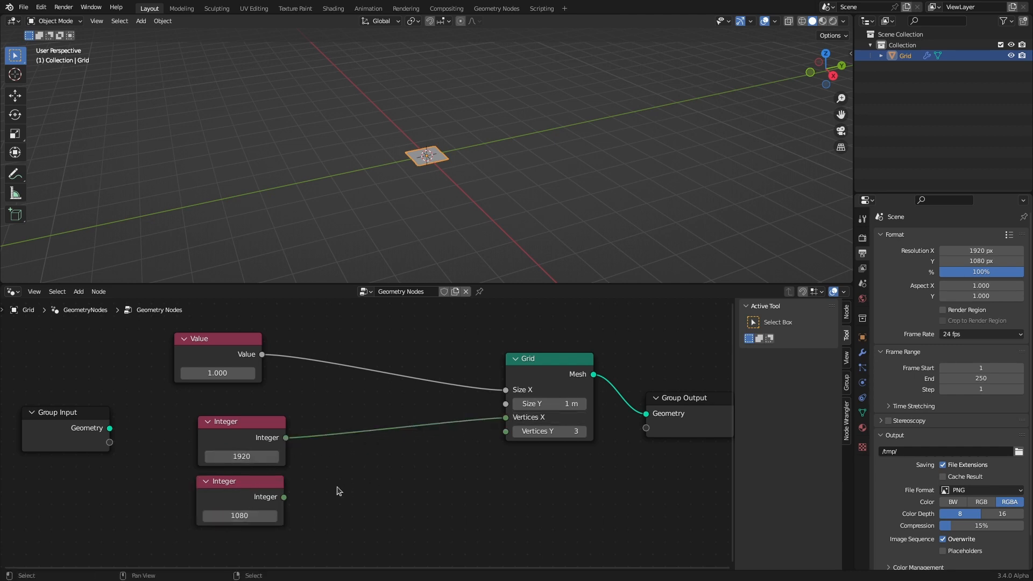
pyautogui.moveTo(285, 497); pyautogui.dragTo(506, 431)
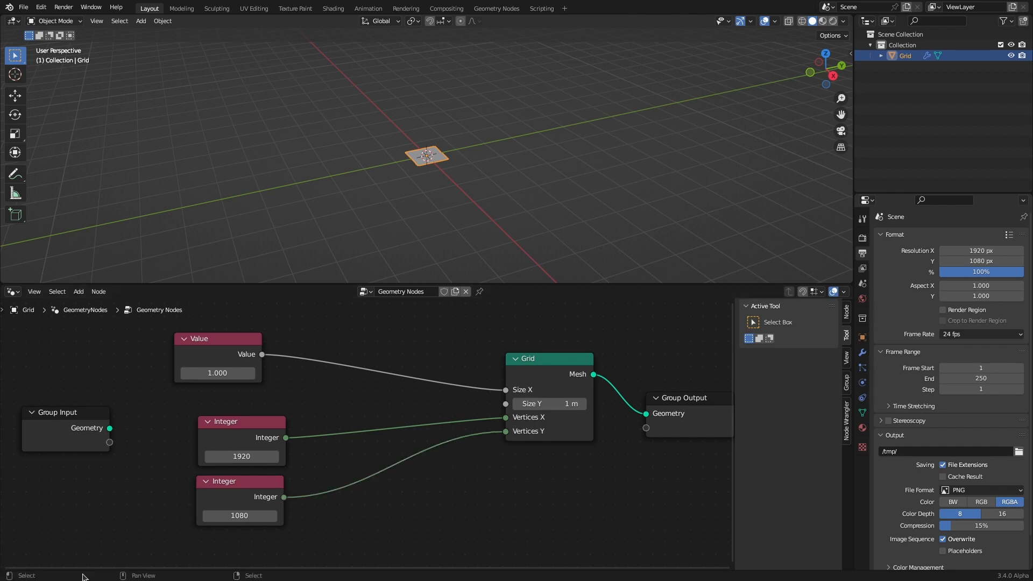
# Turn on the viewport's wireframe overlay and examine the grid's subdivision density up close
pyautogui.moveTo(477, 153); pyautogui.dragTo(451, 185, button='middle')
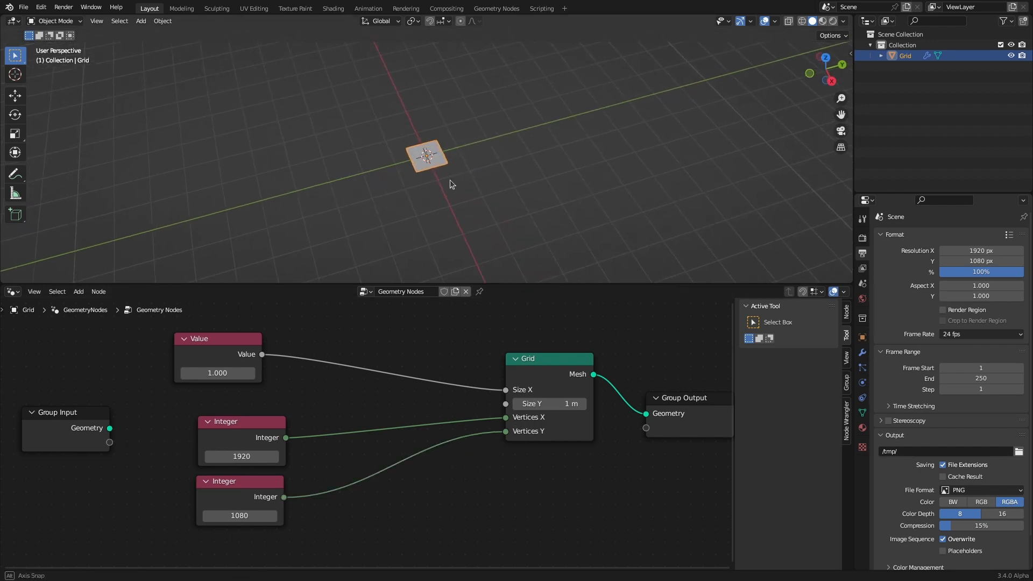
pyautogui.click(773, 23)
pyautogui.scroll(10, 464, 153)
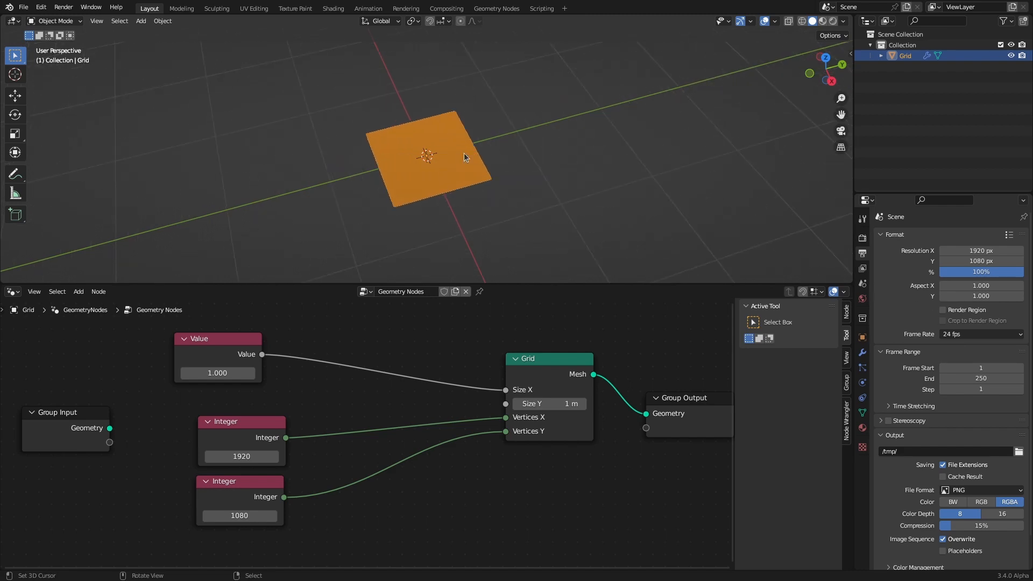
pyautogui.scroll(-5, 416, 210)
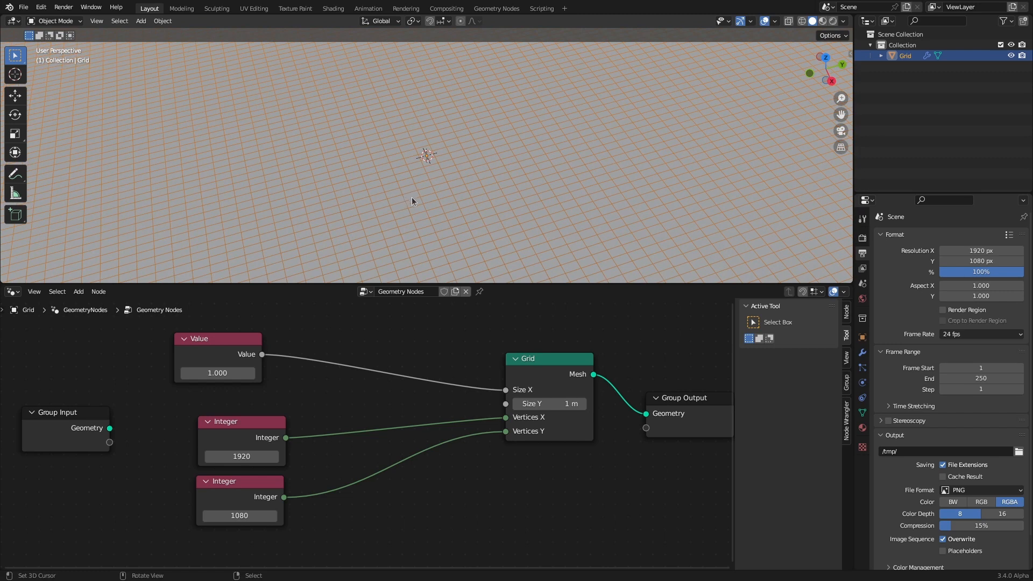
pyautogui.scroll(-8, 454, 195)
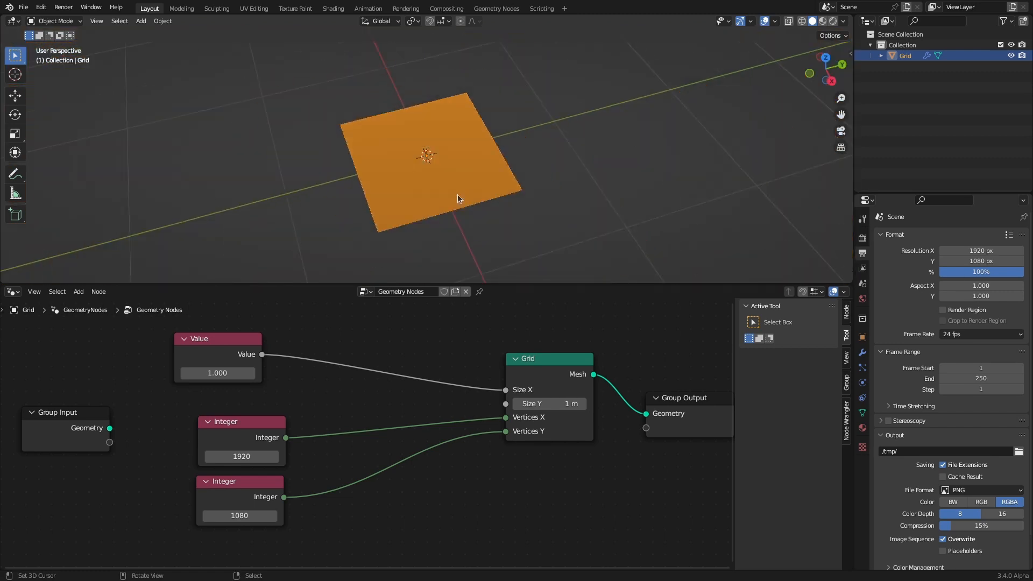
pyautogui.scroll(-2, 458, 196)
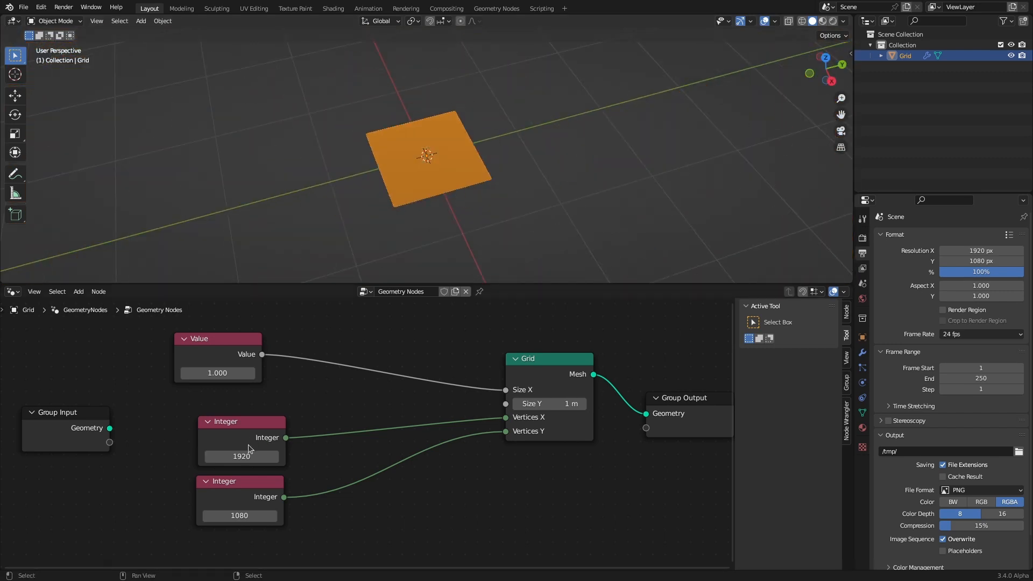
# Move both Integer nodes farther down and shift the Value node away from the Grid node to free up space
pyautogui.scroll(-2, 347, 424)
pyautogui.moveTo(218, 355); pyautogui.dragTo(314, 439)
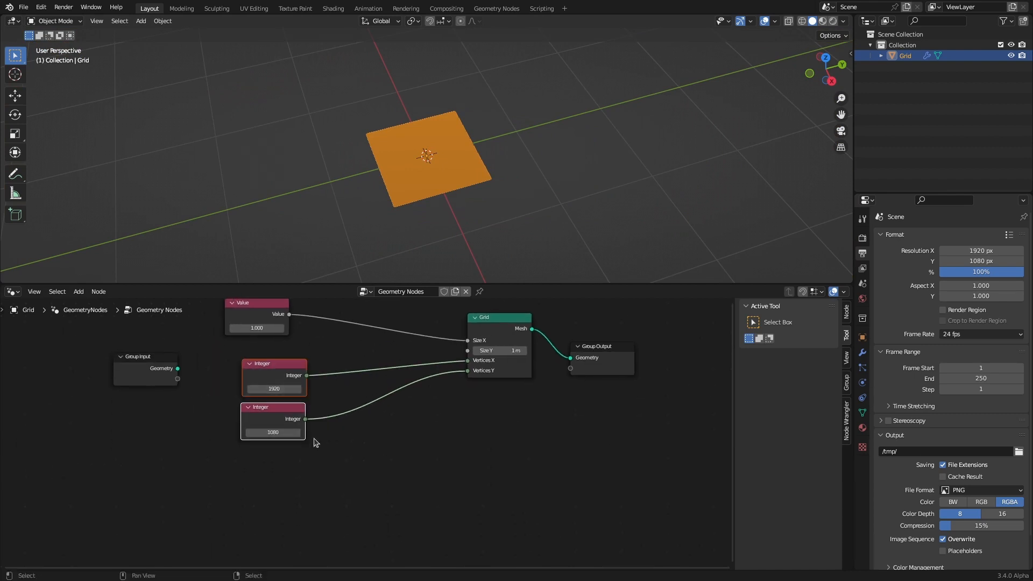
pyautogui.moveTo(276, 376); pyautogui.dragTo(228, 465)
pyautogui.moveTo(253, 303); pyautogui.dragTo(221, 303)
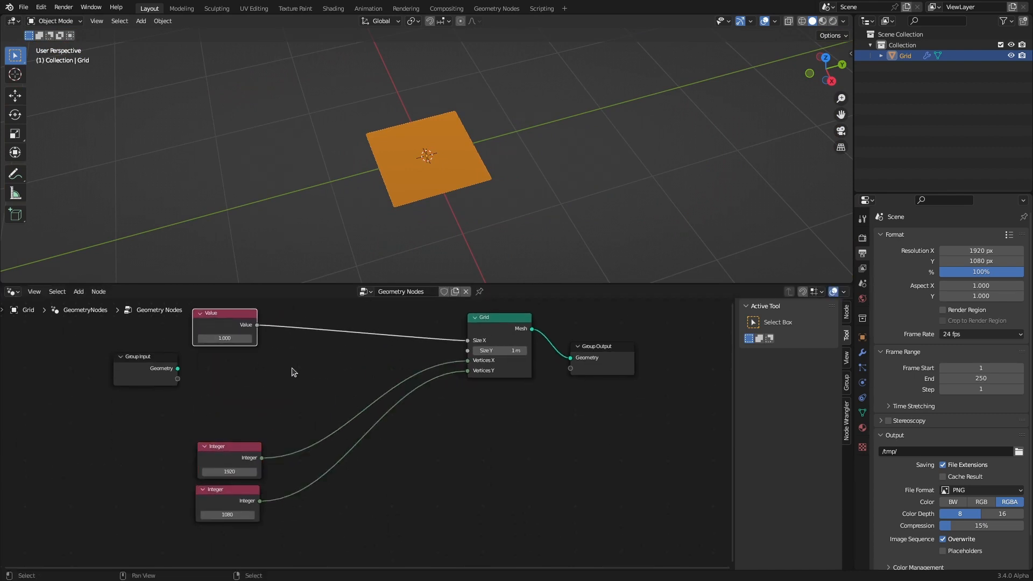
# Add a Math node beside the two Integer nodes, below the Grid node
pyautogui.hotkey('shift', 'a')
pyautogui.click(253, 326)
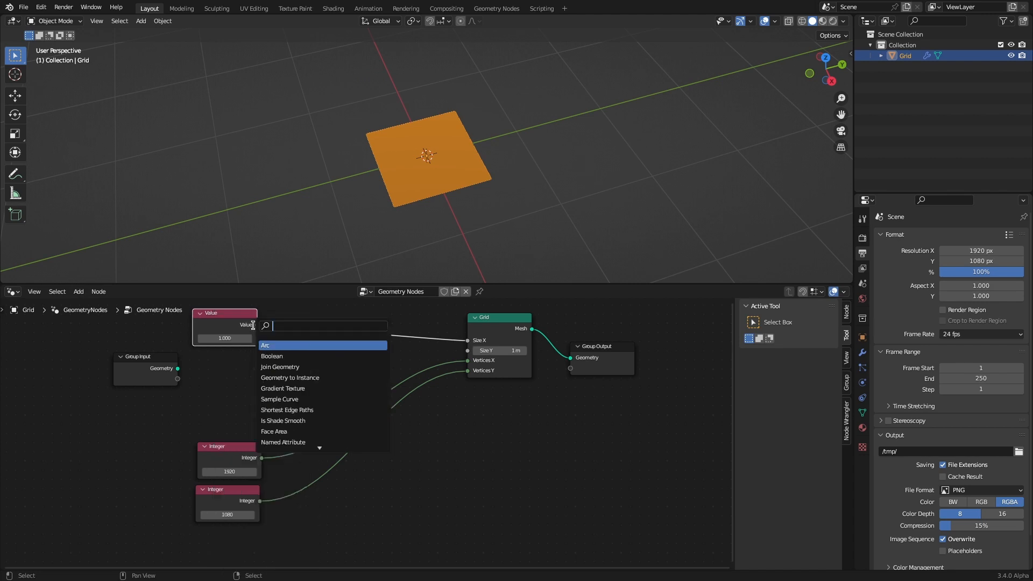
pyautogui.write('masth')
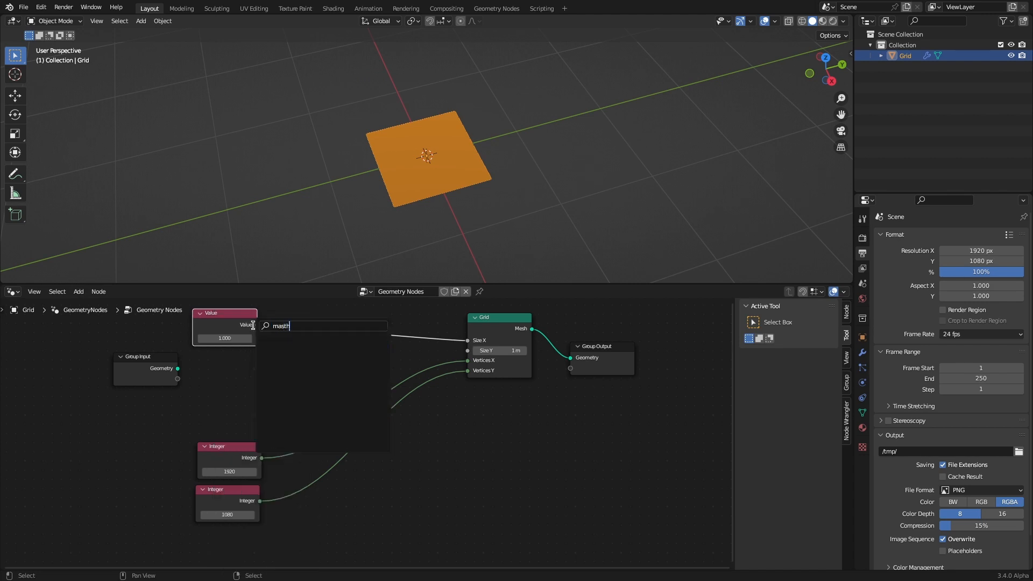
pyautogui.write('math')
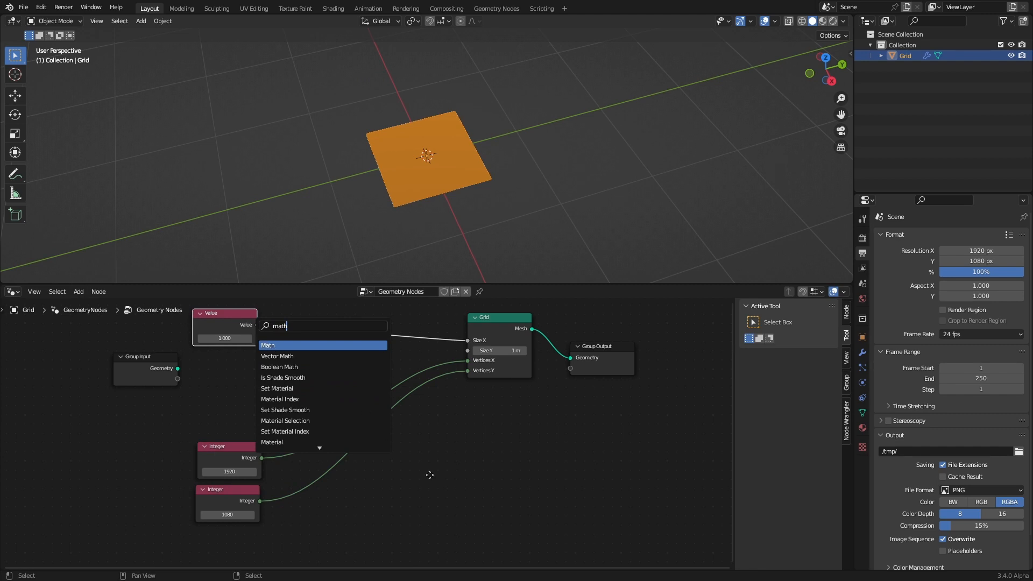
pyautogui.press('Return')
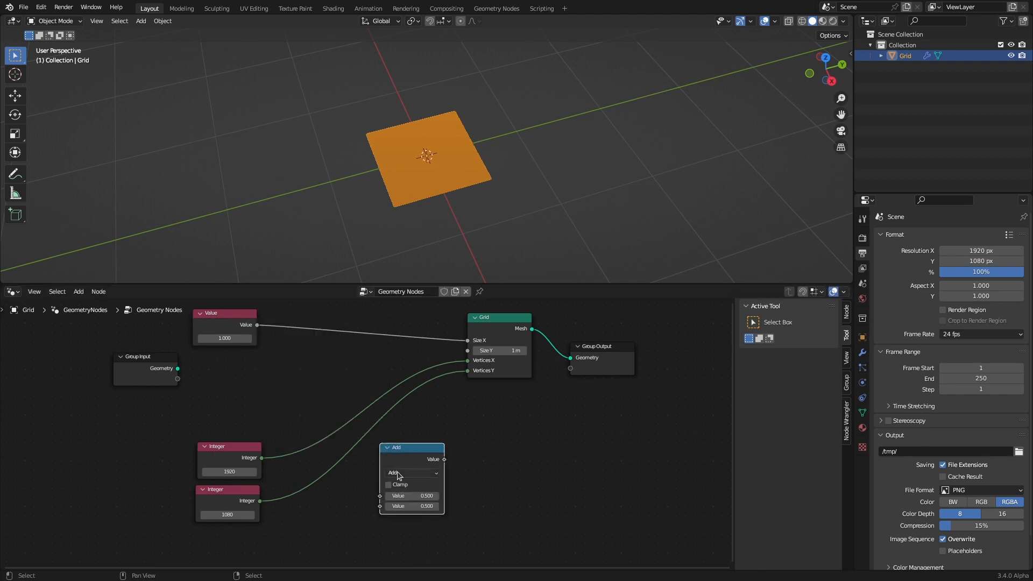
pyautogui.click(429, 475)
# Connect the 1920 and 1080 Integer nodes to the Math node's first and second values and set its operation to Divide
pyautogui.scroll(2, 228, 418)
pyautogui.moveTo(245, 421); pyautogui.dragTo(409, 472)
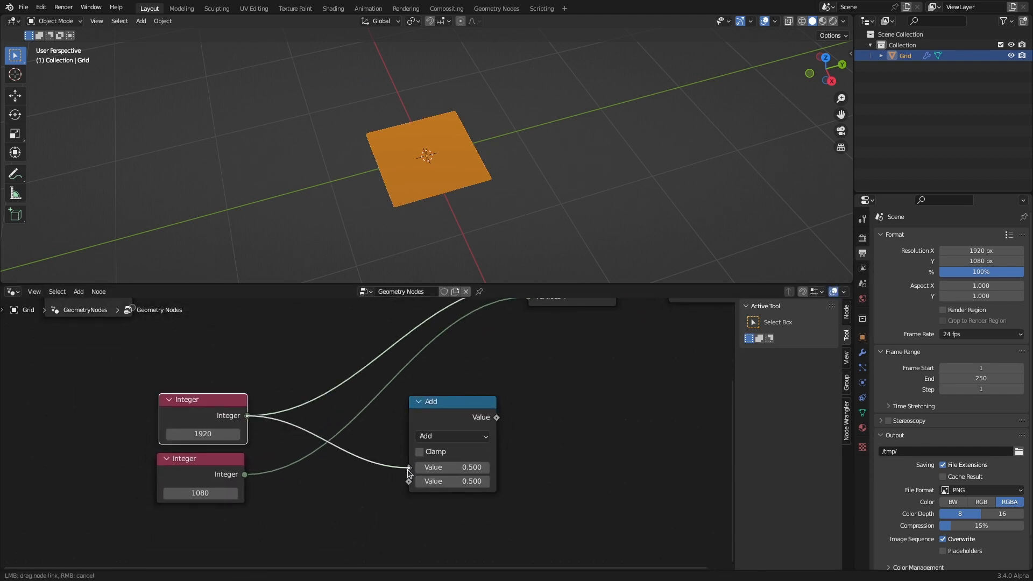
pyautogui.moveTo(244, 475); pyautogui.dragTo(409, 481)
pyautogui.click(455, 437)
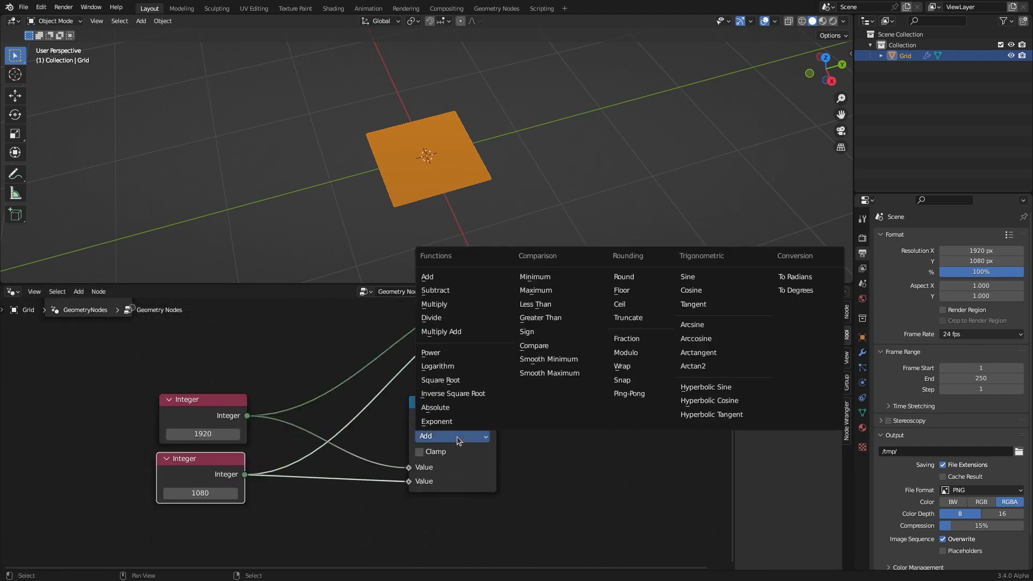
pyautogui.click(434, 318)
# Duplicate the Divide node to divide the Value node by the first Divide's output, and connect the result to the Grid's Size Y
pyautogui.scroll(-1, 546, 417)
pyautogui.moveTo(508, 410); pyautogui.dragTo(482, 461, button='middle')
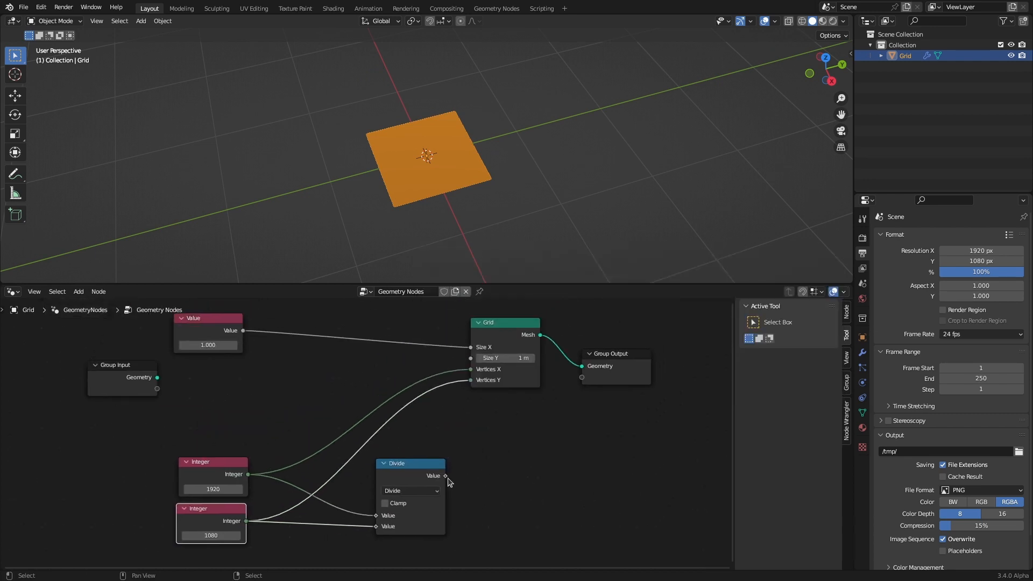
pyautogui.moveTo(446, 476); pyautogui.dragTo(491, 458)
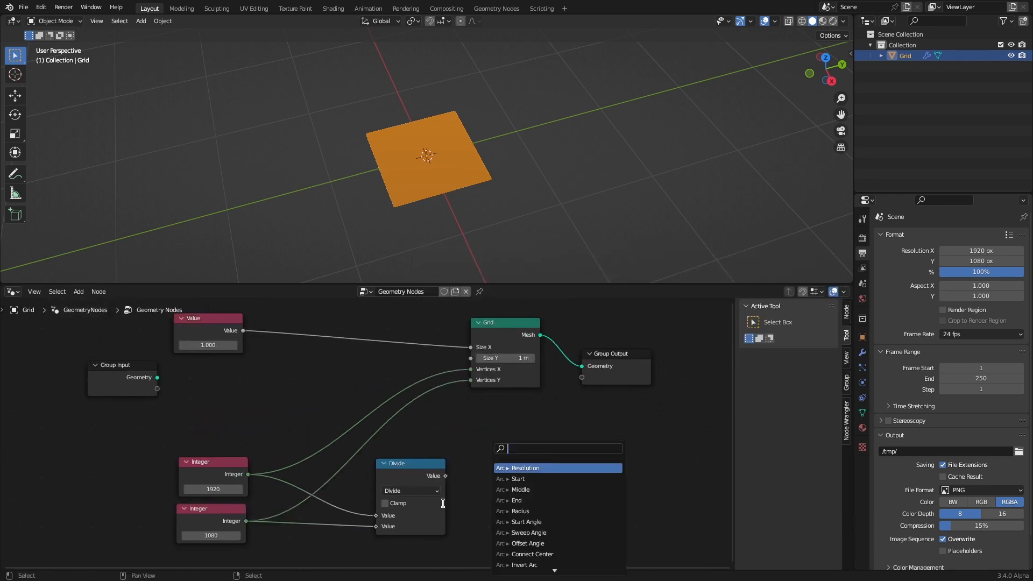
pyautogui.click(412, 469)
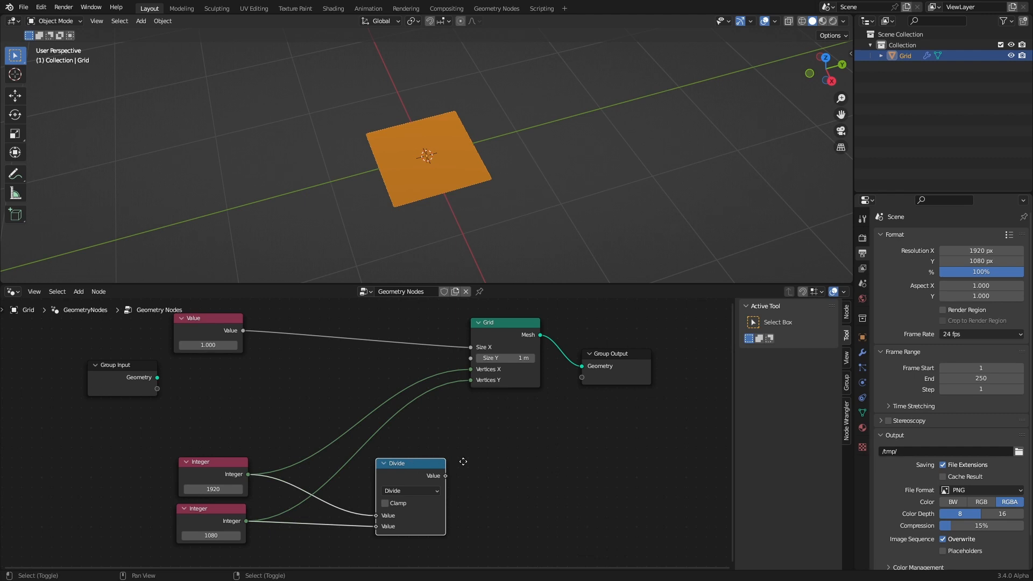
pyautogui.hotkey('shift', 'd')
pyautogui.click(465, 481)
pyautogui.moveTo(446, 476); pyautogui.dragTo(484, 501)
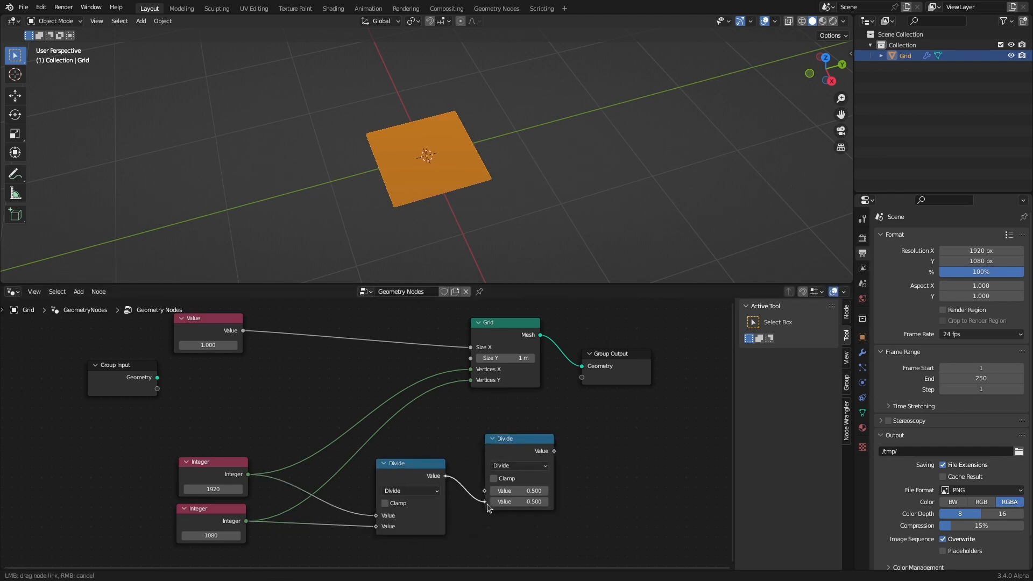
pyautogui.moveTo(243, 330); pyautogui.dragTo(484, 490)
pyautogui.moveTo(555, 451); pyautogui.dragTo(470, 359)
# Try the 1080 Integer node at 588 and examine the grid's proportions and subdivisions in the viewport
pyautogui.moveTo(473, 161); pyautogui.dragTo(361, 166, button='middle')
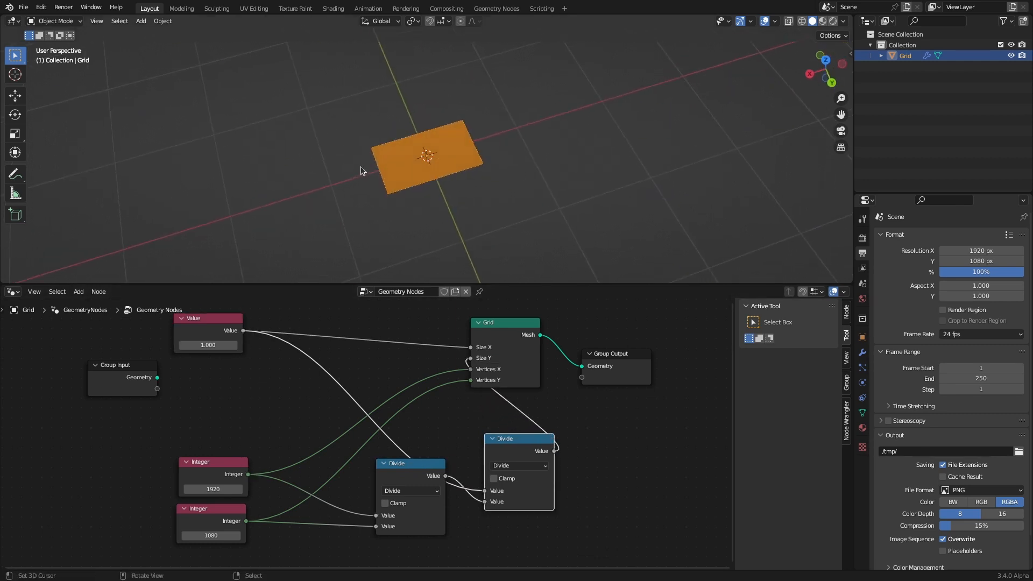
pyautogui.scroll(5, 431, 158)
pyautogui.moveTo(432, 157)
pyautogui.mouseDown(button='middle')
pyautogui.moveTo(422, 174)
pyautogui.moveTo(414, 167)
pyautogui.mouseUp(button='middle')
pyautogui.scroll(-2, 414, 164)
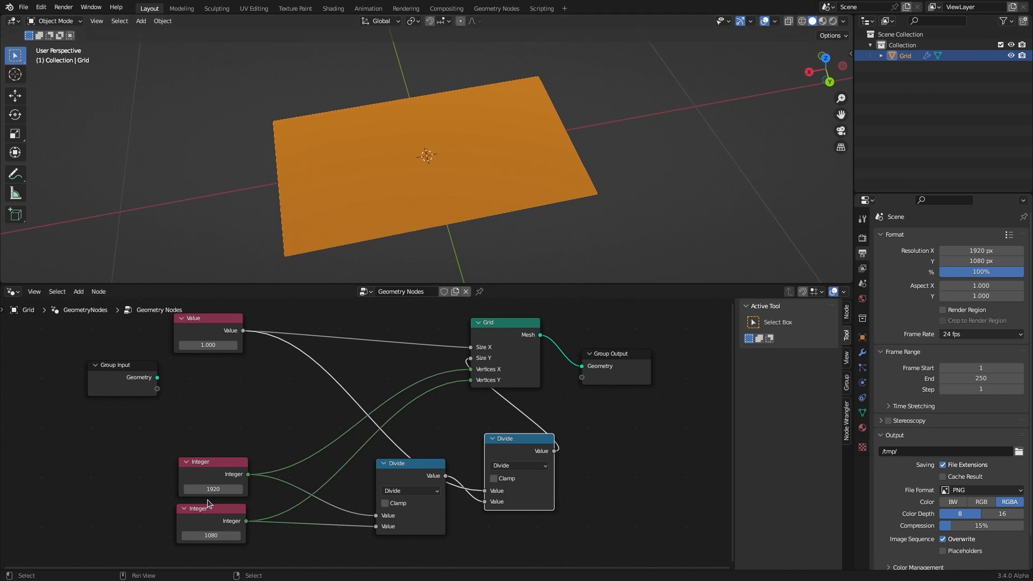
pyautogui.moveTo(212, 535); pyautogui.dragTo(54, 535)
pyautogui.scroll(4, 386, 205)
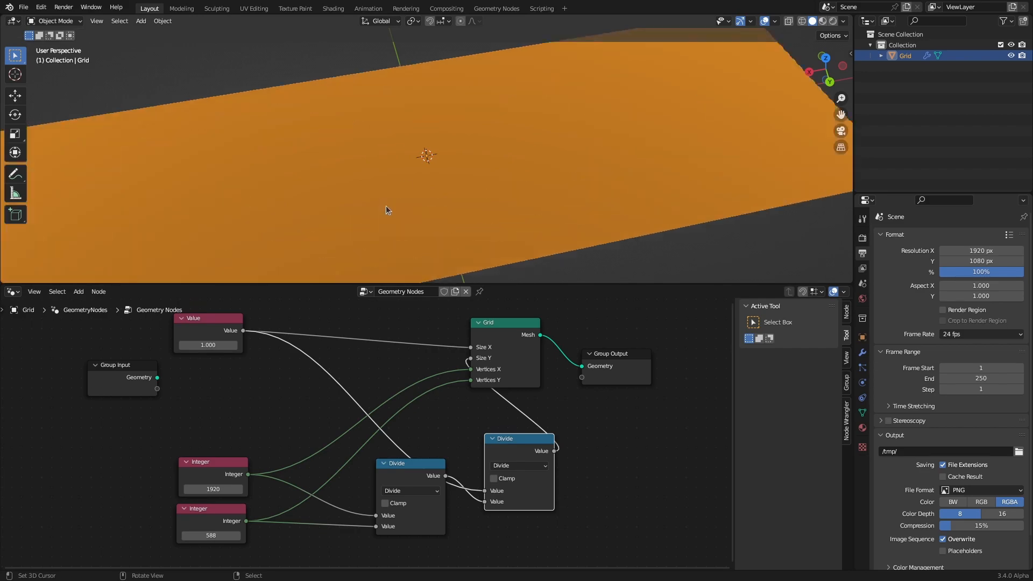
pyautogui.scroll(5, 387, 207)
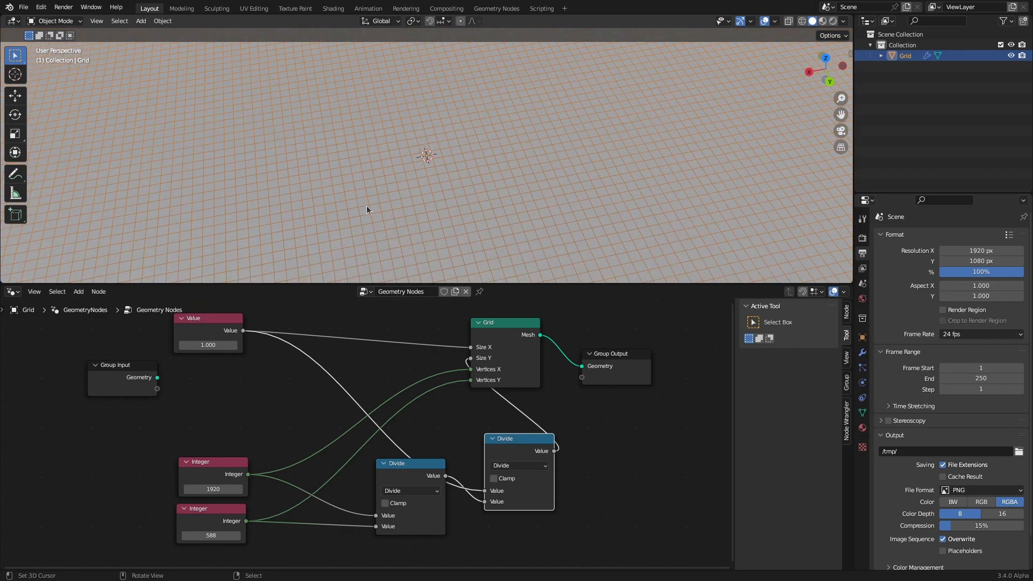
pyautogui.scroll(-8, 483, 201)
pyautogui.scroll(-3, 623, 381)
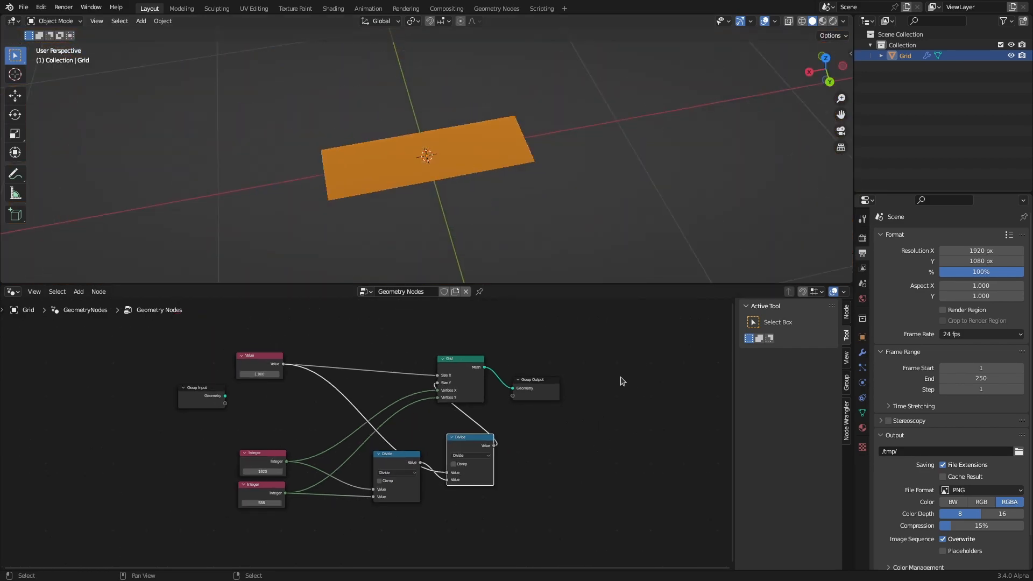
# Move the Group Output and Grid nodes farther from the Divide nodes and examine the grid's wireframe density up close
pyautogui.moveTo(532, 380); pyautogui.dragTo(656, 370)
pyautogui.moveTo(460, 359); pyautogui.dragTo(551, 357)
pyautogui.scroll(5, 415, 172)
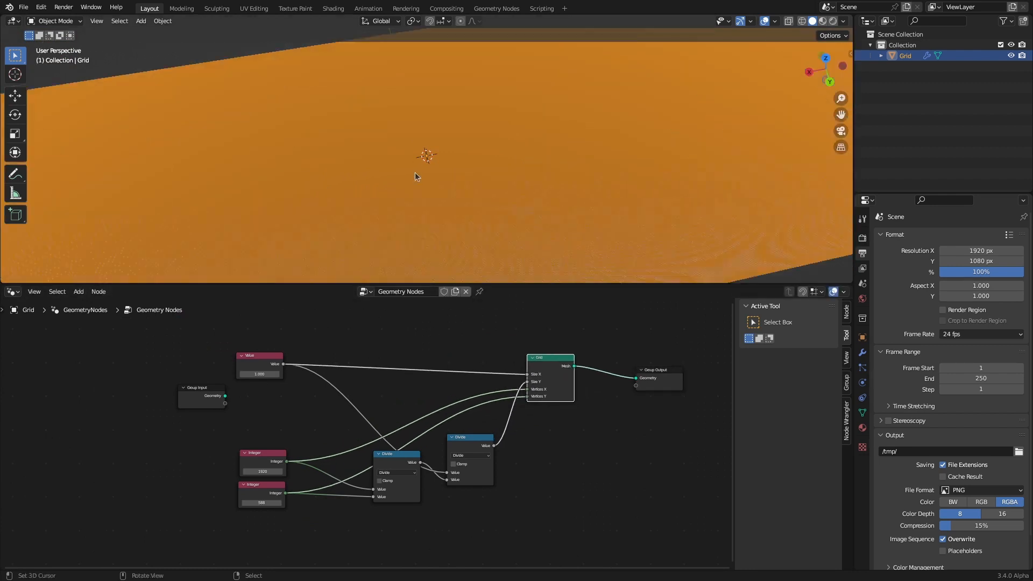
pyautogui.scroll(3, 417, 191)
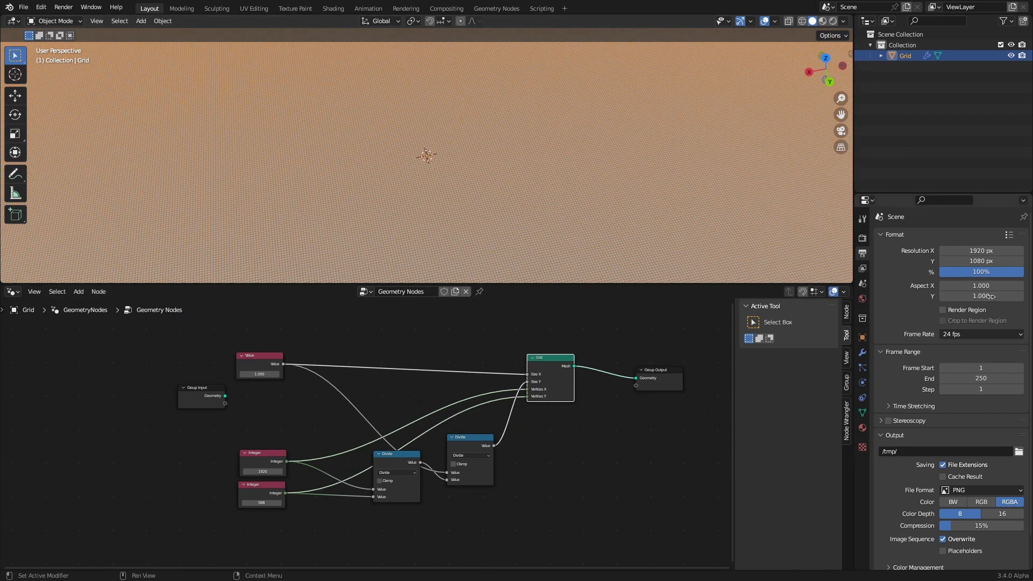
pyautogui.moveTo(981, 272)
pyautogui.mouseDown()
pyautogui.moveTo(921, 272)
pyautogui.moveTo(981, 271)
pyautogui.mouseUp()
# Duplicate the second Integer node, place the copy below it, and set its value to 10
pyautogui.moveTo(240, 443); pyautogui.dragTo(247, 339, button='middle')
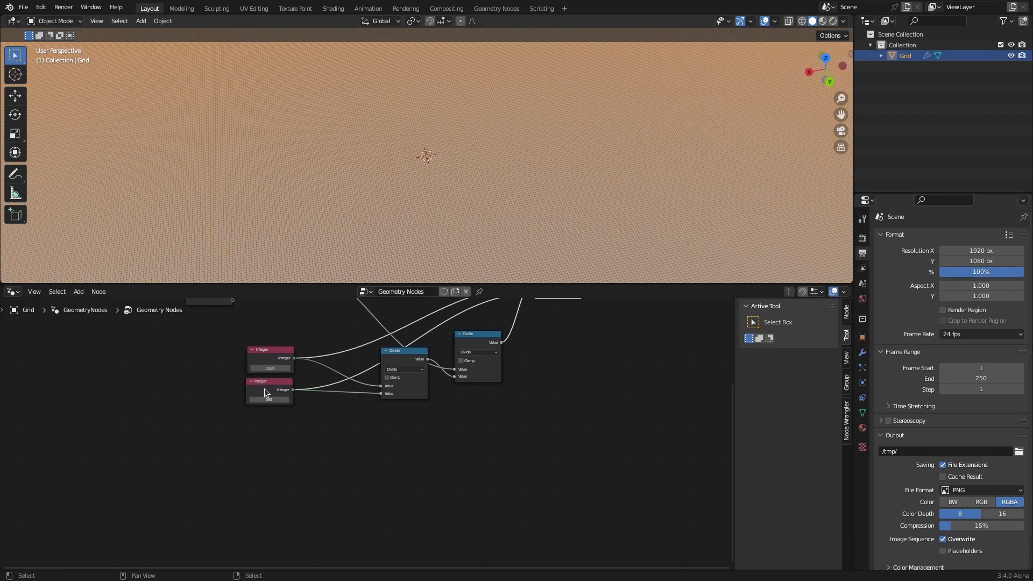
pyautogui.click(265, 390)
pyautogui.hotkey('shift', 'd')
pyautogui.click(263, 452)
pyautogui.doubleClick(263, 462)
pyautogui.write('10')
pyautogui.press('Return')
pyautogui.scroll(6, 329, 461)
pyautogui.scroll(-1, 329, 461)
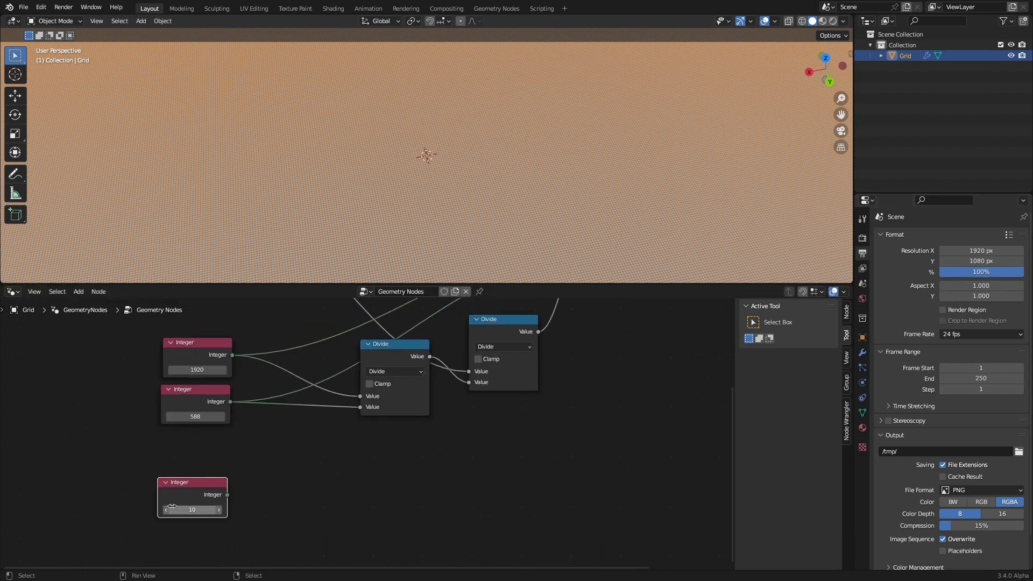
# Add a Divide math node fed by the new Integer node and set its divisor to 100
pyautogui.moveTo(227, 497); pyautogui.dragTo(322, 488)
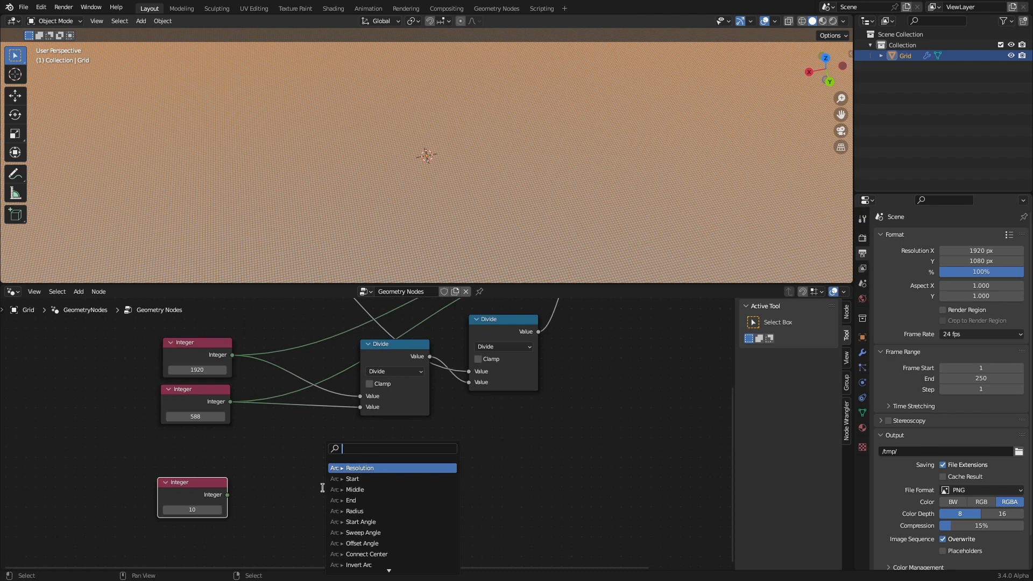
pyautogui.write('math di')
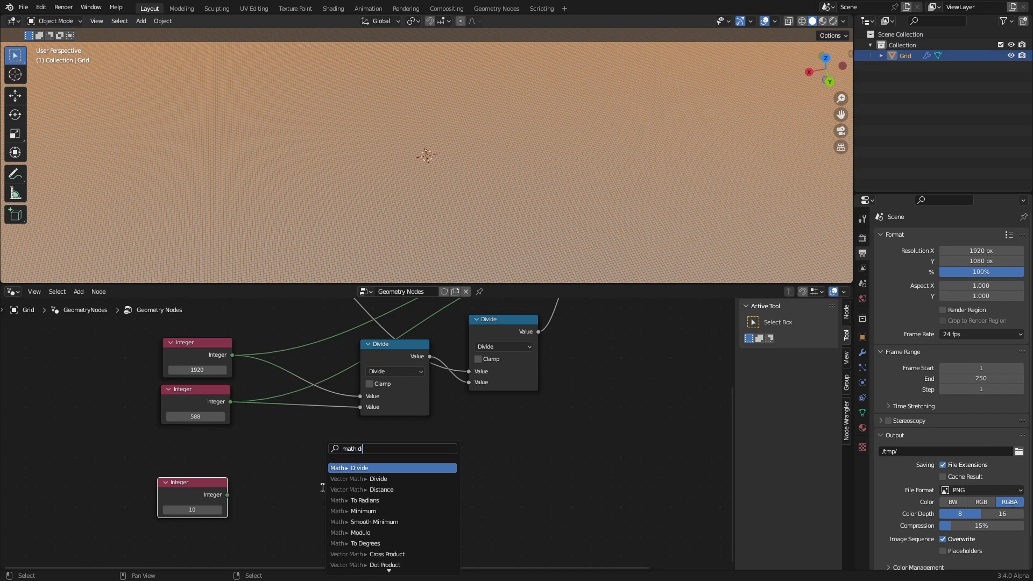
pyautogui.click(354, 466)
pyautogui.click(312, 475)
pyautogui.click(323, 525)
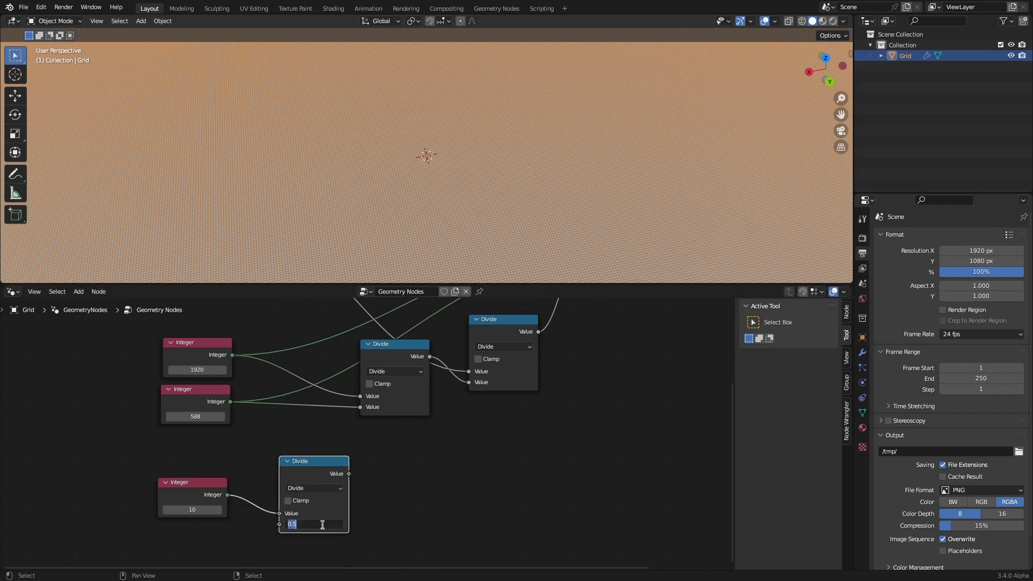
pyautogui.write('100')
pyautogui.press('Return')
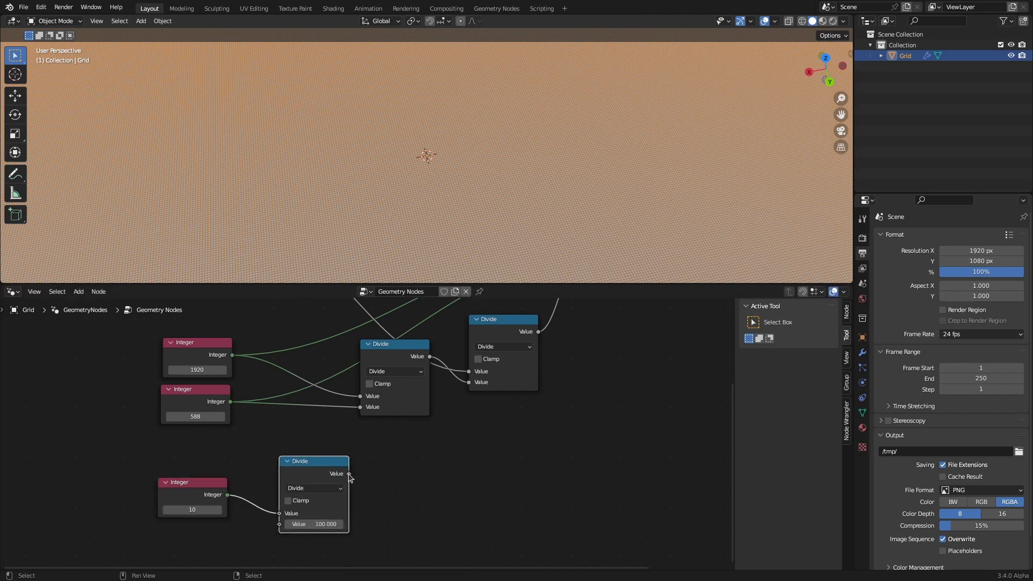
# Add a Multiply math node that multiplies the 1920 Integer by the output of the divide-by-100 node
pyautogui.moveTo(348, 474); pyautogui.dragTo(405, 474)
pyautogui.write('math mu')
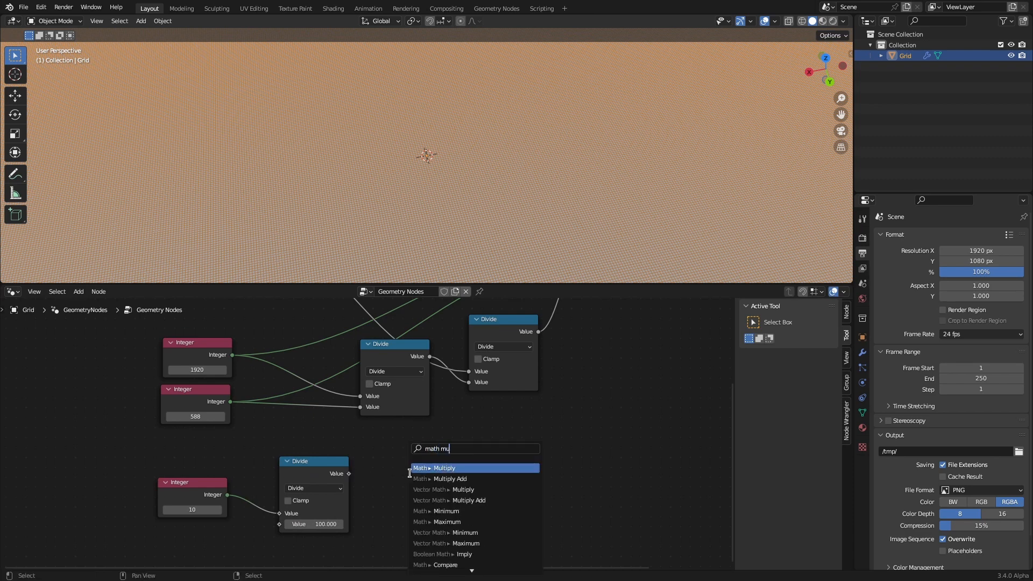
pyautogui.click(444, 466)
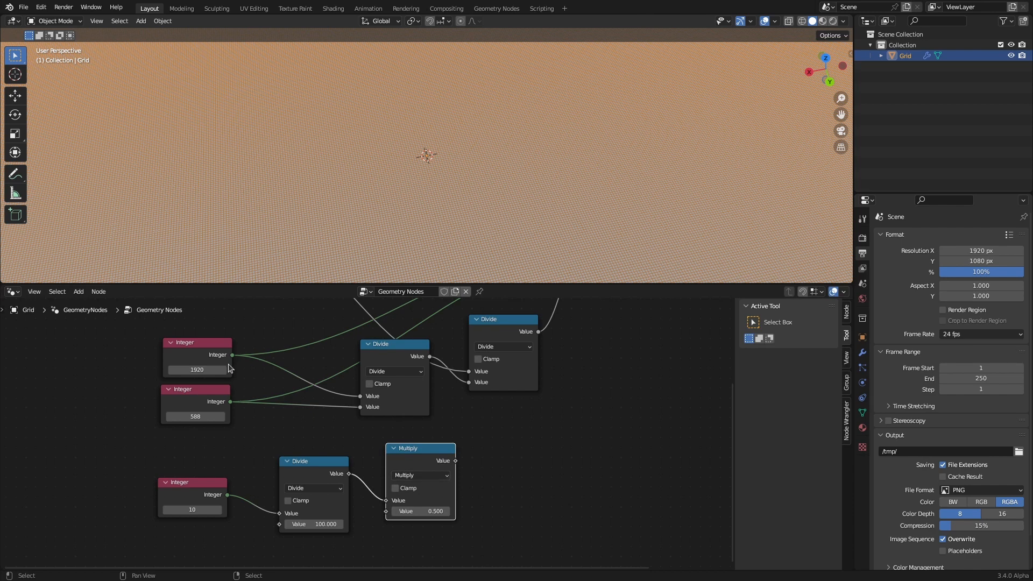
pyautogui.moveTo(349, 474); pyautogui.dragTo(386, 511)
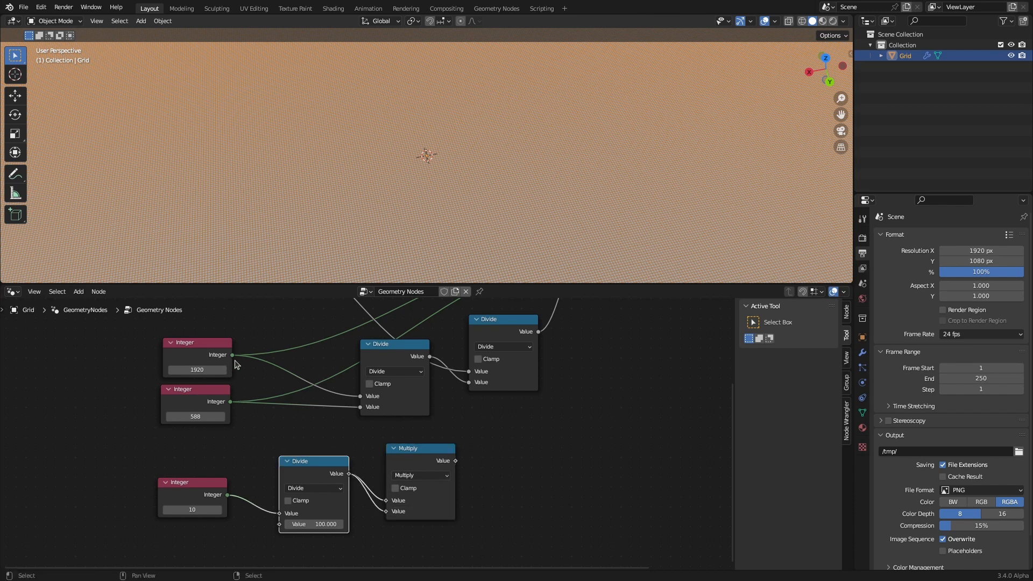
pyautogui.moveTo(233, 356); pyautogui.dragTo(386, 500)
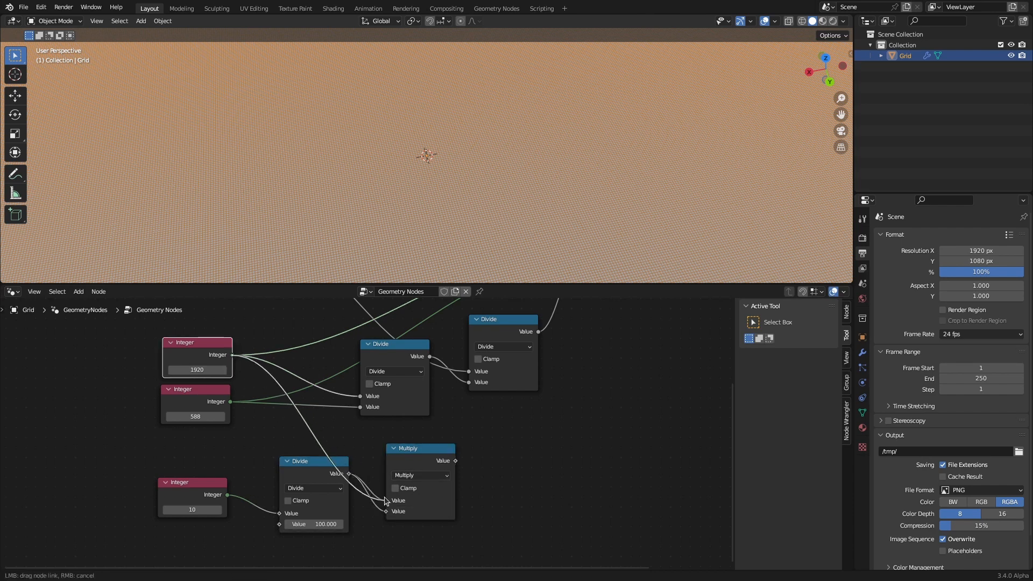
# Duplicate the Multiply node underneath and feed it the second Integer and the divide-by-100 output, moving that Divide node down for space
pyautogui.moveTo(294, 463); pyautogui.dragTo(284, 495)
pyautogui.moveTo(415, 456); pyautogui.dragTo(415, 452)
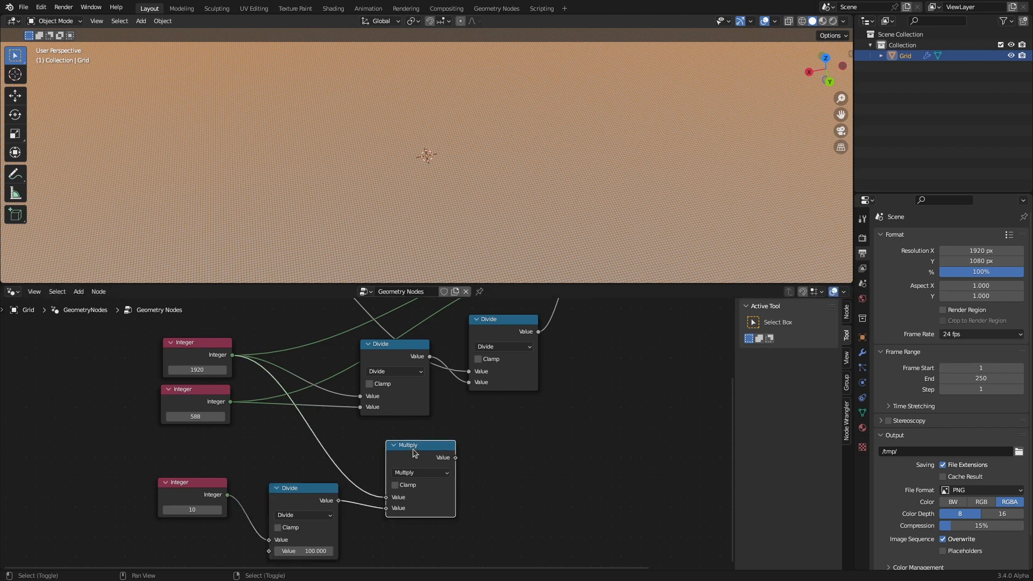
pyautogui.hotkey('shift', 'd')
pyautogui.click(421, 539)
pyautogui.moveTo(502, 507); pyautogui.dragTo(508, 423, button='middle')
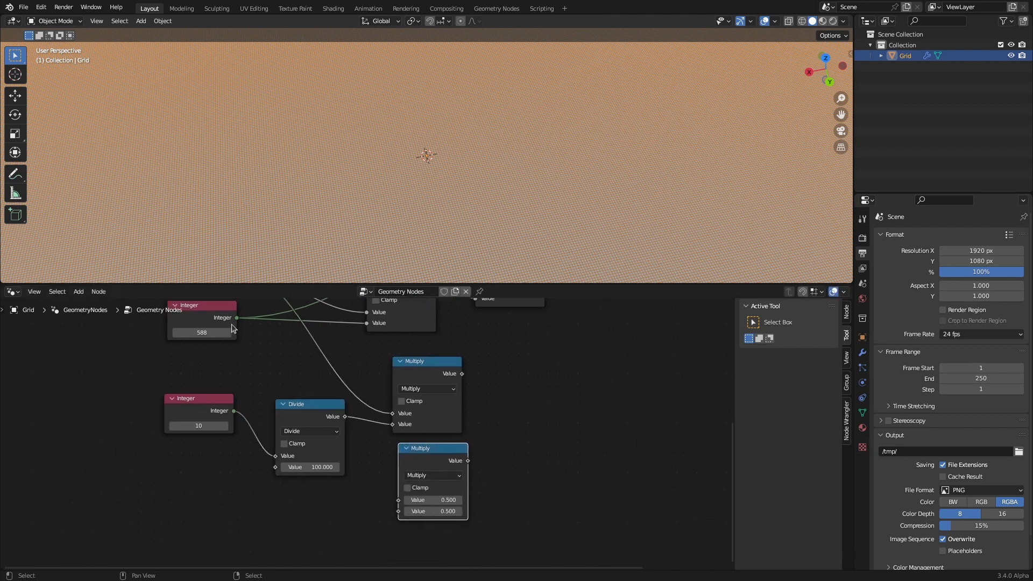
pyautogui.moveTo(237, 318); pyautogui.dragTo(401, 500)
pyautogui.moveTo(345, 417); pyautogui.dragTo(399, 512)
# Reposition the Grid node and connect the upper and lower Multiply outputs to its Vertices X and Vertices Y inputs
pyautogui.moveTo(473, 418); pyautogui.dragTo(372, 501, button='middle')
pyautogui.scroll(-5, 371, 501)
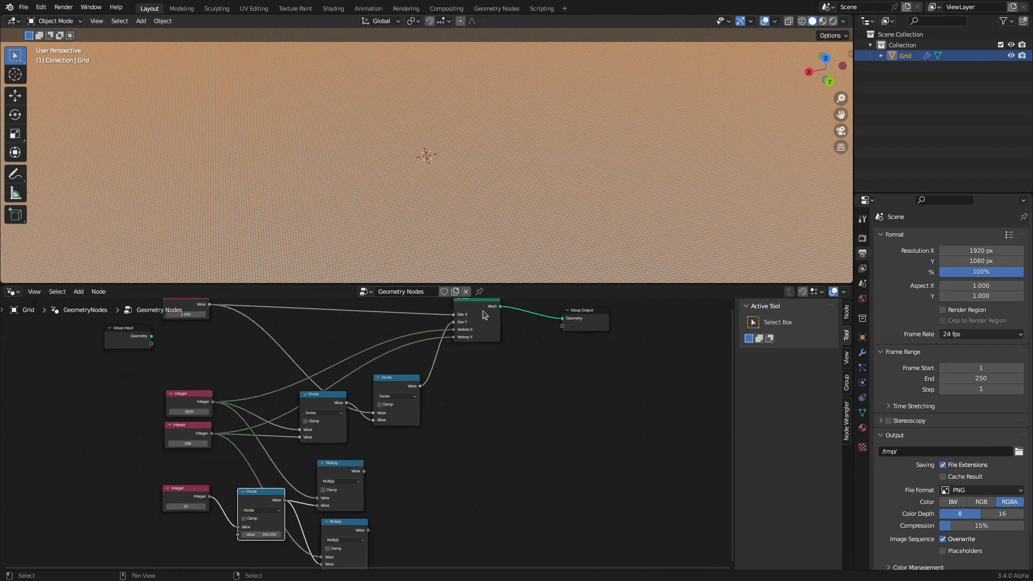
pyautogui.moveTo(483, 315); pyautogui.dragTo(511, 378)
pyautogui.scroll(5, 420, 457)
pyautogui.moveTo(437, 466); pyautogui.dragTo(384, 434, button='middle')
pyautogui.click(317, 453)
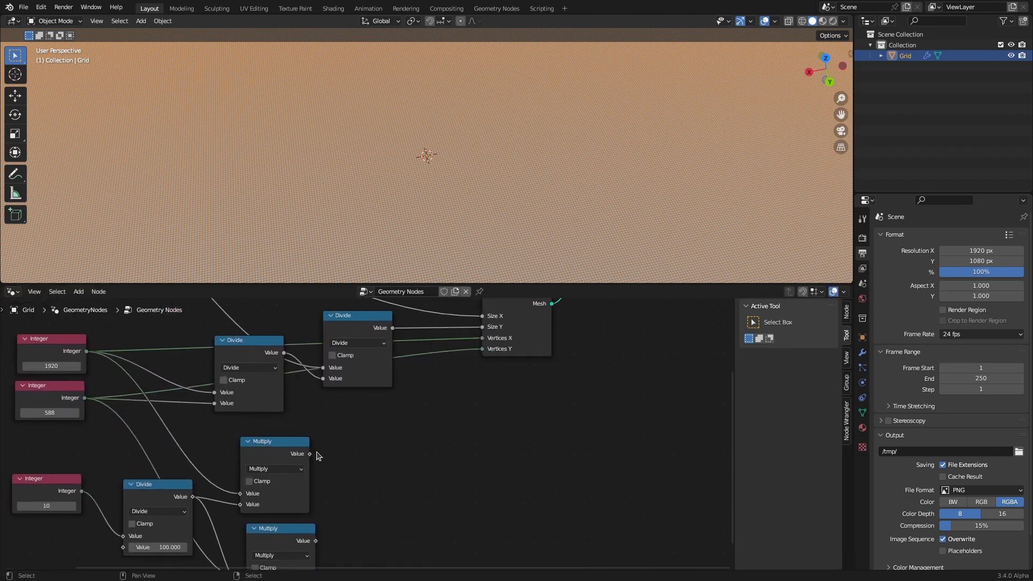
pyautogui.moveTo(311, 454); pyautogui.dragTo(487, 340)
pyautogui.moveTo(329, 516); pyautogui.dragTo(320, 464, button='middle')
pyautogui.moveTo(306, 489); pyautogui.dragTo(473, 343)
# Set the second Integer node, which drives the vertical resolution, back to 1080
pyautogui.scroll(-8, 470, 345)
pyautogui.scroll(-9, 452, 176)
pyautogui.scroll(5, 157, 436)
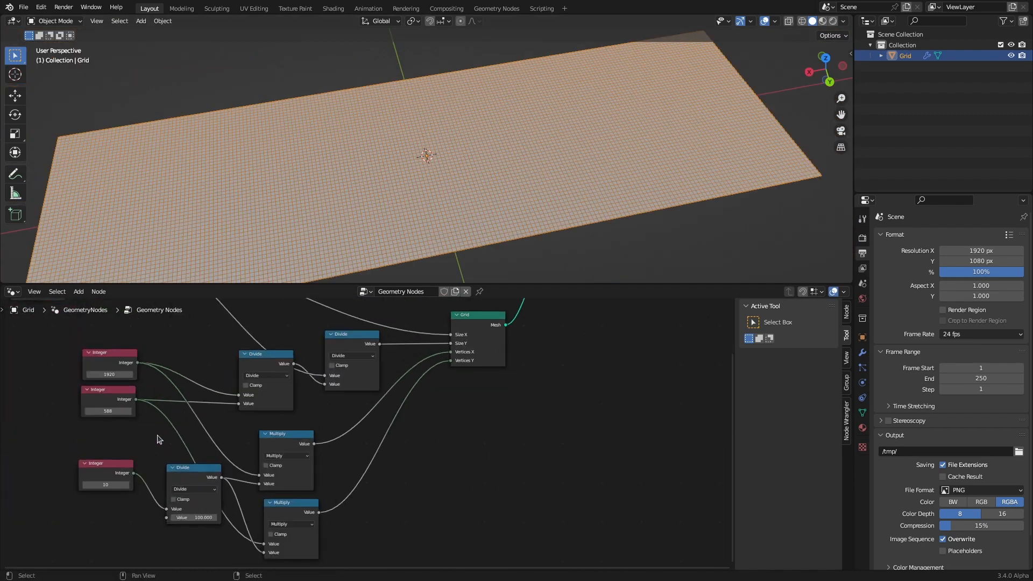
pyautogui.doubleClick(104, 410)
pyautogui.write('1080')
pyautogui.press('Return')
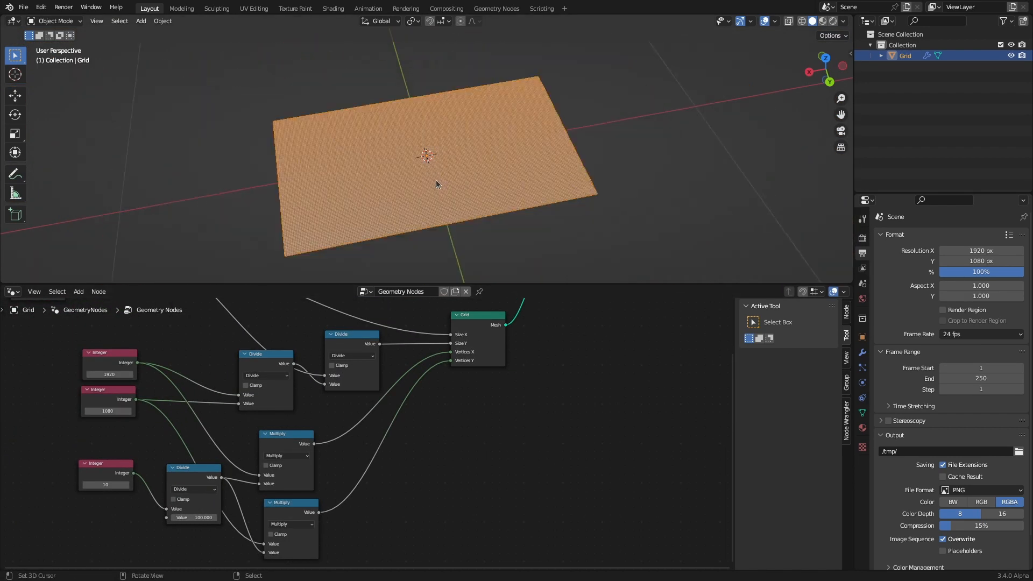
# Lower the resolution percentage Integer node to 9 and examine the grid's density in the viewport
pyautogui.scroll(2, 365, 432)
pyautogui.scroll(3, 462, 149)
pyautogui.moveTo(6, 499); pyautogui.dragTo(4, 499)
pyautogui.scroll(-3, 366, 431)
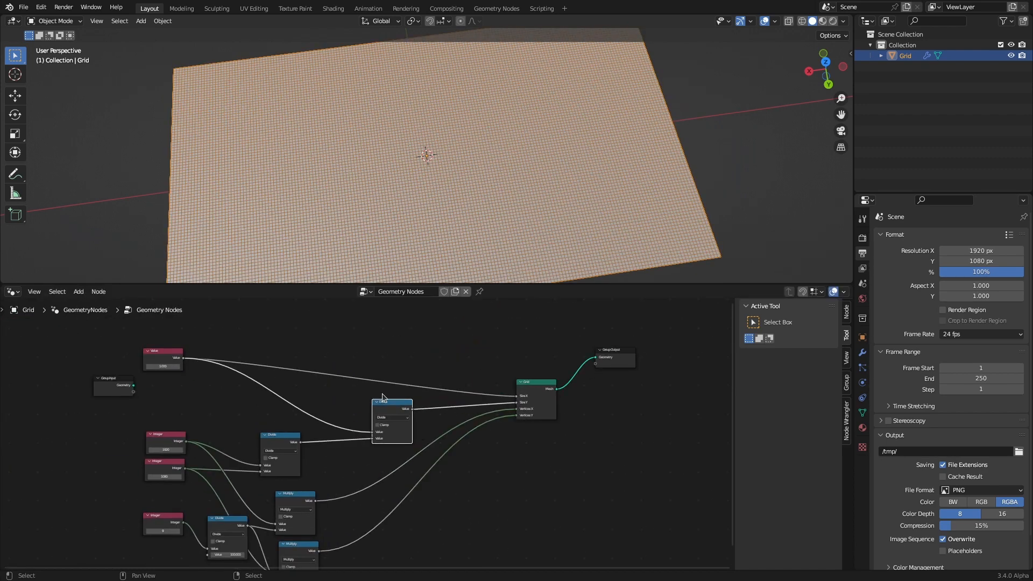
# Move the Divide node that feeds Size Y away from the first Divide node and shift the Grid node slightly
pyautogui.scroll(1, 347, 365)
pyautogui.moveTo(341, 357); pyautogui.dragTo(422, 330)
pyautogui.moveTo(417, 344); pyautogui.dragTo(417, 370, button='middle')
pyautogui.moveTo(401, 419); pyautogui.dragTo(453, 379)
pyautogui.moveTo(597, 389); pyautogui.dragTo(607, 374)
# Spread out the percentage Integer, its Divide and the upper Multiply node, and move the aspect-ratio Divide closer to the Size Y Divide
pyautogui.moveTo(323, 484); pyautogui.dragTo(343, 378, button='middle')
pyautogui.moveTo(103, 464); pyautogui.dragTo(95, 514)
pyautogui.moveTo(186, 476); pyautogui.dragTo(164, 517)
pyautogui.moveTo(285, 439); pyautogui.dragTo(300, 436)
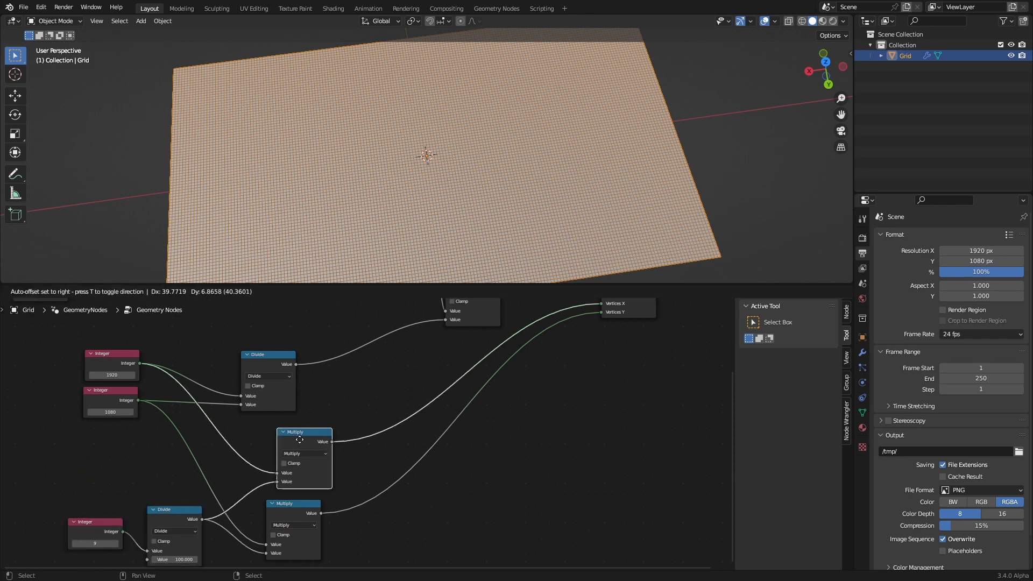
pyautogui.moveTo(312, 371); pyautogui.dragTo(310, 471, button='middle')
pyautogui.moveTo(267, 455); pyautogui.dragTo(397, 381)
pyautogui.scroll(-6, 374, 439)
pyautogui.moveTo(590, 381); pyautogui.dragTo(615, 402)
# Tidy the Value and Integer source nodes into a column apart from the math nodes, with the Value link routed through a reroute
pyautogui.moveTo(289, 471); pyautogui.dragTo(438, 400, button='middle')
pyautogui.moveTo(311, 330); pyautogui.dragTo(193, 346)
pyautogui.moveTo(357, 402); pyautogui.dragTo(325, 408)
pyautogui.moveTo(356, 306); pyautogui.dragTo(334, 309)
pyautogui.moveTo(393, 476); pyautogui.dragTo(316, 492)
pyautogui.moveTo(530, 406); pyautogui.dragTo(353, 438, button='middle')
pyautogui.scroll(-5, 355, 437)
pyautogui.scroll(-1, 355, 440)
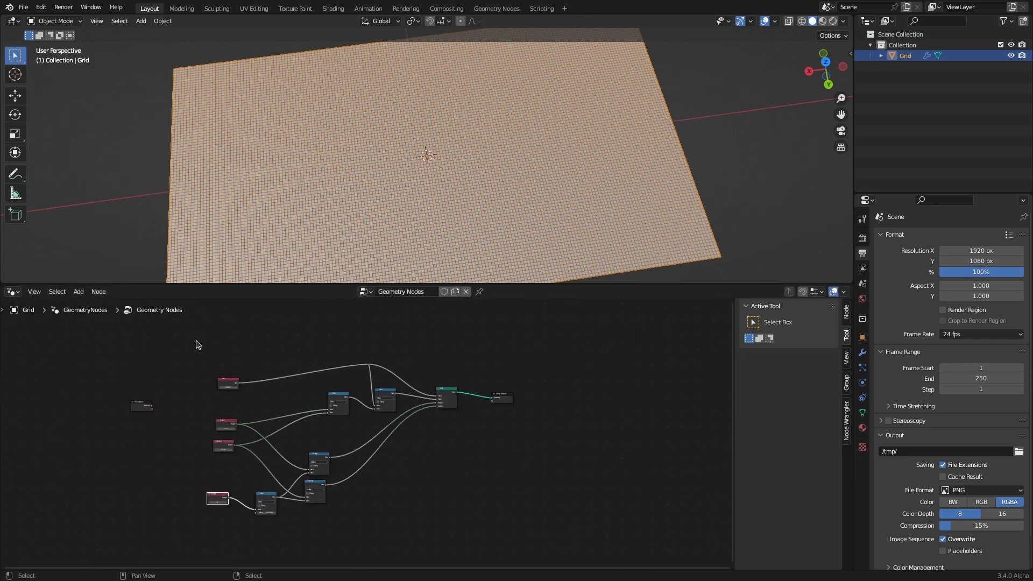
# Group the Value, Integer, math and Grid nodes into a single node group
pyautogui.moveTo(180, 347); pyautogui.dragTo(478, 538)
pyautogui.hotkey('ctrl', 'g')
pyautogui.scroll(-2, 474, 455)
pyautogui.click(472, 484)
pyautogui.scroll(8, 223, 454)
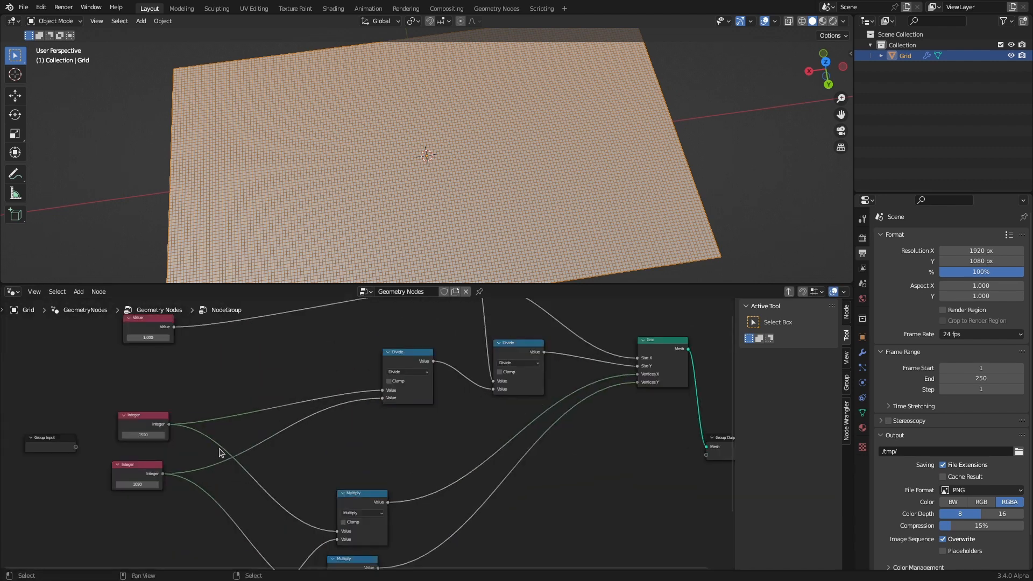
# Connect the Group Input to the size reroute in place of the Value node and name the new input Size
pyautogui.scroll(-4, 215, 484)
pyautogui.moveTo(187, 489); pyautogui.dragTo(203, 439)
pyautogui.scroll(8, 203, 439)
pyautogui.moveTo(74, 453); pyautogui.dragTo(638, 330)
pyautogui.scroll(-6, 646, 336)
pyautogui.click(848, 386)
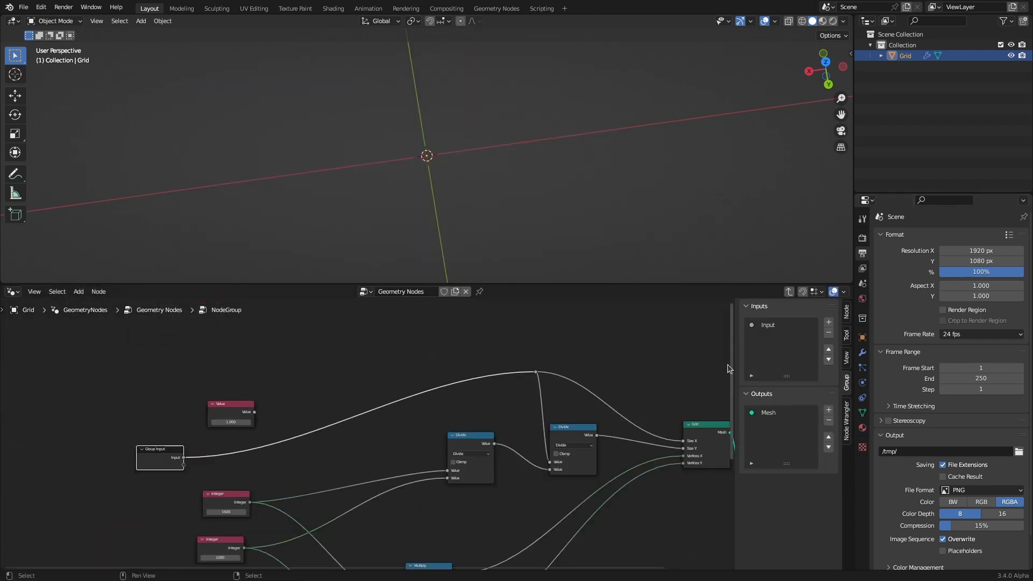
pyautogui.doubleClick(775, 326)
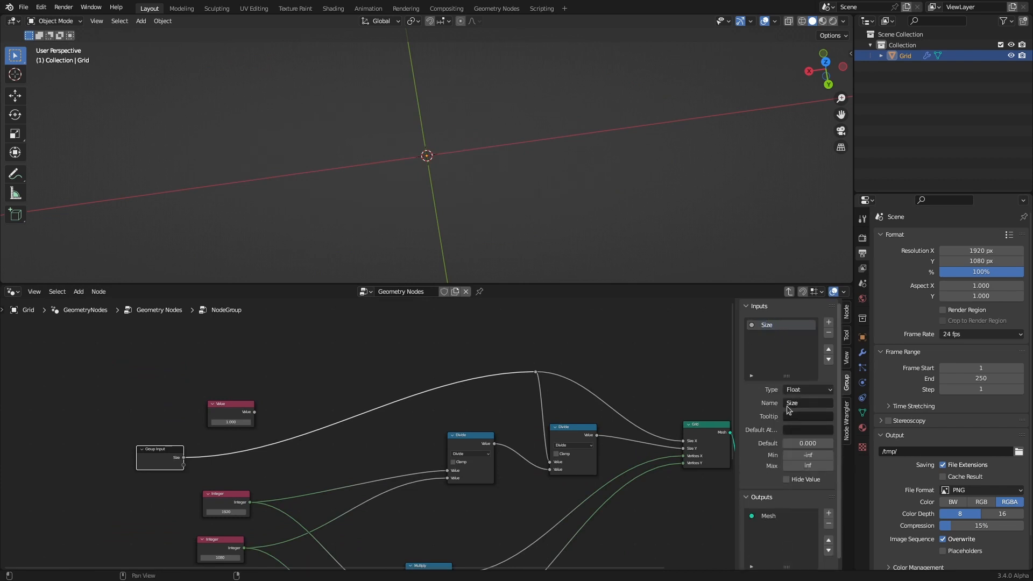
# Connect a new Group Input socket through a reroute to the first Divide's upper value and the upper Multiply, replacing the 1920 Integer
pyautogui.moveTo(311, 472); pyautogui.dragTo(244, 429, button='middle')
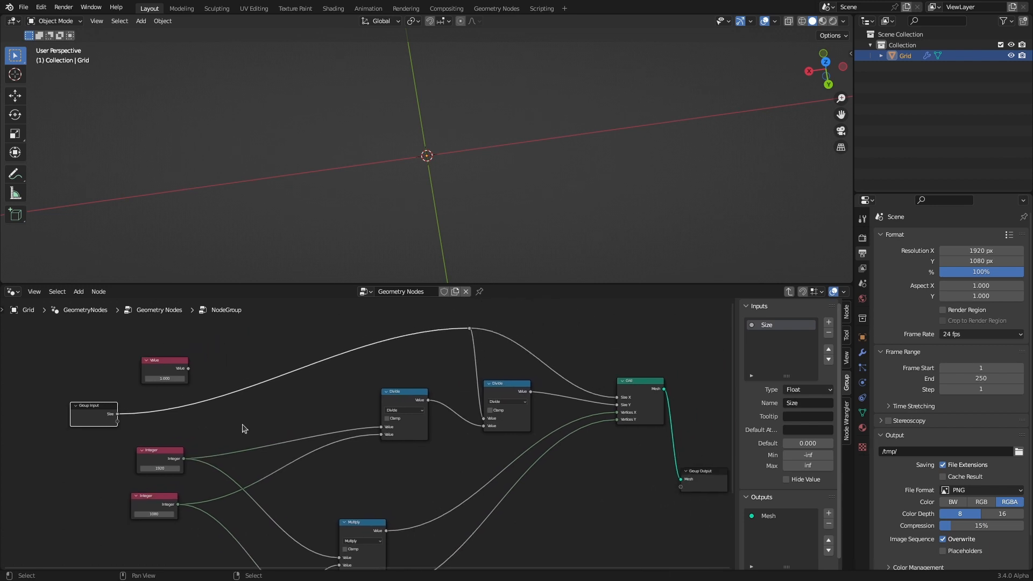
pyautogui.moveTo(117, 422); pyautogui.dragTo(382, 426)
pyautogui.keyDown('shift'); pyautogui.moveTo(258, 418); pyautogui.dragTo(257, 431, button='right'); pyautogui.keyUp('shift')
pyautogui.moveTo(257, 424); pyautogui.dragTo(339, 530)
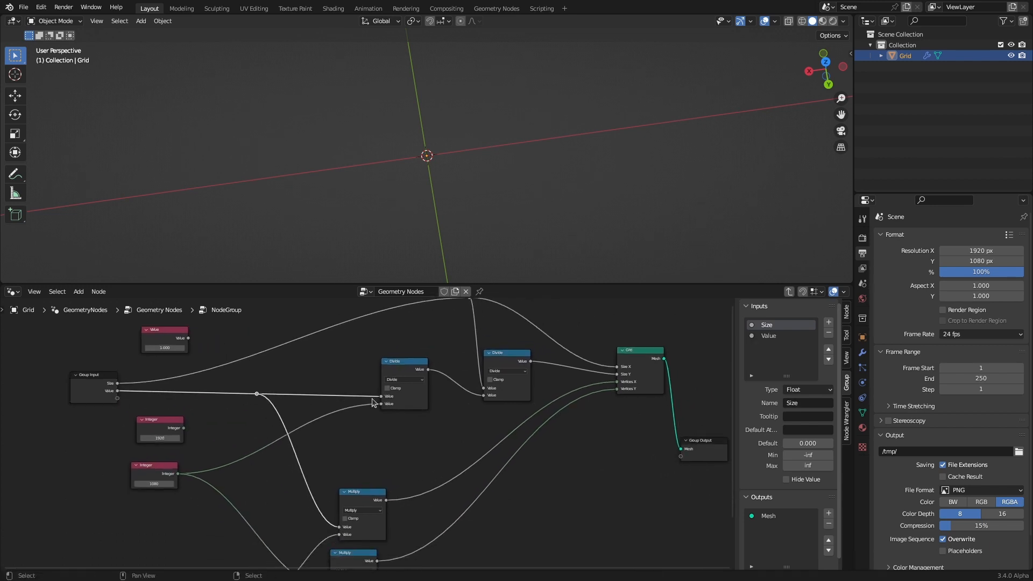
# Change the new Value group input to the Integer type and rename it ResX
pyautogui.click(774, 336)
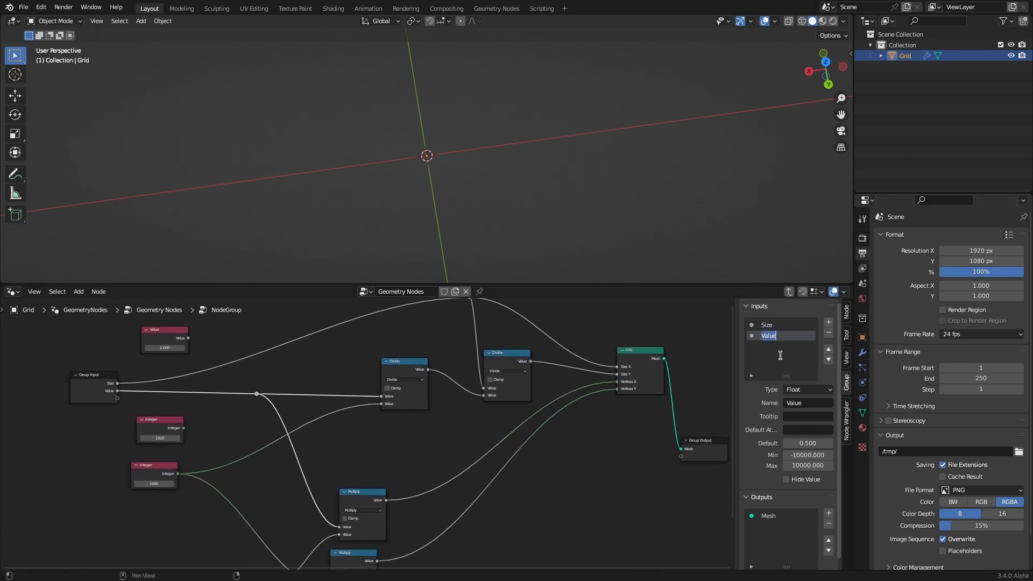
pyautogui.click(808, 390)
pyautogui.click(807, 449)
pyautogui.click(805, 403)
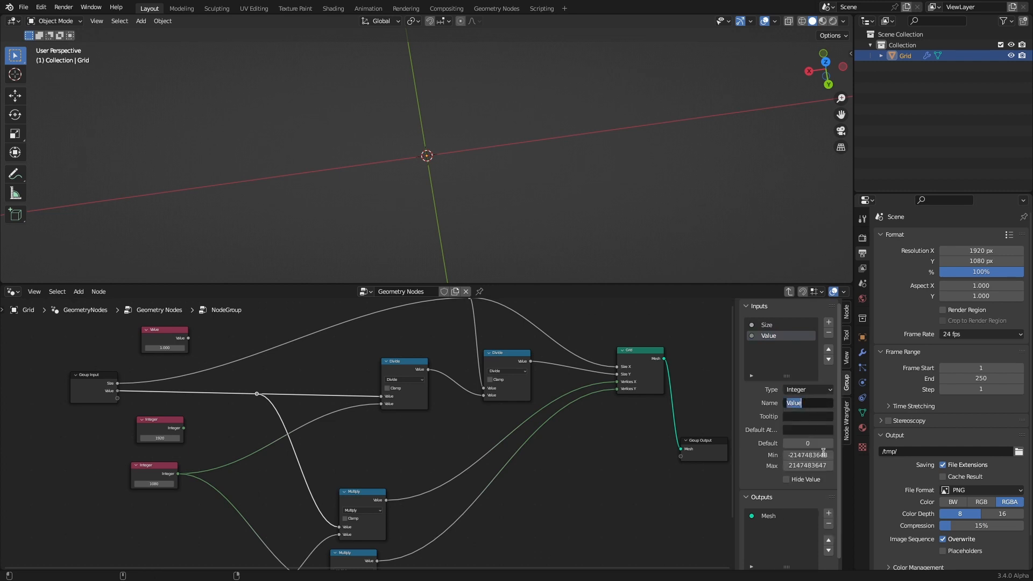
pyautogui.press('Return')
# Replace the 1080 Integer with an integer group input named ResY, rerouted to the first Divide and the lower Multiply
pyautogui.moveTo(142, 427); pyautogui.dragTo(157, 352, button='middle')
pyautogui.moveTo(308, 464); pyautogui.dragTo(281, 495)
pyautogui.keyDown('ctrl'); pyautogui.moveTo(283, 404); pyautogui.dragTo(289, 419, button='right'); pyautogui.keyUp('ctrl')
pyautogui.keyDown('shift'); pyautogui.moveTo(304, 472); pyautogui.dragTo(289, 495, button='right'); pyautogui.keyUp('shift')
pyautogui.moveTo(296, 485); pyautogui.dragTo(418, 355)
pyautogui.scroll(1, 295, 436)
pyautogui.moveTo(305, 459); pyautogui.dragTo(362, 471, button='middle')
pyautogui.moveTo(352, 493); pyautogui.dragTo(200, 353)
pyautogui.click(768, 348)
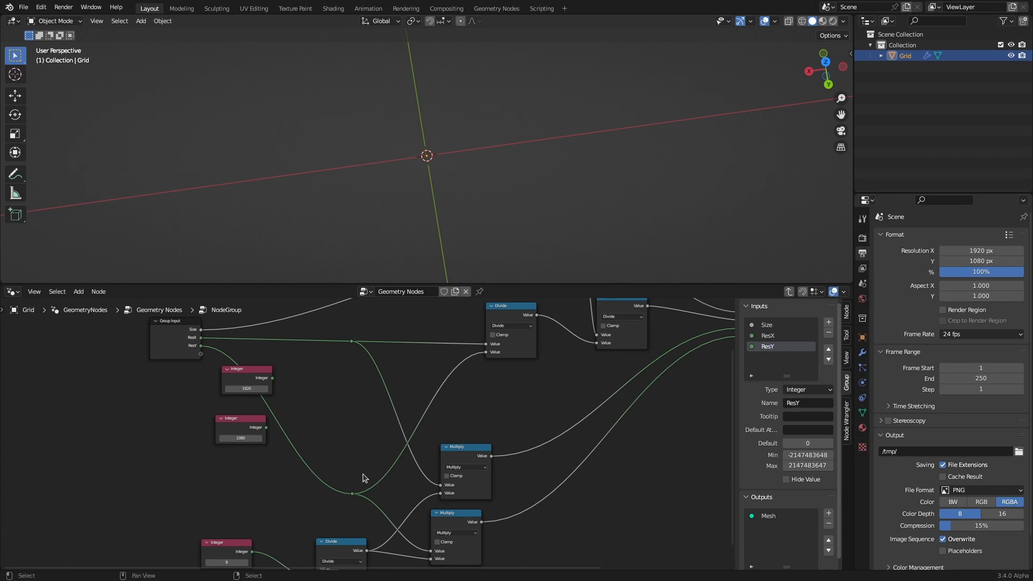
# Feed the percentage Divide from a new group input, name it Res% and set its type to Integer
pyautogui.moveTo(312, 479); pyautogui.dragTo(343, 433, button='middle')
pyautogui.scroll(-4, 343, 432)
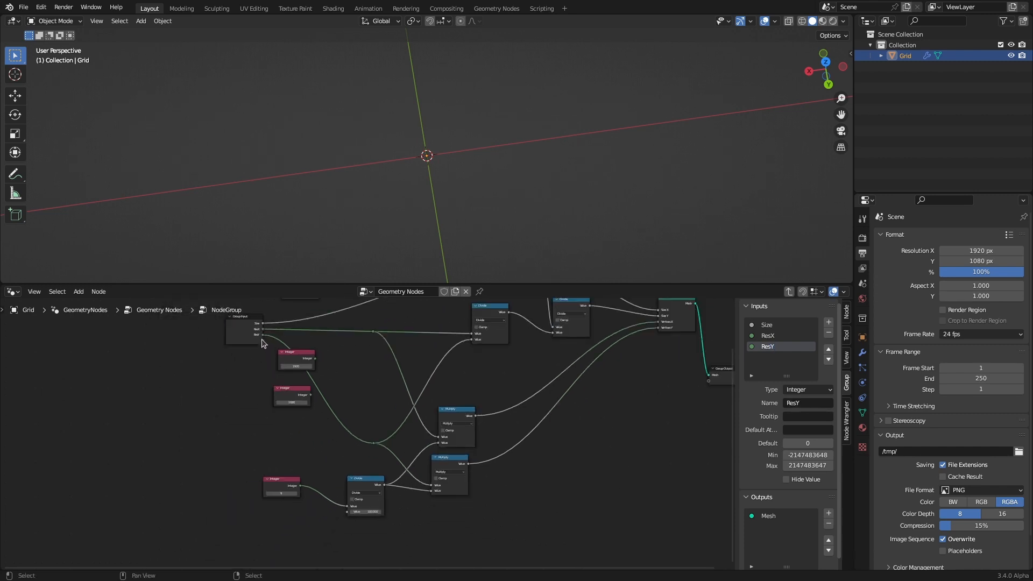
pyautogui.moveTo(263, 341); pyautogui.dragTo(347, 510)
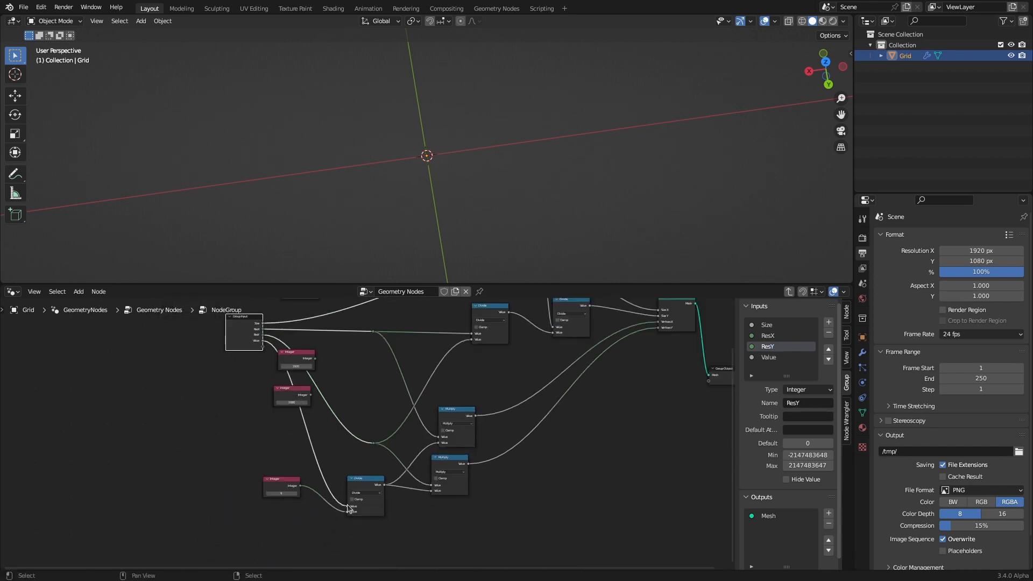
pyautogui.doubleClick(775, 358)
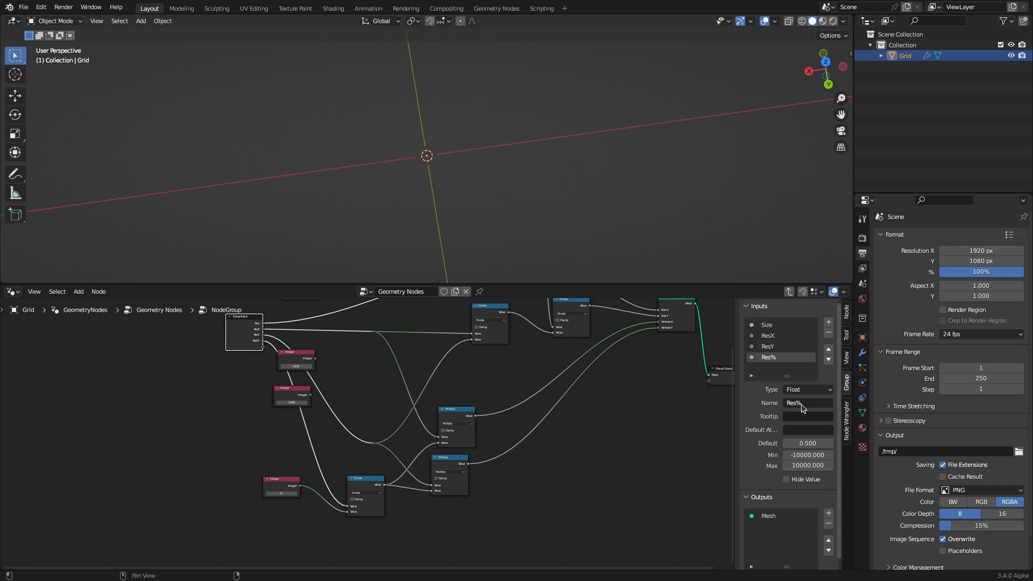
pyautogui.click(807, 390)
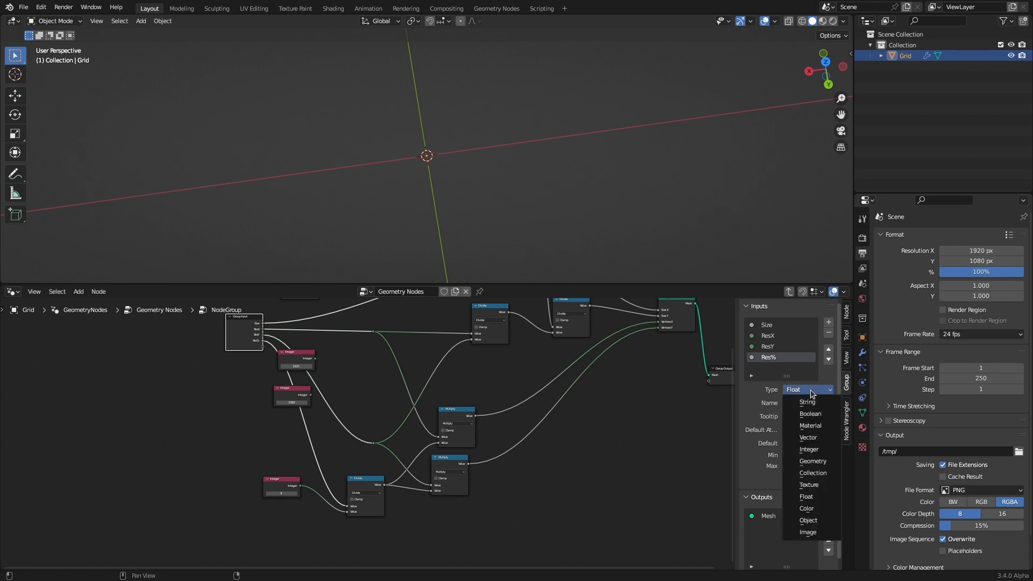
pyautogui.click(818, 451)
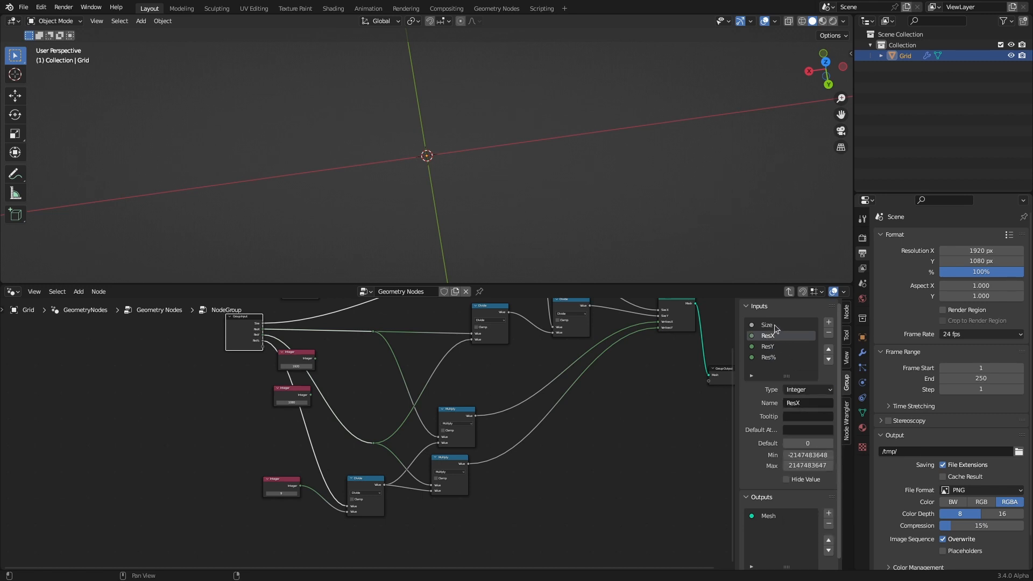
# Delete the leftover Value and Integer nodes that the group inputs have replaced
pyautogui.click(775, 329)
pyautogui.click(296, 364)
pyautogui.press('x')
pyautogui.click(294, 395)
pyautogui.press('x')
pyautogui.click(293, 487)
pyautogui.press('x')
pyautogui.scroll(-3, 301, 479)
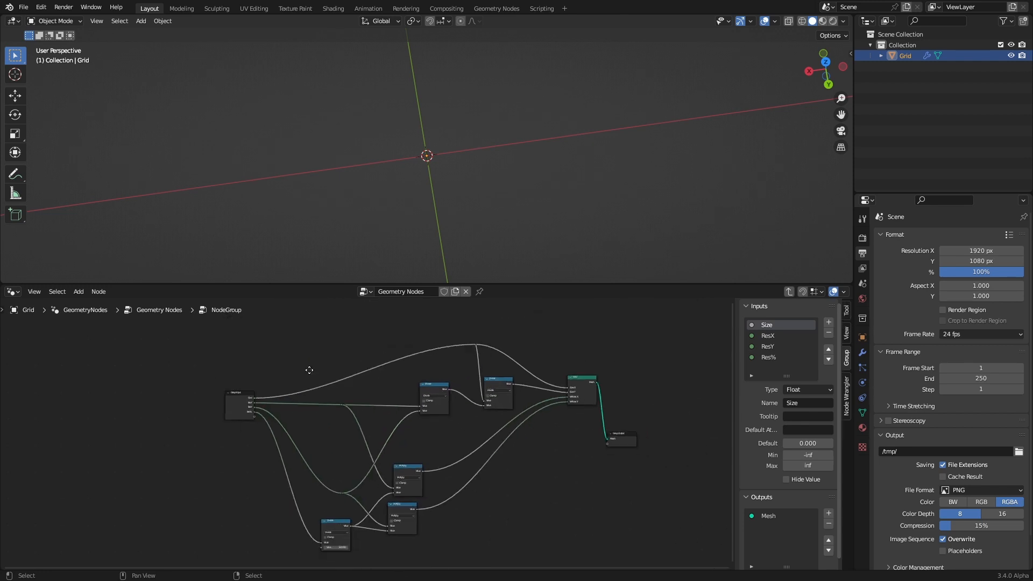
# Rearrange the Group Output, Grid and two Multiply nodes inside the group into a cleaner layout
pyautogui.moveTo(310, 370); pyautogui.dragTo(243, 348, button='middle')
pyautogui.moveTo(558, 412); pyautogui.dragTo(602, 389)
pyautogui.moveTo(519, 358); pyautogui.dragTo(532, 373)
pyautogui.moveTo(344, 448); pyautogui.dragTo(366, 434)
pyautogui.moveTo(343, 486); pyautogui.dragTo(388, 479)
pyautogui.click(524, 495)
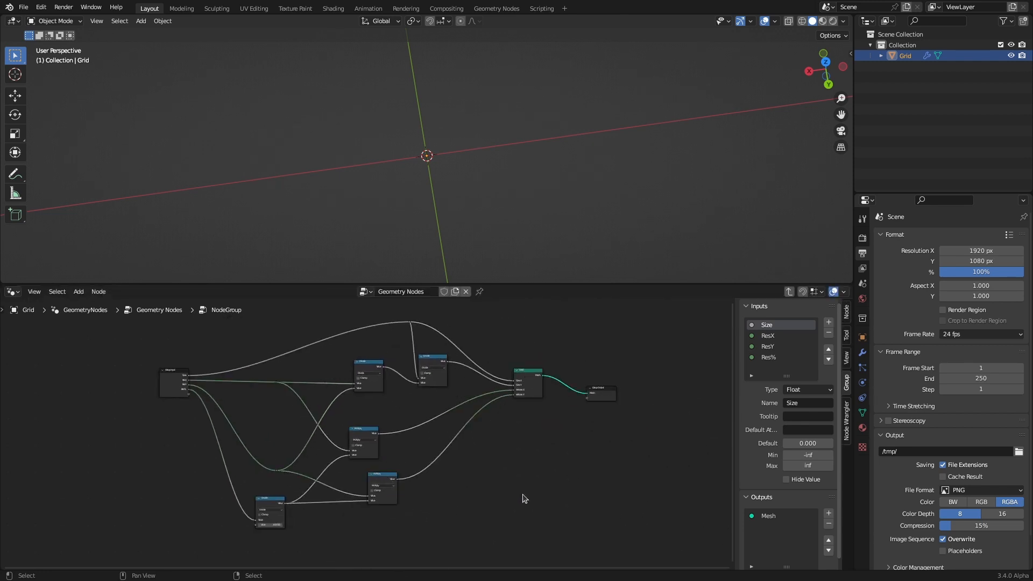
# Return to the parent node tree, rename the node group SenSor and reposition its node
pyautogui.click(789, 291)
pyautogui.scroll(5, 247, 466)
pyautogui.click(247, 449)
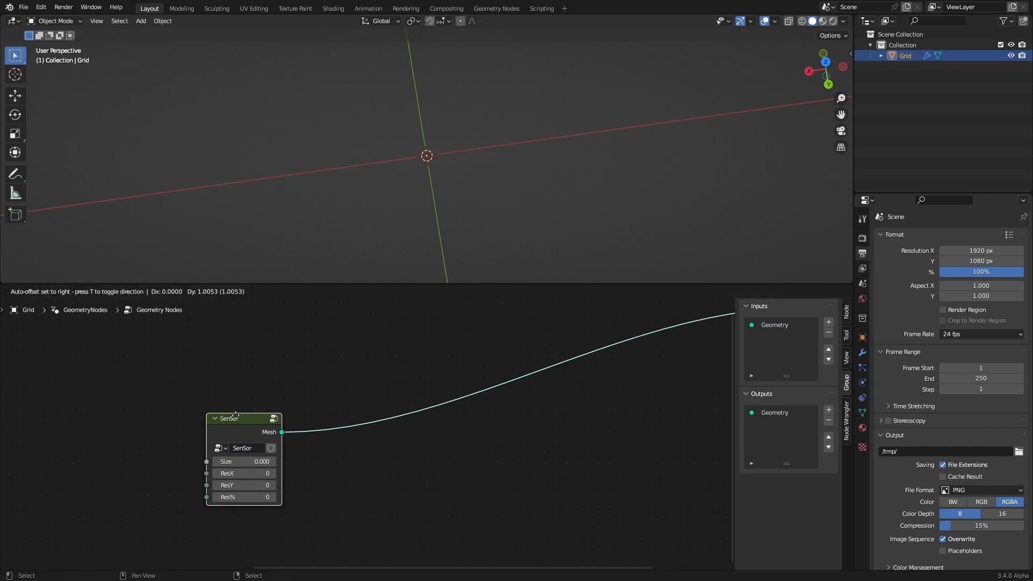
pyautogui.moveTo(246, 431); pyautogui.dragTo(217, 383)
# Set the SenSor node's Size to 1, ResX to 1920 and ResY to 1080
pyautogui.click(219, 414)
pyautogui.write('1')
pyautogui.press('Return')
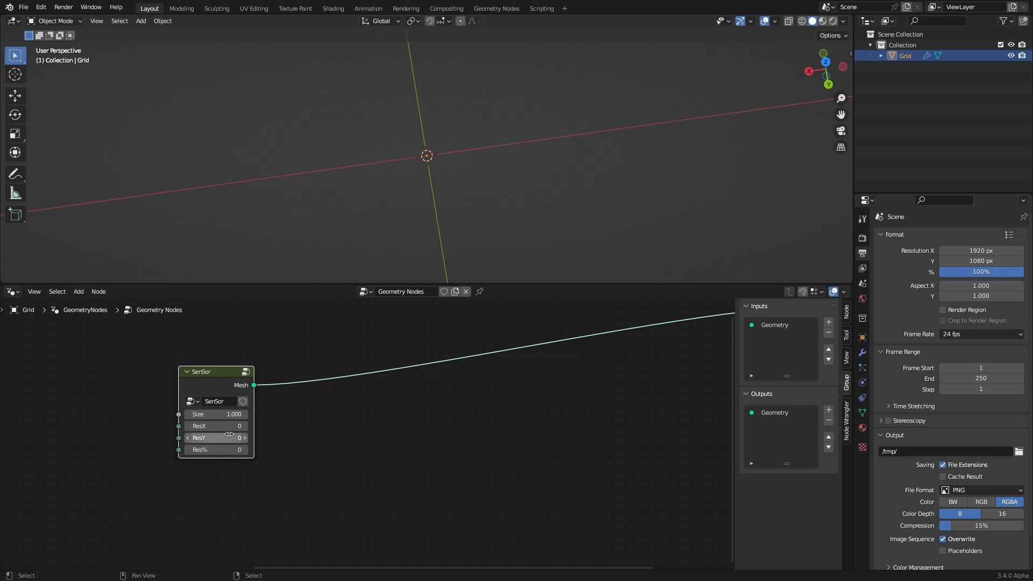
pyautogui.click(230, 426)
pyautogui.write('1920')
pyautogui.press('Return')
pyautogui.click(225, 438)
pyautogui.write('1080')
pyautogui.press('Return')
# Set the SenSor node's Res% to 10
pyautogui.hotkey('ctrl', 'd')
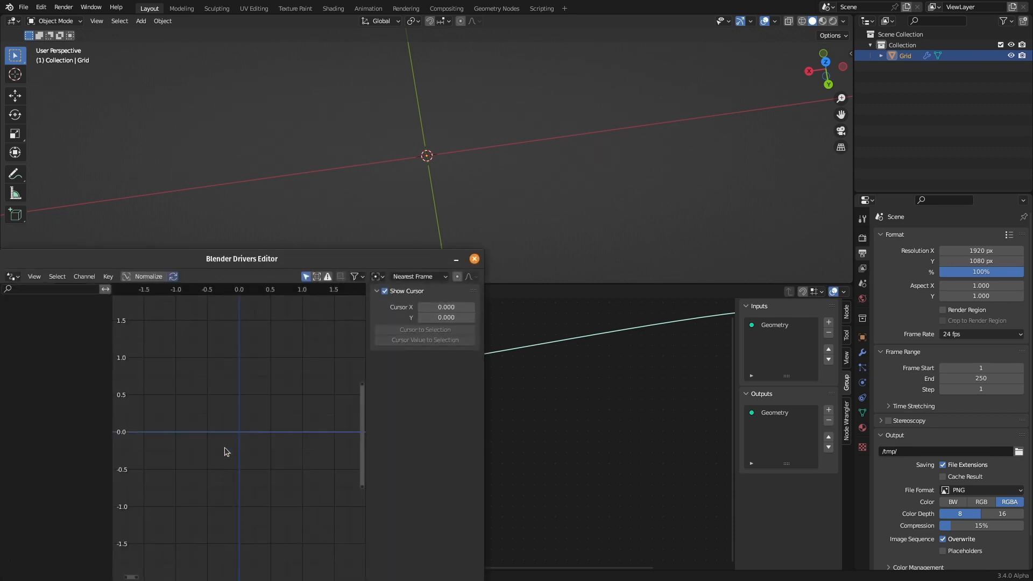
pyautogui.click(474, 259)
pyautogui.click(237, 447)
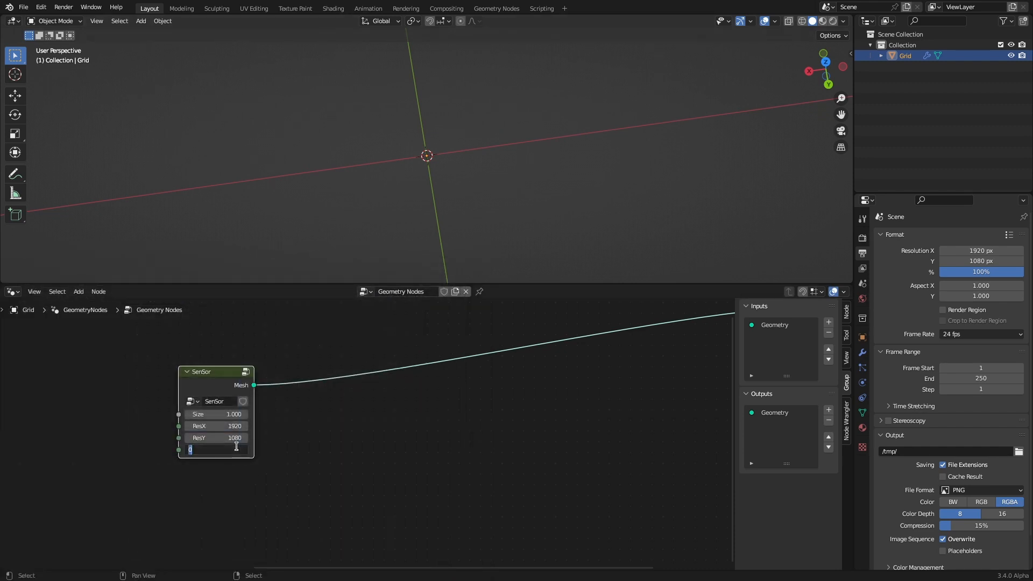
pyautogui.press('Return')
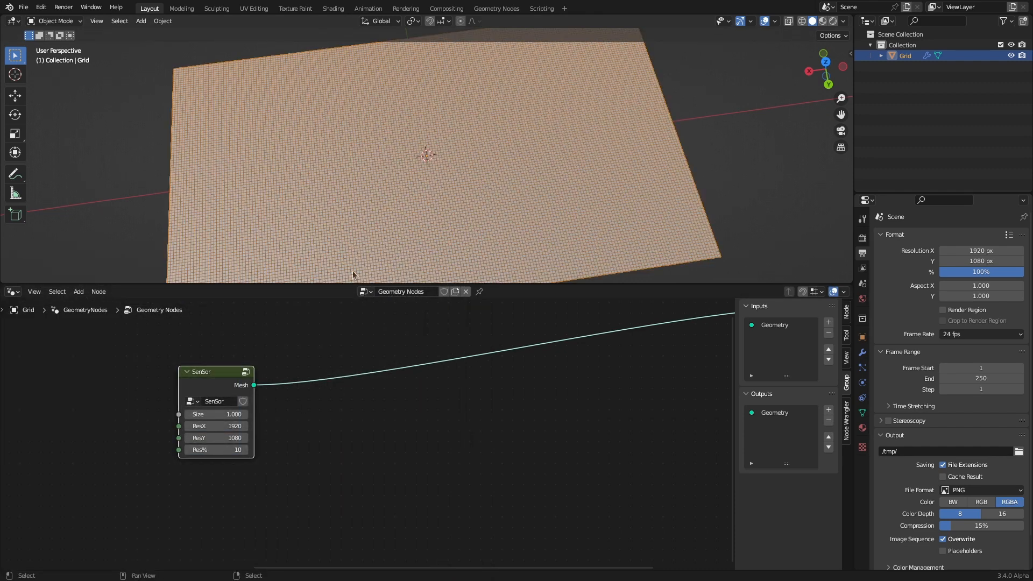
# Move the SenSor node level with the Group Output node
pyautogui.scroll(-5, 461, 202)
pyautogui.moveTo(462, 202); pyautogui.dragTo(475, 155, button='middle')
pyautogui.scroll(4, 474, 155)
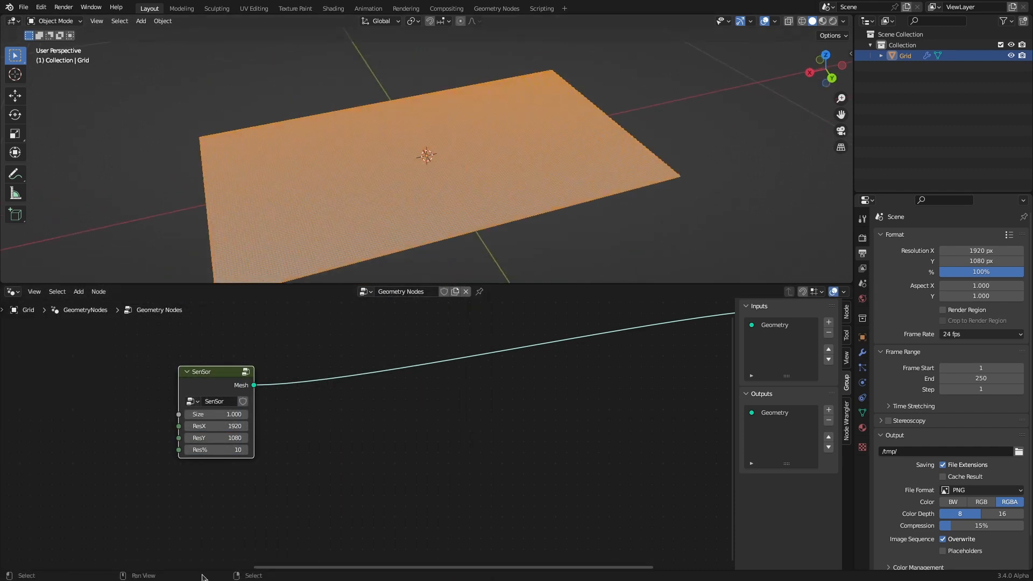
pyautogui.moveTo(490, 460); pyautogui.dragTo(334, 512, button='middle')
pyautogui.scroll(-3, 335, 430)
pyautogui.moveTo(135, 426); pyautogui.dragTo(181, 372)
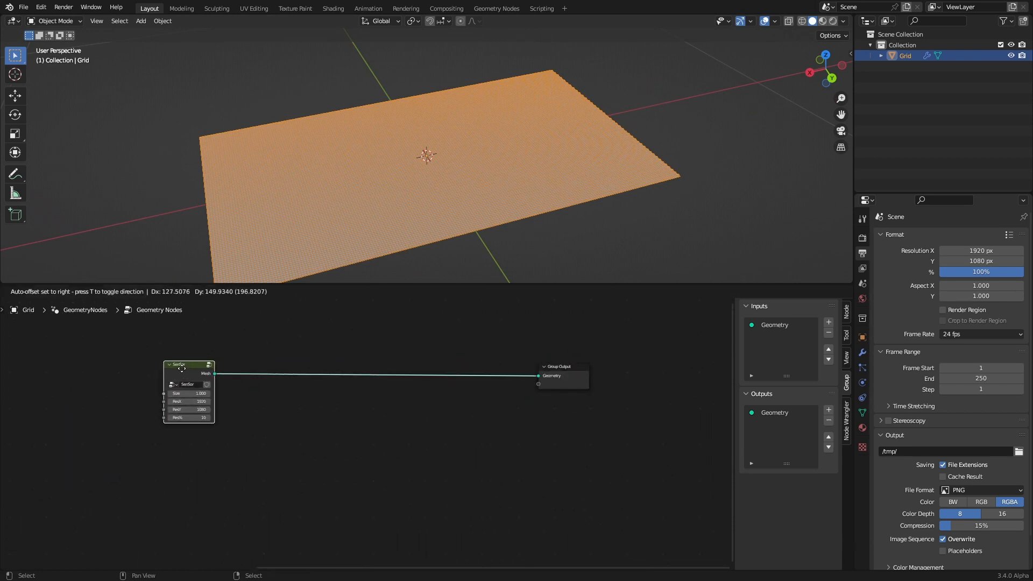
pyautogui.scroll(2, 339, 415)
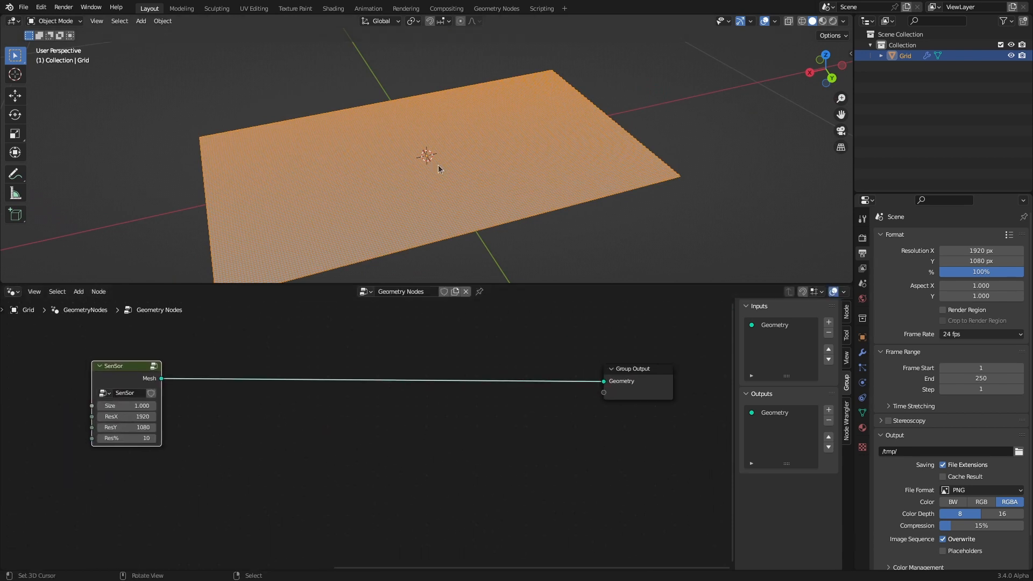
# Annotate a vertical line from the grid's centre up to a cross-marked point in the viewport and label it FL
pyautogui.scroll(-3, 438, 165)
pyautogui.moveTo(437, 183); pyautogui.dragTo(344, 156, button='middle')
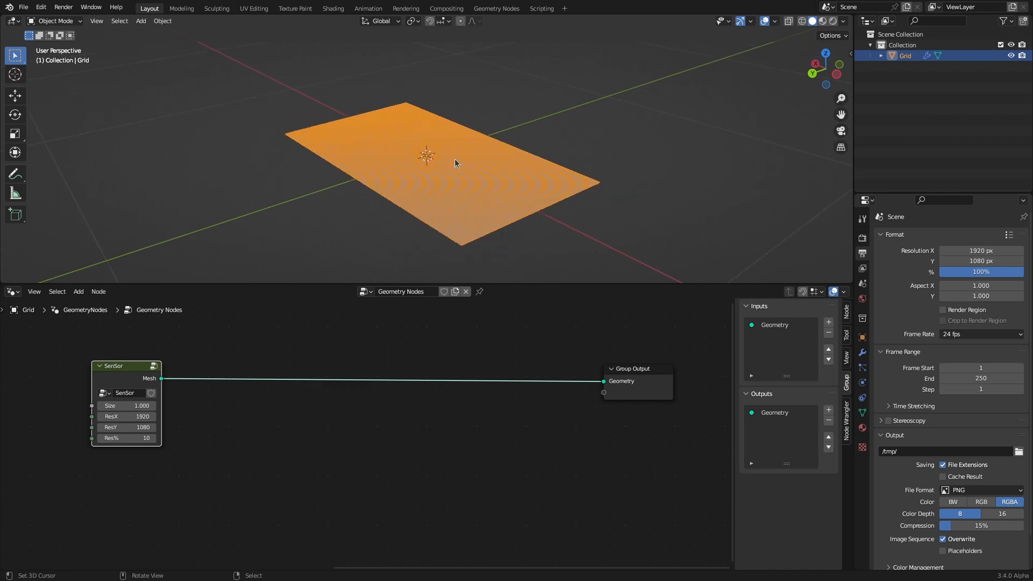
pyautogui.scroll(-3, 454, 160)
pyautogui.keyDown('shift'); pyautogui.moveTo(443, 157); pyautogui.dragTo(404, 158, button='middle'); pyautogui.keyUp('shift')
pyautogui.scroll(3, 438, 171)
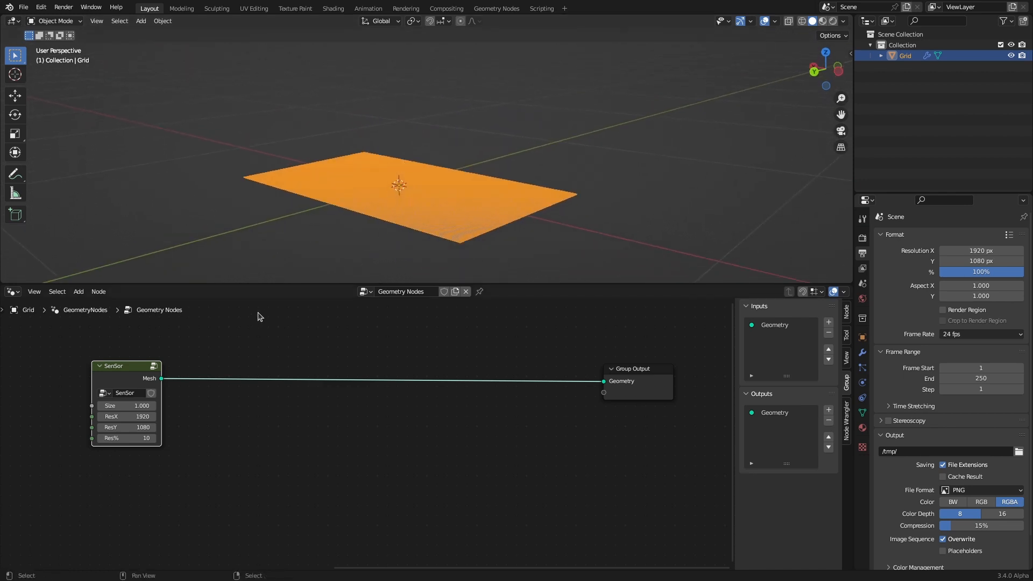
pyautogui.click(15, 173)
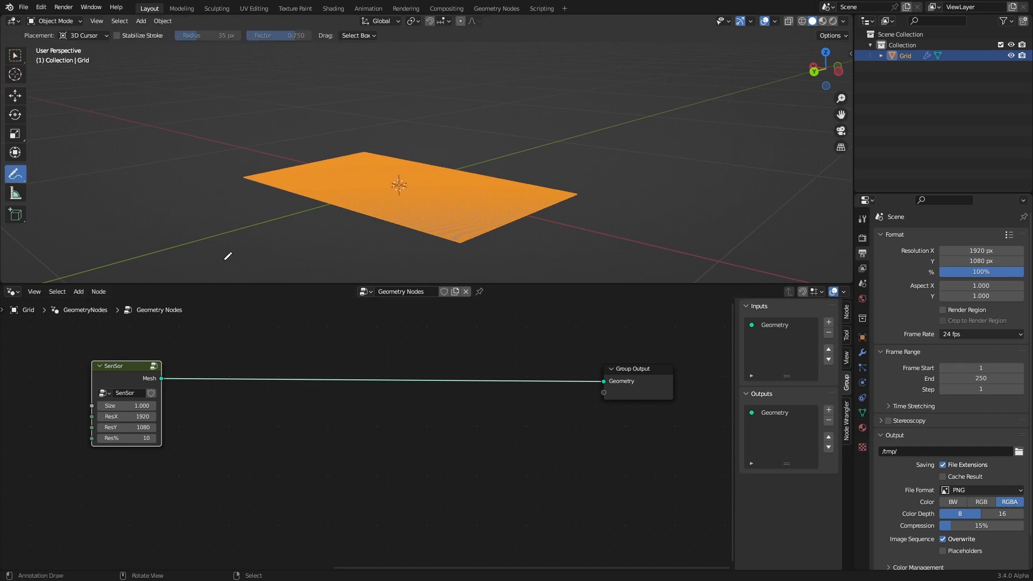
pyautogui.click(401, 182)
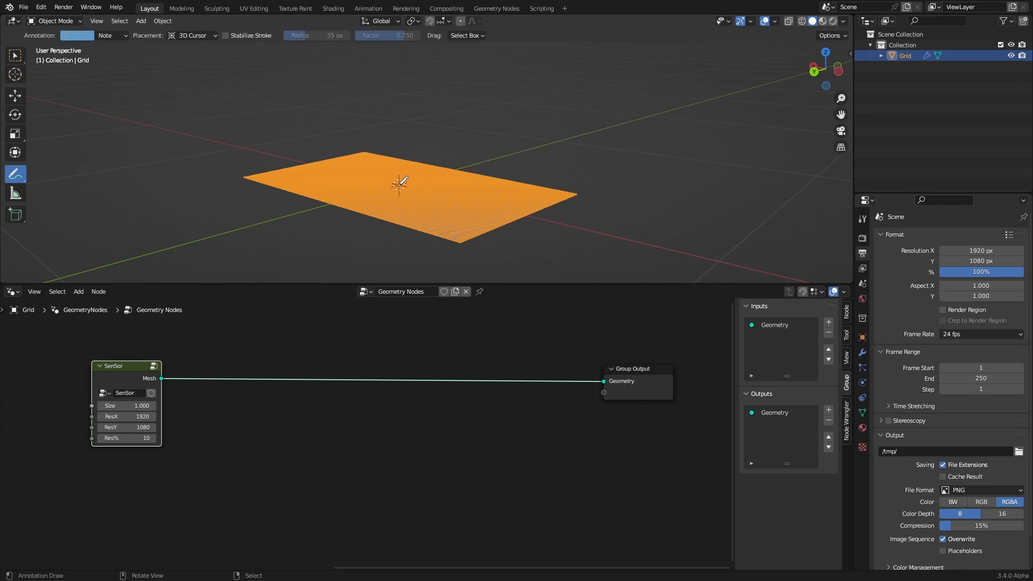
pyautogui.moveTo(397, 140); pyautogui.dragTo(394, 61)
pyautogui.moveTo(386, 51); pyautogui.dragTo(397, 60)
pyautogui.moveTo(405, 121); pyautogui.dragTo(424, 115)
# Annotate lines from the marked point above the grid down to the grid's four corners
pyautogui.moveTo(398, 54); pyautogui.dragTo(573, 177)
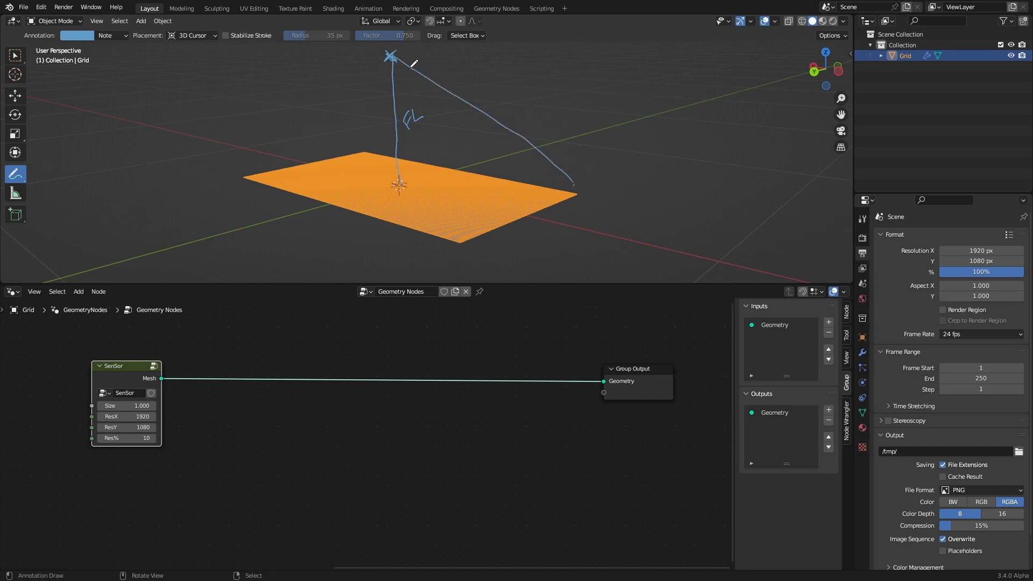
pyautogui.moveTo(395, 58)
pyautogui.mouseDown()
pyautogui.moveTo(457, 232)
pyautogui.moveTo(359, 149)
pyautogui.mouseUp()
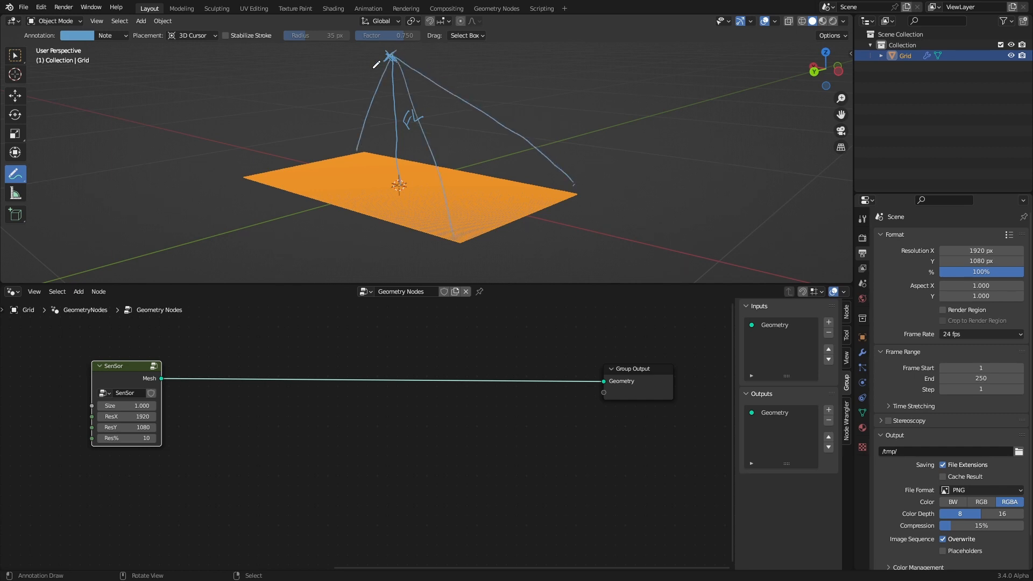
pyautogui.moveTo(388, 56); pyautogui.dragTo(243, 174)
pyautogui.click(386, 414)
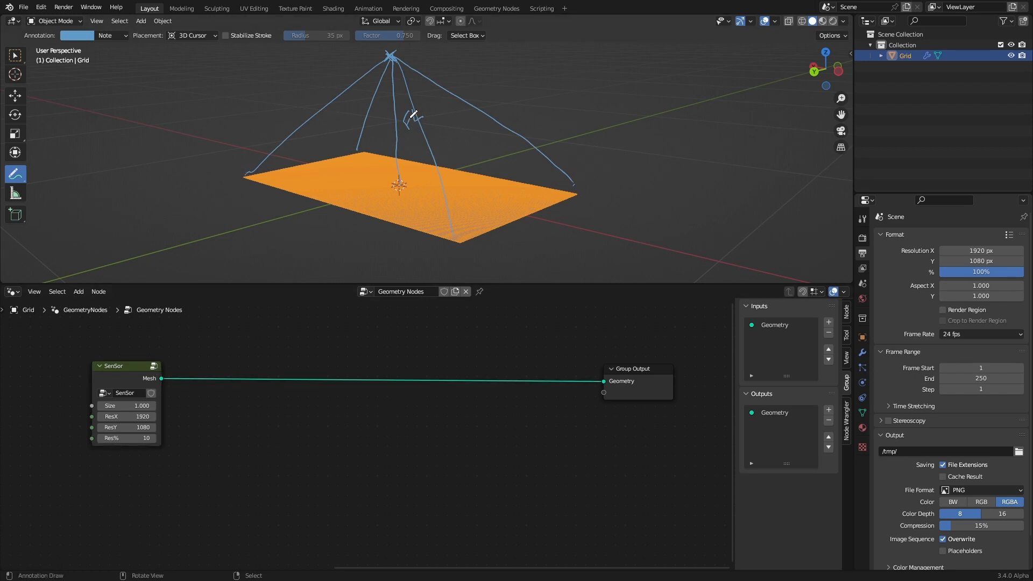
# Inside the SenSor group, add a Float input named Focal-Lenght
pyautogui.click(154, 366)
pyautogui.press('Home')
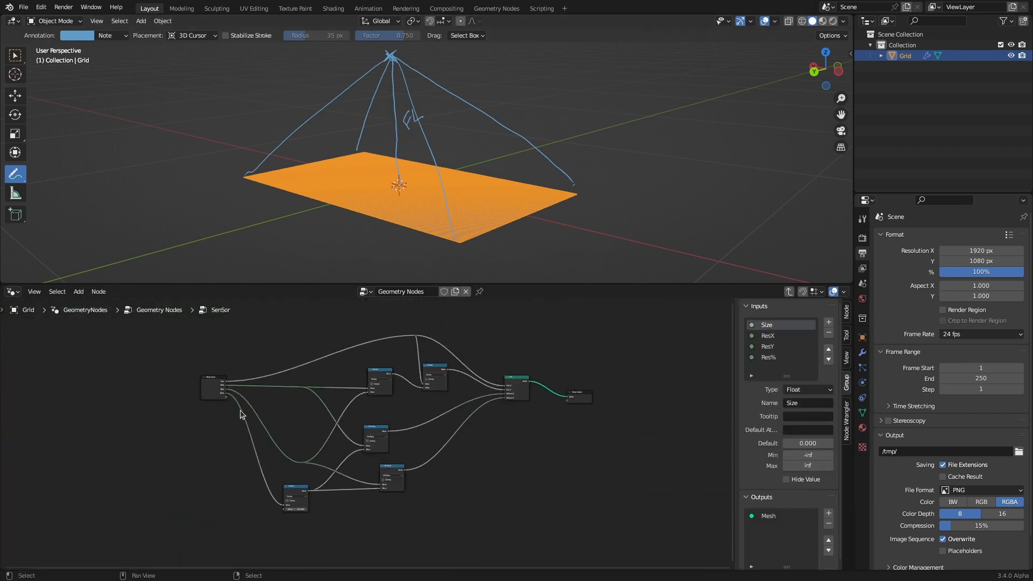
pyautogui.scroll(3, 245, 409)
pyautogui.click(54, 346)
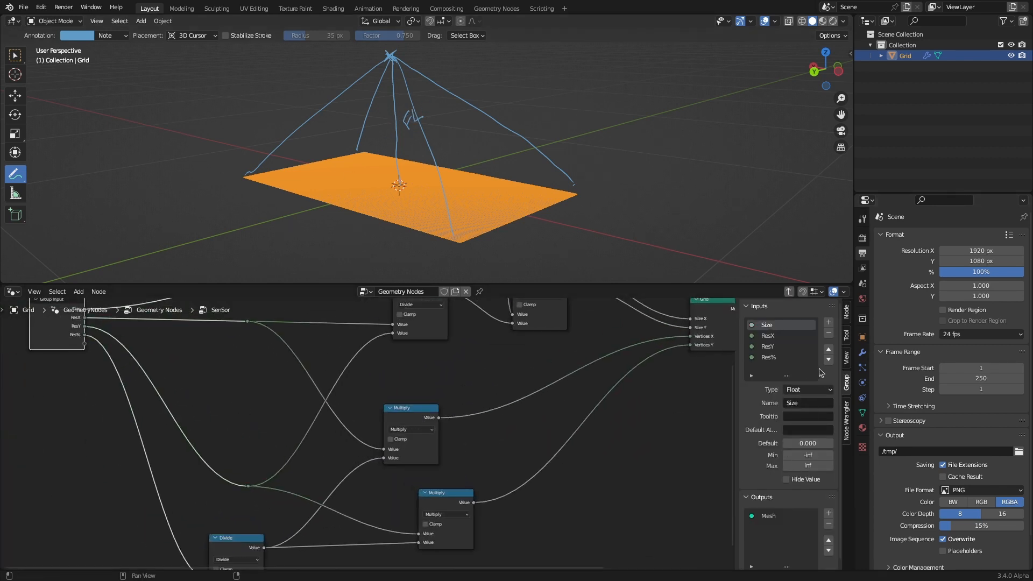
pyautogui.click(784, 358)
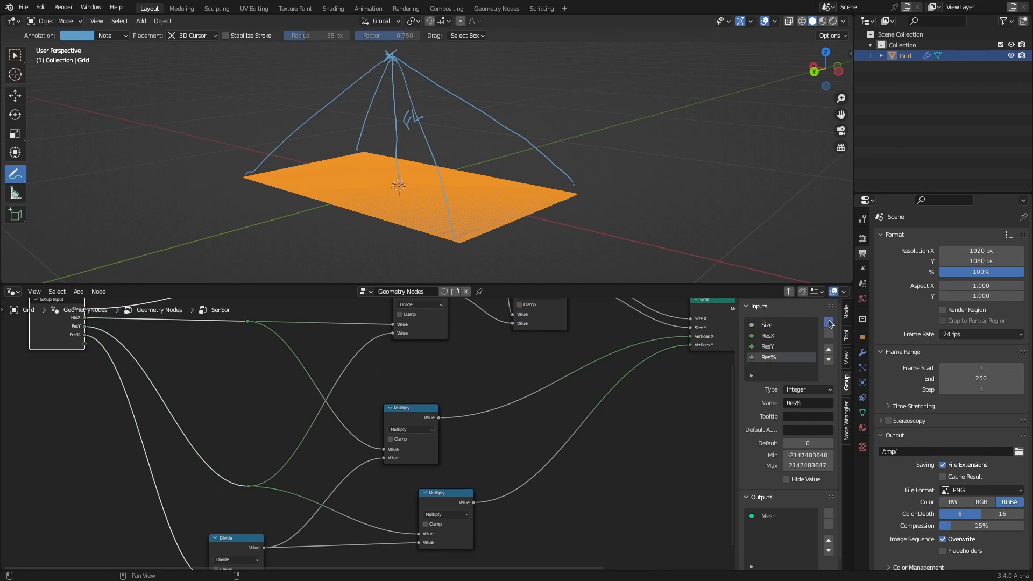
pyautogui.click(829, 322)
pyautogui.click(809, 390)
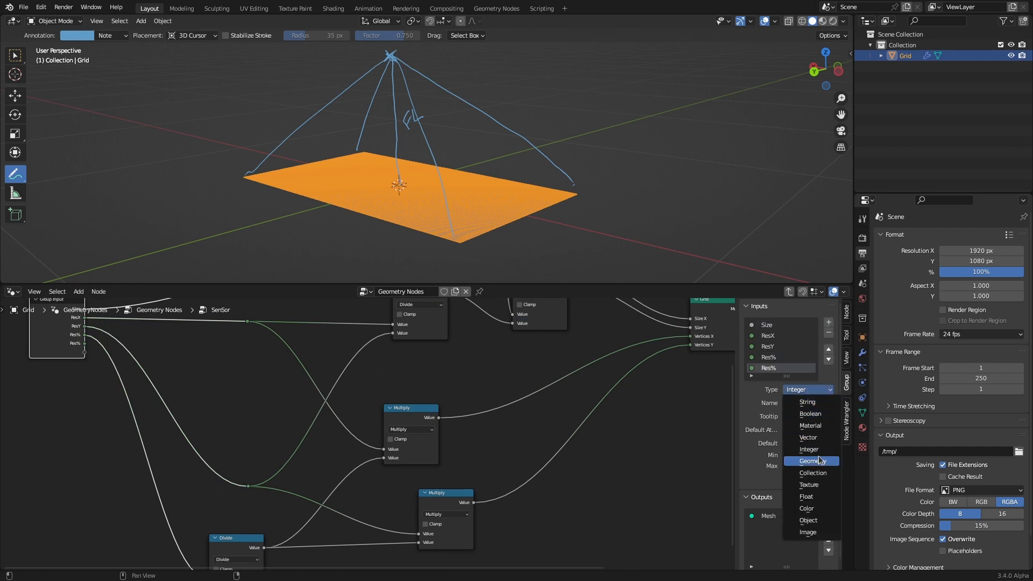
pyautogui.click(817, 497)
pyautogui.click(801, 403)
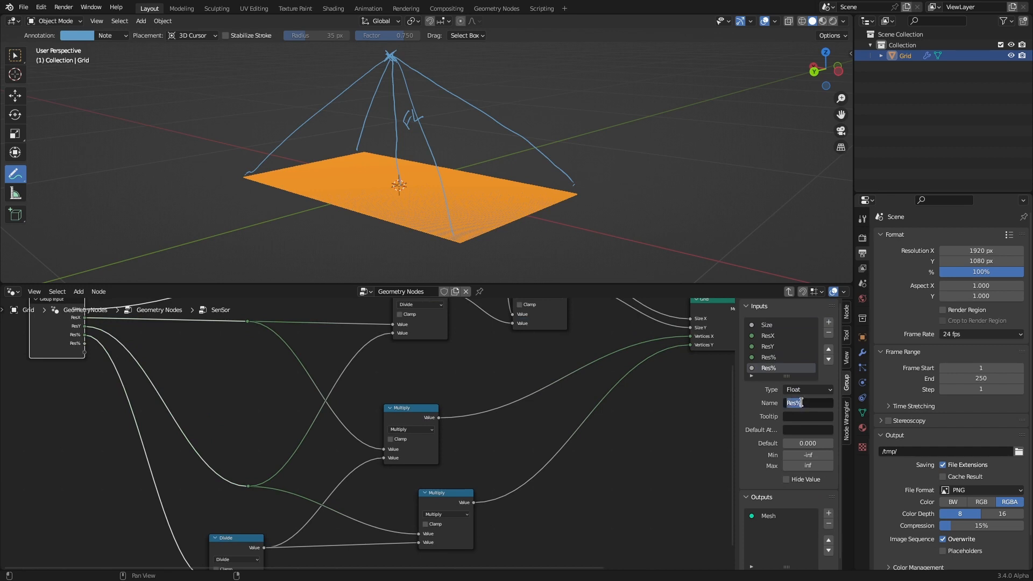
pyautogui.write('Focal-Lenght')
pyautogui.press('Return')
# Link the Focal-Lenght input to a new Group Output socket and route the wire beneath the other nodes with two reroute points
pyautogui.scroll(-2, 351, 395)
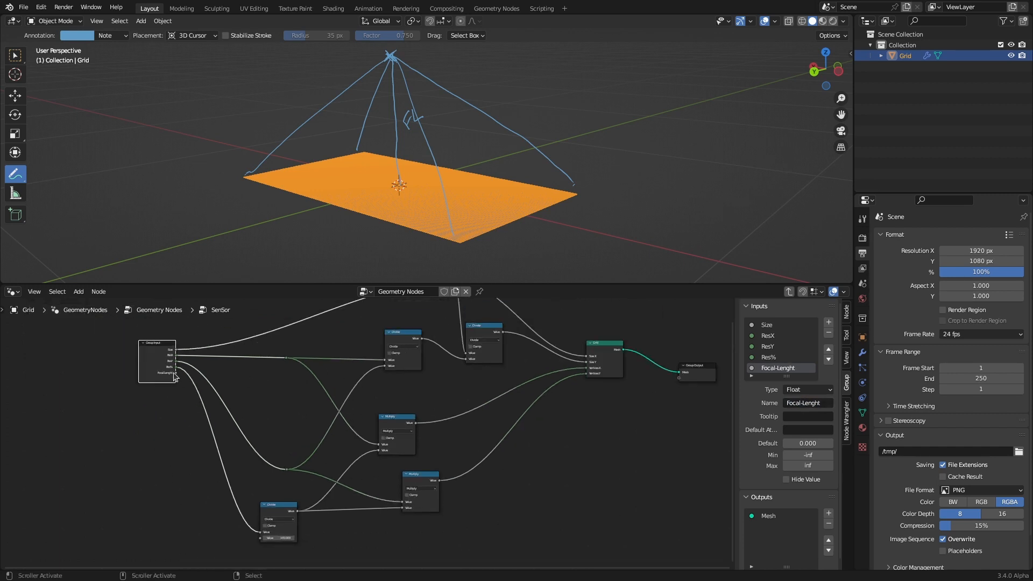
pyautogui.moveTo(176, 373); pyautogui.dragTo(679, 383)
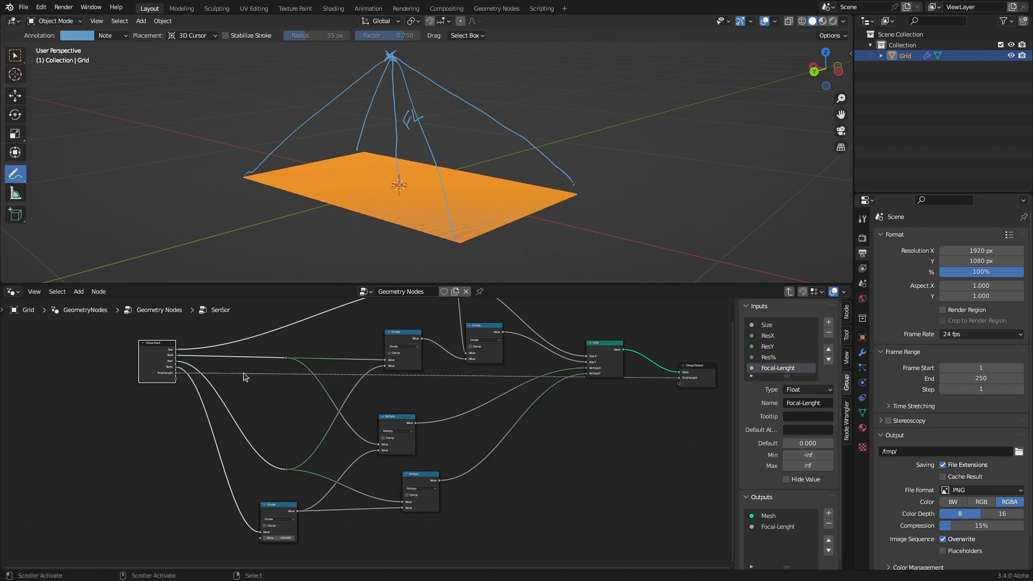
pyautogui.keyDown('shift'); pyautogui.moveTo(242, 370); pyautogui.dragTo(244, 376, button='right'); pyautogui.keyUp('shift')
pyautogui.press('g')
pyautogui.click(226, 559)
pyautogui.keyDown('shift'); pyautogui.moveTo(567, 389); pyautogui.dragTo(569, 410, button='right'); pyautogui.keyUp('shift')
pyautogui.press('g')
pyautogui.click(586, 556)
pyautogui.scroll(2, 612, 434)
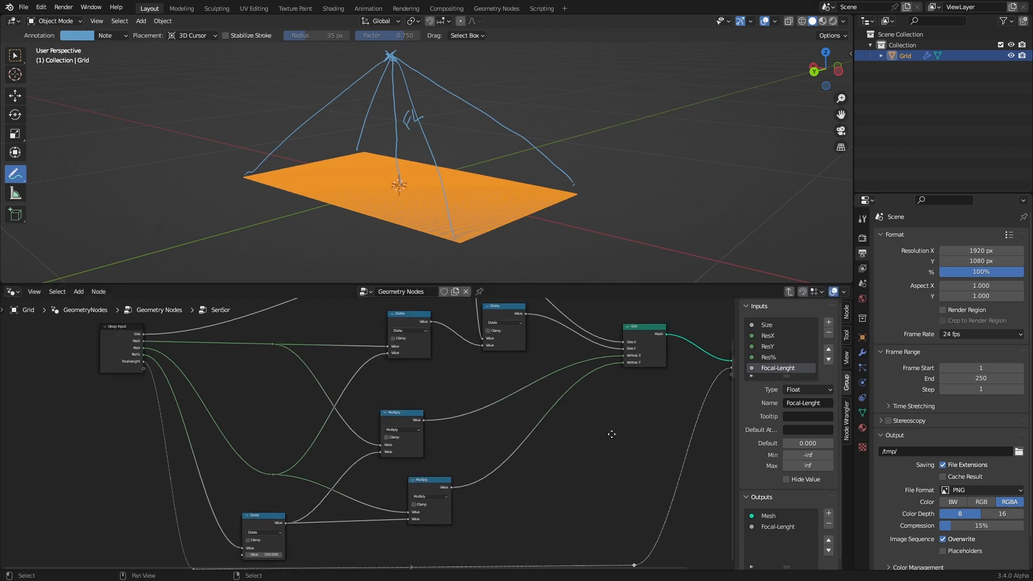
pyautogui.moveTo(612, 434); pyautogui.dragTo(567, 454, button='middle')
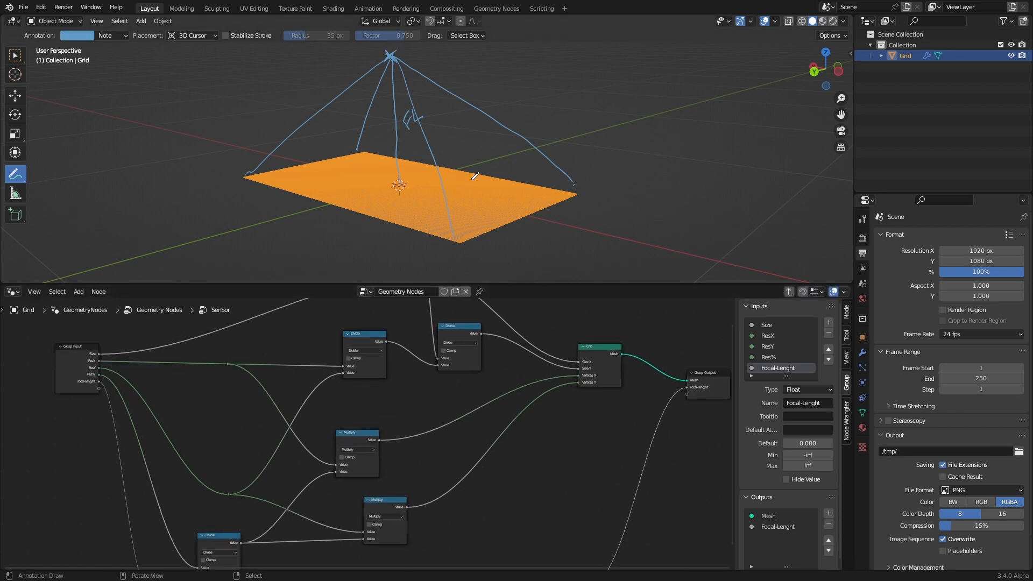
# Circle one grid corner with an annotation, and link the Grid node's Size X and Size Y sources to two new Group Output sockets
pyautogui.moveTo(574, 187); pyautogui.dragTo(569, 188)
pyautogui.moveTo(519, 401); pyautogui.dragTo(454, 450, button='middle')
pyautogui.scroll(4, 428, 406)
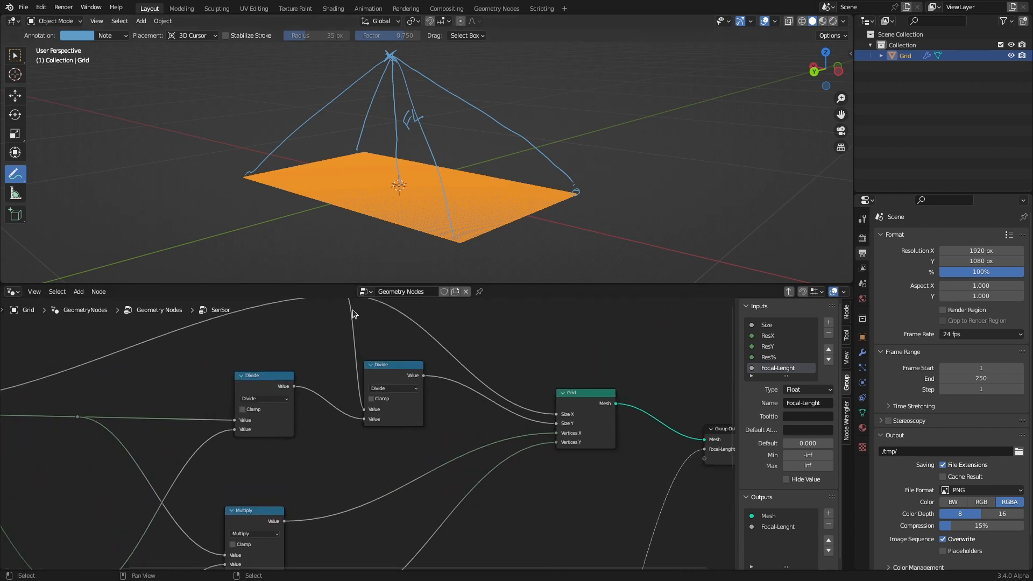
pyautogui.moveTo(368, 321); pyautogui.dragTo(341, 358, button='middle')
pyautogui.moveTo(308, 333); pyautogui.dragTo(667, 496)
pyautogui.moveTo(386, 413); pyautogui.dragTo(667, 504)
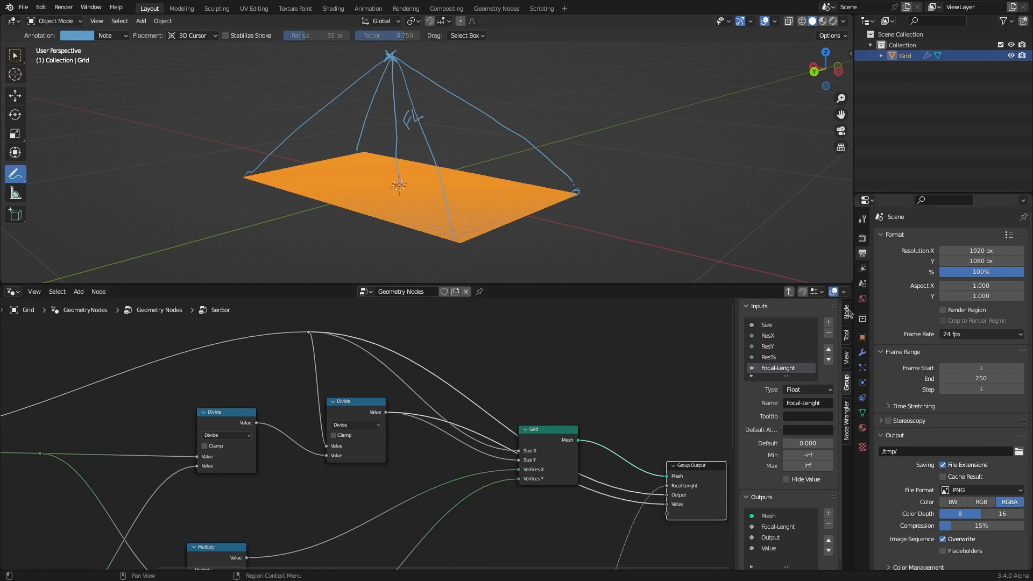
# Rename the two new group outputs SizeX and SizeY
pyautogui.doubleClick(768, 531)
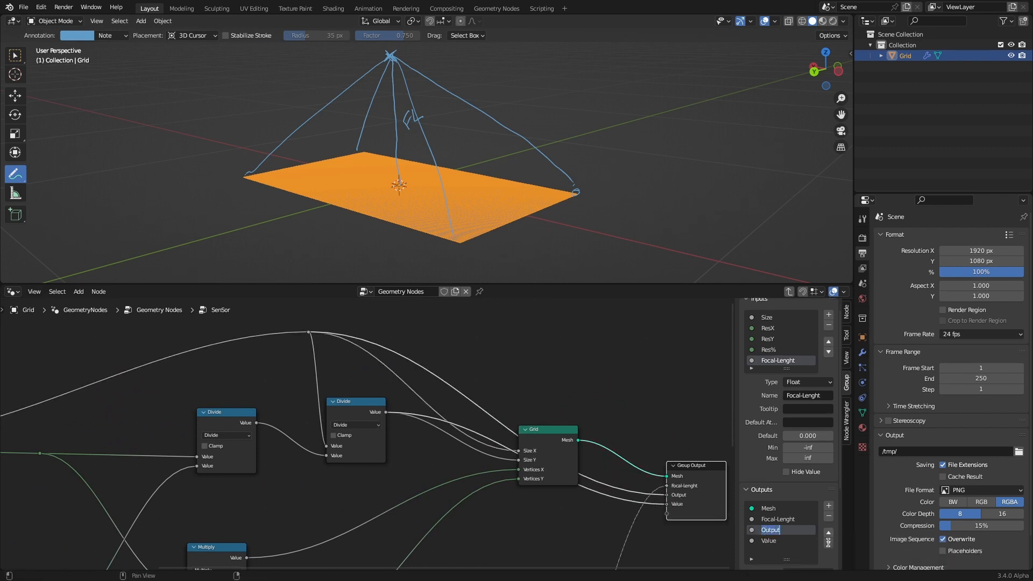
pyautogui.write('SizeX')
pyautogui.press('Return')
pyautogui.doubleClick(769, 541)
pyautogui.write('S')
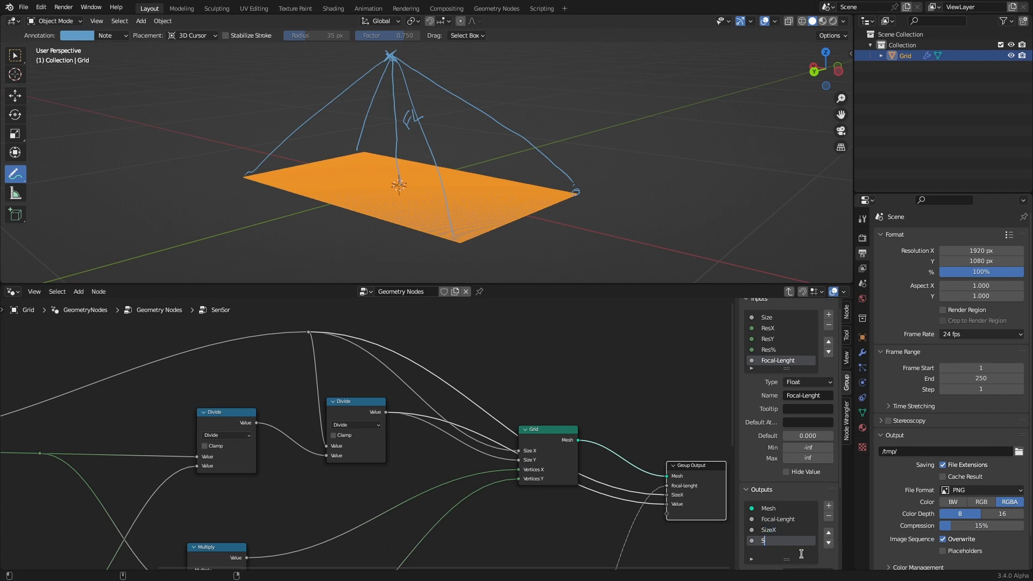
pyautogui.write('izeY')
pyautogui.click(566, 396)
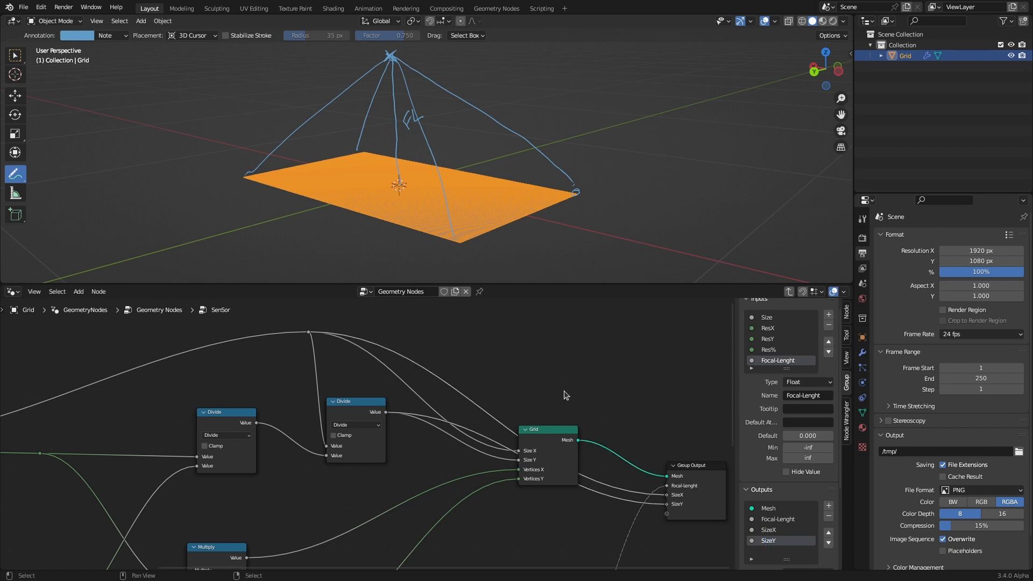
# Return to the parent node tree and set the SenSor node's Focal-Lenght to 1.000
pyautogui.click(789, 292)
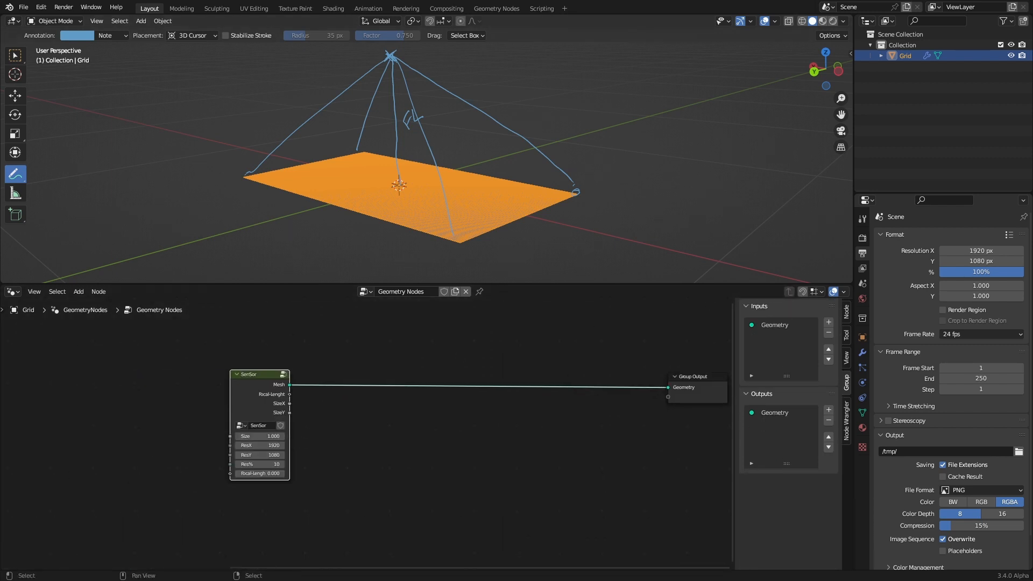
pyautogui.scroll(1, 242, 511)
pyautogui.click(242, 485)
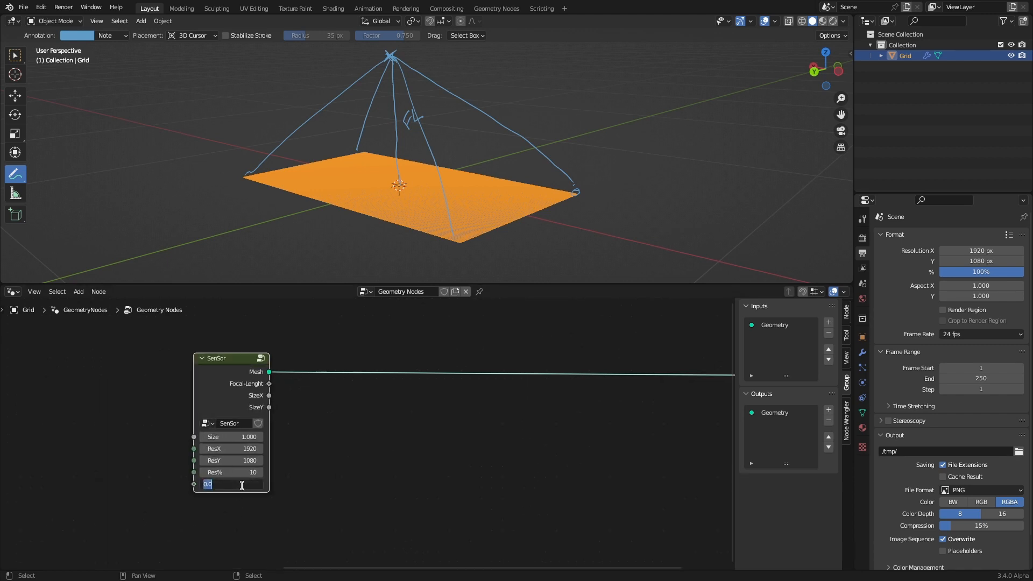
pyautogui.press('Return')
pyautogui.scroll(1, 293, 412)
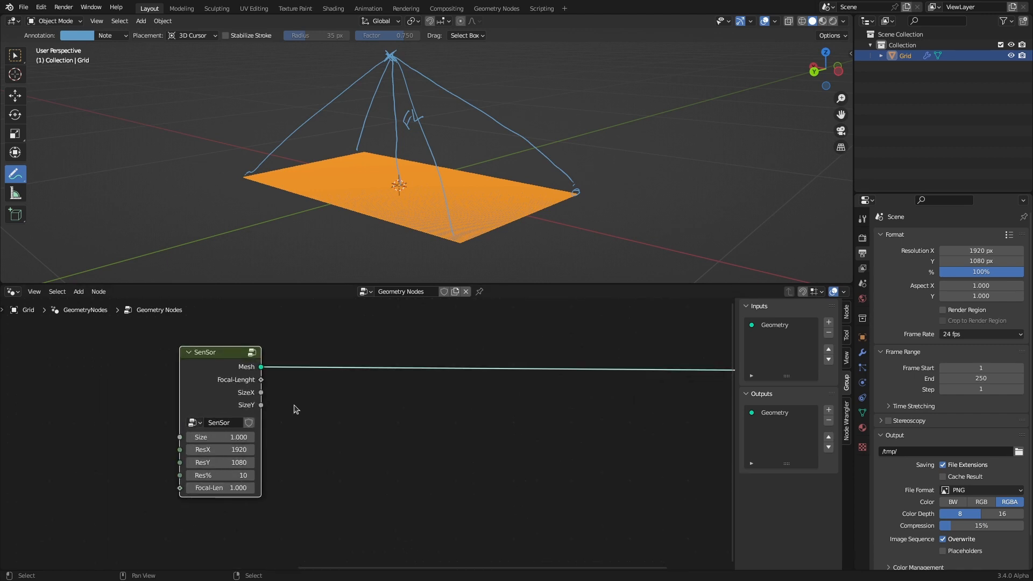
# Move the Group Output node farther away from the SenSor node
pyautogui.click(344, 429)
pyautogui.scroll(-6, 382, 417)
pyautogui.moveTo(411, 418); pyautogui.dragTo(308, 419, button='middle')
pyautogui.scroll(2, 310, 422)
pyautogui.click(608, 367)
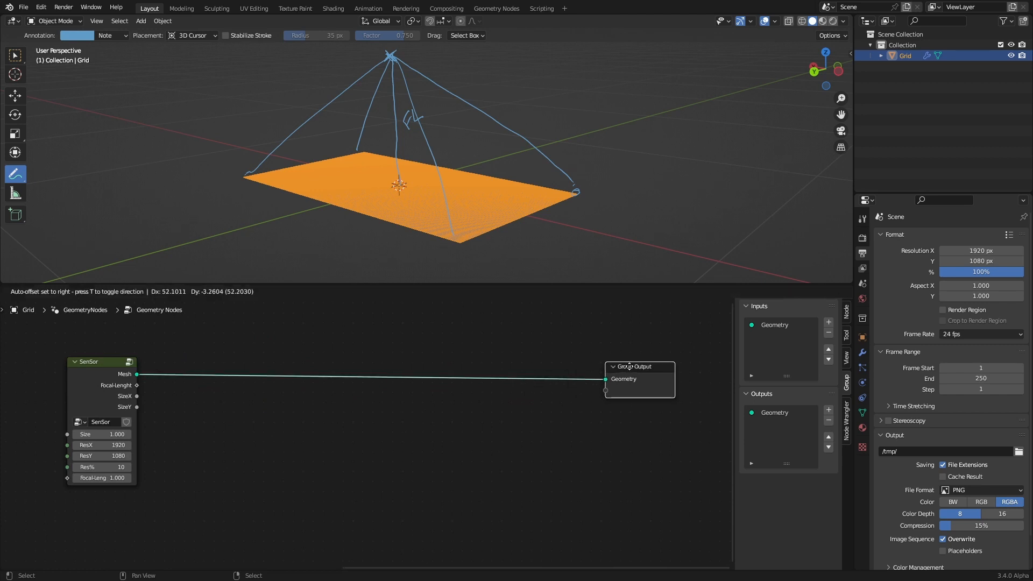
# Add a Mesh Line node in End Points mode with a count of 2 and place it below the SenSor output wire
pyautogui.hotkey('shift', 'a')
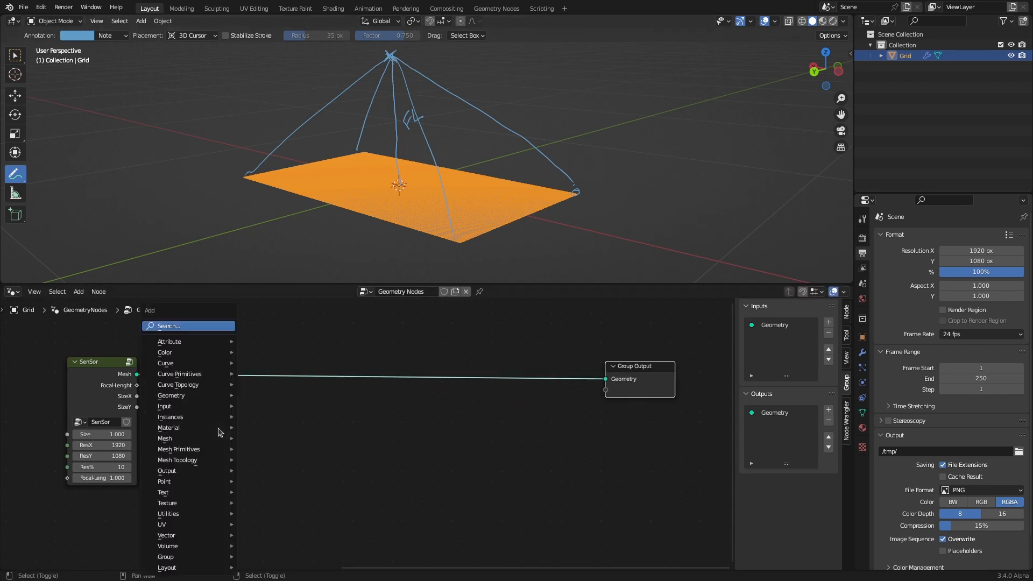
pyautogui.click(174, 328)
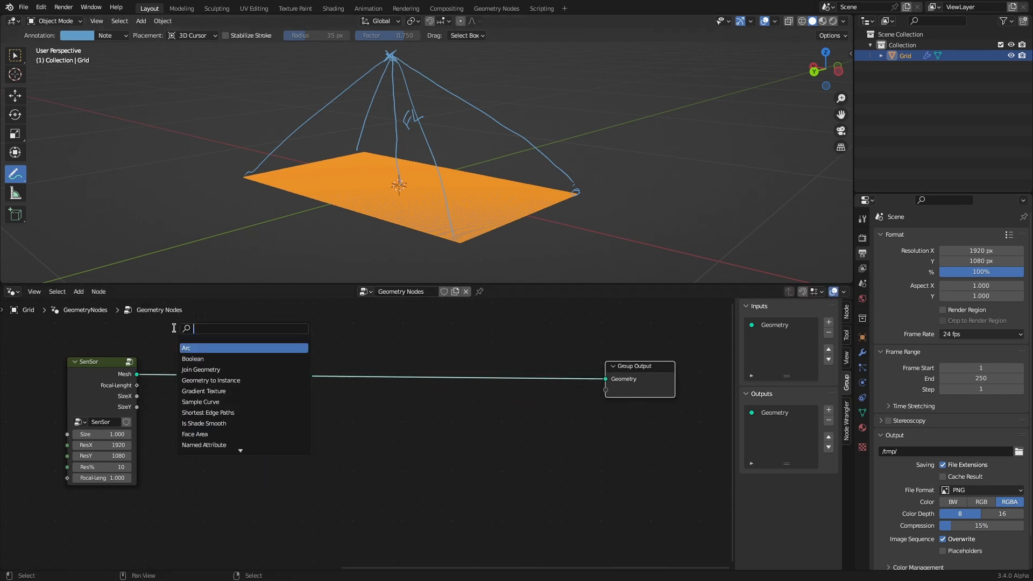
pyautogui.write('me')
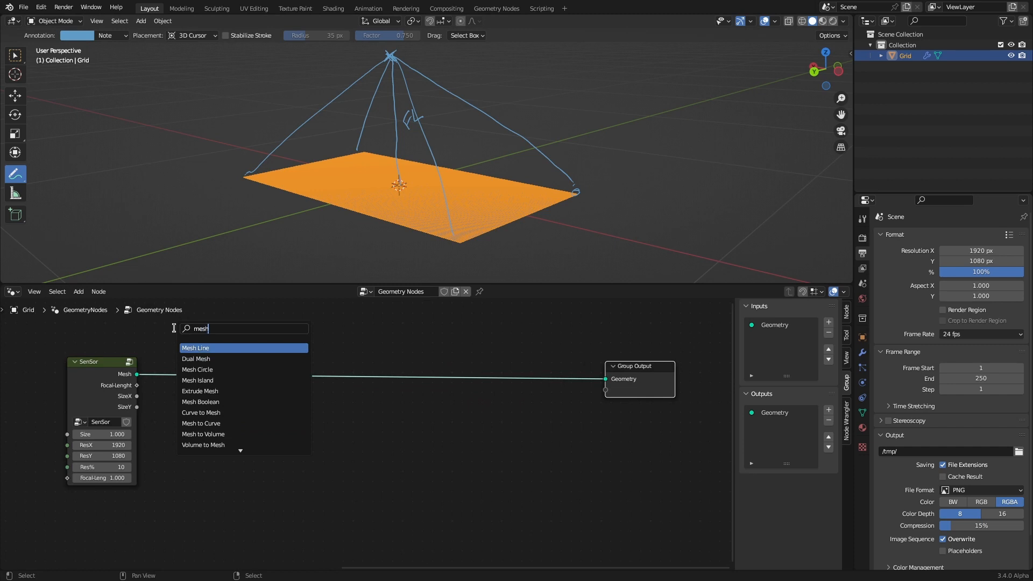
pyautogui.write('sh')
pyautogui.click(203, 348)
pyautogui.click(276, 425)
pyautogui.click(277, 421)
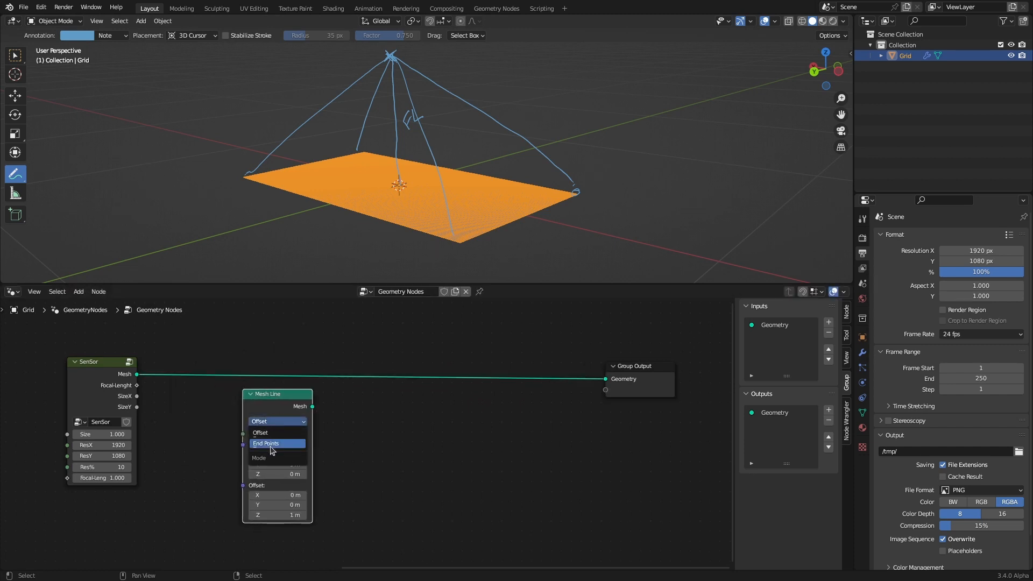
pyautogui.click(272, 448)
pyautogui.moveTo(344, 463); pyautogui.dragTo(358, 450, button='middle')
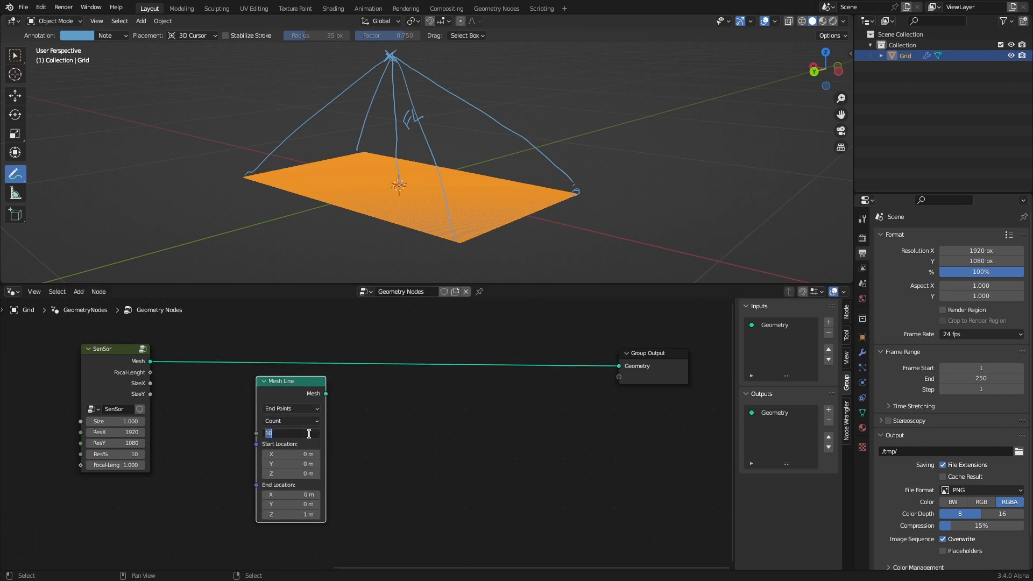
pyautogui.moveTo(294, 380); pyautogui.dragTo(352, 384)
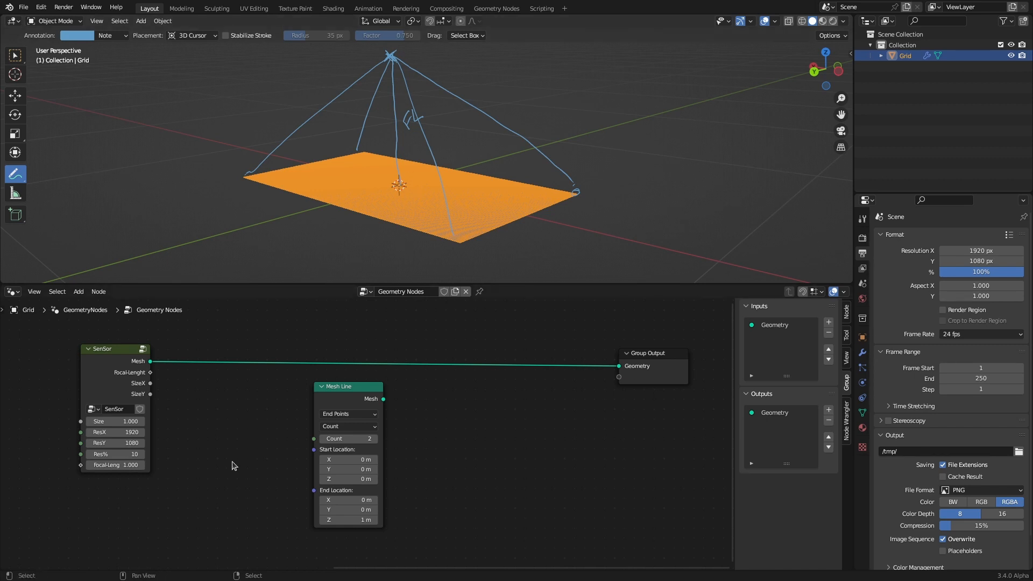
# Add a Combine XYZ node that feeds Focal-Lenght as Z into the Mesh Line's Start Location
pyautogui.hotkey('shift', 'a')
pyautogui.click(186, 330)
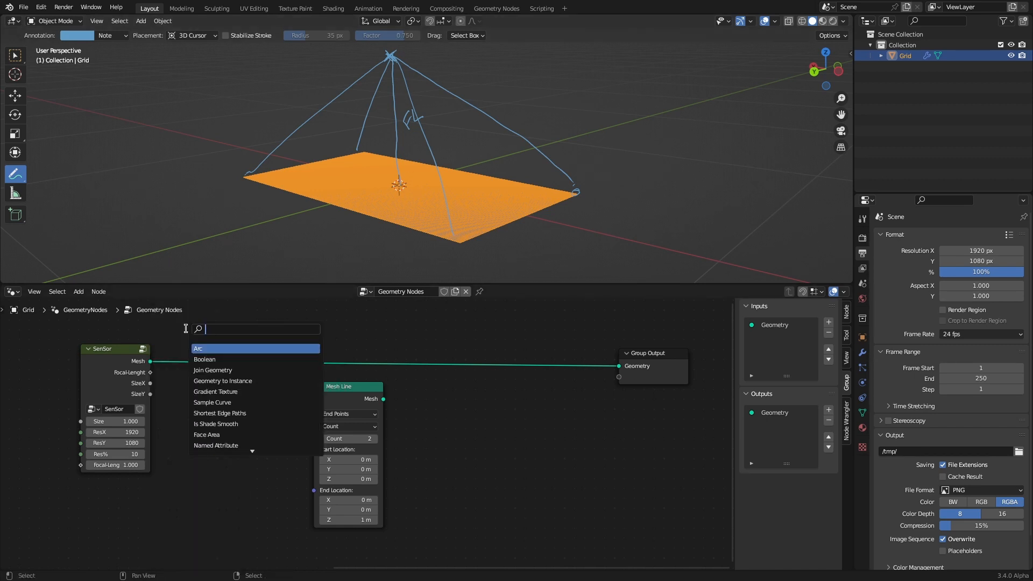
pyautogui.write('com')
pyautogui.click(203, 361)
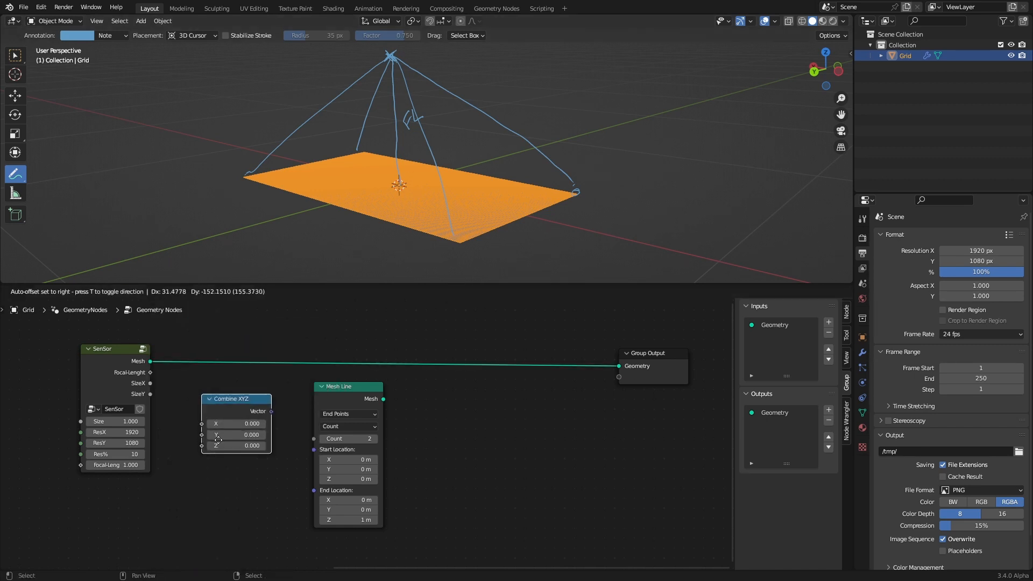
pyautogui.click(219, 454)
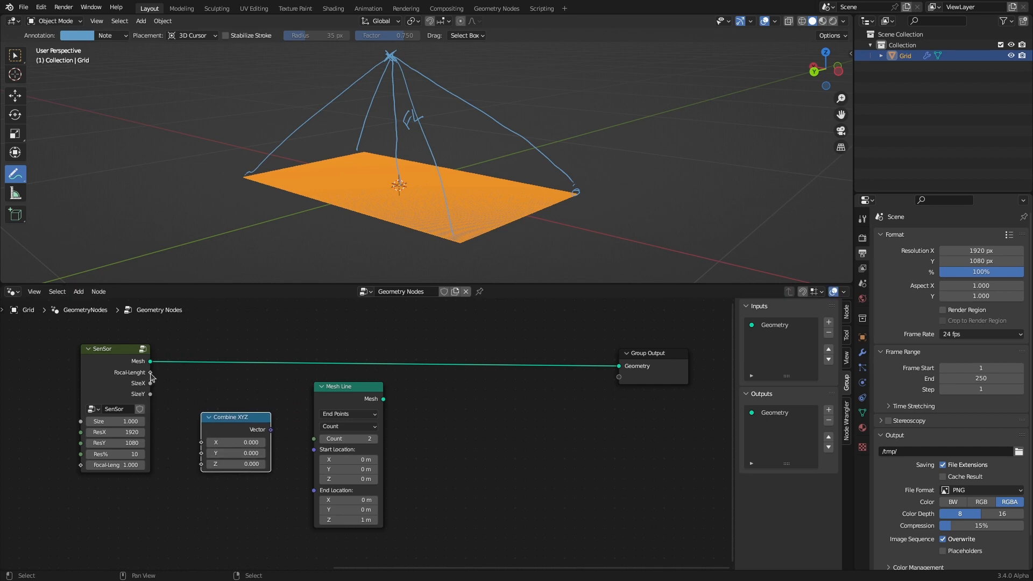
pyautogui.moveTo(150, 372); pyautogui.dragTo(201, 465)
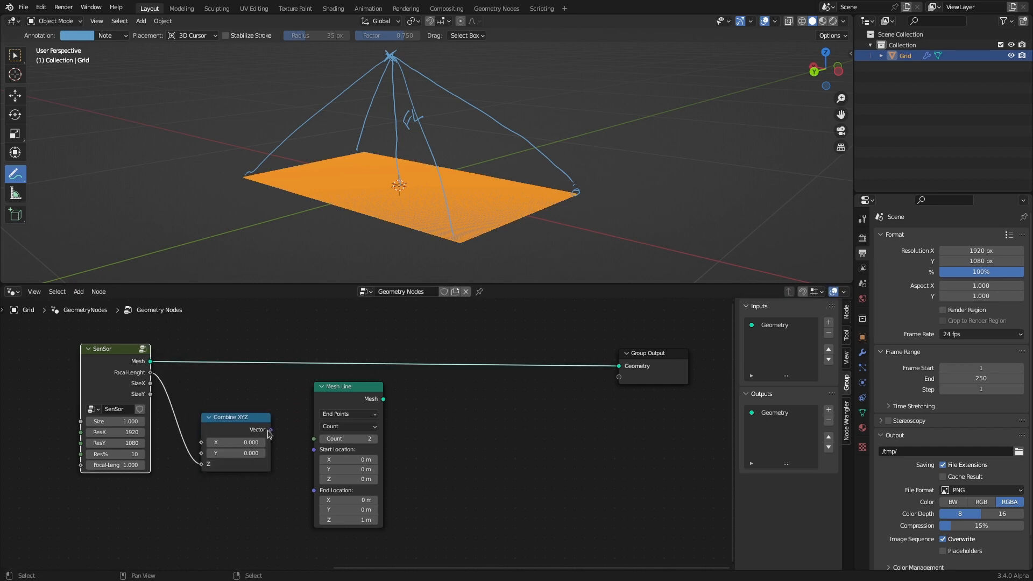
pyautogui.moveTo(270, 430); pyautogui.dragTo(314, 450)
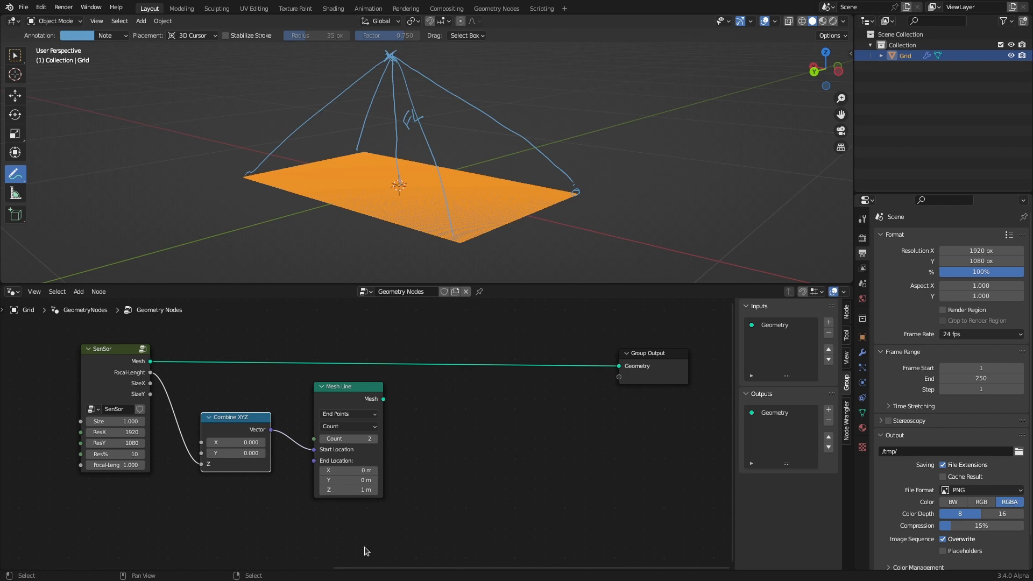
# Set the Mesh Line's End Location Z to 0 m
pyautogui.click(359, 490)
pyautogui.write('0')
pyautogui.press('Return')
# Insert a Join Geometry node before the Group Output and connect the Mesh Line's mesh to it alongside the sensor grid
pyautogui.hotkey('shift', 'a')
pyautogui.click(412, 326)
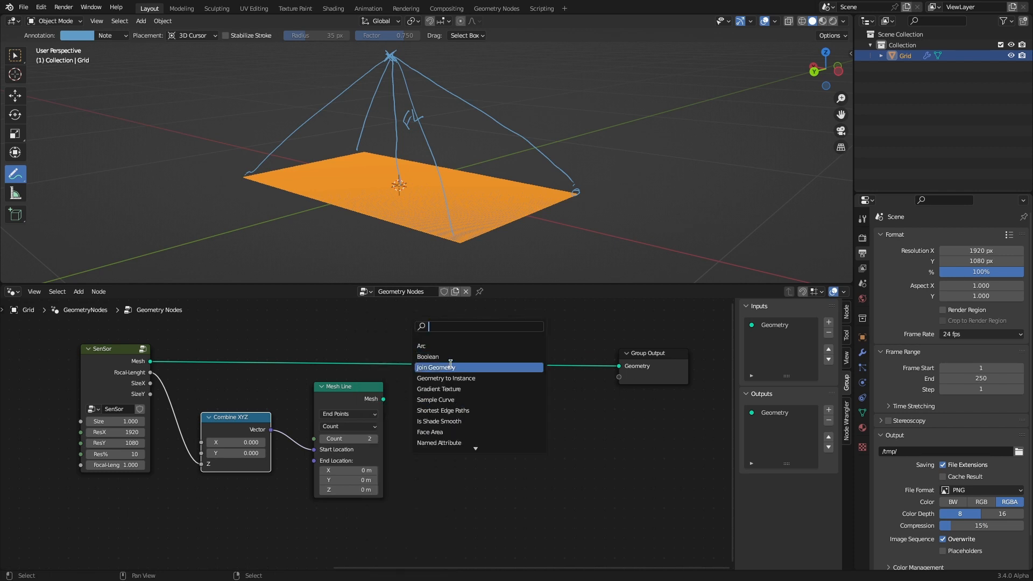
pyautogui.click(450, 366)
pyautogui.click(473, 389)
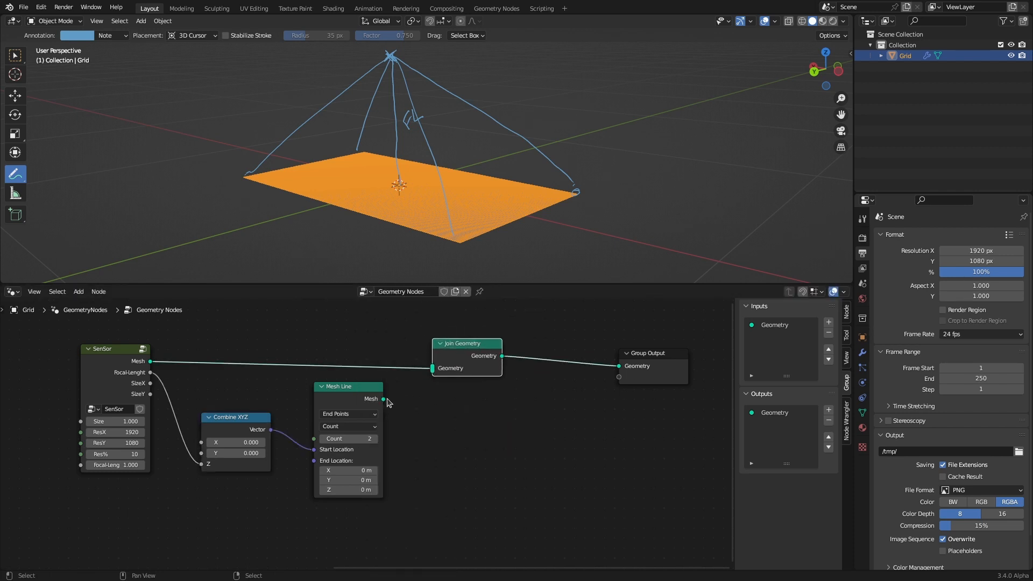
pyautogui.moveTo(383, 399); pyautogui.dragTo(433, 368)
# Remove the annotation layer holding the focal-length sketch from the viewport
pyautogui.scroll(-6, 448, 116)
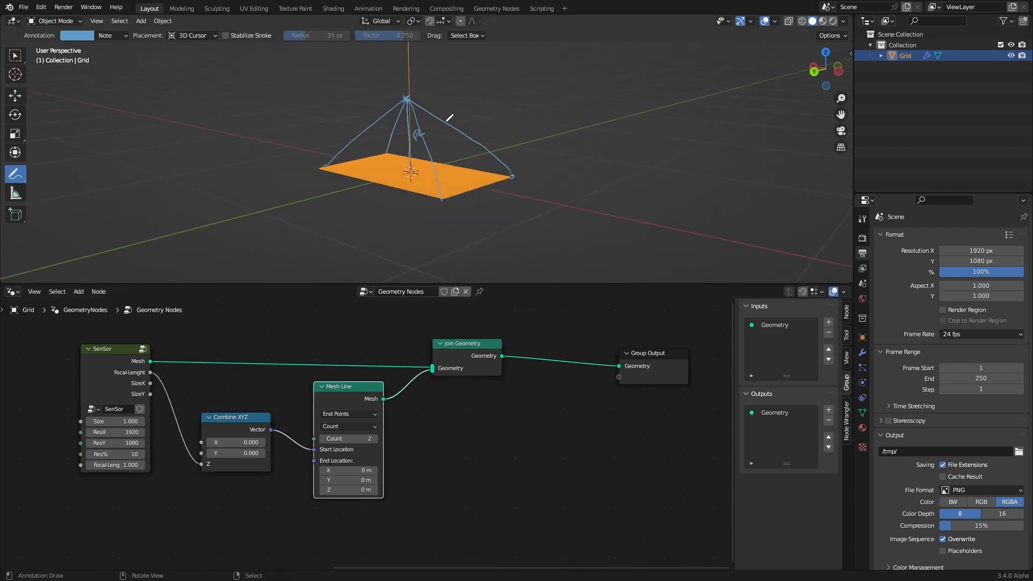
pyautogui.scroll(5, 446, 136)
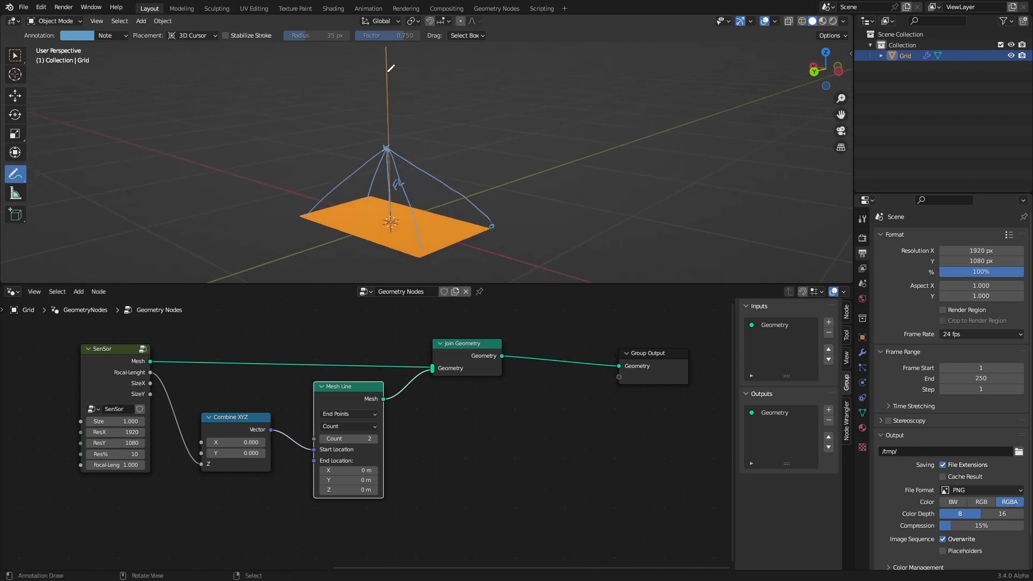
pyautogui.moveTo(466, 201); pyautogui.dragTo(508, 195, button='middle')
pyautogui.scroll(-2, 462, 140)
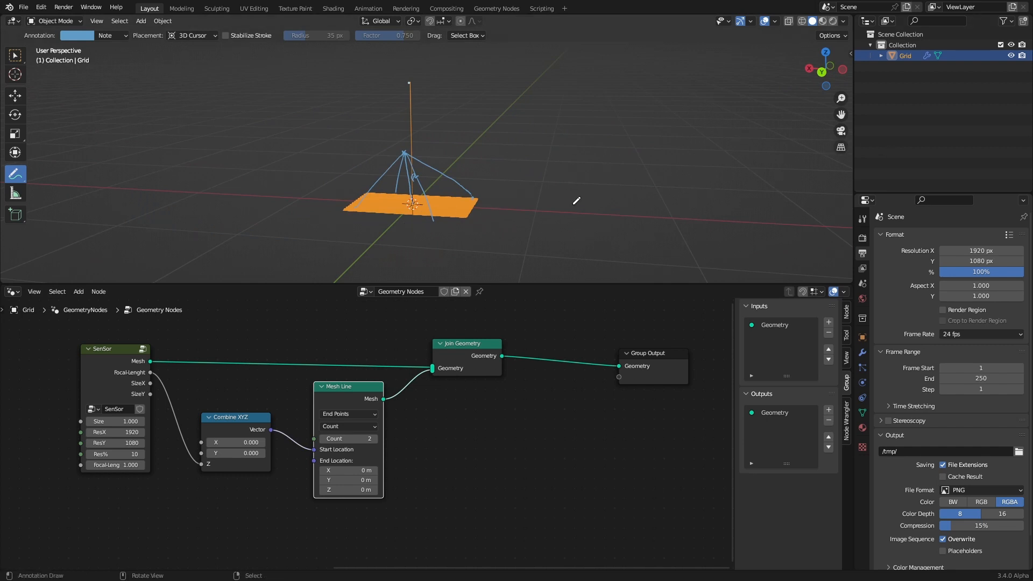
pyautogui.press('n')
pyautogui.click(846, 101)
pyautogui.scroll(-9, 811, 253)
pyautogui.click(829, 199)
pyautogui.scroll(4, 454, 186)
pyautogui.scroll(-4, 454, 185)
pyautogui.moveTo(454, 185); pyautogui.dragTo(448, 200, button='middle')
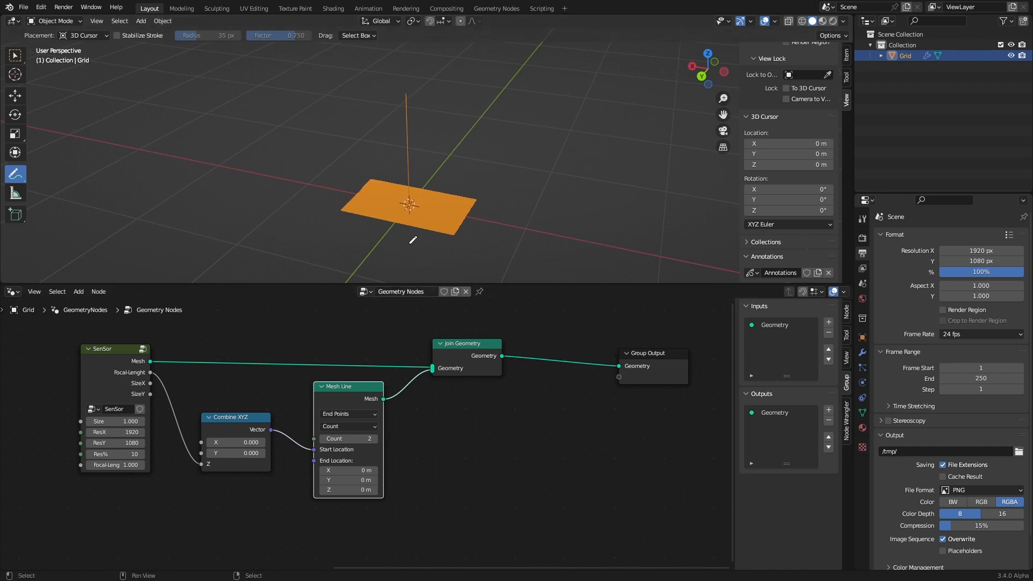
# Sketch annotation strokes from the focal point to a sensor corner and along the X and Y offsets from its centre
pyautogui.moveTo(407, 96); pyautogui.dragTo(451, 234)
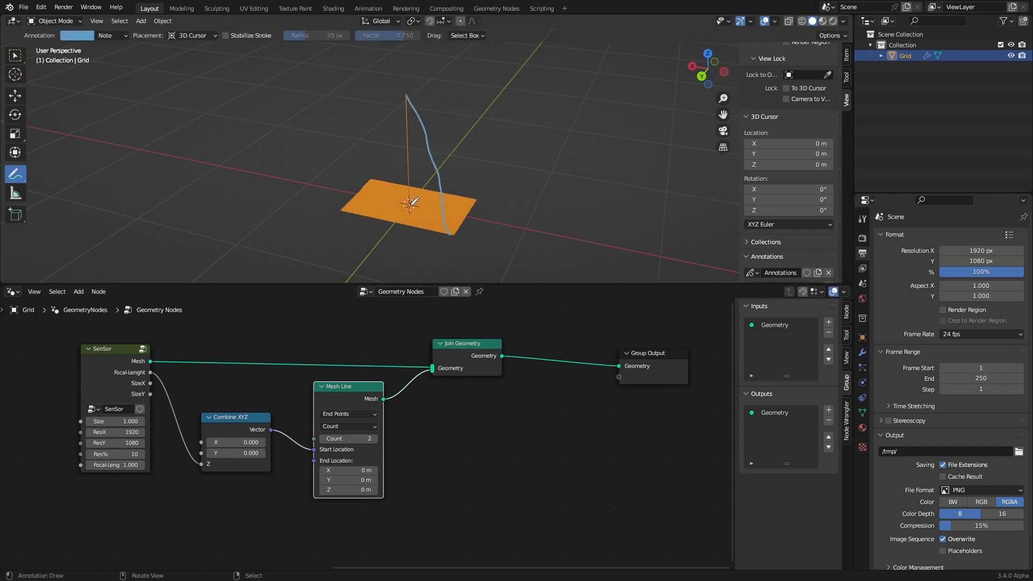
pyautogui.moveTo(413, 205)
pyautogui.mouseDown()
pyautogui.moveTo(459, 218)
pyautogui.moveTo(387, 230)
pyautogui.moveTo(379, 243)
pyautogui.mouseUp()
# Duplicate the Combine XYZ node, feed SizeX into its X and connect its vector to the Mesh Line's End Location
pyautogui.moveTo(253, 491); pyautogui.dragTo(333, 464, button='middle')
pyautogui.moveTo(436, 367); pyautogui.dragTo(476, 376)
pyautogui.click(321, 393)
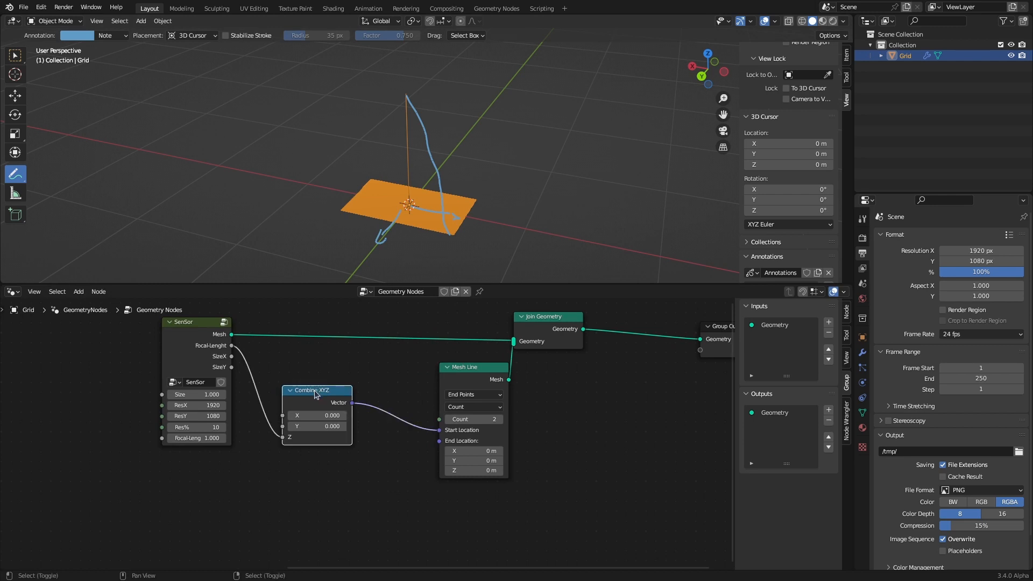
pyautogui.hotkey('shift', 'd')
pyautogui.click(327, 472)
pyautogui.moveTo(376, 422); pyautogui.dragTo(351, 404, button='middle')
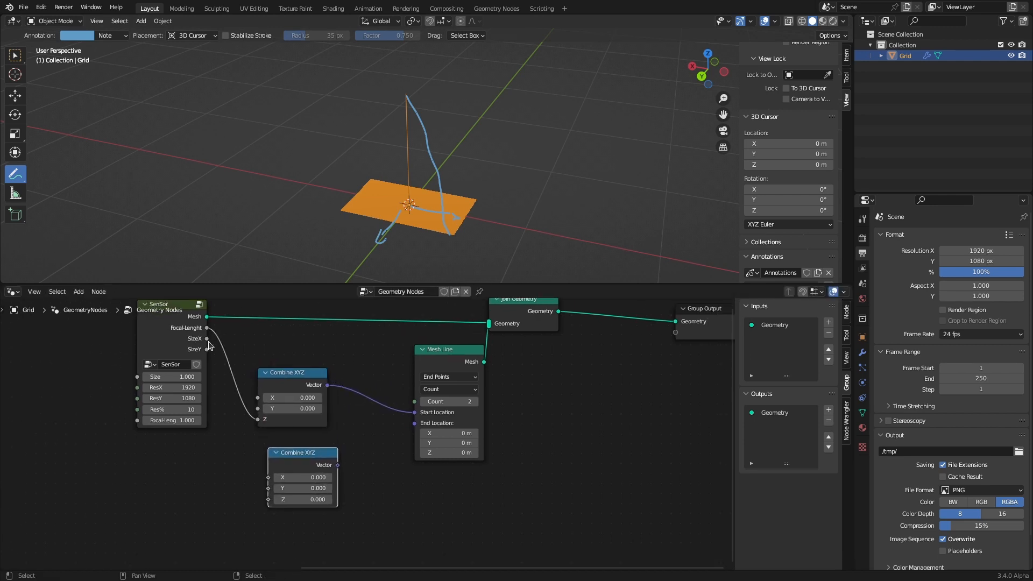
pyautogui.moveTo(207, 338); pyautogui.dragTo(268, 478)
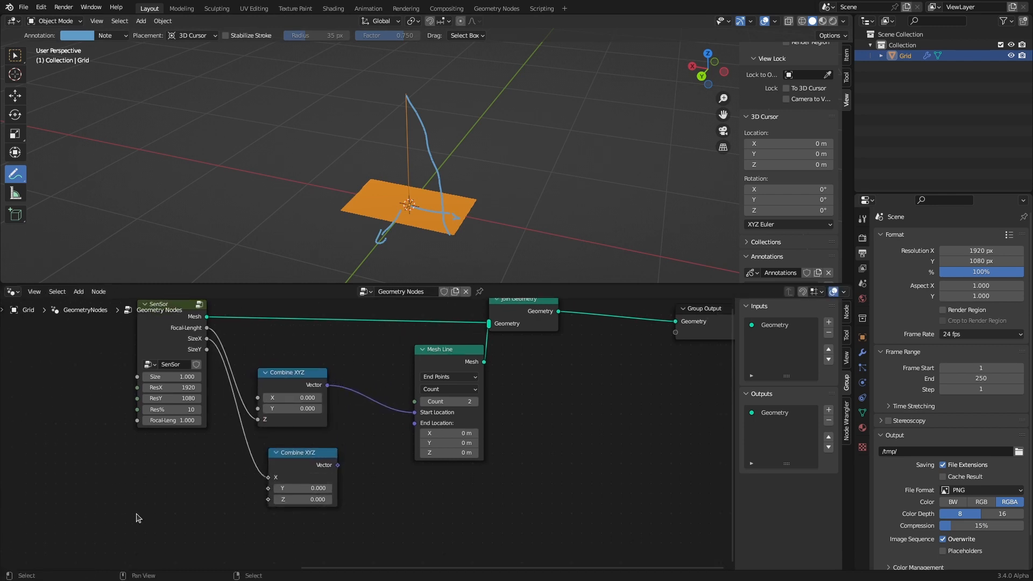
pyautogui.moveTo(337, 465); pyautogui.dragTo(411, 427)
# Annotate the full X distance from the sensor's centre to the line's end and mark the halfway point at the sensor edge
pyautogui.moveTo(397, 182); pyautogui.dragTo(404, 232, button='middle')
pyautogui.scroll(2, 388, 196)
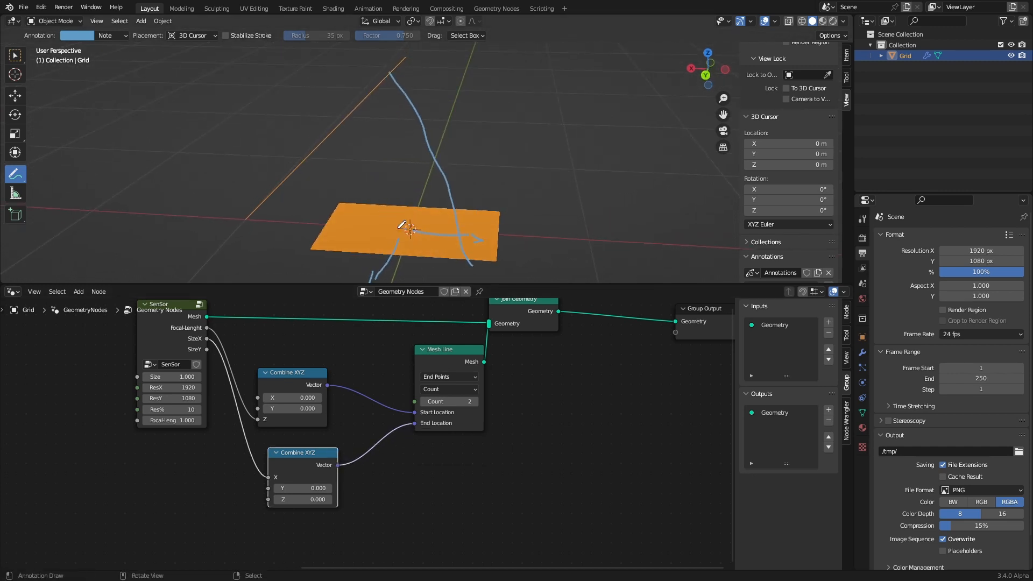
pyautogui.moveTo(402, 225)
pyautogui.mouseDown()
pyautogui.moveTo(247, 221)
pyautogui.moveTo(242, 231)
pyautogui.mouseUp()
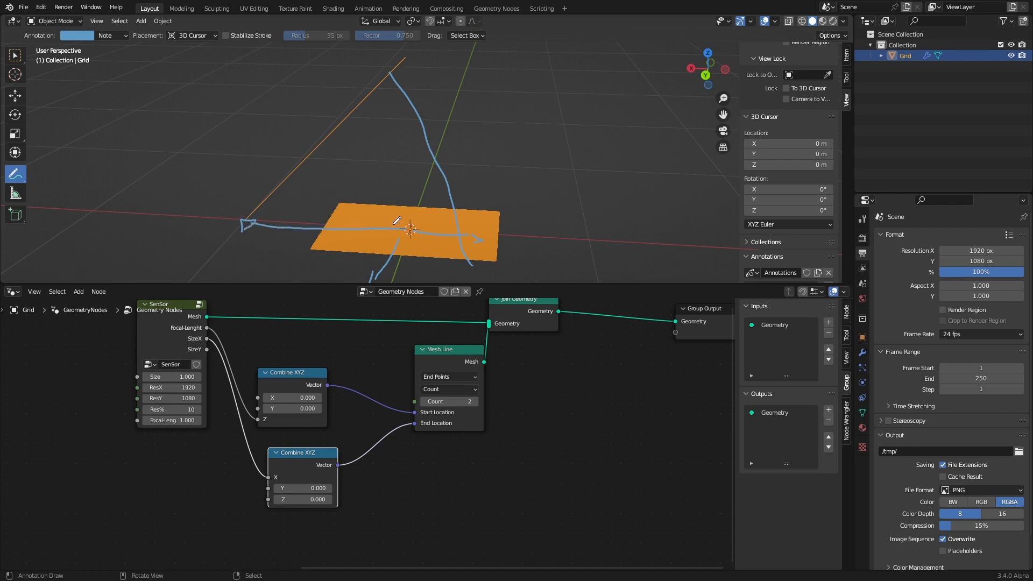
pyautogui.moveTo(326, 222); pyautogui.dragTo(315, 242)
# Make room beside the second Combine XYZ and insert a Math node between SizeX and its X input
pyautogui.moveTo(293, 452); pyautogui.dragTo(366, 488)
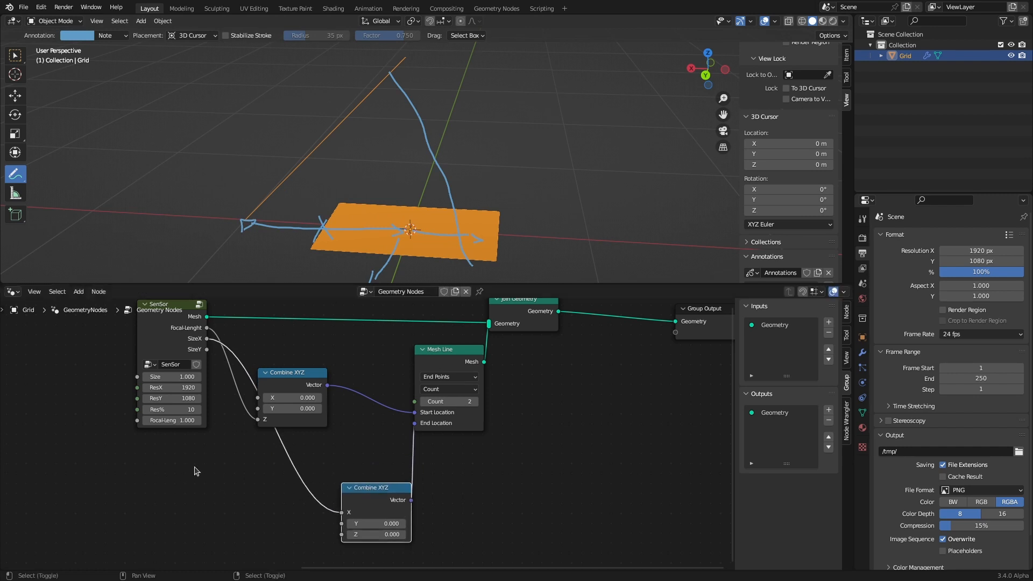
pyautogui.hotkey('shift', 'a')
pyautogui.click(152, 328)
pyautogui.write('ma')
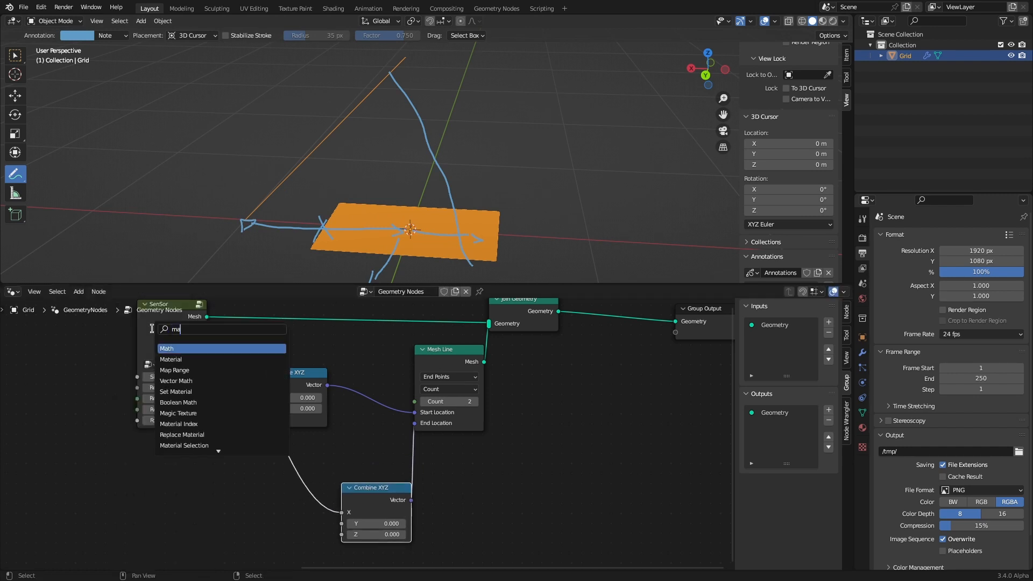
pyautogui.write('th')
pyautogui.click(180, 350)
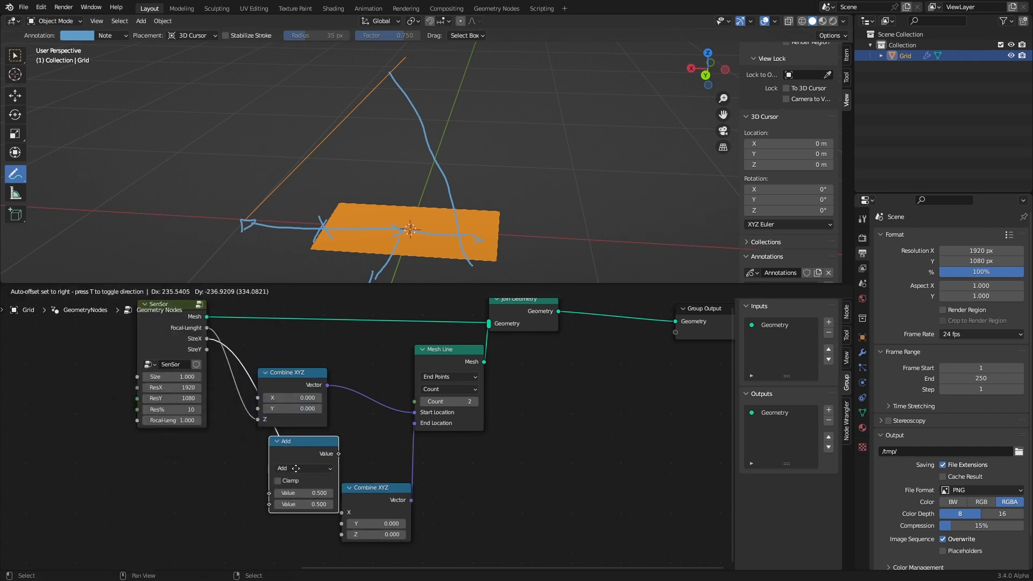
pyautogui.click(295, 503)
# Set the new Math node to Divide with a divisor of 2
pyautogui.click(298, 470)
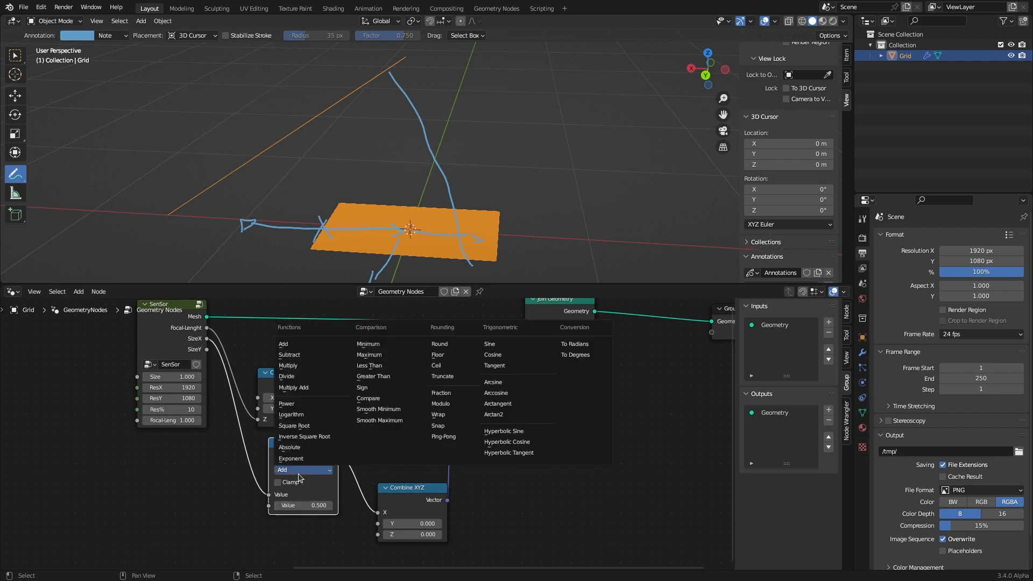
pyautogui.click(299, 384)
pyautogui.click(312, 506)
pyautogui.write('2')
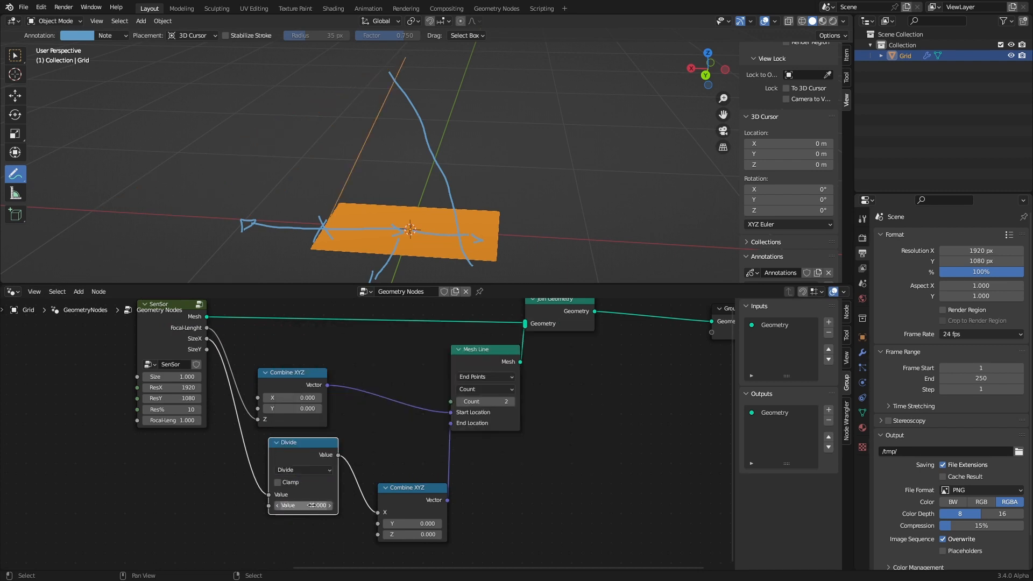
pyautogui.press('Return')
# Remove the annotation layer with the offset sketches from the viewport
pyautogui.moveTo(334, 215); pyautogui.dragTo(339, 186, button='middle')
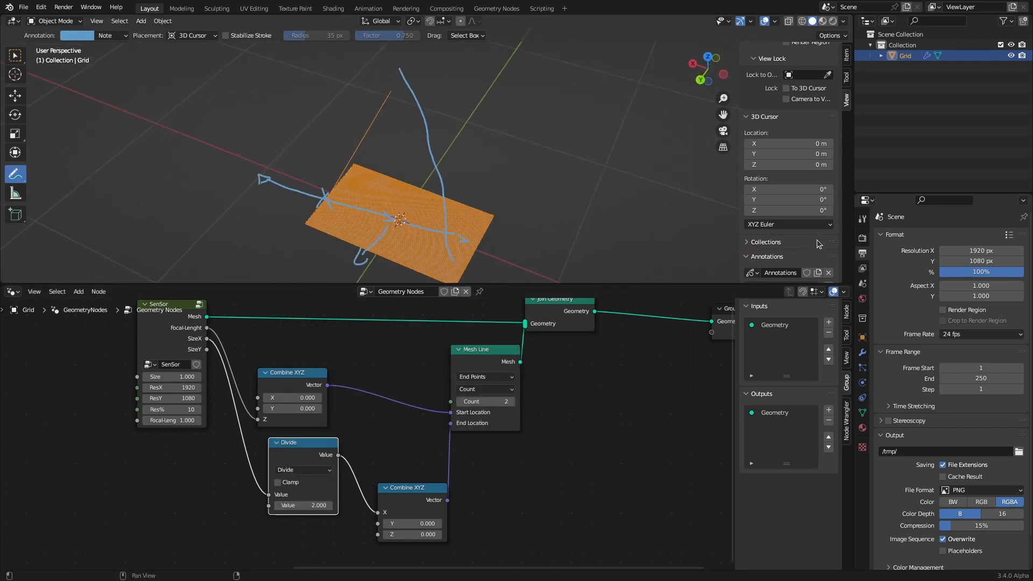
pyautogui.scroll(-5, 820, 243)
pyautogui.click(826, 201)
pyautogui.scroll(-4, 412, 225)
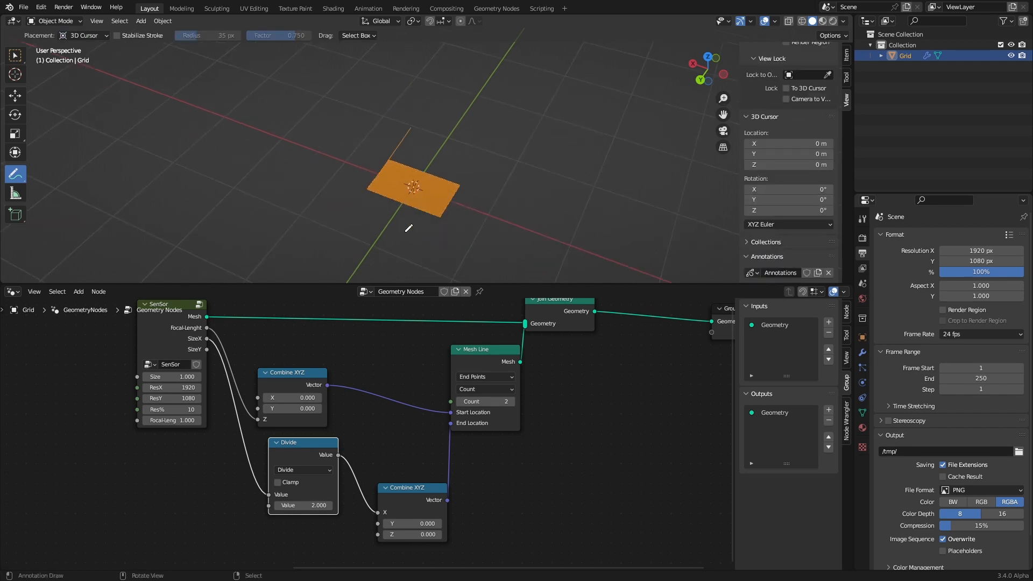
# Duplicate the Divide node, feed it SizeY and connect its result to the second Combine XYZ's Y
pyautogui.moveTo(408, 226); pyautogui.dragTo(431, 199, button='middle')
pyautogui.scroll(3, 431, 198)
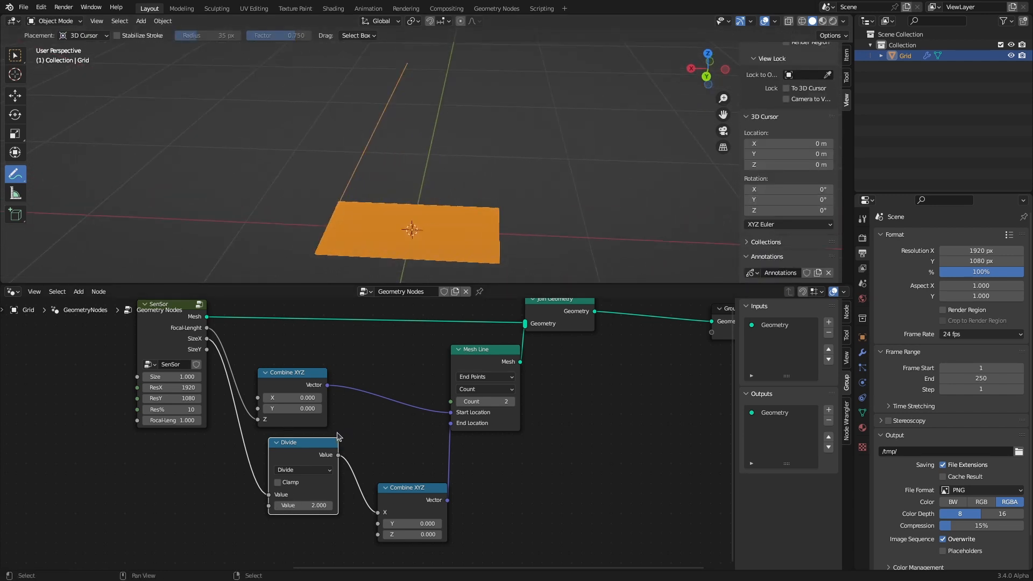
pyautogui.moveTo(300, 442); pyautogui.dragTo(300, 444)
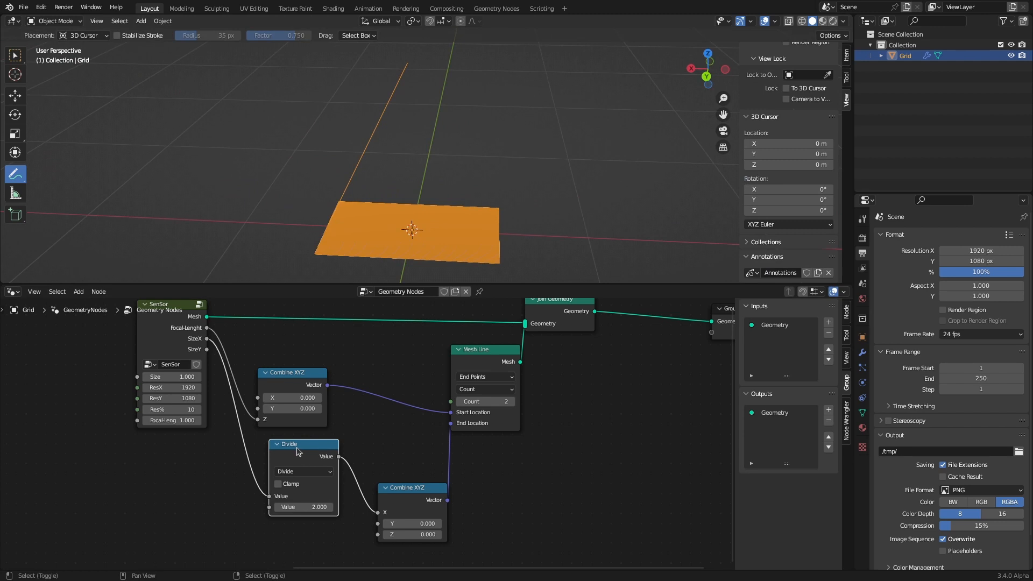
pyautogui.hotkey('shift', 'd')
pyautogui.click(296, 531)
pyautogui.scroll(-2, 369, 422)
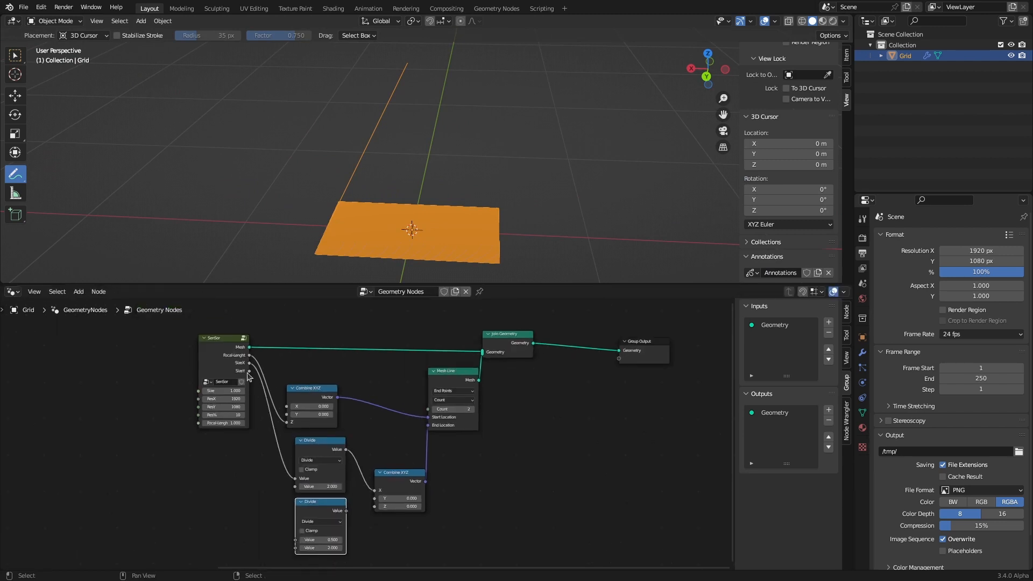
pyautogui.moveTo(249, 371); pyautogui.dragTo(295, 540)
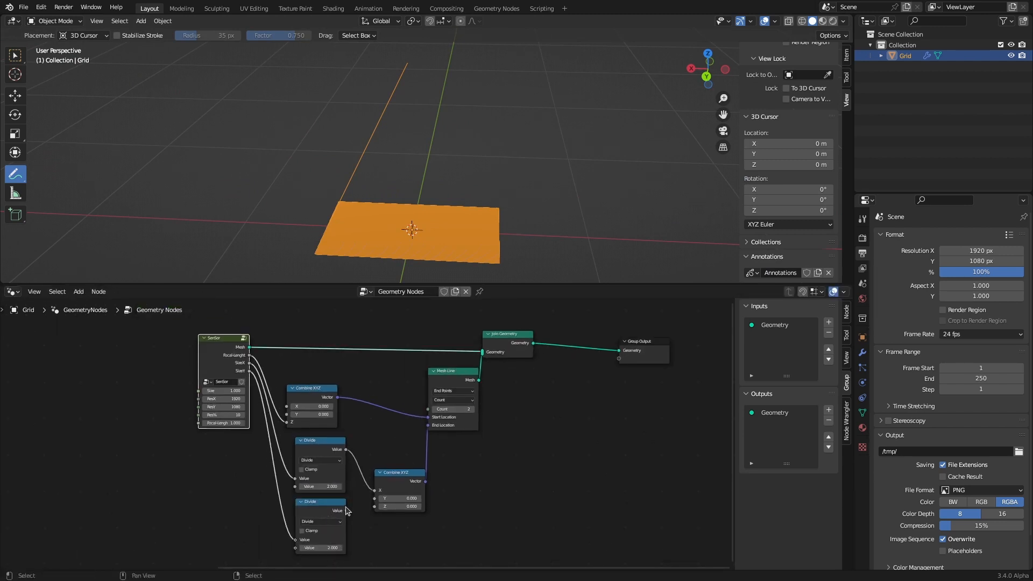
pyautogui.moveTo(347, 510); pyautogui.dragTo(374, 498)
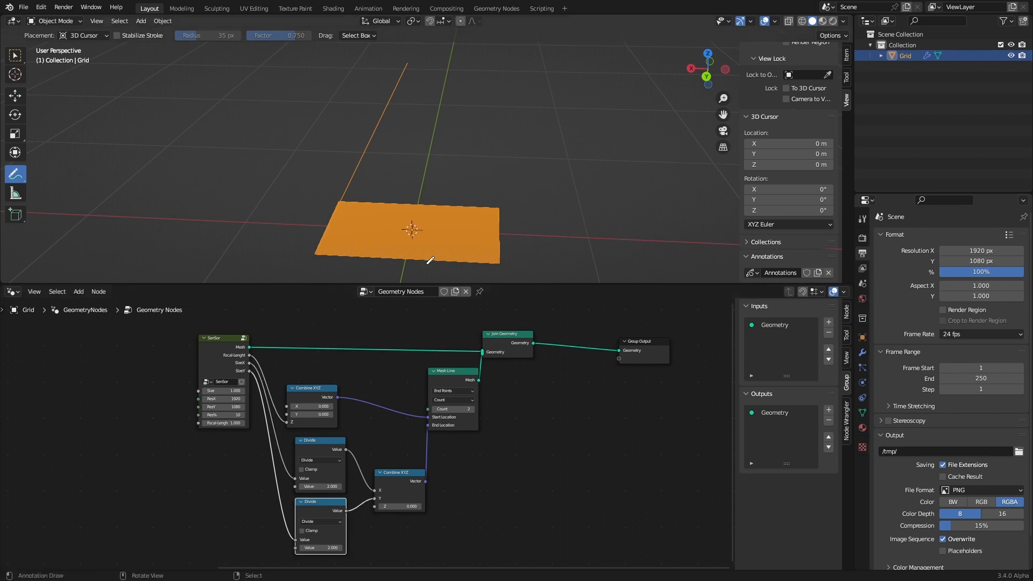
# Spread out the SenSor, Combine XYZ, Divide, Mesh Line and Join Geometry nodes into a tidy layout
pyautogui.moveTo(446, 201); pyautogui.dragTo(536, 201, button='middle')
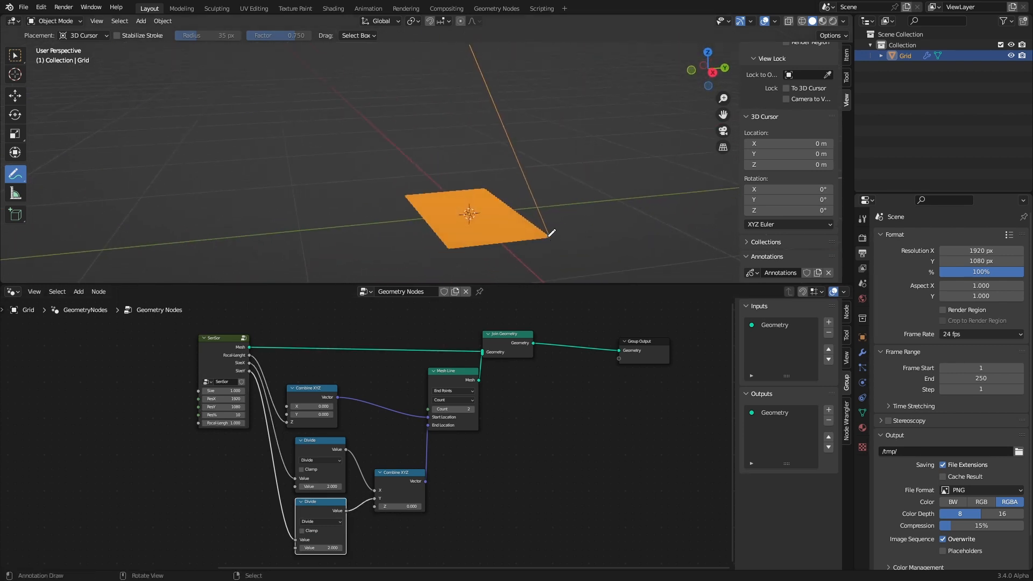
pyautogui.moveTo(546, 230); pyautogui.dragTo(409, 264, button='middle')
pyautogui.scroll(-3, 374, 494)
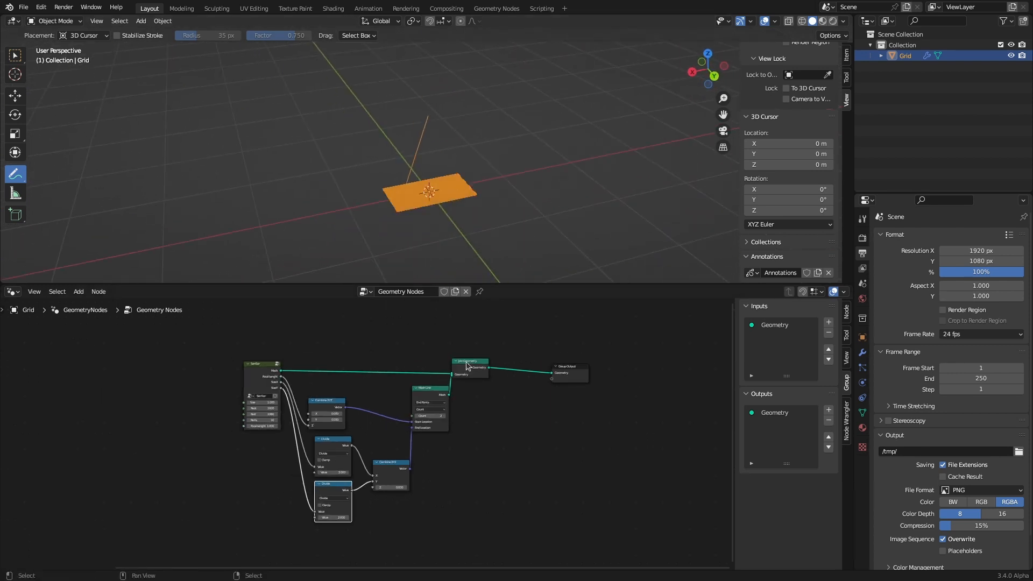
pyautogui.moveTo(466, 361); pyautogui.dragTo(495, 349)
pyautogui.moveTo(257, 368); pyautogui.dragTo(190, 345)
pyautogui.moveTo(328, 400); pyautogui.dragTo(315, 385)
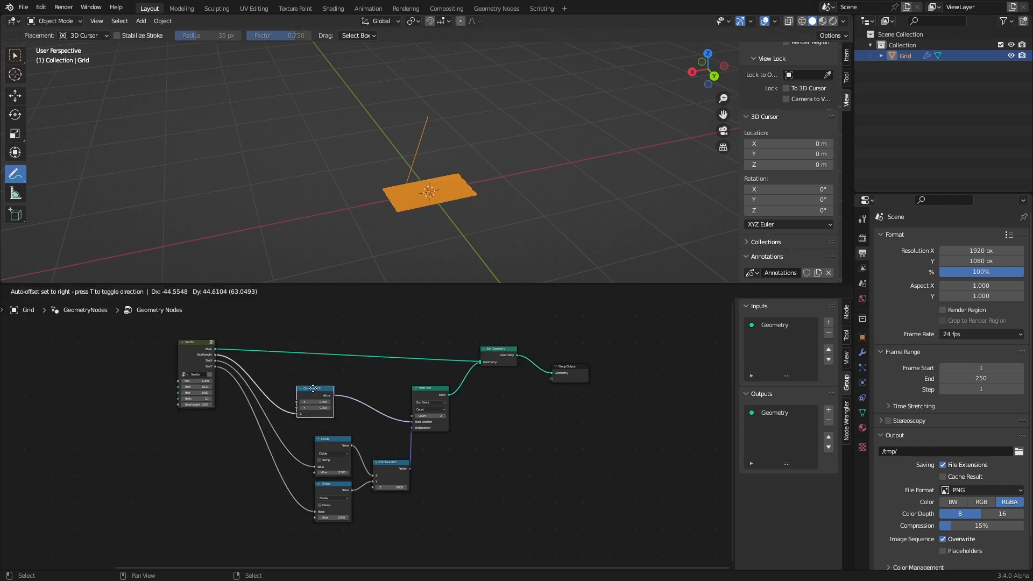
pyautogui.moveTo(334, 439); pyautogui.dragTo(313, 427)
pyautogui.moveTo(331, 484); pyautogui.dragTo(308, 465)
pyautogui.moveTo(383, 467); pyautogui.dragTo(310, 479)
pyautogui.scroll(2, 454, 392)
pyautogui.moveTo(453, 392); pyautogui.dragTo(437, 405)
pyautogui.keyDown('shift'); pyautogui.moveTo(247, 350); pyautogui.dragTo(460, 549); pyautogui.keyUp('shift')
pyautogui.click(420, 511)
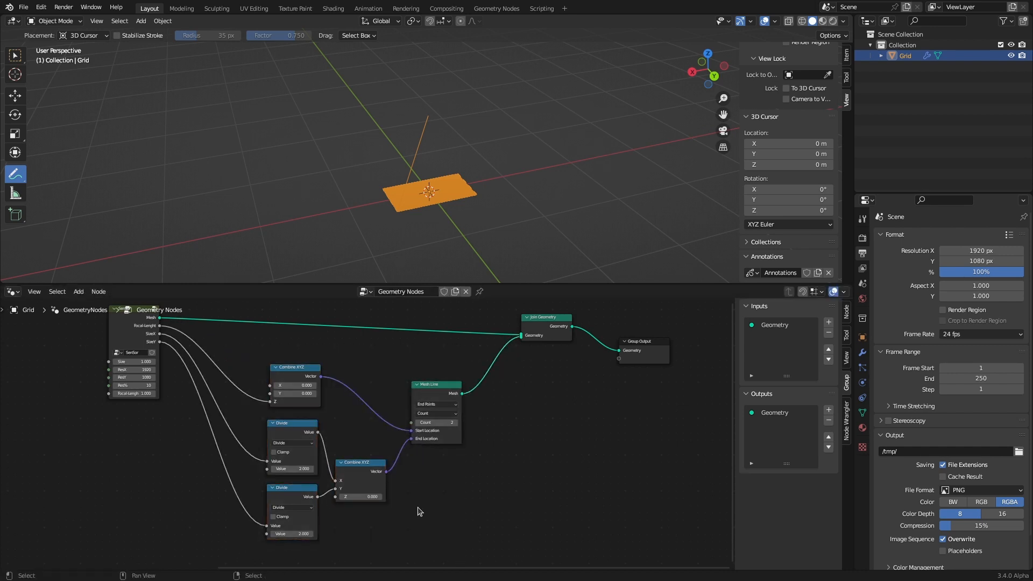
# Insert a second Join Geometry node between the Mesh Line and the existing Join Geometry
pyautogui.scroll(-2, 398, 473)
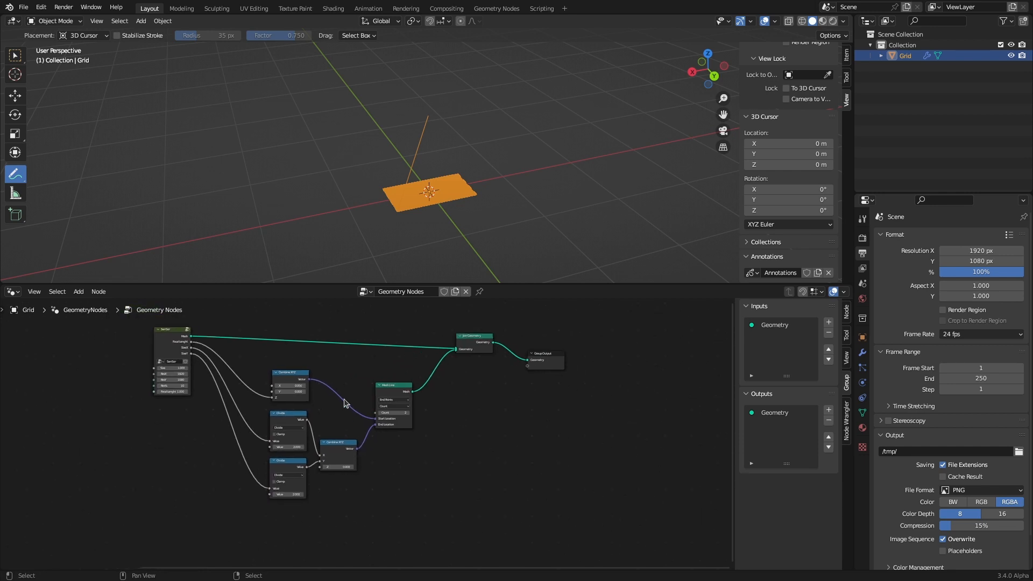
pyautogui.keyDown('shift'); pyautogui.click(394, 390); pyautogui.keyUp('shift')
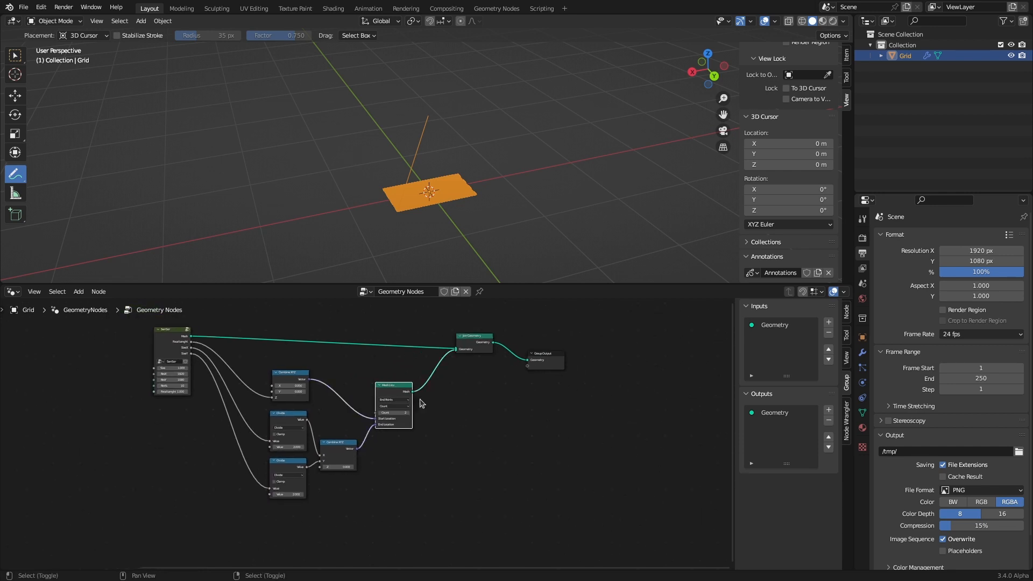
pyautogui.hotkey('shift', 'a')
pyautogui.click(408, 331)
pyautogui.write('join')
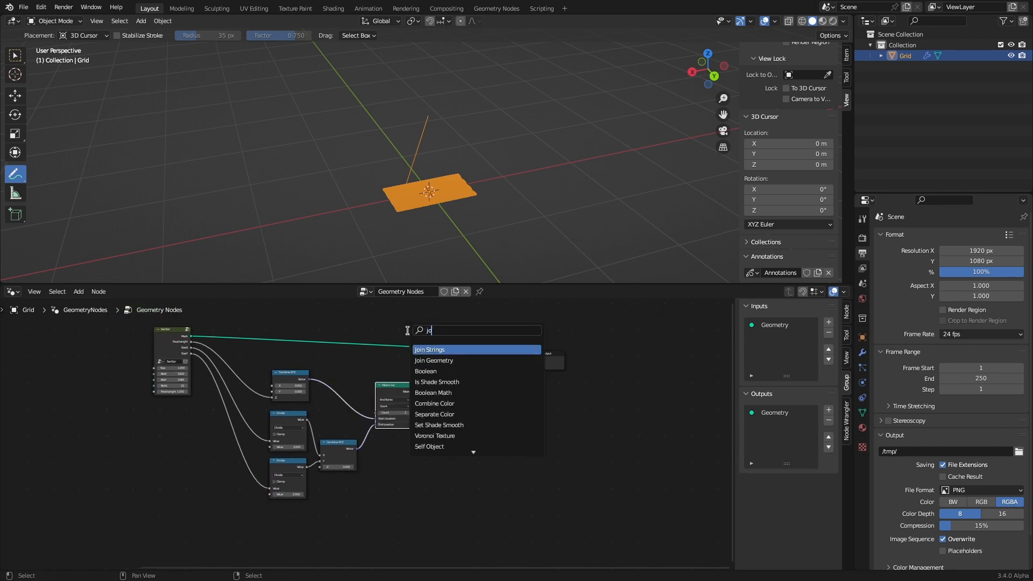
pyautogui.press('Return')
pyautogui.click(459, 419)
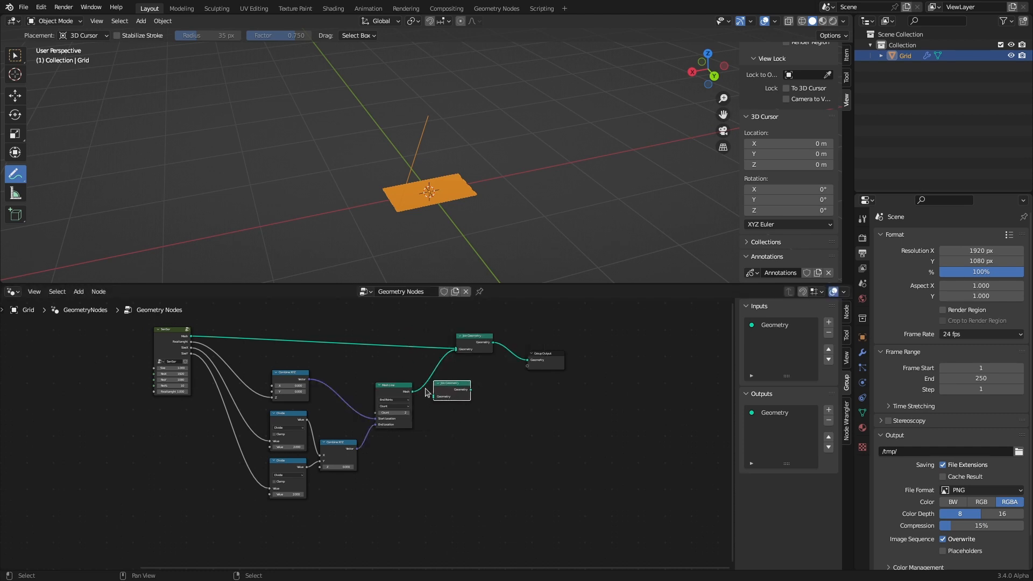
pyautogui.scroll(2, 431, 390)
pyautogui.moveTo(497, 308); pyautogui.dragTo(500, 345)
pyautogui.scroll(-2, 366, 431)
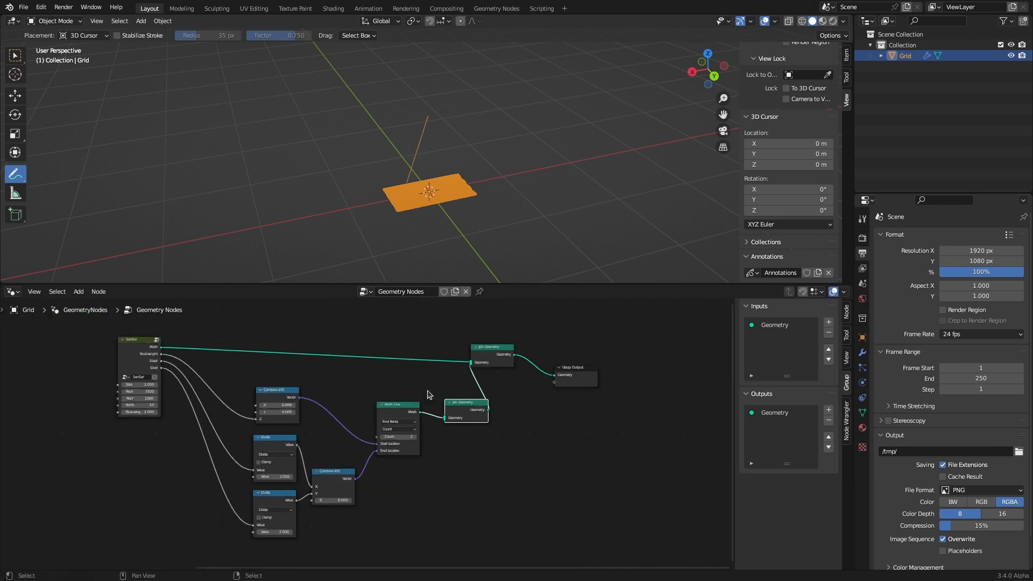
# Group the Combine XYZ, Divide, Mesh Line and new Join Geometry nodes, and move the Group Input clear of them
pyautogui.moveTo(246, 390); pyautogui.dragTo(464, 540)
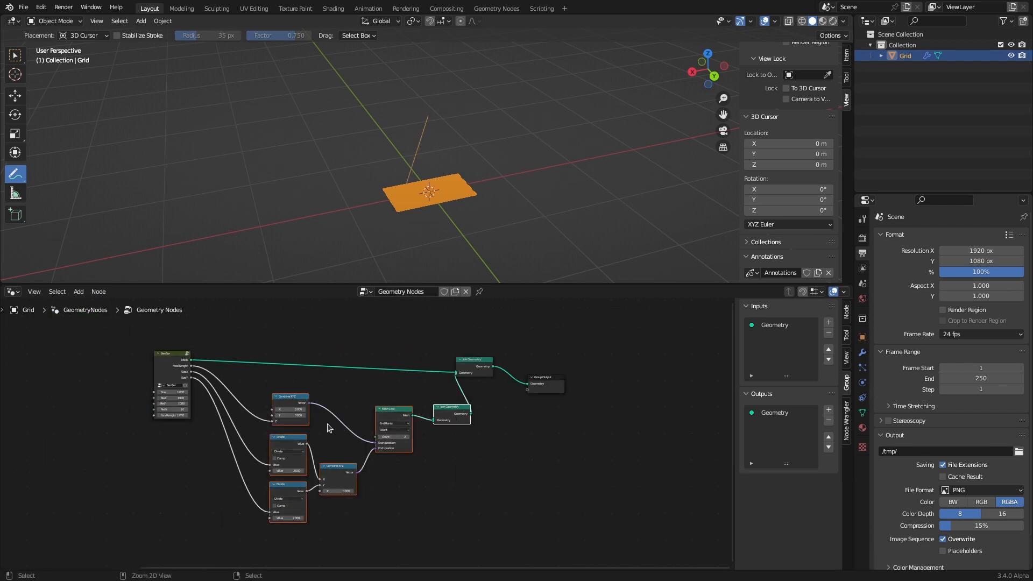
pyautogui.hotkey('ctrl', 'g')
pyautogui.scroll(4, 305, 396)
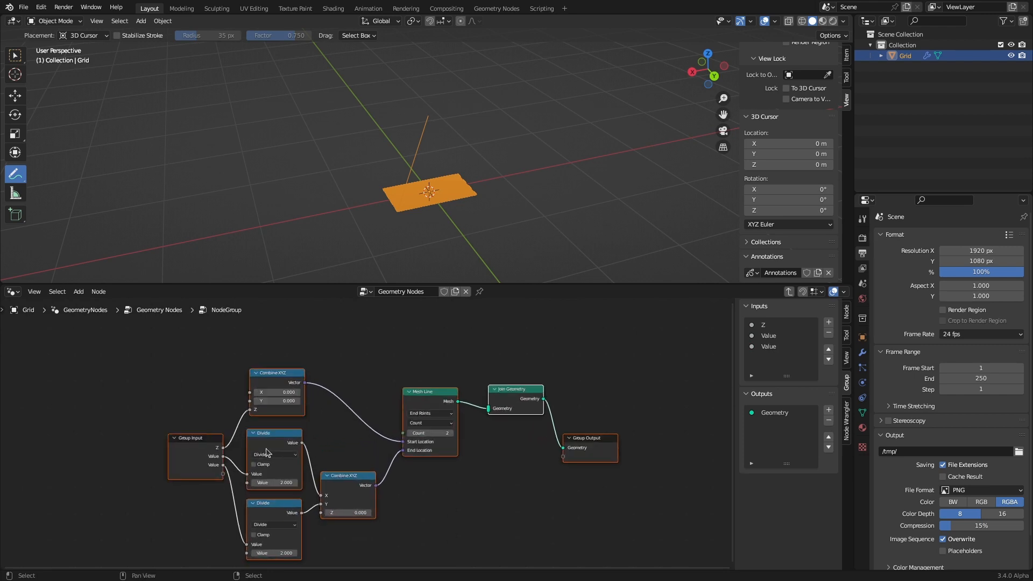
pyautogui.moveTo(247, 410); pyautogui.dragTo(176, 391)
pyautogui.scroll(-2, 178, 435)
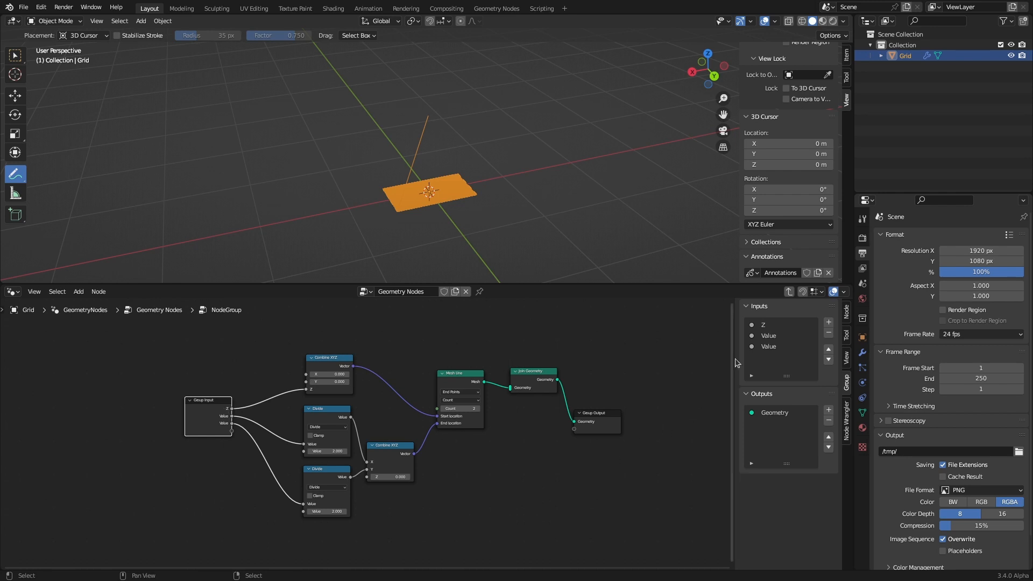
# Rename the node group's three inputs Focal-Lenght, SizeX and SizeY
pyautogui.doubleClick(764, 325)
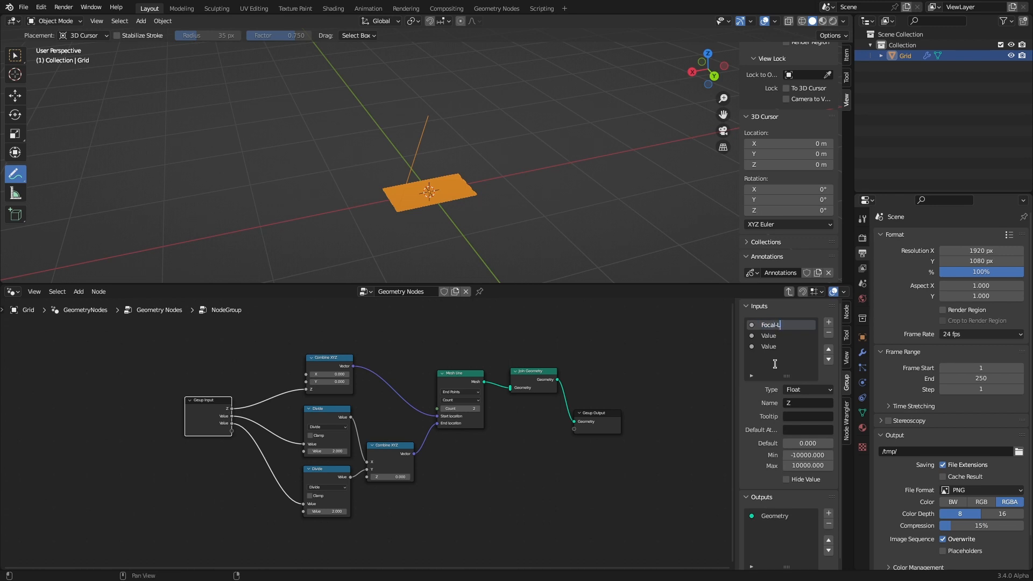
pyautogui.press('Return')
pyautogui.click(774, 336)
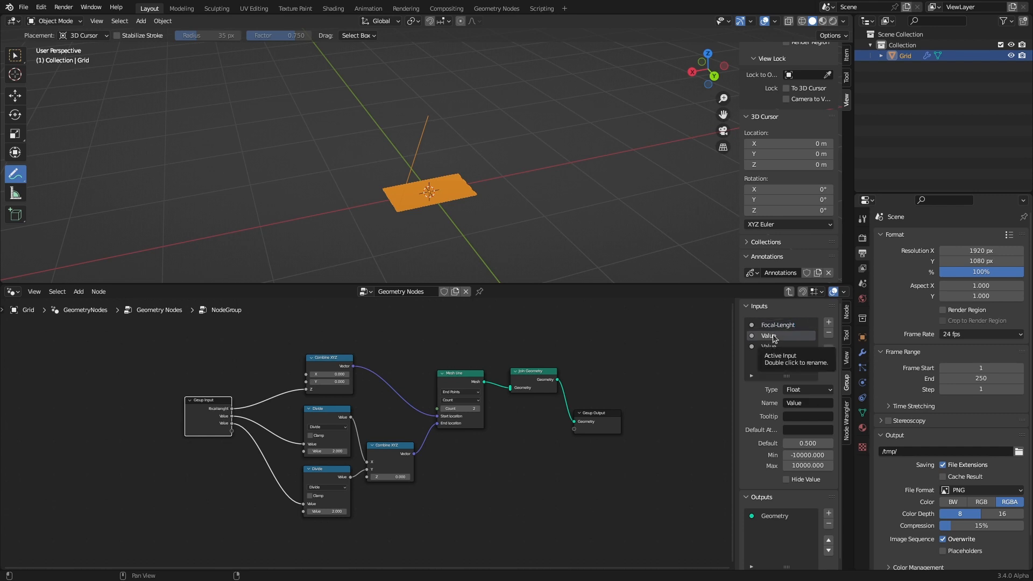
pyautogui.doubleClick(774, 335)
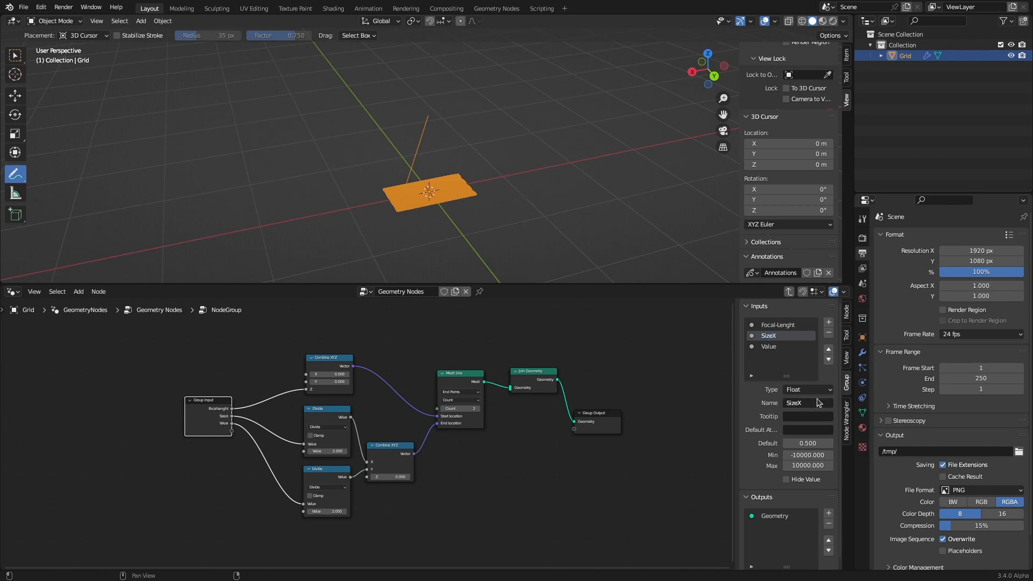
pyautogui.doubleClick(781, 348)
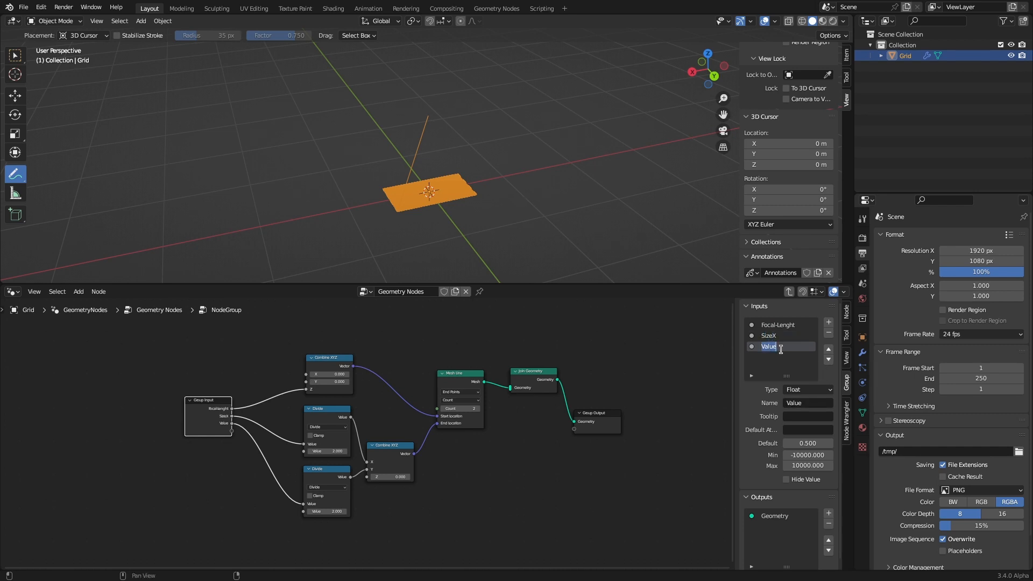
pyautogui.write('SizeY')
pyautogui.press('Return')
pyautogui.moveTo(439, 502); pyautogui.dragTo(400, 479, button='middle')
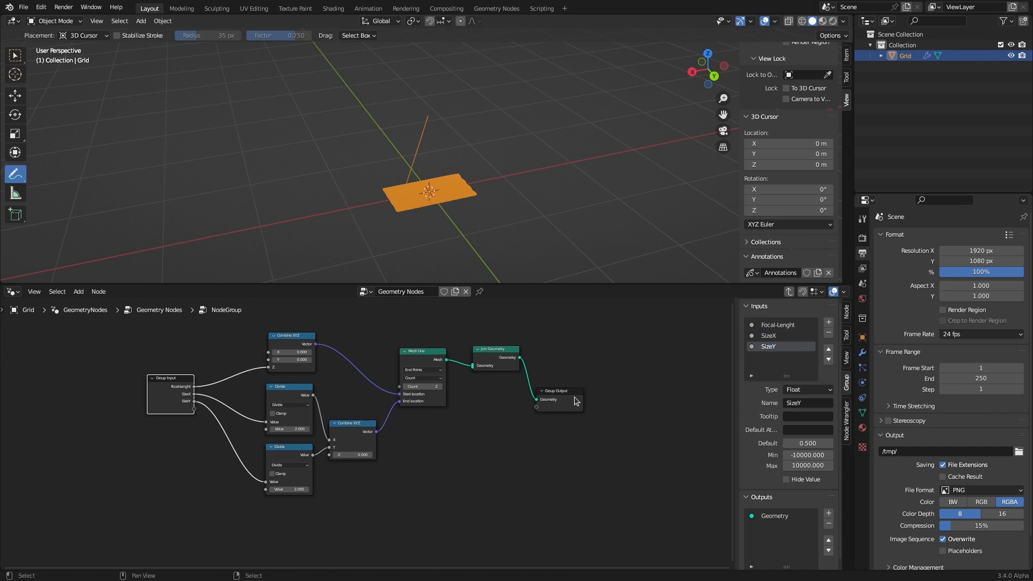
# Move the Group Output and Join Geometry nodes farther away from the Mesh Line node to make room
pyautogui.moveTo(575, 401); pyautogui.dragTo(690, 381)
pyautogui.click(496, 356)
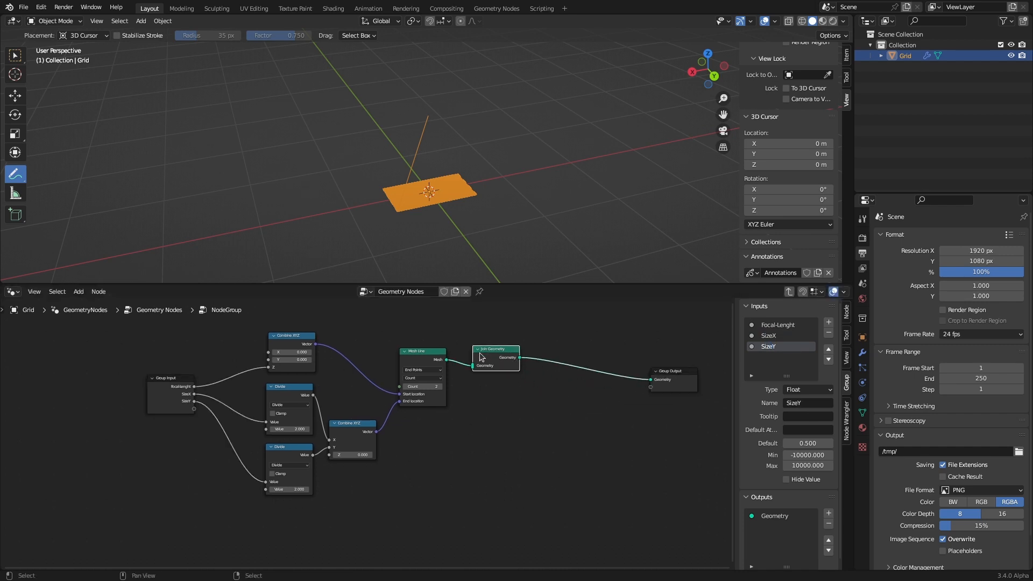
pyautogui.moveTo(482, 357); pyautogui.dragTo(593, 375)
# Duplicate the Group Input, Combine XYZ, Divide and Mesh Line chain below the original and connect its Mesh Line to Join Geometry
pyautogui.scroll(-2, 593, 375)
pyautogui.moveTo(237, 372); pyautogui.dragTo(215, 366)
pyautogui.moveTo(212, 326); pyautogui.dragTo(538, 494)
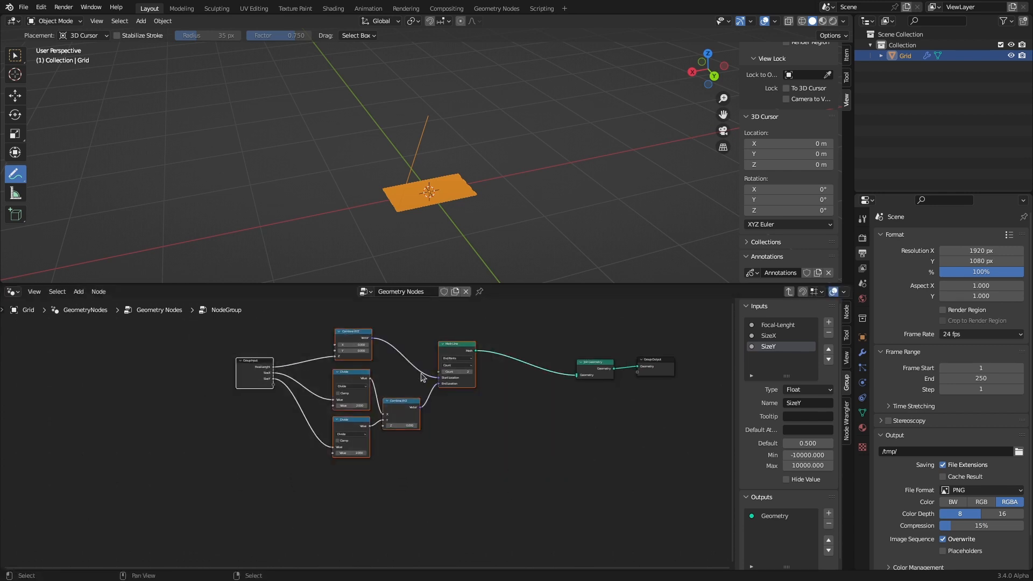
pyautogui.hotkey('shift', 'd')
pyautogui.click(422, 484)
pyautogui.moveTo(454, 457); pyautogui.dragTo(556, 337)
# Turn off the viewport's wireframe overlay to see the frustum lines without the grid wires
pyautogui.moveTo(395, 463); pyautogui.dragTo(431, 408, button='middle')
pyautogui.scroll(3, 431, 408)
pyautogui.scroll(4, 451, 206)
pyautogui.moveTo(430, 205); pyautogui.dragTo(463, 172, button='middle')
pyautogui.click(775, 22)
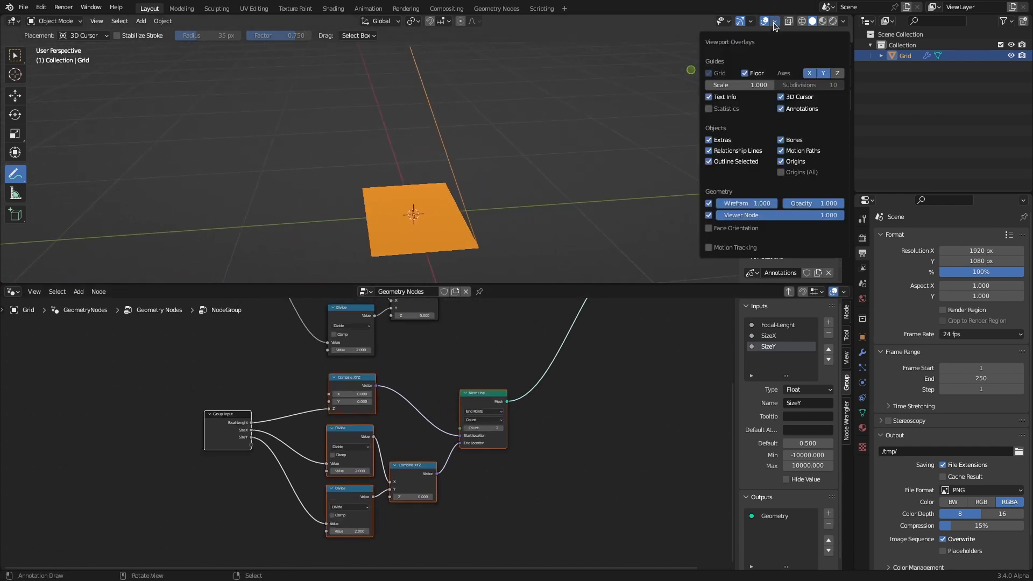
pyautogui.click(709, 203)
pyautogui.press('n')
pyautogui.moveTo(430, 207); pyautogui.dragTo(469, 207, button='middle')
pyautogui.scroll(-1, 469, 208)
# Set the divisor of the second chain's SizeY Divide node to -2
pyautogui.moveTo(264, 485); pyautogui.dragTo(258, 458, button='middle')
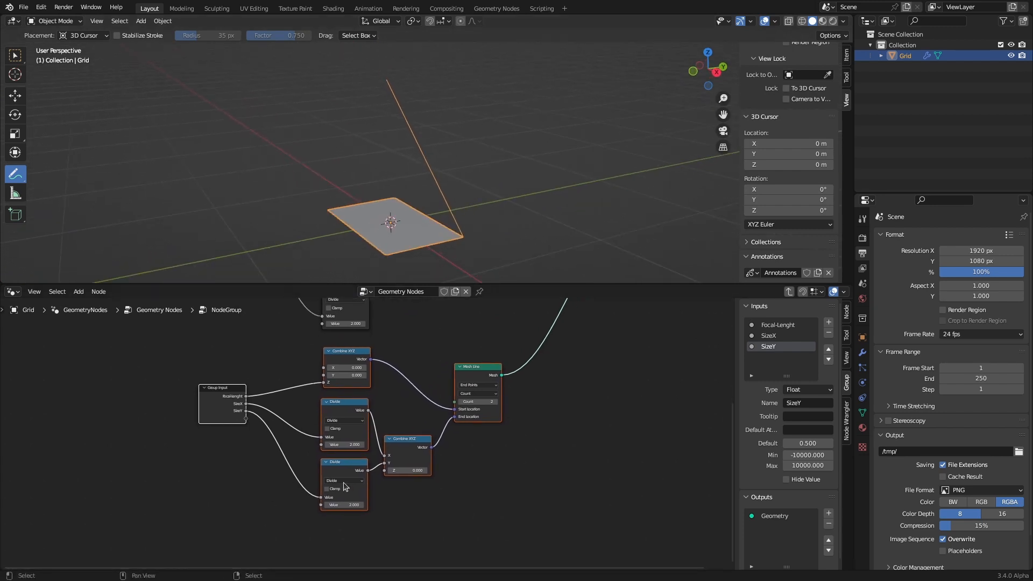
pyautogui.click(345, 506)
pyautogui.click(327, 506)
pyautogui.write('-')
pyautogui.press('Return')
# Duplicate the node chain for a third corner, place it below, and connect its Mesh Line to Join Geometry
pyautogui.scroll(-5, 440, 473)
pyautogui.scroll(-3, 340, 417)
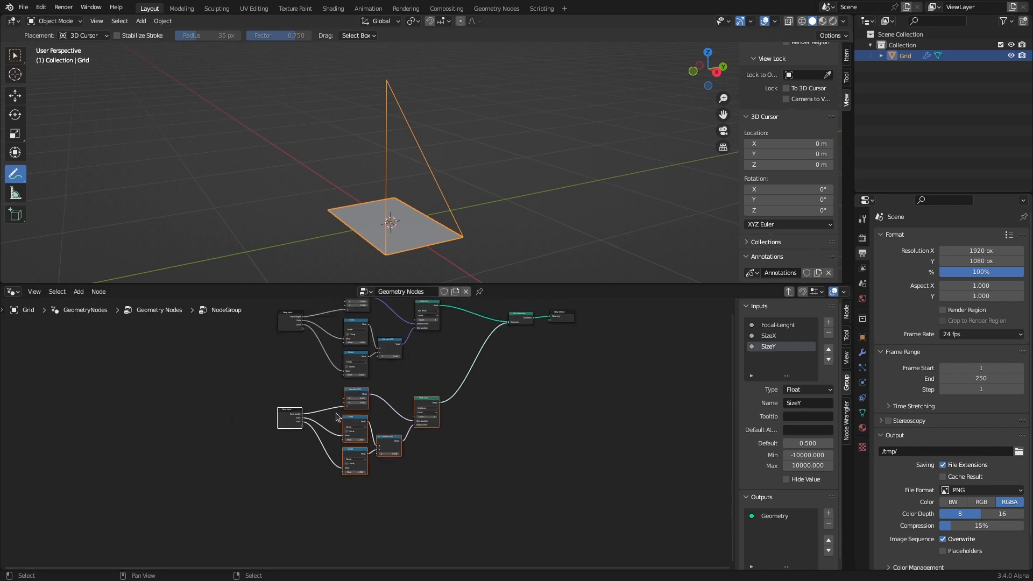
pyautogui.moveTo(258, 386)
pyautogui.mouseDown()
pyautogui.moveTo(489, 494)
pyautogui.moveTo(492, 288)
pyautogui.mouseUp()
pyautogui.hotkey('shift', 'd')
pyautogui.click(442, 550)
pyautogui.moveTo(435, 480); pyautogui.dragTo(496, 285)
# Set the divisor of the third chain's SizeX Divide node to -2
pyautogui.scroll(4, 355, 431)
pyautogui.click(351, 468)
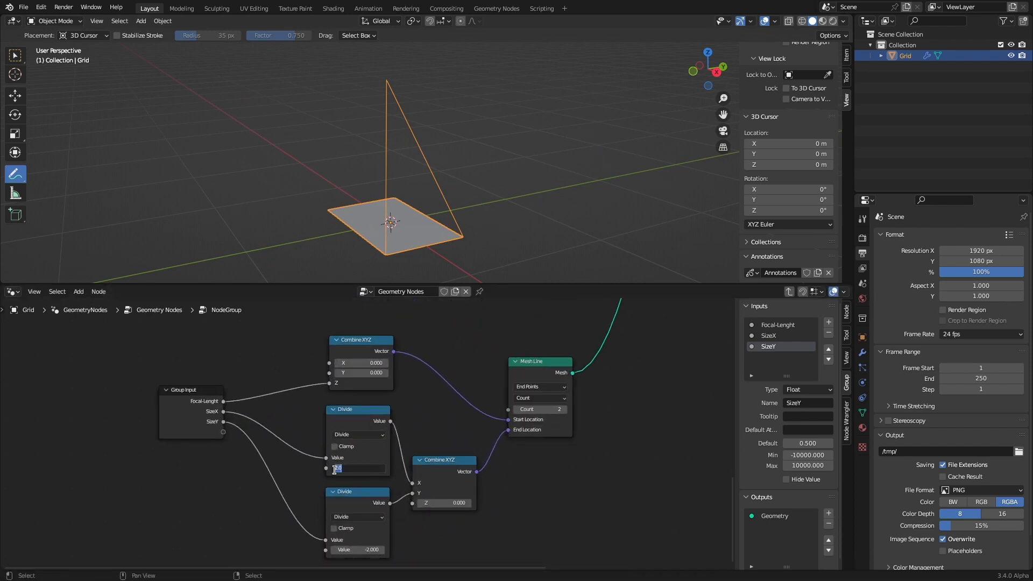
pyautogui.write('-')
pyautogui.press('Return')
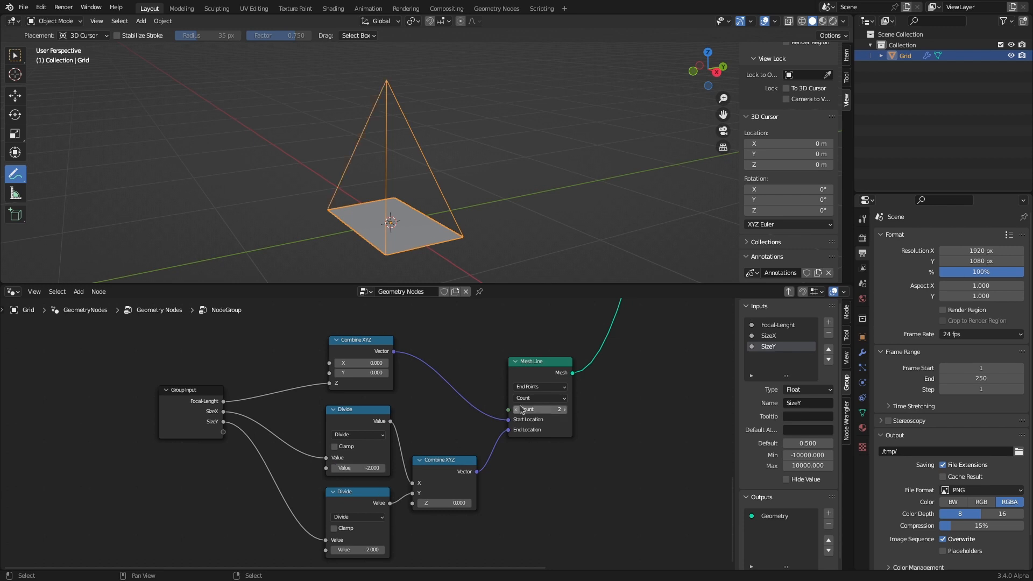
# Duplicate the third node chain and place the copy beneath it for the fourth corner
pyautogui.scroll(-6, 538, 408)
pyautogui.moveTo(254, 379); pyautogui.dragTo(489, 517)
pyautogui.hotkey('shift', 'd')
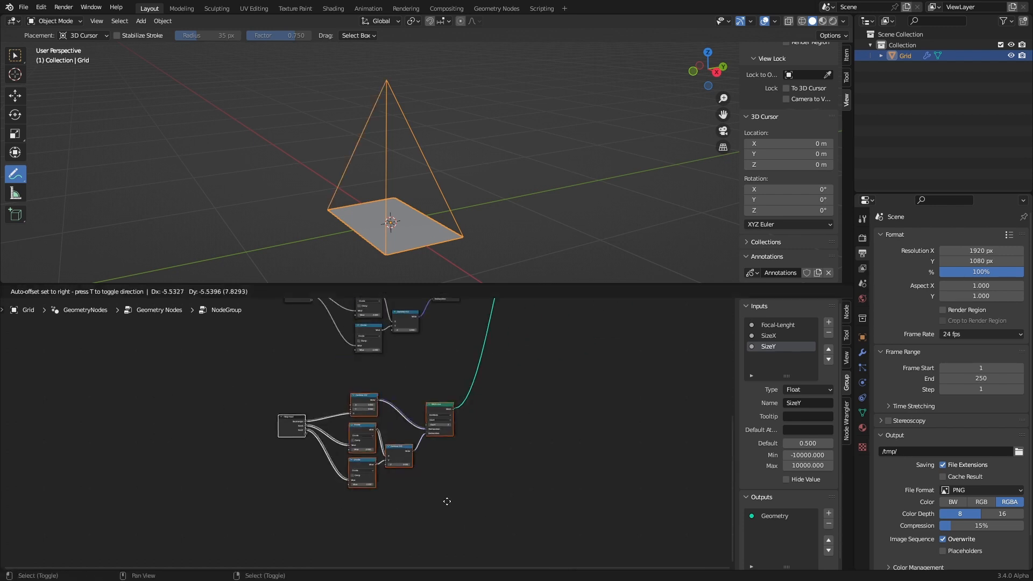
pyautogui.click(449, 529)
# Make the fourth chain's SizeY divisor positive and connect its Mesh Line to Join Geometry
pyautogui.scroll(3, 407, 403)
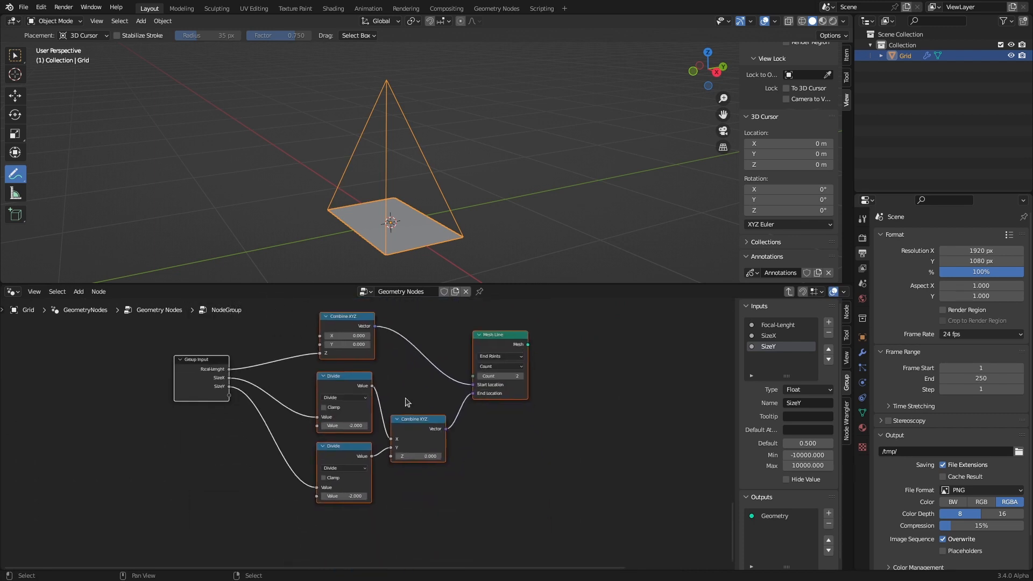
pyautogui.click(350, 496)
pyautogui.press('Return')
pyautogui.scroll(-5, 555, 385)
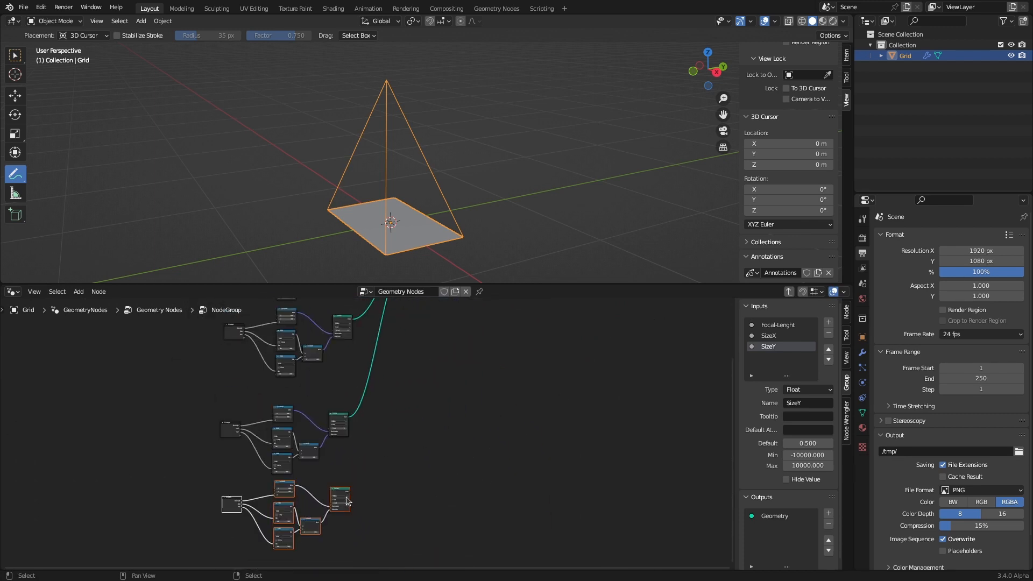
pyautogui.moveTo(350, 492); pyautogui.dragTo(408, 364)
# Turn the viewport's wireframe overlay back on and return from the node group to the main node tree
pyautogui.scroll(-3, 507, 451)
pyautogui.moveTo(419, 188); pyautogui.dragTo(484, 197, button='middle')
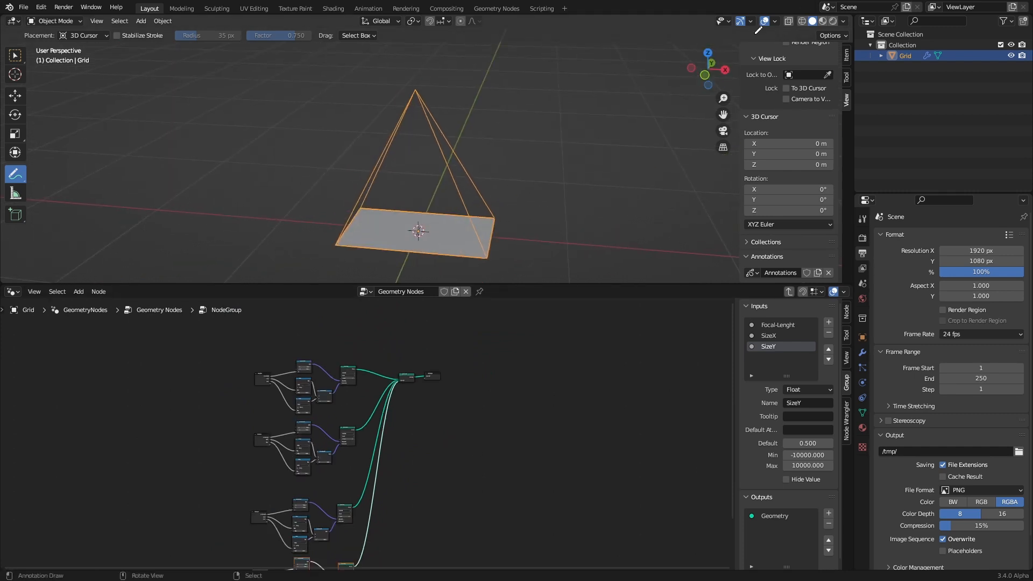
pyautogui.click(775, 21)
pyautogui.click(711, 203)
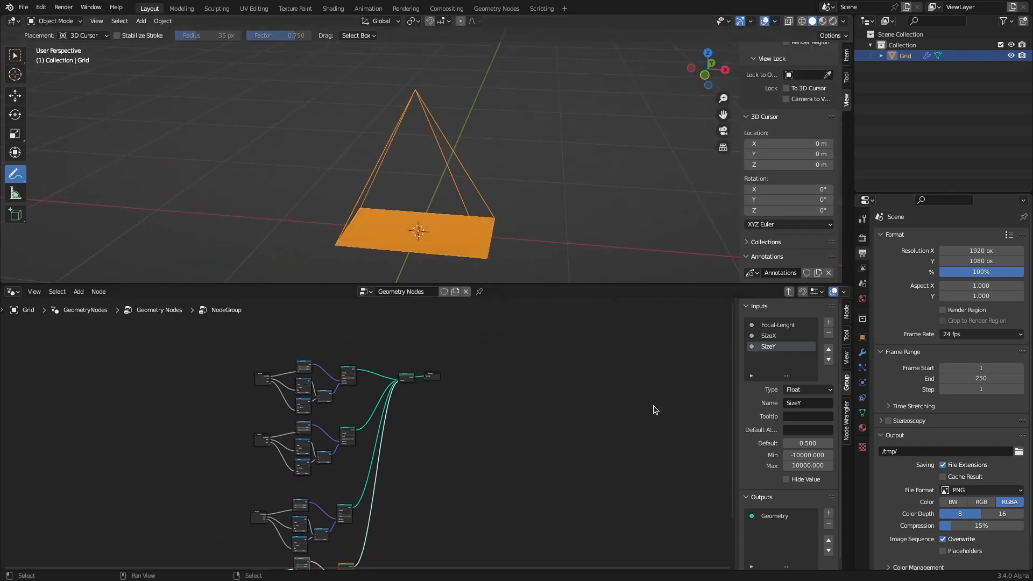
pyautogui.click(788, 291)
# Move the NodeGroup node close beside the SenSor node
pyautogui.scroll(4, 369, 455)
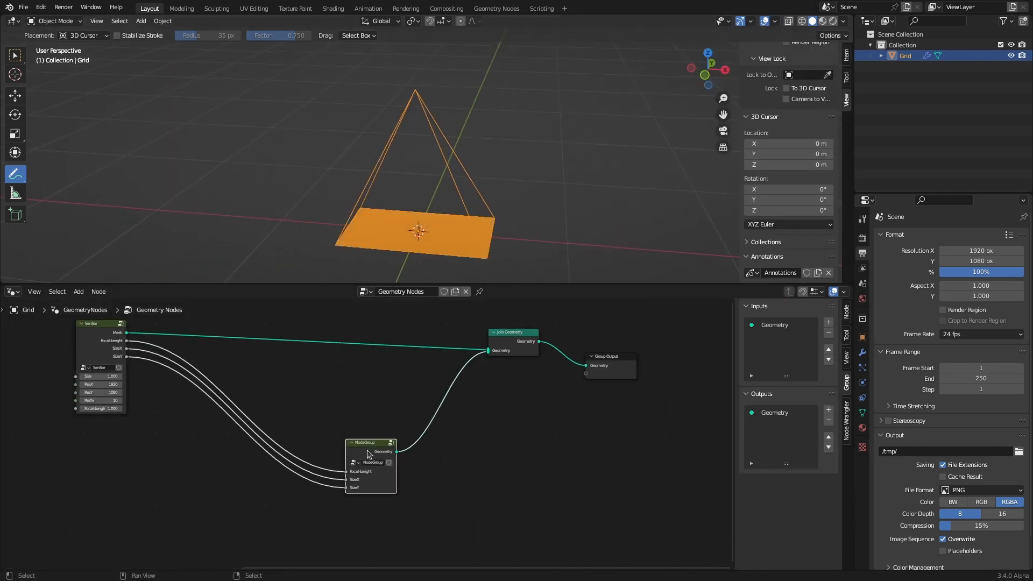
pyautogui.moveTo(367, 453); pyautogui.dragTo(220, 361)
pyautogui.moveTo(175, 392); pyautogui.dragTo(253, 436, button='middle')
pyautogui.scroll(5, 253, 420)
pyautogui.moveTo(252, 394); pyautogui.dragTo(203, 392)
pyautogui.scroll(-2, 308, 423)
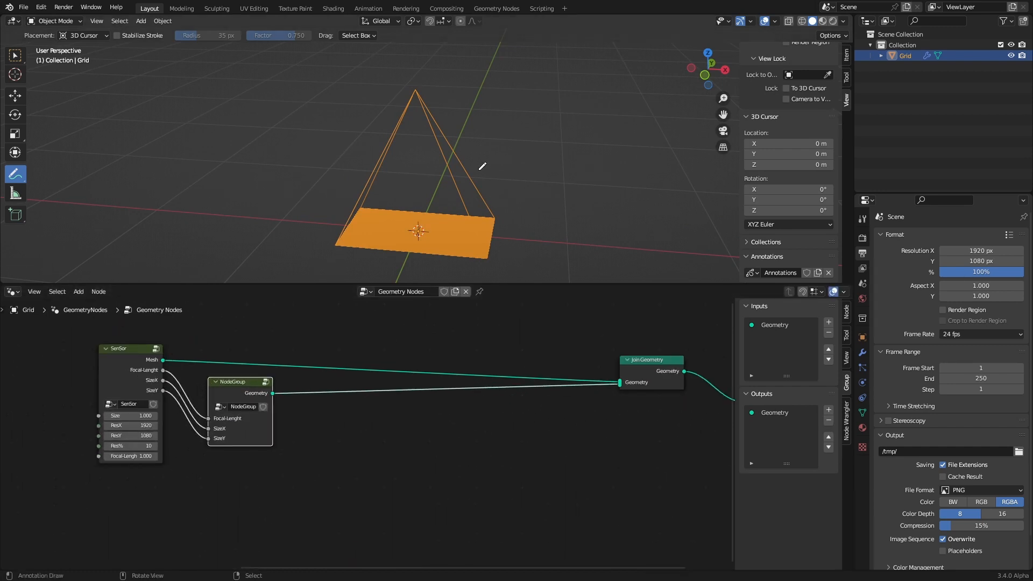
# Set the SenSor node's focal length to 1.100, Size to 1.600 and Res% to 1
pyautogui.moveTo(482, 167); pyautogui.dragTo(430, 167, button='middle')
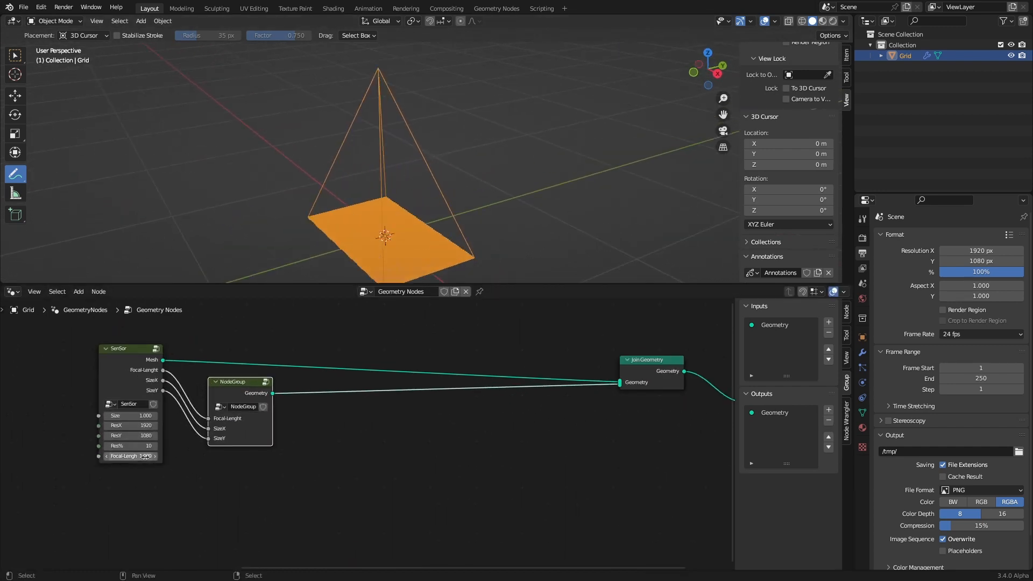
pyautogui.moveTo(145, 456)
pyautogui.mouseDown()
pyautogui.moveTo(108, 456)
pyautogui.moveTo(150, 457)
pyautogui.mouseUp()
pyautogui.moveTo(132, 416); pyautogui.dragTo(143, 446)
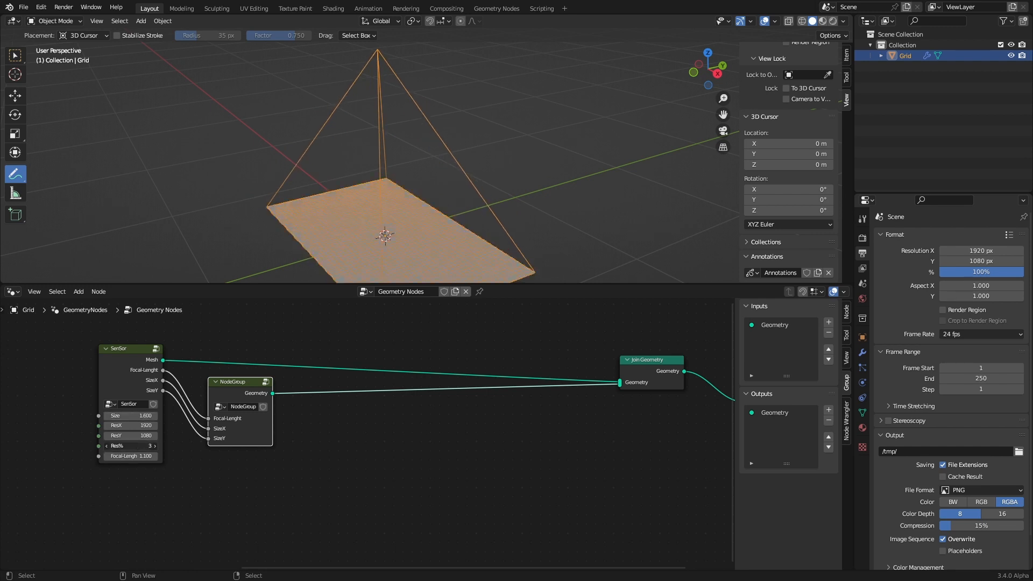
pyautogui.moveTo(445, 194)
pyautogui.mouseDown(button='middle')
pyautogui.moveTo(450, 168)
pyautogui.moveTo(429, 161)
pyautogui.moveTo(452, 152)
pyautogui.moveTo(444, 185)
pyautogui.mouseUp(button='middle')
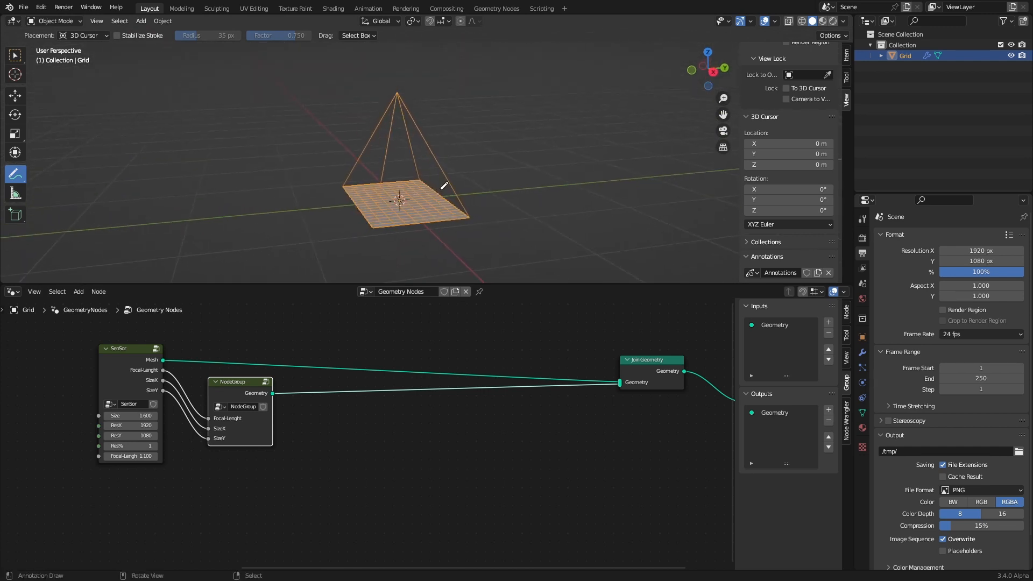
# Switch to the box selection tool and rename the Grid object as GNCamera
pyautogui.click(15, 55)
pyautogui.moveTo(393, 142); pyautogui.dragTo(393, 162, button='middle')
pyautogui.doubleClick(908, 56)
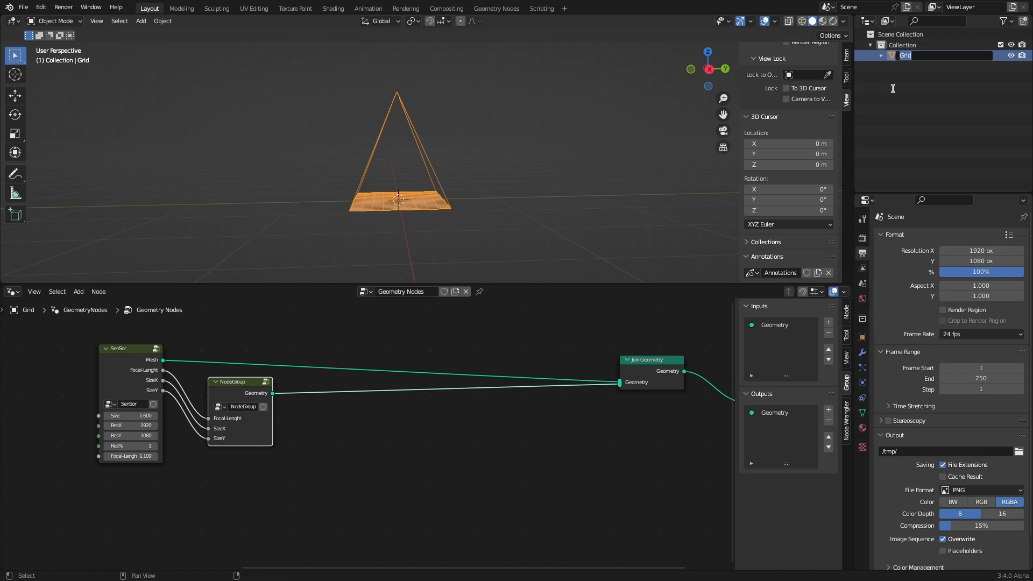
pyautogui.write('GNCamera')
pyautogui.press('Return')
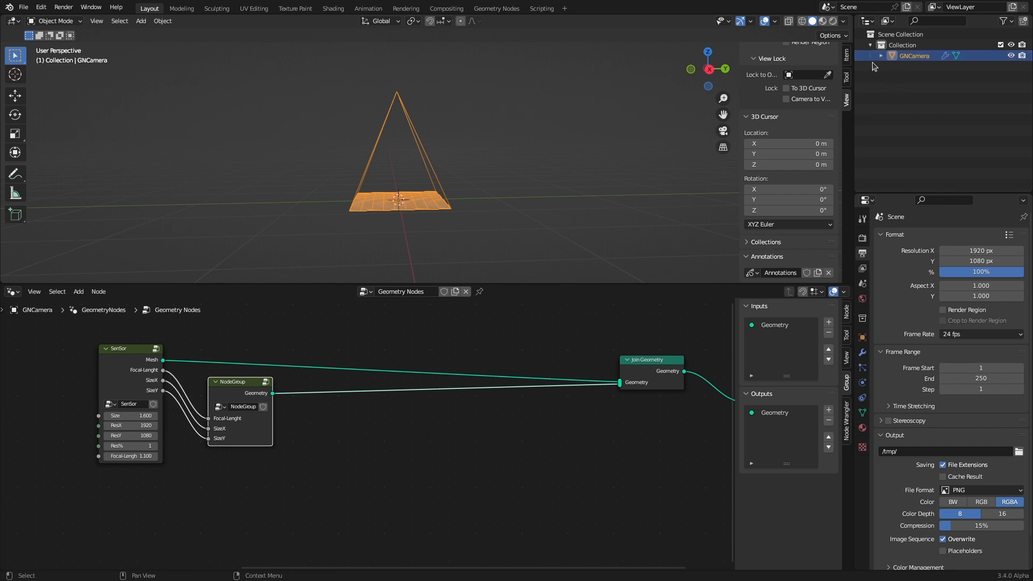
# Move GNCamera away from the origin along the Y axis and raise it along the Z axis
pyautogui.moveTo(383, 166)
pyautogui.mouseDown(button='middle')
pyautogui.moveTo(406, 170)
pyautogui.moveTo(408, 190)
pyautogui.moveTo(397, 176)
pyautogui.mouseUp(button='middle')
pyautogui.press('g')
pyautogui.rightClick(401, 135)
pyautogui.scroll(-4, 403, 140)
pyautogui.press('g')
pyautogui.press('y')
pyautogui.click(252, 126)
pyautogui.press('g')
pyautogui.press('z')
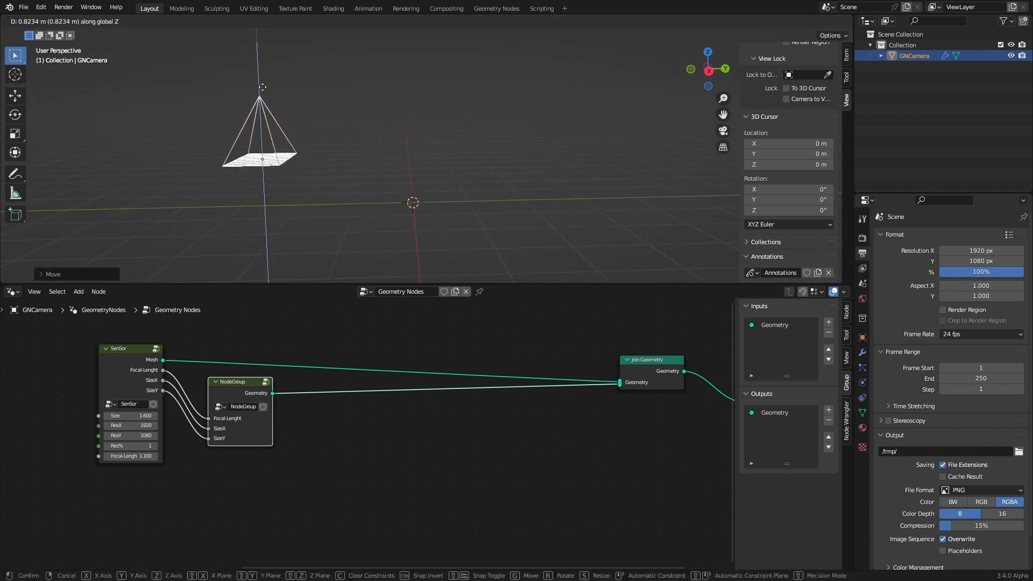
pyautogui.click(263, 82)
# Rotate GNCamera about the X axis so the sensor stands nearly upright with its focal point facing away from the origin
pyautogui.click(17, 115)
pyautogui.moveTo(301, 139); pyautogui.dragTo(265, 126)
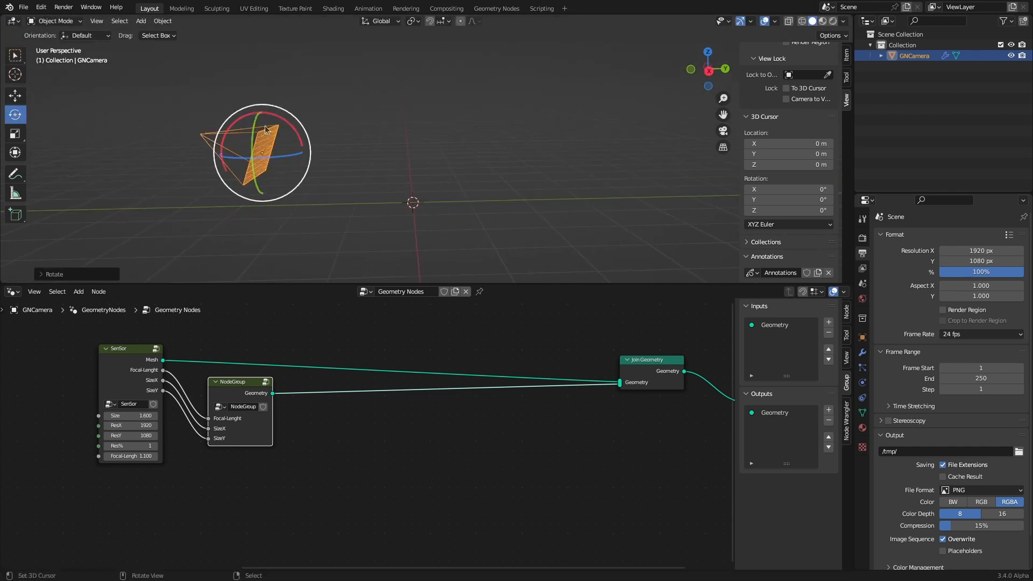
pyautogui.moveTo(265, 128); pyautogui.dragTo(395, 130, button='middle')
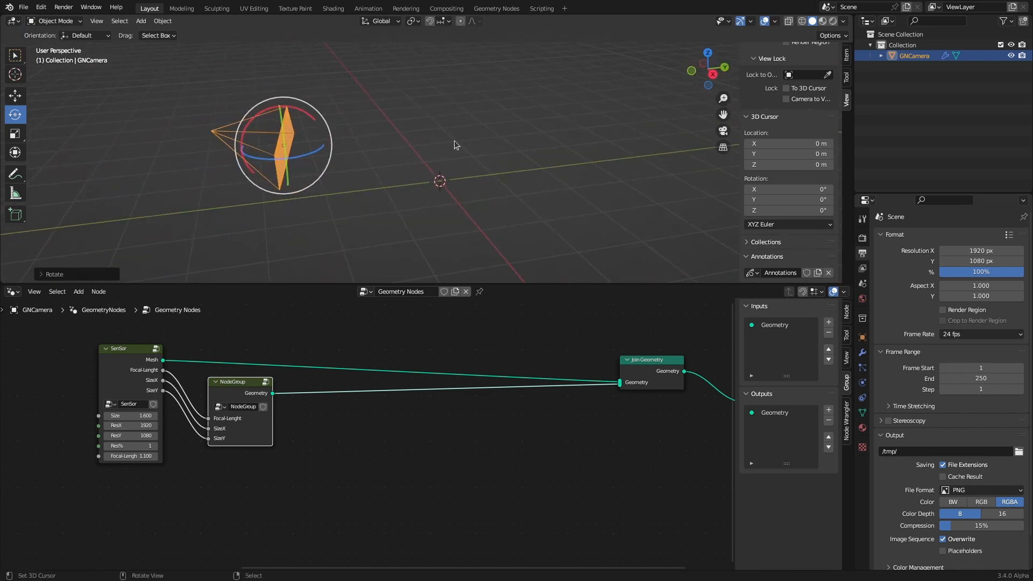
# Move the Join Geometry node close beside the NodeGroup node
pyautogui.moveTo(455, 171); pyautogui.dragTo(447, 149, button='middle')
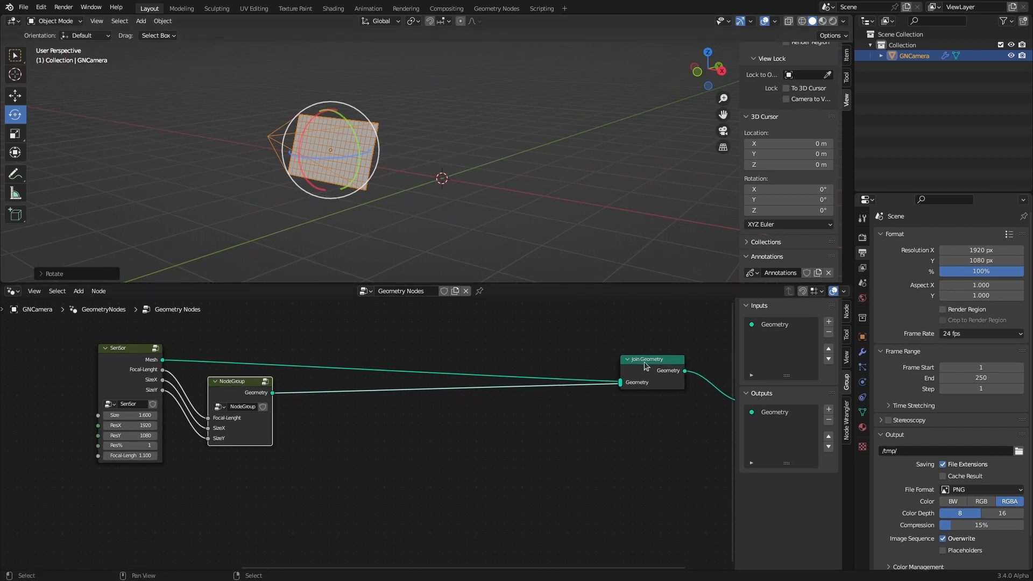
pyautogui.moveTo(644, 362); pyautogui.dragTo(332, 359)
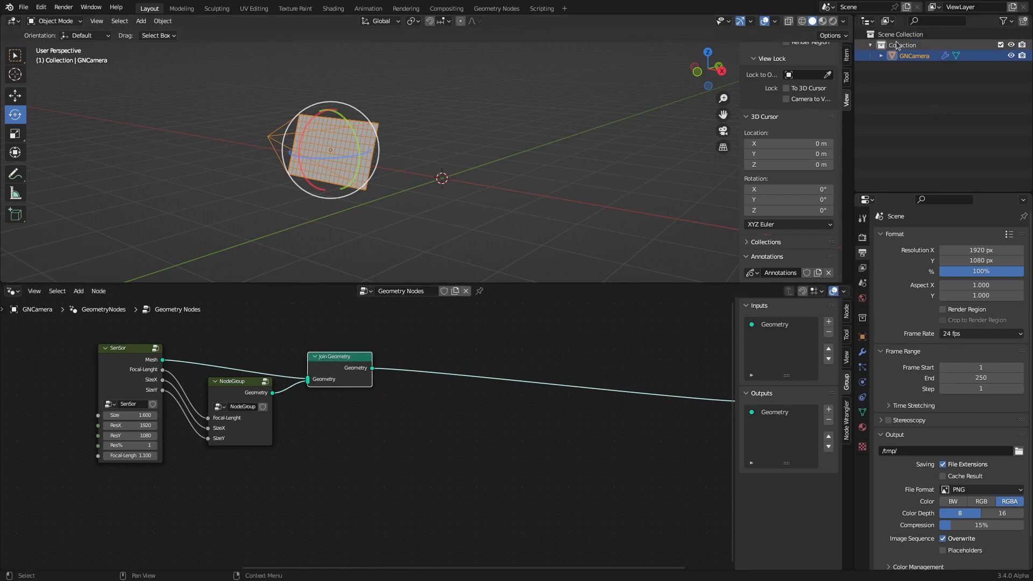
# Create a new collection under the Scene Collection and name it RenderSCene
pyautogui.rightClick(895, 35)
pyautogui.click(897, 38)
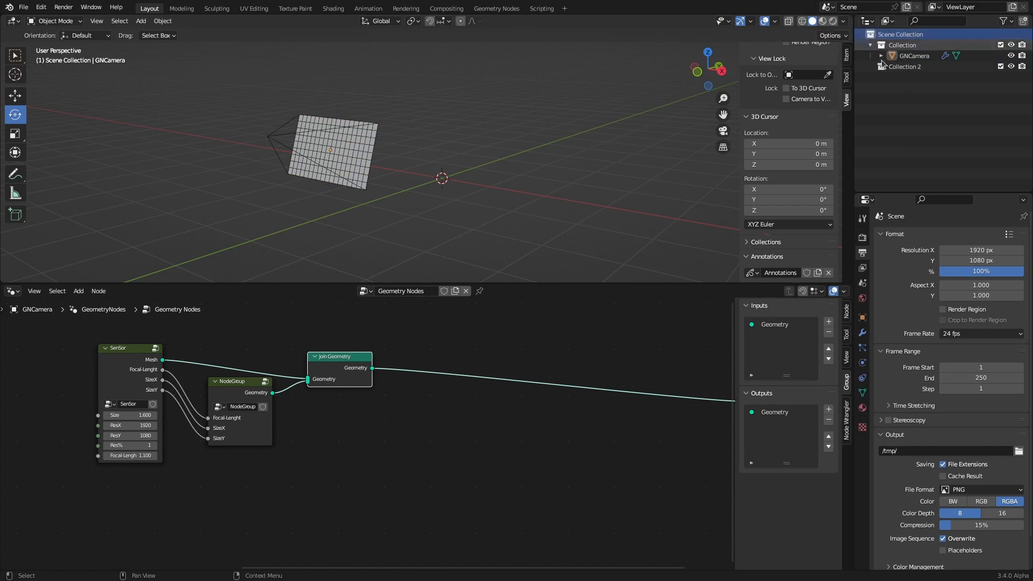
pyautogui.doubleClick(902, 67)
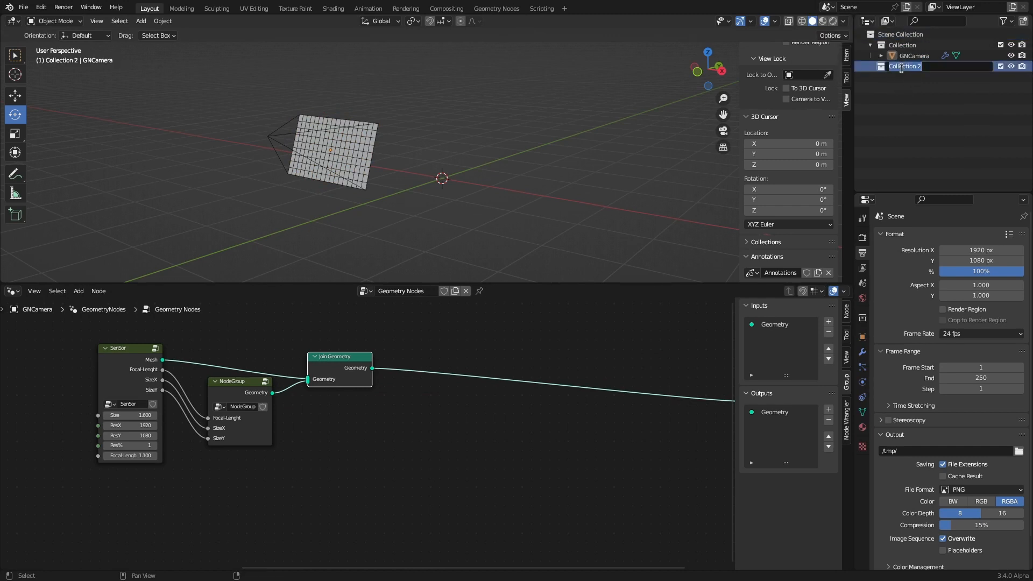
pyautogui.write('RenderSCene')
pyautogui.press('Return')
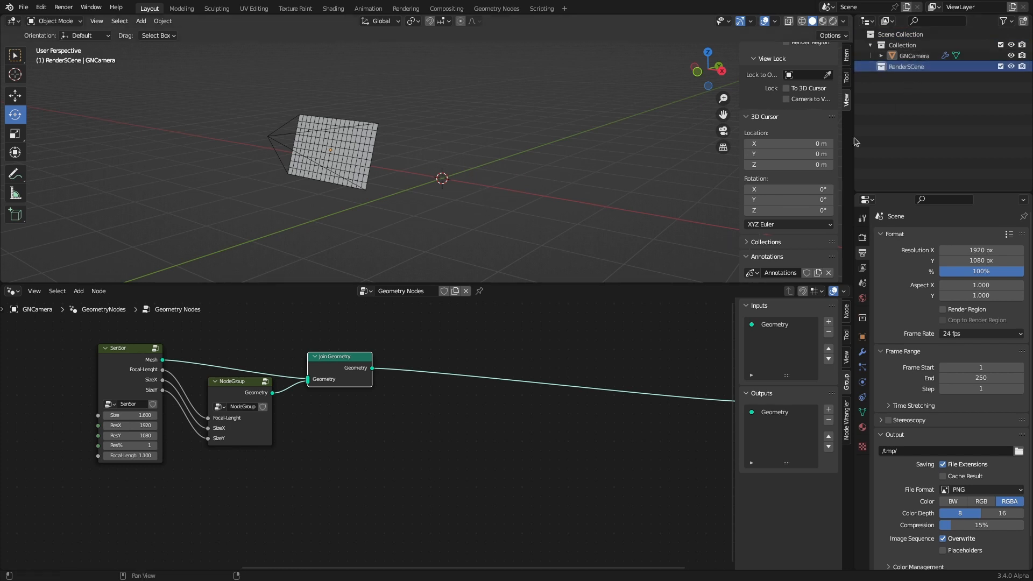
# Add a Grid mesh to the RenderSCene collection and scale it up into a large floor
pyautogui.hotkey('shift', 'a')
pyautogui.moveTo(494, 183)
pyautogui.click(549, 274)
pyautogui.press('s')
pyautogui.click(673, 262)
# Add a Monkey mesh at the origin and scale it down
pyautogui.hotkey('shift', 'a')
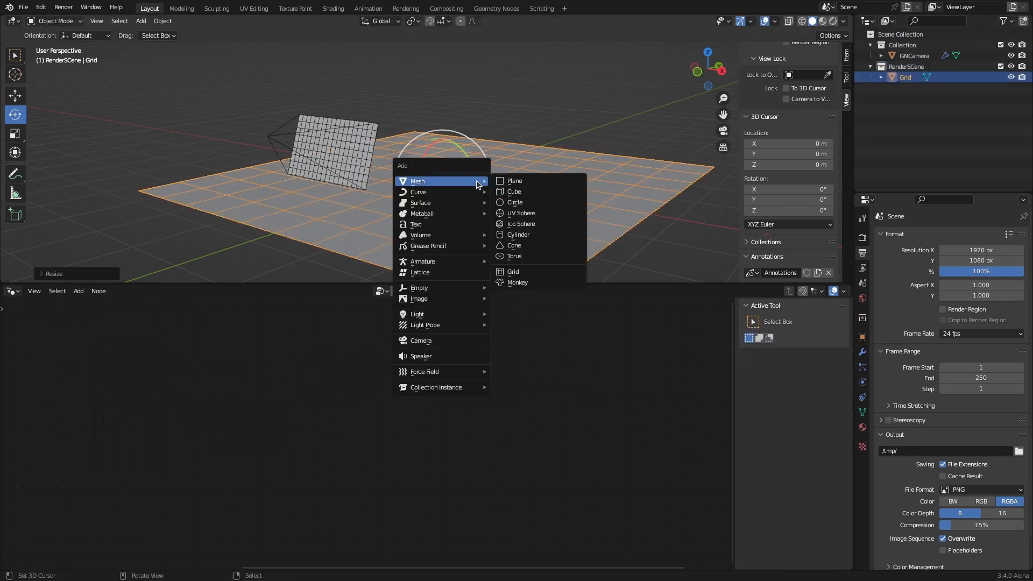
pyautogui.click(519, 281)
pyautogui.press('s')
pyautogui.click(502, 180)
# Tilt the monkey head in the right orthographic view and position it on the floor
pyautogui.moveTo(500, 179); pyautogui.dragTo(398, 165, button='middle')
pyautogui.press('KP_3')
pyautogui.scroll(4, 398, 165)
pyautogui.press('r')
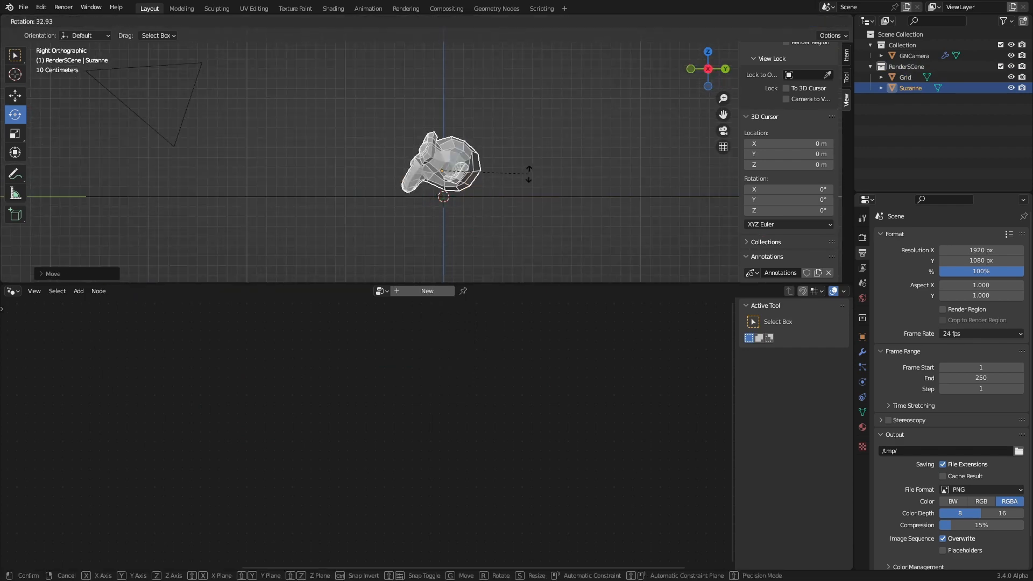
pyautogui.click(528, 174)
pyautogui.press('g')
pyautogui.click(526, 181)
# Add a Torus mesh, scale it down and move it beside the monkey head
pyautogui.scroll(-4, 517, 180)
pyautogui.moveTo(351, 132); pyautogui.dragTo(451, 159, button='middle')
pyautogui.hotkey('shift', 'a')
pyautogui.click(502, 234)
pyautogui.press('s')
pyautogui.click(464, 182)
pyautogui.scroll(4, 465, 184)
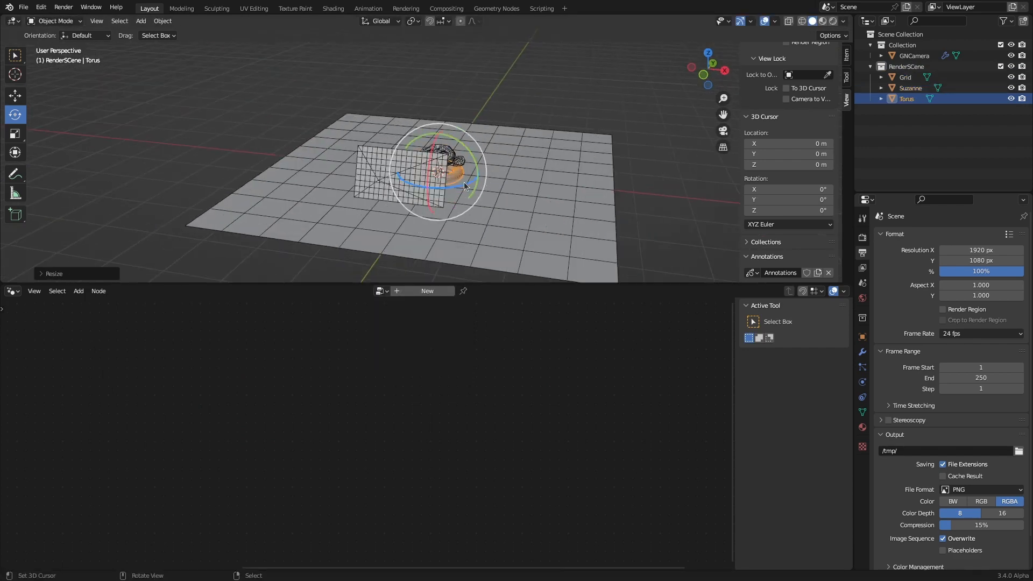
pyautogui.press('g')
pyautogui.click(524, 188)
# Tilt the torus in the right orthographic view and raise it above the floor
pyautogui.press('KP_3')
pyautogui.scroll(4, 524, 188)
pyautogui.press('r')
pyautogui.click(512, 127)
pyautogui.press('g')
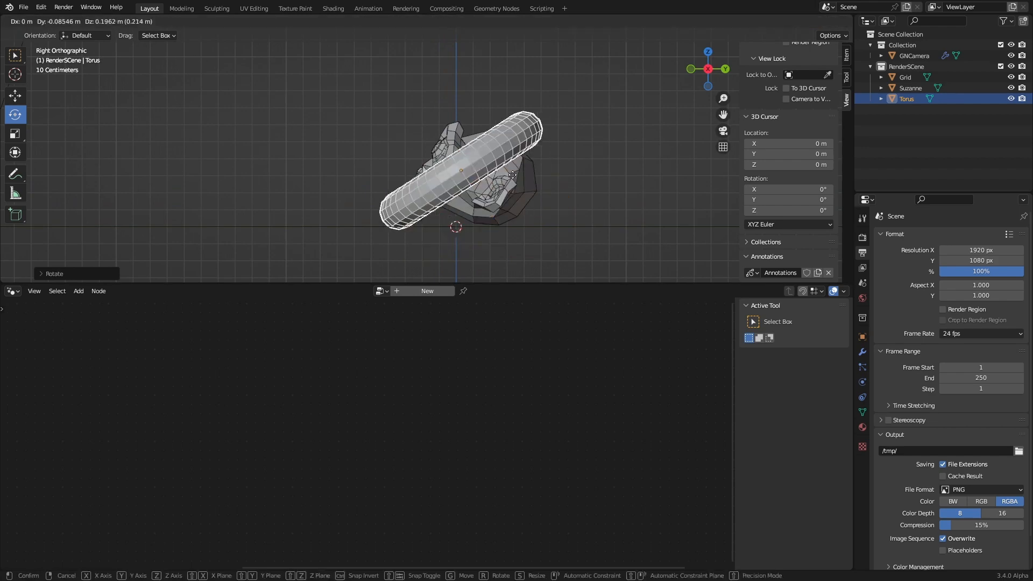
pyautogui.click(495, 108)
# Add a UV Sphere at the origin and scale it down to about the monkey head's size
pyautogui.scroll(-3, 495, 108)
pyautogui.moveTo(495, 110); pyautogui.dragTo(425, 156, button='middle')
pyautogui.scroll(4, 564, 166)
pyautogui.scroll(-5, 377, 162)
pyautogui.moveTo(371, 178); pyautogui.dragTo(321, 158, button='middle')
pyautogui.hotkey('shift', 'a')
pyautogui.moveTo(266, 157)
pyautogui.click(381, 191)
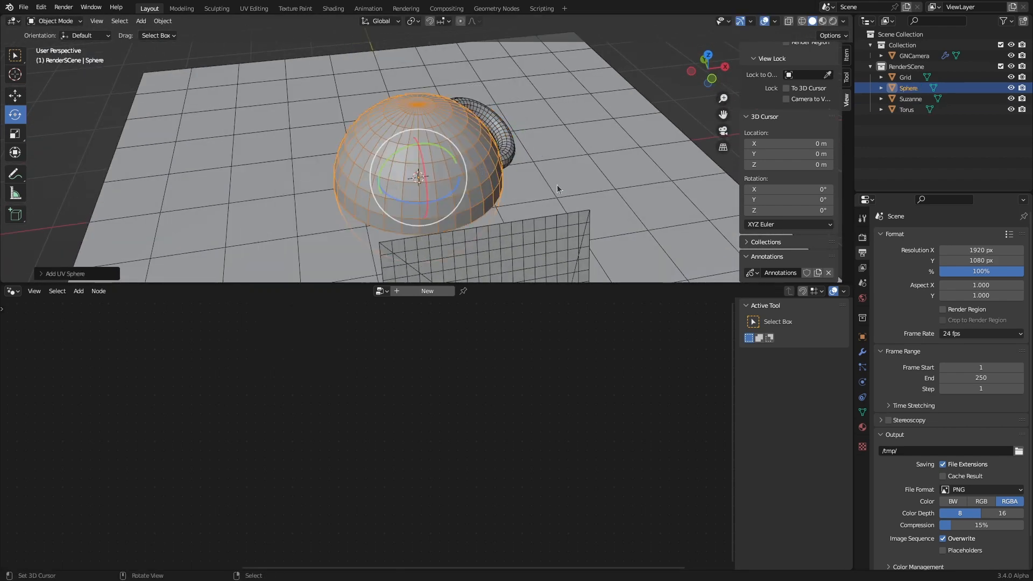
pyautogui.press('s')
pyautogui.click(456, 183)
# Move the sphere to the monkey head's other side, opposite the torus
pyautogui.press('KP_3')
pyautogui.moveTo(411, 173); pyautogui.dragTo(525, 189, button='middle')
pyautogui.press('g')
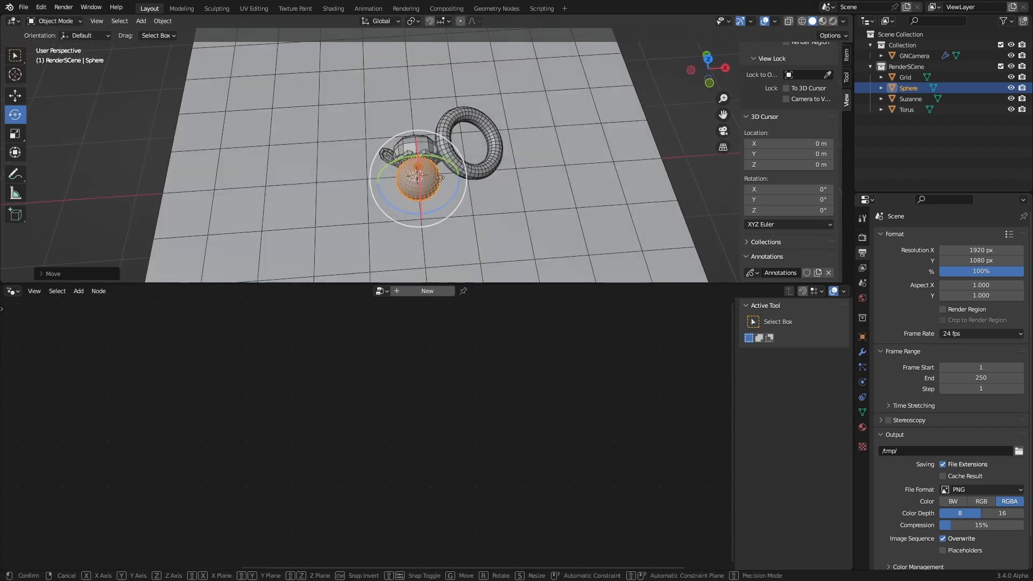
pyautogui.click(377, 115)
pyautogui.moveTo(377, 116); pyautogui.dragTo(414, 171, button='middle')
# Select GNCamera and fit its whole node tree in the node editor
pyautogui.click(517, 219)
pyautogui.press('Home')
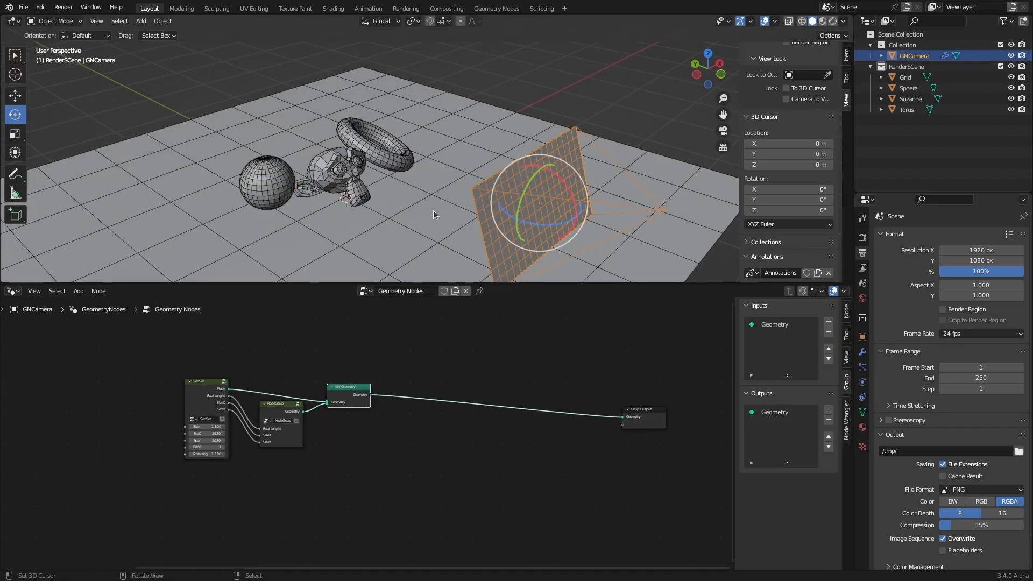
pyautogui.moveTo(434, 212); pyautogui.dragTo(427, 189, button='middle')
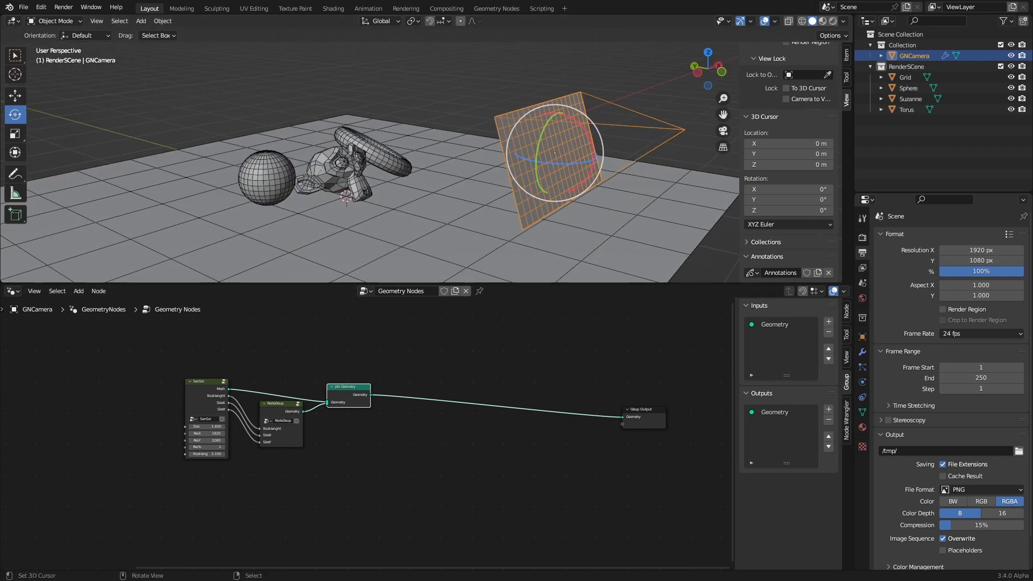
# Sketch a light source with rays bouncing off the meshes toward the sensor using Annotate, and remove the note layer
pyautogui.click(15, 173)
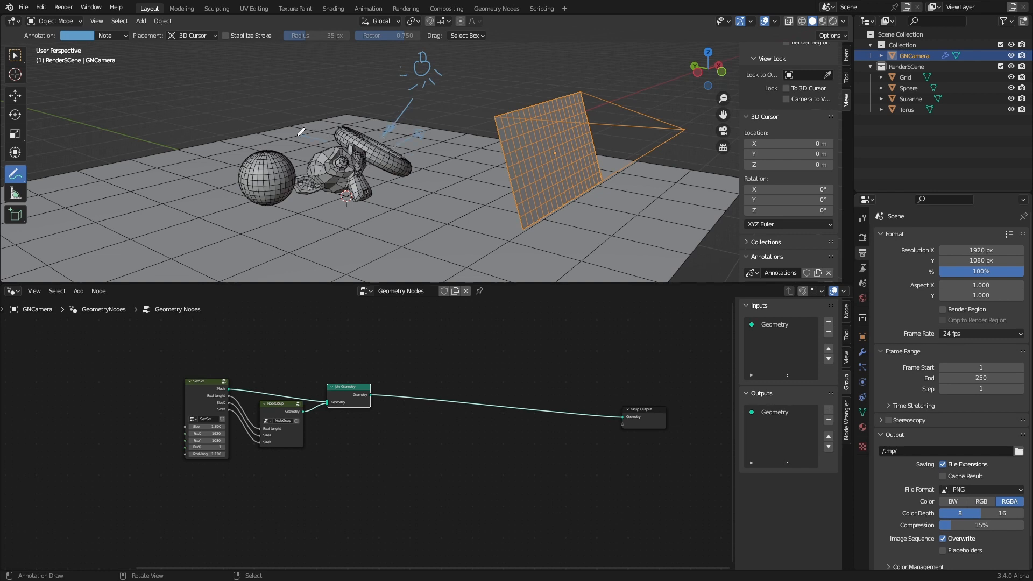
pyautogui.moveTo(413, 175); pyautogui.dragTo(489, 151)
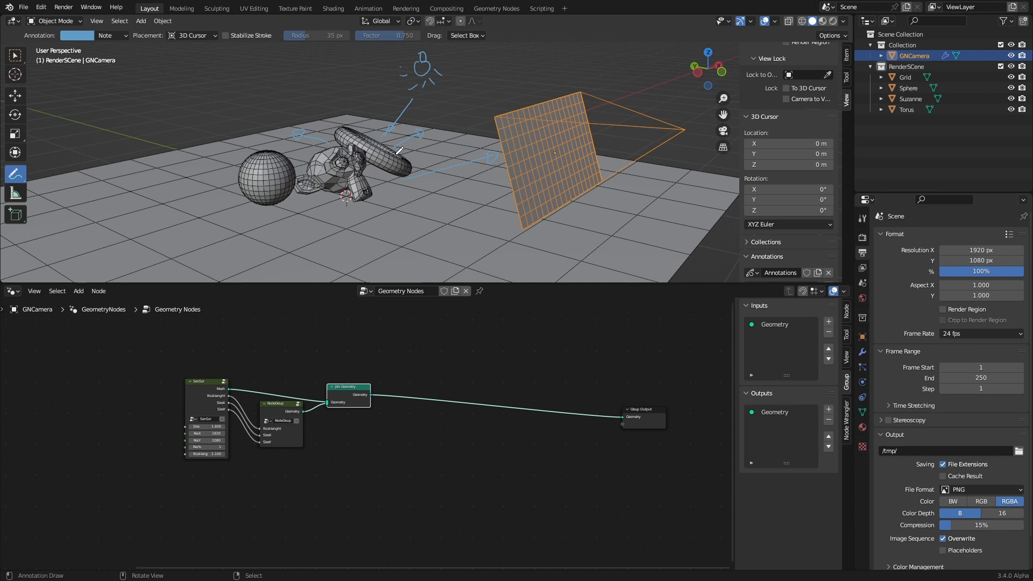
pyautogui.scroll(-4, 791, 226)
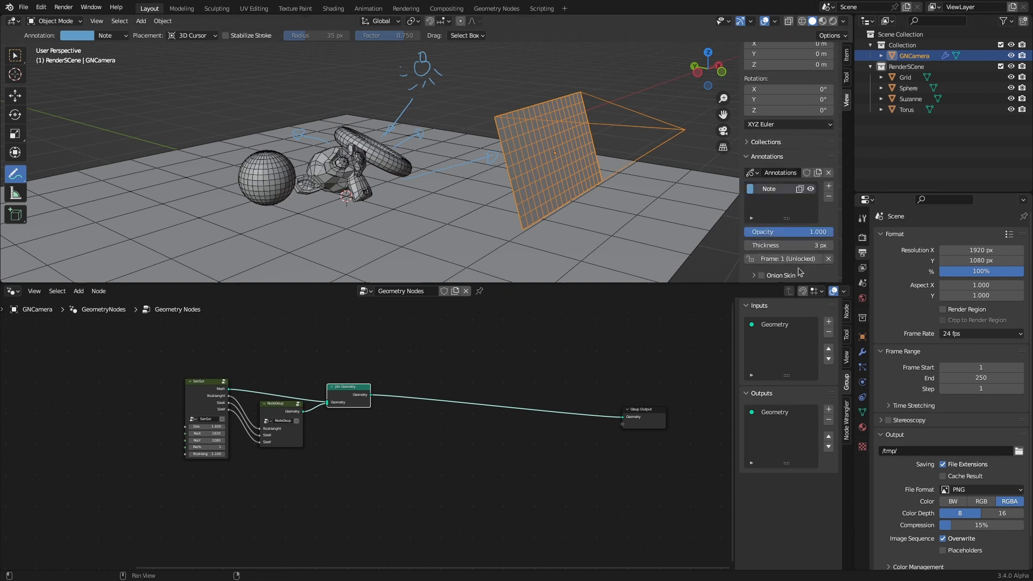
pyautogui.click(829, 207)
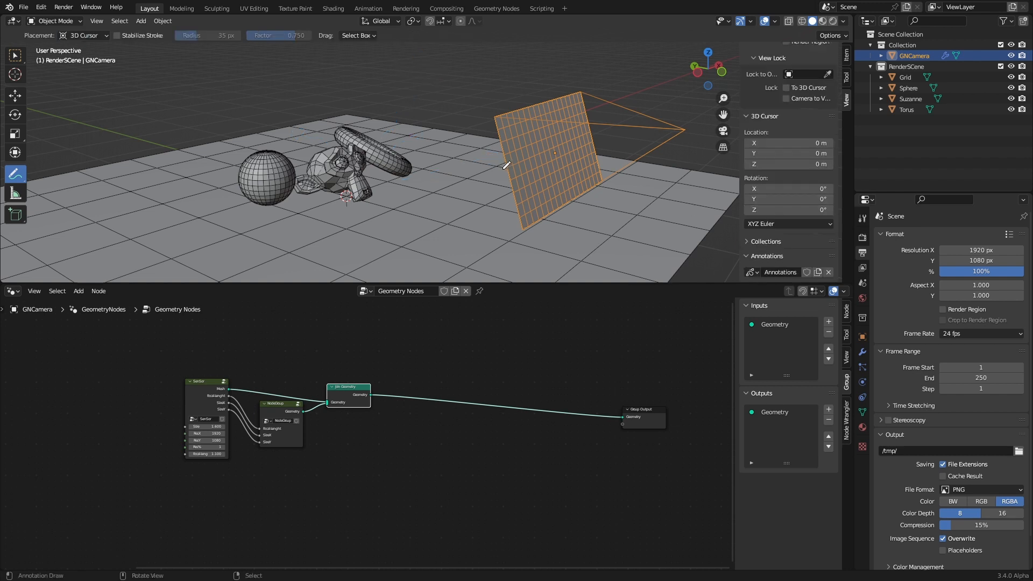
# Sketch a ray from the sensor to the monkey head and on to a sun above, and remove the note layer
pyautogui.moveTo(507, 165); pyautogui.dragTo(382, 192)
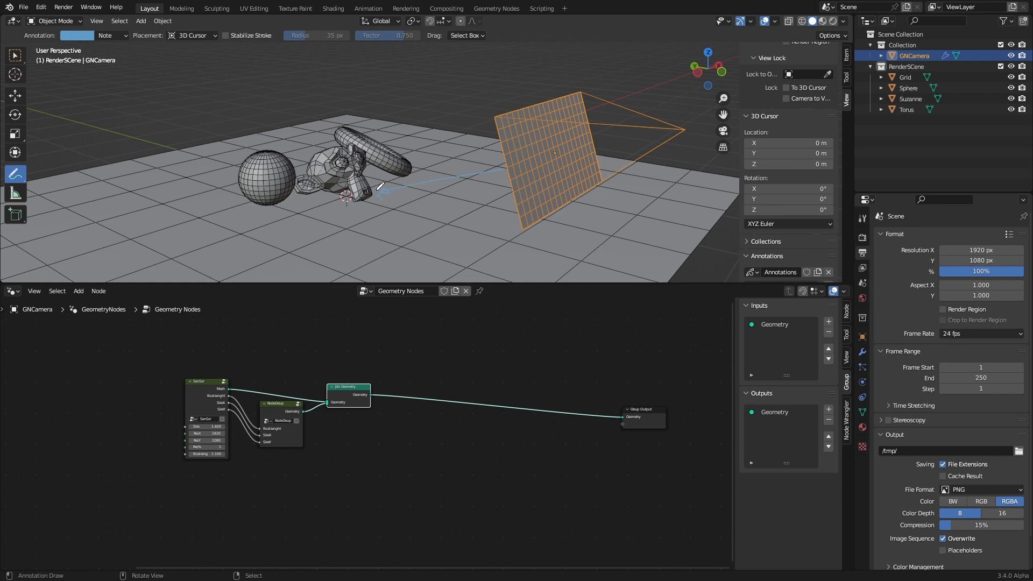
pyautogui.moveTo(410, 127); pyautogui.dragTo(419, 113)
pyautogui.moveTo(438, 70)
pyautogui.mouseDown()
pyautogui.moveTo(426, 74)
pyautogui.moveTo(437, 92)
pyautogui.moveTo(455, 71)
pyautogui.moveTo(404, 82)
pyautogui.moveTo(409, 100)
pyautogui.mouseUp()
pyautogui.scroll(-5, 788, 222)
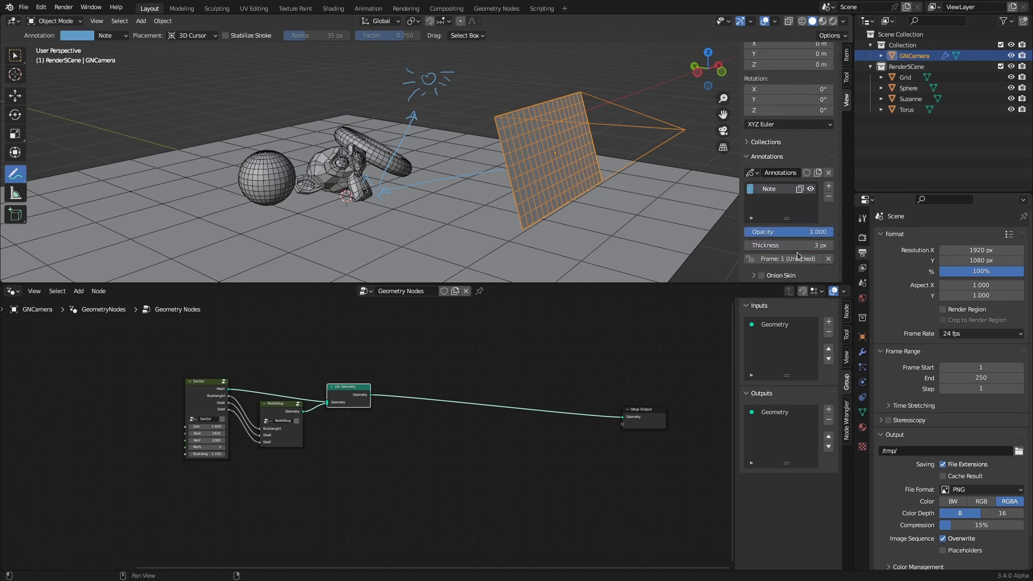
pyautogui.click(828, 202)
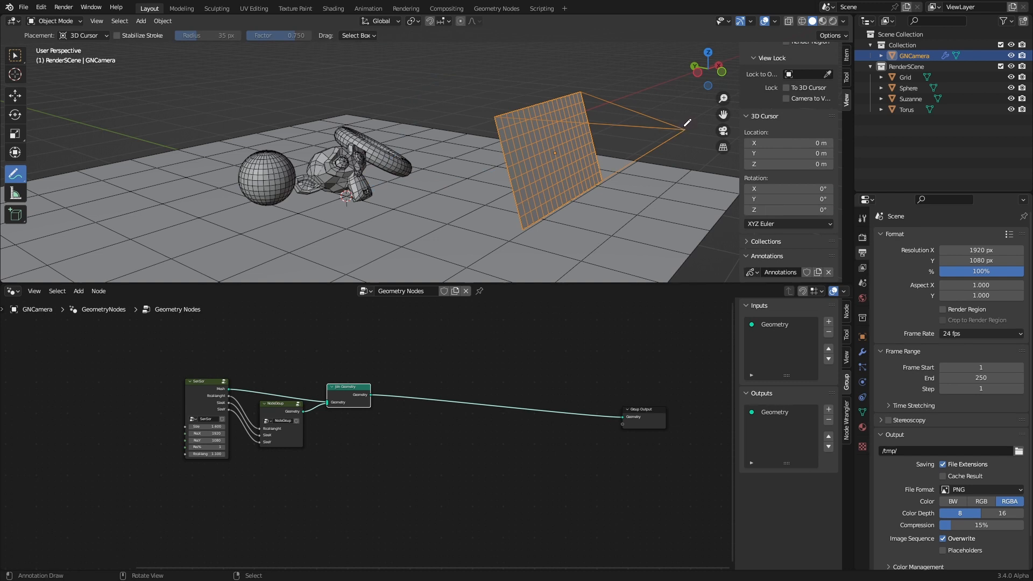
# Annotate three rays running from the camera's focal point through the sensor toward the scene, and circle one crossing on the sensor
pyautogui.moveTo(684, 126); pyautogui.dragTo(310, 107)
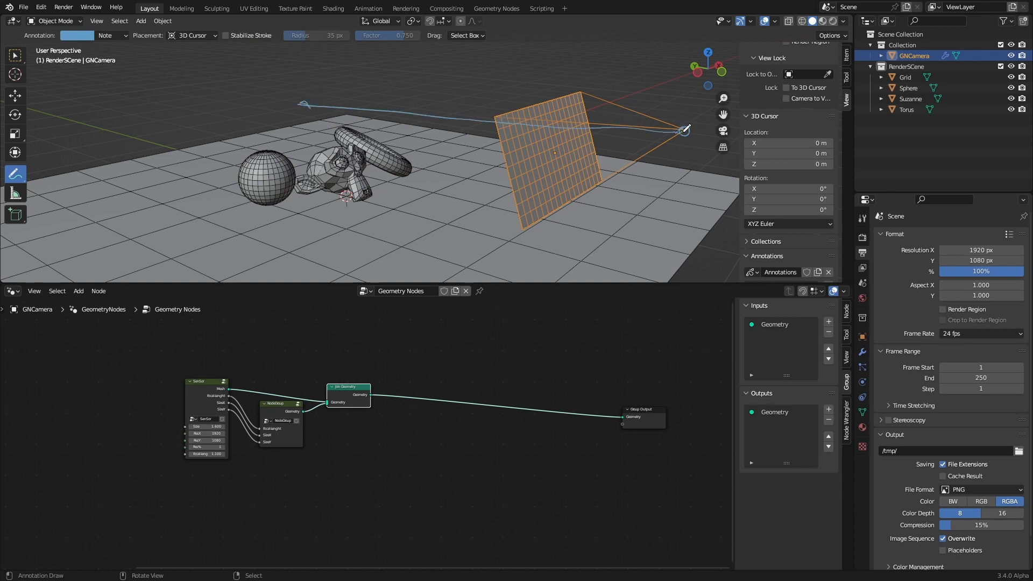
pyautogui.moveTo(684, 130); pyautogui.dragTo(353, 167)
pyautogui.moveTo(689, 130)
pyautogui.mouseDown()
pyautogui.moveTo(369, 231)
pyautogui.moveTo(367, 220)
pyautogui.mouseUp()
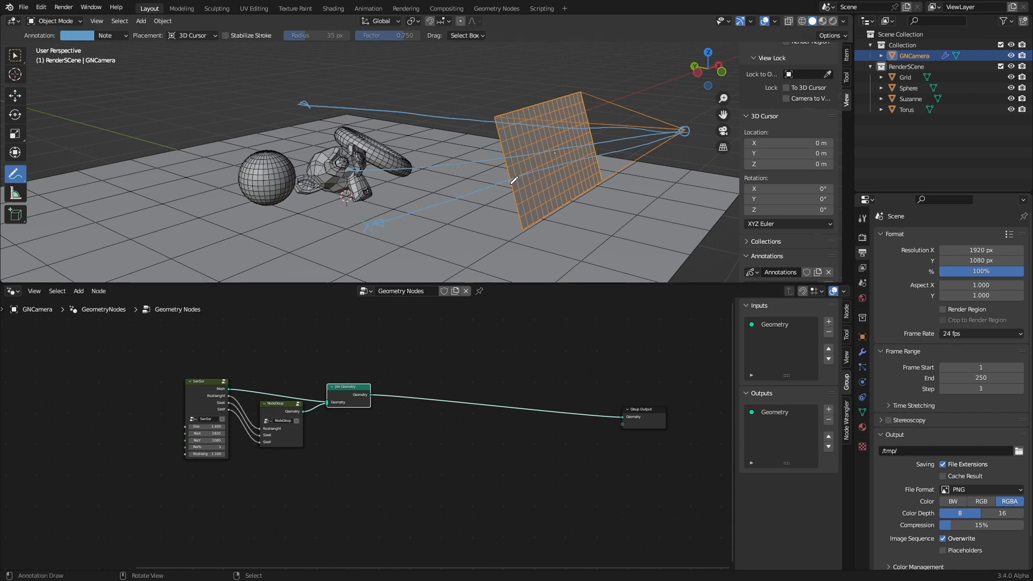
pyautogui.moveTo(514, 181); pyautogui.dragTo(509, 186)
# Add a Mesh to Points node between the Join Geometry and Group Output nodes
pyautogui.click(318, 348)
pyautogui.hotkey('shift', 'a')
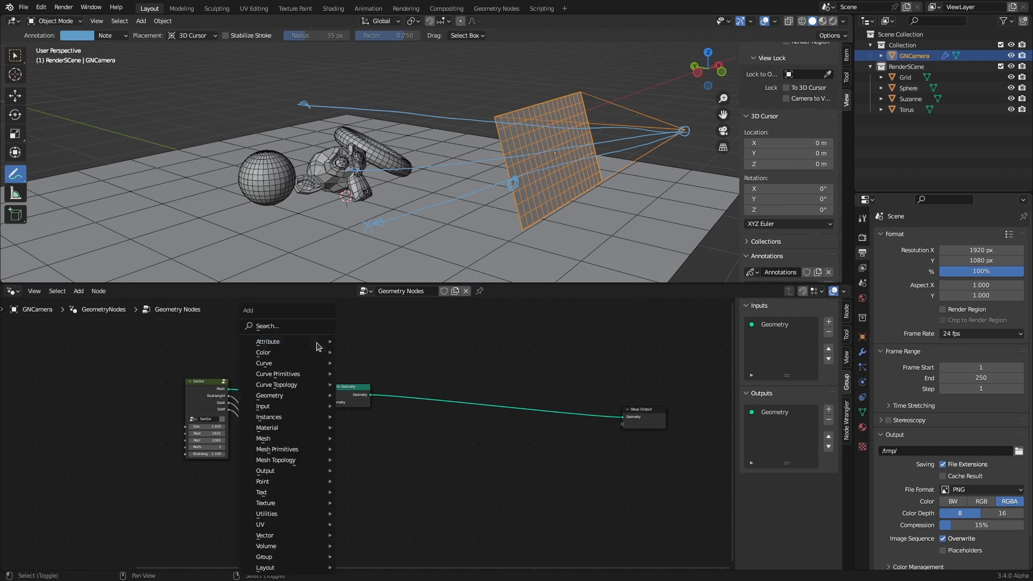
pyautogui.click(302, 326)
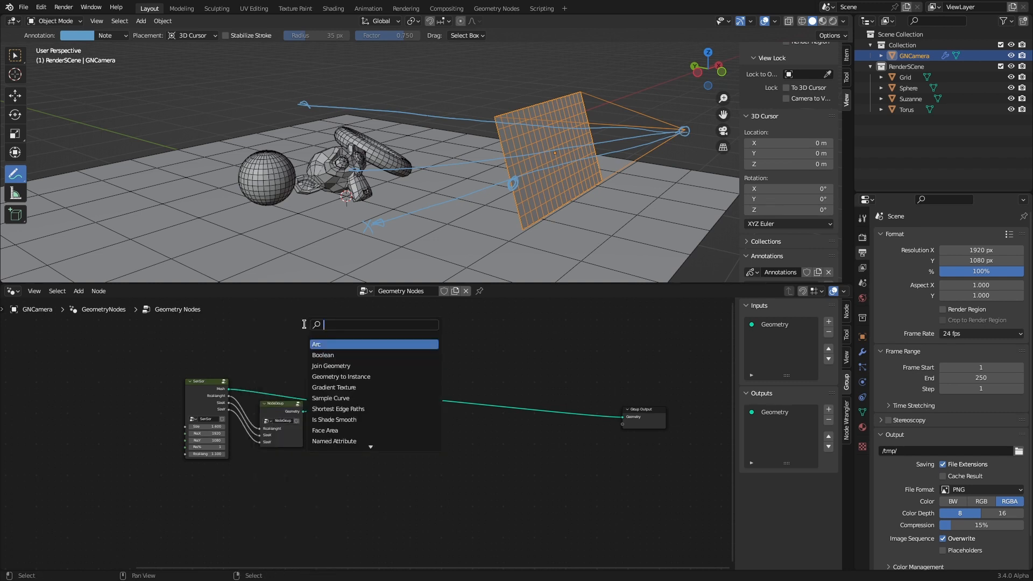
pyautogui.write('poin')
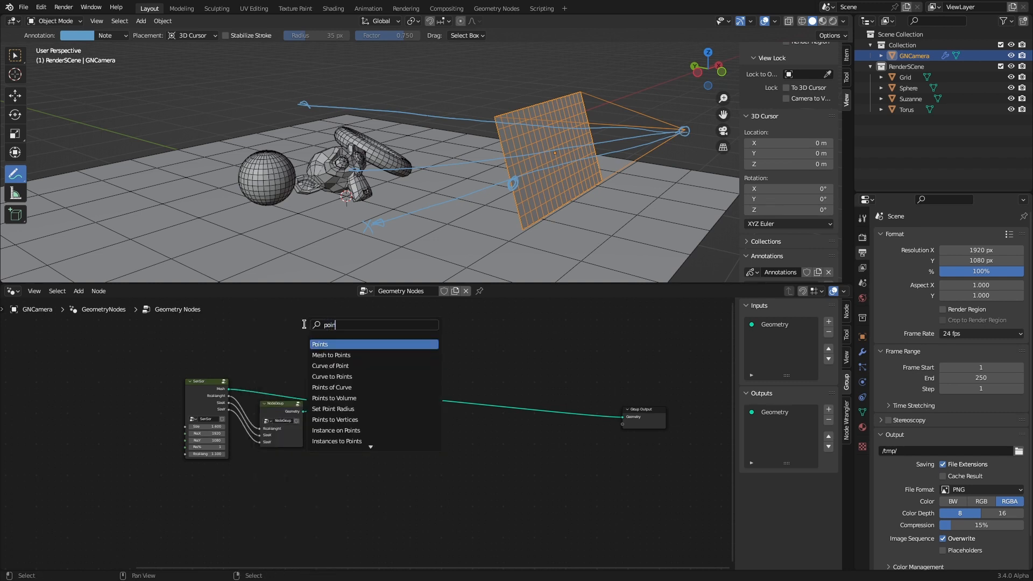
pyautogui.click(336, 357)
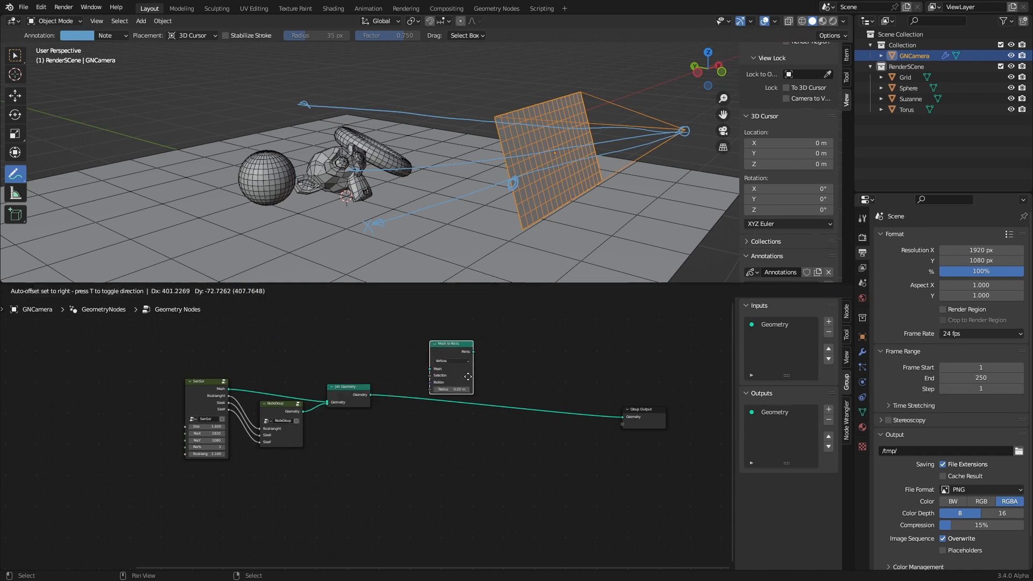
pyautogui.click(466, 400)
# Add a second Join Geometry node near the Group Output
pyautogui.scroll(4, 467, 400)
pyautogui.hotkey('shift', 'a')
pyautogui.write('join')
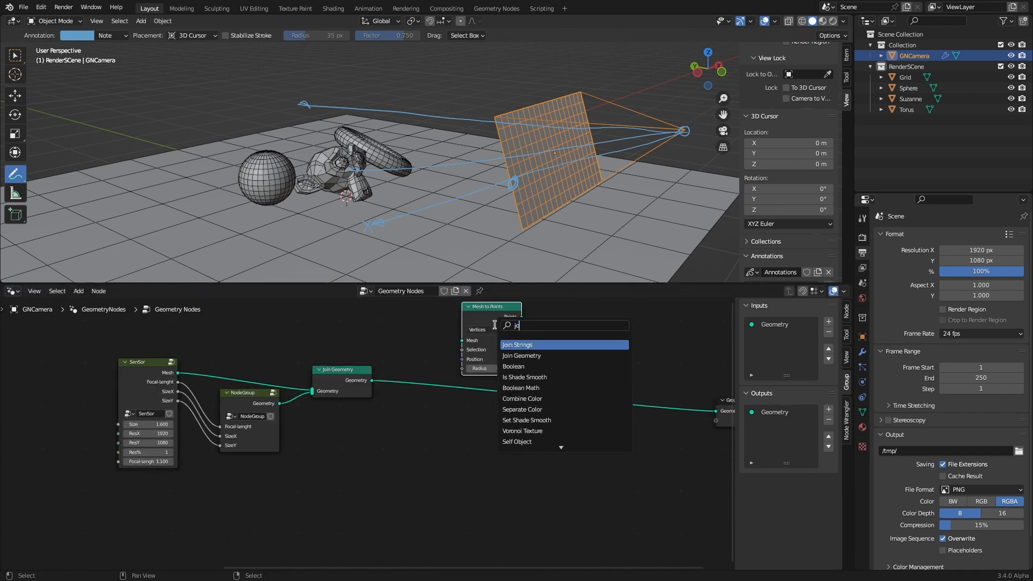
pyautogui.click(503, 347)
pyautogui.click(663, 399)
# Combine the Mesh to Points output and the first Join Geometry in the second Join Geometry, and link it to the Group Output
pyautogui.moveTo(498, 318); pyautogui.dragTo(515, 438)
pyautogui.moveTo(539, 436); pyautogui.dragTo(610, 374)
pyautogui.moveTo(669, 364); pyautogui.dragTo(710, 413)
pyautogui.moveTo(359, 380); pyautogui.dragTo(597, 375)
pyautogui.moveTo(358, 429); pyautogui.dragTo(412, 411, button='middle')
# Feed the Mesh to Points node from the SenSor group's Mesh output
pyautogui.moveTo(415, 362); pyautogui.dragTo(522, 440)
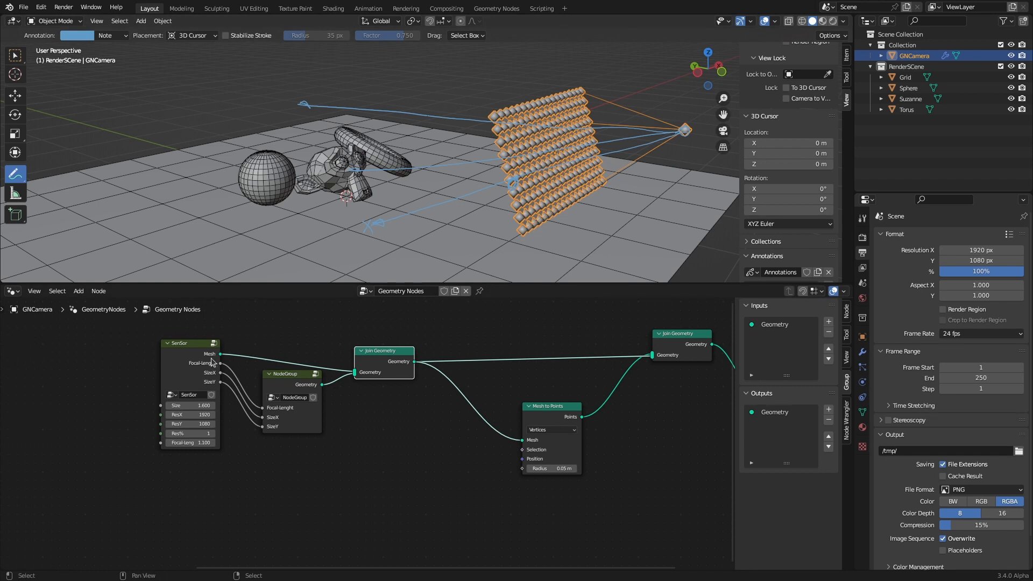
pyautogui.moveTo(221, 356)
pyautogui.moveTo(220, 354); pyautogui.dragTo(520, 447)
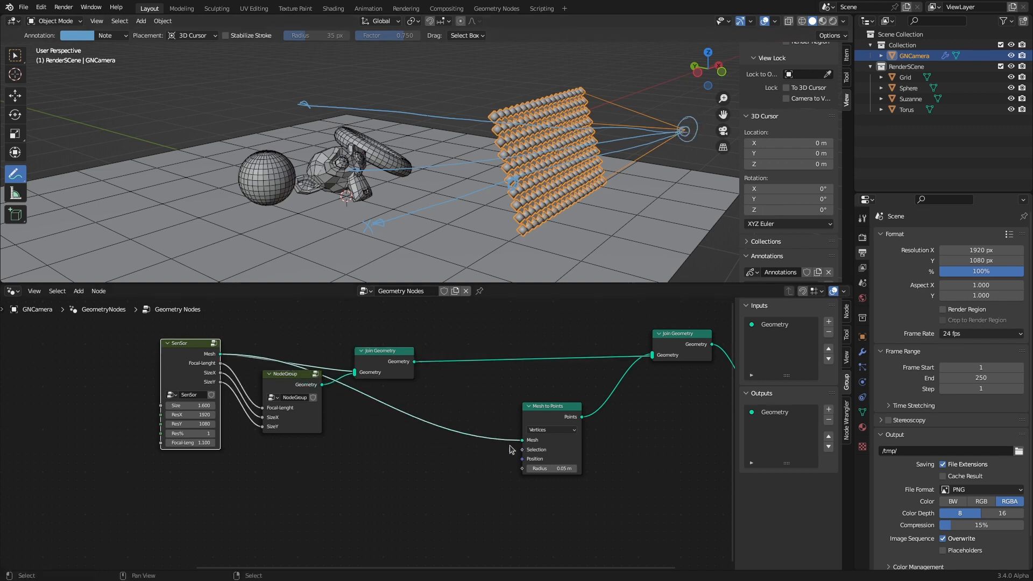
# Set the Mesh to Points radius to 0.01 m and its mode to Faces
pyautogui.click(566, 469)
pyautogui.press('BackSpace')
pyautogui.press('Return')
pyautogui.click(557, 431)
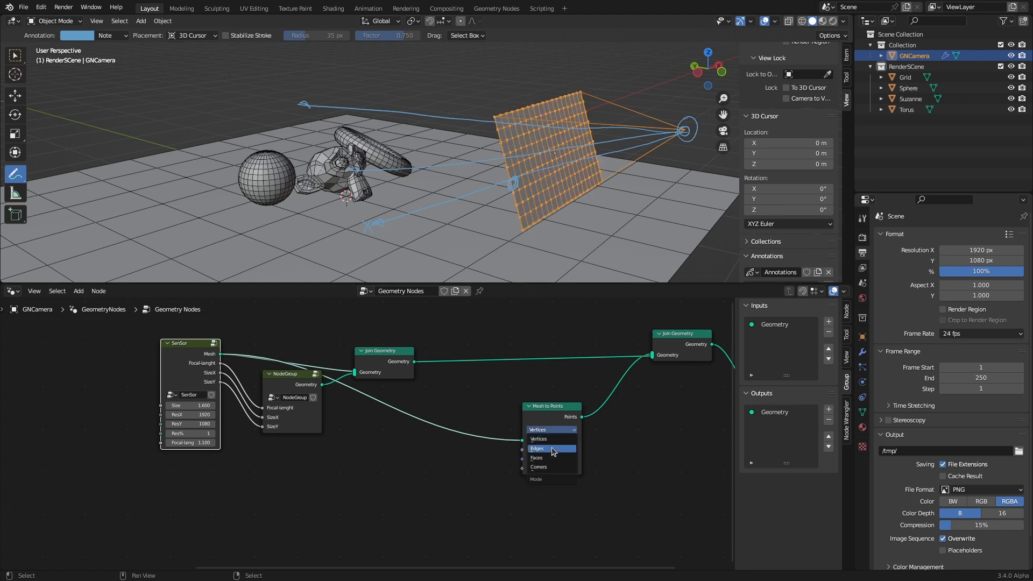
pyautogui.click(547, 462)
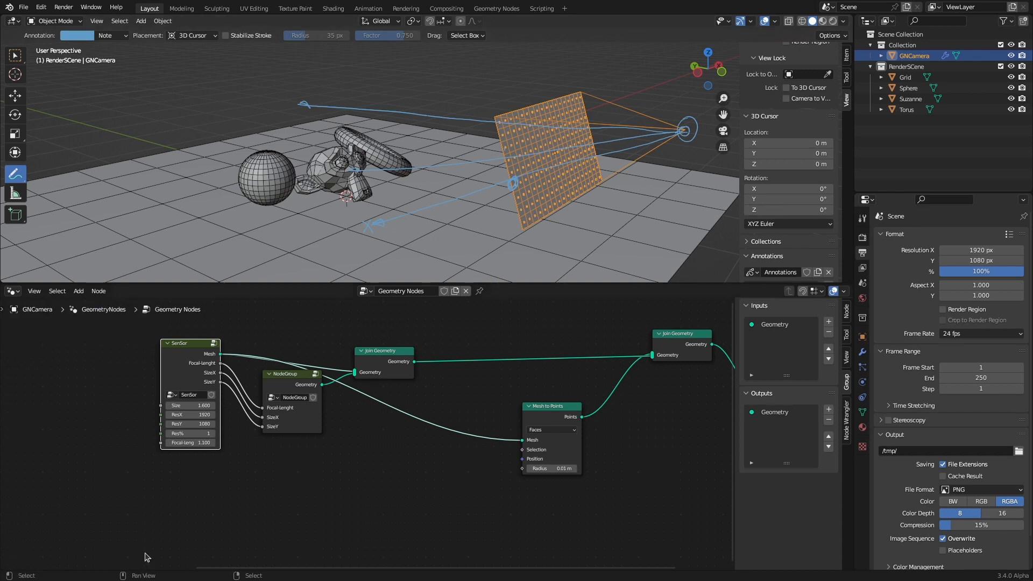
# Add a Raycast node below the first Join Geometry node
pyautogui.click(393, 484)
pyautogui.hotkey('shift', 'a')
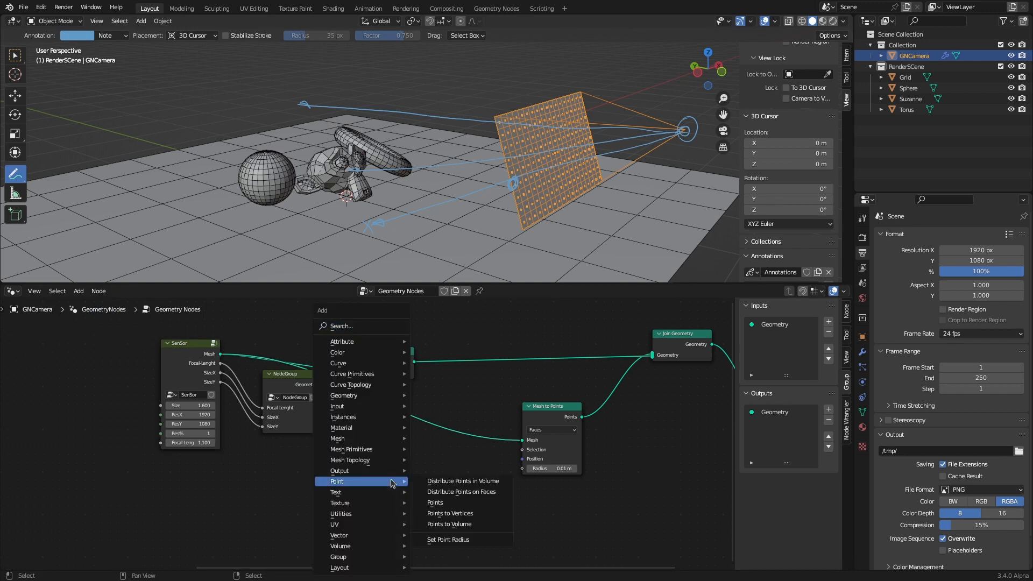
pyautogui.write('ray')
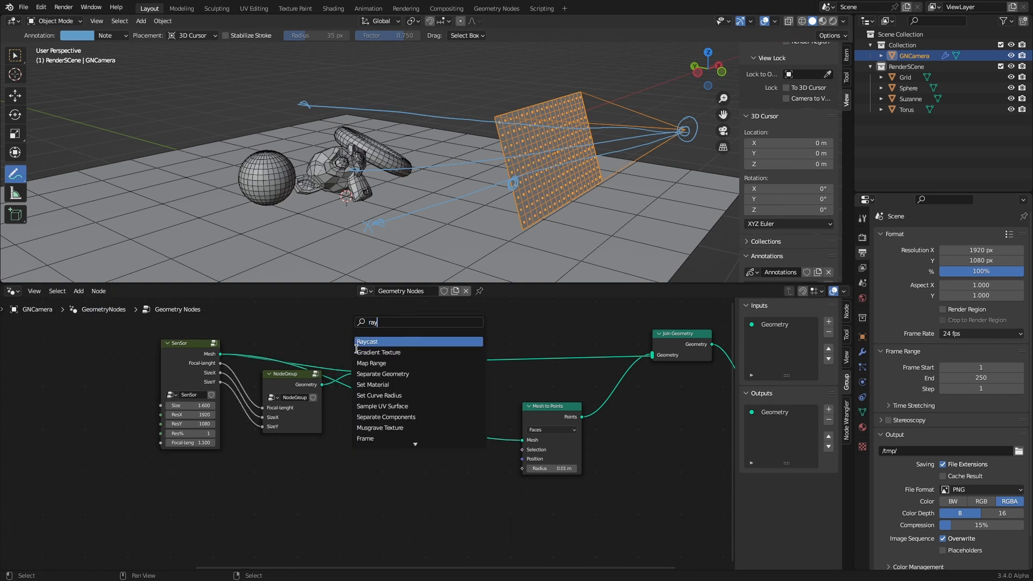
pyautogui.click(367, 353)
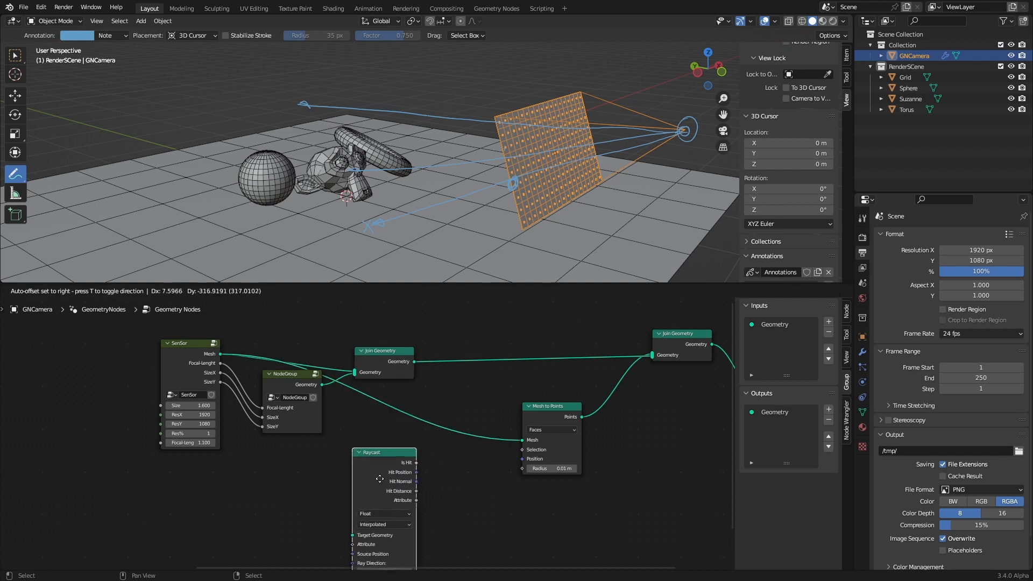
pyautogui.click(434, 503)
pyautogui.moveTo(446, 496); pyautogui.dragTo(446, 417, button='middle')
pyautogui.scroll(3, 446, 418)
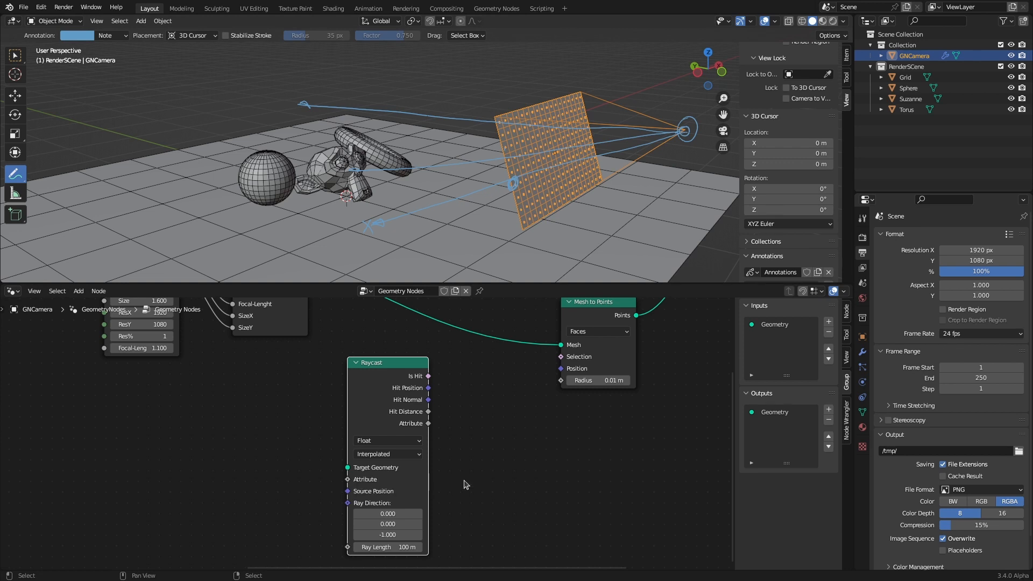
pyautogui.scroll(-2, 474, 467)
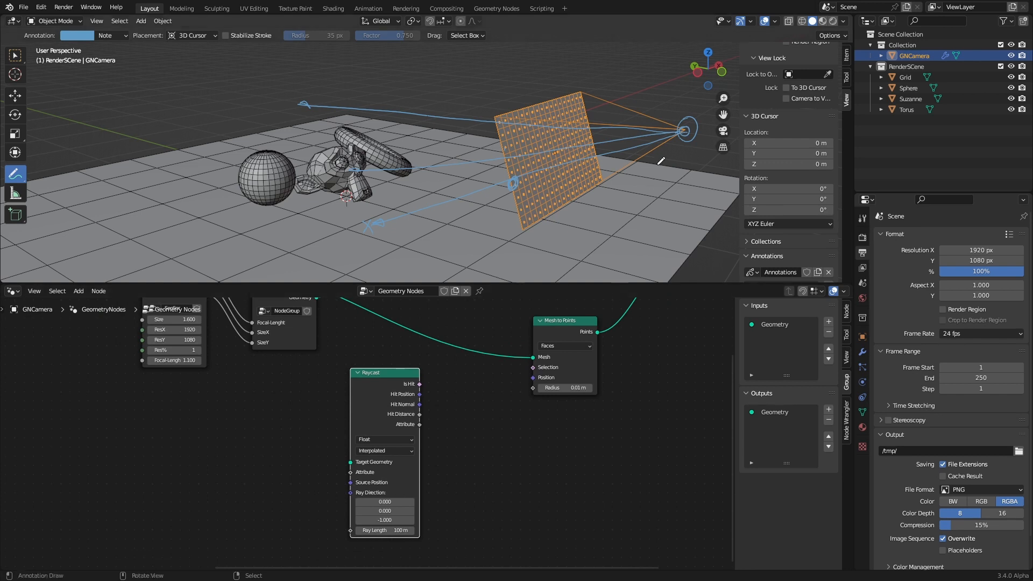
# Open the frustum NodeGroup and link its uppermost Combine XYZ's Vector to a new Group Output socket
pyautogui.moveTo(462, 433); pyautogui.dragTo(463, 480, button='middle')
pyautogui.moveTo(275, 369); pyautogui.dragTo(260, 375)
pyautogui.moveTo(289, 375); pyautogui.dragTo(234, 377, button='middle')
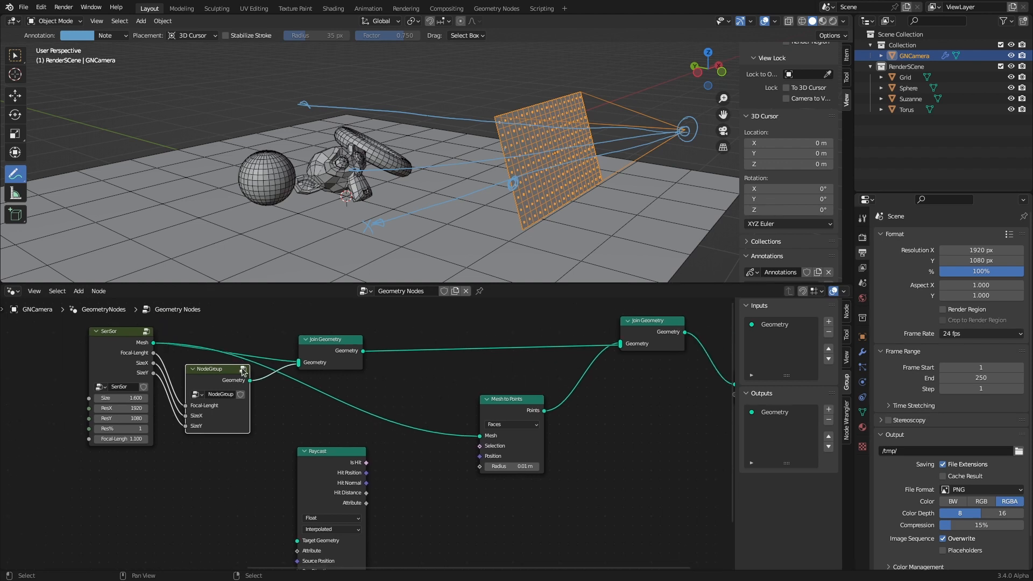
pyautogui.click(243, 370)
pyautogui.scroll(-10, 358, 401)
pyautogui.moveTo(316, 386); pyautogui.dragTo(314, 429, button='middle')
pyautogui.scroll(5, 306, 423)
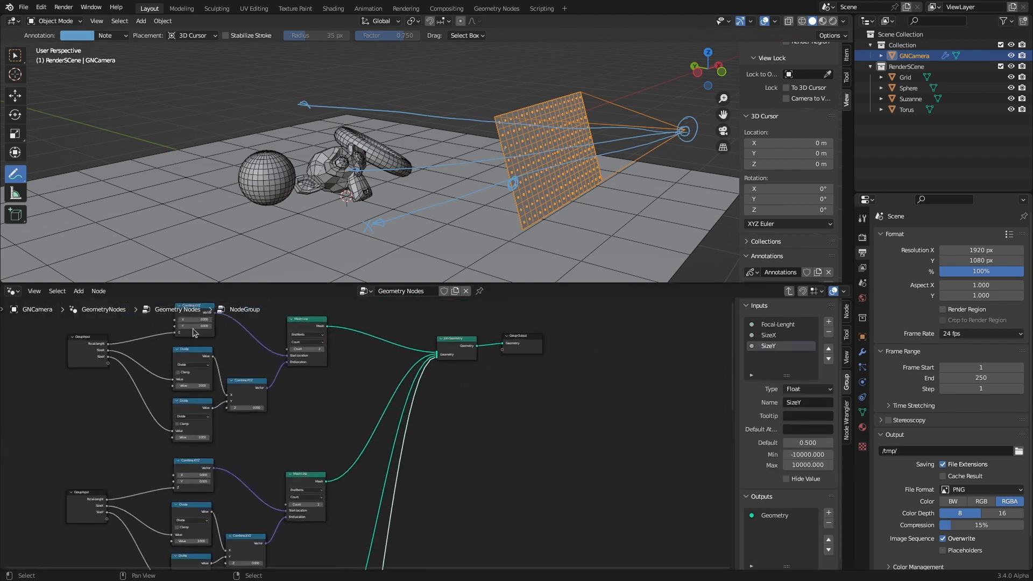
pyautogui.moveTo(194, 333); pyautogui.dragTo(195, 382, button='middle')
pyautogui.click(195, 356)
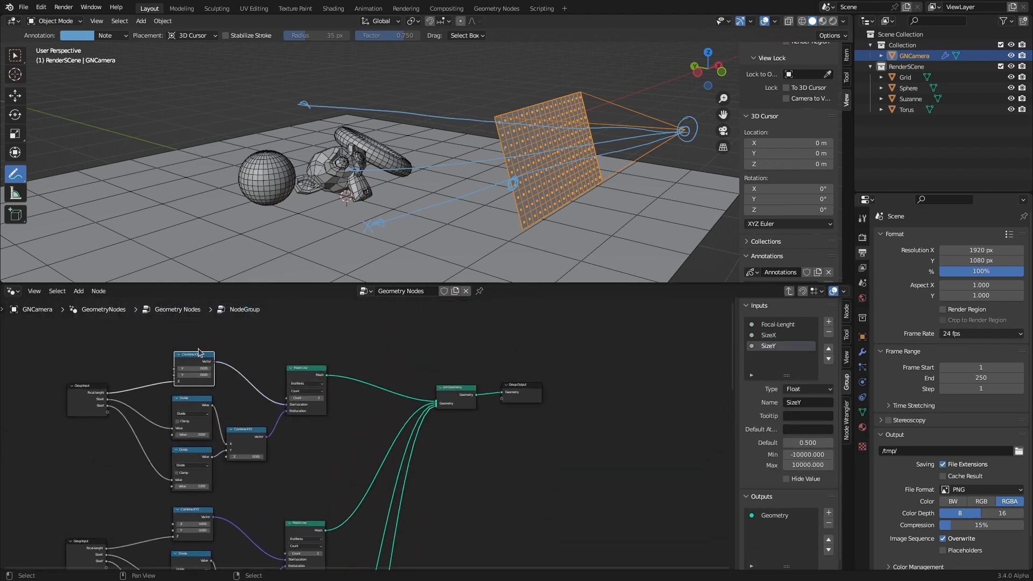
pyautogui.moveTo(215, 362); pyautogui.dragTo(502, 405)
# Rename the new vector output to Focal-Point and return to the parent node tree
pyautogui.doubleClick(772, 526)
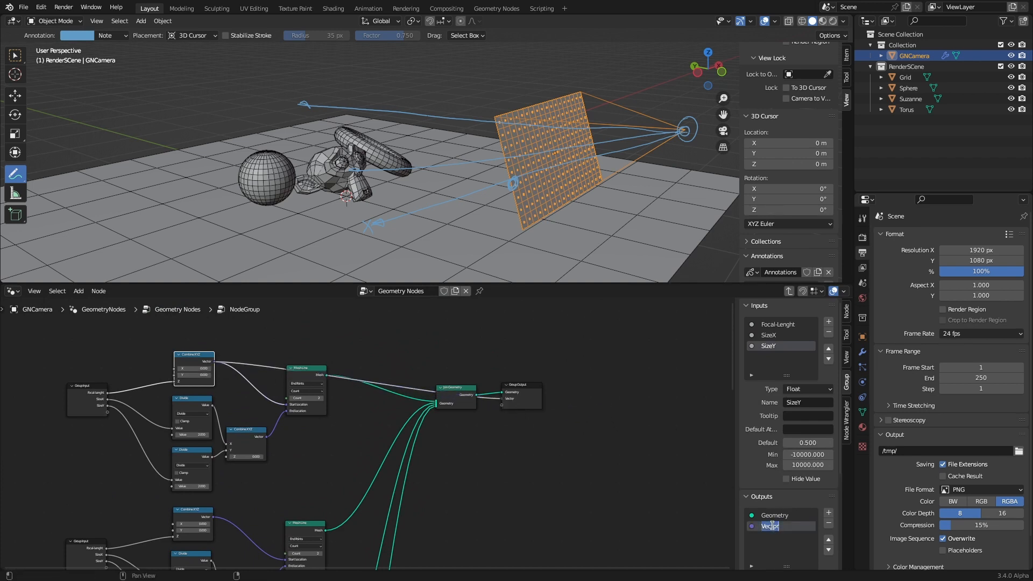
pyautogui.write('Focal-Point')
pyautogui.press('Return')
pyautogui.click(788, 290)
# Shift the Raycast node aside and link NodeGroup's Focal-Point output to its Source Position
pyautogui.scroll(4, 561, 439)
pyautogui.moveTo(606, 455); pyautogui.dragTo(634, 432, button='middle')
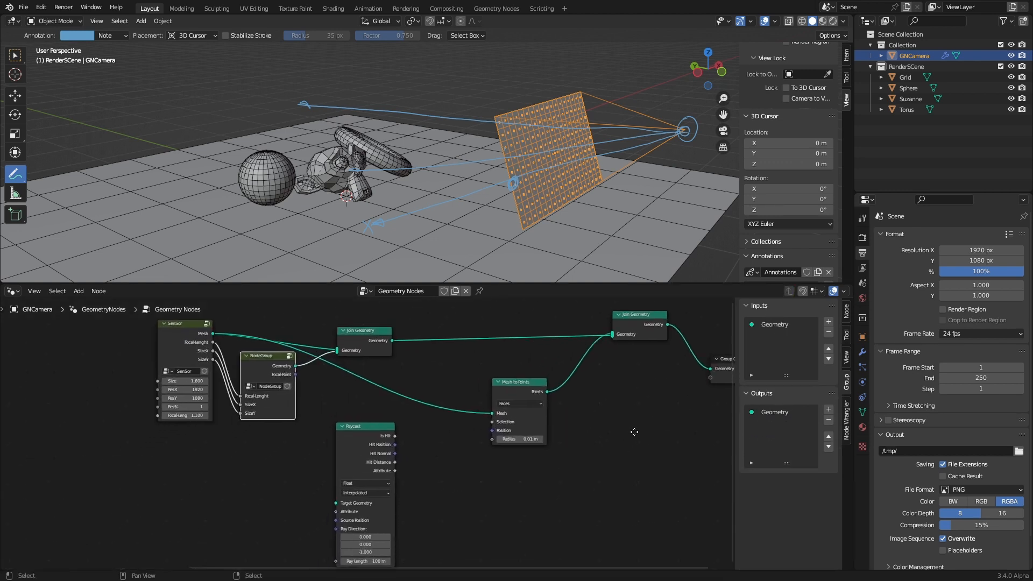
pyautogui.moveTo(354, 442); pyautogui.dragTo(413, 449)
pyautogui.moveTo(296, 375); pyautogui.dragTo(395, 528)
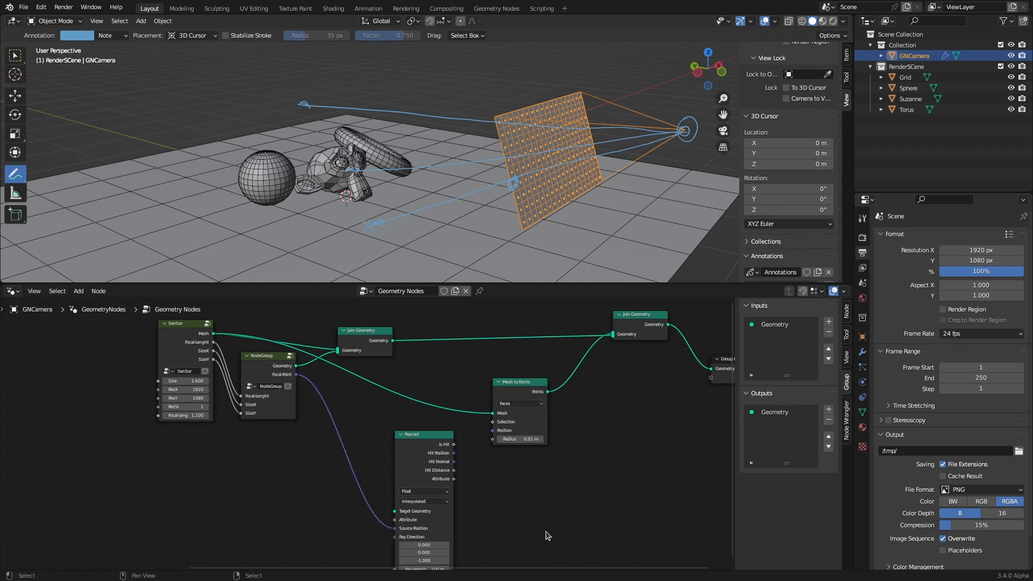
# Circle the test meshes with an annotation, and link a RenderSCene Collection Info node set to Relative to Raycast's Target Geometry
pyautogui.moveTo(520, 521); pyautogui.dragTo(519, 478, button='middle')
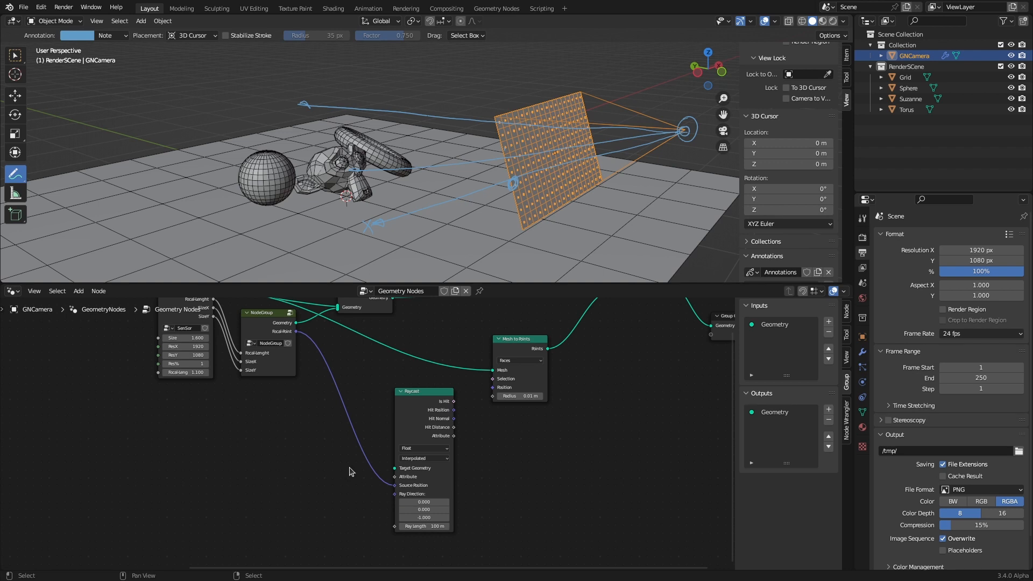
pyautogui.moveTo(323, 92)
pyautogui.mouseDown()
pyautogui.moveTo(217, 141)
pyautogui.moveTo(414, 125)
pyautogui.moveTo(337, 97)
pyautogui.mouseUp()
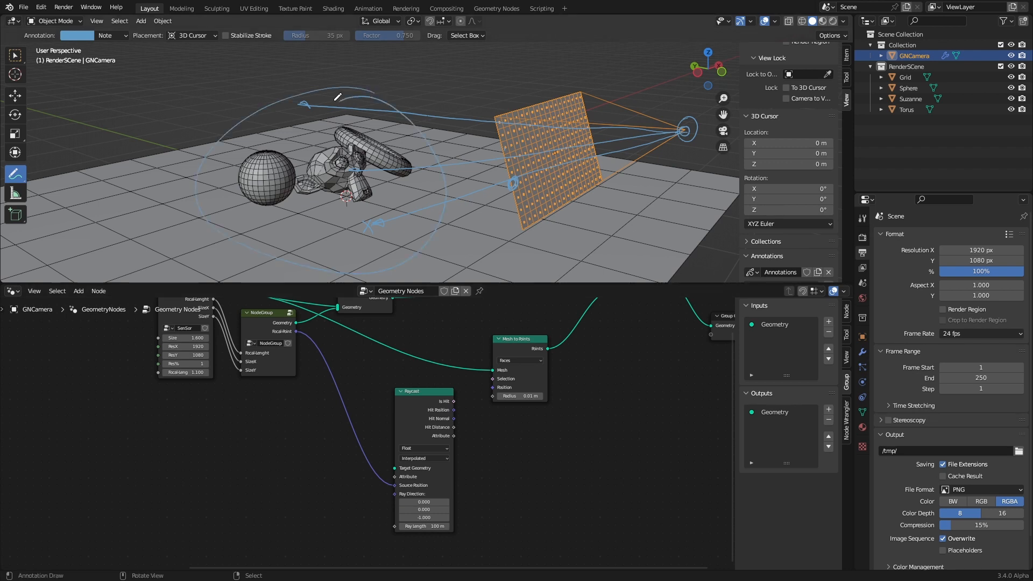
pyautogui.click(907, 67)
pyautogui.moveTo(908, 66); pyautogui.dragTo(178, 509)
pyautogui.moveTo(214, 477); pyautogui.dragTo(404, 429)
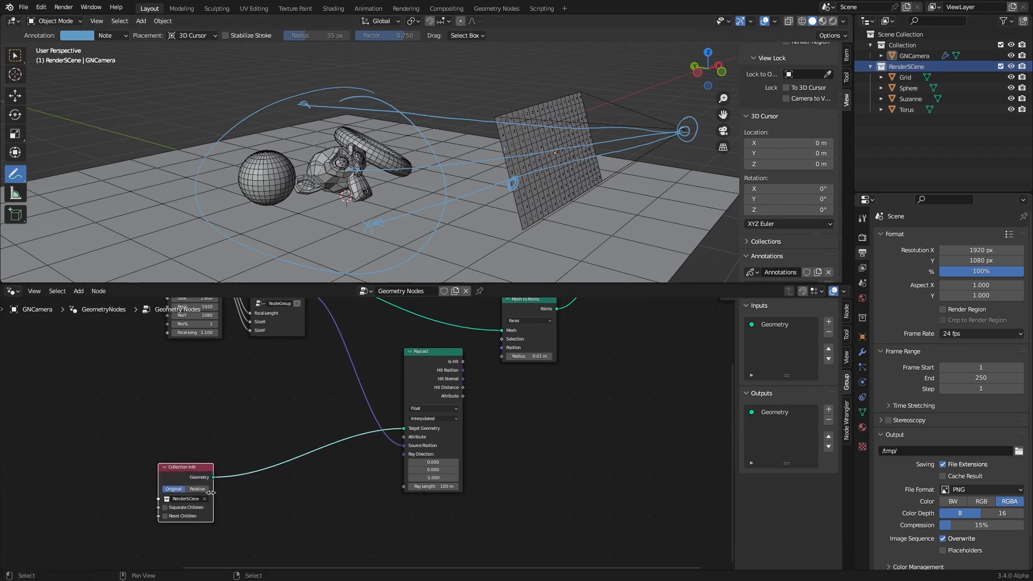
pyautogui.click(200, 489)
pyautogui.moveTo(199, 474); pyautogui.dragTo(215, 437)
pyautogui.click(285, 490)
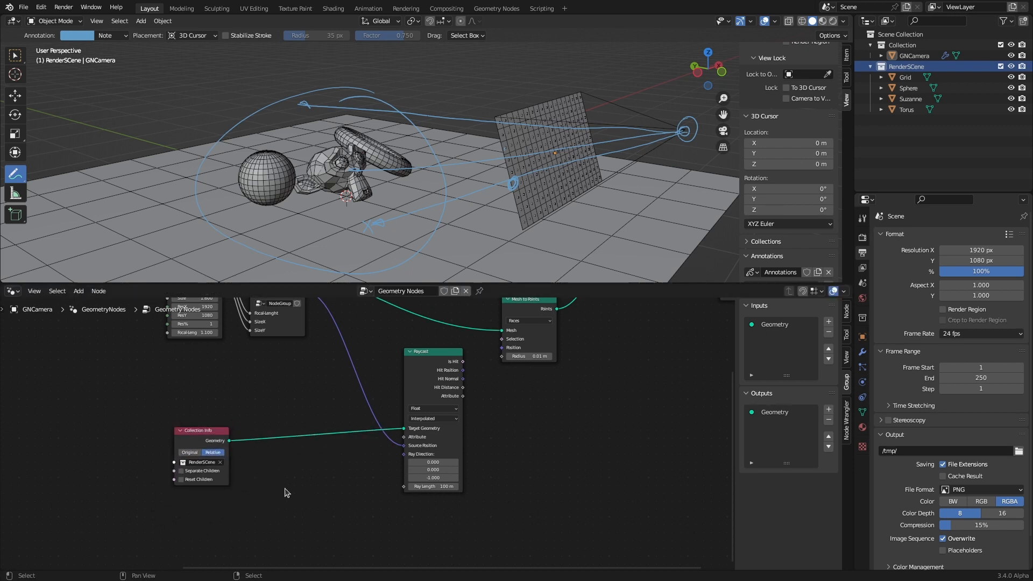
# Annotate circles around a point near the sensor's upper corner and around the camera's focal point
pyautogui.scroll(2, 487, 452)
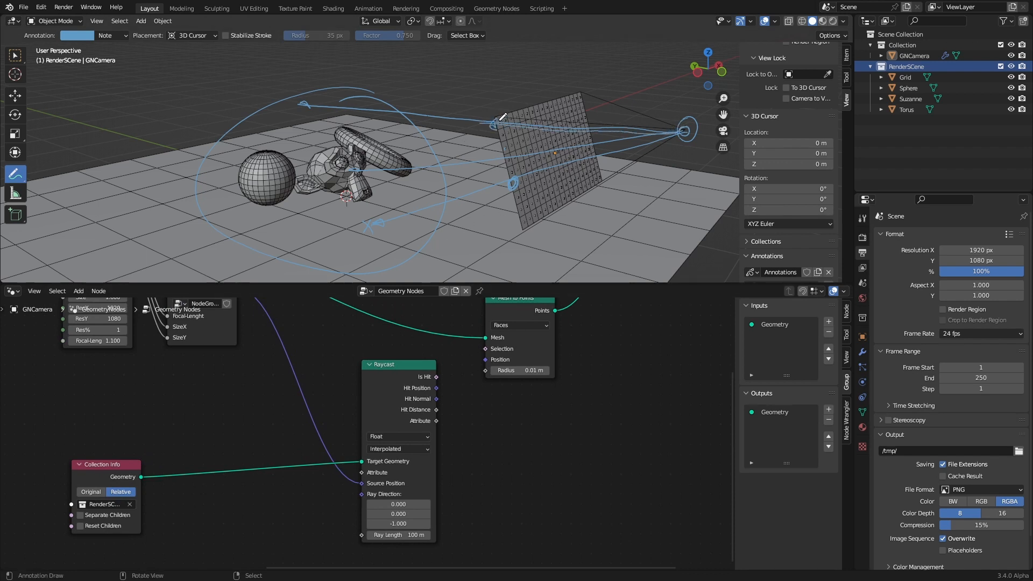
pyautogui.moveTo(500, 118); pyautogui.dragTo(499, 117)
pyautogui.moveTo(692, 117)
pyautogui.mouseDown()
pyautogui.moveTo(684, 137)
pyautogui.moveTo(658, 138)
pyautogui.mouseUp()
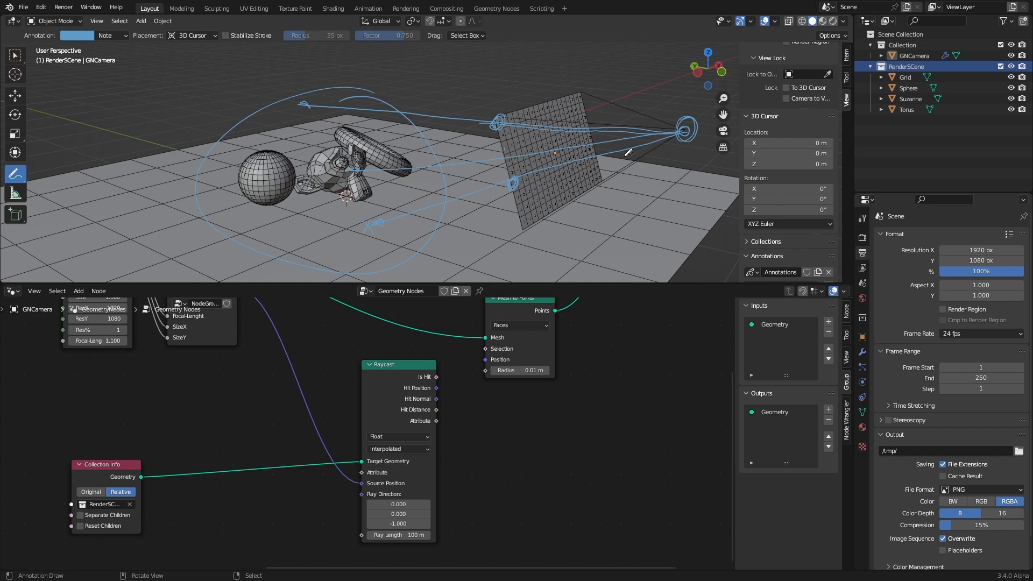
# Annotate an arrow on the ray near the sensor, and add a Position node beside the Collection Info node
pyautogui.moveTo(576, 122)
pyautogui.mouseDown()
pyautogui.moveTo(569, 134)
pyautogui.moveTo(555, 129)
pyautogui.mouseUp()
pyautogui.scroll(-2, 248, 411)
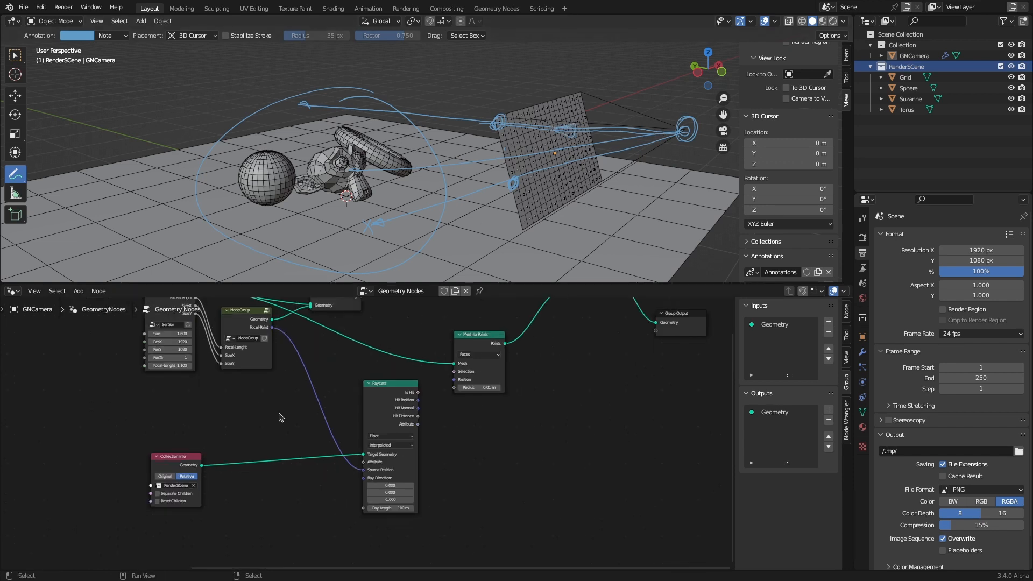
pyautogui.moveTo(281, 414); pyautogui.dragTo(285, 409, button='middle')
pyautogui.hotkey('shift', 'a')
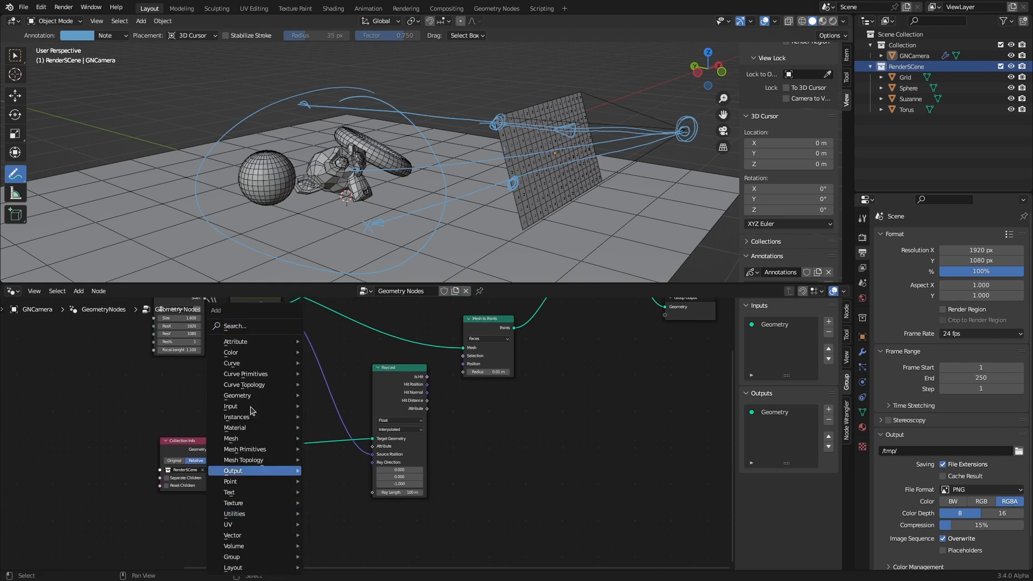
pyautogui.click(247, 327)
pyautogui.write('posi')
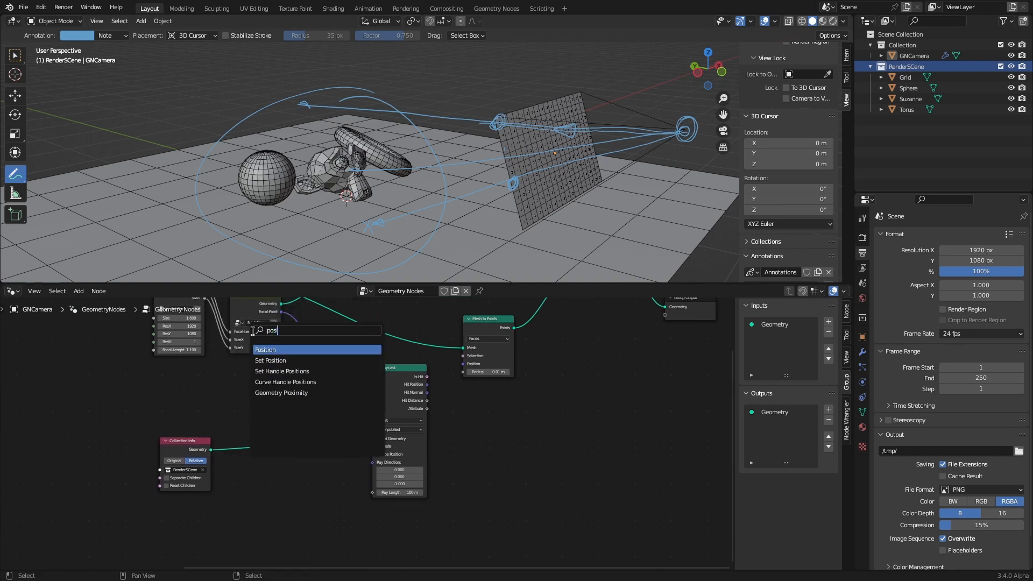
pyautogui.click(258, 348)
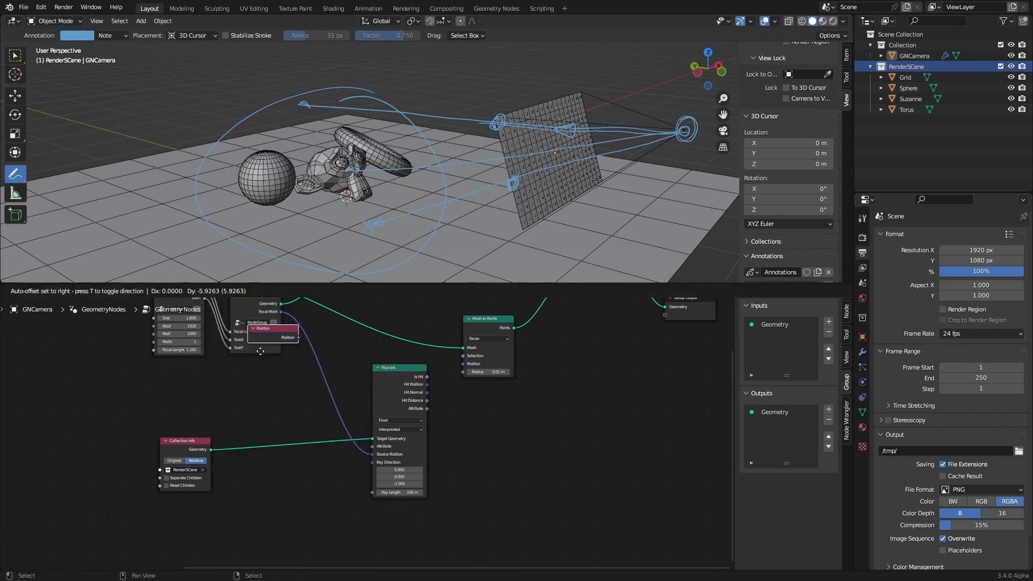
pyautogui.click(265, 500)
# Add a Vector Math node between the Position and Raycast nodes
pyautogui.hotkey('shift', 'a')
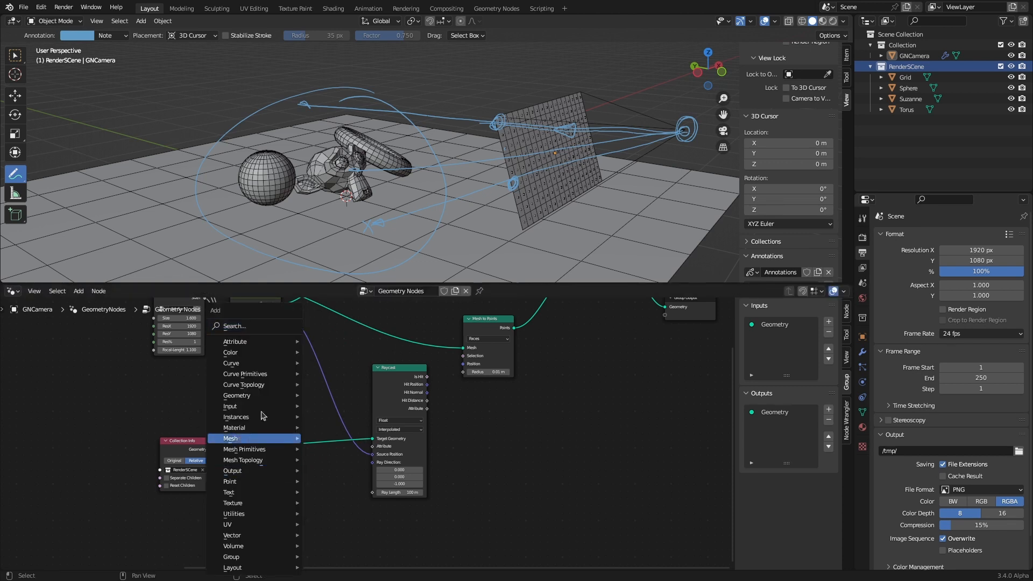
pyautogui.click(246, 328)
pyautogui.write('vector')
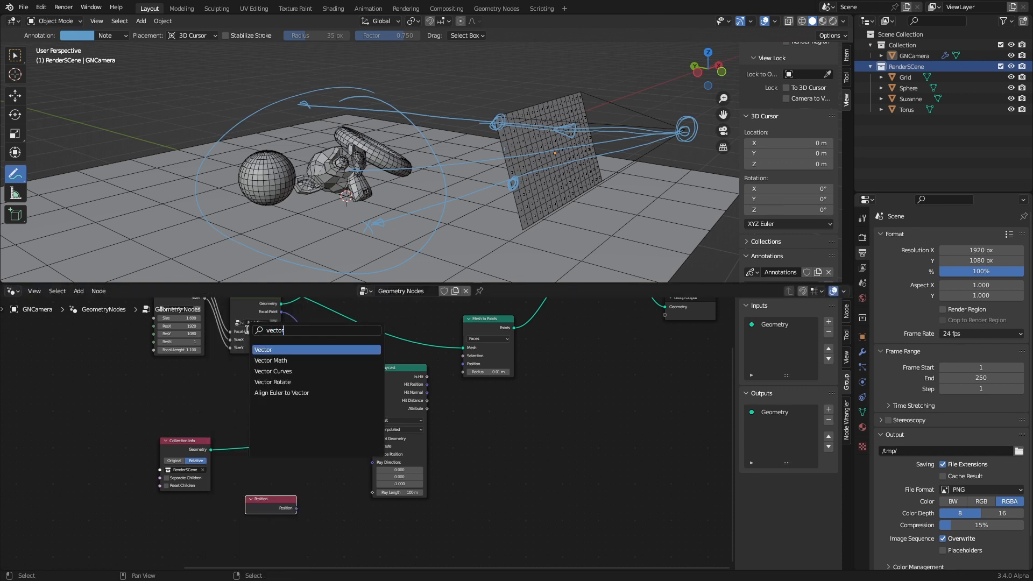
pyautogui.click(293, 360)
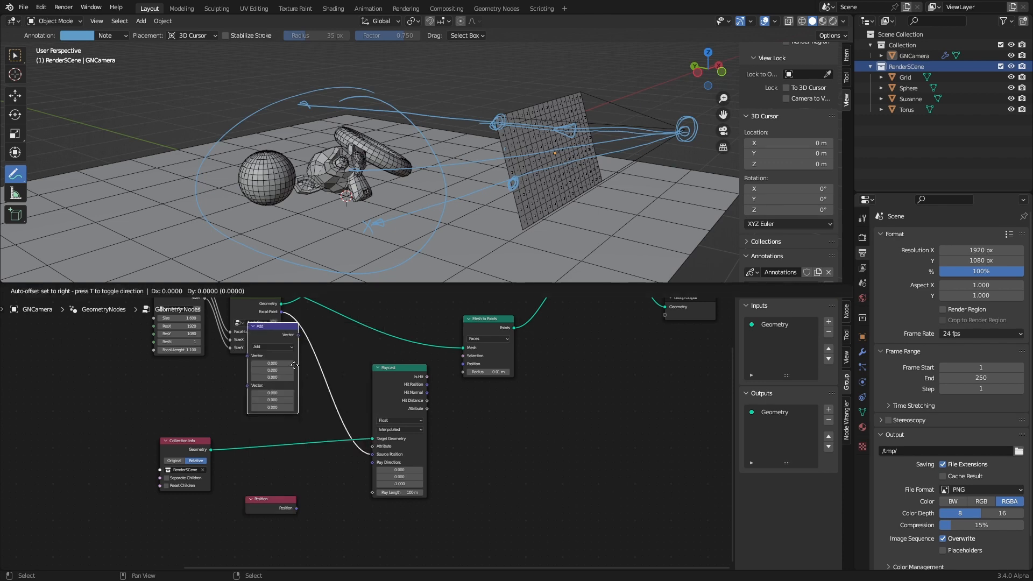
pyautogui.click(352, 499)
# Link Position and the rerouted Focal-Point into Vector Math's two inputs, and its Vector output into Raycast's Ray Direction
pyautogui.scroll(2, 344, 485)
pyautogui.moveTo(277, 473); pyautogui.dragTo(318, 474)
pyautogui.press('g')
pyautogui.click(255, 493)
pyautogui.moveTo(383, 437); pyautogui.dragTo(401, 414)
pyautogui.moveTo(557, 366); pyautogui.dragTo(470, 452, button='middle')
pyautogui.scroll(-2, 470, 452)
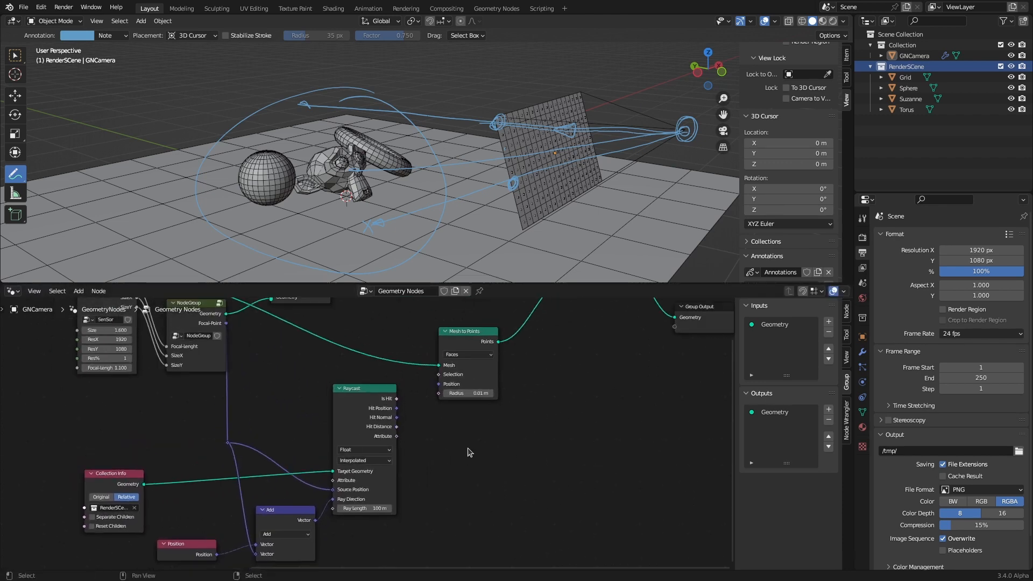
# Reposition the Mesh to Points and Raycast nodes to free space around the Raycast outputs
pyautogui.click(457, 340)
pyautogui.moveTo(456, 341); pyautogui.dragTo(444, 306)
pyautogui.moveTo(372, 400); pyautogui.dragTo(402, 405)
pyautogui.moveTo(484, 481); pyautogui.dragTo(466, 481, button='middle')
pyautogui.scroll(-2, 466, 481)
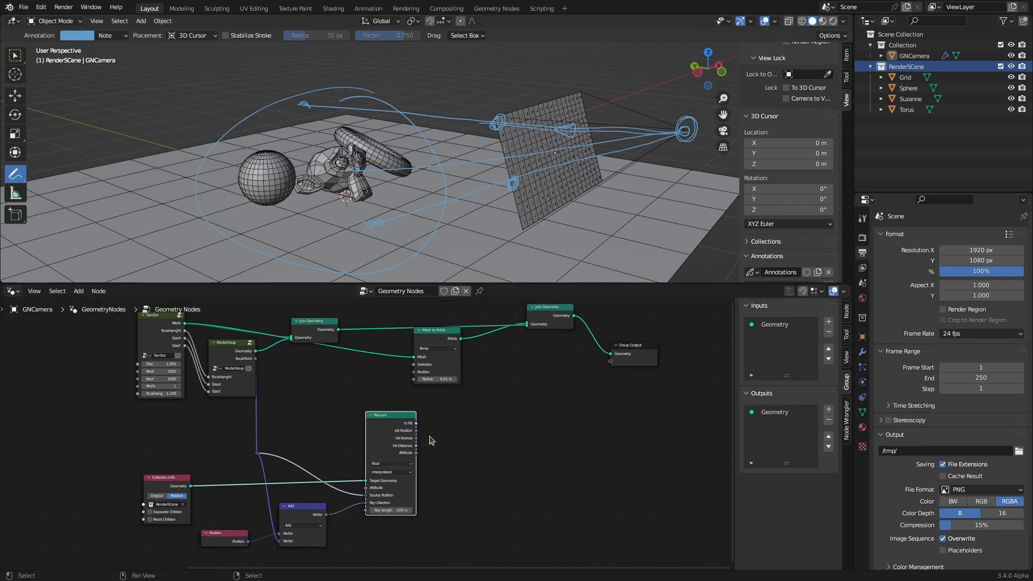
pyautogui.scroll(3, 418, 445)
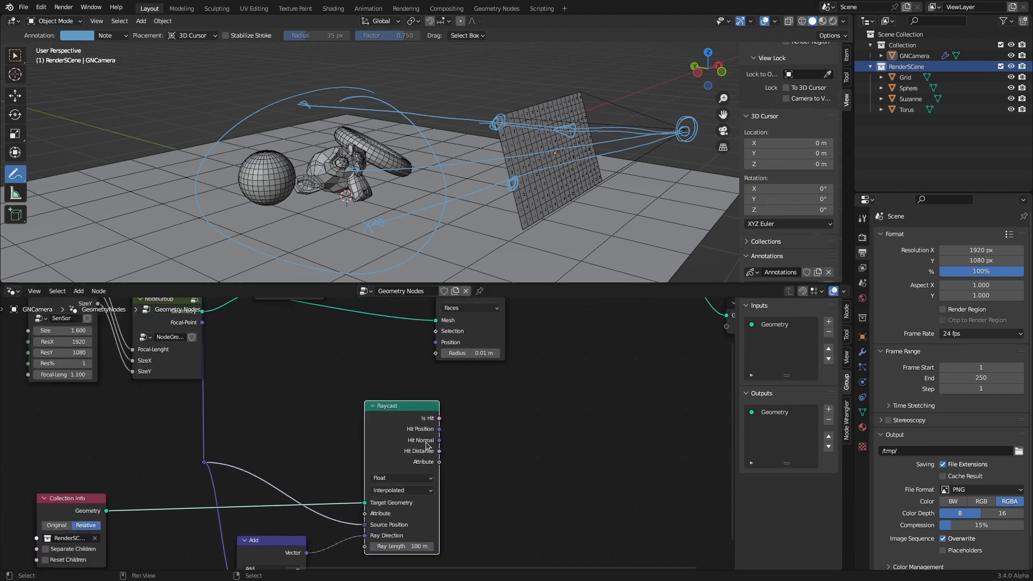
pyautogui.moveTo(386, 392); pyautogui.dragTo(360, 378)
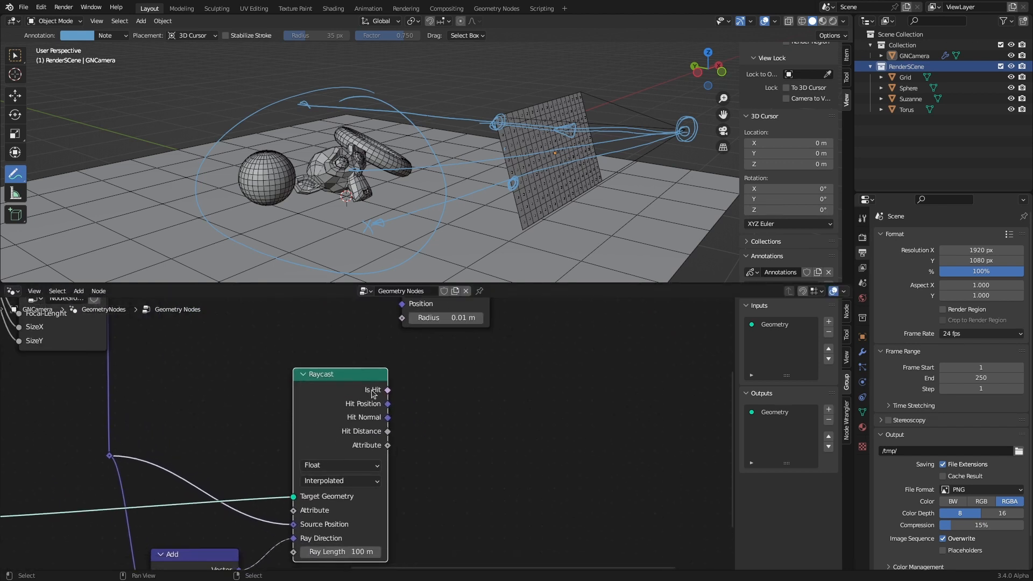
pyautogui.keyDown('shift'); pyautogui.scroll(3, 484, 357); pyautogui.keyUp('shift')
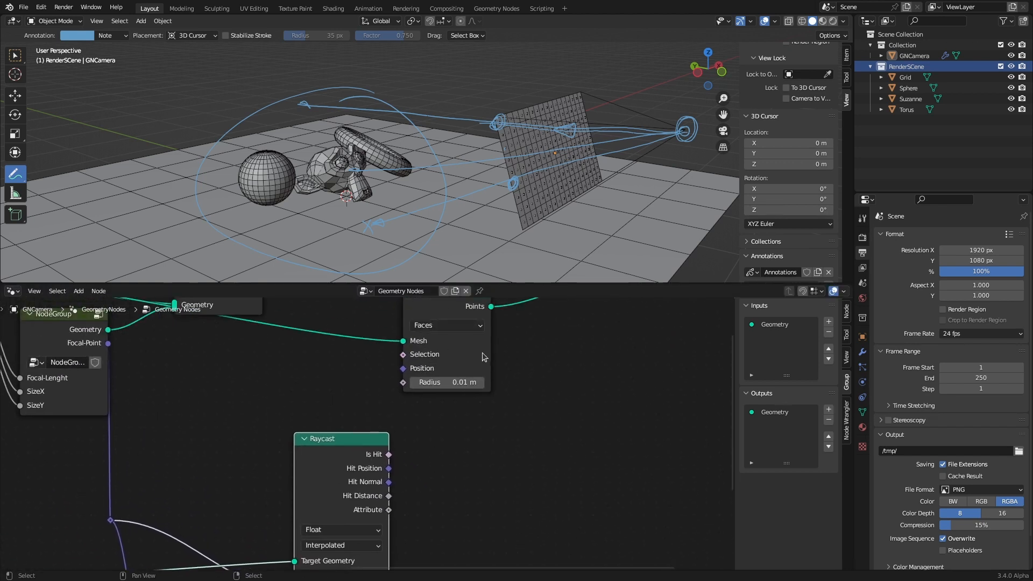
pyautogui.moveTo(433, 452); pyautogui.dragTo(454, 400, button='middle')
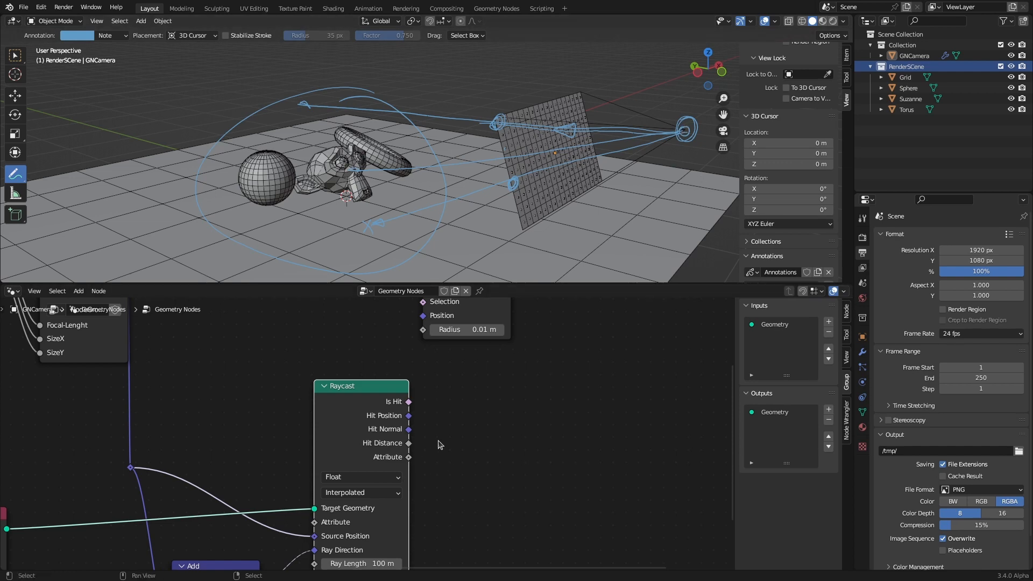
# Duplicate the Mesh to Points node and place the copy below the original, beside Raycast
pyautogui.click(412, 460)
pyautogui.scroll(-3, 478, 422)
pyautogui.moveTo(481, 424); pyautogui.dragTo(466, 479, button='middle')
pyautogui.scroll(2, 465, 468)
pyautogui.click(447, 342)
pyautogui.scroll(-3, 417, 408)
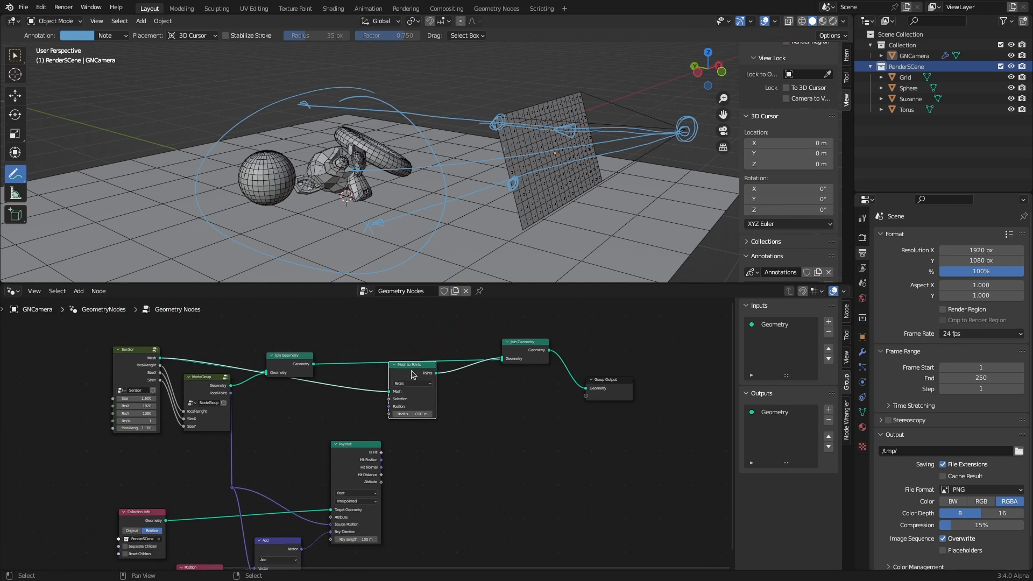
pyautogui.hotkey('shift', 'd')
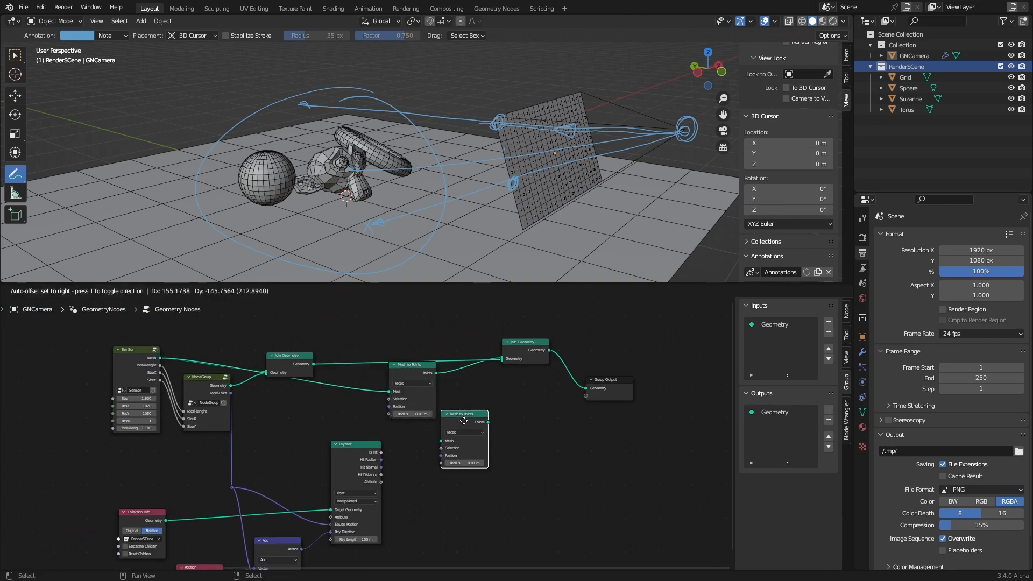
pyautogui.click(457, 438)
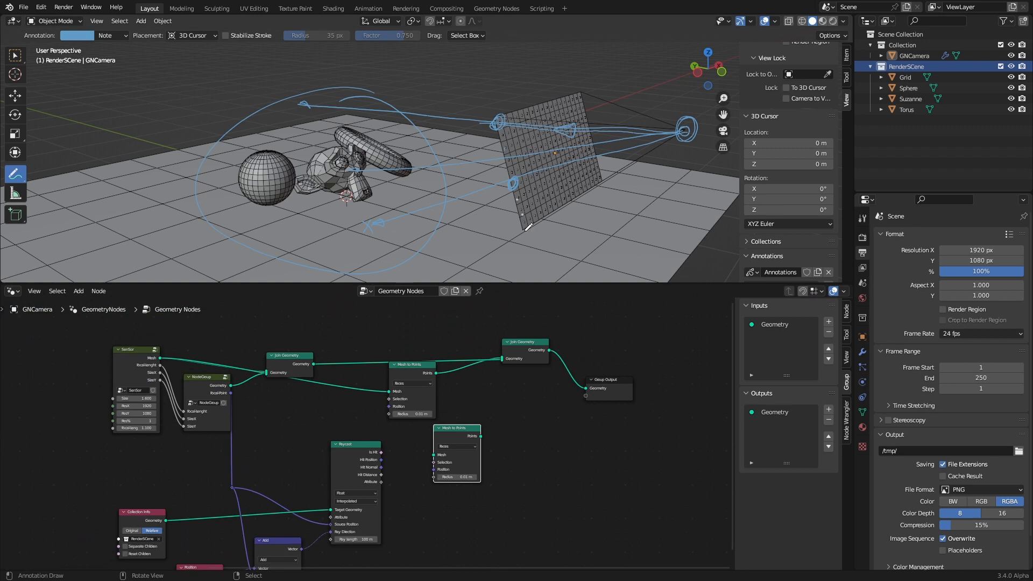
# Link SenSor's Mesh through the duplicated Mesh to Points into the final Join Geometry, with Raycast's Hit Position feeding the copy's Position
pyautogui.moveTo(160, 357); pyautogui.dragTo(518, 339)
pyautogui.scroll(2, 459, 428)
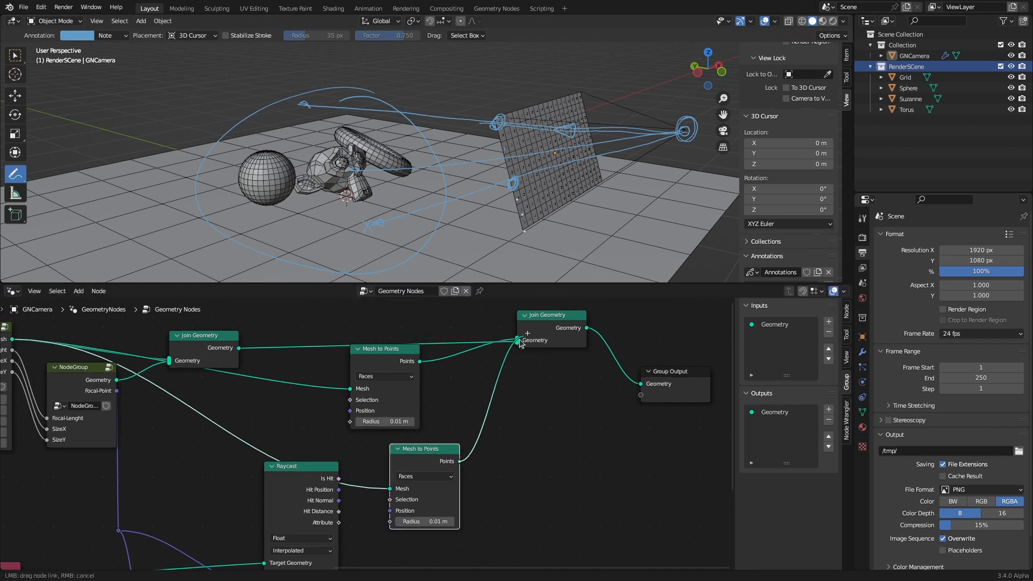
pyautogui.moveTo(323, 488); pyautogui.dragTo(345, 416, button='middle')
pyautogui.moveTo(346, 417); pyautogui.dragTo(350, 460)
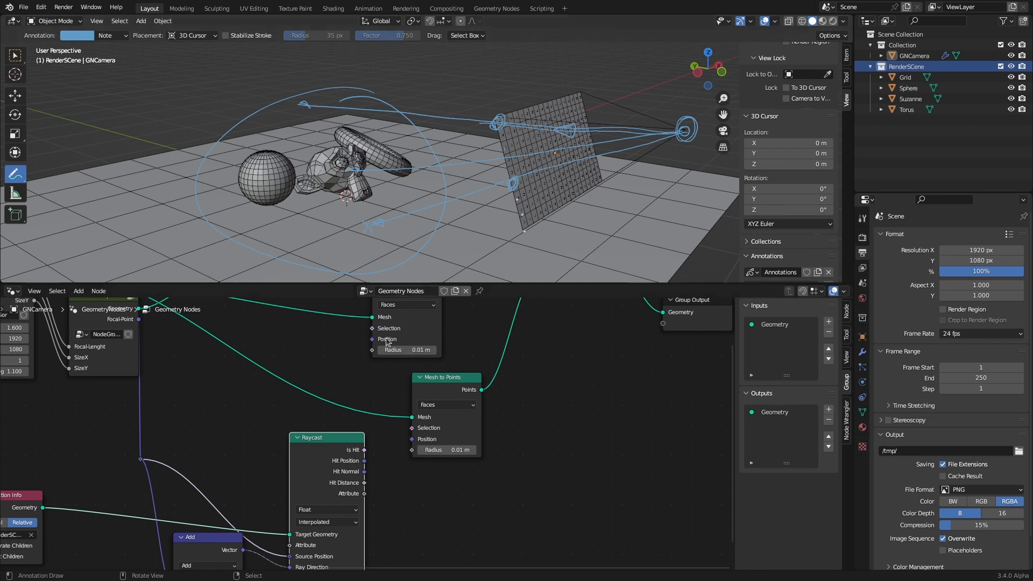
pyautogui.moveTo(364, 461); pyautogui.dragTo(413, 443)
pyautogui.scroll(-2, 423, 492)
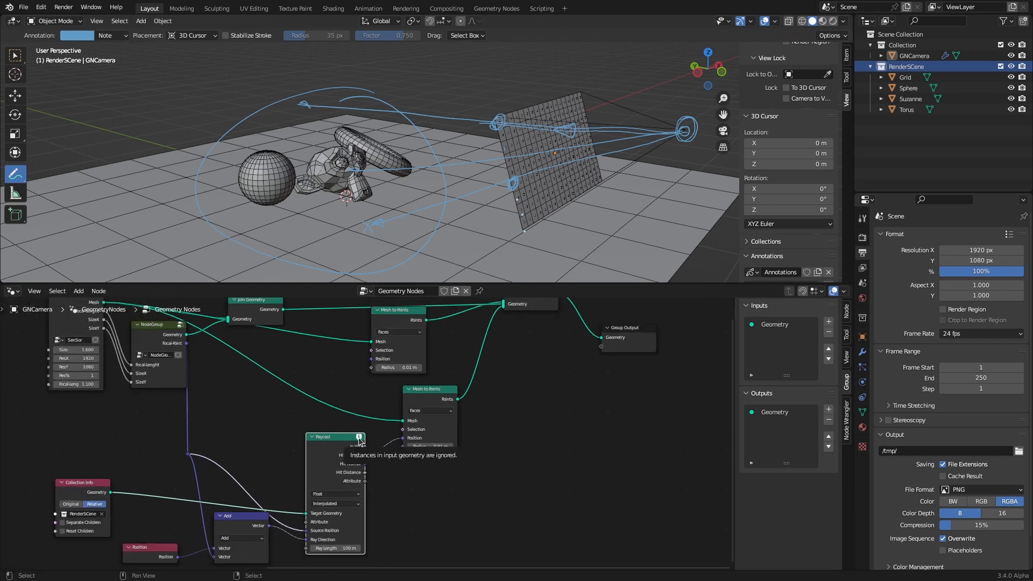
# Insert a Realize Instances node between Collection Info and Raycast's Target Geometry
pyautogui.moveTo(155, 472); pyautogui.dragTo(287, 419, button='middle')
pyautogui.moveTo(223, 432); pyautogui.dragTo(163, 444)
pyautogui.click(224, 420)
pyautogui.hotkey('shift', 'a')
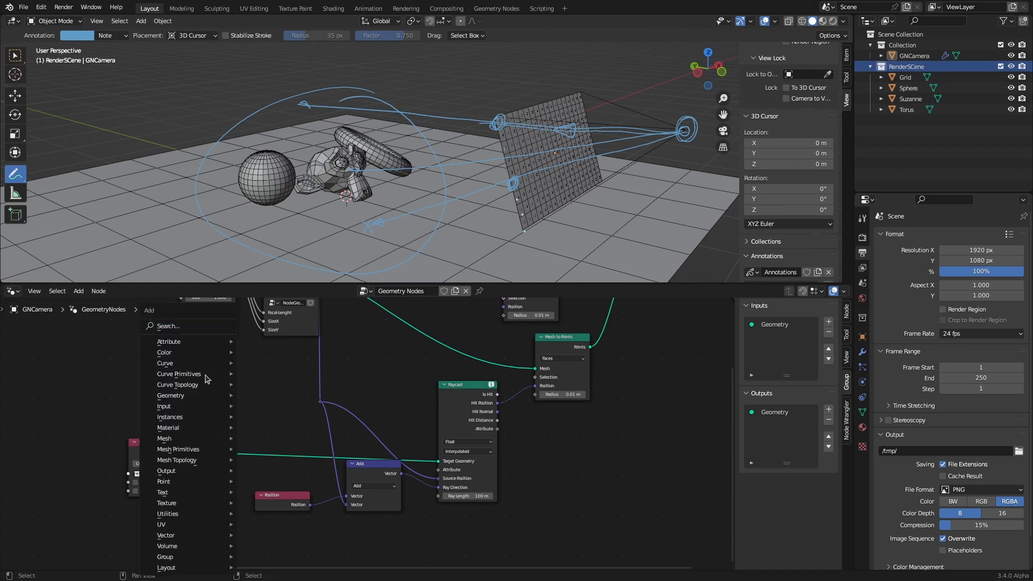
pyautogui.click(217, 330)
pyautogui.write('rea')
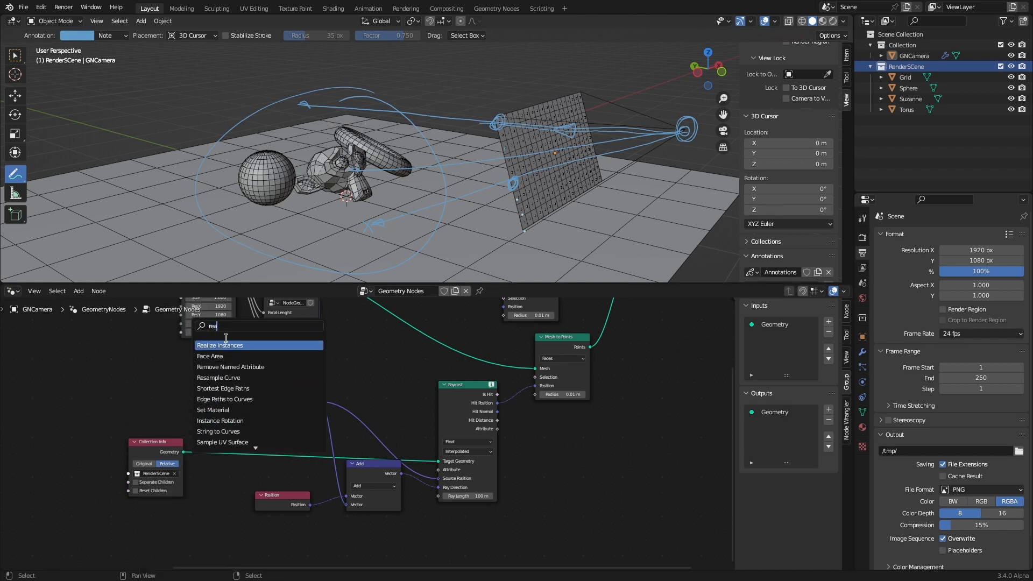
pyautogui.press('Return')
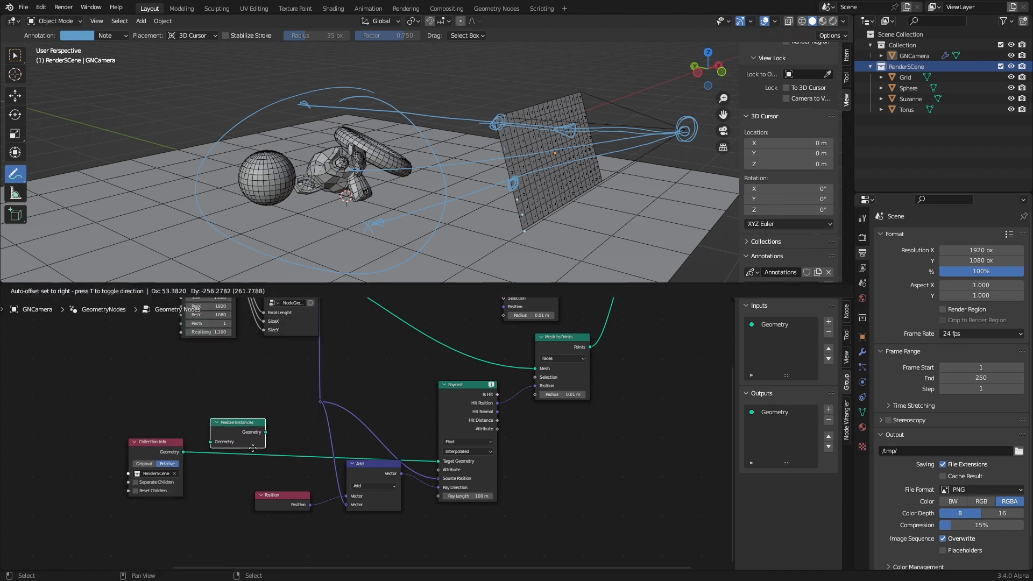
pyautogui.click(267, 458)
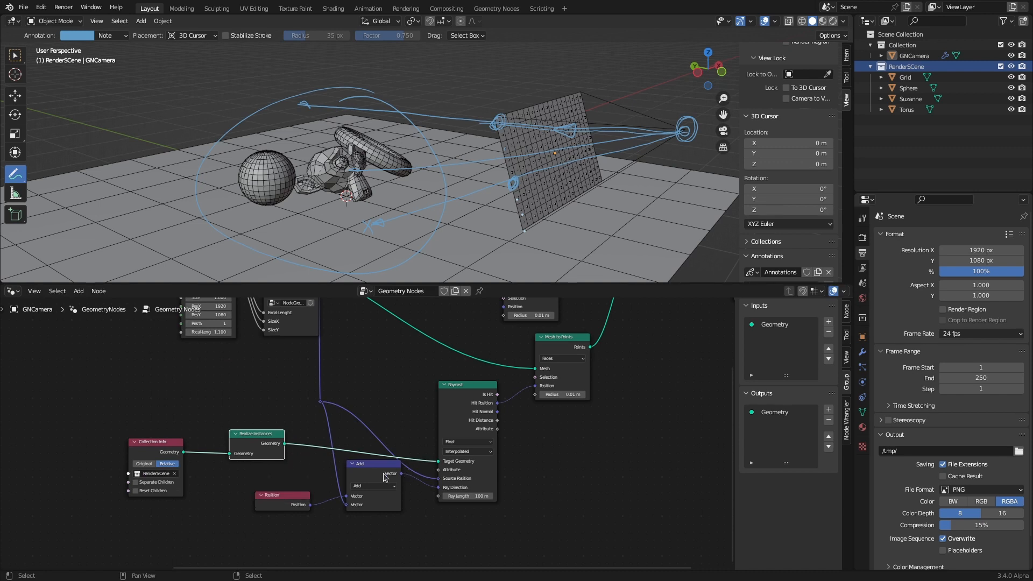
# Change the Vector Math operation feeding Ray Direction to Subtract
pyautogui.moveTo(461, 443)
pyautogui.mouseDown(button='middle')
pyautogui.moveTo(409, 493)
pyautogui.moveTo(430, 511)
pyautogui.moveTo(469, 444)
pyautogui.mouseUp(button='middle')
pyautogui.scroll(3, 462, 450)
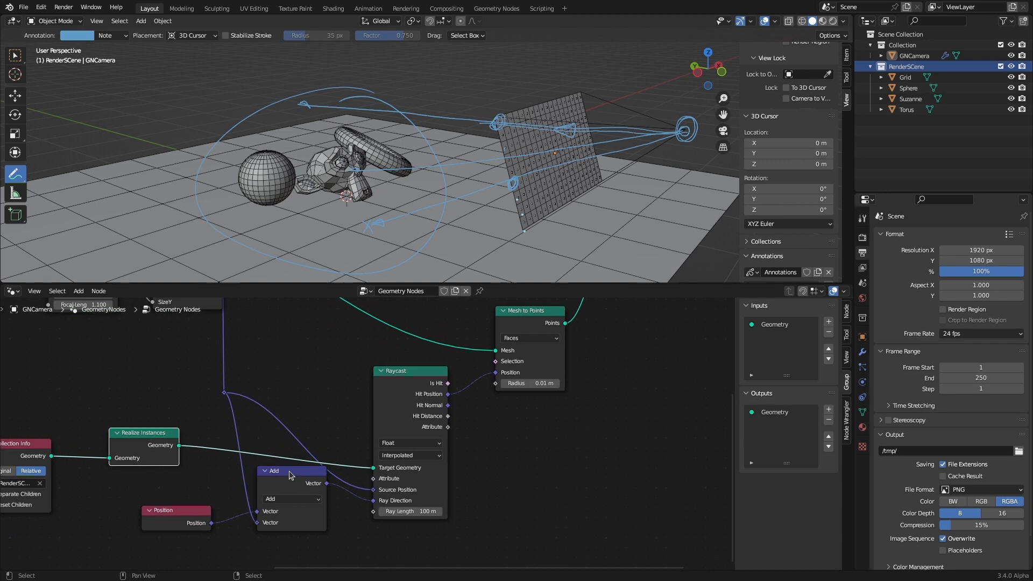
pyautogui.moveTo(291, 475); pyautogui.dragTo(290, 490)
pyautogui.click(285, 514)
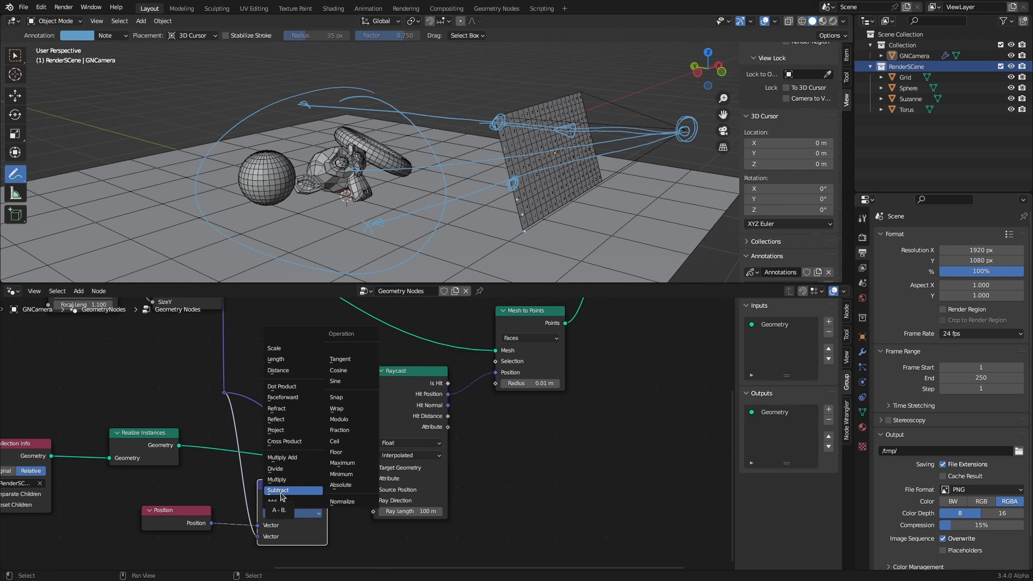
pyautogui.click(281, 491)
pyautogui.scroll(-3, 419, 219)
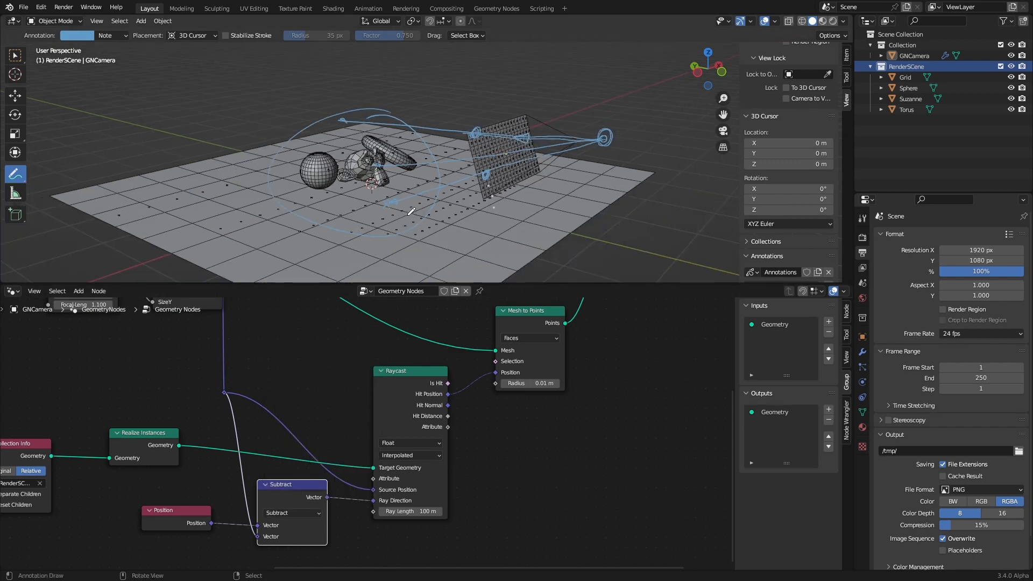
# Set the SenSor node's Res% to 5
pyautogui.moveTo(243, 437); pyautogui.dragTo(362, 544, button='middle')
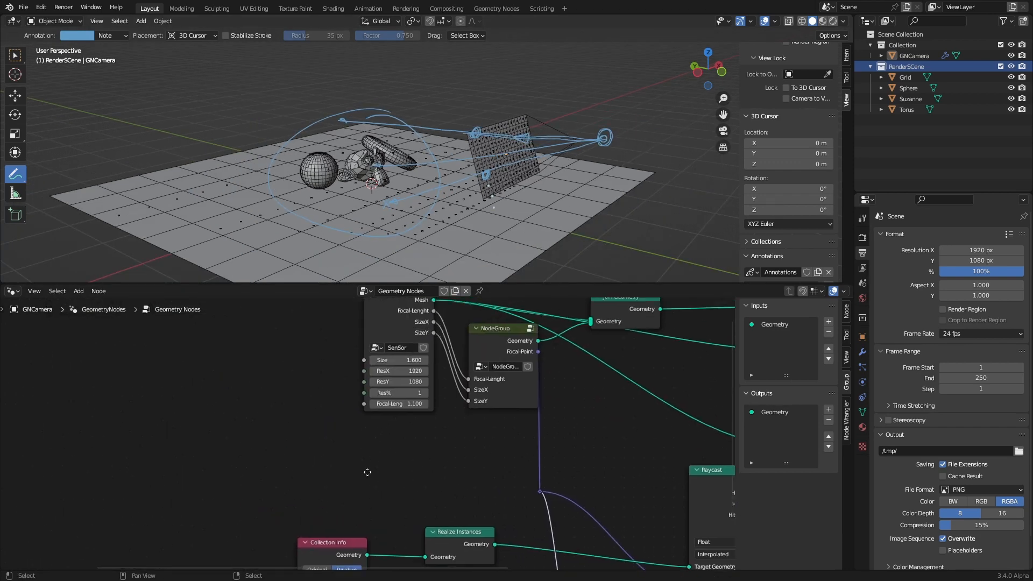
pyautogui.scroll(5, 412, 426)
pyautogui.moveTo(412, 377); pyautogui.dragTo(434, 377)
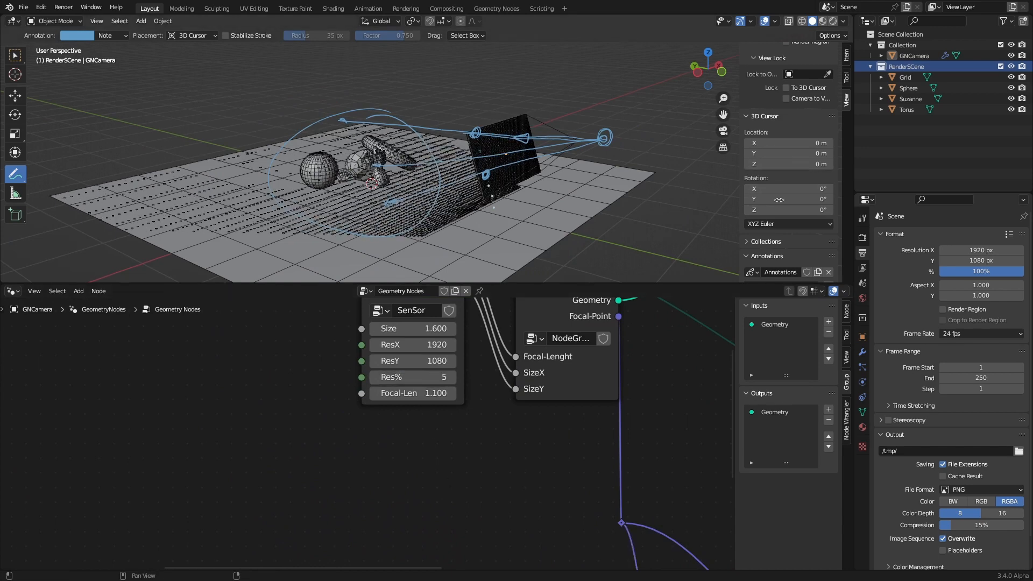
# Clear the annotation strokes from the viewport and select the GNCamera object
pyautogui.scroll(-5, 780, 201)
pyautogui.click(829, 200)
pyautogui.moveTo(539, 185); pyautogui.dragTo(470, 193, button='middle')
pyautogui.press('w')
pyautogui.click(466, 207)
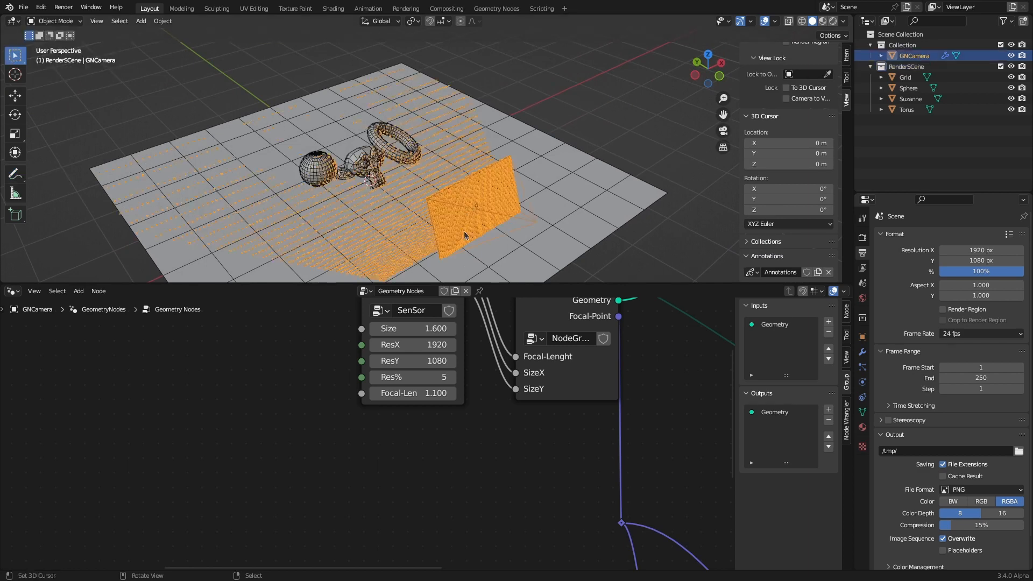
pyautogui.moveTo(430, 229)
pyautogui.mouseDown(button='middle')
pyautogui.moveTo(433, 199)
pyautogui.moveTo(398, 201)
pyautogui.moveTo(476, 193)
pyautogui.moveTo(415, 196)
pyautogui.mouseUp(button='middle')
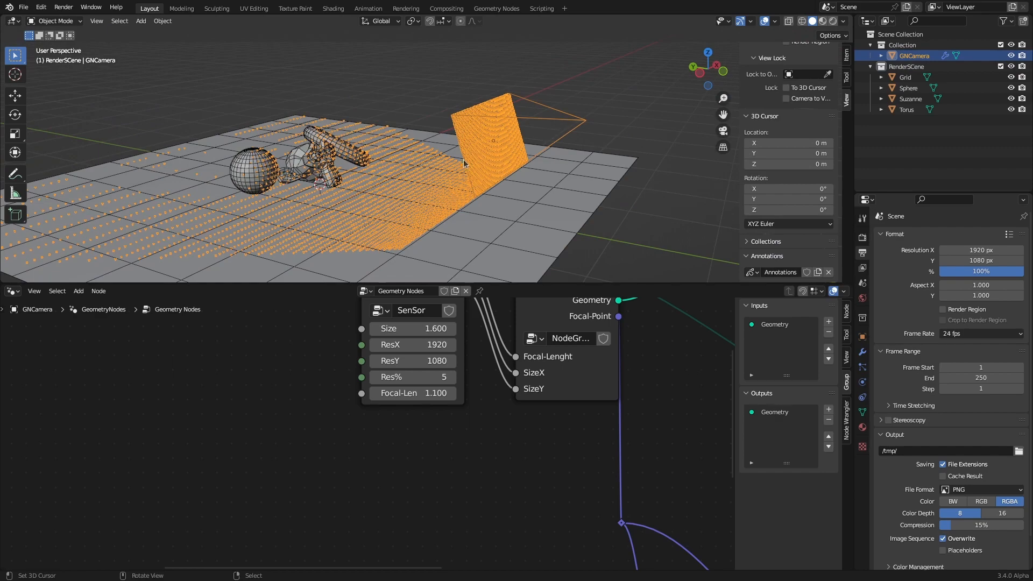
# Move and rotate GNCamera to test how the hit points follow it across the scene
pyautogui.moveTo(338, 192); pyautogui.dragTo(499, 191, button='middle')
pyautogui.press('g')
pyautogui.click(412, 177)
pyautogui.press('r')
pyautogui.click(508, 88)
pyautogui.scroll(4, 456, 220)
pyautogui.press('g')
pyautogui.click(499, 217)
# Vary the SenSor node's focal length and leave it at 1.200
pyautogui.moveTo(425, 394); pyautogui.dragTo(402, 394)
pyautogui.moveTo(549, 154); pyautogui.dragTo(511, 223, button='middle')
pyautogui.scroll(-4, 510, 223)
pyautogui.moveTo(423, 394)
pyautogui.mouseDown()
pyautogui.moveTo(458, 394)
pyautogui.moveTo(438, 393)
pyautogui.mouseUp()
pyautogui.scroll(-4, 474, 216)
pyautogui.moveTo(473, 216); pyautogui.dragTo(525, 167, button='middle')
pyautogui.scroll(6, 525, 167)
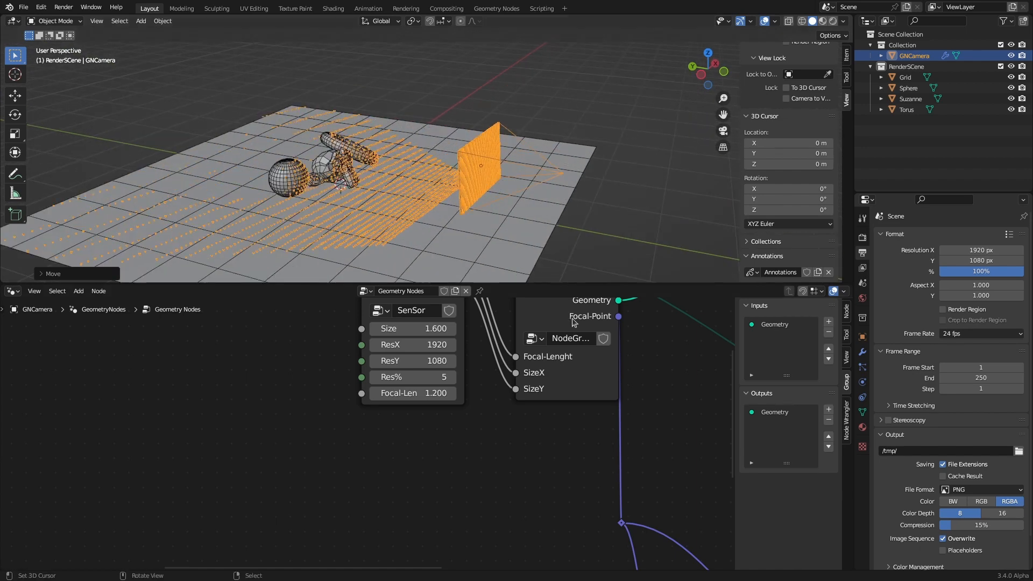
# Space out the Group Output, final Join Geometry and duplicated Mesh to Points nodes
pyautogui.scroll(-3, 572, 319)
pyautogui.moveTo(581, 398); pyautogui.dragTo(333, 336, button='middle')
pyautogui.scroll(1, 485, 345)
pyautogui.moveTo(484, 344); pyautogui.dragTo(455, 421, button='middle')
pyautogui.moveTo(563, 387); pyautogui.dragTo(648, 370)
pyautogui.moveTo(469, 344); pyautogui.dragTo(551, 355)
pyautogui.moveTo(336, 398); pyautogui.dragTo(375, 439)
# Shift Raycast away from the duplicated Mesh to Points, and align the original Mesh to Points directly above that copy
pyautogui.moveTo(420, 465); pyautogui.dragTo(485, 393, button='middle')
pyautogui.scroll(4, 485, 393)
pyautogui.scroll(2, 507, 205)
pyautogui.moveTo(507, 204); pyautogui.dragTo(452, 195, button='middle')
pyautogui.moveTo(312, 386); pyautogui.dragTo(322, 342, button='middle')
pyautogui.moveTo(284, 447); pyautogui.dragTo(249, 439)
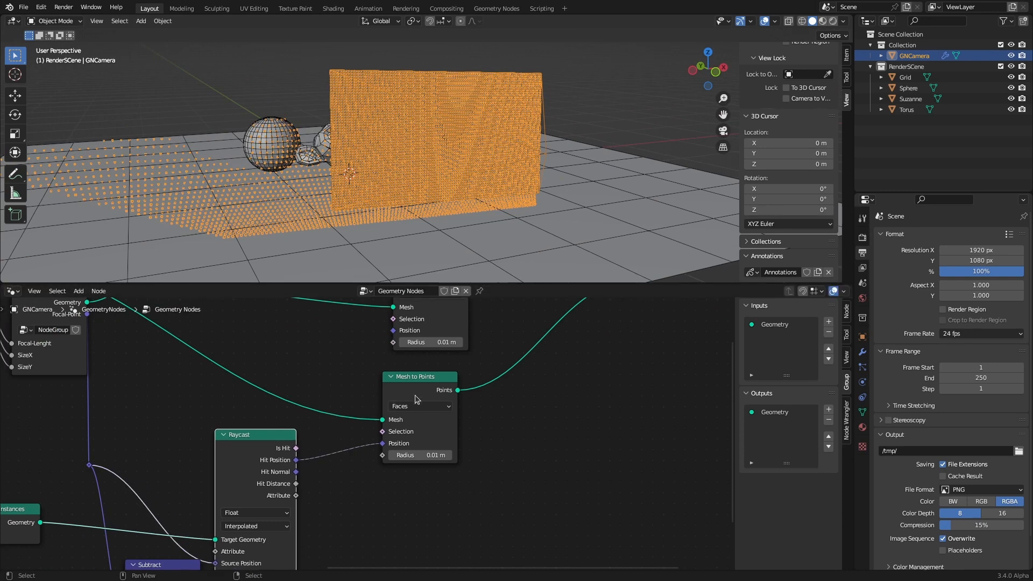
pyautogui.moveTo(416, 400); pyautogui.dragTo(431, 425, button='middle')
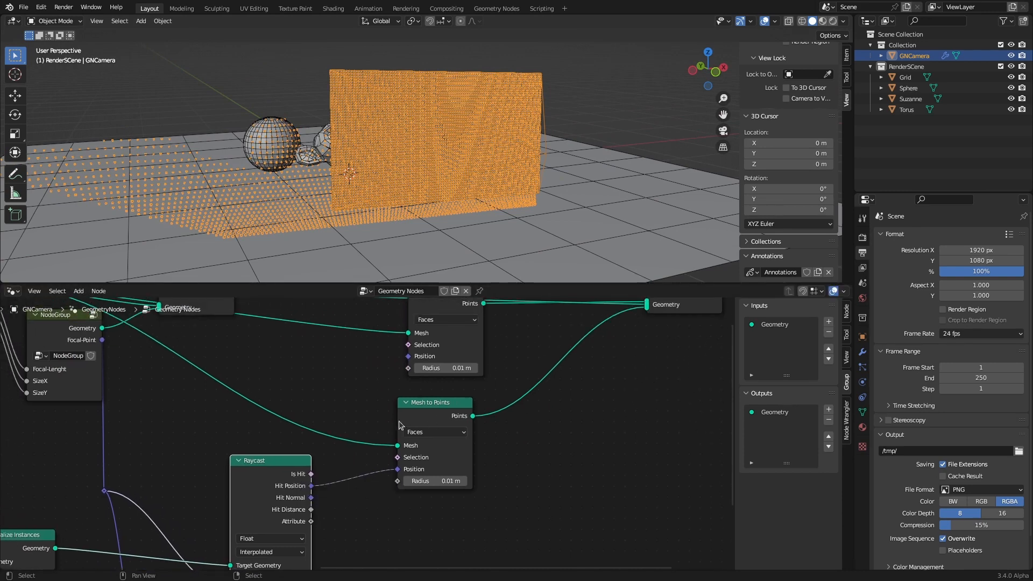
pyautogui.moveTo(511, 347); pyautogui.dragTo(504, 392, button='middle')
pyautogui.moveTo(426, 337); pyautogui.dragTo(417, 365)
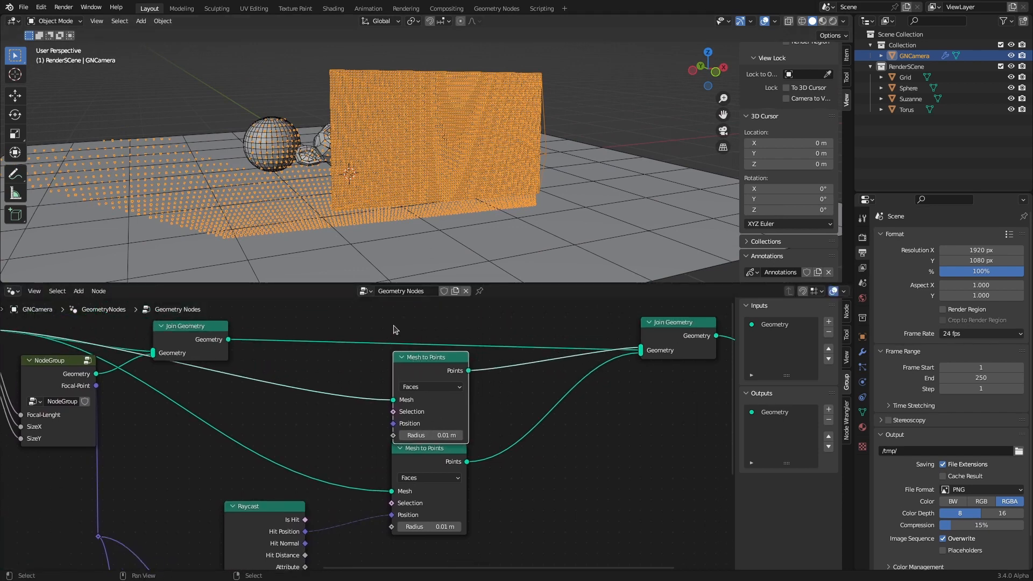
pyautogui.moveTo(329, 400); pyautogui.dragTo(340, 366, button='middle')
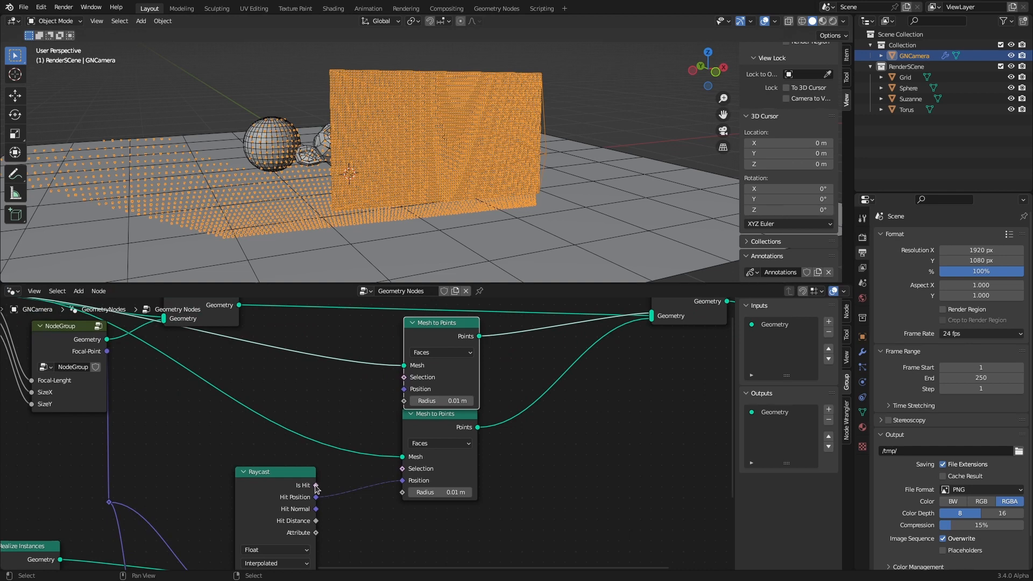
# Annotate a ray-direction arrow from GNCamera's sensor plane across the space above the scene objects
pyautogui.moveTo(340, 274); pyautogui.dragTo(417, 274, button='middle')
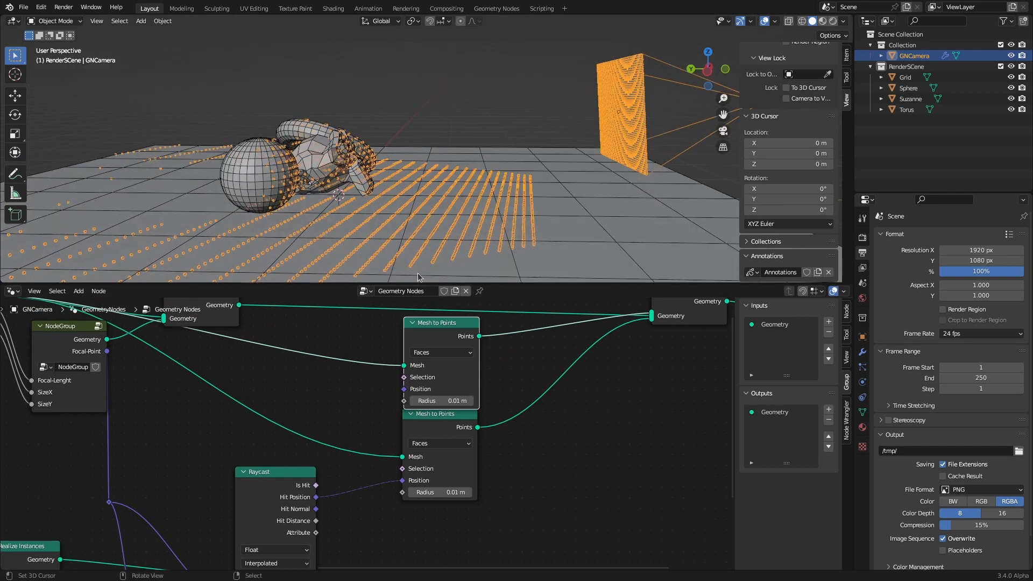
pyautogui.moveTo(589, 85); pyautogui.dragTo(176, 102)
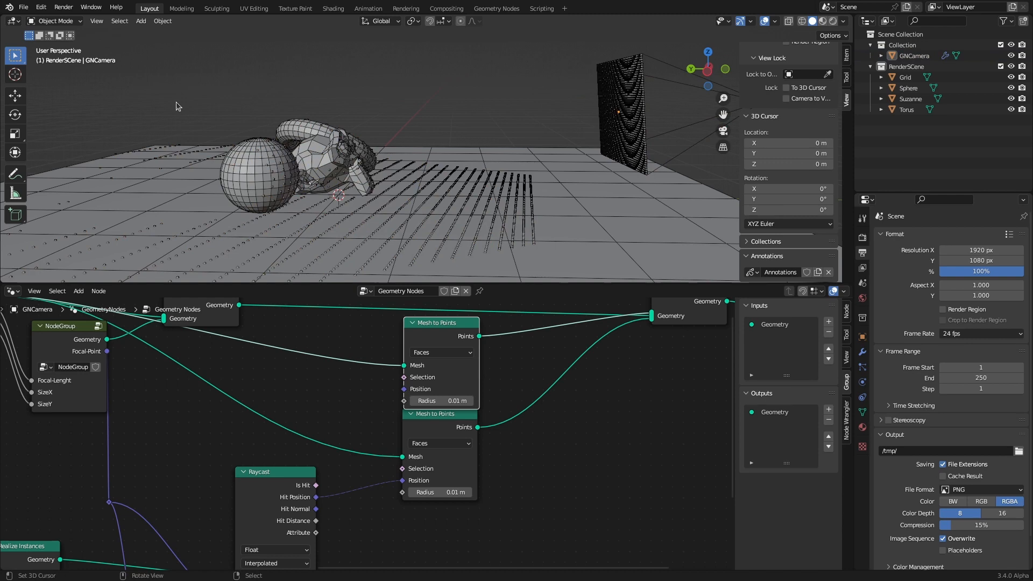
pyautogui.click(15, 174)
pyautogui.moveTo(582, 83); pyautogui.dragTo(96, 90)
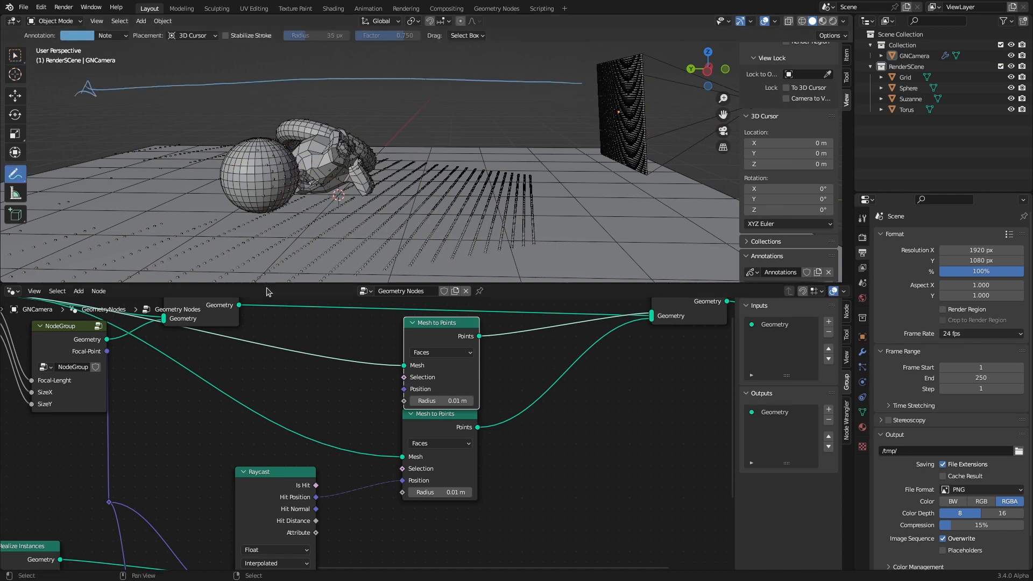
pyautogui.moveTo(267, 277); pyautogui.dragTo(484, 116, button='middle')
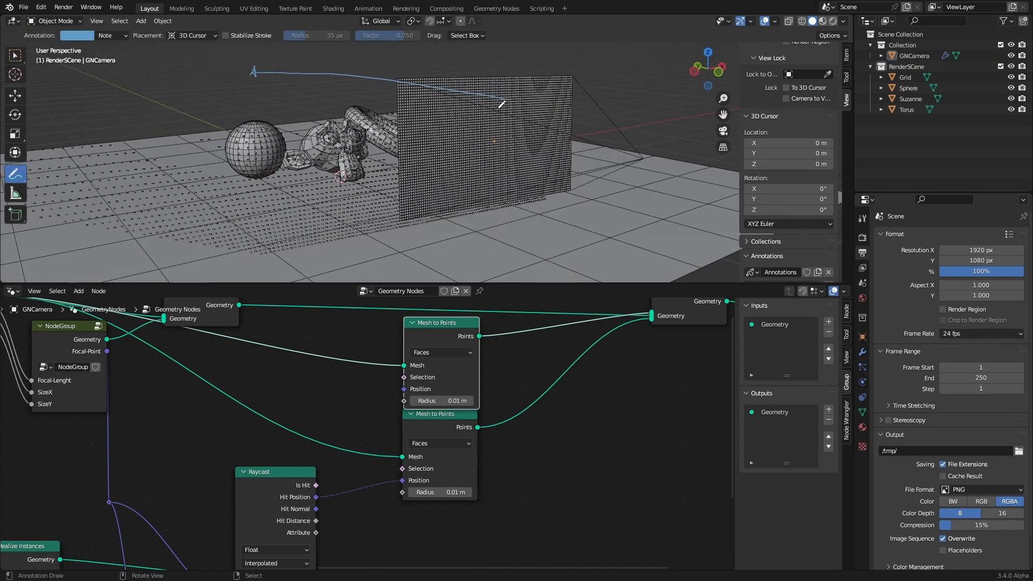
# Connect Raycast's Is Hit output to the original Mesh to Points' Selection, and turn off the viewport's wireframe overlay
pyautogui.moveTo(316, 485); pyautogui.dragTo(404, 379)
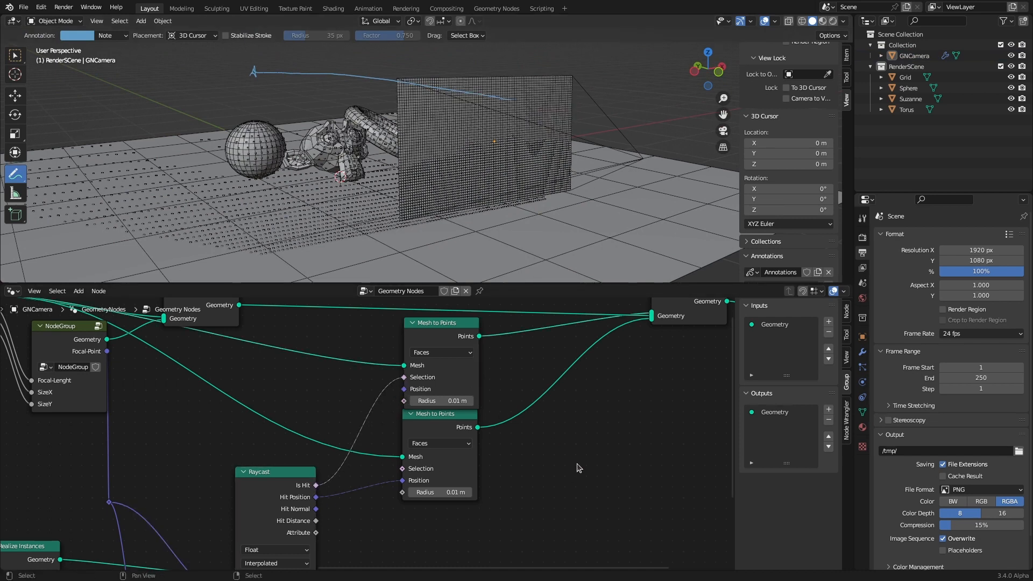
pyautogui.click(776, 22)
pyautogui.click(710, 204)
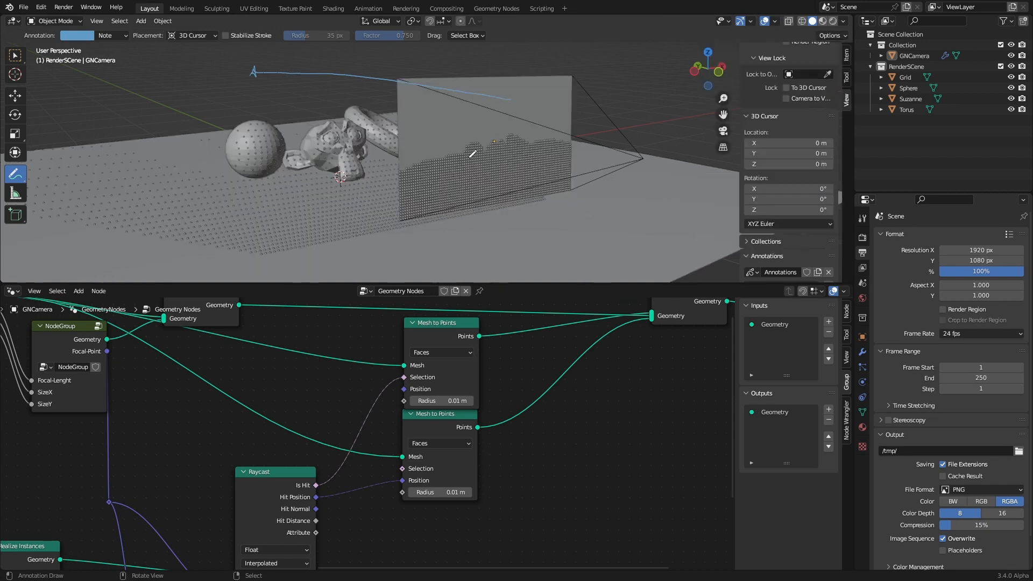
pyautogui.click(15, 57)
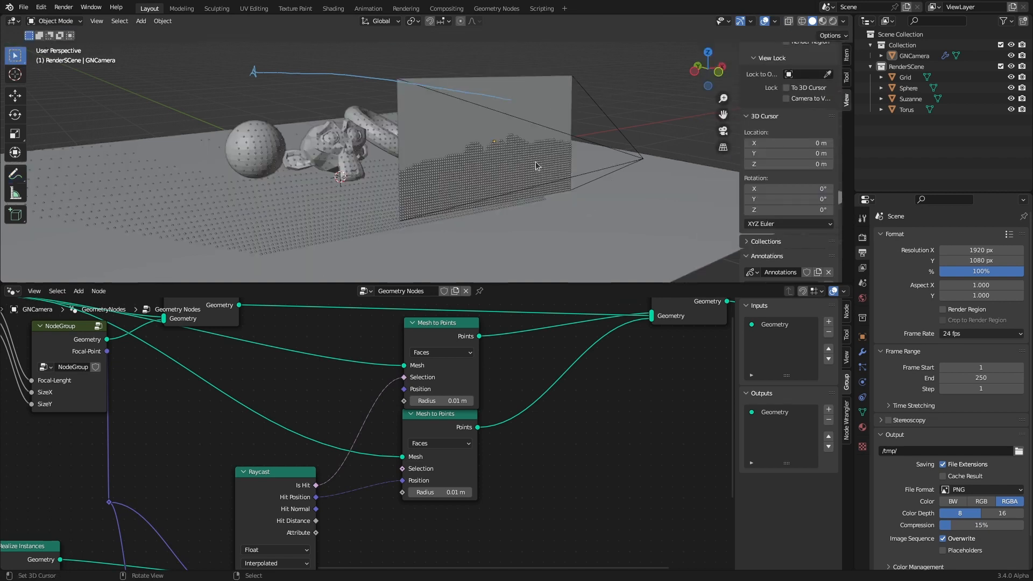
# Raise the SenSor node's Res% to 11
pyautogui.moveTo(538, 167)
pyautogui.mouseDown(button='middle')
pyautogui.moveTo(460, 166)
pyautogui.moveTo(456, 151)
pyautogui.moveTo(455, 167)
pyautogui.moveTo(470, 169)
pyautogui.mouseUp(button='middle')
pyautogui.scroll(2, 460, 164)
pyautogui.moveTo(376, 407); pyautogui.dragTo(599, 454, button='middle')
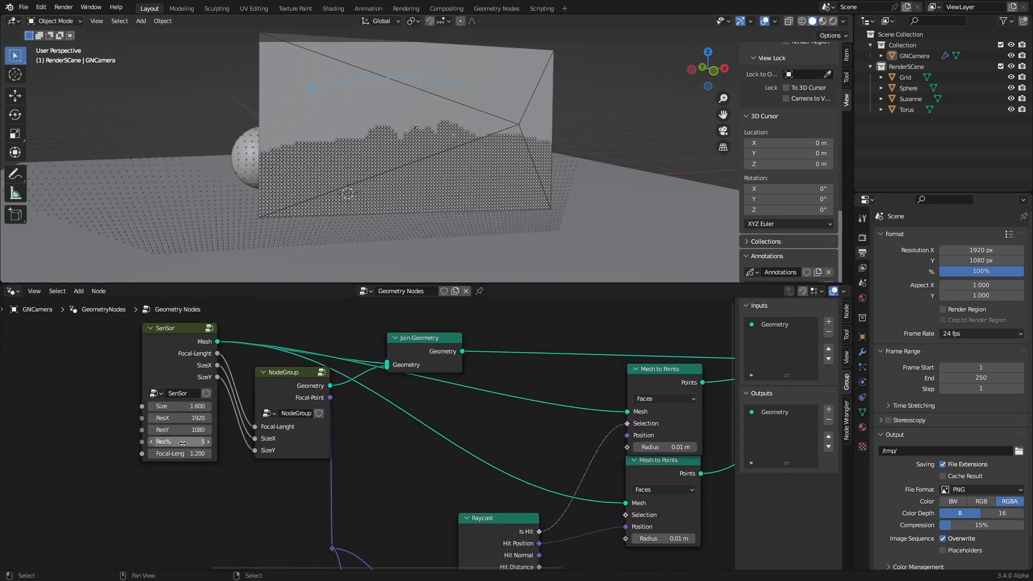
pyautogui.moveTo(190, 441); pyautogui.dragTo(212, 442)
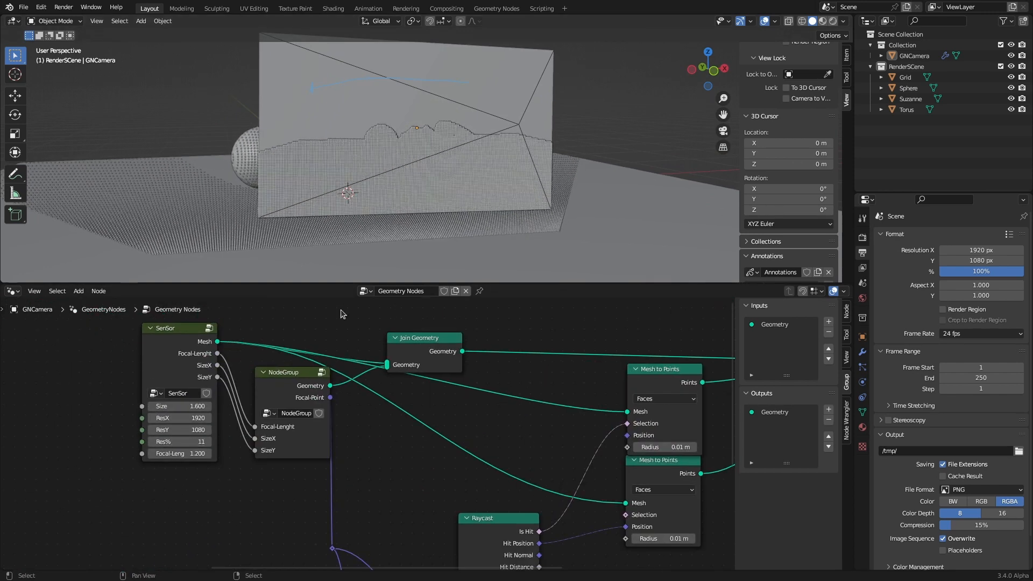
pyautogui.moveTo(418, 199); pyautogui.dragTo(468, 176, button='middle')
pyautogui.scroll(-4, 463, 173)
pyautogui.scroll(4, 453, 175)
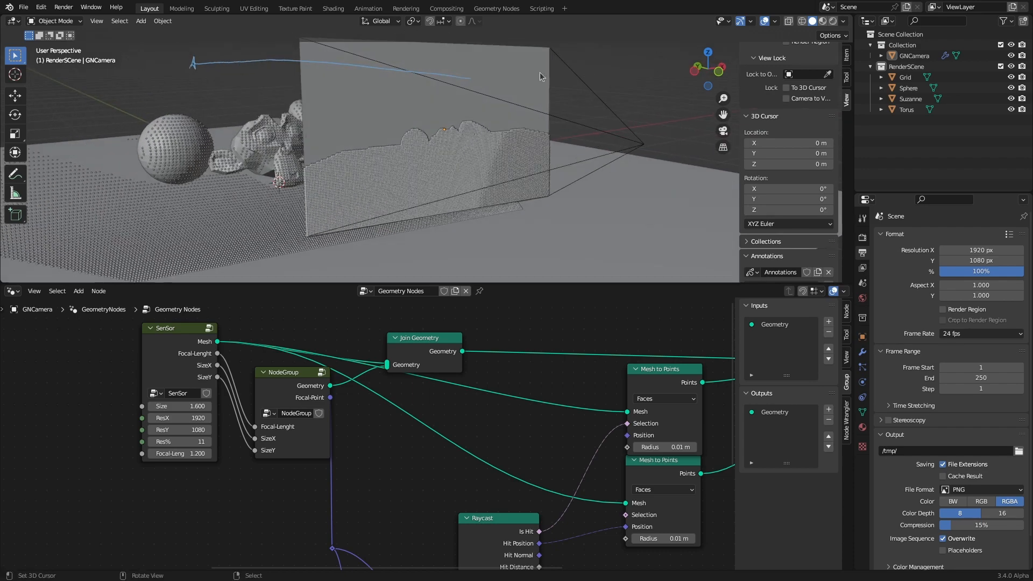
# Select GNCamera and move it slightly down along the Z axis
pyautogui.click(541, 76)
pyautogui.scroll(-3, 468, 162)
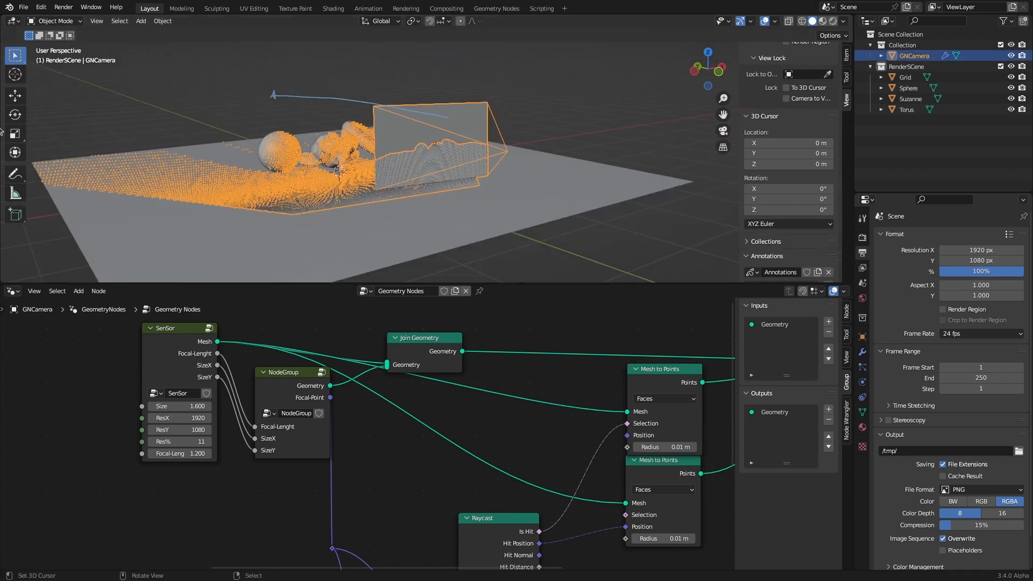
pyautogui.click(17, 96)
pyautogui.moveTo(436, 99)
pyautogui.mouseDown()
pyautogui.moveTo(436, 122)
pyautogui.moveTo(437, 93)
pyautogui.moveTo(437, 107)
pyautogui.mouseUp()
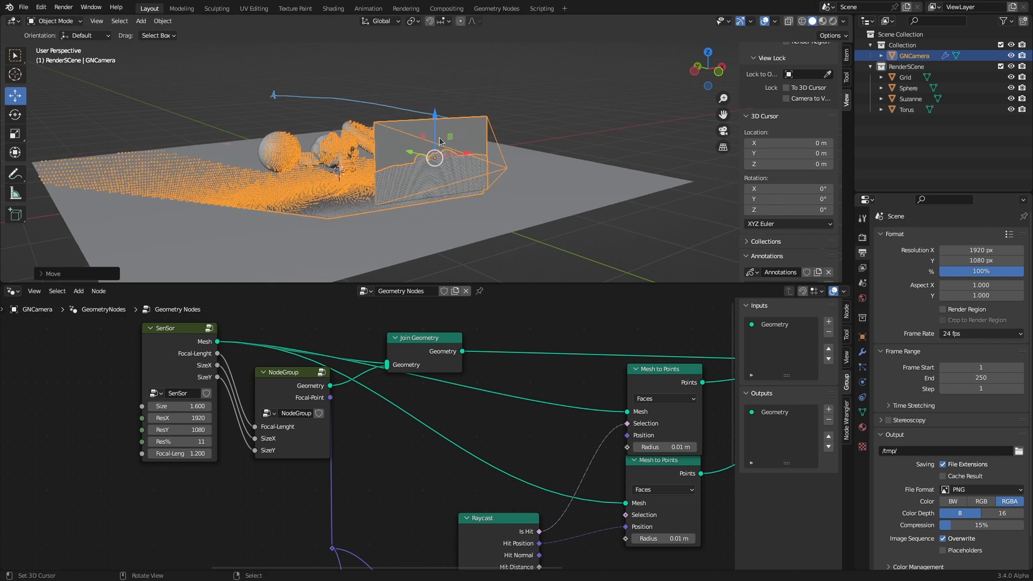
pyautogui.moveTo(517, 174); pyautogui.dragTo(501, 178, button='middle')
# Create a collection named Norender in the Scene Collection and put the Grid object into it
pyautogui.click(573, 195)
pyautogui.rightClick(900, 67)
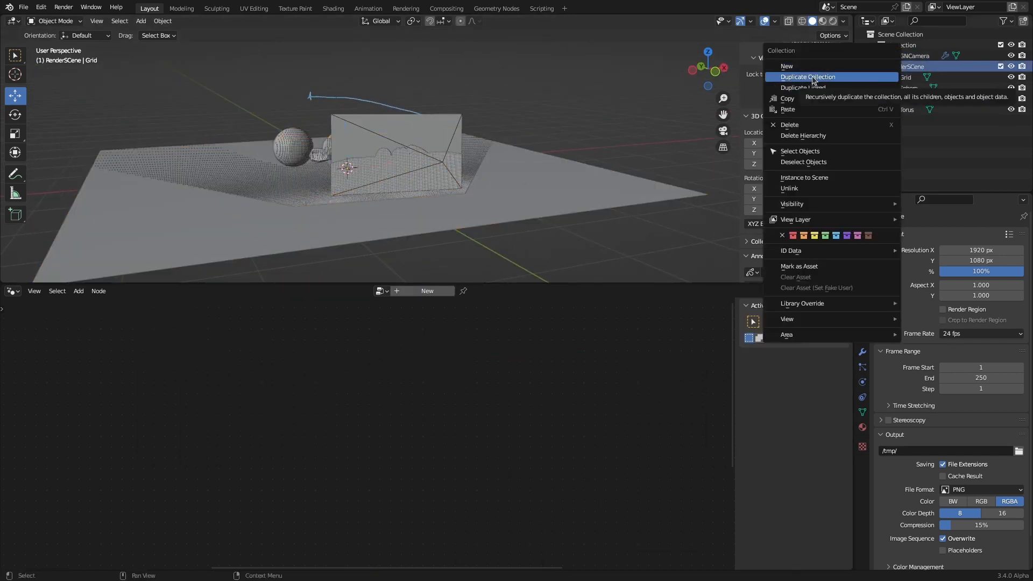
pyautogui.click(896, 34)
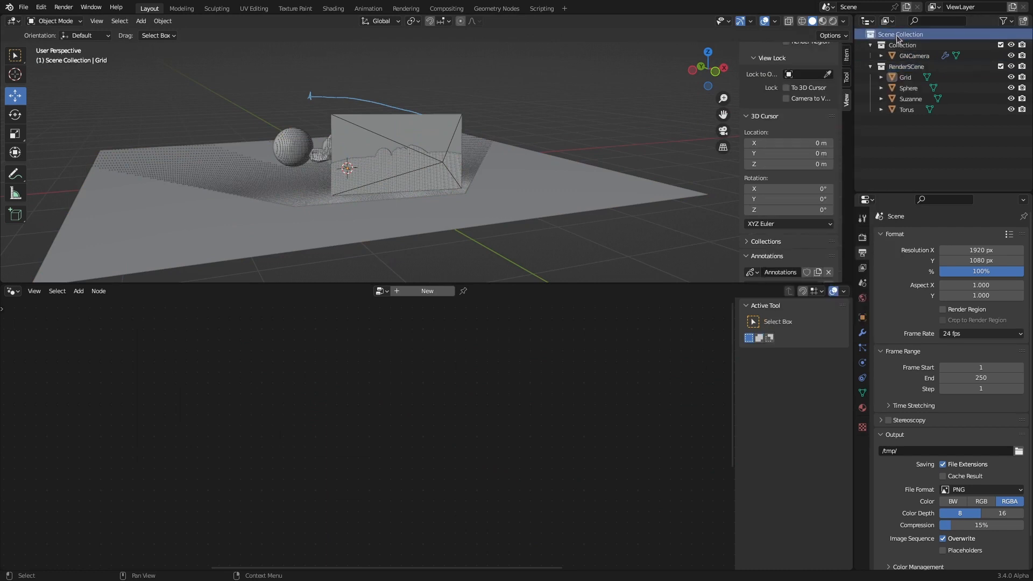
pyautogui.rightClick(875, 38)
pyautogui.click(874, 36)
pyautogui.doubleClick(899, 121)
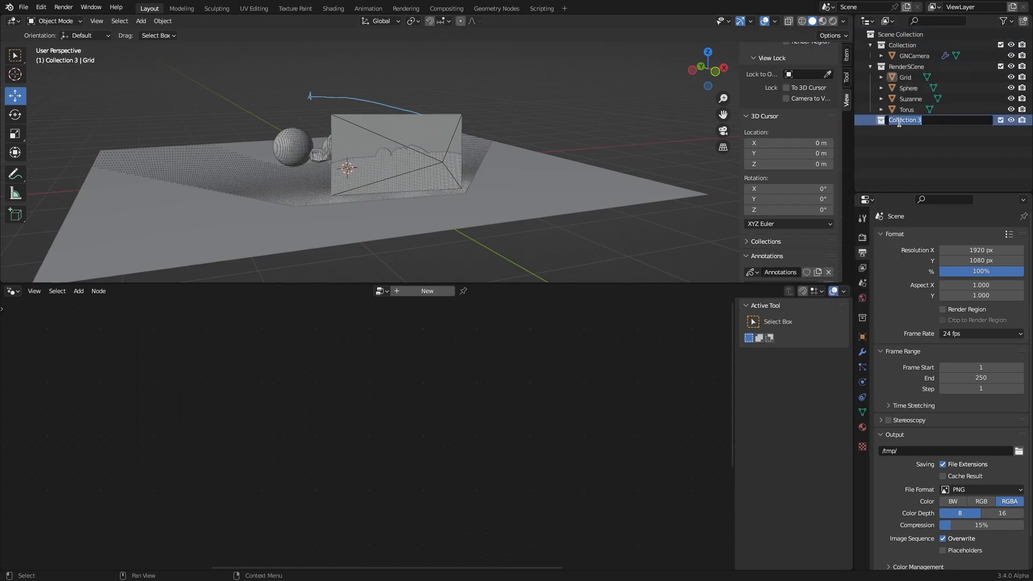
pyautogui.write('Norender')
pyautogui.press('Return')
pyautogui.moveTo(905, 77); pyautogui.dragTo(907, 123)
# Shift GNCamera sideways and lower it until its sensor frames the Sphere, Suzanne and Torus
pyautogui.moveTo(319, 175); pyautogui.dragTo(517, 186, button='middle')
pyautogui.rightClick(517, 186)
pyautogui.scroll(-2, 518, 183)
pyautogui.moveTo(497, 166); pyautogui.dragTo(353, 156)
pyautogui.moveTo(352, 156); pyautogui.dragTo(298, 151, button='middle')
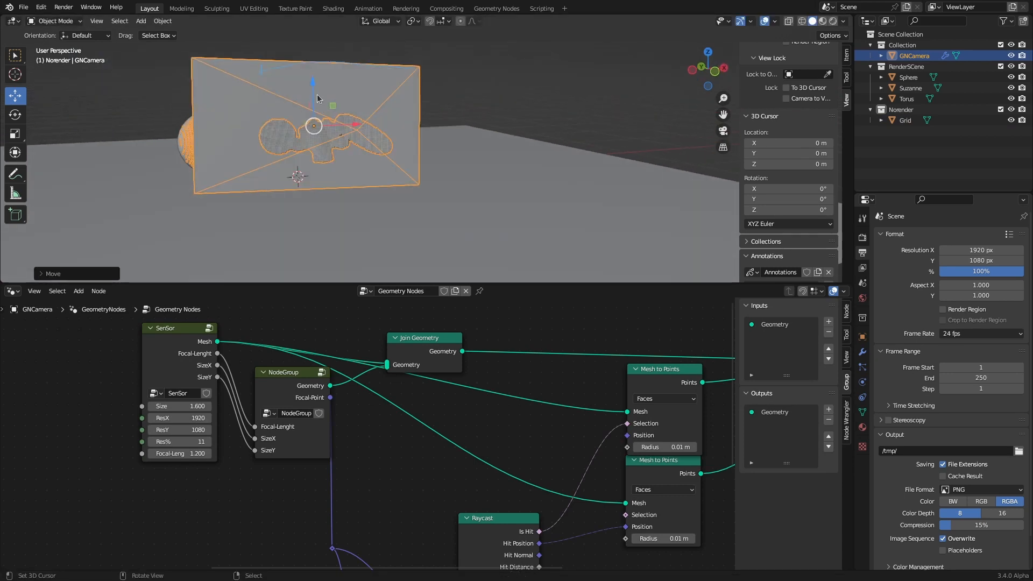
pyautogui.moveTo(315, 82); pyautogui.dragTo(314, 99)
pyautogui.scroll(8, 352, 143)
pyautogui.scroll(-4, 396, 205)
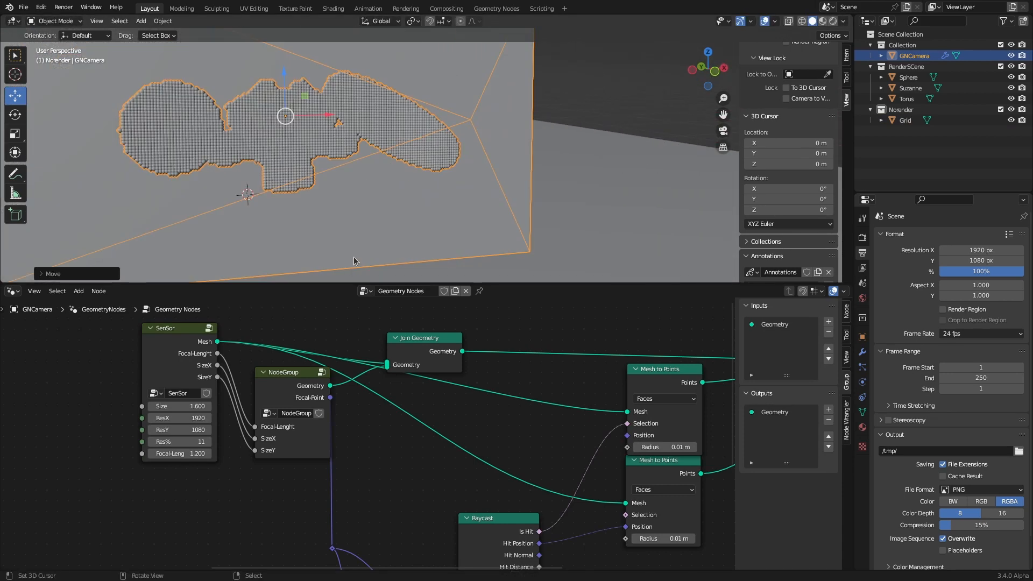
pyautogui.scroll(-3, 395, 205)
pyautogui.moveTo(396, 205); pyautogui.dragTo(427, 210, button='middle')
pyautogui.scroll(-2, 427, 210)
# Move the Grid object back into the RenderSCene collection
pyautogui.moveTo(906, 121); pyautogui.dragTo(910, 67)
pyautogui.scroll(-1, 425, 190)
pyautogui.scroll(2, 425, 189)
# Disconnect the duplicated Mesh to Points node from the final Join Geometry and delete that duplicate
pyautogui.moveTo(535, 469); pyautogui.dragTo(341, 362, button='middle')
pyautogui.scroll(3, 323, 409)
pyautogui.moveTo(272, 525); pyautogui.dragTo(273, 573, button='middle')
pyautogui.scroll(-9, 489, 450)
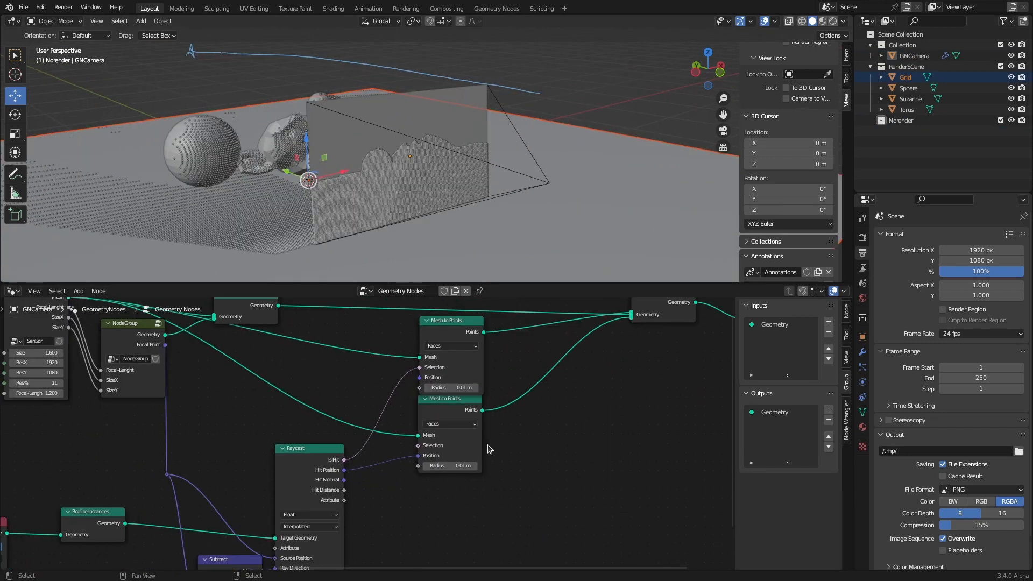
pyautogui.moveTo(428, 416); pyautogui.dragTo(442, 425)
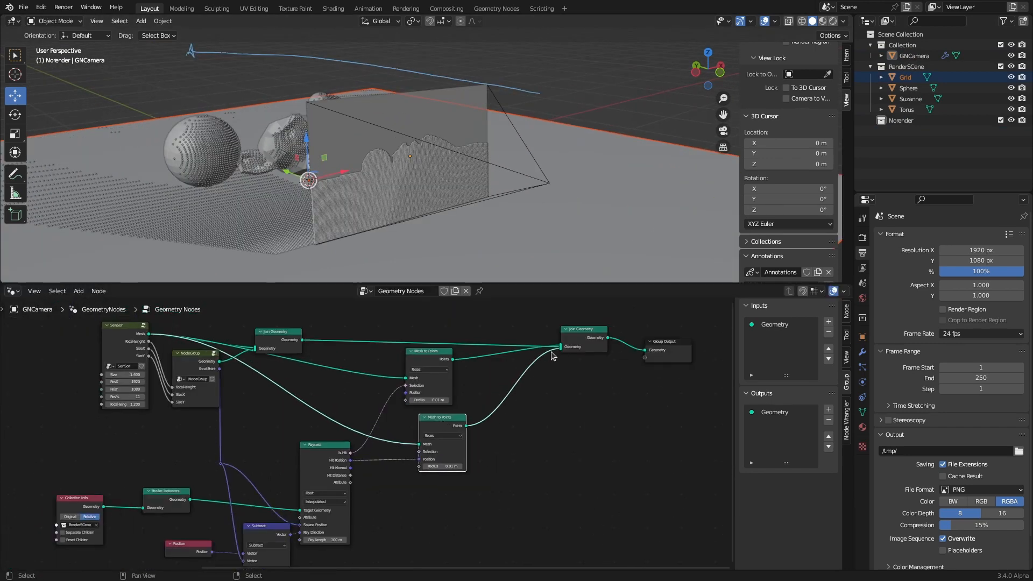
pyautogui.moveTo(559, 349); pyautogui.dragTo(520, 369)
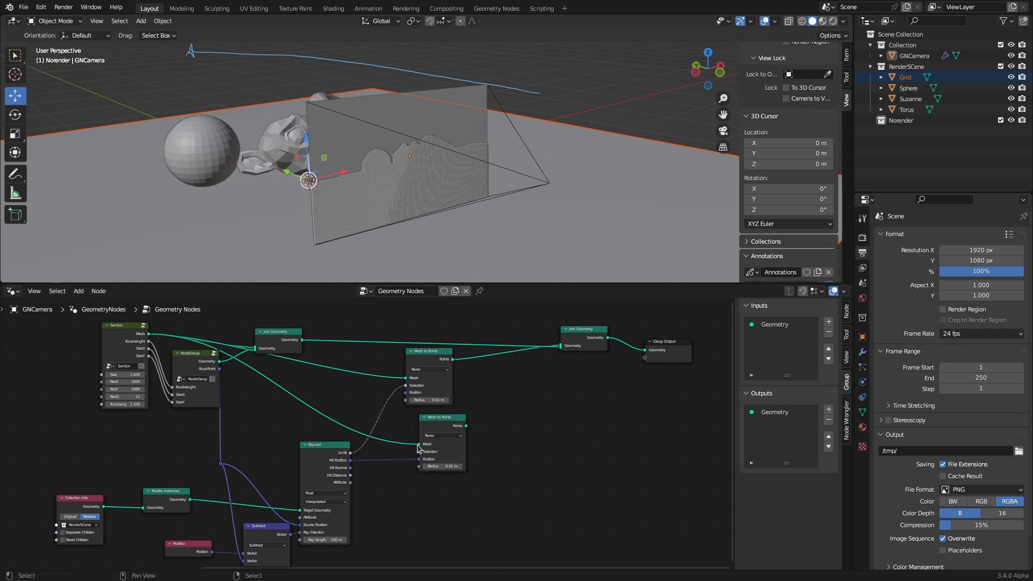
pyautogui.click(439, 423)
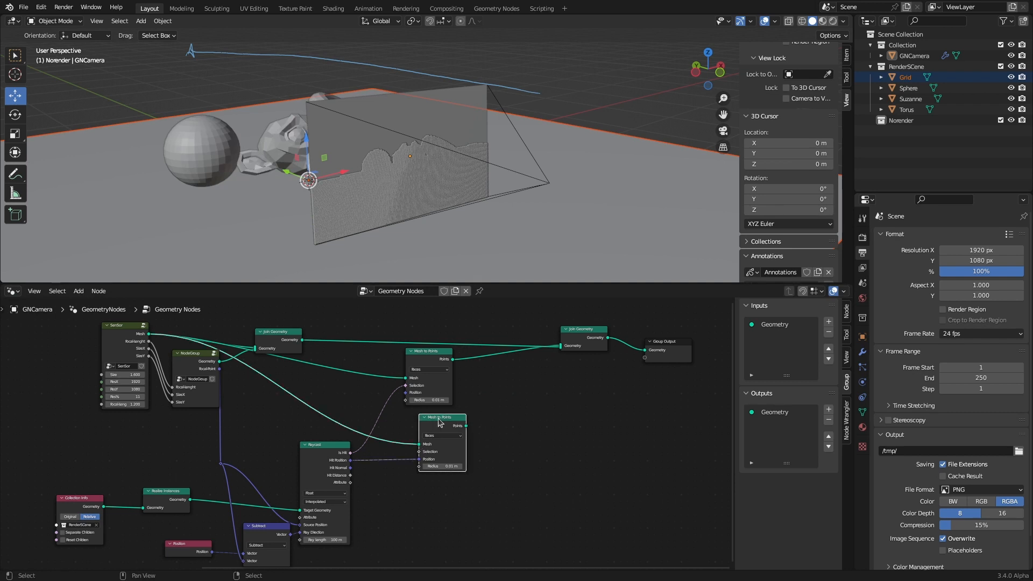
pyautogui.press('Delete')
# Connect Raycast's Hit Distance output to the remaining Mesh to Points node's Radius
pyautogui.scroll(3, 369, 484)
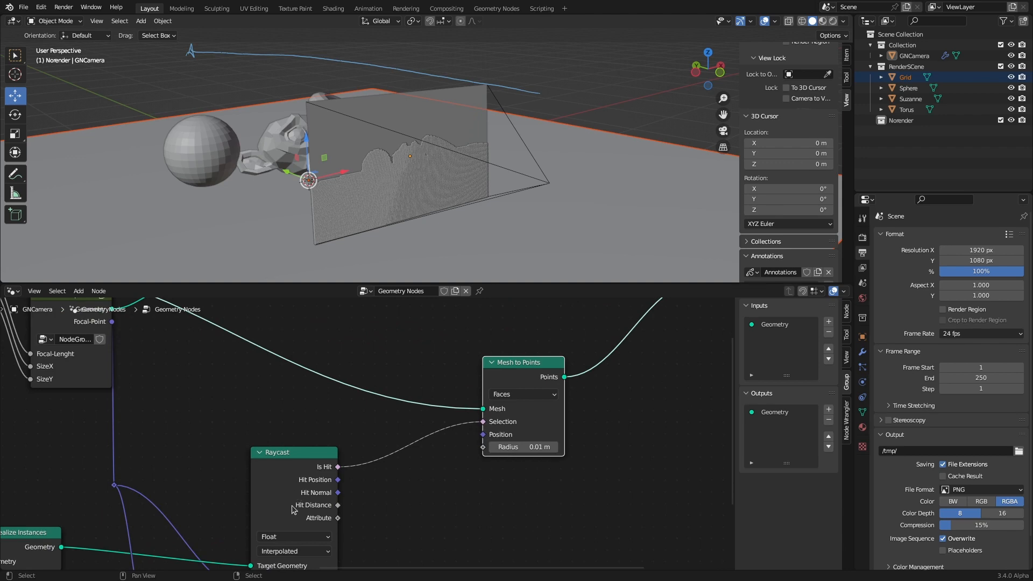
pyautogui.scroll(5, 365, 177)
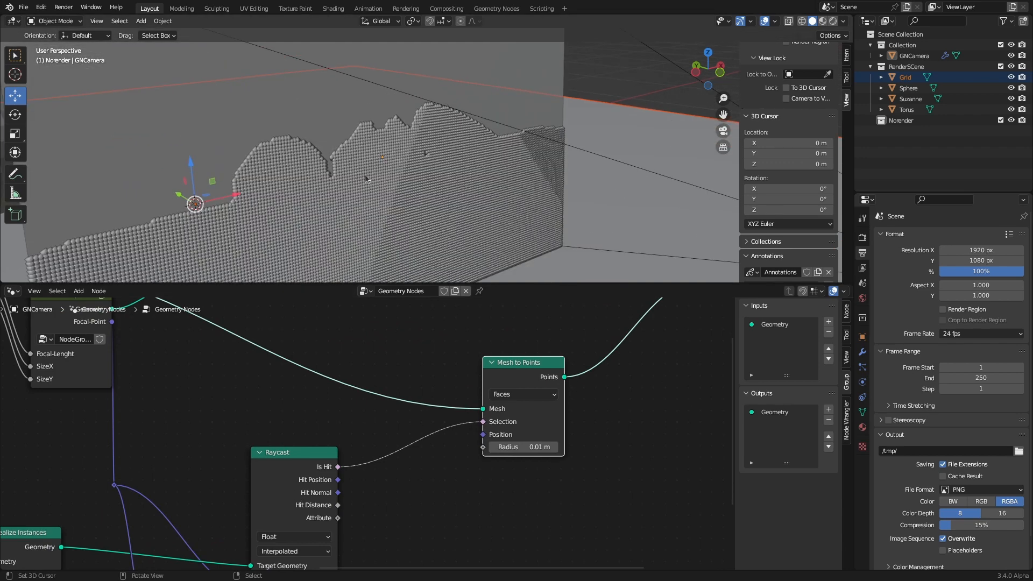
pyautogui.scroll(-3, 315, 470)
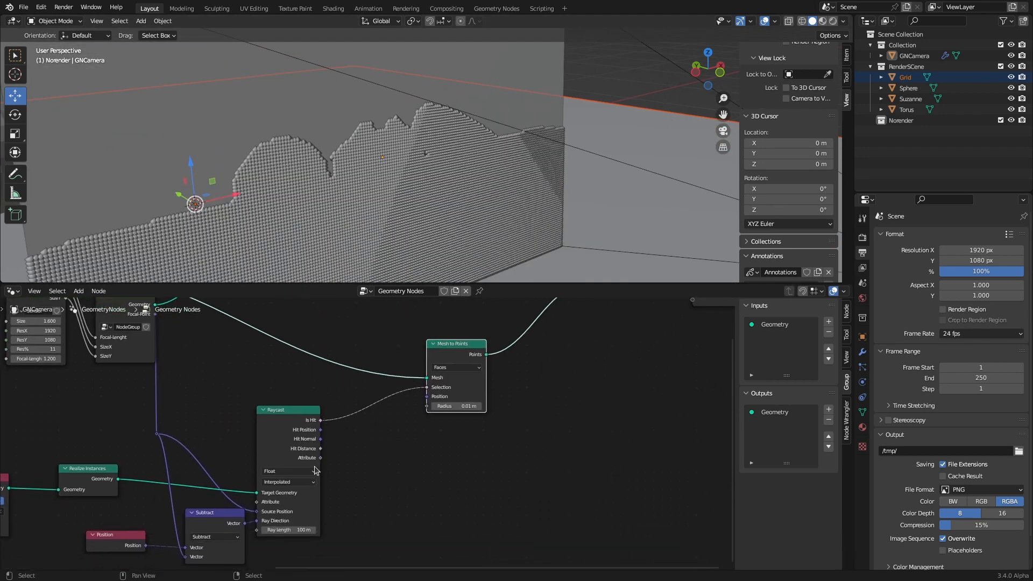
pyautogui.moveTo(320, 449); pyautogui.dragTo(426, 407)
# Insert a Math node between Hit Distance and Radius and set its operation to Divide
pyautogui.press('Home')
pyautogui.hotkey('shift', 'a')
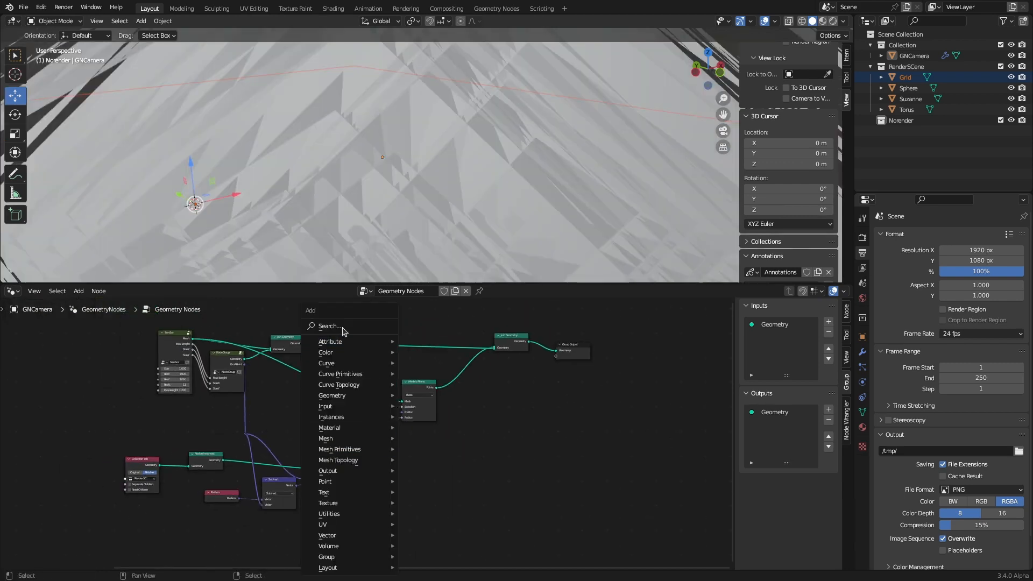
pyautogui.write('math')
pyautogui.click(371, 345)
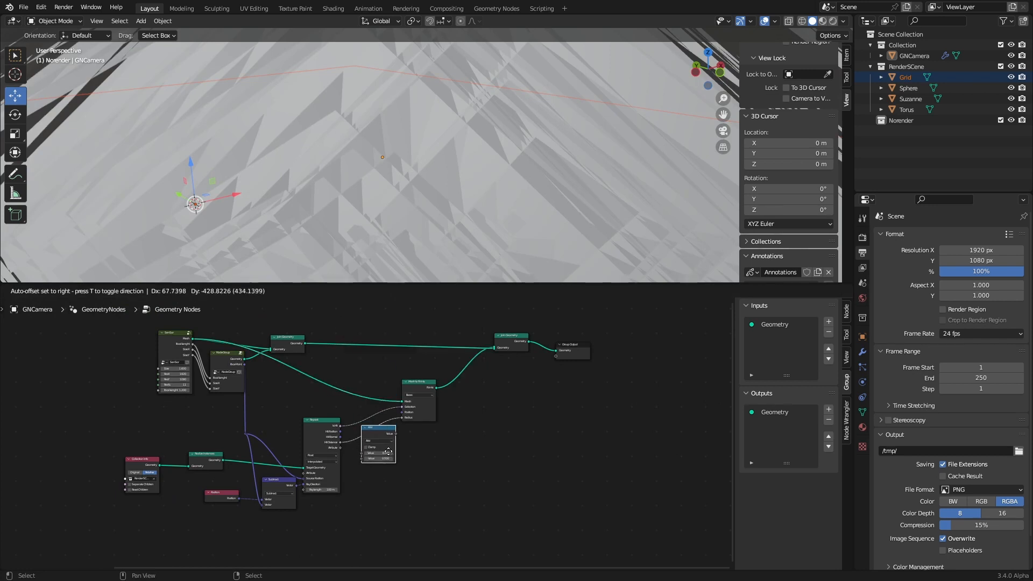
pyautogui.click(378, 442)
pyautogui.scroll(6, 391, 509)
pyautogui.click(389, 449)
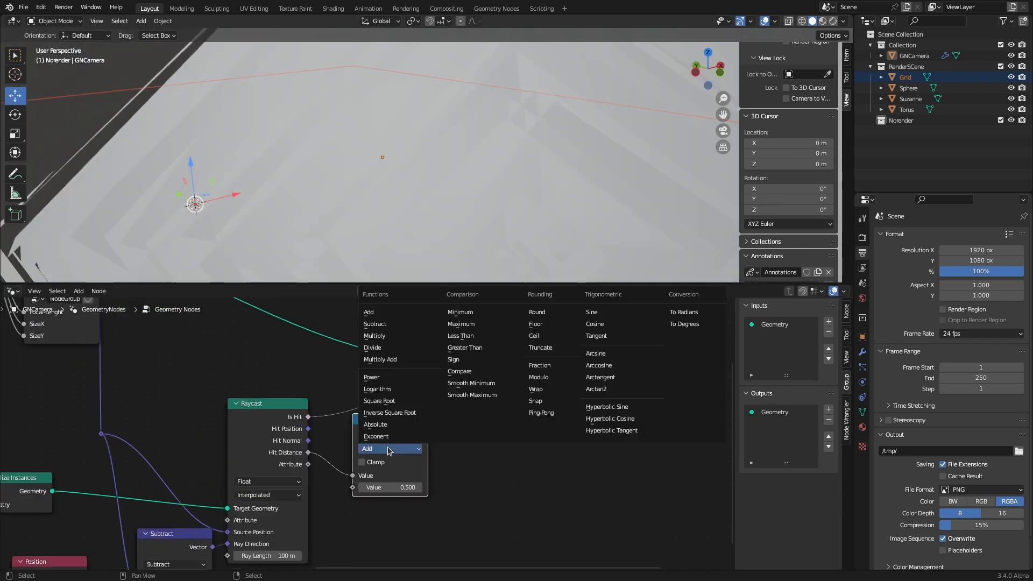
pyautogui.click(386, 348)
# Adjust the Divide node's second value to scale down the point radii, leaving it at 633.500
pyautogui.scroll(-4, 409, 243)
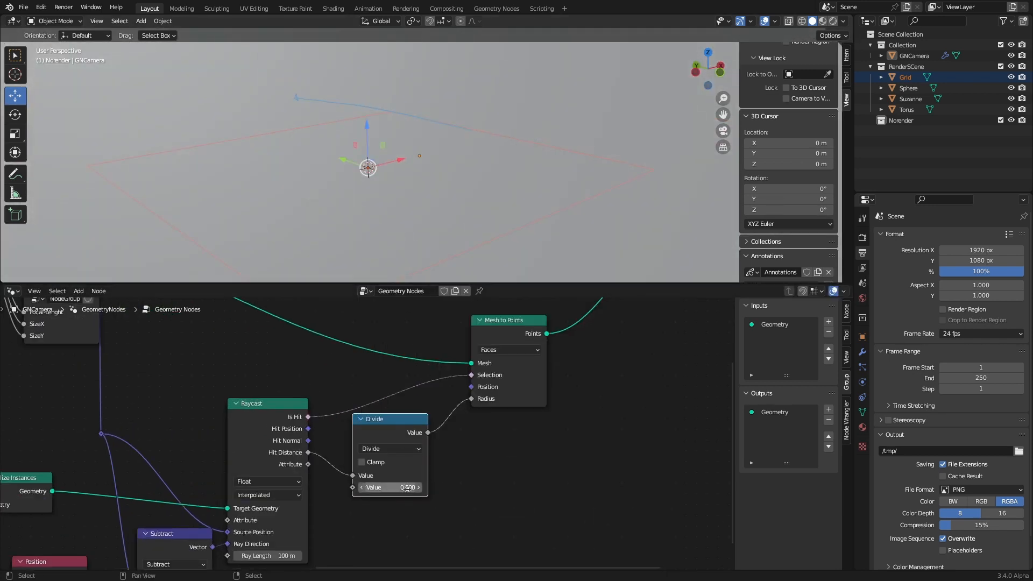
pyautogui.moveTo(390, 487)
pyautogui.mouseDown()
pyautogui.moveTo(406, 487)
pyautogui.moveTo(354, 474)
pyautogui.moveTo(420, 487)
pyautogui.moveTo(398, 487)
pyautogui.mouseUp()
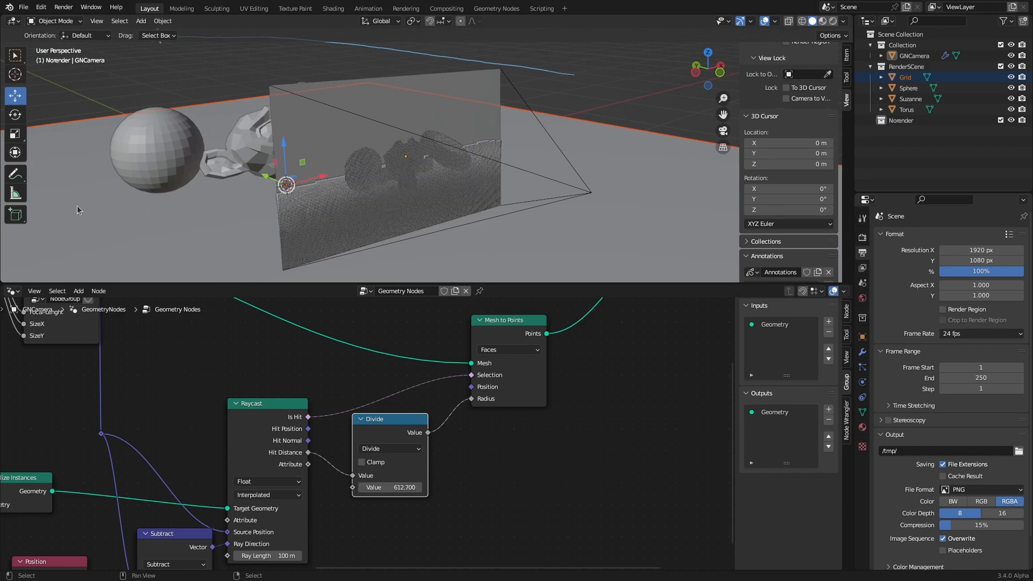
pyautogui.moveTo(281, 197); pyautogui.dragTo(390, 166, button='middle')
pyautogui.scroll(3, 242, 186)
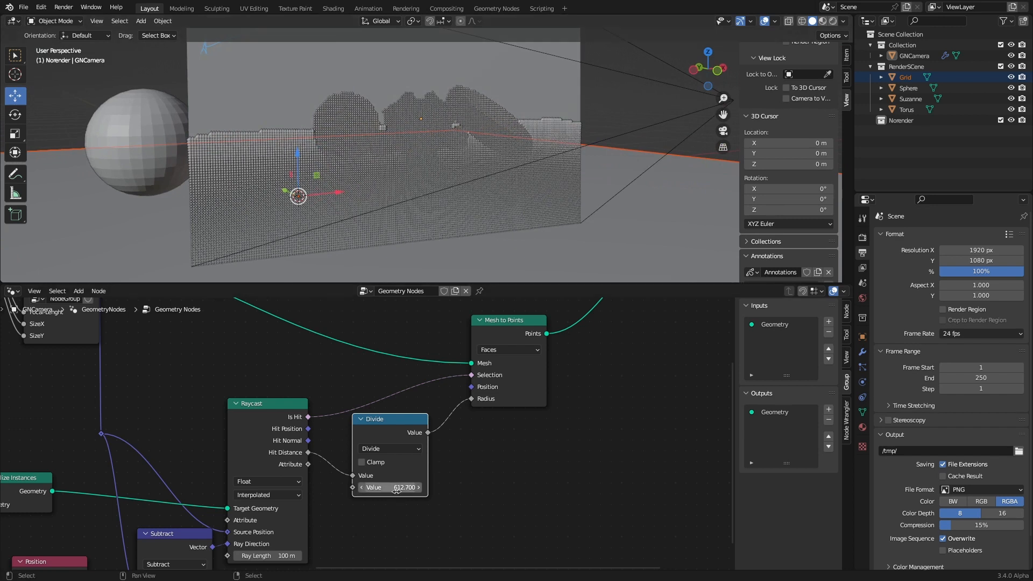
pyautogui.moveTo(396, 488); pyautogui.dragTo(412, 488)
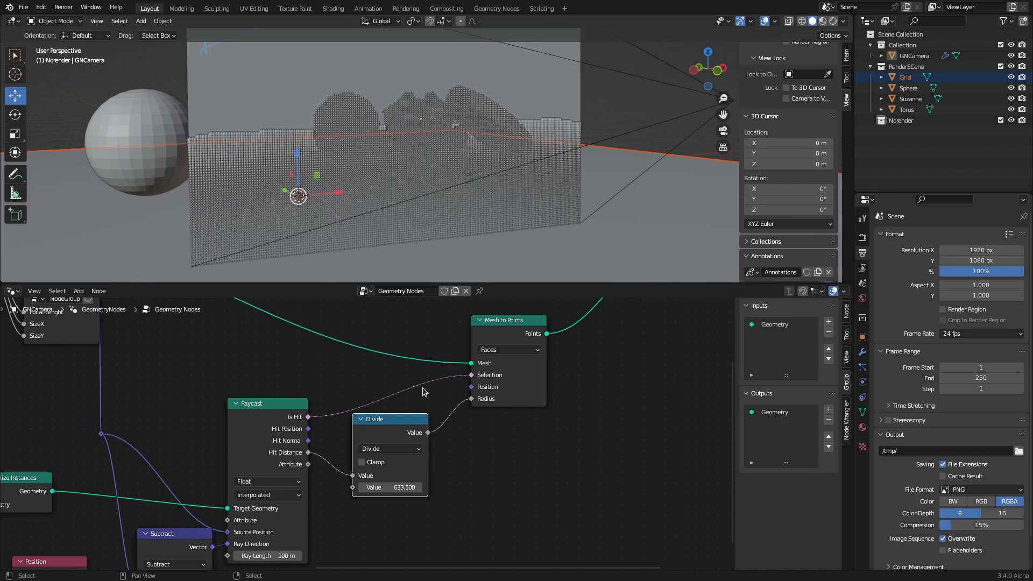
# Reposition the Raycast, Divide and Mesh to Points nodes so that their connections line up neatly
pyautogui.moveTo(559, 144); pyautogui.dragTo(365, 178, button='middle')
pyautogui.scroll(-3, 365, 179)
pyautogui.press('Home')
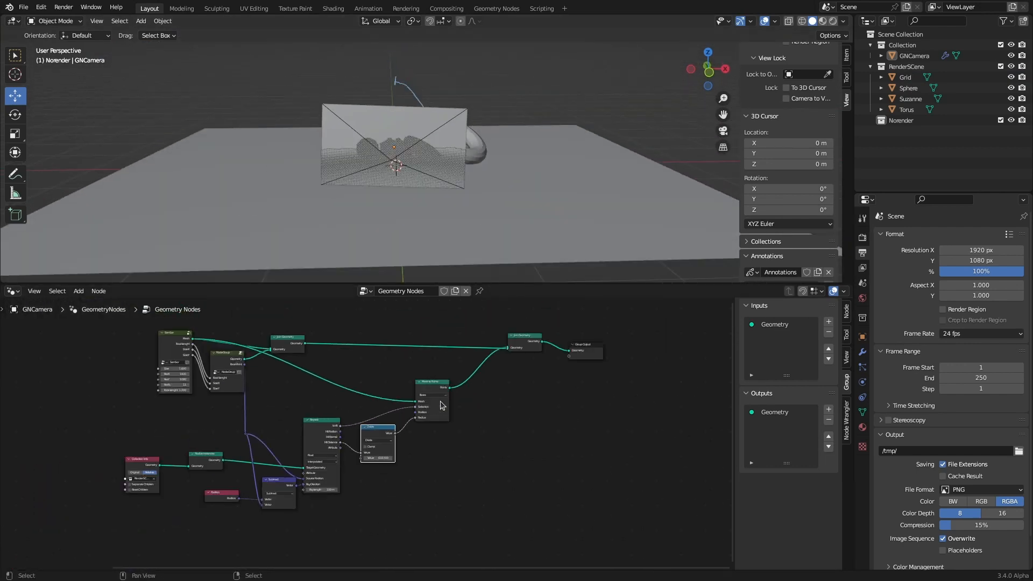
pyautogui.scroll(3, 445, 451)
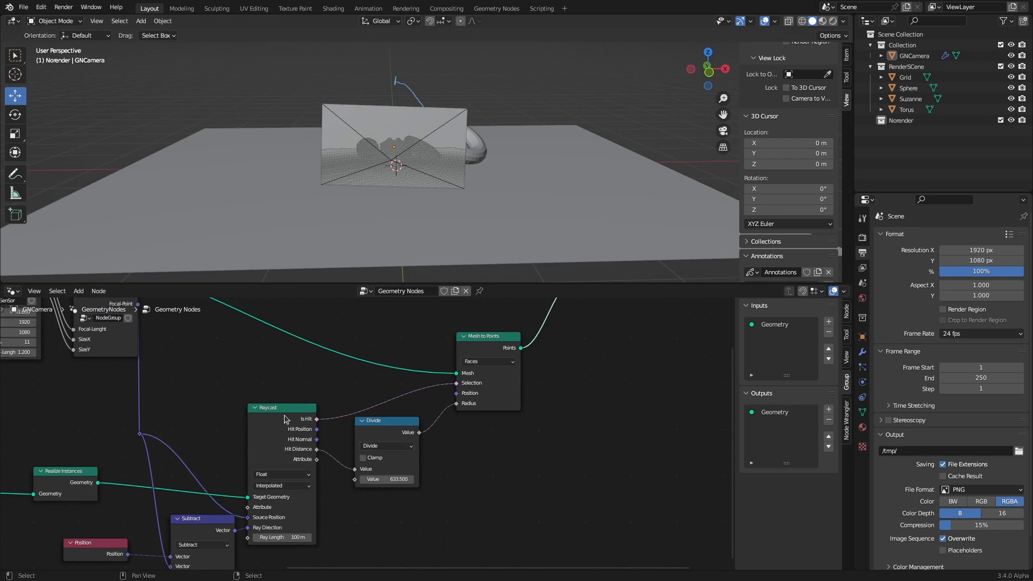
pyautogui.moveTo(285, 419); pyautogui.dragTo(288, 395)
pyautogui.moveTo(396, 420); pyautogui.dragTo(398, 409)
pyautogui.moveTo(496, 349); pyautogui.dragTo(491, 353)
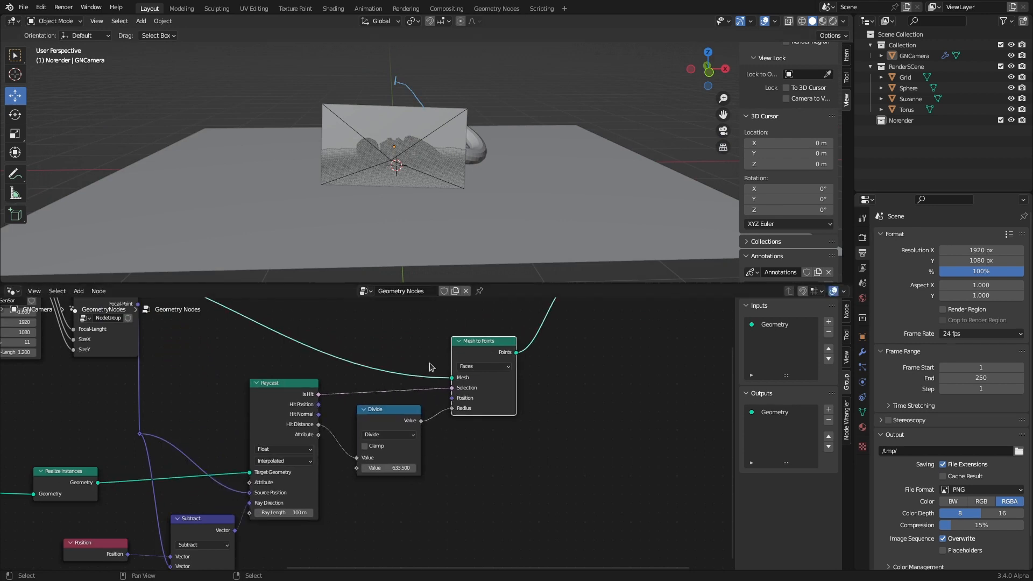
pyautogui.scroll(-3, 484, 458)
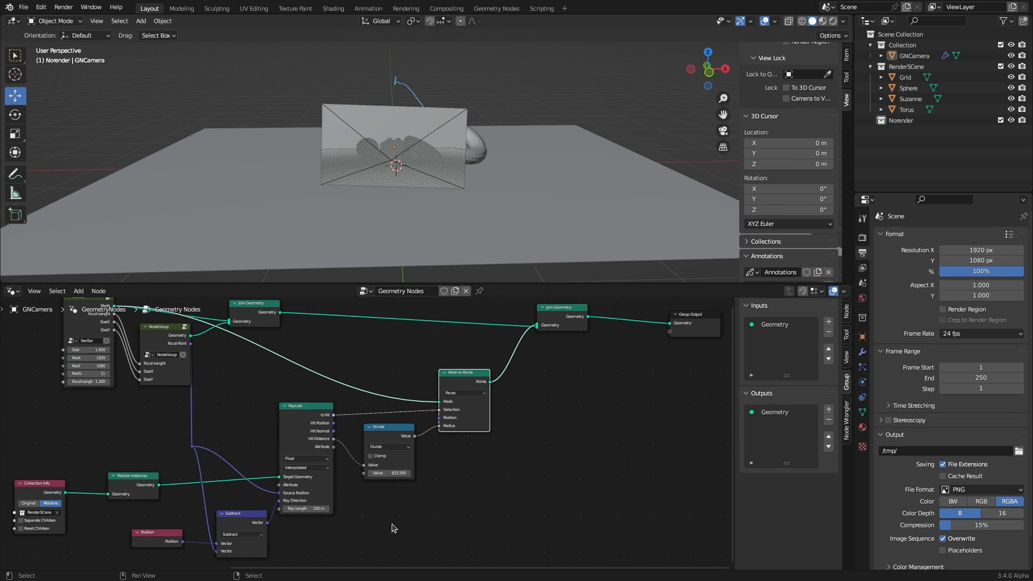
# Delete the Mesh to Points and Divide nodes, leaving Raycast without output connections
pyautogui.scroll(2, 413, 516)
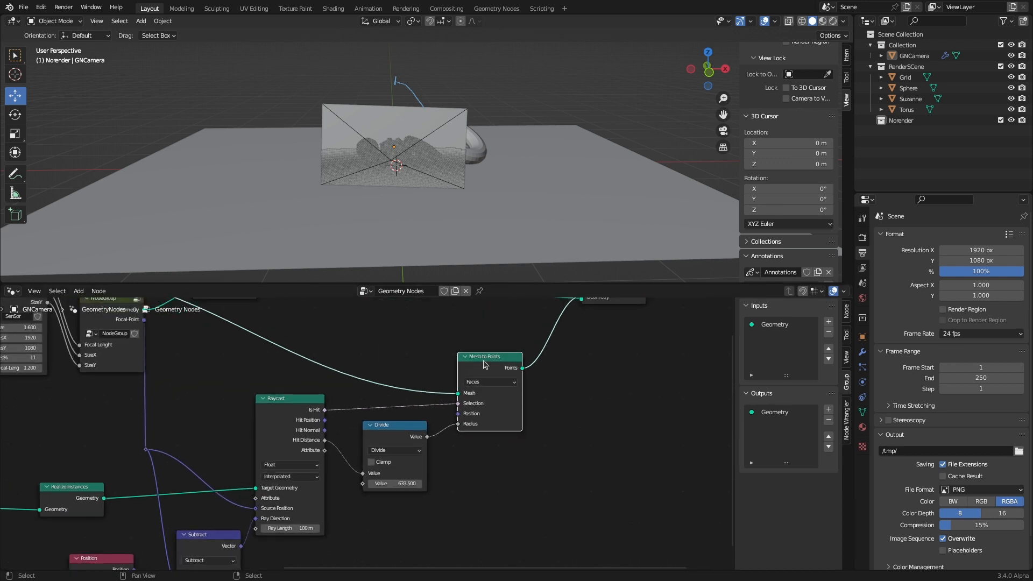
pyautogui.press('x')
pyautogui.click(406, 431)
pyautogui.press('x')
pyautogui.scroll(-5, 469, 425)
pyautogui.moveTo(468, 396); pyautogui.dragTo(433, 404, button='middle')
pyautogui.scroll(2, 361, 435)
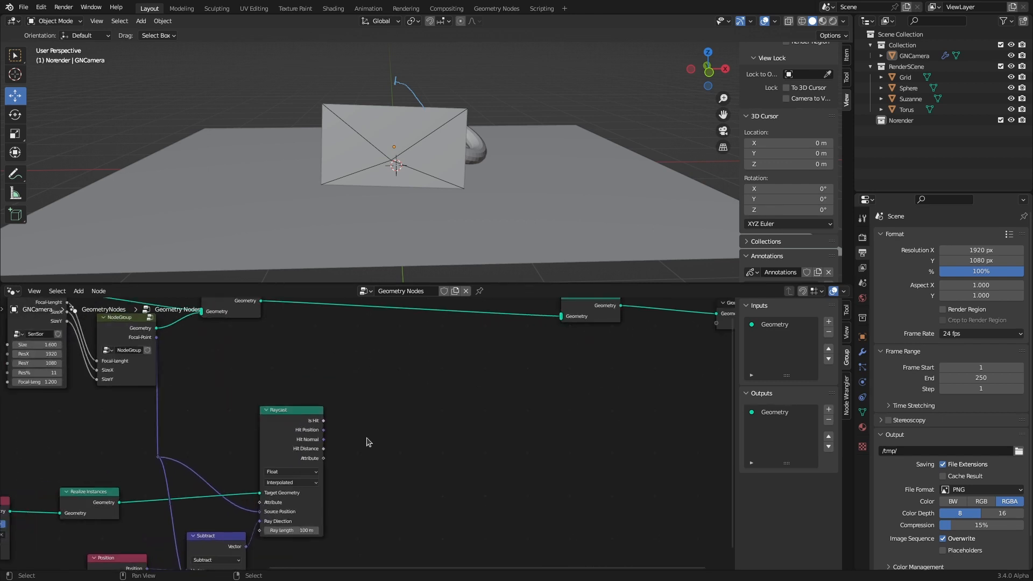
pyautogui.moveTo(292, 415); pyautogui.dragTo(293, 415)
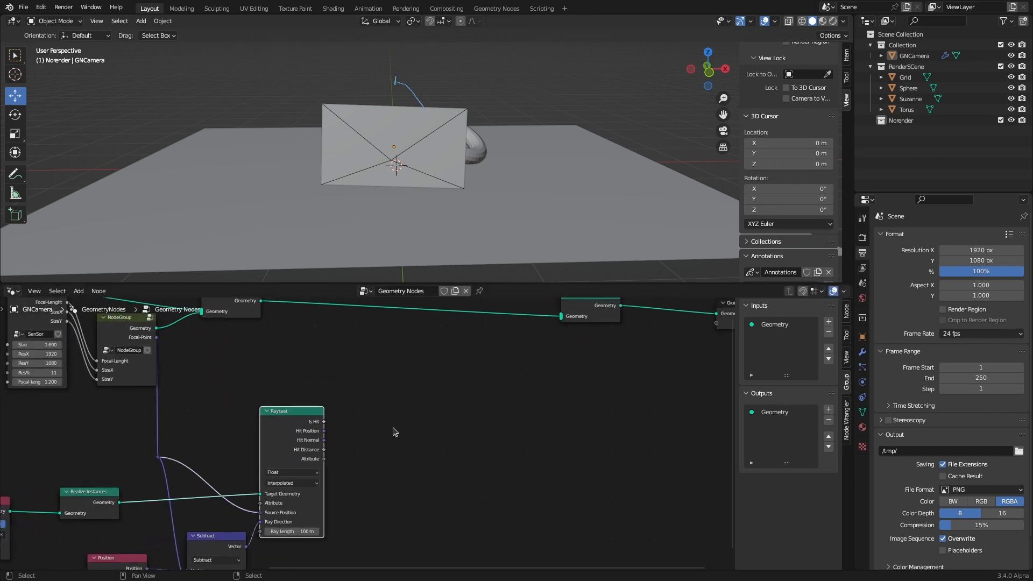
# Add a Store Named Attribute node beside Raycast and widen it so its full title fits
pyautogui.hotkey('shift', 'a')
pyautogui.click(367, 325)
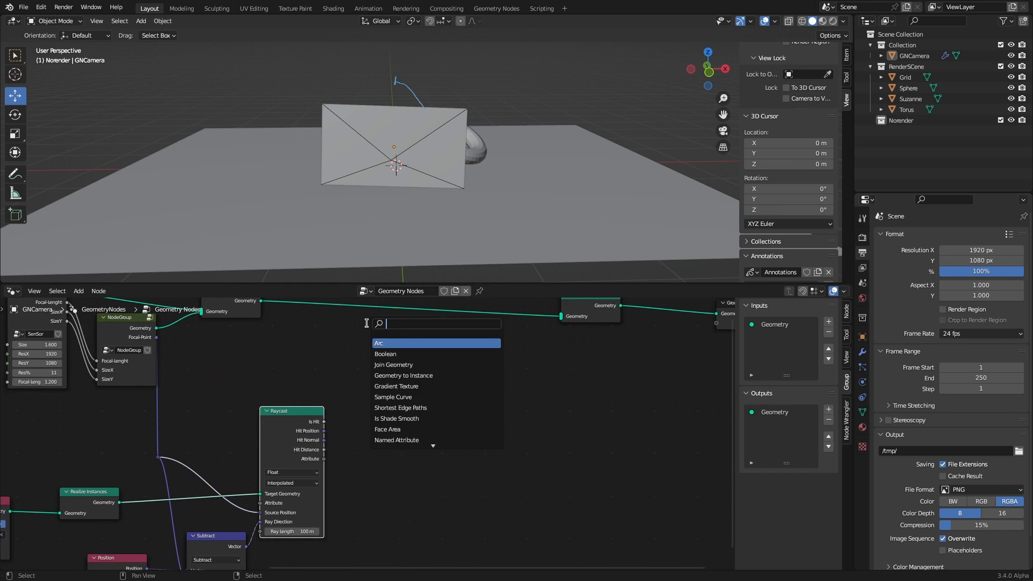
pyautogui.write('store')
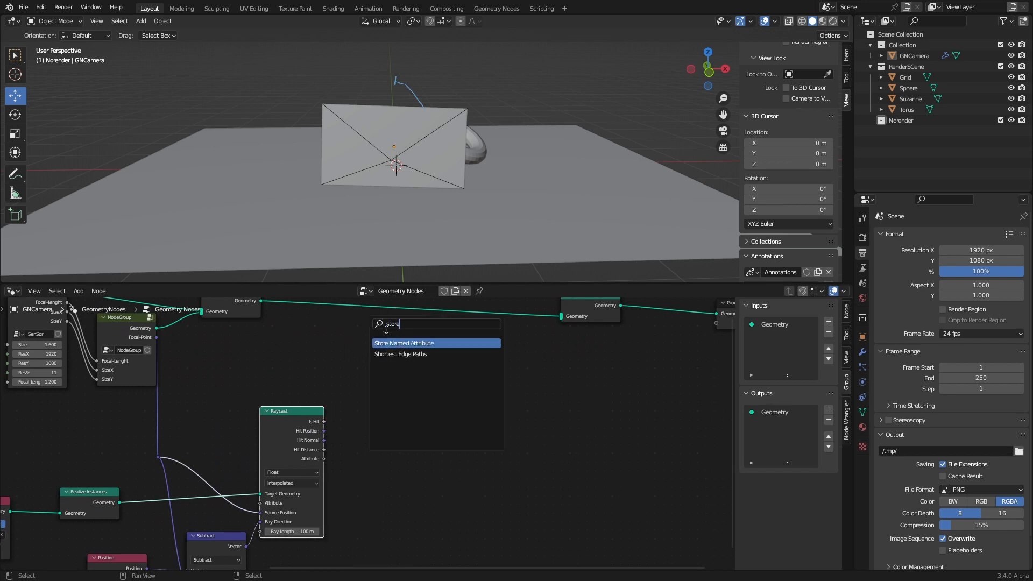
pyautogui.press('Return')
pyautogui.click(466, 447)
pyautogui.scroll(2, 469, 448)
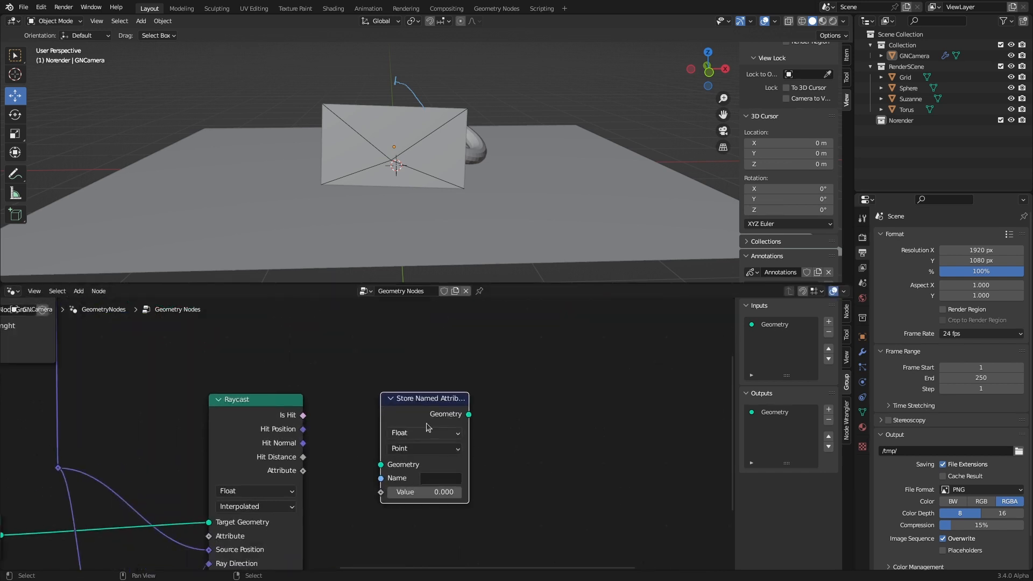
pyautogui.moveTo(468, 430); pyautogui.dragTo(494, 430)
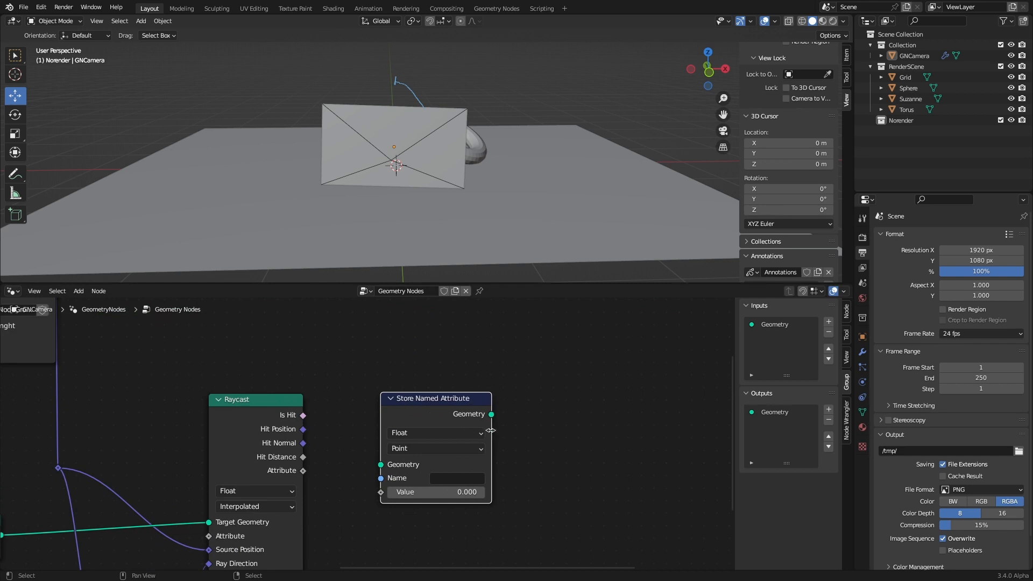
# Connect SenSor's Mesh to Store Named Attribute's Geometry input and Raycast's Is Hit to its Value
pyautogui.scroll(-3, 473, 399)
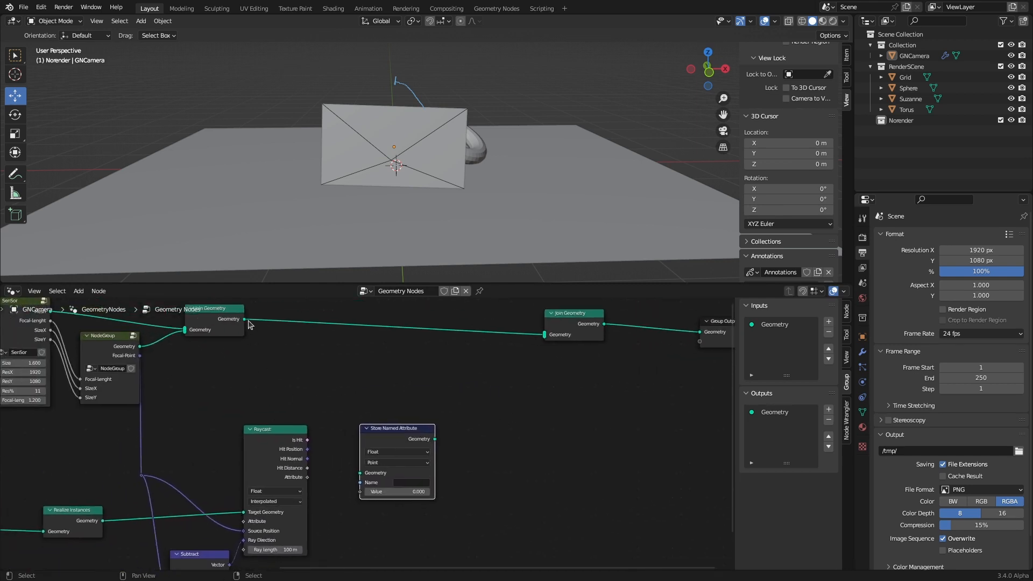
pyautogui.moveTo(245, 320); pyautogui.dragTo(342, 447)
pyautogui.moveTo(50, 312); pyautogui.dragTo(360, 473)
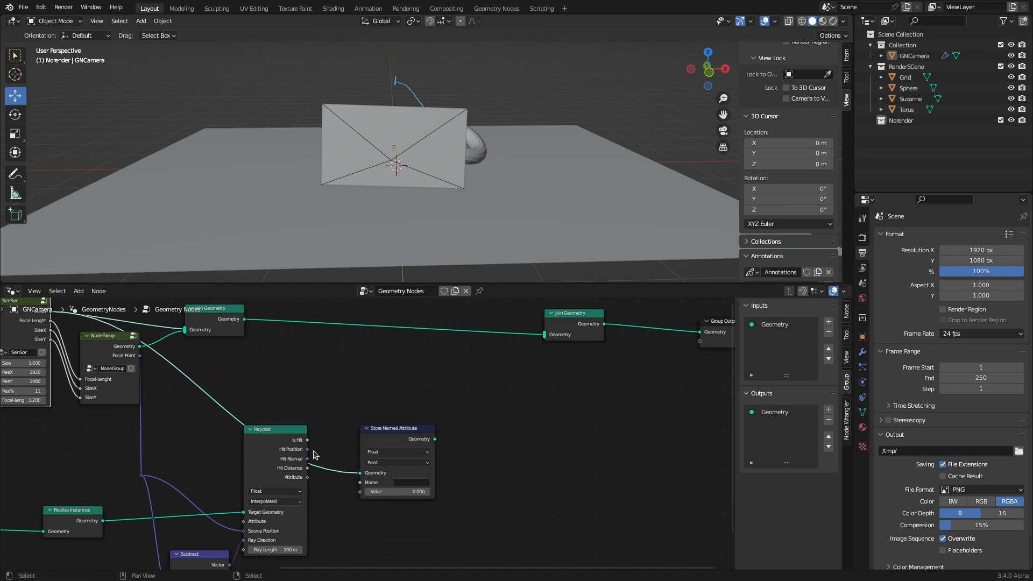
pyautogui.moveTo(309, 444); pyautogui.dragTo(361, 492)
# Replace the final Join Geometry's input with the Store Named Attribute output and preview the join through a Viewer node
pyautogui.moveTo(517, 422); pyautogui.dragTo(406, 410, button='middle')
pyautogui.moveTo(432, 323); pyautogui.dragTo(388, 355)
pyautogui.moveTo(325, 427); pyautogui.dragTo(434, 324)
pyautogui.keyDown('ctrl'); pyautogui.keyDown('shift'); pyautogui.click(478, 313); pyautogui.keyUp('shift'); pyautogui.keyUp('ctrl')
pyautogui.moveTo(546, 311); pyautogui.dragTo(617, 366)
# Name the stored attribute AlphaPass
pyautogui.moveTo(302, 469); pyautogui.dragTo(401, 450, button='middle')
pyautogui.click(402, 450)
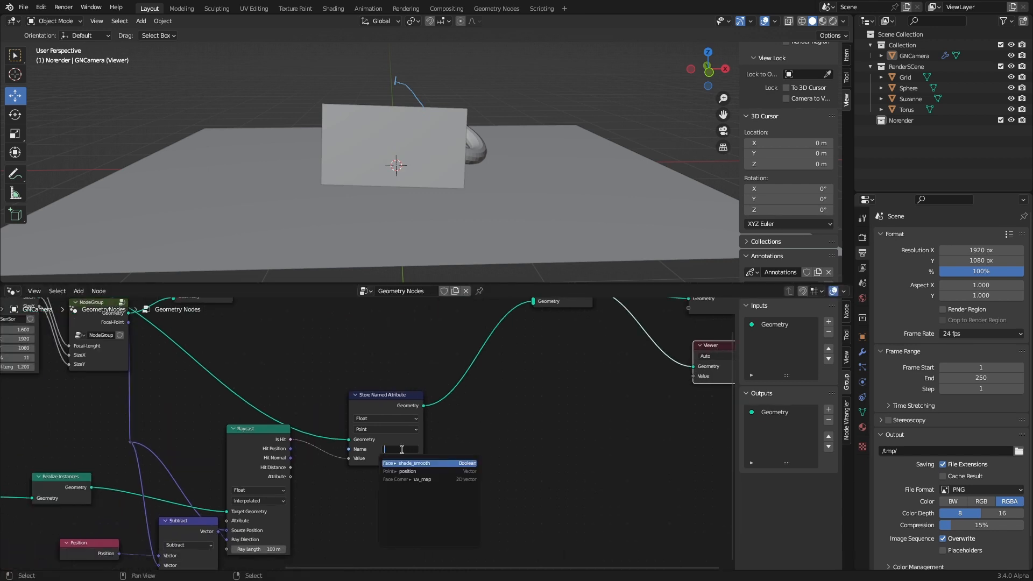
pyautogui.write('Alph')
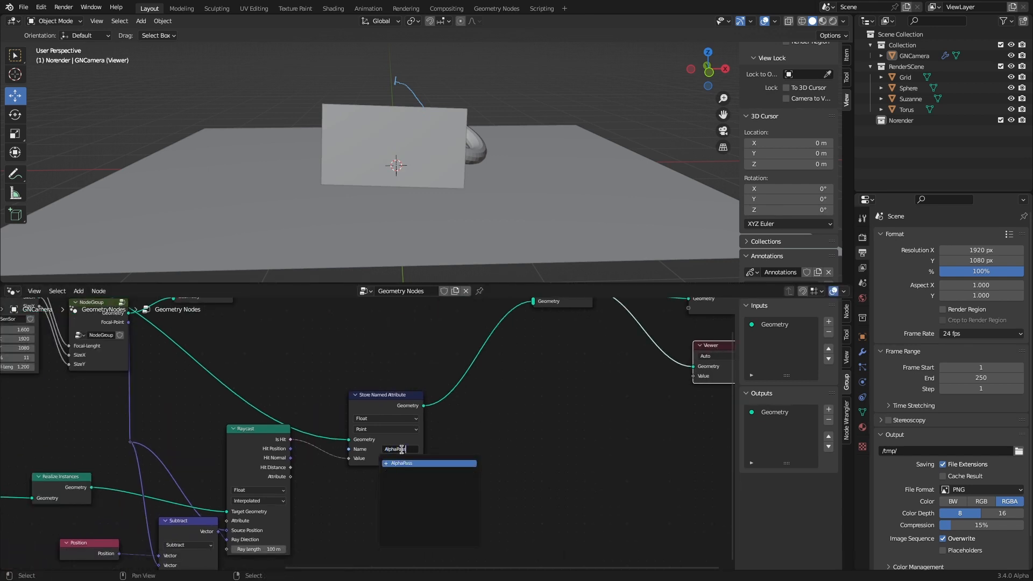
pyautogui.write('aPass')
pyautogui.press('Return')
# Shift the Group Output node aside and add a Named Attribute node near the Viewer
pyautogui.moveTo(510, 414); pyautogui.dragTo(448, 450, button='middle')
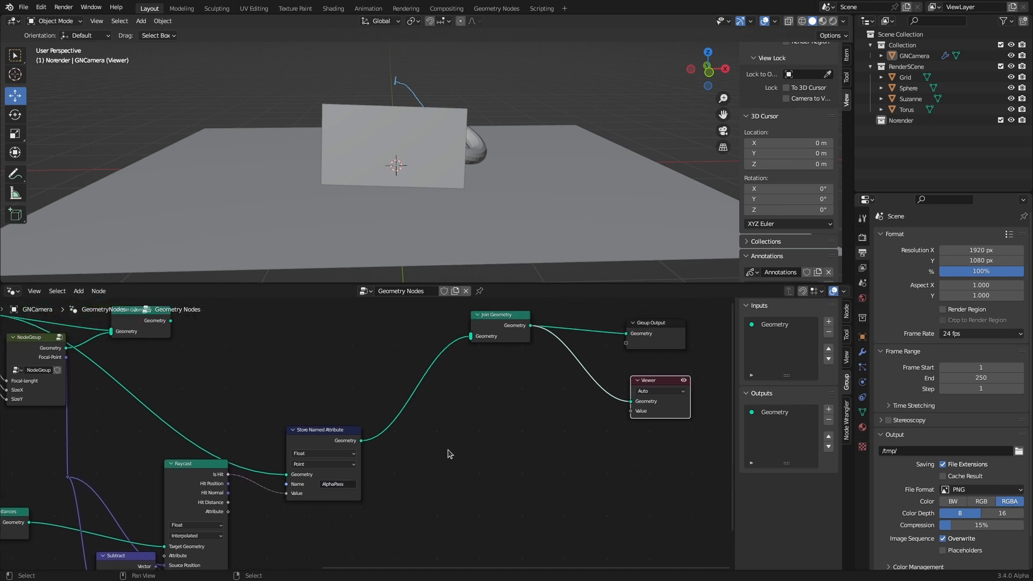
pyautogui.moveTo(650, 326); pyautogui.dragTo(663, 319)
pyautogui.click(551, 432)
pyautogui.hotkey('shift', 'a')
pyautogui.click(514, 329)
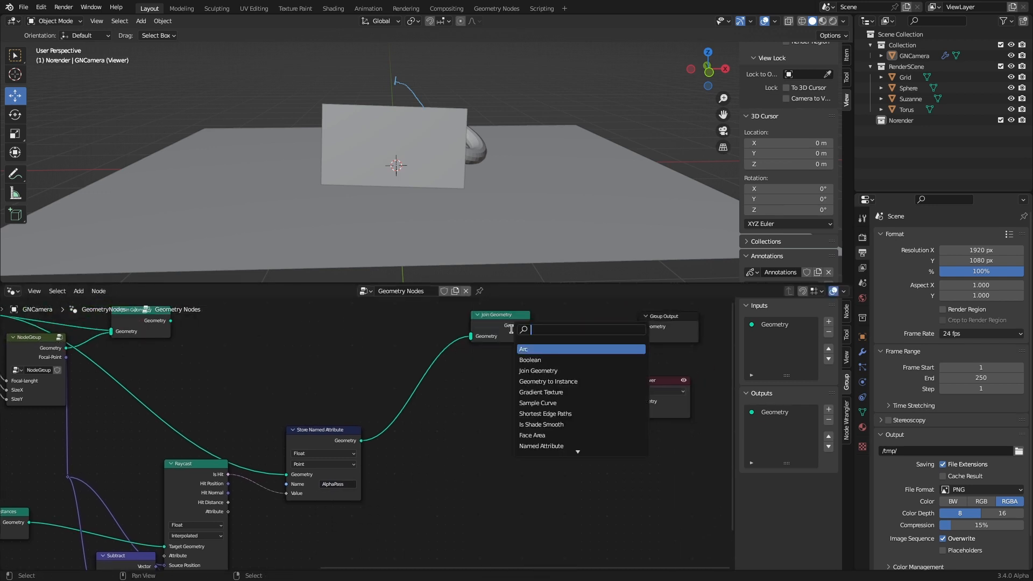
pyautogui.write('named')
pyautogui.click(533, 350)
pyautogui.click(547, 443)
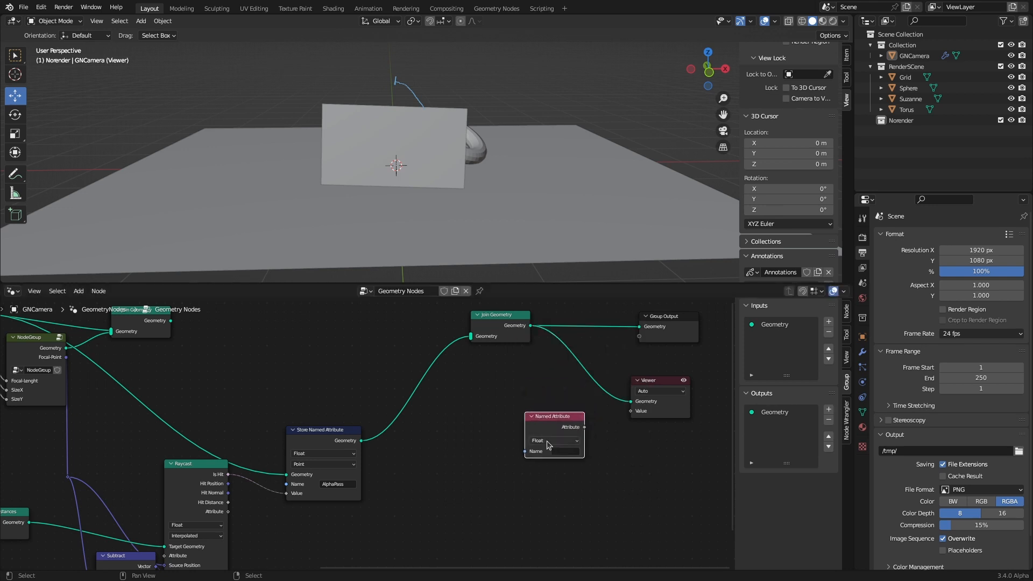
# Connect Named Attribute's output to a new Group Output socket and the Viewer's Value, and choose AlphaPass as its attribute
pyautogui.moveTo(585, 427); pyautogui.dragTo(639, 337)
pyautogui.click(565, 452)
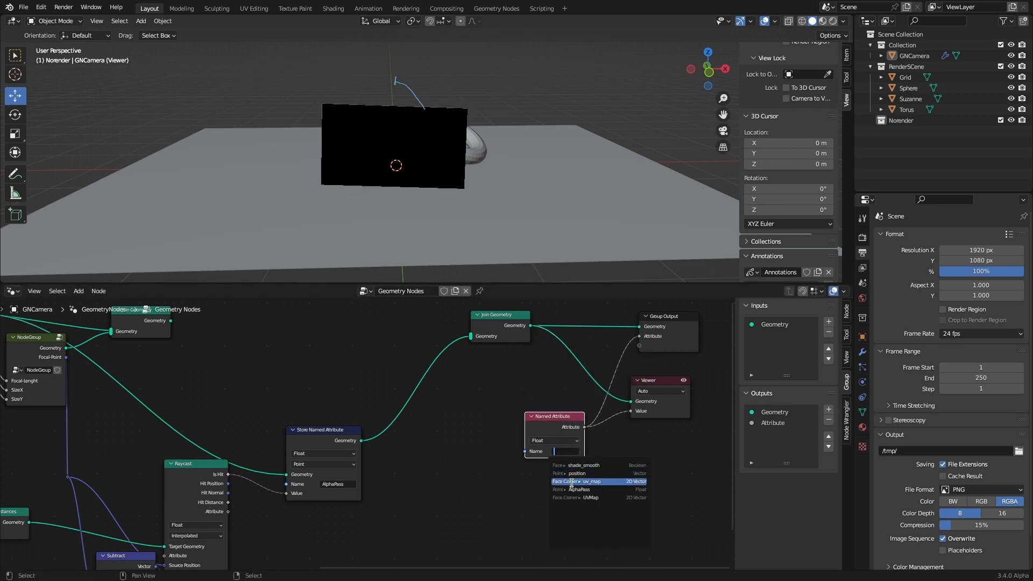
pyautogui.click(573, 489)
# Set the SenSor node's Res% to 50
pyautogui.scroll(1, 457, 454)
pyautogui.scroll(4, 376, 181)
pyautogui.moveTo(365, 176); pyautogui.dragTo(385, 174, button='middle')
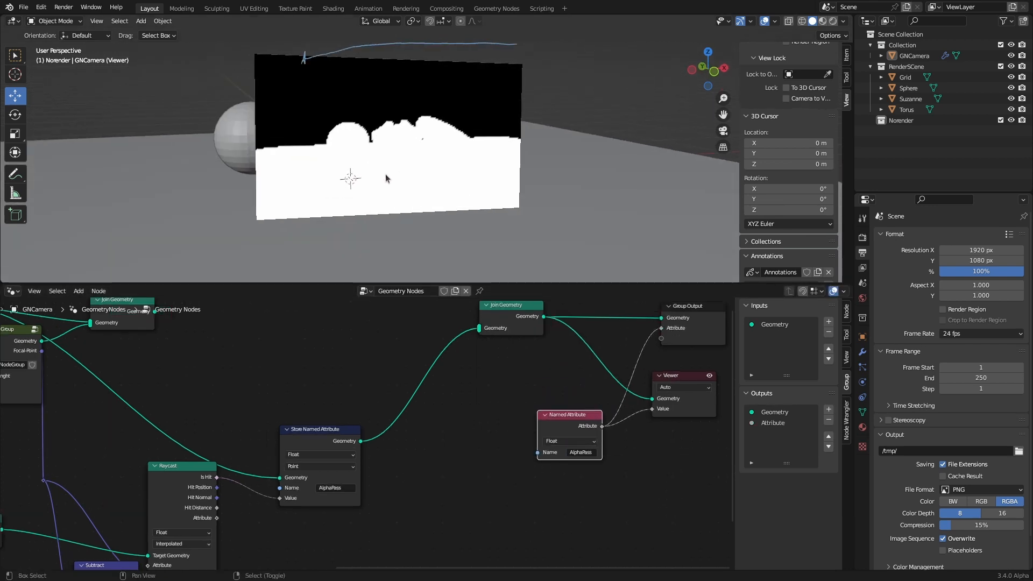
pyautogui.scroll(3, 388, 167)
pyautogui.scroll(-3, 388, 166)
pyautogui.moveTo(289, 349); pyautogui.dragTo(700, 378, button='middle')
pyautogui.scroll(6, 308, 453)
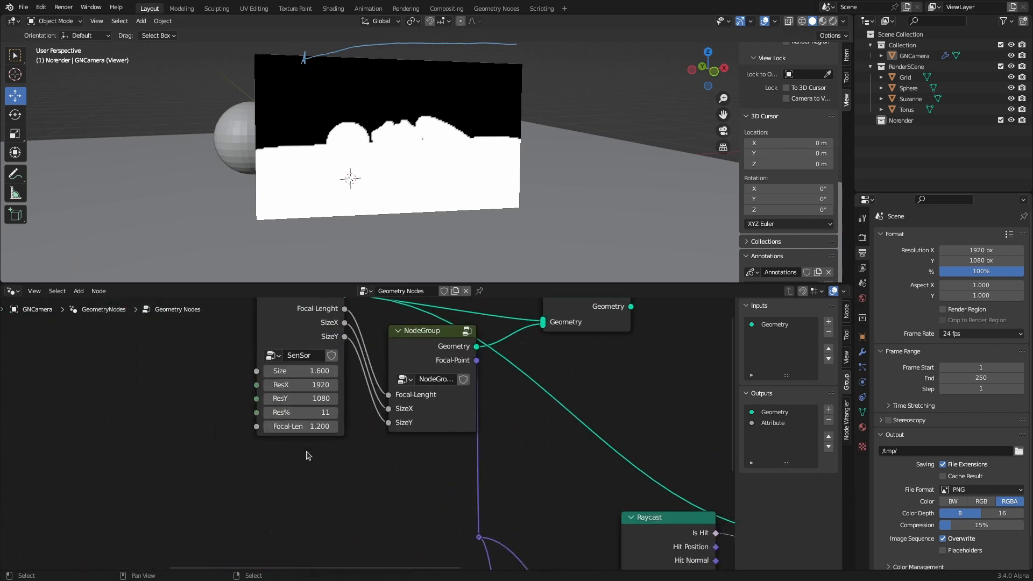
pyautogui.click(307, 407)
pyautogui.write('50')
pyautogui.press('Return')
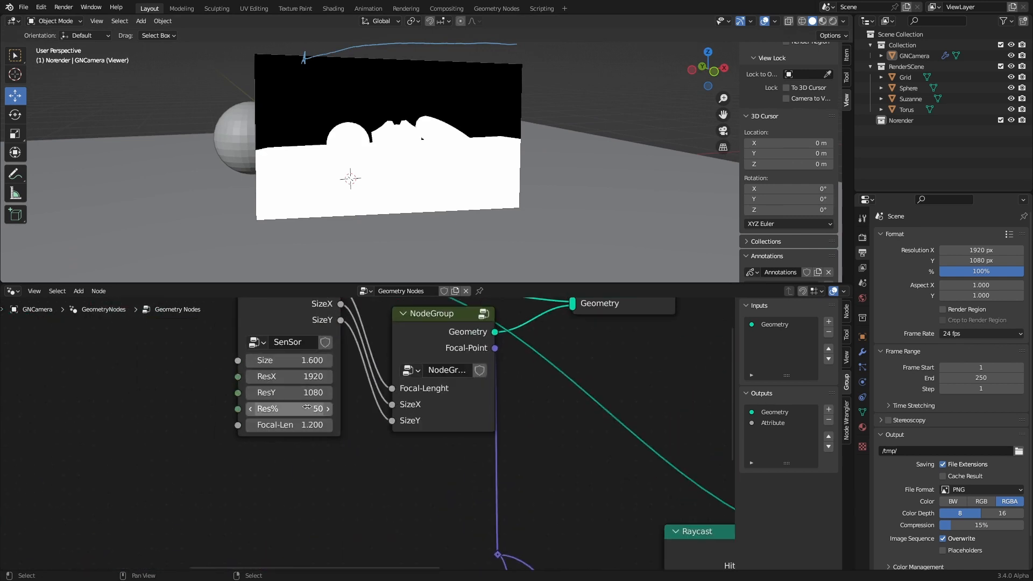
# Examine the sharper alpha mask and move the Store Named Attribute node slightly farther from Raycast
pyautogui.scroll(-2, 366, 436)
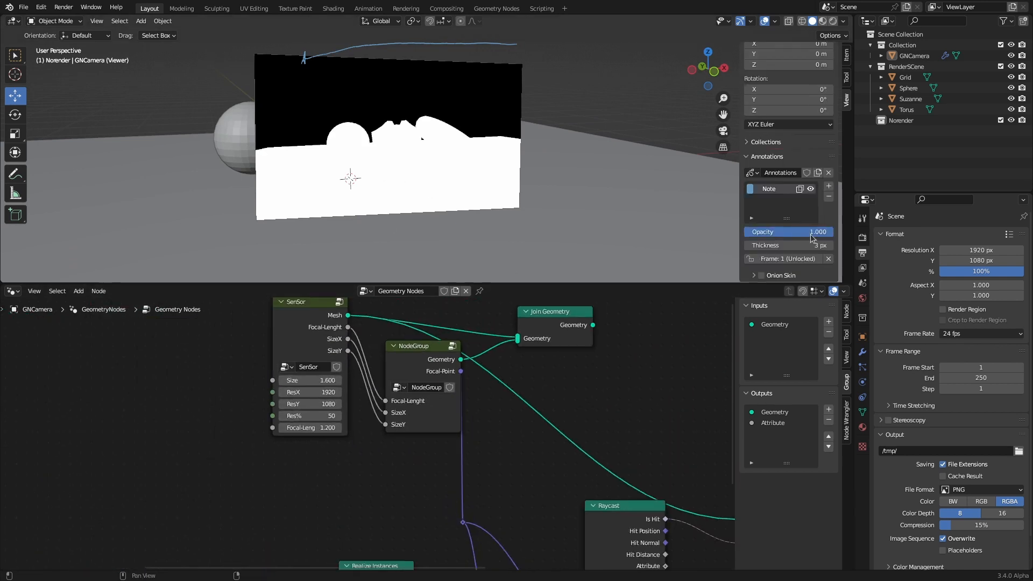
pyautogui.scroll(5, 402, 139)
pyautogui.keyDown('shift'); pyautogui.moveTo(402, 139); pyautogui.dragTo(409, 144, button='middle'); pyautogui.keyUp('shift')
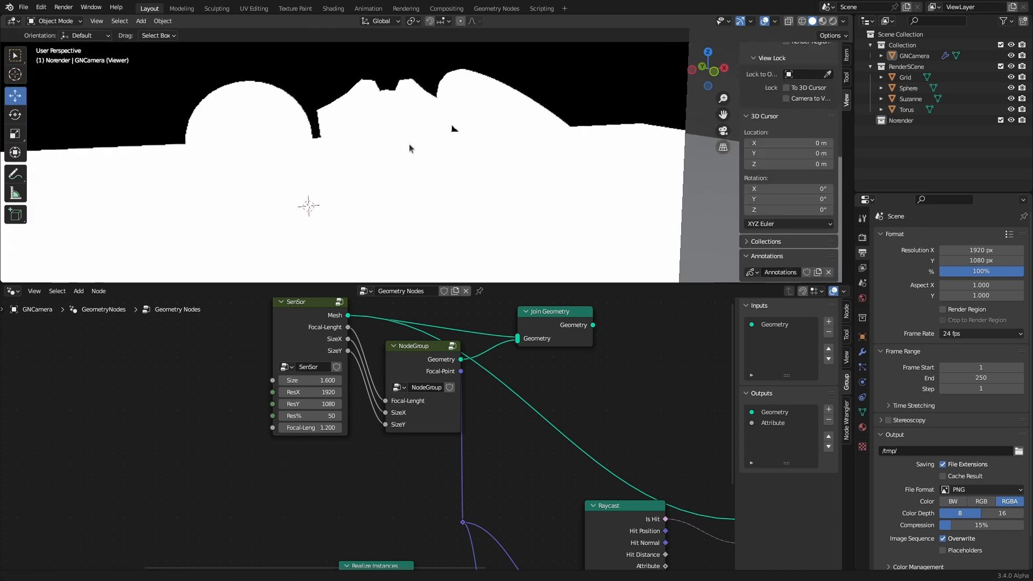
pyautogui.scroll(-4, 543, 375)
pyautogui.keyDown('shift'); pyautogui.moveTo(551, 424); pyautogui.dragTo(248, 365, button='middle'); pyautogui.keyUp('shift')
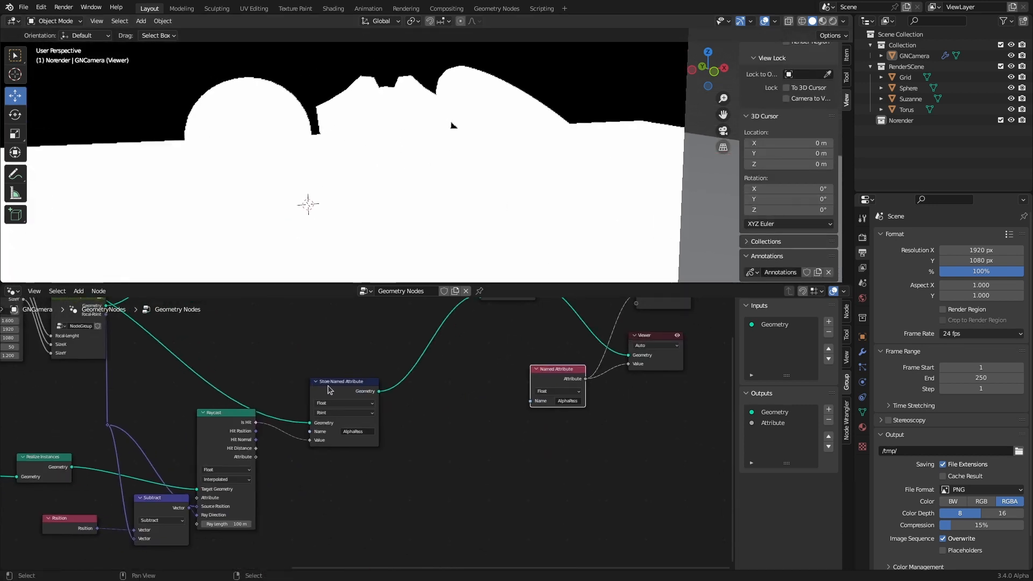
pyautogui.moveTo(330, 386); pyautogui.dragTo(363, 389)
pyautogui.click(419, 449)
pyautogui.scroll(-3, 486, 429)
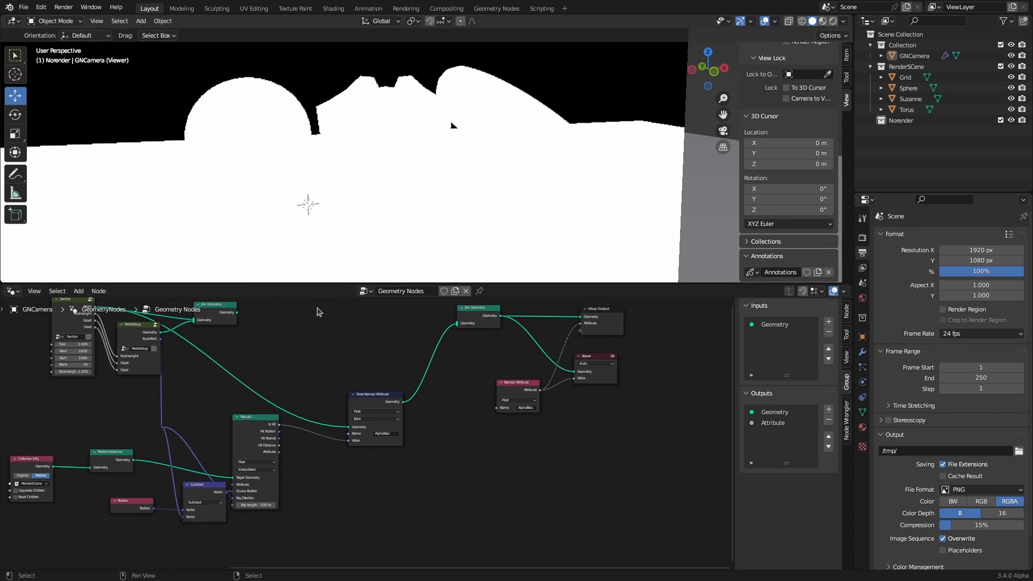
# Inspect the mask's edges up close and set the Store Named Attribute domain to Face
pyautogui.scroll(4, 351, 120)
pyautogui.keyDown('shift'); pyautogui.moveTo(352, 125); pyautogui.dragTo(376, 179, button='middle'); pyautogui.keyUp('shift')
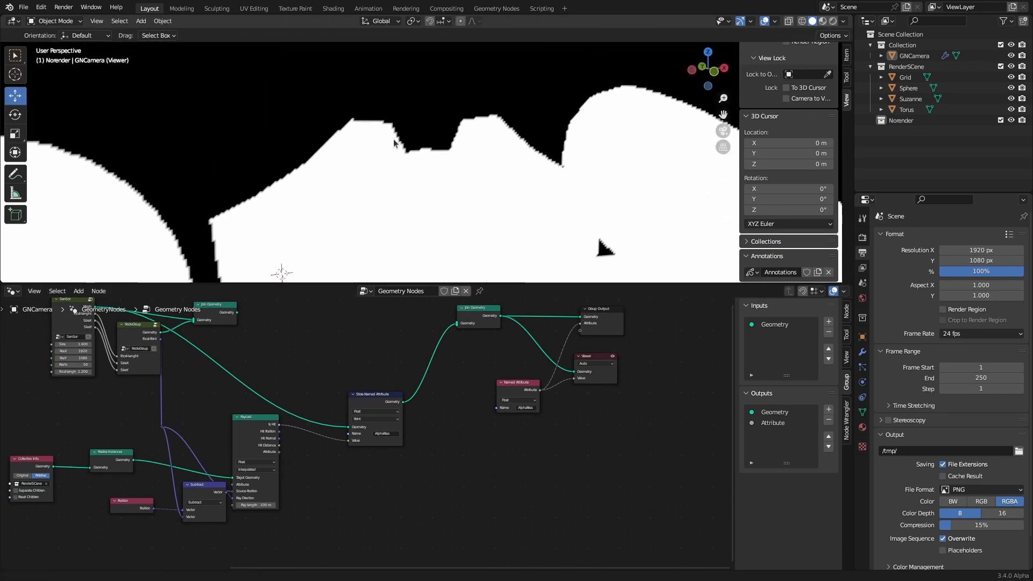
pyautogui.scroll(4, 396, 139)
pyautogui.keyDown('shift'); pyautogui.moveTo(281, 126); pyautogui.dragTo(356, 154, button='middle'); pyautogui.keyUp('shift')
pyautogui.scroll(3, 344, 373)
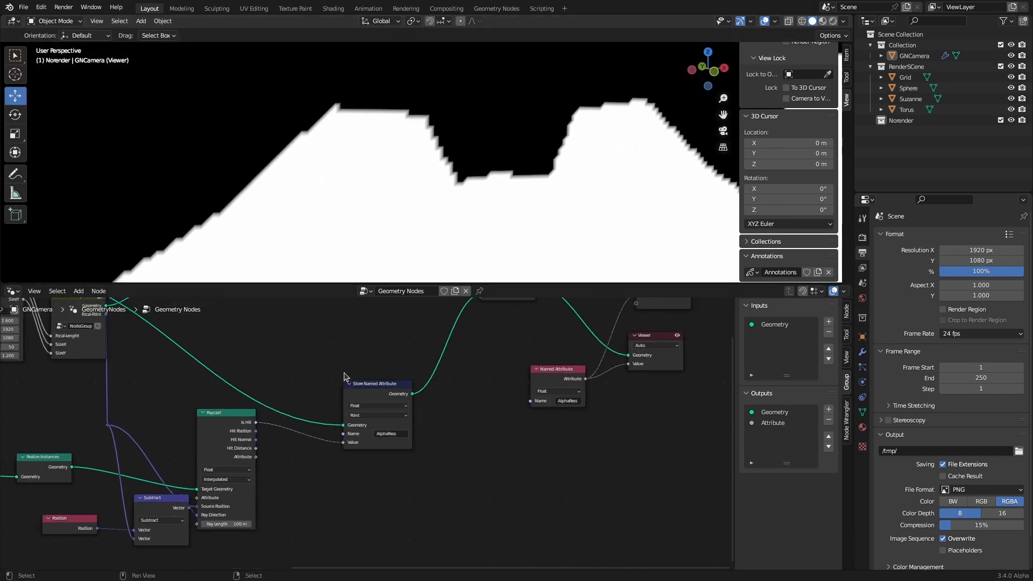
pyautogui.scroll(2, 344, 376)
pyautogui.click(377, 411)
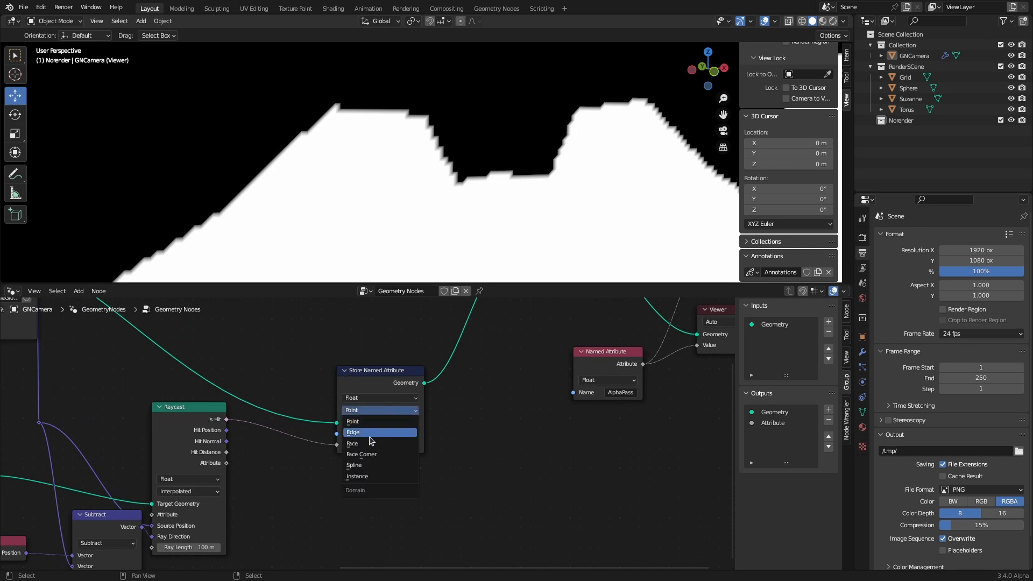
pyautogui.click(371, 436)
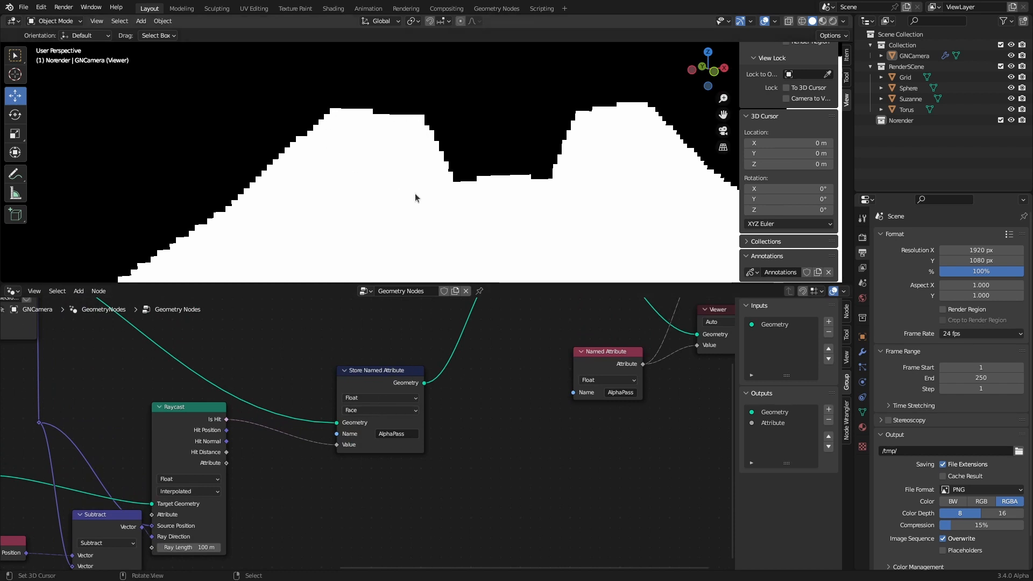
# Try the Edge domain on Store Named Attribute and inspect the mask's edges with the wireframe overlay enabled
pyautogui.click(387, 410)
pyautogui.click(383, 427)
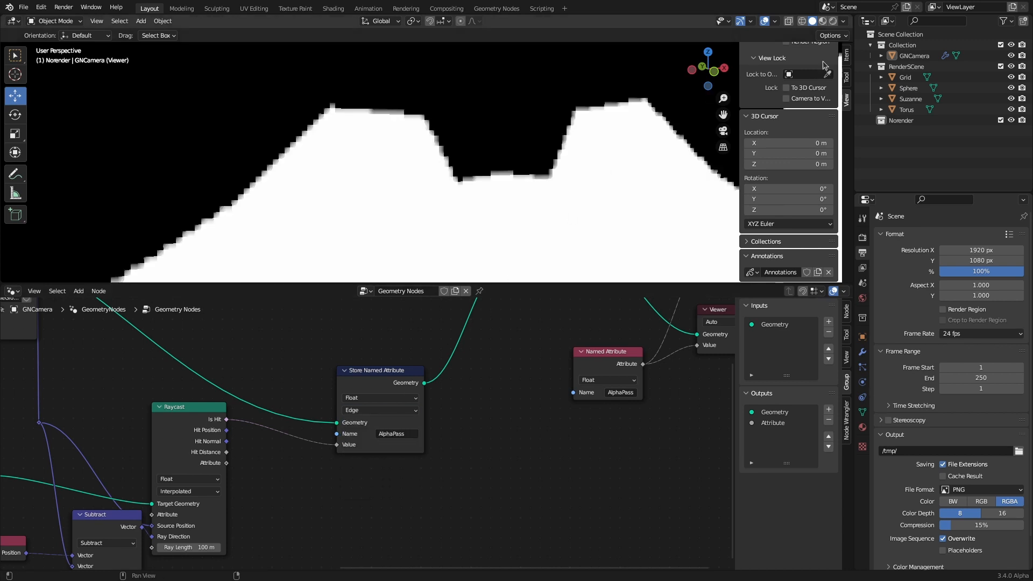
pyautogui.click(775, 21)
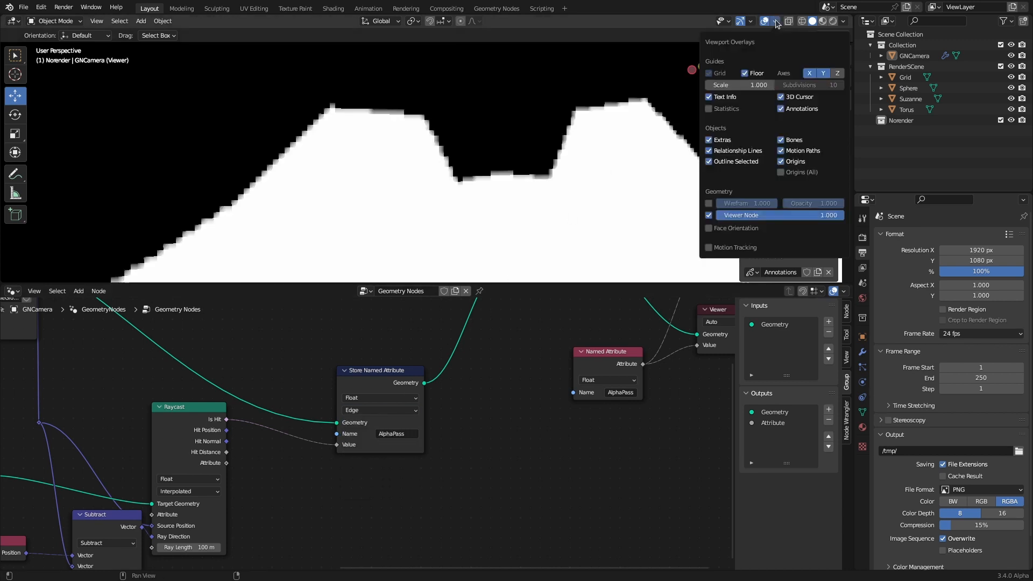
pyautogui.click(709, 203)
pyautogui.scroll(3, 388, 127)
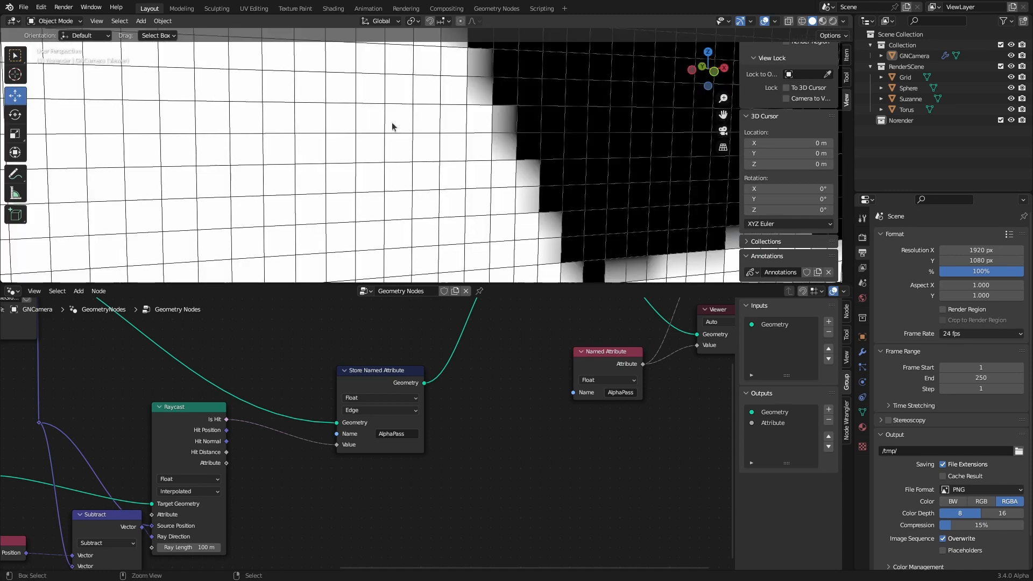
pyautogui.scroll(-8, 392, 127)
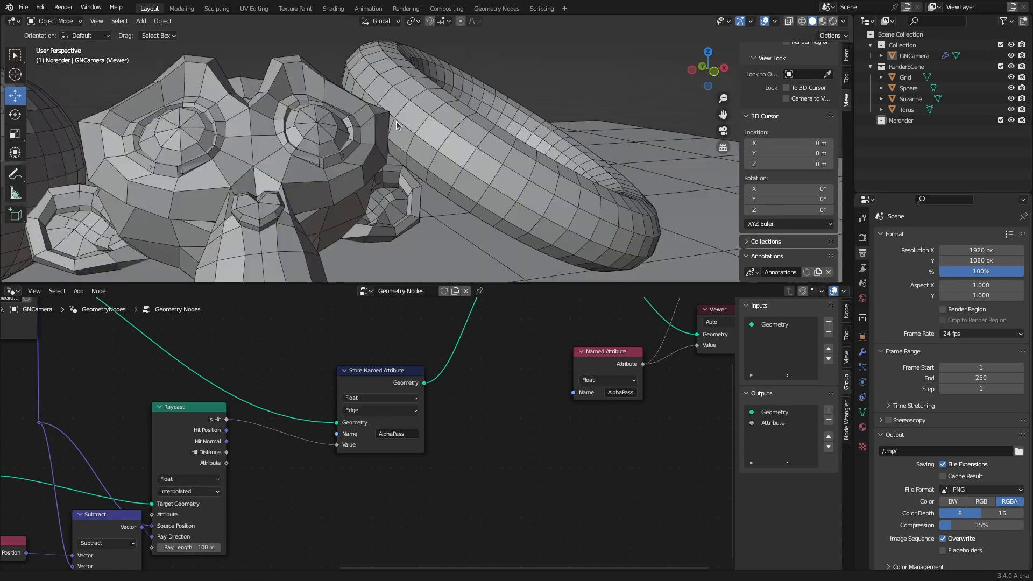
pyautogui.scroll(-2, 397, 122)
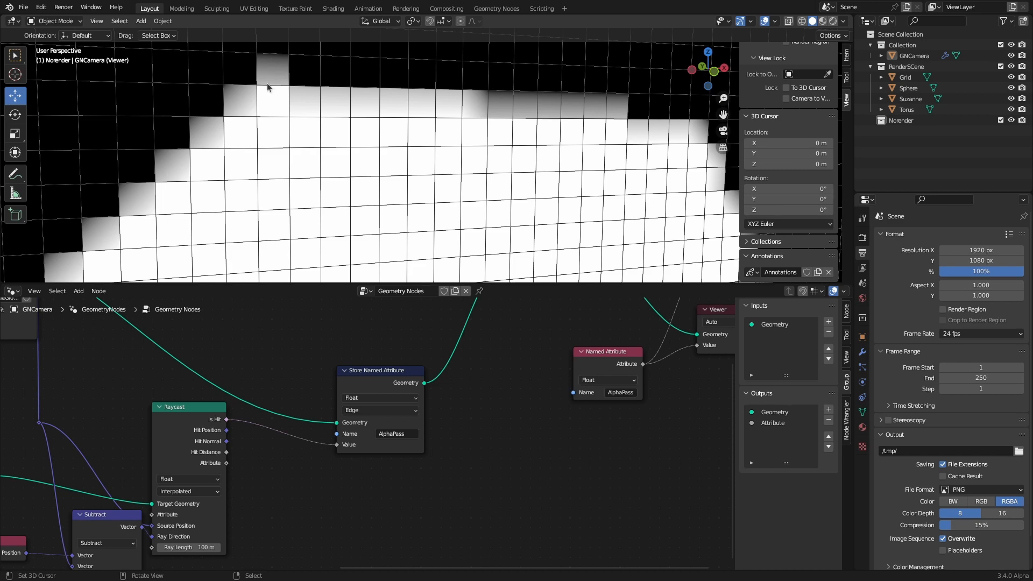
pyautogui.scroll(-6, 328, 110)
# Disable the wireframe overlay and return the Store Named Attribute domain to Face
pyautogui.click(774, 22)
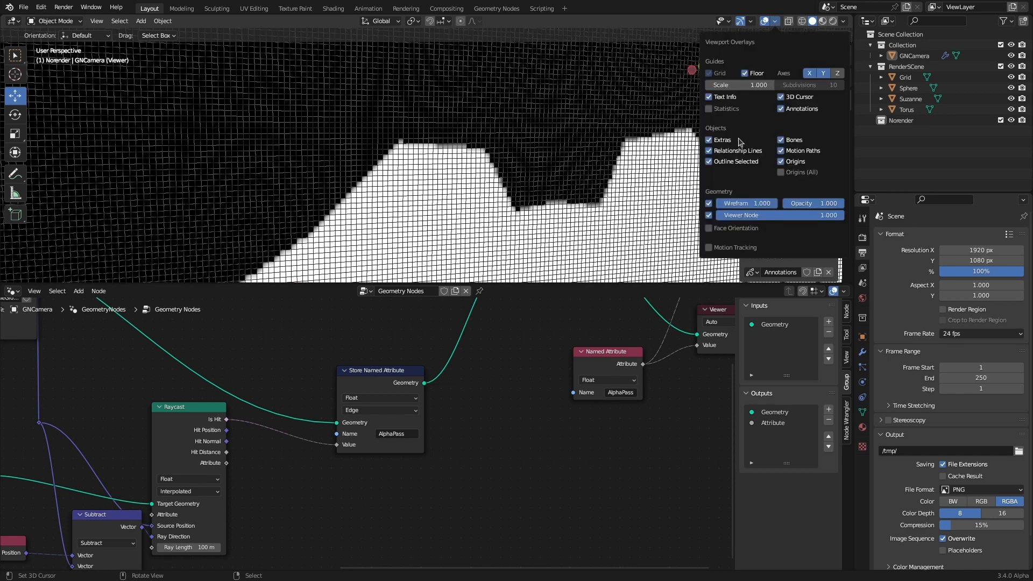
pyautogui.click(709, 204)
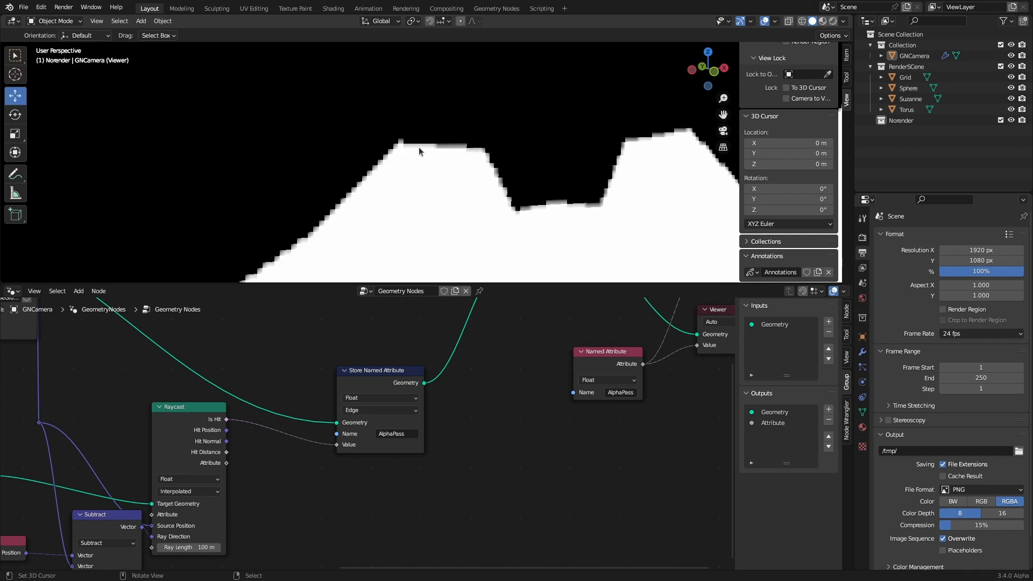
pyautogui.click(377, 410)
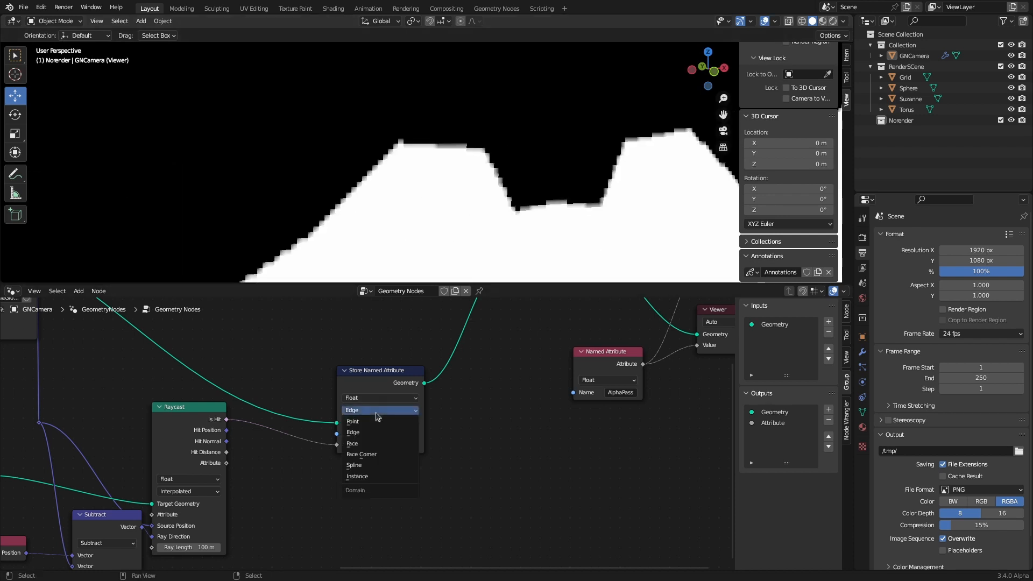
pyautogui.click(372, 445)
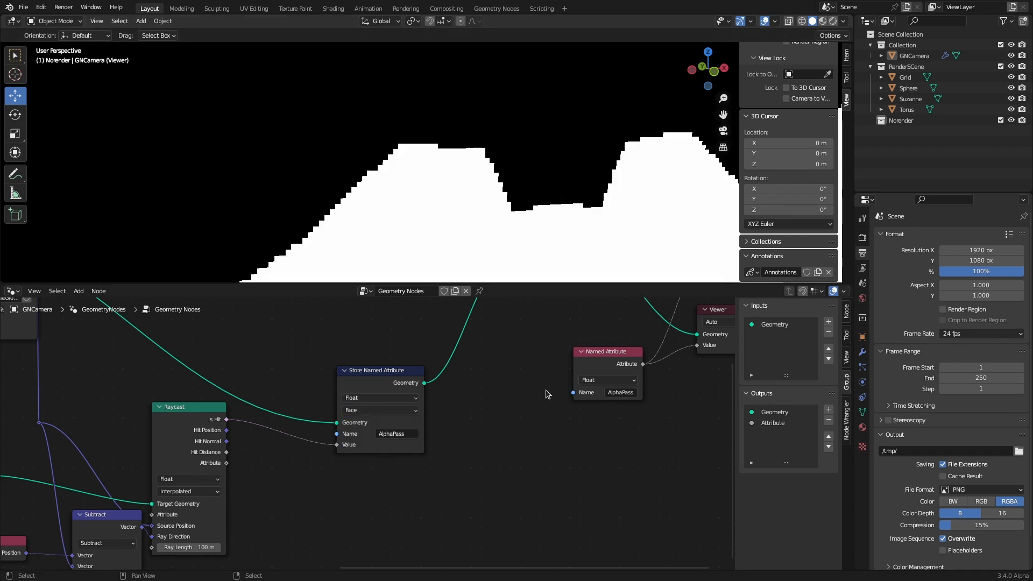
# Set the Store Named Attribute node's domain to Edge and move the node slightly higher in the graph
pyautogui.click(389, 410)
pyautogui.click(392, 433)
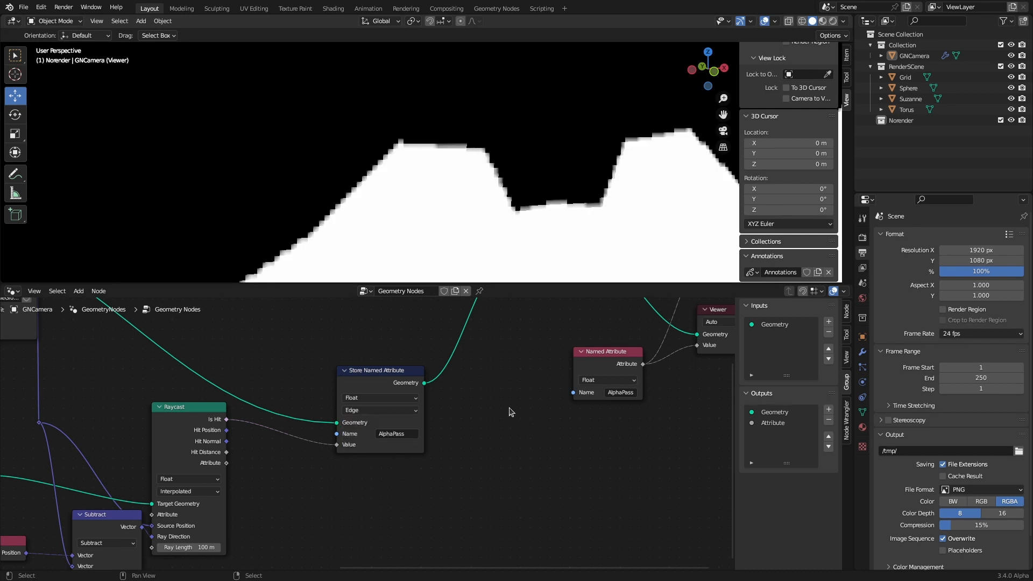
pyautogui.scroll(-2, 495, 411)
pyautogui.moveTo(350, 391)
pyautogui.mouseDown()
pyautogui.moveTo(340, 376)
pyautogui.moveTo(352, 372)
pyautogui.mouseUp()
pyautogui.click(420, 437)
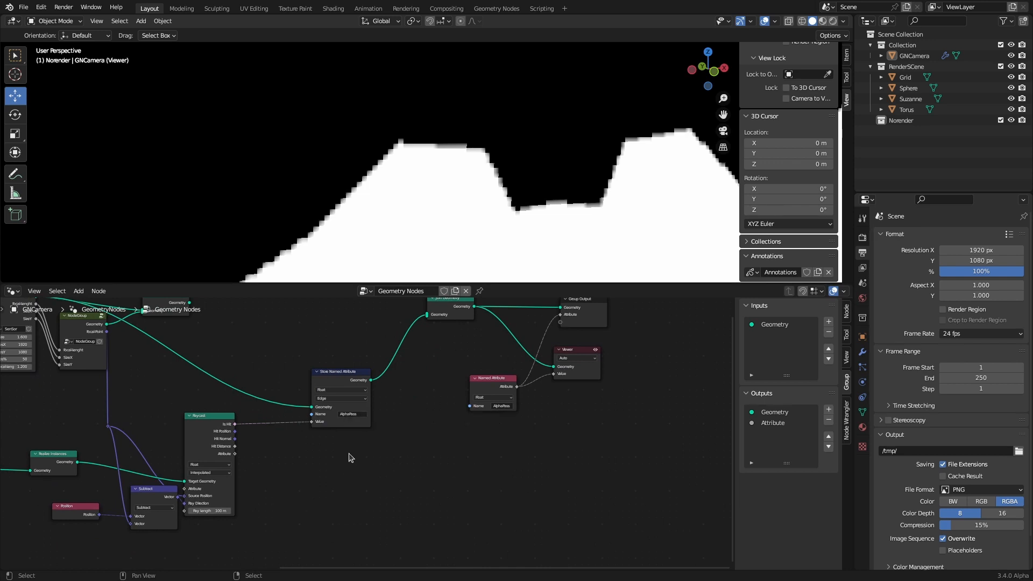
# Duplicate the AlphaPass Store Named Attribute node and place the copy just below the original
pyautogui.scroll(1, 279, 456)
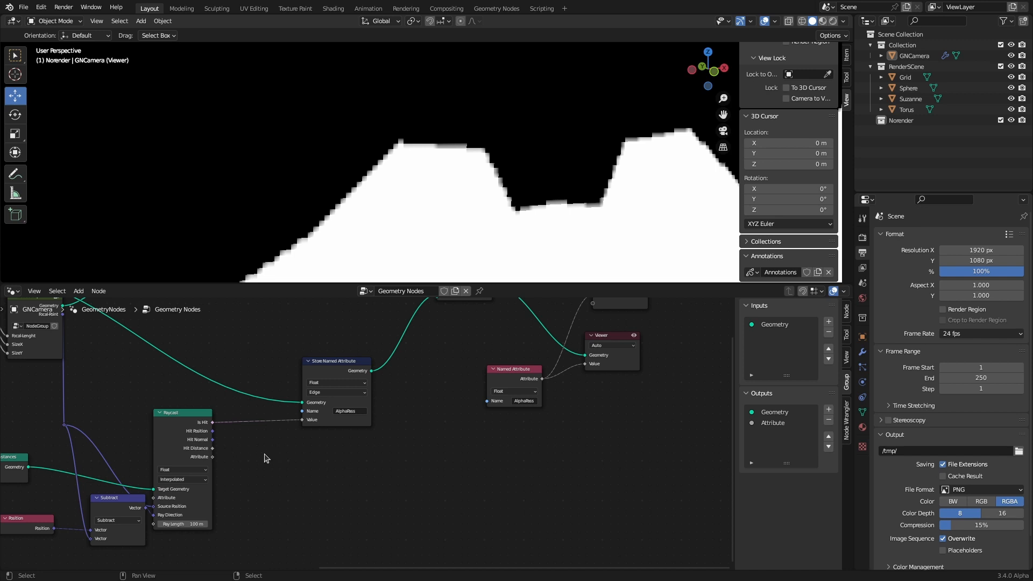
pyautogui.click(334, 362)
pyautogui.hotkey('shift', 'd')
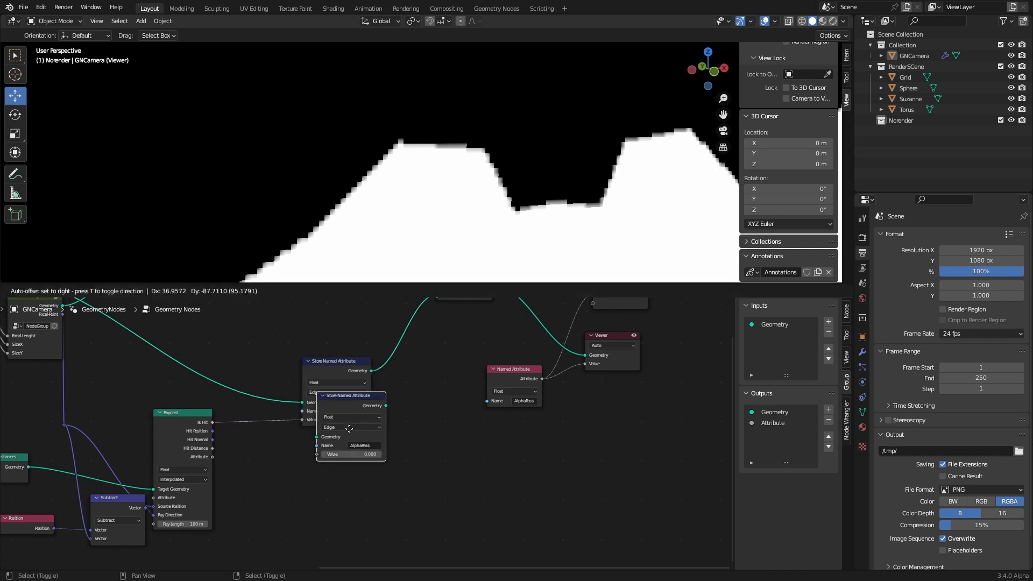
pyautogui.click(278, 509)
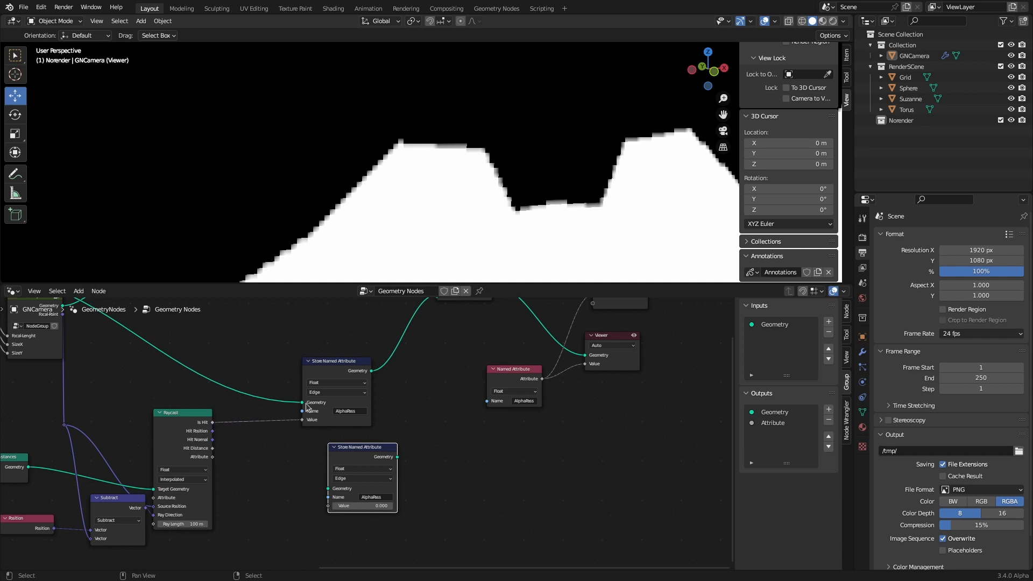
# Chain the duplicate between the original Store Named Attribute and Join Geometry, with Raycast's Hit Distance feeding its Value
pyautogui.moveTo(372, 371); pyautogui.dragTo(328, 488)
pyautogui.moveTo(212, 449); pyautogui.dragTo(328, 506)
pyautogui.moveTo(415, 403); pyautogui.dragTo(389, 435, button='middle')
pyautogui.moveTo(411, 327); pyautogui.dragTo(381, 352)
pyautogui.moveTo(371, 489); pyautogui.dragTo(411, 326)
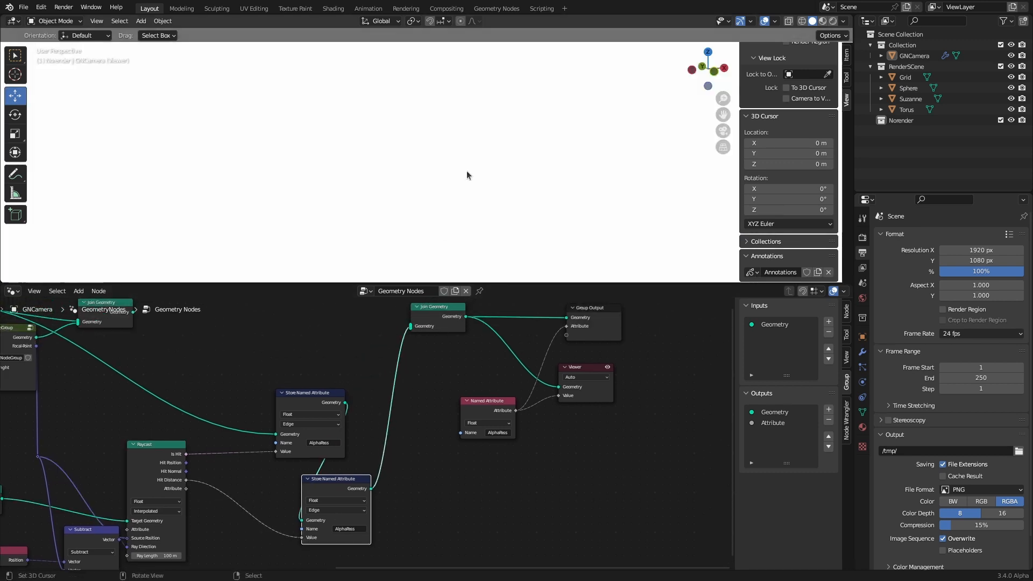
# Insert a Map Range node on the link between Raycast's Hit Distance and the second Store Named Attribute, making room for it
pyautogui.scroll(-3, 470, 160)
pyautogui.scroll(-3, 470, 160)
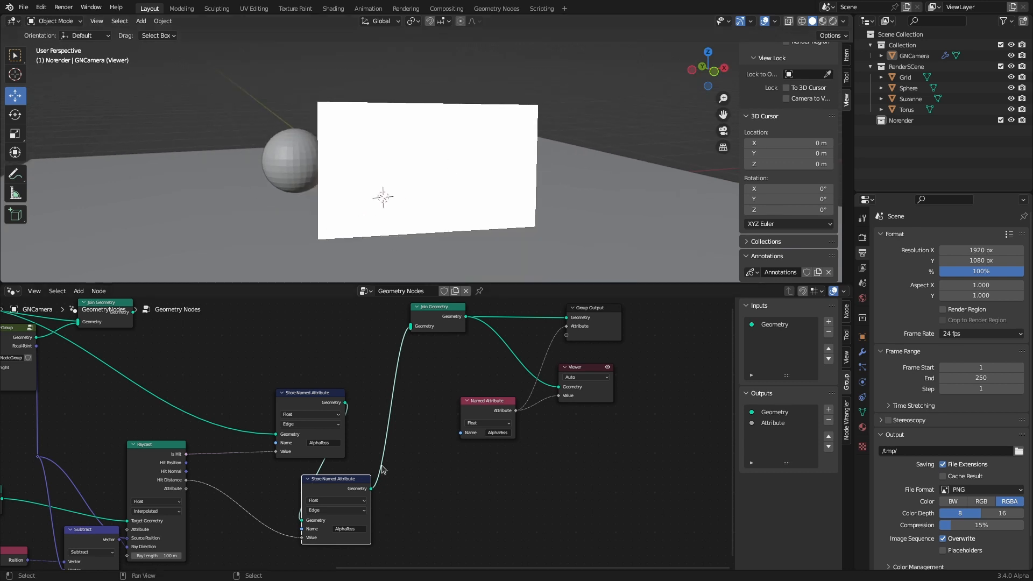
pyautogui.moveTo(335, 479); pyautogui.dragTo(381, 427, button='middle')
pyautogui.moveTo(381, 427); pyautogui.dragTo(432, 429)
pyautogui.hotkey('shift', 'a')
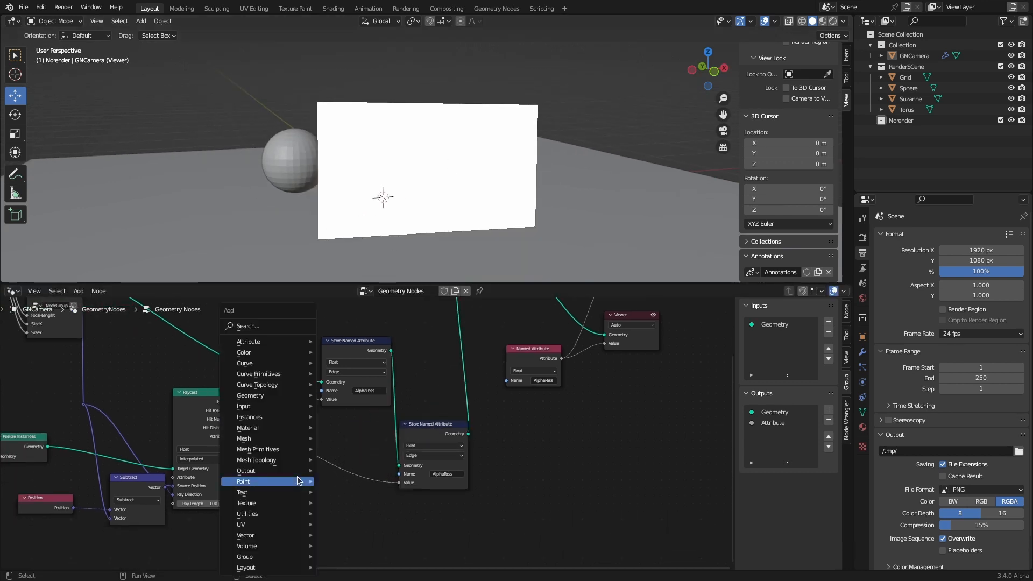
pyautogui.click(268, 327)
pyautogui.write('map')
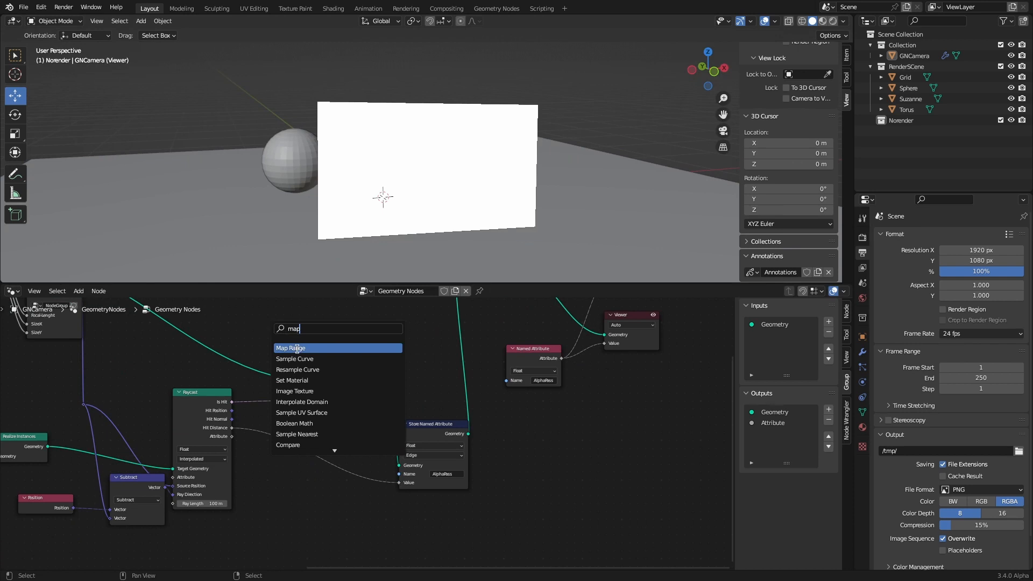
pyautogui.click(296, 349)
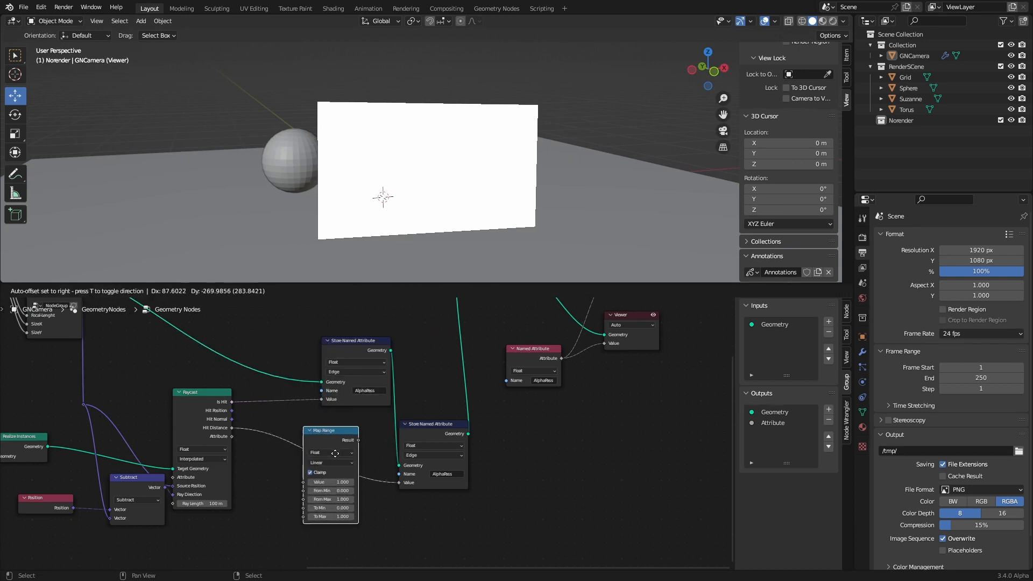
pyautogui.click(308, 487)
pyautogui.scroll(1, 307, 487)
pyautogui.keyDown('shift'); pyautogui.scroll(-2, 307, 487); pyautogui.keyUp('shift')
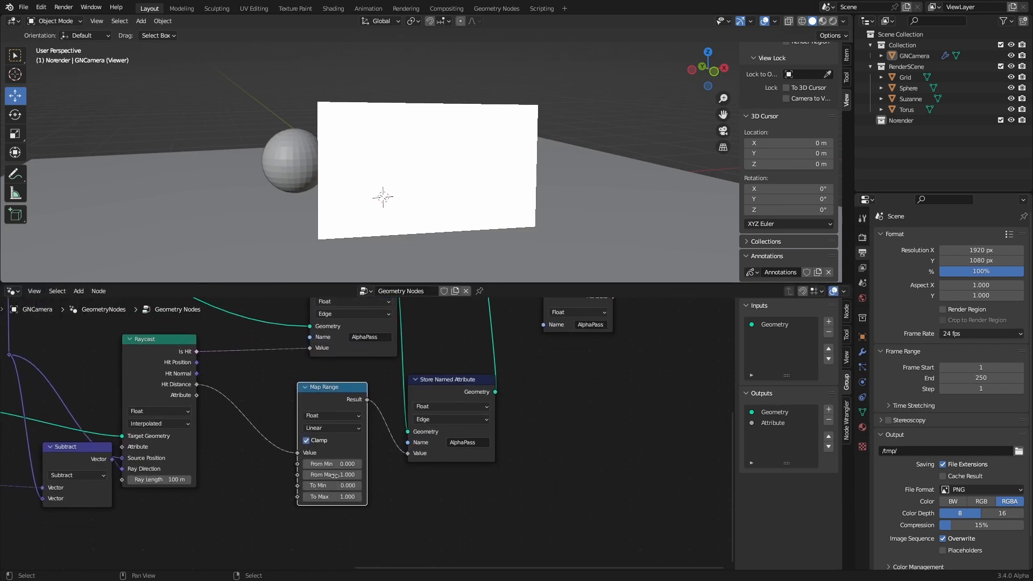
# Set the Map Range node's From Max to 7.2 and From Min to 1.9
pyautogui.moveTo(332, 475); pyautogui.dragTo(455, 475)
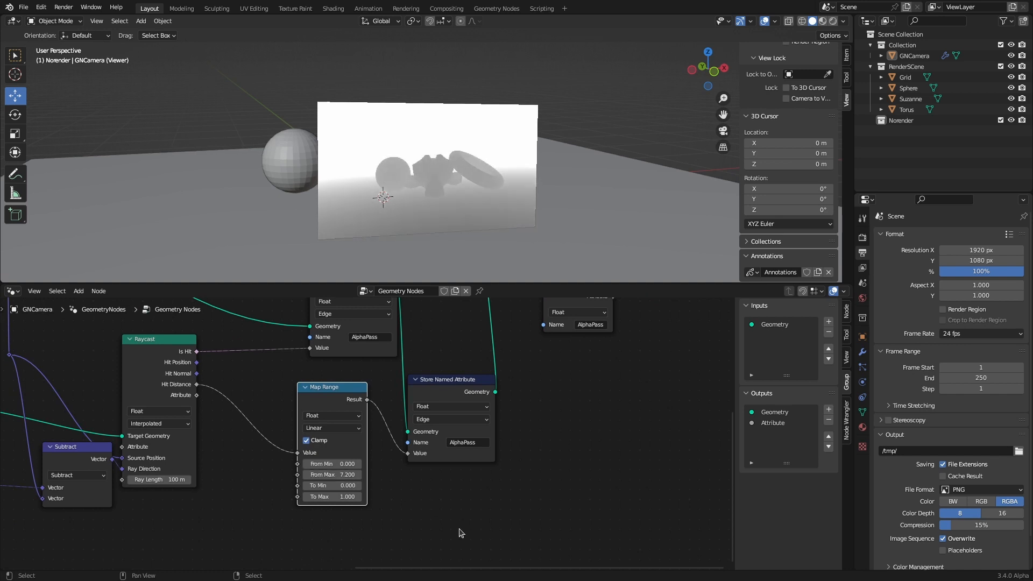
pyautogui.scroll(2, 367, 433)
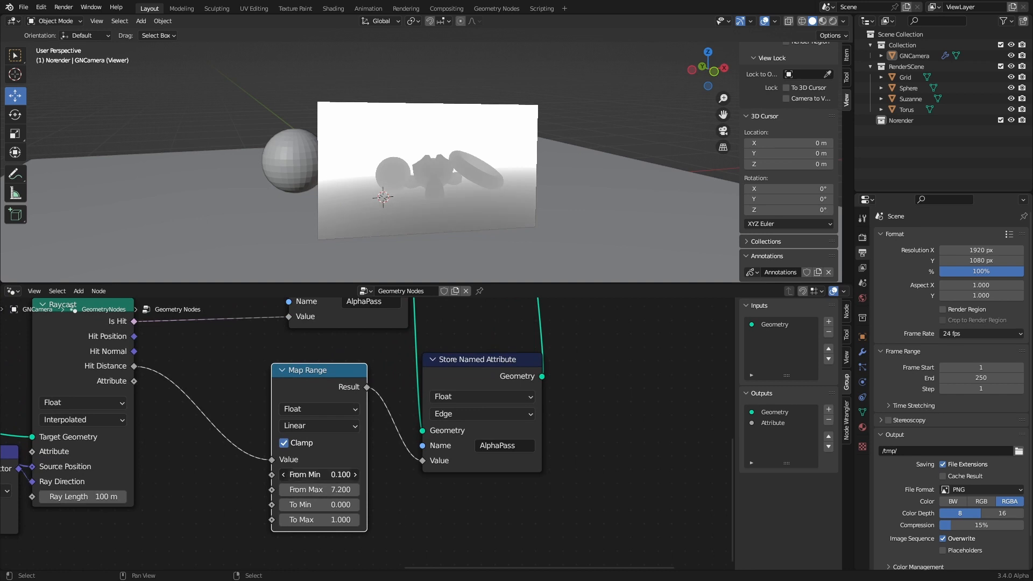
pyautogui.moveTo(319, 475)
pyautogui.mouseDown()
pyautogui.moveTo(349, 474)
pyautogui.moveTo(339, 475)
pyautogui.mouseUp()
pyautogui.moveTo(323, 475); pyautogui.dragTo(367, 496)
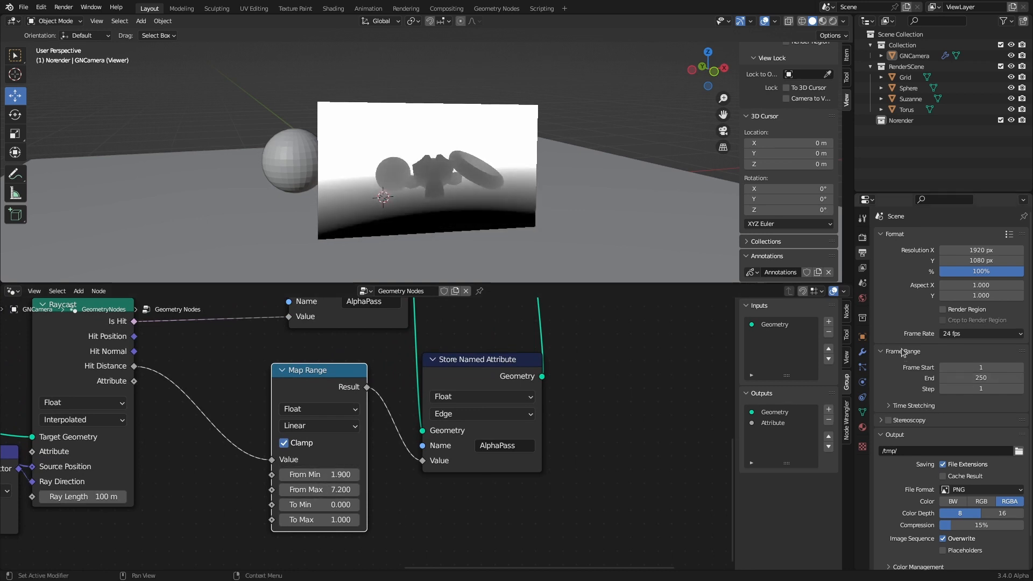
# Expand the world's Mist Pass settings and examine its Start and Depth against the Map Range values
pyautogui.click(863, 298)
pyautogui.click(880, 355)
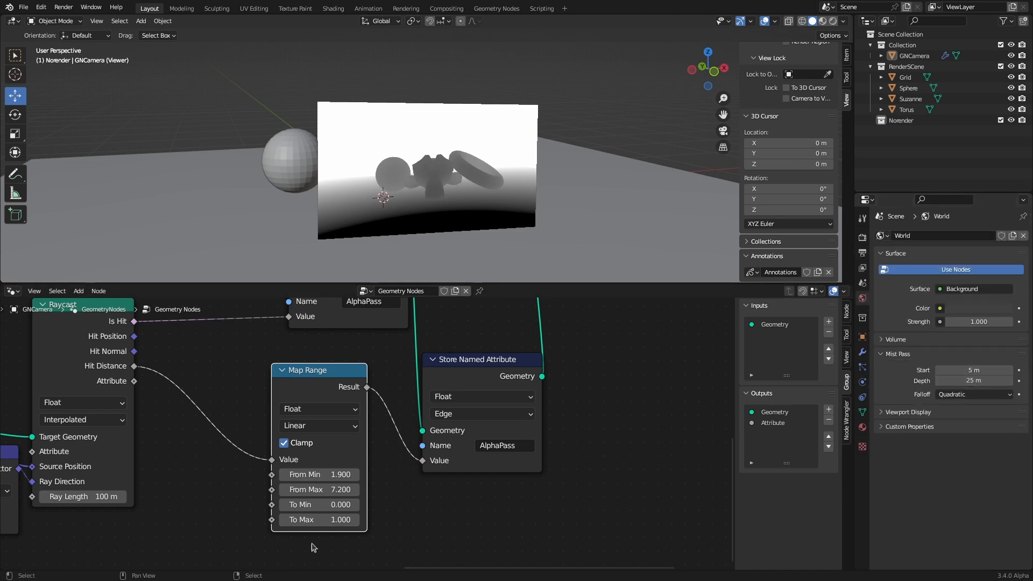
pyautogui.scroll(1, 351, 519)
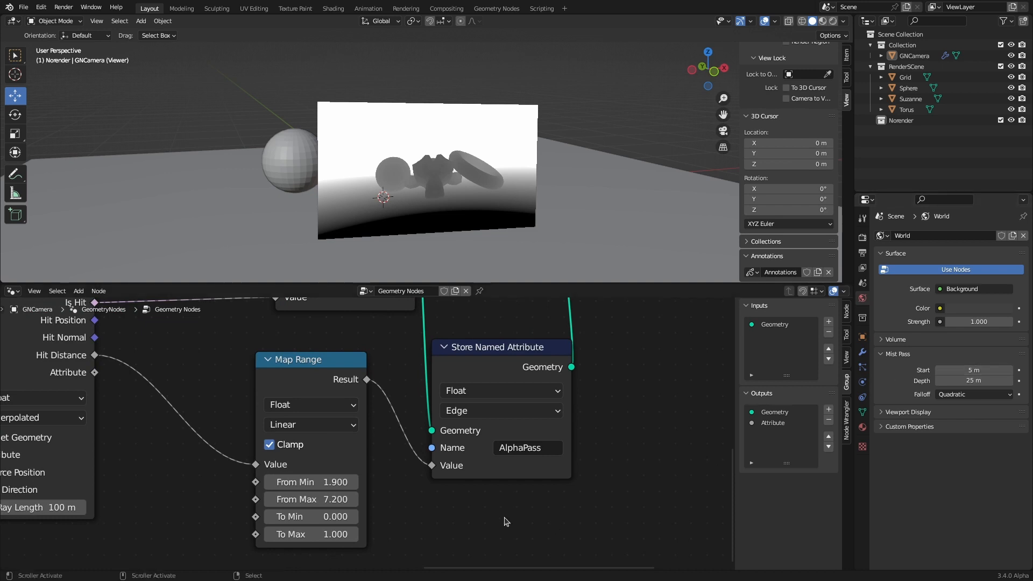
pyautogui.scroll(1, 351, 518)
pyautogui.moveTo(301, 518)
pyautogui.mouseDown()
pyautogui.moveTo(322, 518)
pyautogui.moveTo(286, 517)
pyautogui.moveTo(314, 495)
pyautogui.moveTo(279, 495)
pyautogui.moveTo(304, 495)
pyautogui.mouseUp()
# Add a Subdivision Surface modifier to Suzanne
pyautogui.scroll(2, 493, 228)
pyautogui.moveTo(509, 229); pyautogui.dragTo(366, 198, button='middle')
pyautogui.click(334, 191)
pyautogui.click(863, 352)
pyautogui.click(904, 235)
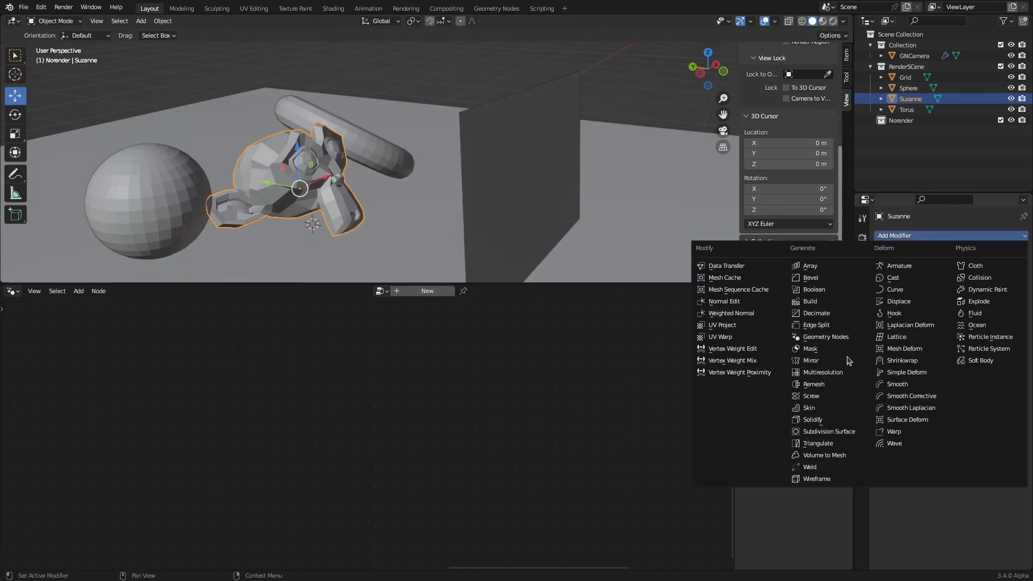
pyautogui.click(829, 431)
# Add a Subdivision Surface modifier to the sphere
pyautogui.click(909, 87)
pyautogui.click(915, 236)
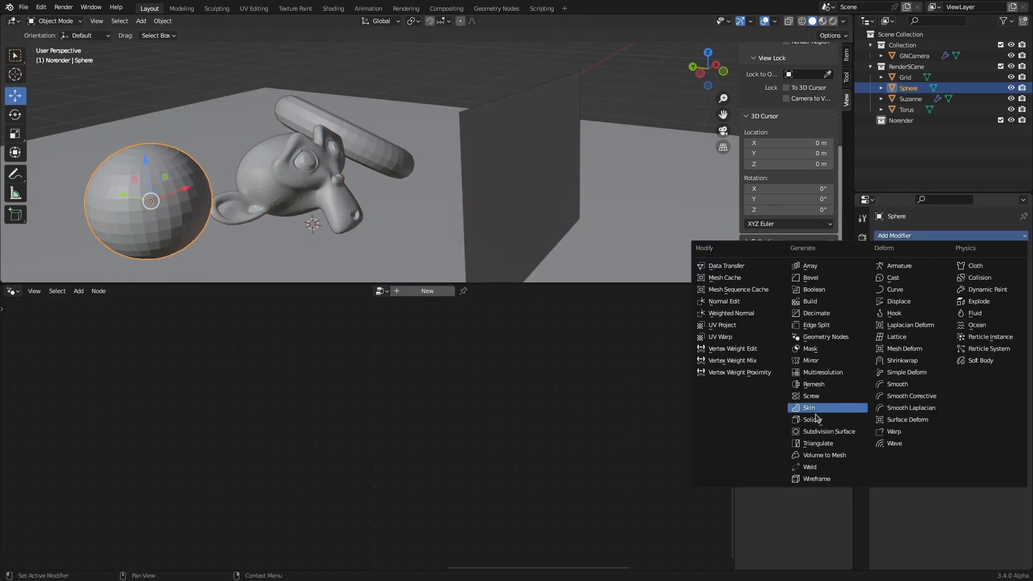
pyautogui.click(829, 433)
# Duplicate the smoothed sphere twice and place the copies in a row at different depths beside Suzanne
pyautogui.scroll(-3, 185, 212)
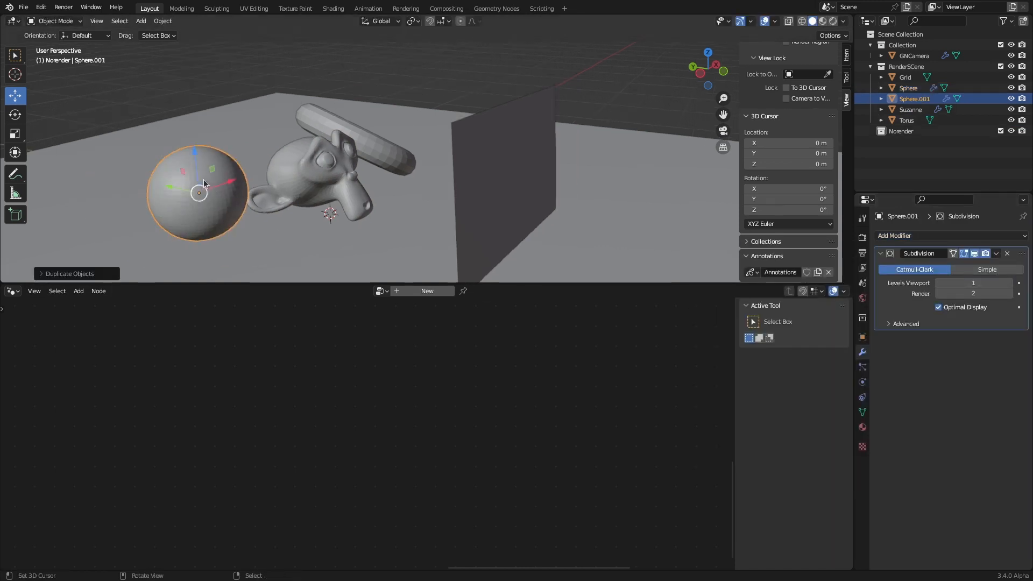
pyautogui.moveTo(185, 212); pyautogui.dragTo(231, 161, button='middle')
pyautogui.hotkey('shift', 'd')
pyautogui.click(262, 139)
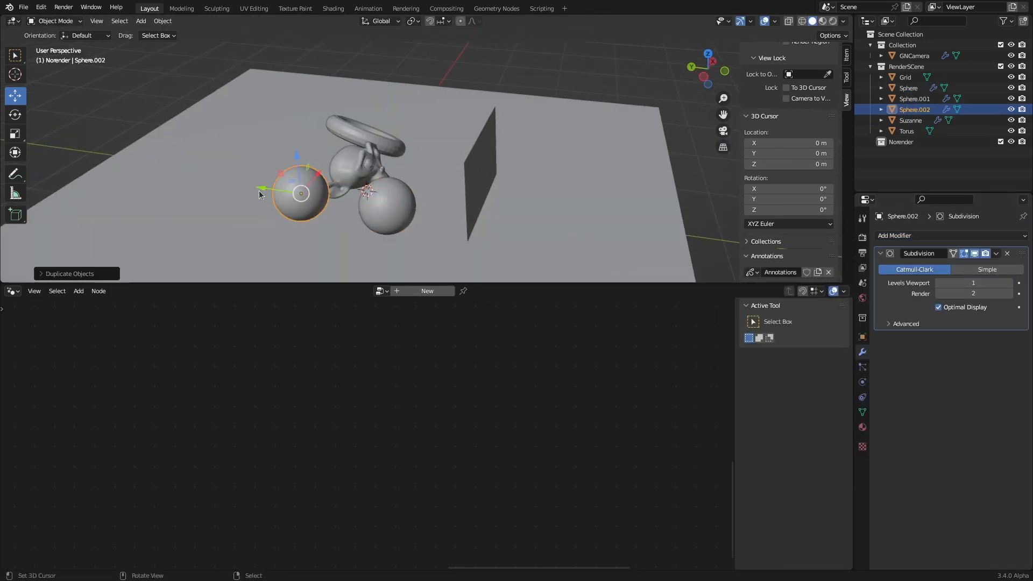
pyautogui.hotkey('shift', 'd')
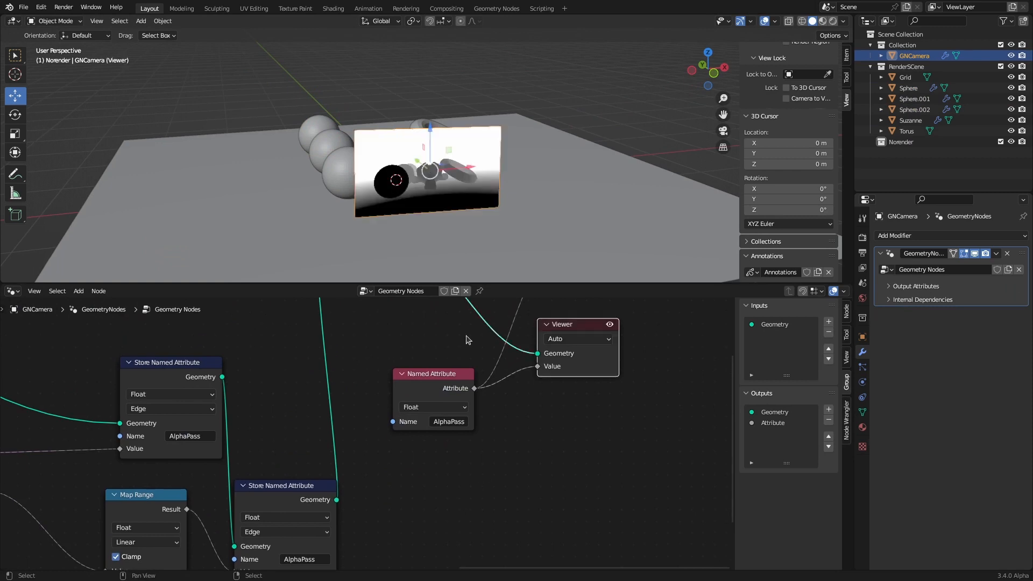
# Try inverting the depth map with Map Range To Min 1 and To Max 0, and restore To Min 0 and To Max 1
pyautogui.moveTo(319, 431); pyautogui.dragTo(379, 303, button='middle')
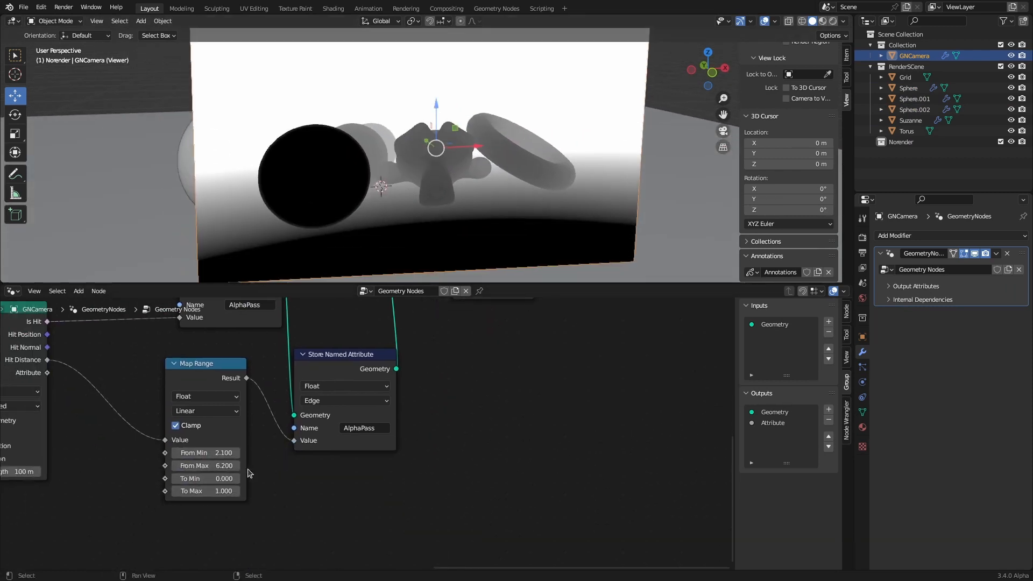
pyautogui.press('Return')
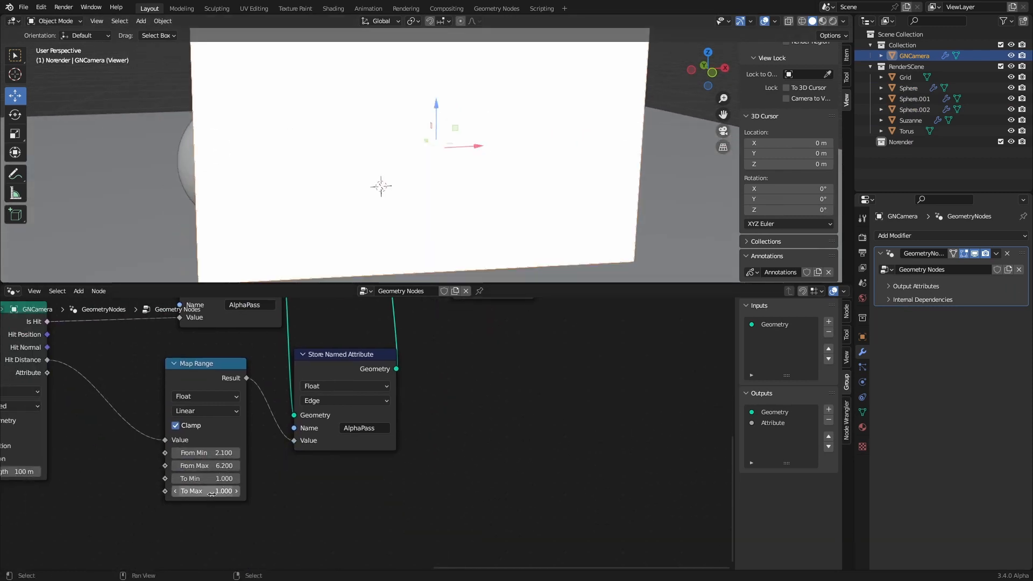
pyautogui.write('10')
pyautogui.press('Return')
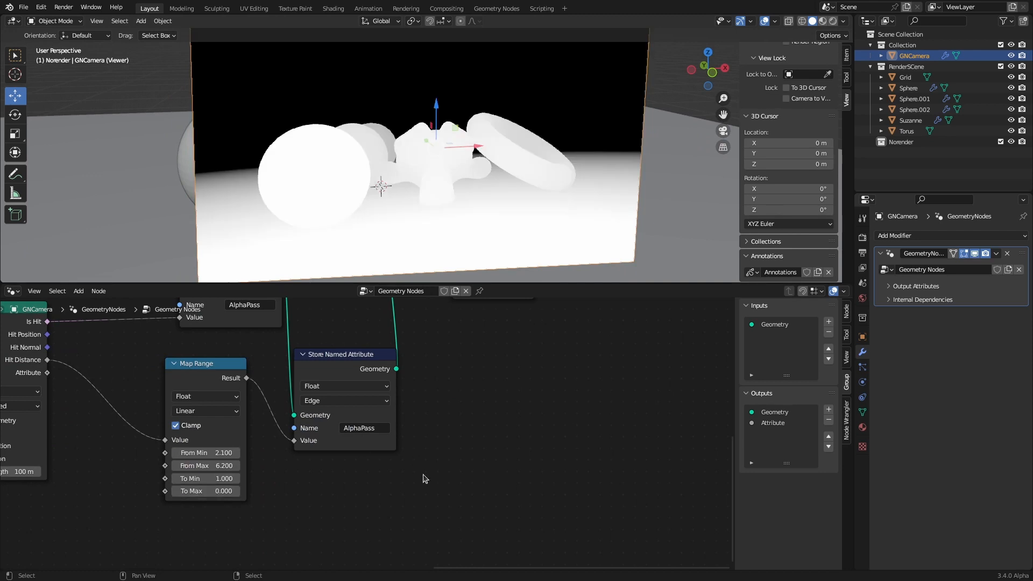
pyautogui.press('Return')
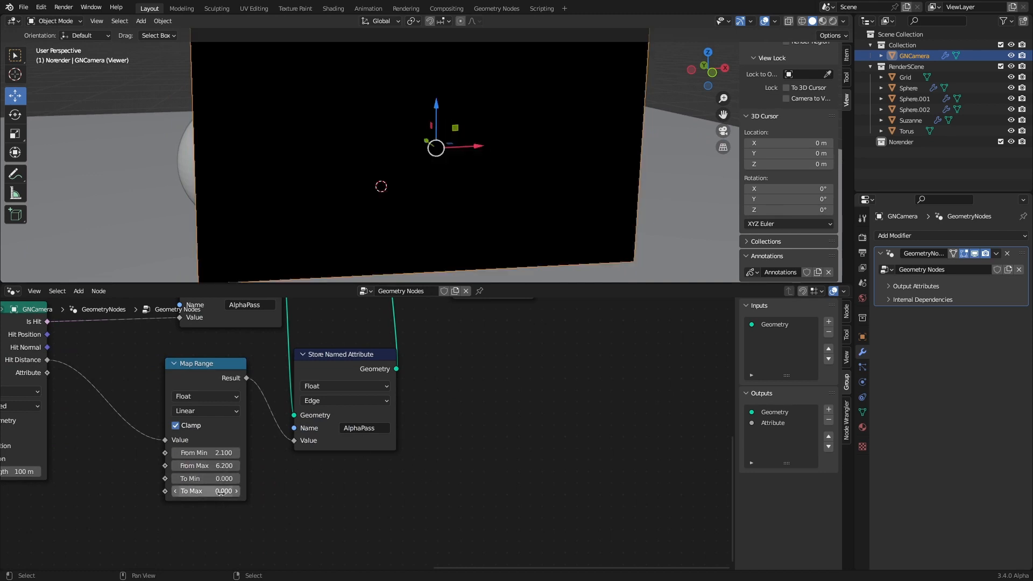
pyautogui.press('Return')
# Space out the Map Range node and the two Store Named Attribute nodes beside the Raycast node
pyautogui.scroll(-5, 409, 442)
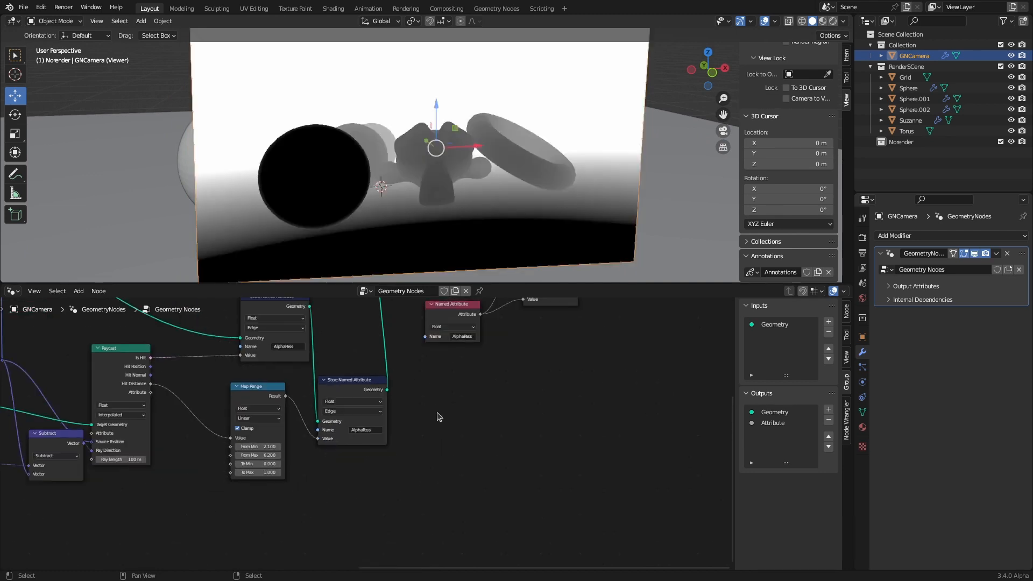
pyautogui.moveTo(438, 418); pyautogui.dragTo(373, 457, button='middle')
pyautogui.moveTo(295, 429); pyautogui.dragTo(312, 440)
pyautogui.moveTo(198, 433); pyautogui.dragTo(226, 440)
pyautogui.moveTo(225, 399); pyautogui.dragTo(243, 419, button='middle')
pyautogui.moveTo(212, 360); pyautogui.dragTo(212, 360)
pyautogui.scroll(-3, 415, 447)
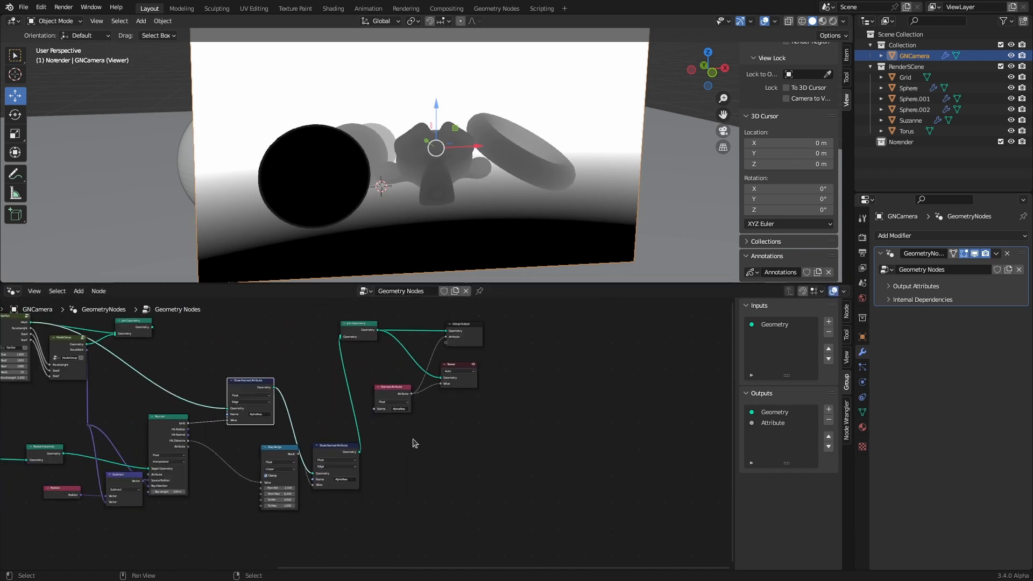
# Move the final Join Geometry, Group Output, Viewer and Named Attribute nodes together, farther down and away from the Store Named Attribute nodes
pyautogui.moveTo(302, 317); pyautogui.dragTo(505, 464)
pyautogui.click(299, 392)
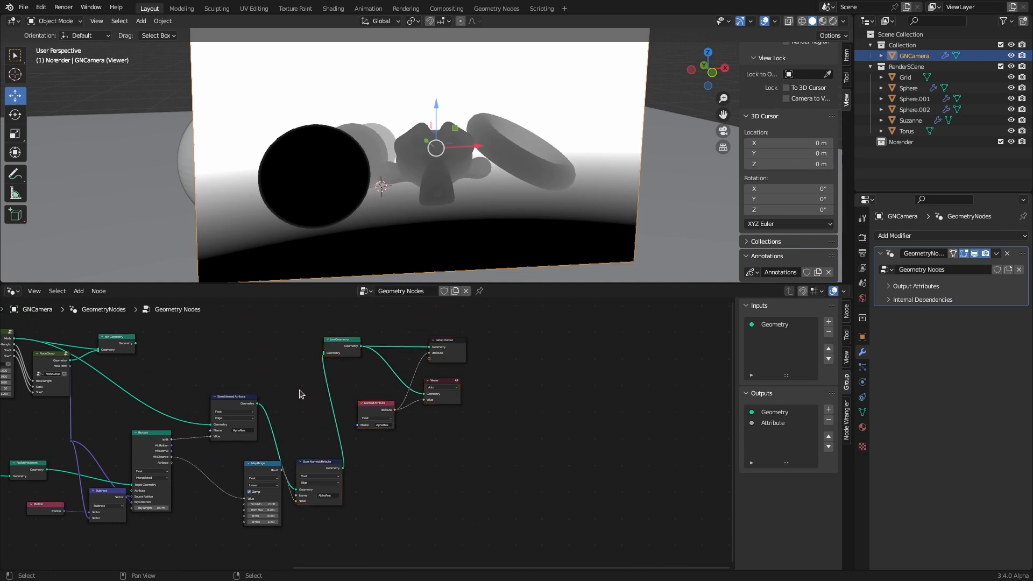
pyautogui.moveTo(330, 326); pyautogui.dragTo(493, 431)
pyautogui.press('g')
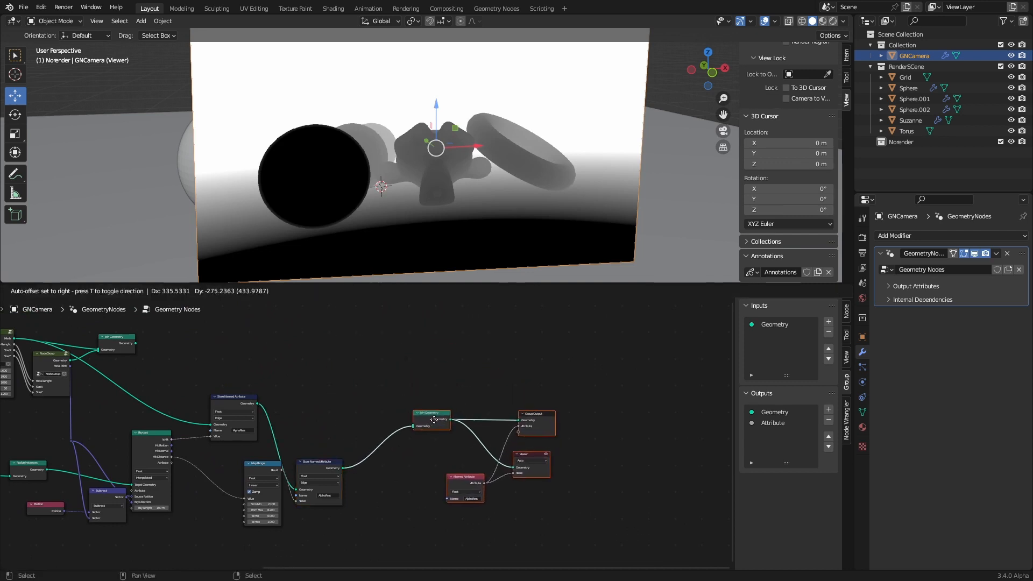
pyautogui.click(455, 433)
pyautogui.moveTo(341, 405); pyautogui.dragTo(556, 395, button='middle')
pyautogui.scroll(1, 379, 414)
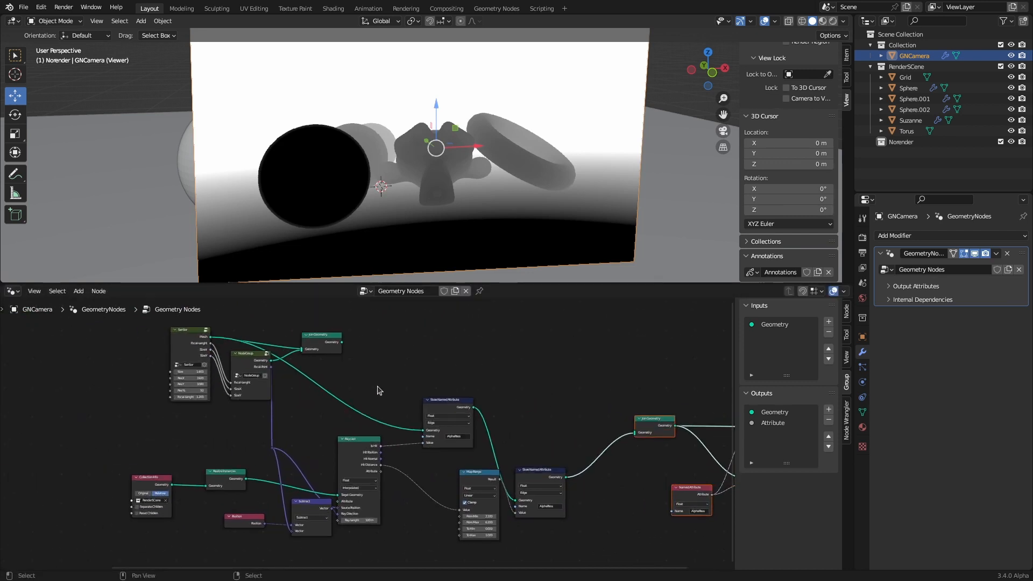
pyautogui.moveTo(379, 414); pyautogui.dragTo(269, 407, button='middle')
pyautogui.moveTo(272, 443); pyautogui.dragTo(426, 538)
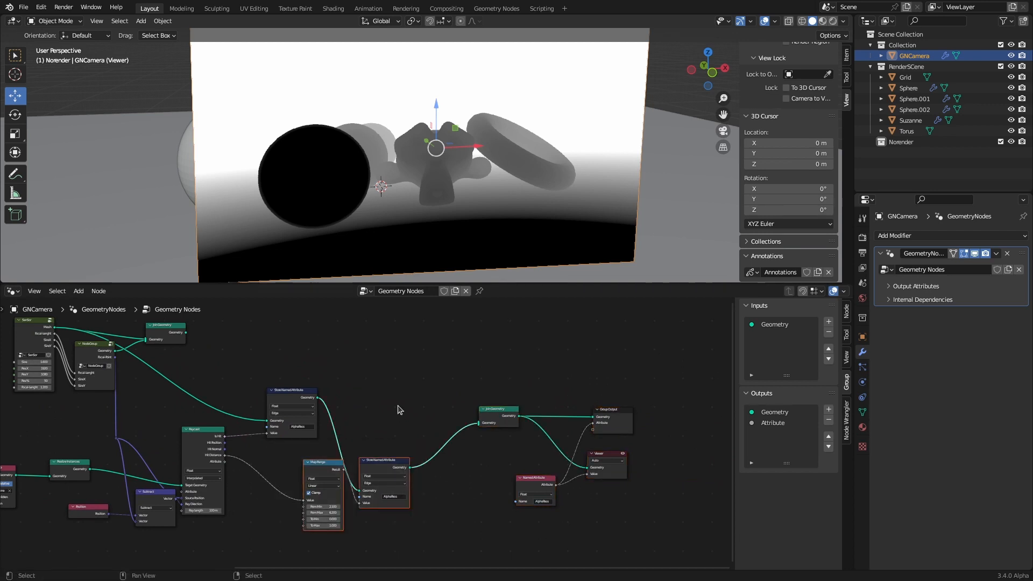
pyautogui.click(398, 410)
# Add and position a reroute on the Sensor mesh link leading to the first Store Named Attribute's Geometry input
pyautogui.moveTo(235, 504); pyautogui.dragTo(391, 436, button='middle')
pyautogui.scroll(3, 312, 455)
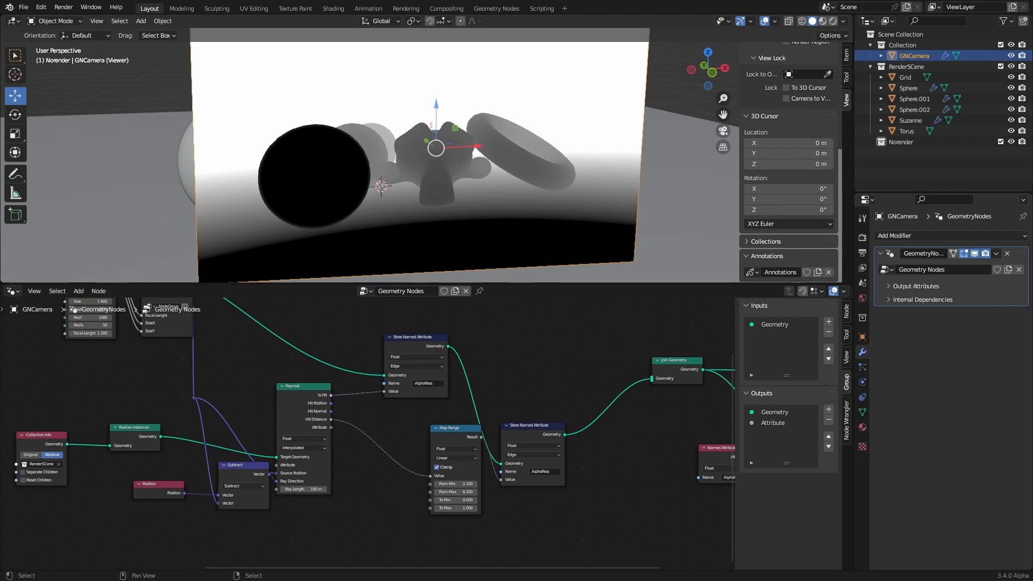
pyautogui.moveTo(291, 356); pyautogui.dragTo(334, 447, button='middle')
pyautogui.moveTo(320, 377); pyautogui.dragTo(265, 314)
pyautogui.scroll(4, 322, 376)
pyautogui.keyDown('shift'); pyautogui.moveTo(301, 462); pyautogui.dragTo(297, 488, button='right'); pyautogui.keyUp('shift')
pyautogui.moveTo(298, 483); pyautogui.dragTo(393, 385)
pyautogui.moveTo(173, 415); pyautogui.dragTo(165, 398)
# Add a reroute to the Focal Point link and position its reroutes so the link runs straight down beside the camera node groups
pyautogui.keyDown('shift'); pyautogui.moveTo(192, 430); pyautogui.dragTo(229, 429, button='right'); pyautogui.keyUp('shift')
pyautogui.moveTo(233, 507); pyautogui.dragTo(281, 350, button='middle')
pyautogui.moveTo(251, 408); pyautogui.dragTo(227, 480)
pyautogui.scroll(-7, 303, 418)
pyautogui.moveTo(320, 396); pyautogui.dragTo(189, 312)
pyautogui.moveTo(258, 334); pyautogui.dragTo(173, 328)
pyautogui.scroll(5, 275, 387)
pyautogui.moveTo(224, 507); pyautogui.dragTo(175, 521)
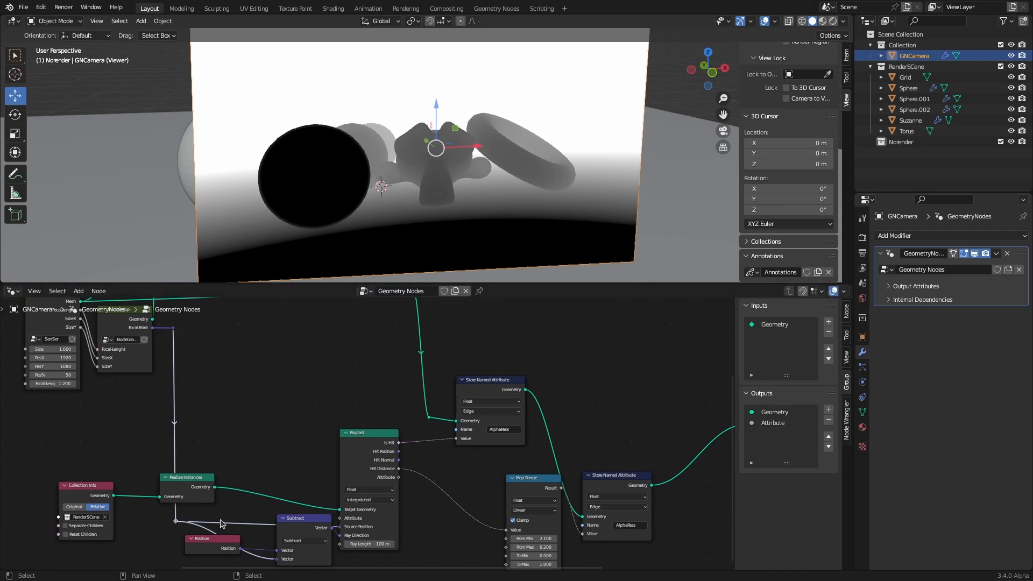
# Add a reroute on the focal-point link feeding Subtract, and group Collection Info and Realize Instances above the Position and Subtract nodes
pyautogui.moveTo(221, 521); pyautogui.dragTo(230, 408, button='middle')
pyautogui.scroll(3, 230, 407)
pyautogui.keyDown('shift'); pyautogui.moveTo(269, 446); pyautogui.dragTo(267, 462, button='right'); pyautogui.keyUp('shift')
pyautogui.moveTo(267, 453); pyautogui.dragTo(236, 431)
pyautogui.moveTo(183, 352); pyautogui.dragTo(331, 325)
pyautogui.moveTo(54, 362); pyautogui.dragTo(248, 321)
pyautogui.moveTo(173, 455); pyautogui.dragTo(172, 475)
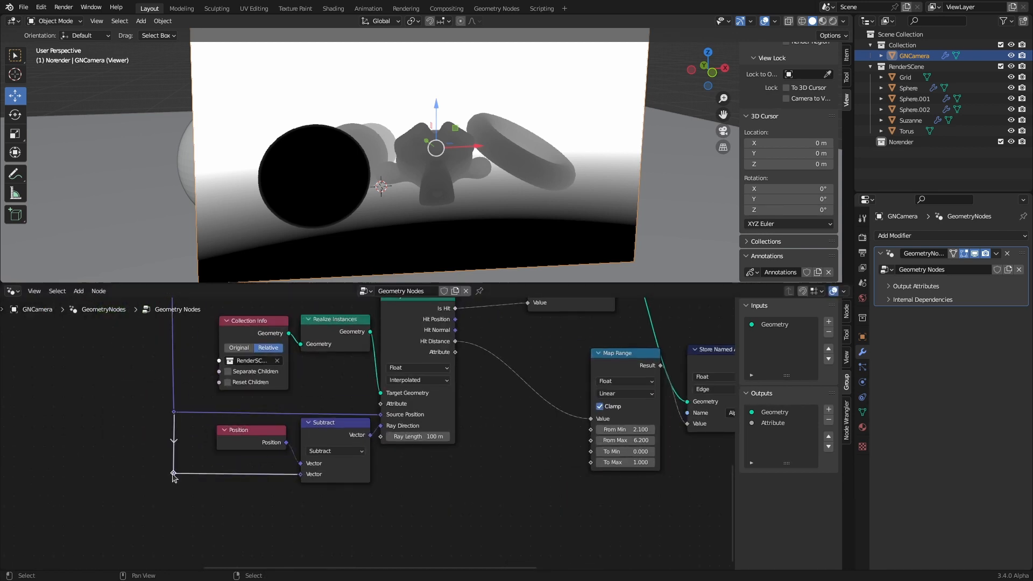
# Add and align more reroutes on the Sensor mesh links to the first Store Named Attribute and the upper Join Geometry
pyautogui.scroll(-5, 173, 478)
pyautogui.moveTo(178, 387); pyautogui.dragTo(231, 492, button='middle')
pyautogui.moveTo(223, 379); pyautogui.dragTo(223, 373)
pyautogui.keyDown('shift'); pyautogui.moveTo(439, 433); pyautogui.dragTo(454, 442, button='right'); pyautogui.keyUp('shift')
pyautogui.moveTo(444, 450); pyautogui.dragTo(441, 451)
pyautogui.moveTo(245, 393); pyautogui.dragTo(260, 432, button='middle')
pyautogui.moveTo(211, 391); pyautogui.dragTo(223, 348)
pyautogui.moveTo(287, 351); pyautogui.dragTo(312, 383, button='middle')
pyautogui.keyDown('shift'); pyautogui.moveTo(209, 372); pyautogui.dragTo(231, 383, button='right'); pyautogui.keyUp('shift')
pyautogui.moveTo(221, 378); pyautogui.dragTo(213, 342)
# Extend the upper Join Geometry's output through two new Reroute nodes towards the output nodes
pyautogui.moveTo(277, 327); pyautogui.dragTo(577, 346)
pyautogui.write('reroute')
pyautogui.press('Return')
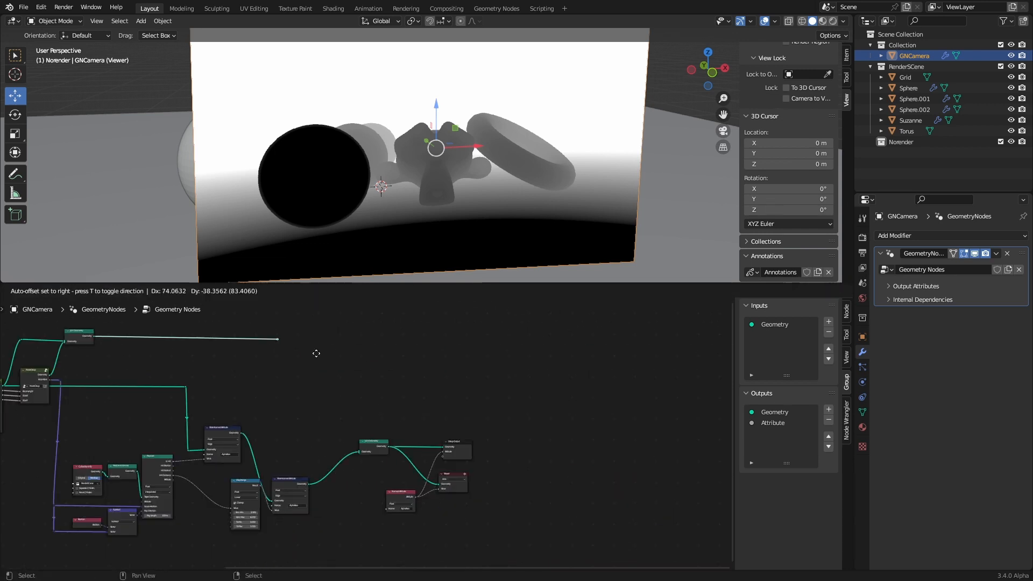
pyautogui.click(500, 355)
pyautogui.moveTo(462, 341); pyautogui.dragTo(504, 417)
pyautogui.write('re')
pyautogui.press('Return')
# Move the output nodes farther from the rest, and spread the Map Range and second Store Named Attribute nodes apart
pyautogui.moveTo(344, 425); pyautogui.dragTo(480, 522)
pyautogui.moveTo(458, 475); pyautogui.dragTo(596, 475)
pyautogui.scroll(7, 243, 490)
pyautogui.moveTo(397, 373); pyautogui.dragTo(383, 407)
pyautogui.moveTo(387, 388); pyautogui.dragTo(372, 442, button='middle')
pyautogui.moveTo(462, 414); pyautogui.dragTo(507, 442)
# Straighten the Sensor mesh link by nudging its reroutes into line
pyautogui.moveTo(339, 344); pyautogui.dragTo(348, 345)
pyautogui.scroll(-3, 325, 400)
pyautogui.moveTo(325, 399); pyautogui.dragTo(430, 458, button='middle')
pyautogui.moveTo(304, 347); pyautogui.dragTo(305, 334)
# Frame the first Store Named Attribute node together with its input reroute and label the frame "Alpha Pass"
pyautogui.scroll(2, 355, 447)
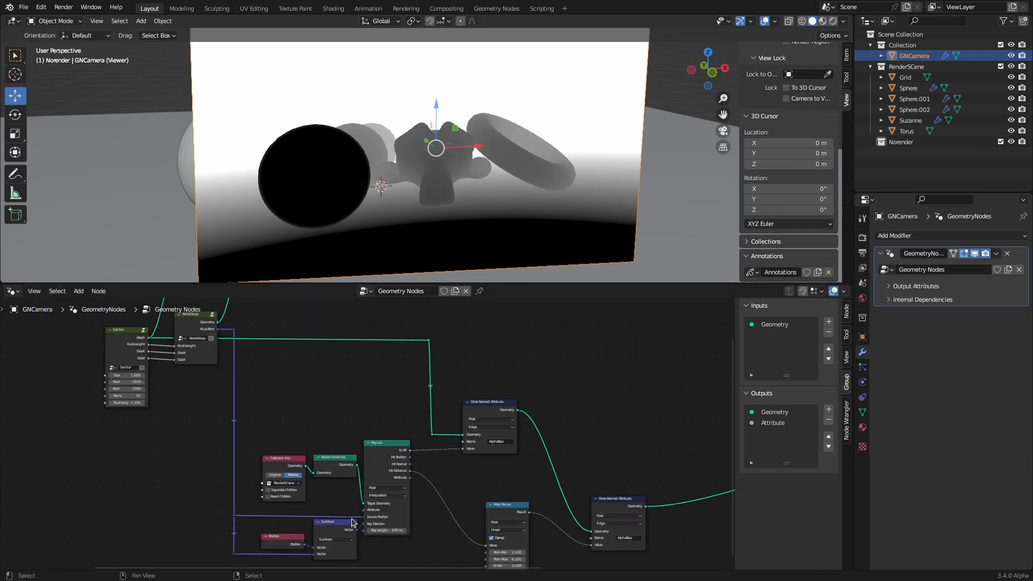
pyautogui.scroll(5, 511, 480)
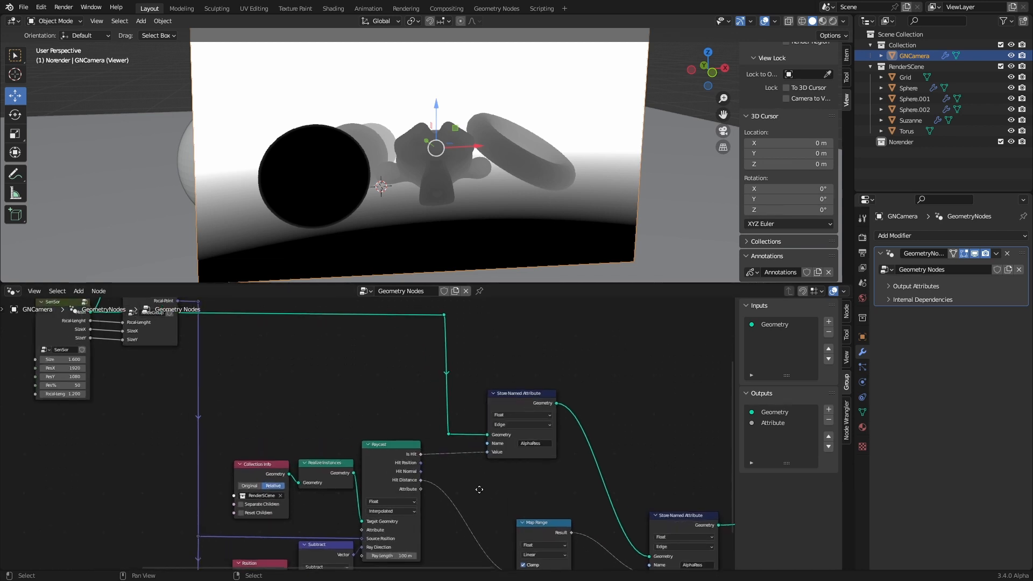
pyautogui.moveTo(548, 511); pyautogui.dragTo(311, 510, button='middle')
pyautogui.moveTo(201, 345); pyautogui.dragTo(375, 479)
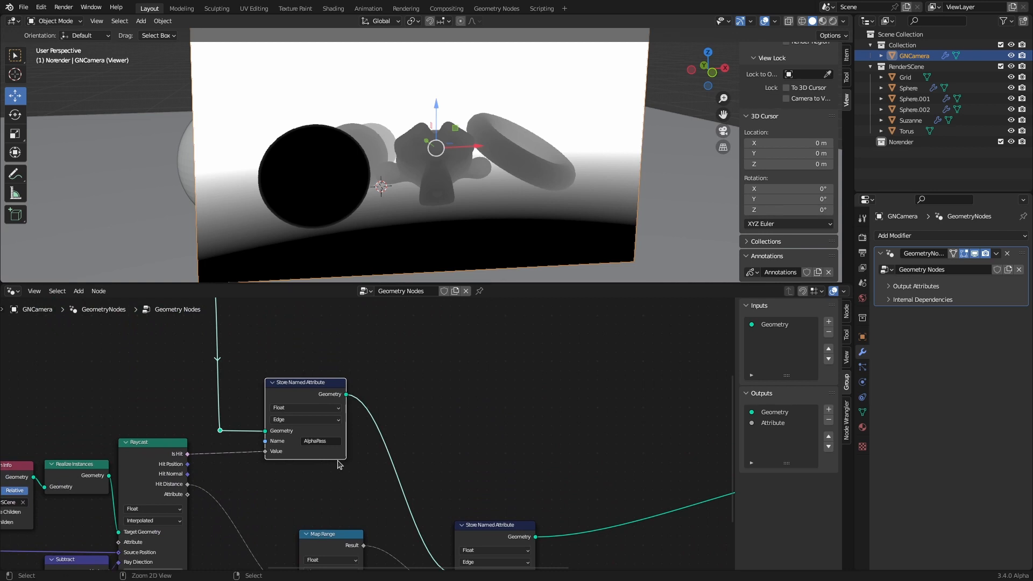
pyautogui.hotkey('ctrl', 'j')
pyautogui.click(248, 373)
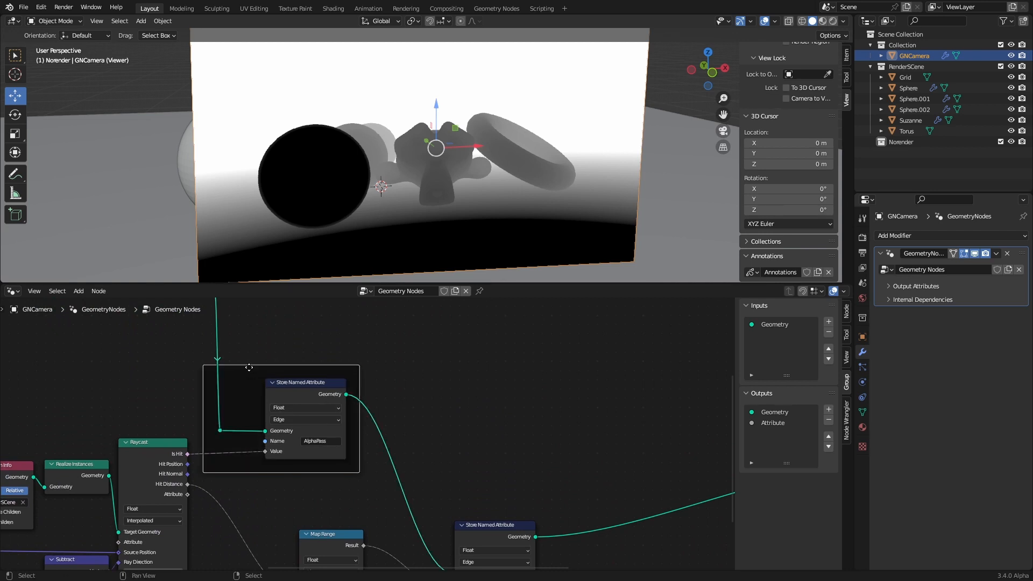
pyautogui.press('F2')
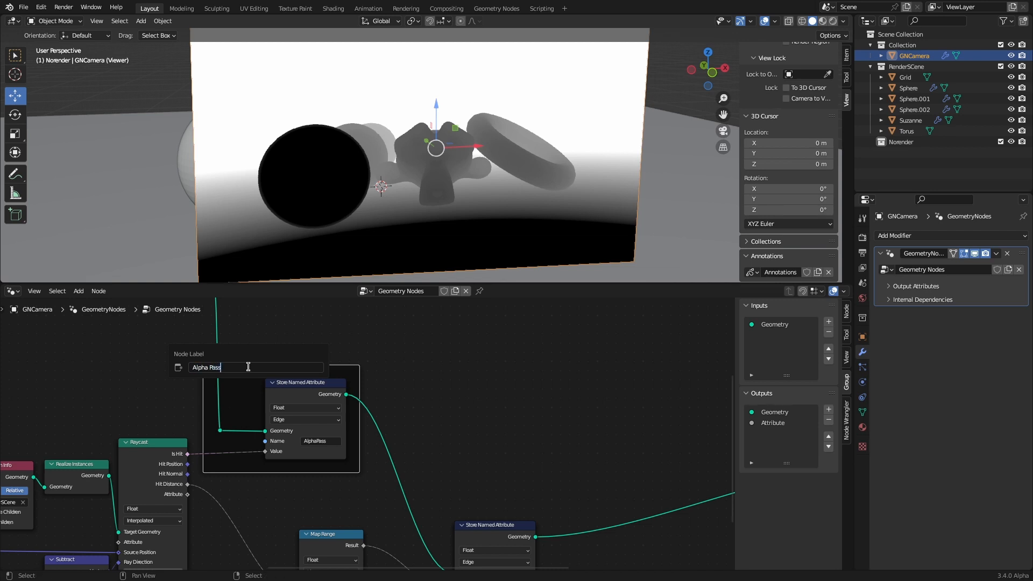
pyautogui.press('Return')
pyautogui.moveTo(461, 529); pyautogui.dragTo(435, 433, button='middle')
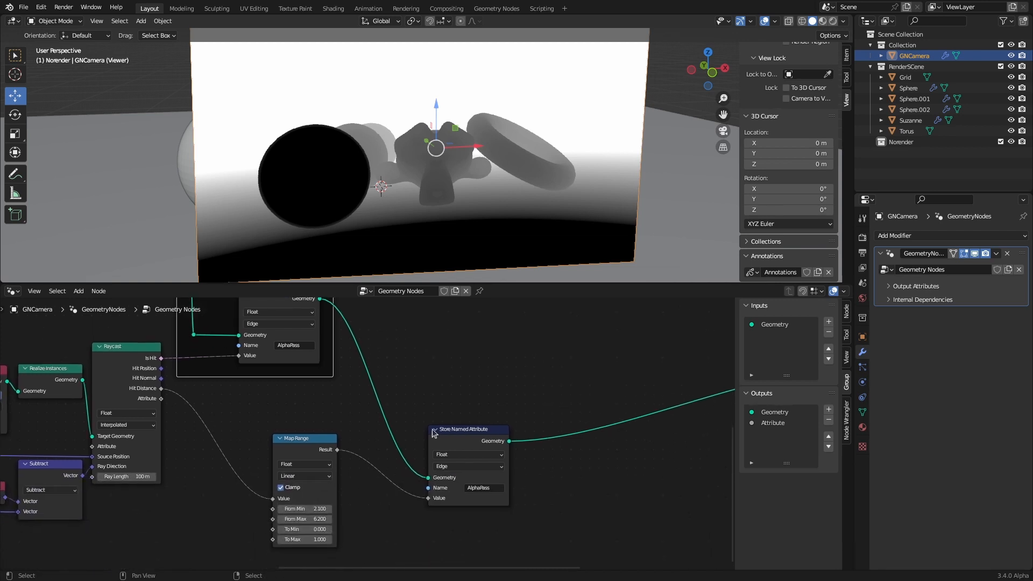
# Frame the Map Range and second Store Named Attribute nodes together and label the frame "Depth/Mist PAss"
pyautogui.moveTo(555, 556); pyautogui.dragTo(254, 399)
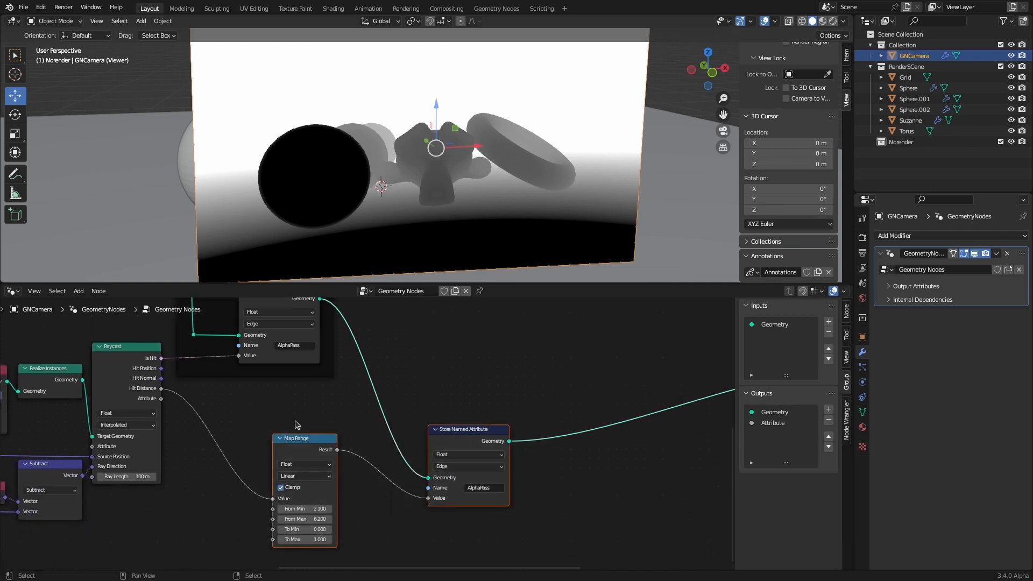
pyautogui.hotkey('ctrl', 'j')
pyautogui.click(320, 423)
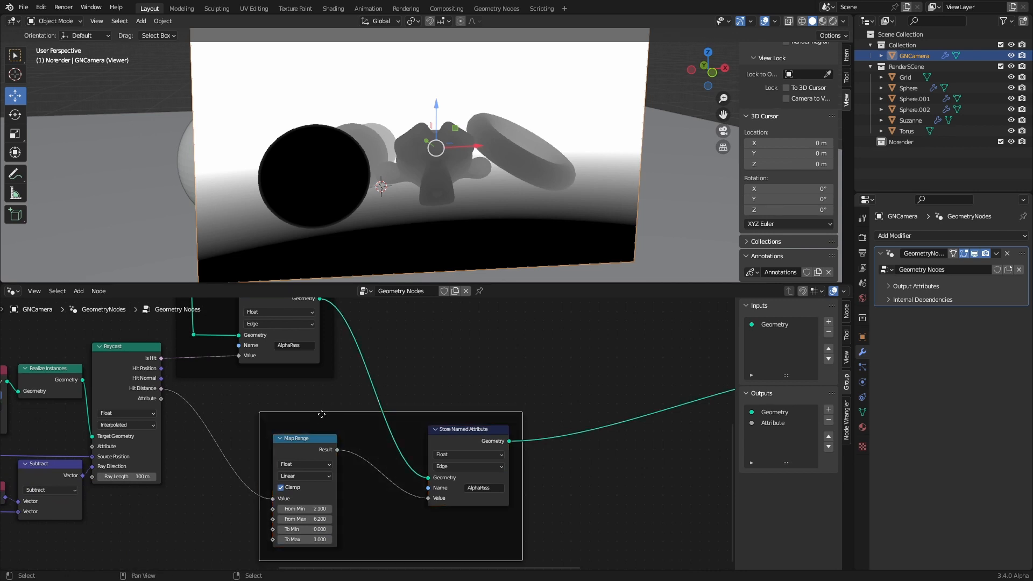
pyautogui.press('F2')
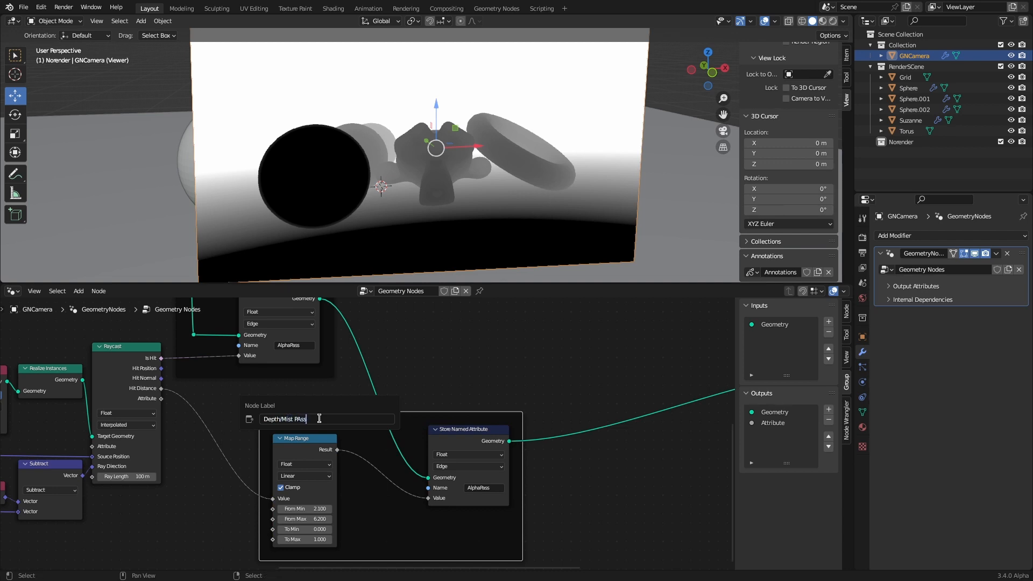
pyautogui.write('Depth/Mist PAss')
pyautogui.press('Return')
pyautogui.click(435, 379)
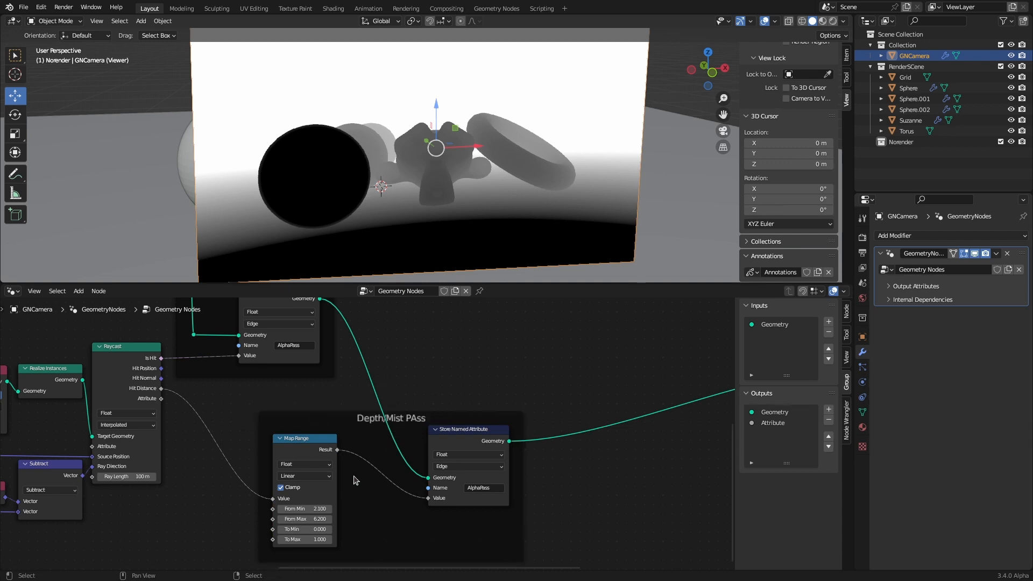
# Open the SenSor node group for editing
pyautogui.scroll(-2, 354, 480)
pyautogui.moveTo(355, 478); pyautogui.dragTo(369, 419, button='middle')
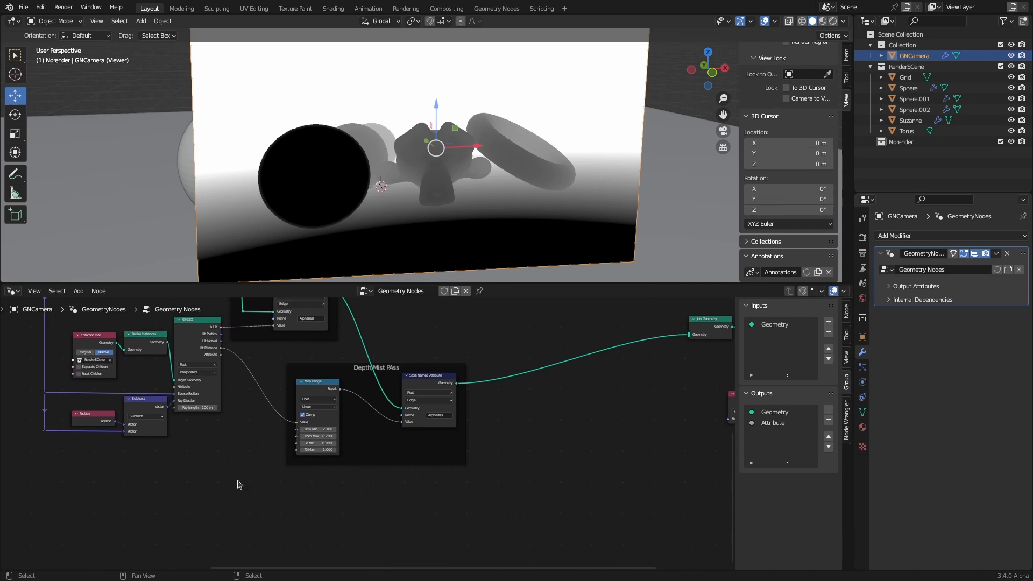
pyautogui.moveTo(240, 471); pyautogui.dragTo(421, 512, button='middle')
pyautogui.scroll(8, 430, 498)
pyautogui.moveTo(478, 486); pyautogui.dragTo(401, 488, button='middle')
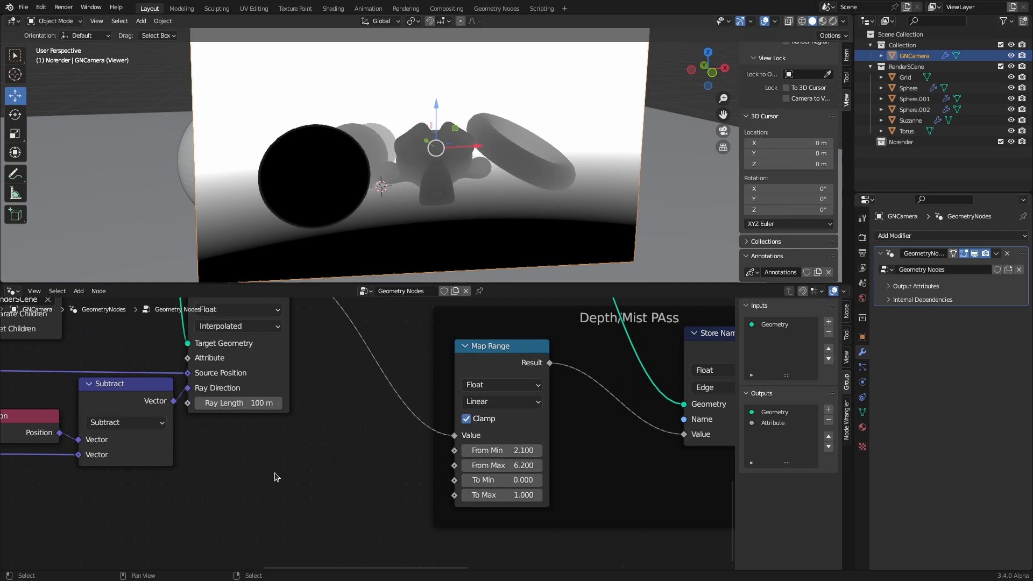
pyautogui.scroll(-4, 277, 479)
pyautogui.moveTo(132, 378); pyautogui.dragTo(191, 457, button='middle')
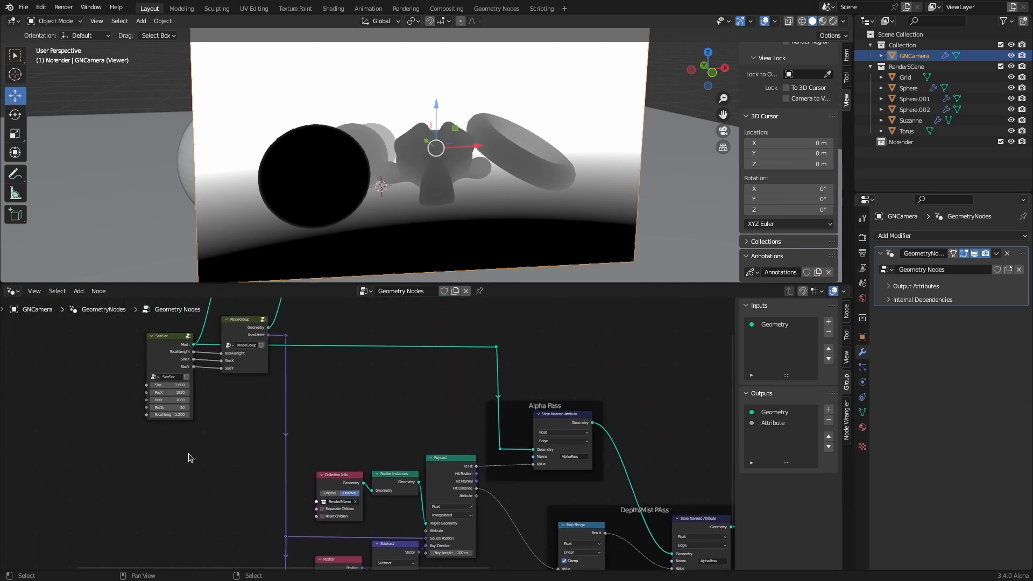
pyautogui.scroll(5, 191, 446)
pyautogui.moveTo(114, 412); pyautogui.dragTo(226, 463, button='middle')
pyautogui.scroll(4, 226, 463)
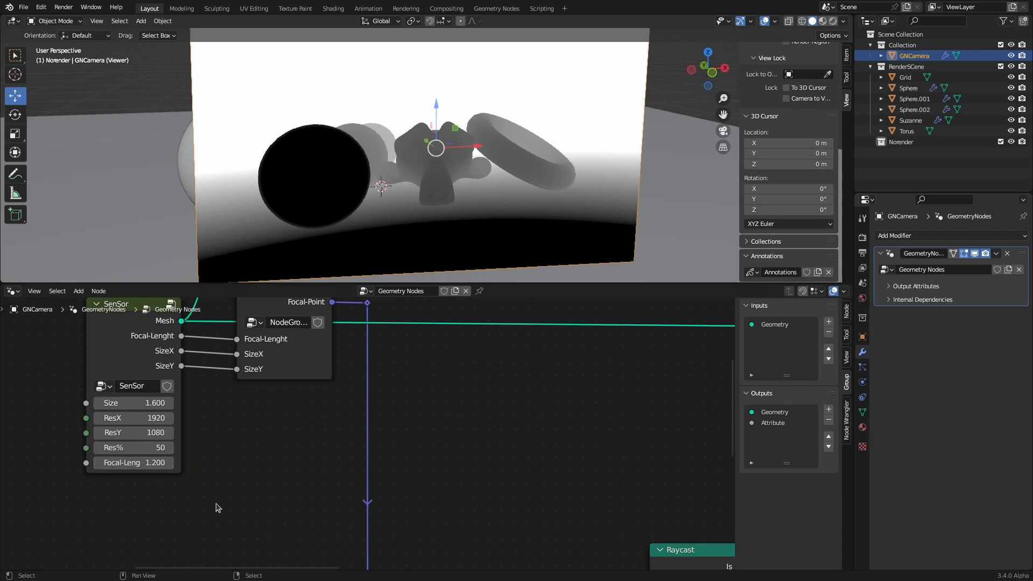
pyautogui.scroll(-2, 235, 471)
pyautogui.click(234, 346)
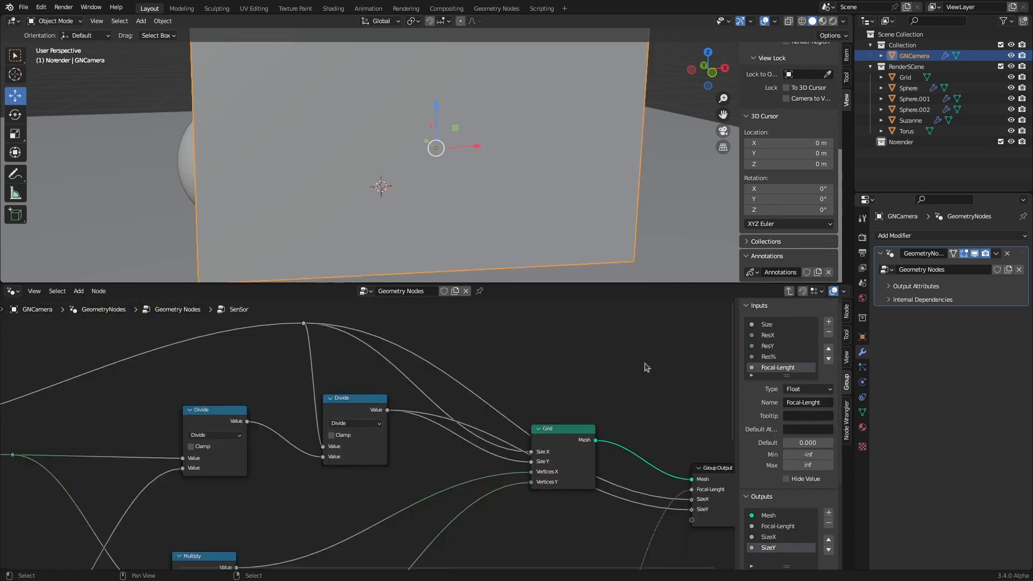
# Correct the SenSor group's last input name to "Focal-Length" and add two more float inputs named "Depth-Near" and "Depth-Far"
pyautogui.moveTo(645, 364); pyautogui.dragTo(470, 351, button='middle')
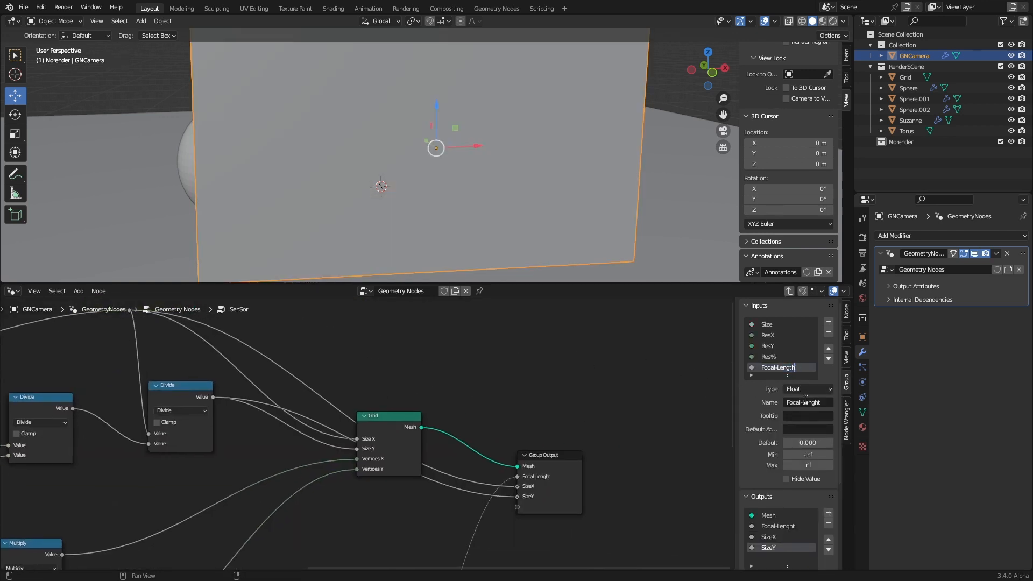
pyautogui.click(830, 322)
pyautogui.doubleClick(781, 359)
pyautogui.write('Depth-Near')
pyautogui.doubleClick(780, 367)
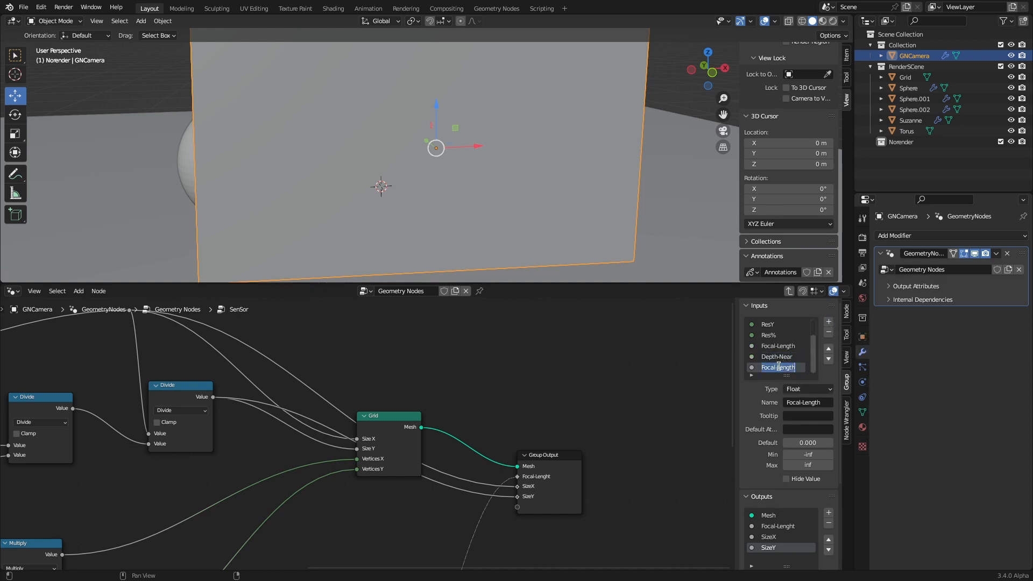
pyautogui.press('Return')
# Pass the Depth-Near and Depth-Far inputs straight through to the SenSor group's outputs and leave the group
pyautogui.scroll(-6, 484, 430)
pyautogui.moveTo(333, 535); pyautogui.dragTo(445, 473, button='middle')
pyautogui.moveTo(73, 400); pyautogui.dragTo(617, 419)
pyautogui.moveTo(72, 406); pyautogui.dragTo(618, 424)
pyautogui.click(689, 382)
pyautogui.press('Tab')
# Set SenSor's Depth-Near to 2.1 and connect its Depth-Near and Depth-Far outputs to Map Range's From Min and From Max
pyautogui.scroll(4, 454, 450)
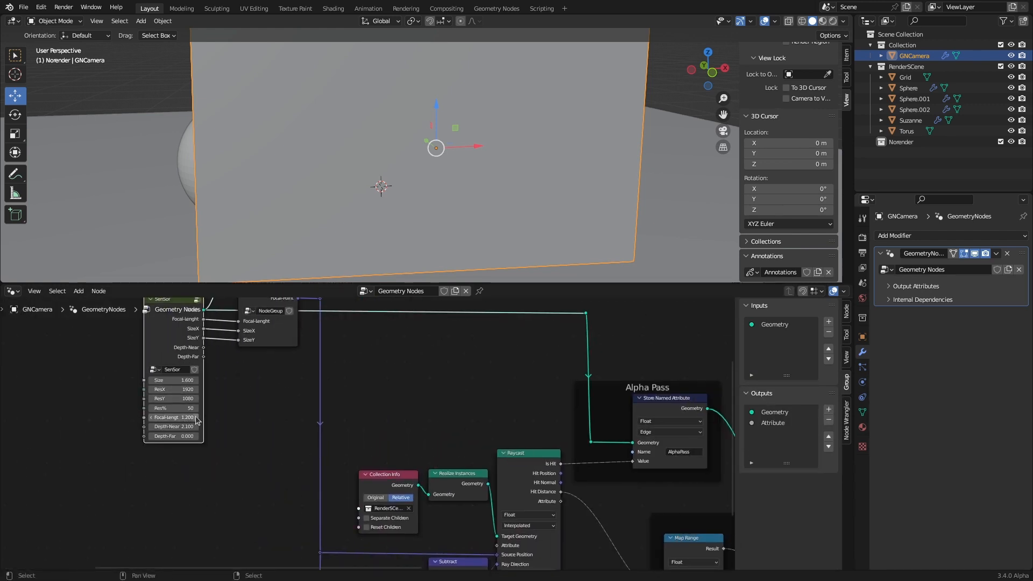
pyautogui.click(289, 485)
pyautogui.moveTo(380, 465); pyautogui.dragTo(359, 425, button='middle')
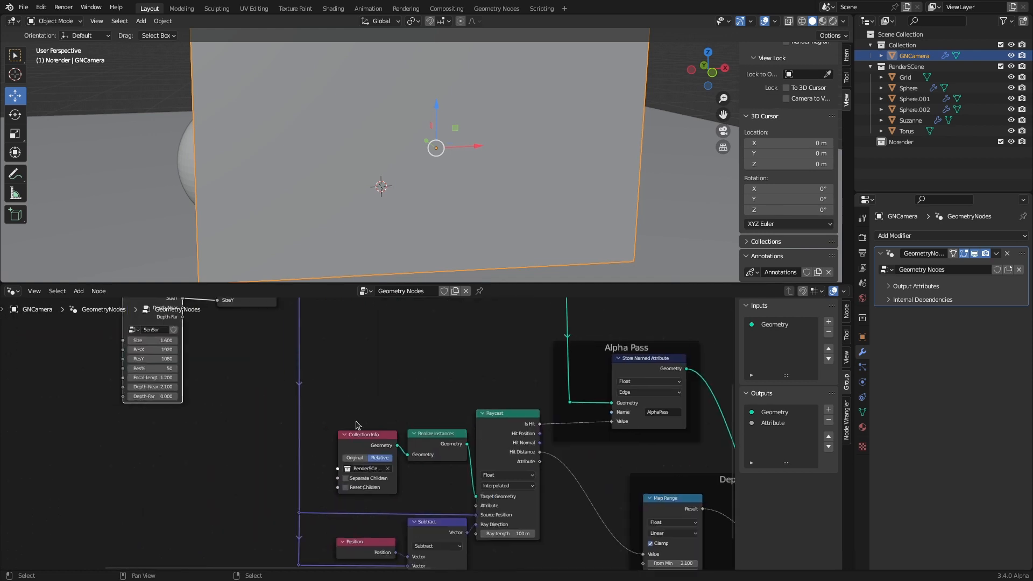
pyautogui.scroll(-2, 264, 395)
pyautogui.moveTo(264, 394); pyautogui.dragTo(243, 415, button='middle')
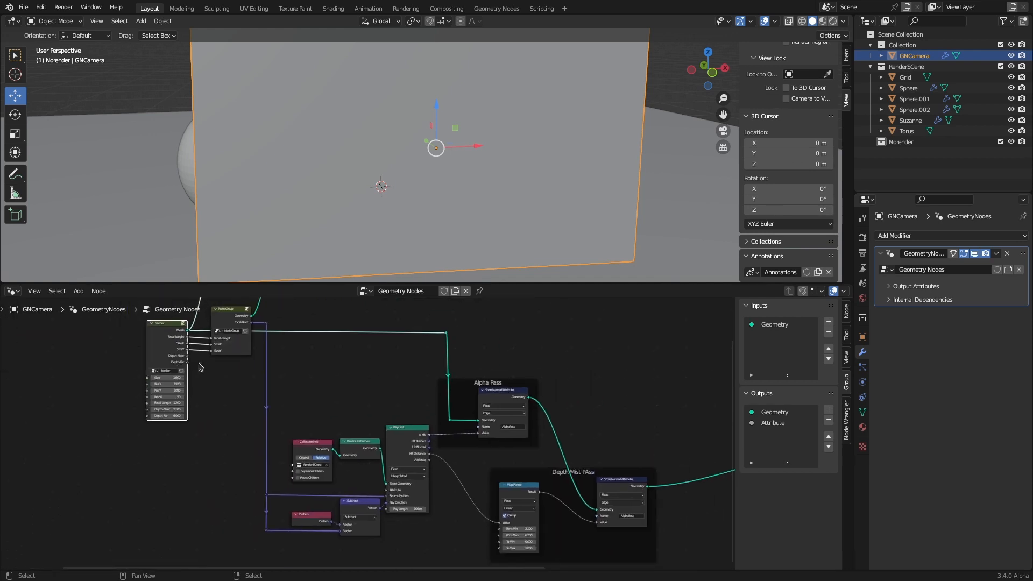
pyautogui.moveTo(188, 357); pyautogui.dragTo(499, 530)
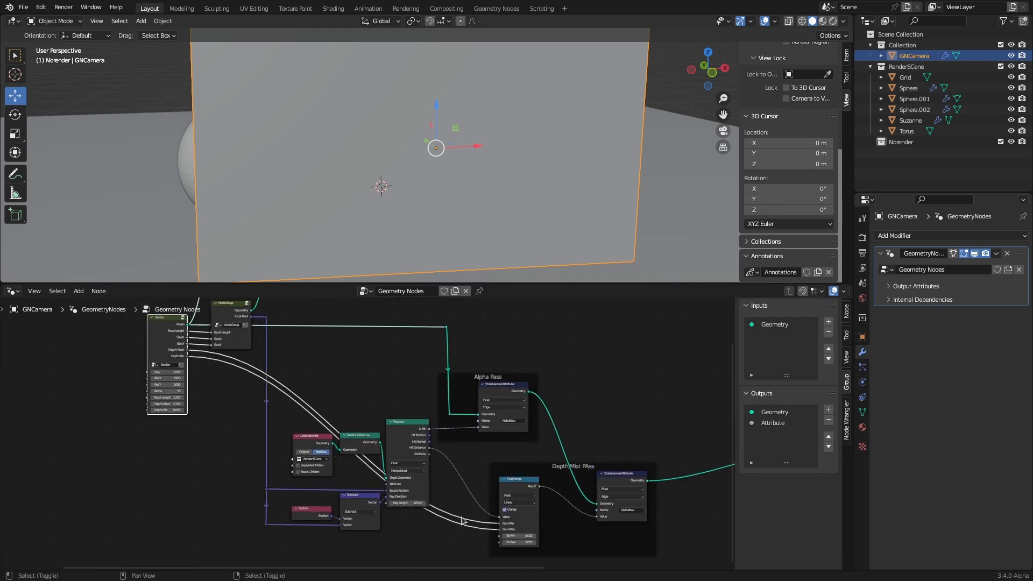
# Route the two depth links through new reroutes beneath the Raycast nodes and shift the Depth/Mist frame lower
pyautogui.keyDown('shift'); pyautogui.moveTo(466, 527); pyautogui.dragTo(465, 530, button='right'); pyautogui.keyUp('shift')
pyautogui.press('g')
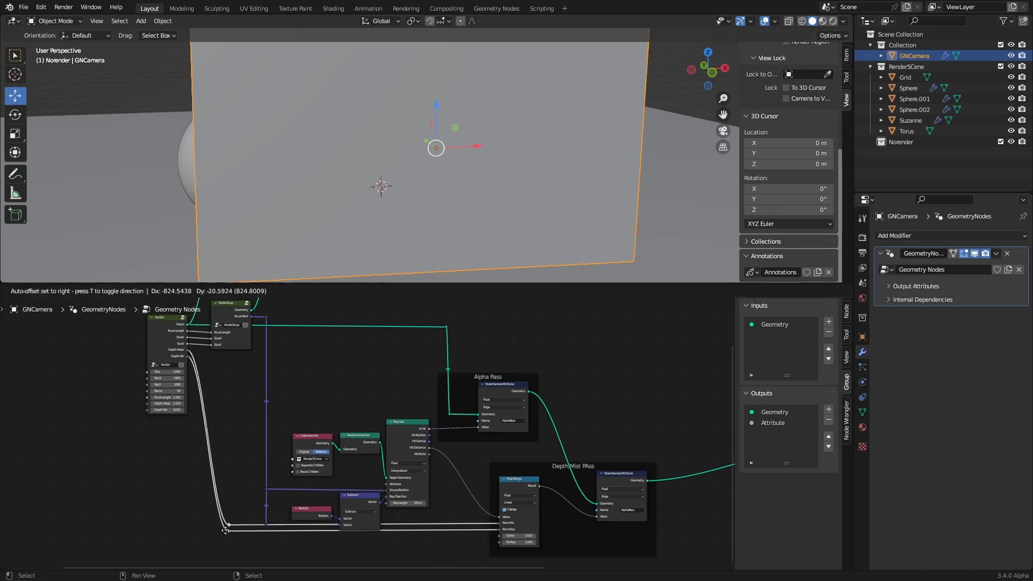
pyautogui.click(230, 528)
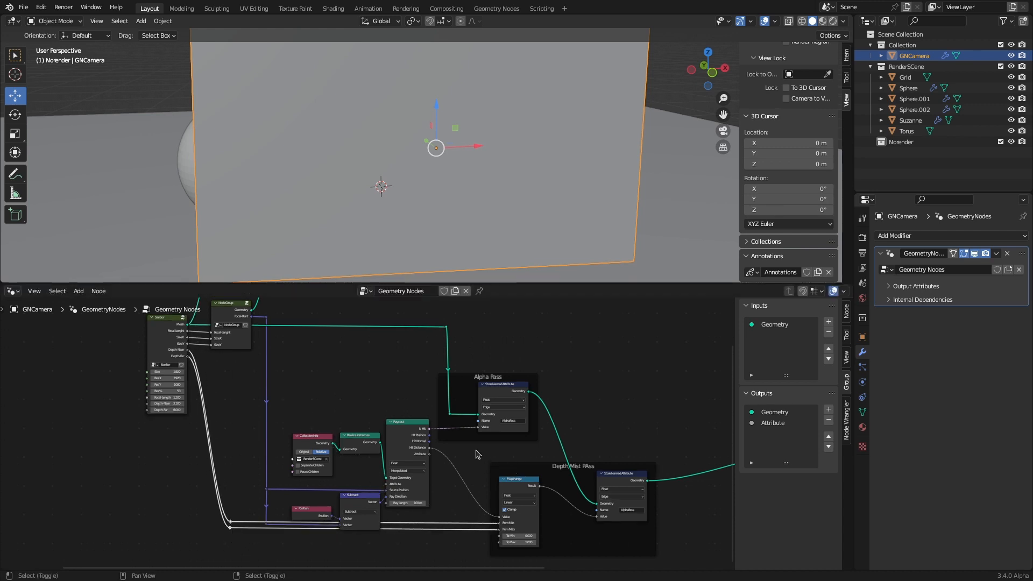
pyautogui.keyDown('shift'); pyautogui.moveTo(476, 455); pyautogui.dragTo(611, 498); pyautogui.keyUp('shift')
pyautogui.press('g')
pyautogui.click(547, 488)
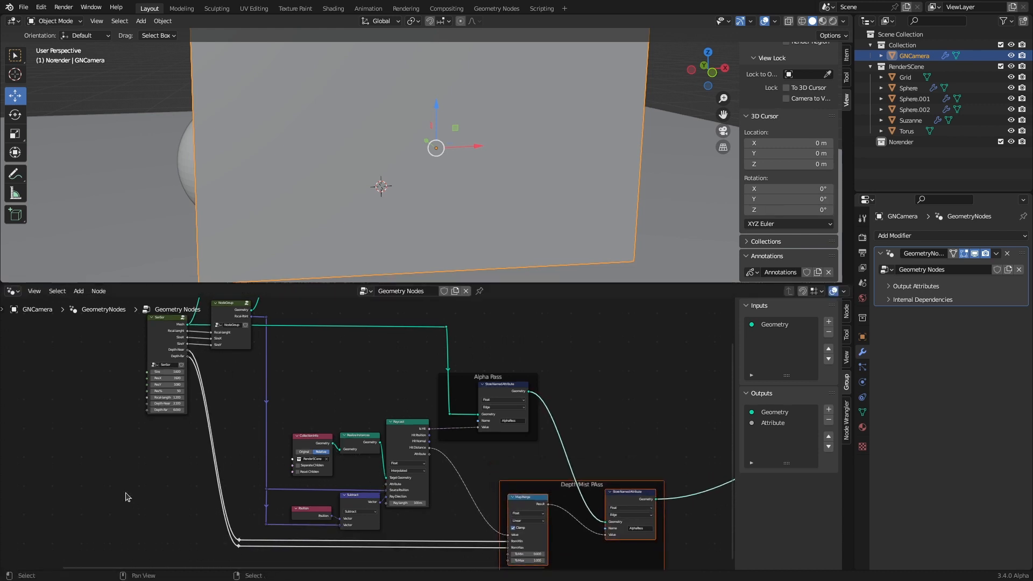
# Activate the Viewer node beside the Group Output to preview the pass in the viewport again
pyautogui.click(126, 493)
pyautogui.scroll(7, 132, 438)
pyautogui.moveTo(39, 434); pyautogui.dragTo(255, 477, button='middle')
pyautogui.moveTo(436, 503); pyautogui.dragTo(197, 344, button='middle')
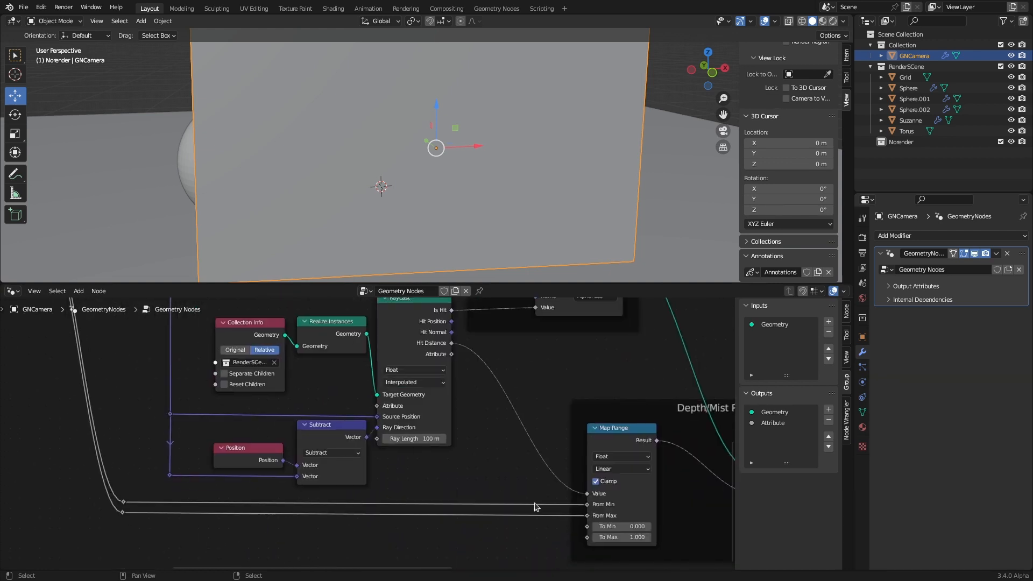
pyautogui.scroll(-10, 529, 532)
pyautogui.moveTo(654, 436); pyautogui.dragTo(404, 493, button='middle')
pyautogui.click(602, 468)
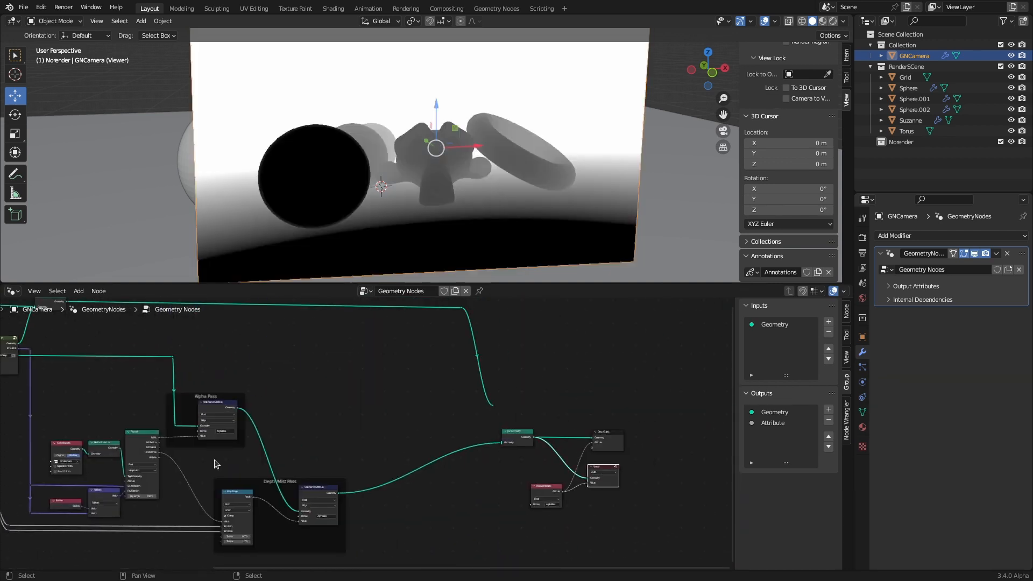
# Set the SenSor node's Depth-Far to 9.01
pyautogui.moveTo(217, 465); pyautogui.dragTo(614, 453, button='middle')
pyautogui.scroll(6, 270, 402)
pyautogui.scroll(4, 270, 407)
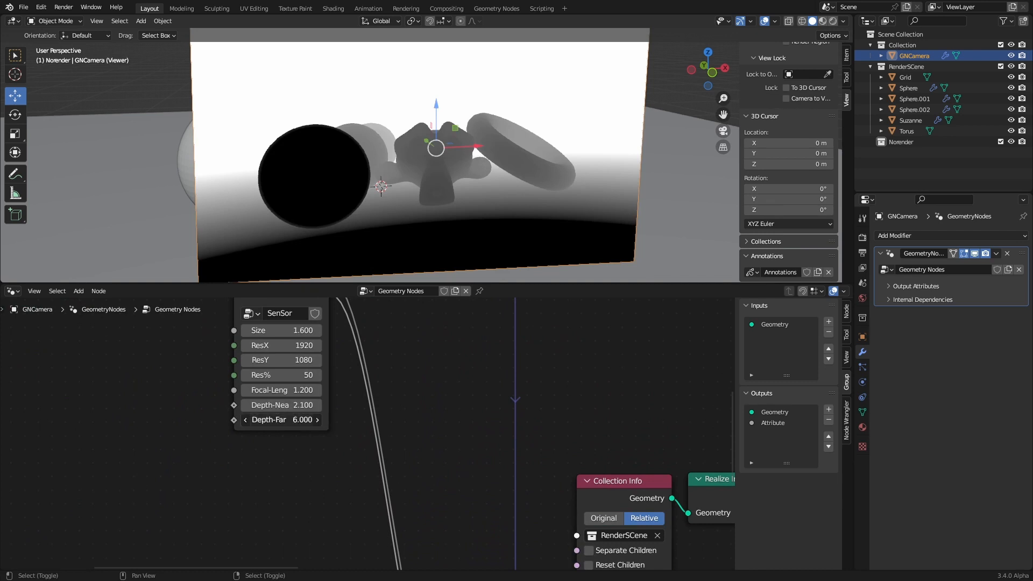
pyautogui.moveTo(282, 420); pyautogui.dragTo(421, 420)
pyautogui.moveTo(221, 464); pyautogui.dragTo(255, 562, button='middle')
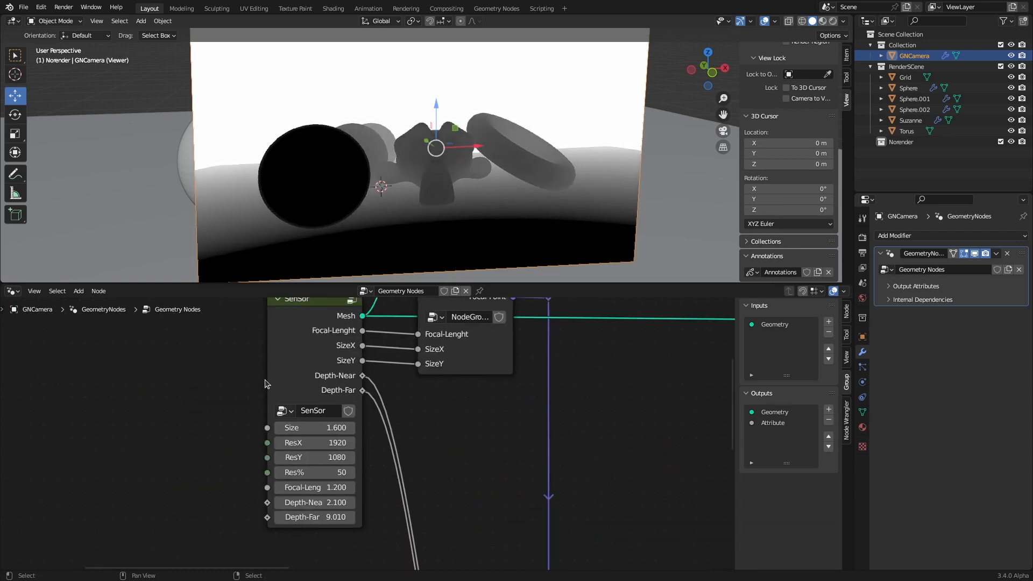
pyautogui.moveTo(268, 376)
pyautogui.mouseDown()
pyautogui.moveTo(240, 376)
pyautogui.moveTo(251, 377)
pyautogui.mouseUp()
pyautogui.click(452, 476)
# Duplicate the Depth/Mist Store Named Attribute node, place the copy below the original and detach it from the frame
pyautogui.scroll(-4, 454, 474)
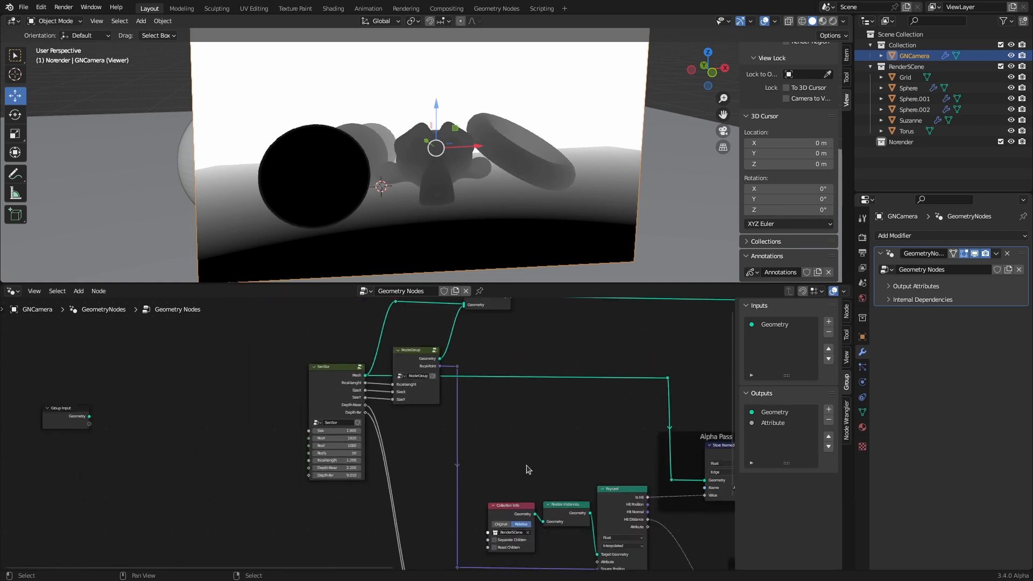
pyautogui.moveTo(553, 493); pyautogui.dragTo(409, 437, button='middle')
pyautogui.scroll(-5, 410, 437)
pyautogui.moveTo(451, 548); pyautogui.dragTo(297, 469, button='middle')
pyautogui.moveTo(393, 523); pyautogui.dragTo(300, 489, button='middle')
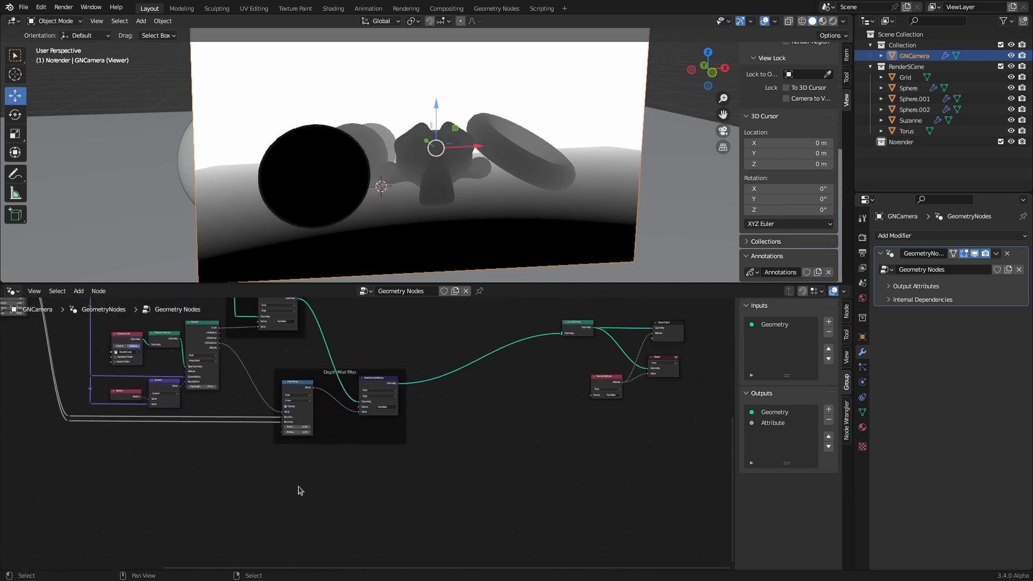
pyautogui.scroll(5, 253, 491)
pyautogui.moveTo(205, 482); pyautogui.dragTo(292, 562, button='middle')
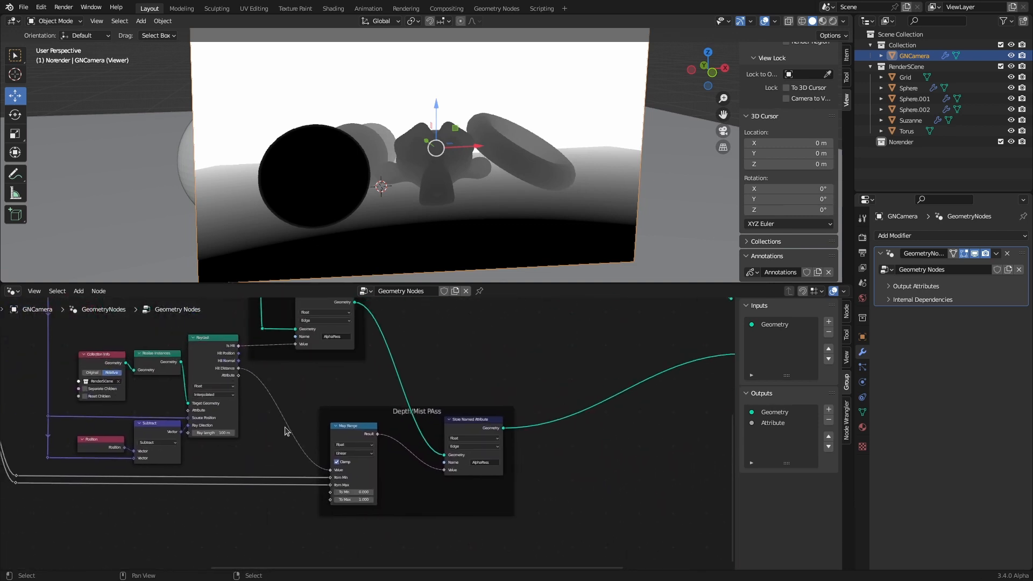
pyautogui.moveTo(258, 453); pyautogui.dragTo(217, 400, button='middle')
pyautogui.click(435, 381)
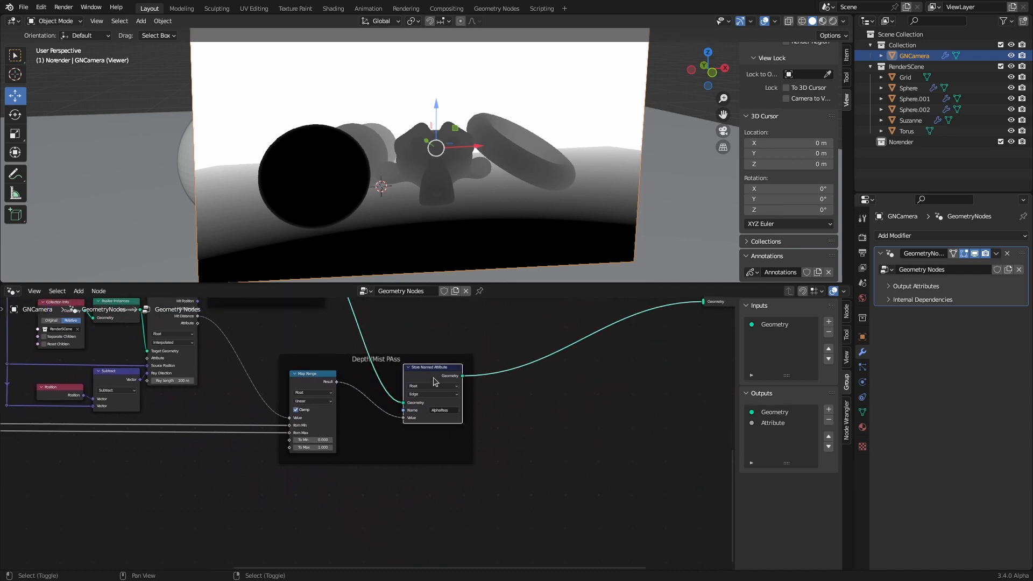
pyautogui.hotkey('shift', 'd')
pyautogui.click(460, 502)
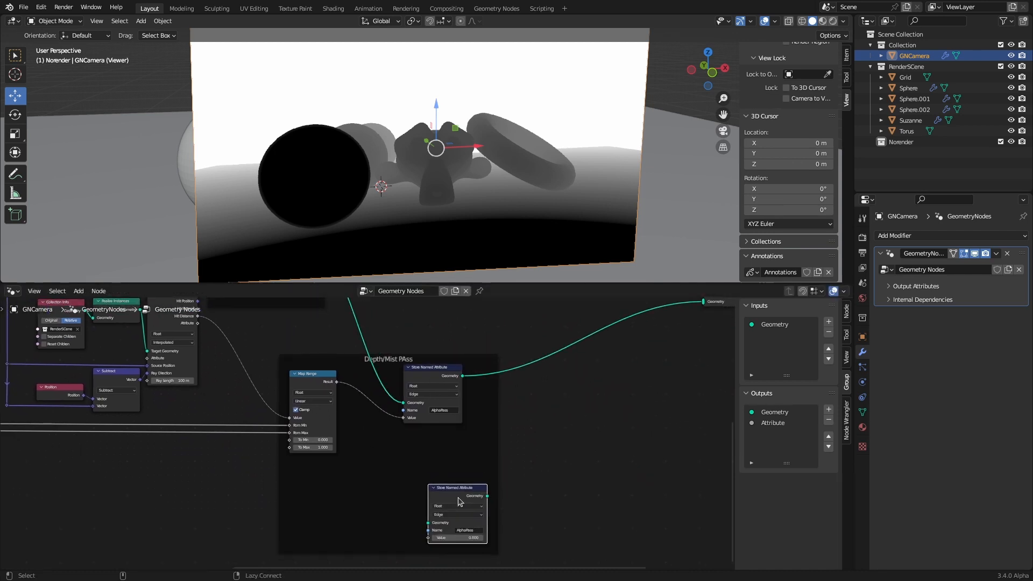
pyautogui.hotkey('alt', 'p')
# Move the duplicated Store Named Attribute outward and chain it between the depth pass's Store Named Attribute and Join Geometry
pyautogui.scroll(4, 366, 489)
pyautogui.scroll(-5, 367, 490)
pyautogui.moveTo(484, 443); pyautogui.dragTo(398, 433, button='middle')
pyautogui.moveTo(388, 480); pyautogui.dragTo(464, 476)
pyautogui.moveTo(401, 376); pyautogui.dragTo(444, 506)
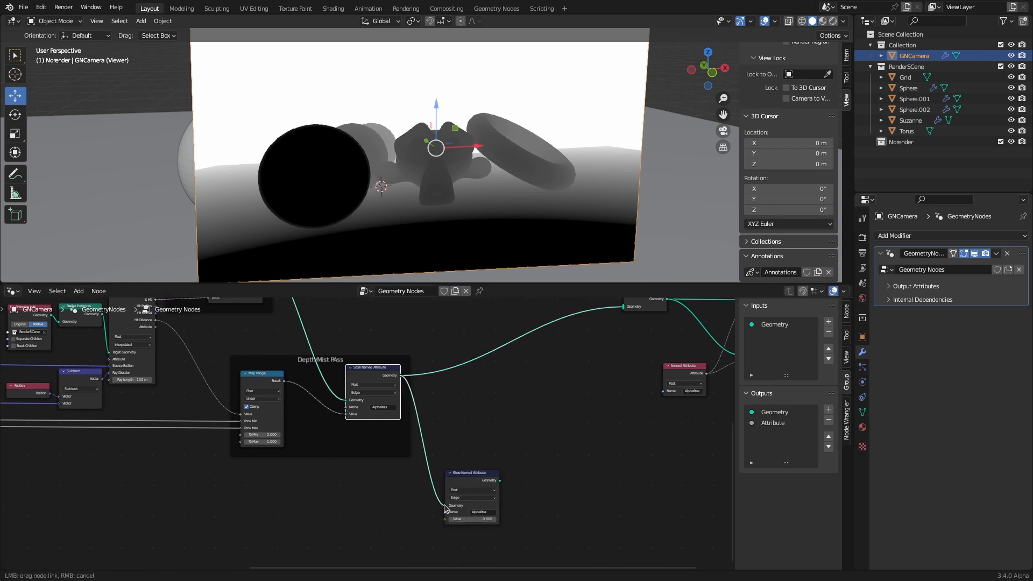
pyautogui.moveTo(623, 307); pyautogui.dragTo(624, 342)
# Connect Raycast's Hit Normal to the duplicated Store Named Attribute's Value and name its attribute "NormalPAss"
pyautogui.scroll(4, 180, 503)
pyautogui.moveTo(180, 503); pyautogui.dragTo(224, 500, button='middle')
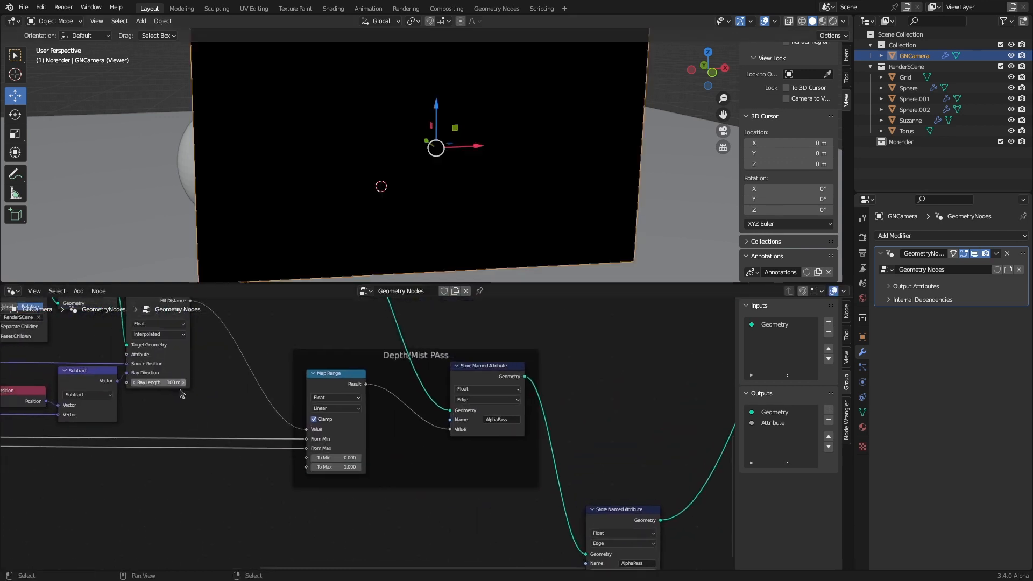
pyautogui.moveTo(181, 394); pyautogui.dragTo(269, 426, button='middle')
pyautogui.moveTo(256, 352); pyautogui.dragTo(650, 471)
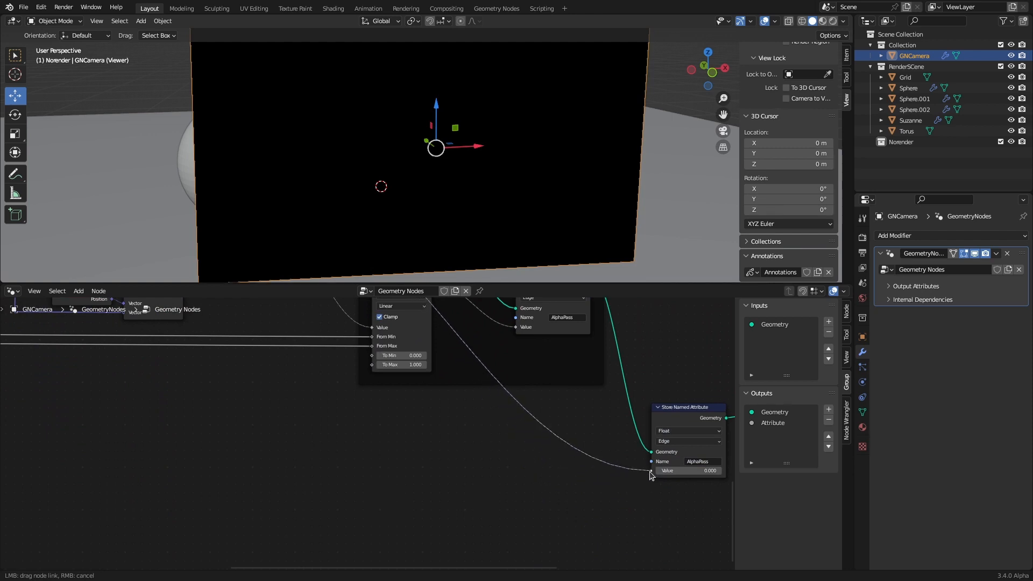
pyautogui.click(700, 462)
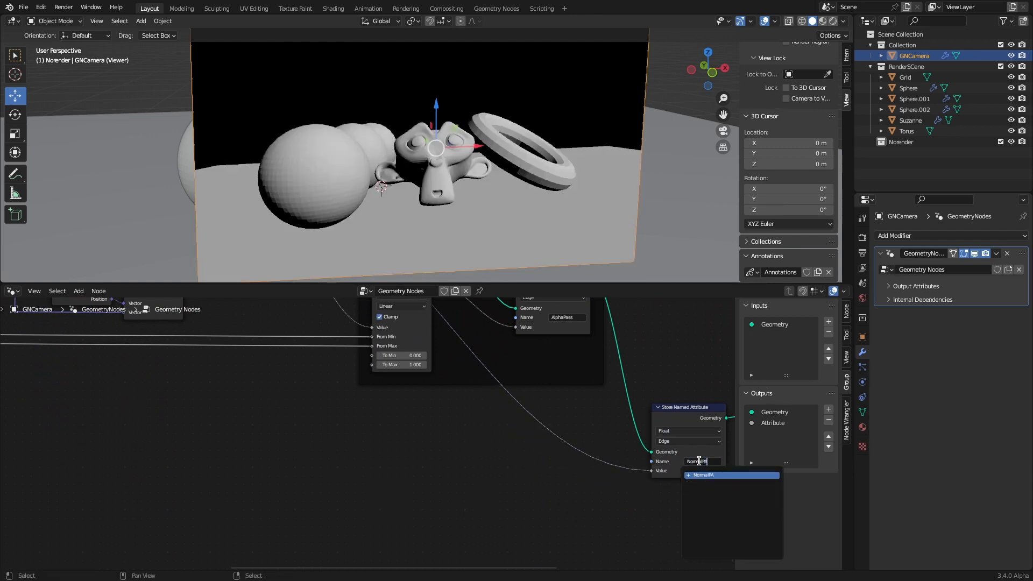
pyautogui.write('NormalPAss')
pyautogui.press('Return')
# Add a reroute to the Hit Normal link and move it beneath the Depth/Mist frame to tidy the route
pyautogui.press('Home')
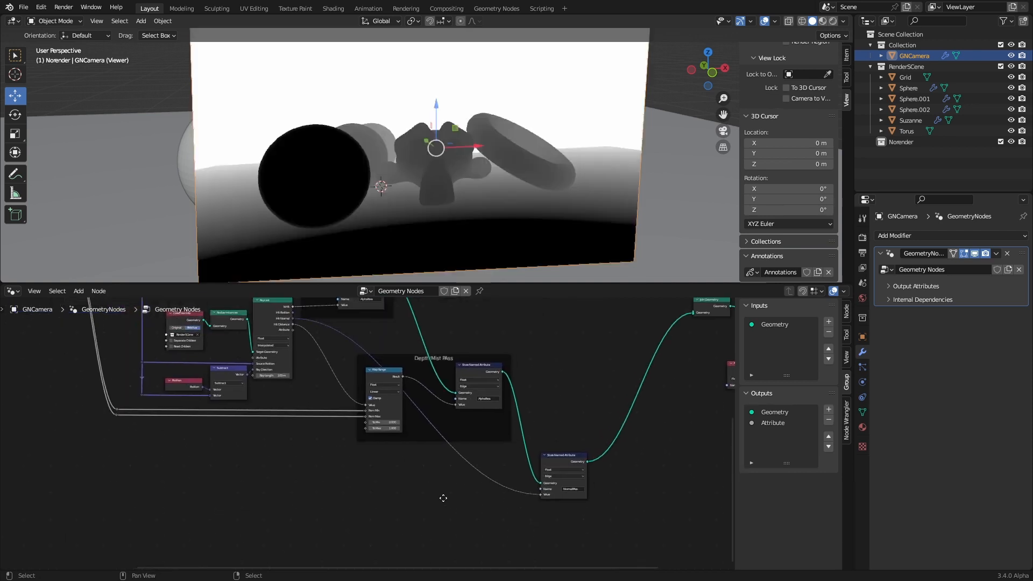
pyautogui.keyDown('shift'); pyautogui.moveTo(457, 486); pyautogui.dragTo(459, 485, button='right'); pyautogui.keyUp('shift')
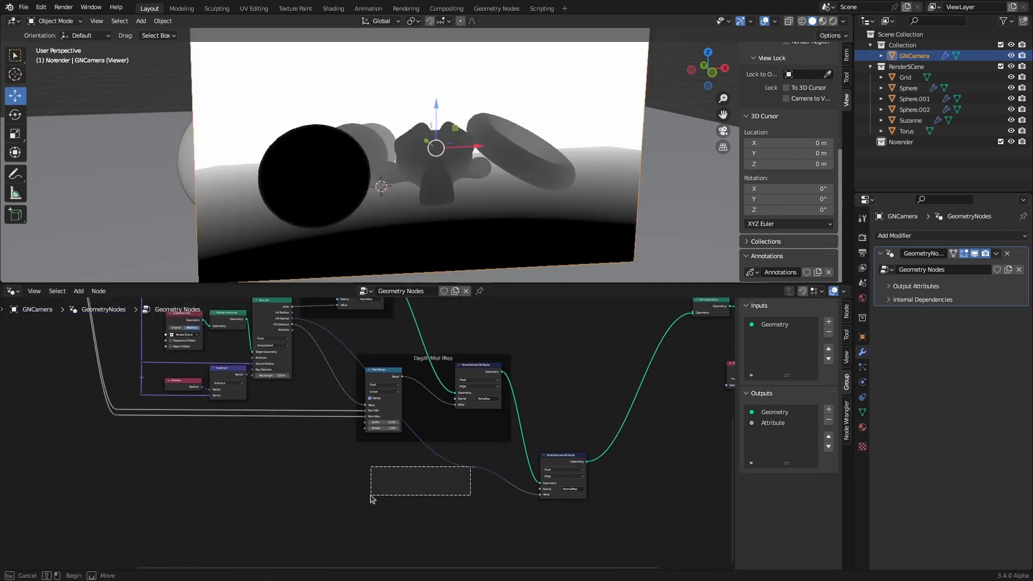
pyautogui.moveTo(472, 468); pyautogui.dragTo(347, 497)
# Set the Named Attribute node feeding the Viewer to read the NormalPAss attribute
pyautogui.moveTo(605, 357); pyautogui.dragTo(425, 453, button='middle')
pyautogui.scroll(5, 527, 428)
pyautogui.click(598, 509)
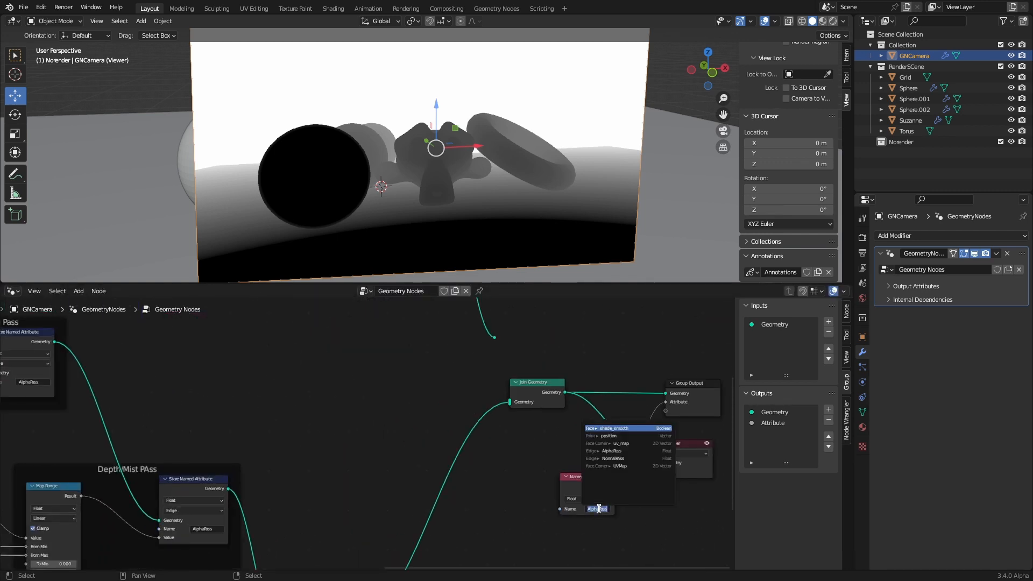
pyautogui.click(614, 458)
pyautogui.scroll(-6, 420, 400)
pyautogui.moveTo(404, 390); pyautogui.dragTo(377, 335, button='middle')
pyautogui.scroll(3, 334, 398)
pyautogui.moveTo(401, 504); pyautogui.dragTo(429, 429, button='middle')
pyautogui.scroll(2, 429, 429)
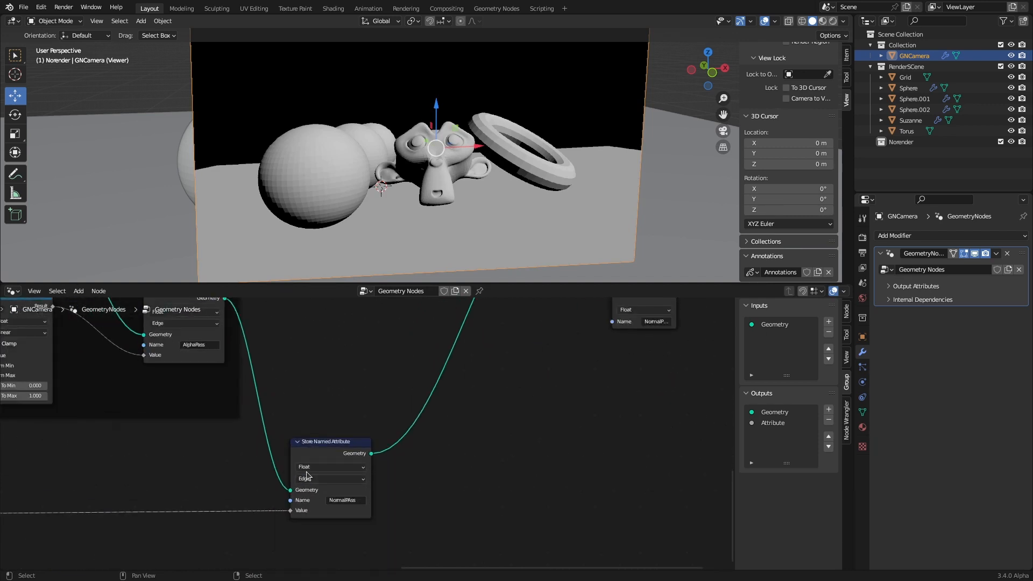
# Set the NormalPAss Store Named Attribute to Color data on the Point domain and reconnect the Hit Normal reroute to its Value
pyautogui.click(335, 467)
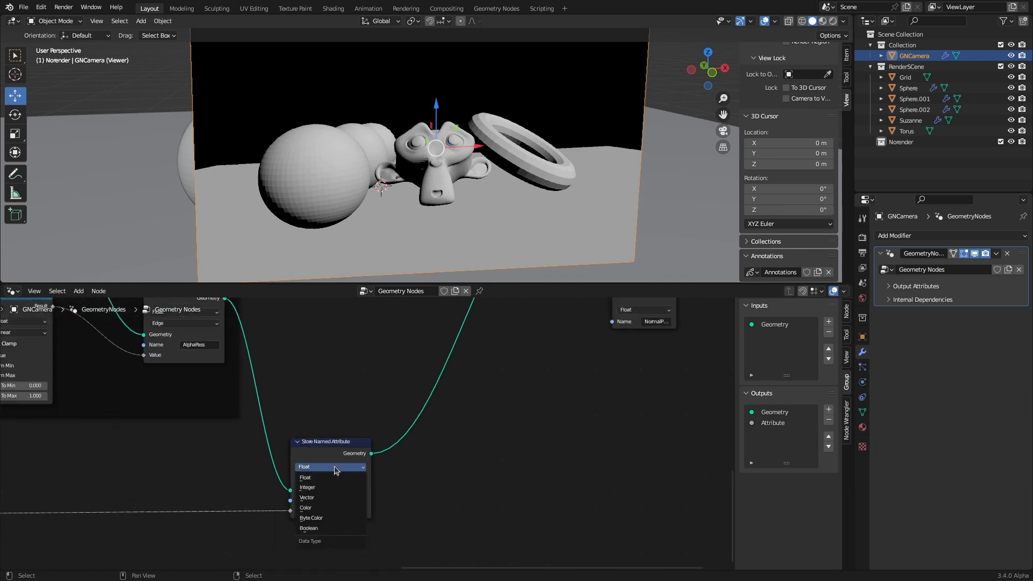
pyautogui.click(315, 509)
pyautogui.click(331, 480)
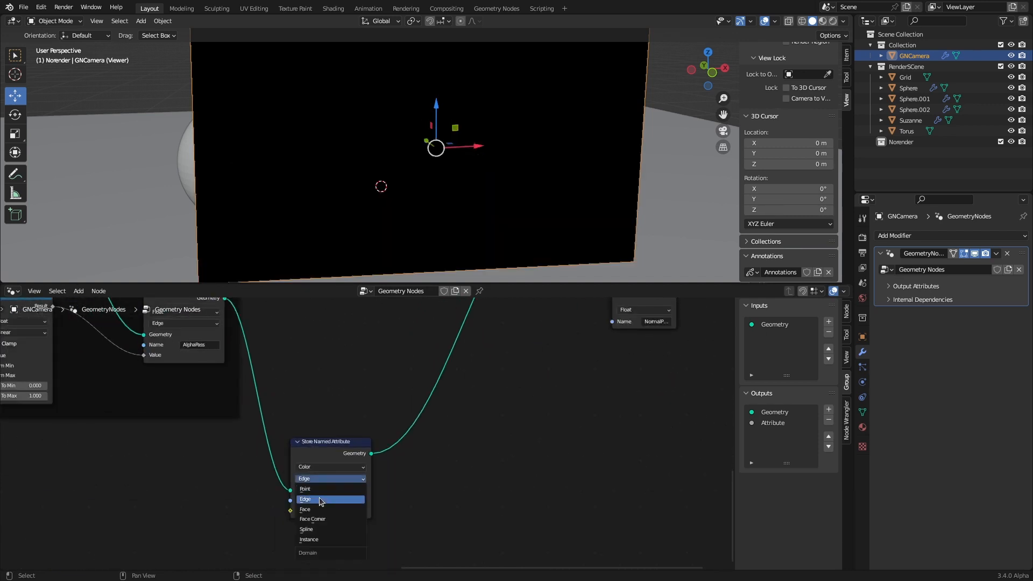
pyautogui.click(317, 491)
pyautogui.scroll(-6, 216, 501)
pyautogui.moveTo(140, 504); pyautogui.dragTo(377, 523, button='middle')
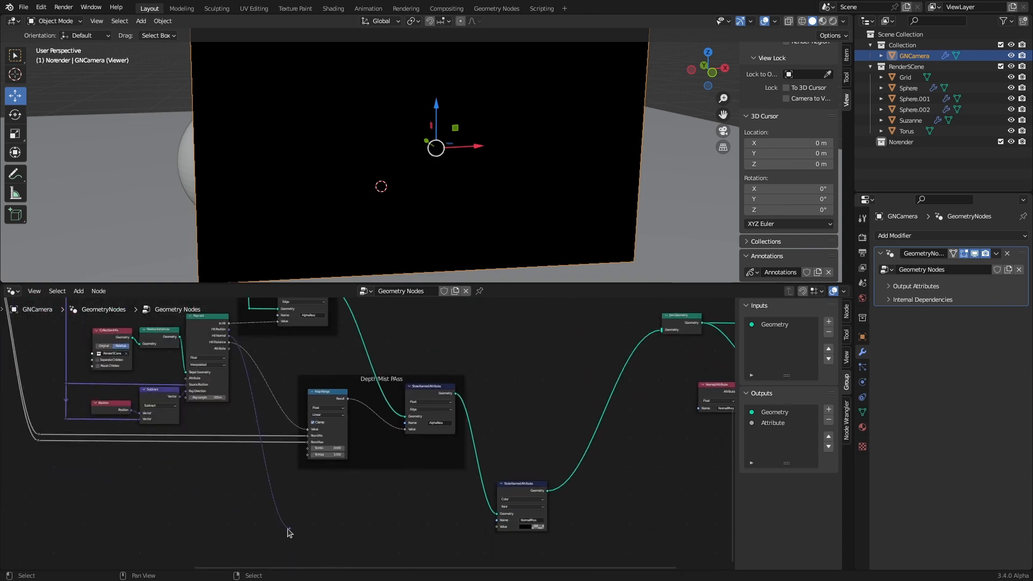
pyautogui.moveTo(290, 529); pyautogui.dragTo(504, 527)
# Turn off the Viewer node's preview and set the viewport's solid shading color to Texture
pyautogui.moveTo(635, 475)
pyautogui.mouseDown(button='middle')
pyautogui.moveTo(499, 477)
pyautogui.moveTo(289, 518)
pyautogui.mouseUp(button='middle')
pyautogui.scroll(2, 486, 450)
pyautogui.scroll(1, 525, 418)
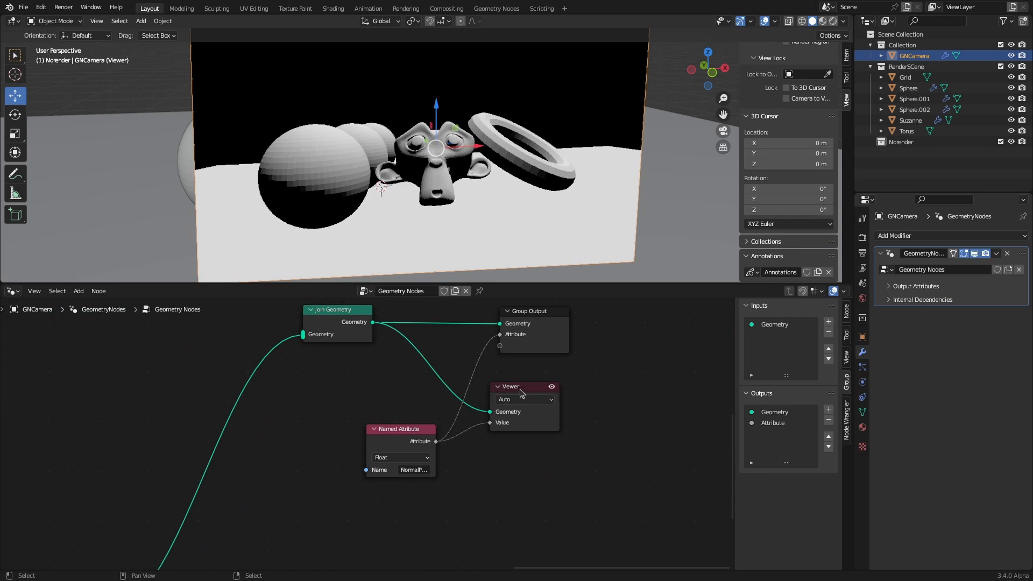
pyautogui.moveTo(586, 441); pyautogui.dragTo(556, 489, button='middle')
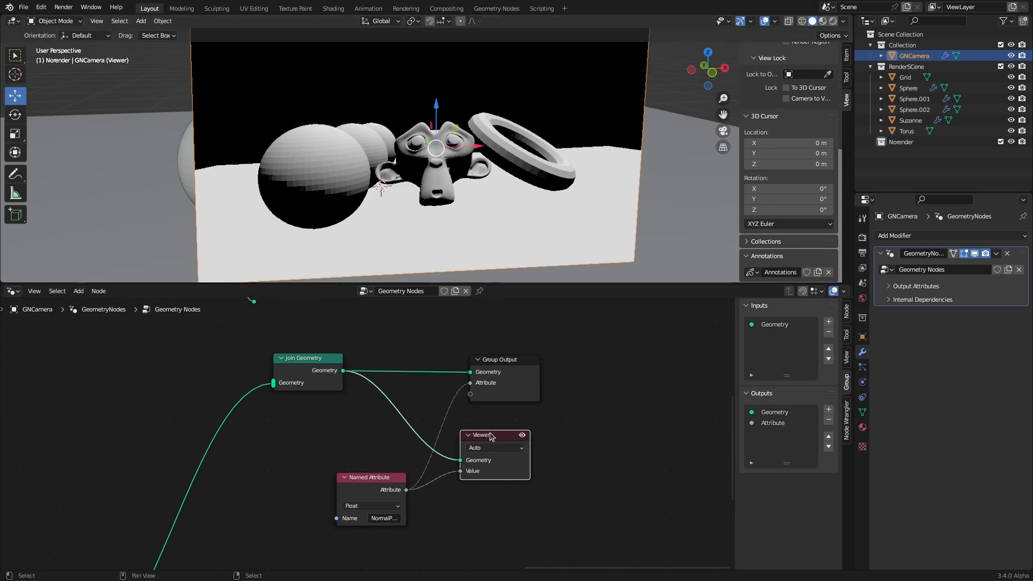
pyautogui.click(522, 436)
pyautogui.click(847, 22)
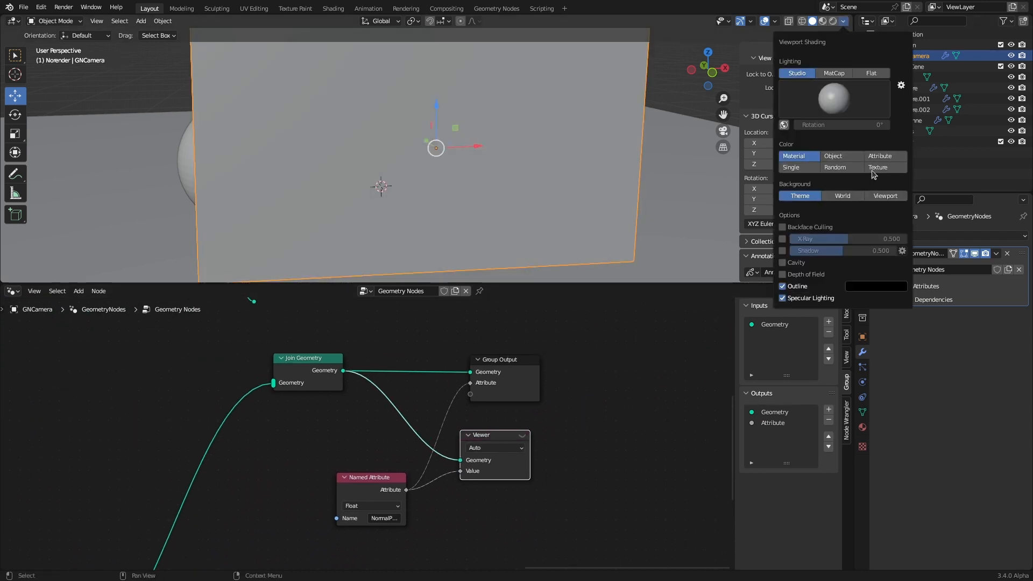
pyautogui.click(546, 529)
# Check the domain options of the NormalPAss Store Named Attribute node and keep Point selected
pyautogui.scroll(-7, 253, 529)
pyautogui.moveTo(247, 532); pyautogui.dragTo(316, 472, button='middle')
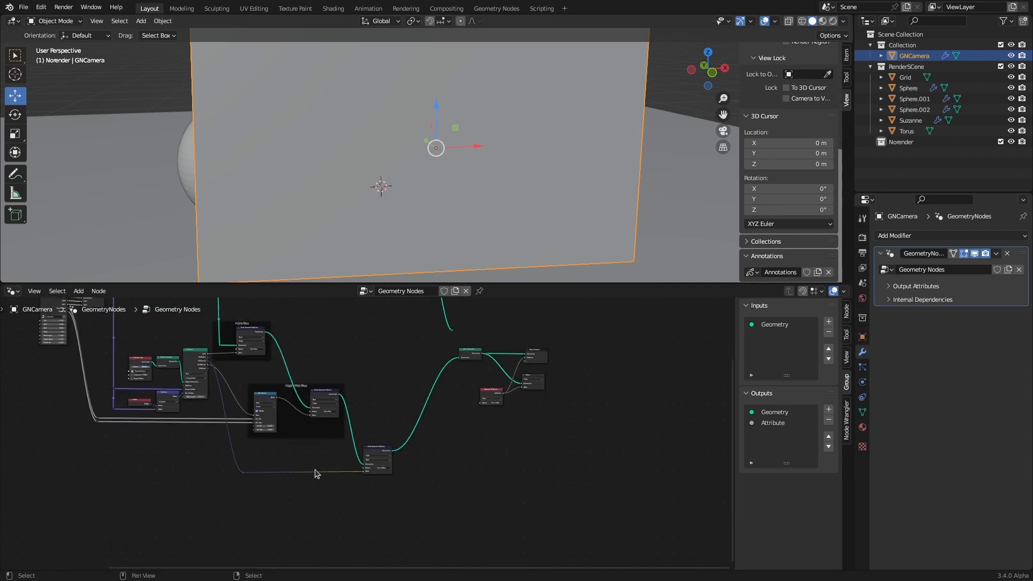
pyautogui.scroll(6, 339, 493)
pyautogui.click(383, 501)
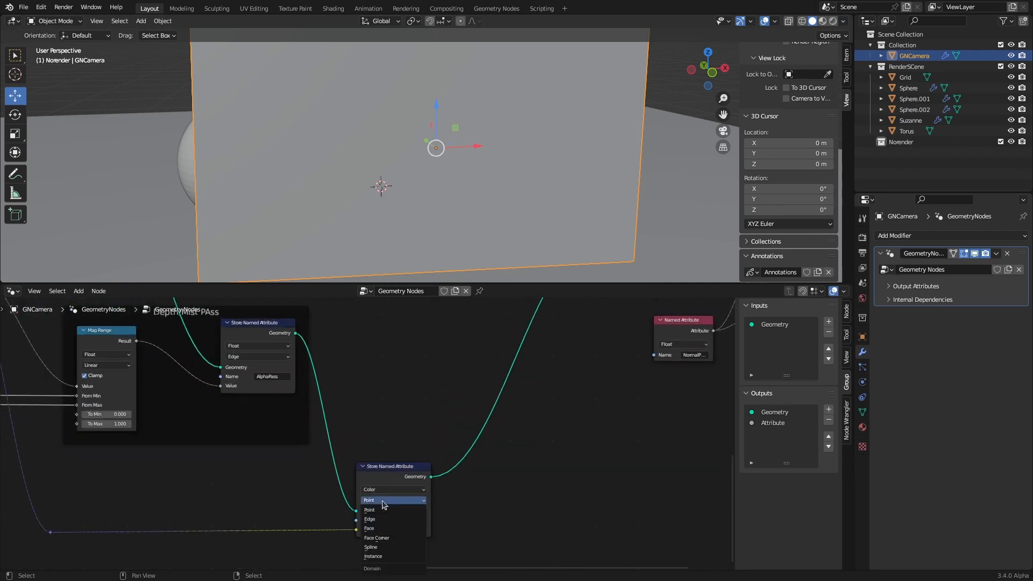
pyautogui.click(413, 506)
# Check the attribute domain of the group's Attribute output and keep it on Point
pyautogui.scroll(-8, 603, 464)
pyautogui.moveTo(608, 467); pyautogui.dragTo(415, 550, button='middle')
pyautogui.scroll(4, 522, 432)
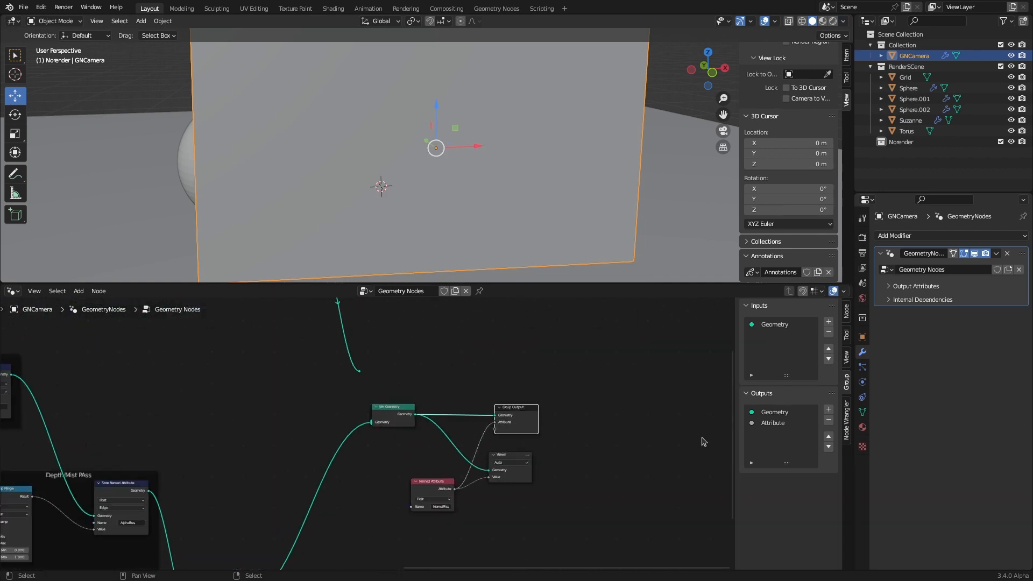
pyautogui.click(775, 424)
pyautogui.click(805, 517)
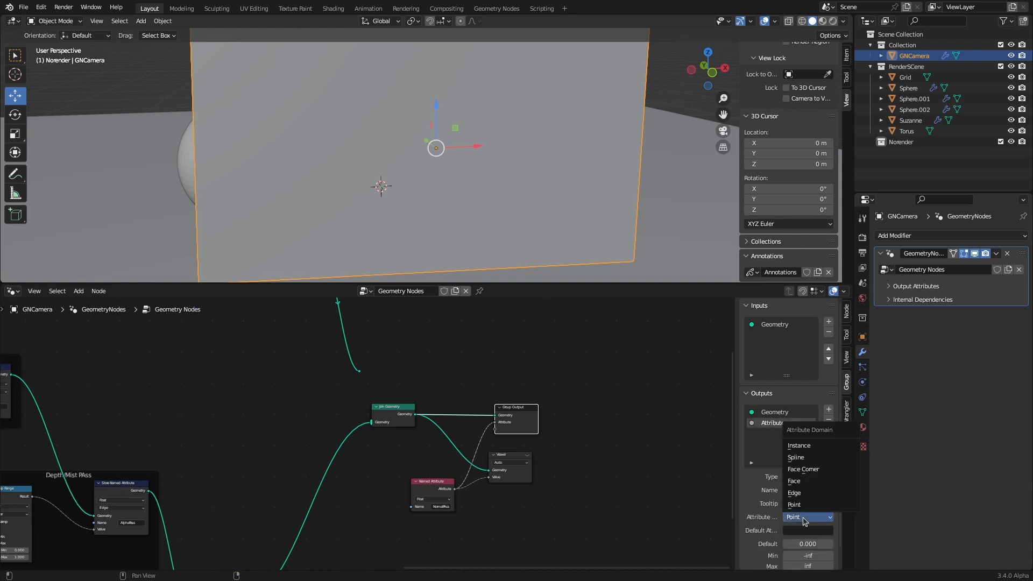
pyautogui.click(804, 505)
# Set the viewport's solid shading color to Attribute so the stored attribute is displayed on the camera plane
pyautogui.scroll(-5, 269, 507)
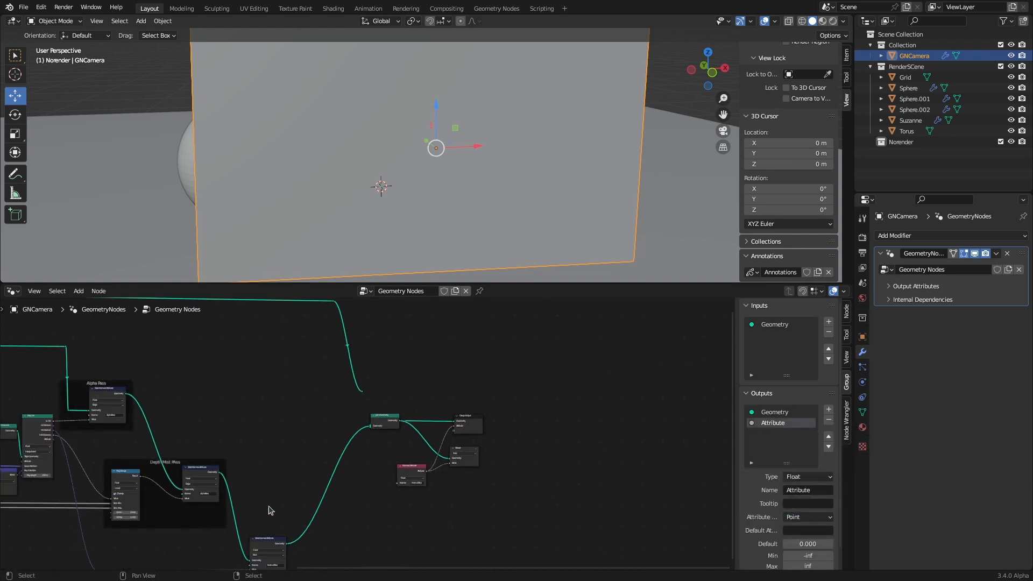
pyautogui.moveTo(268, 507); pyautogui.dragTo(377, 399, button='middle')
pyautogui.scroll(7, 375, 405)
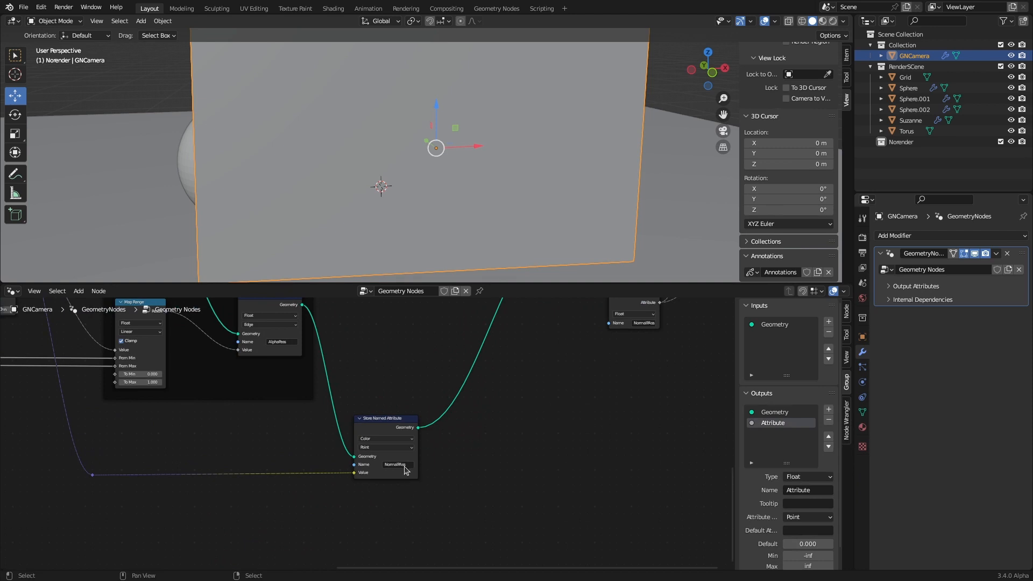
pyautogui.moveTo(225, 460); pyautogui.dragTo(418, 560, button='middle')
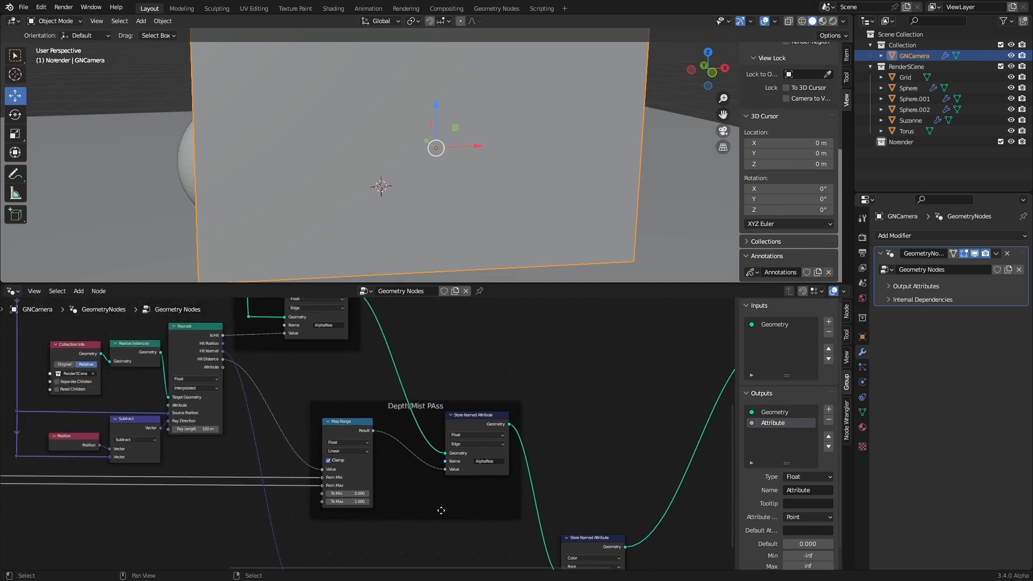
pyautogui.keyDown('ctrl'); pyautogui.hscroll(10, 441, 510); pyautogui.keyUp('ctrl')
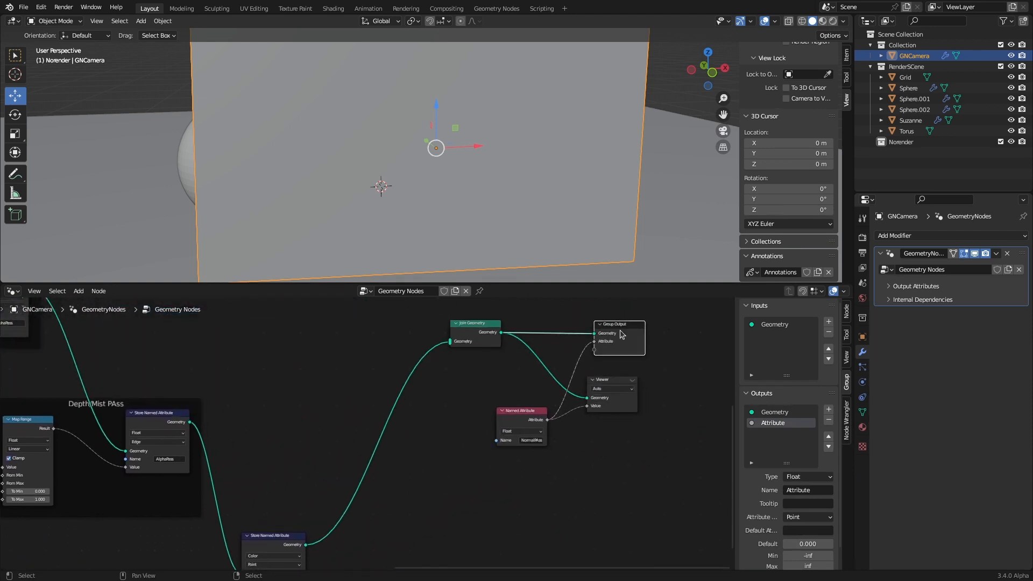
pyautogui.keyDown('ctrl'); pyautogui.hscroll(-5, 402, 447); pyautogui.keyUp('ctrl')
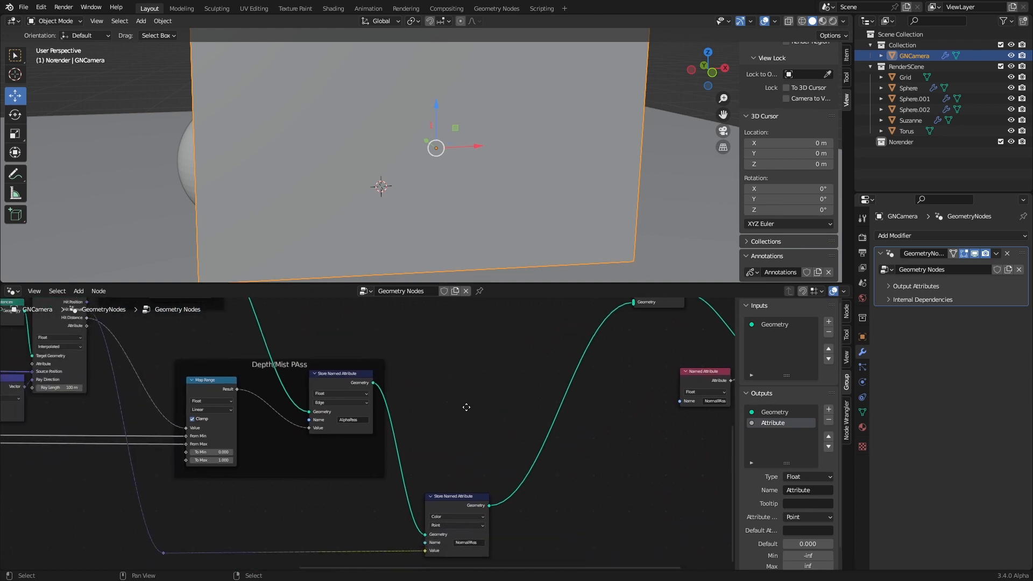
pyautogui.scroll(-2, 433, 427)
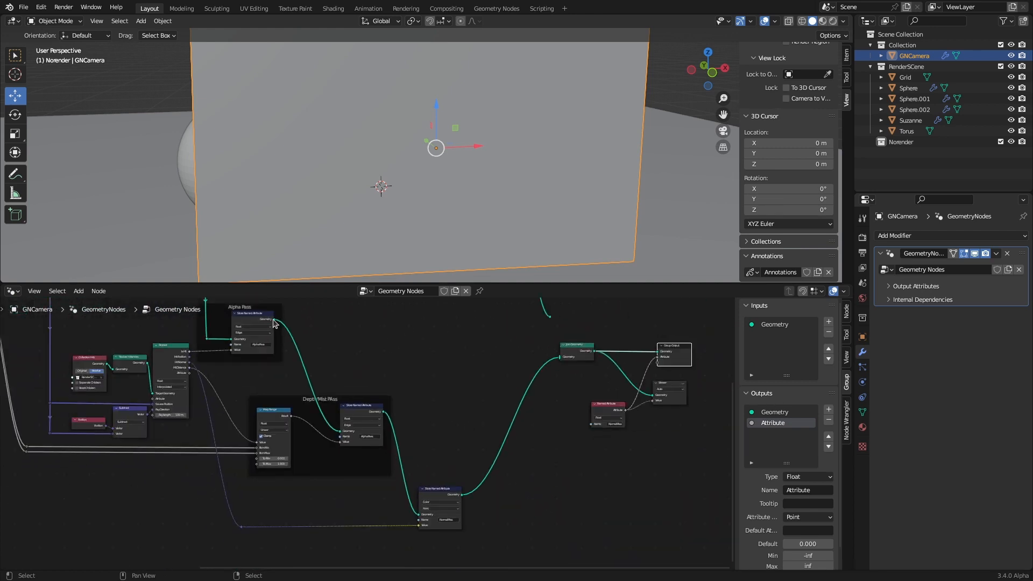
pyautogui.click(843, 21)
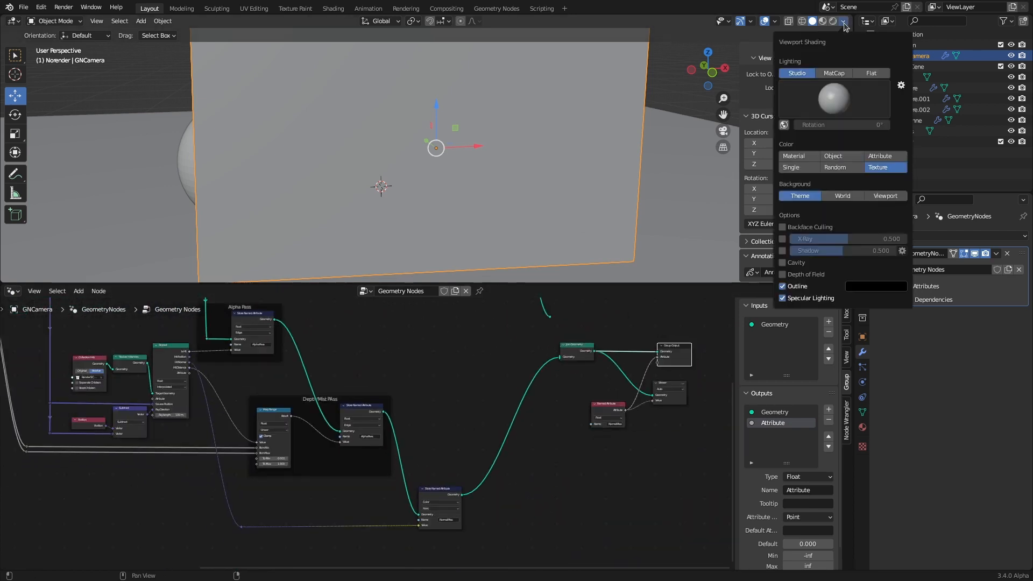
pyautogui.click(880, 158)
# Rotate the GNCamera plane around to test its normal pass, bring it back and return to the Select Box tool
pyautogui.scroll(-1, 440, 446)
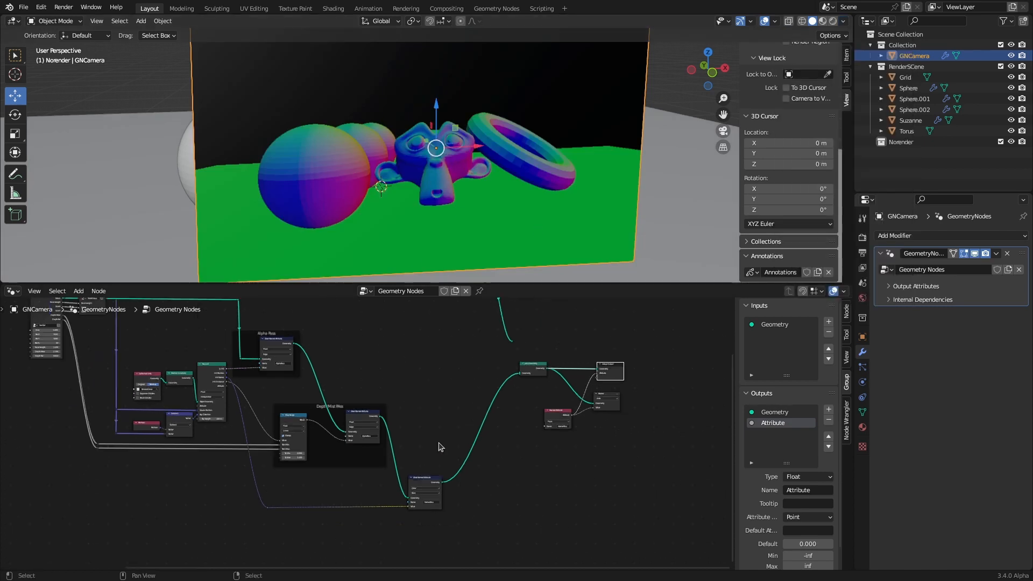
pyautogui.scroll(4, 431, 387)
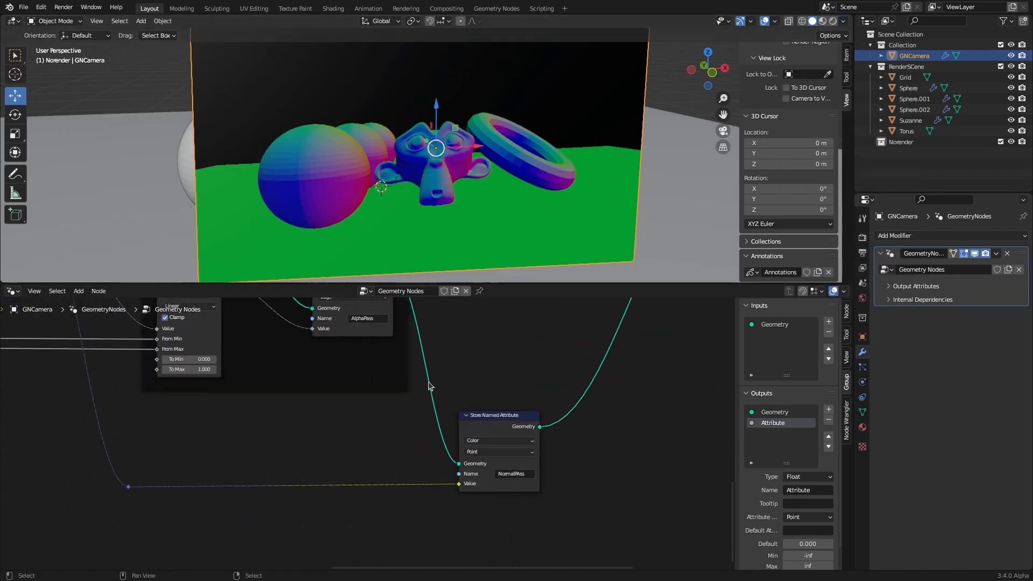
pyautogui.scroll(-4, 429, 386)
pyautogui.scroll(-2, 481, 240)
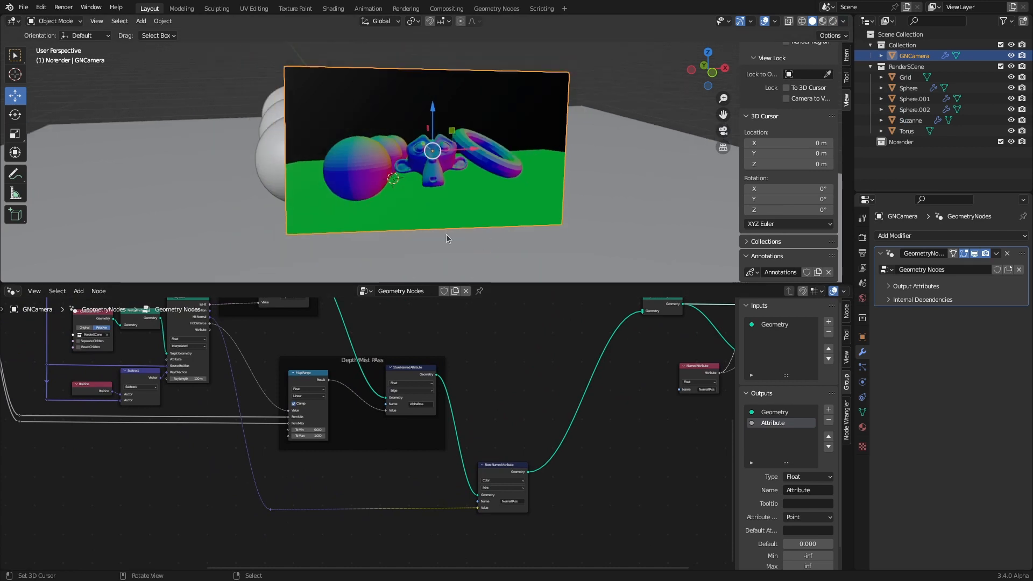
pyautogui.moveTo(418, 206); pyautogui.dragTo(445, 196, button='middle')
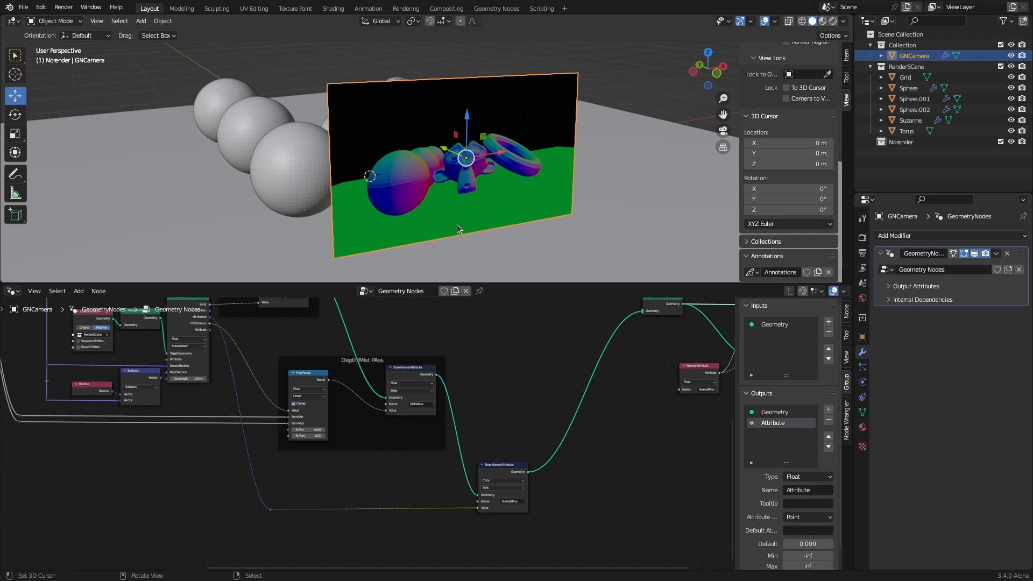
pyautogui.click(16, 114)
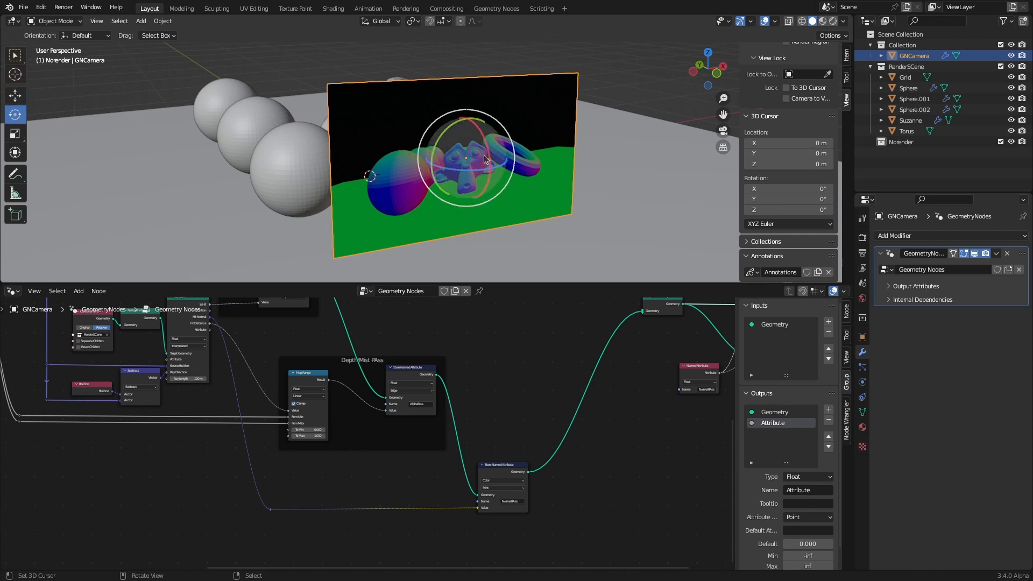
pyautogui.moveTo(490, 161)
pyautogui.mouseDown()
pyautogui.moveTo(485, 137)
pyautogui.moveTo(488, 158)
pyautogui.mouseUp()
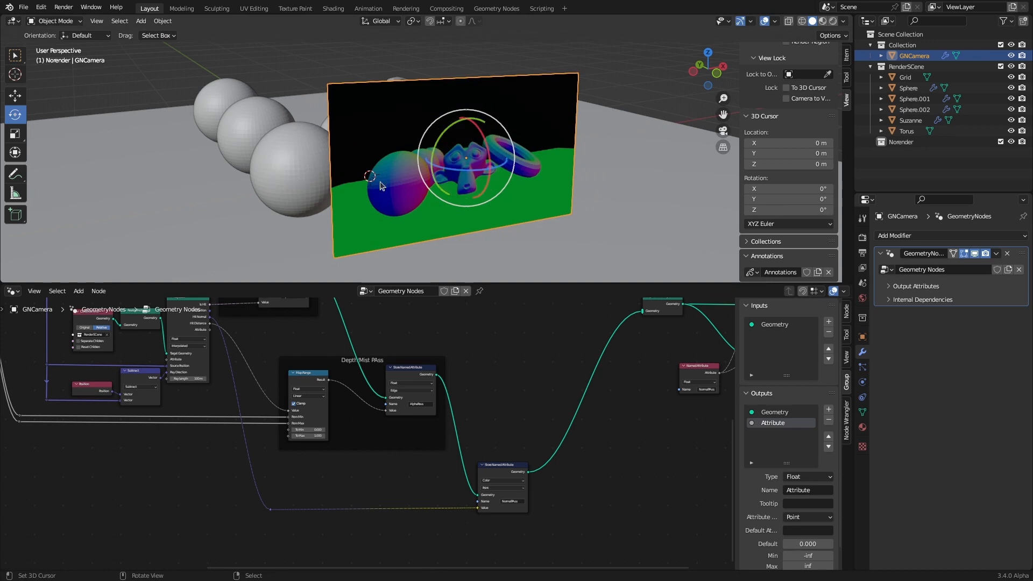
pyautogui.scroll(-2, 516, 205)
pyautogui.scroll(3, 516, 205)
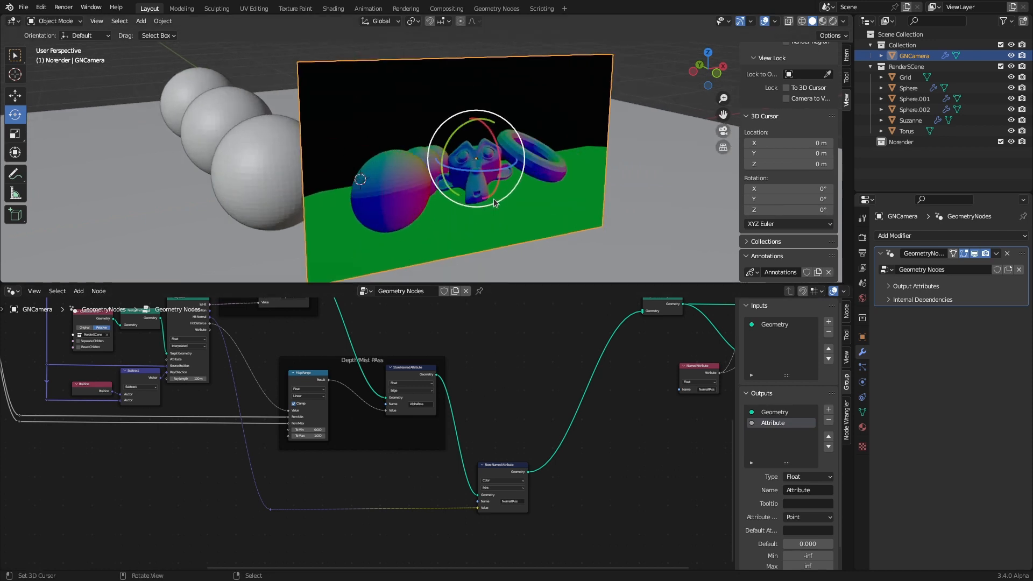
pyautogui.click(16, 57)
# Examine the normal pass on the camera plane from several angles along with the nodes that produce it
pyautogui.moveTo(511, 363); pyautogui.dragTo(502, 357, button='middle')
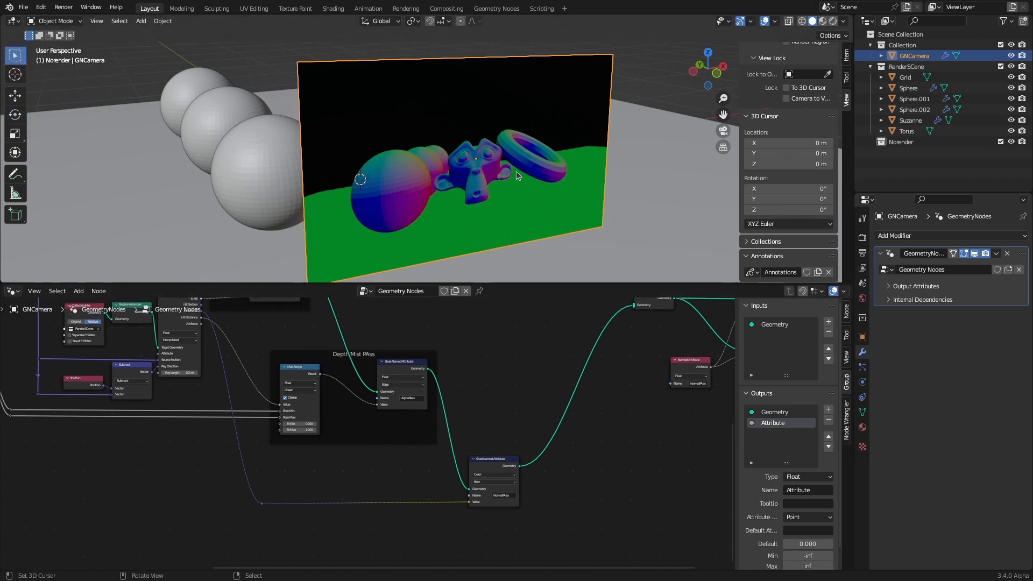
pyautogui.moveTo(515, 171); pyautogui.dragTo(485, 176, button='middle')
pyautogui.moveTo(482, 380); pyautogui.dragTo(404, 403, button='middle')
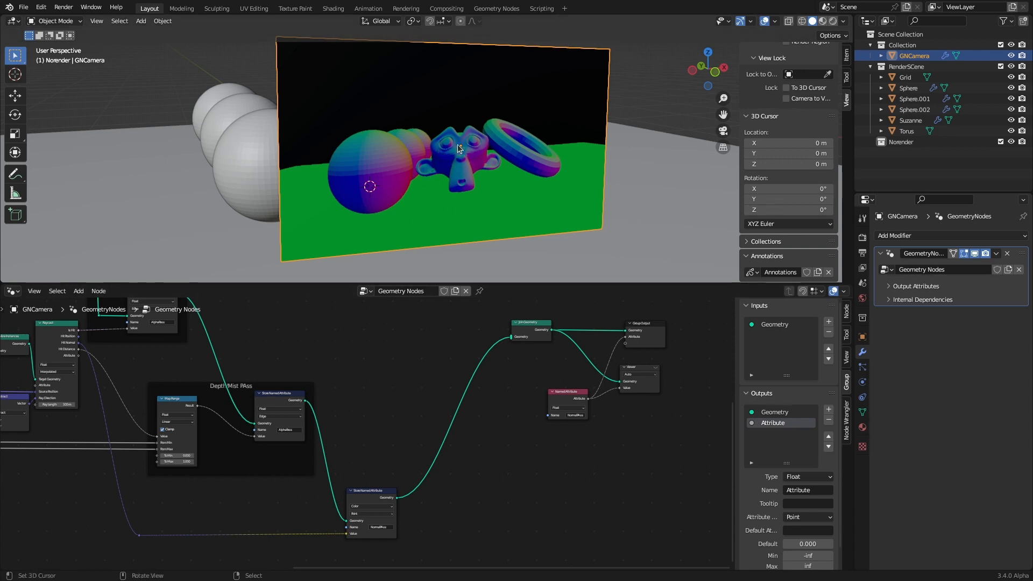
pyautogui.moveTo(398, 413); pyautogui.dragTo(511, 311, button='middle')
pyautogui.scroll(4, 480, 345)
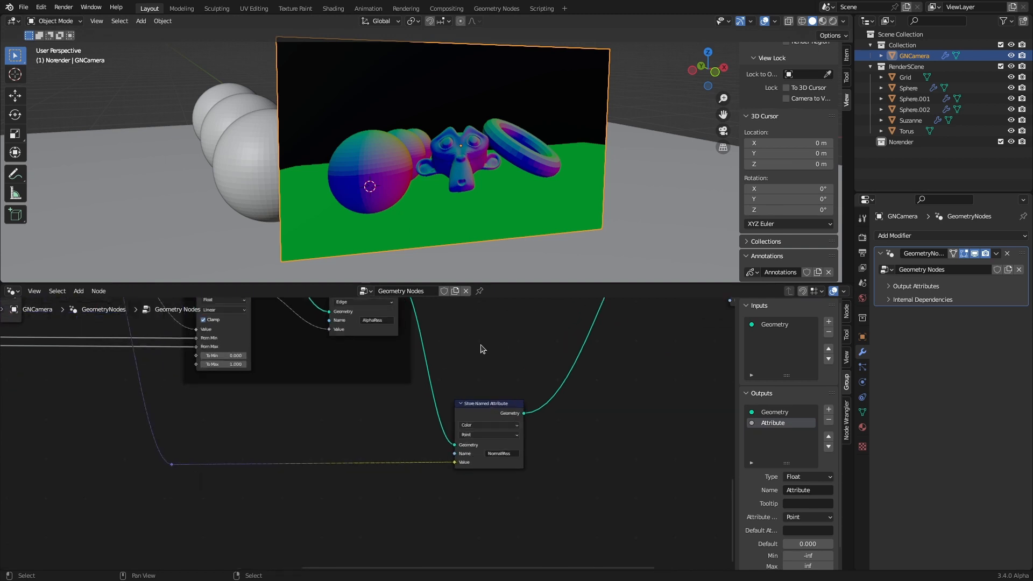
pyautogui.moveTo(482, 349); pyautogui.dragTo(431, 403, button='middle')
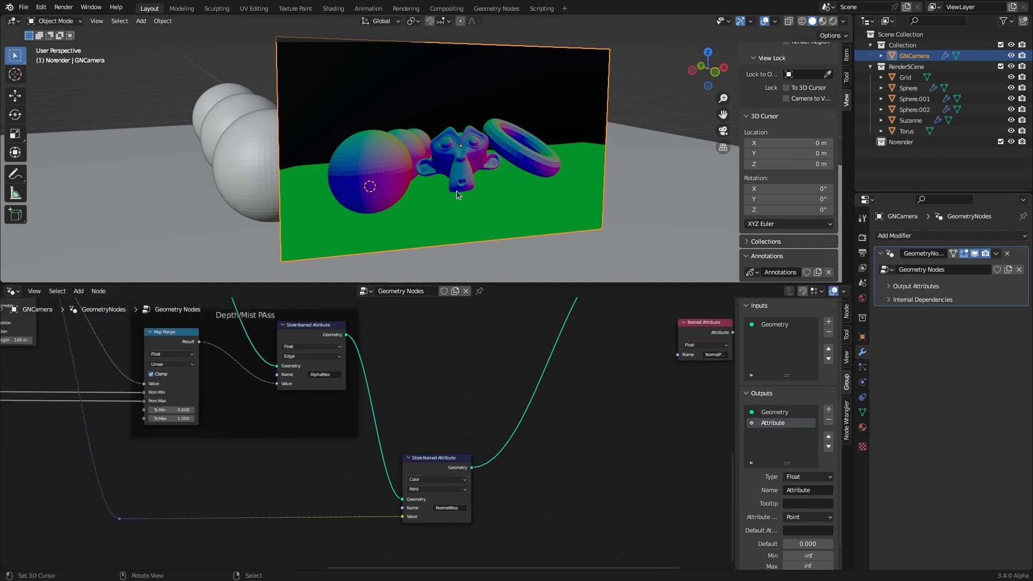
pyautogui.scroll(-6, 457, 190)
pyautogui.scroll(4, 443, 183)
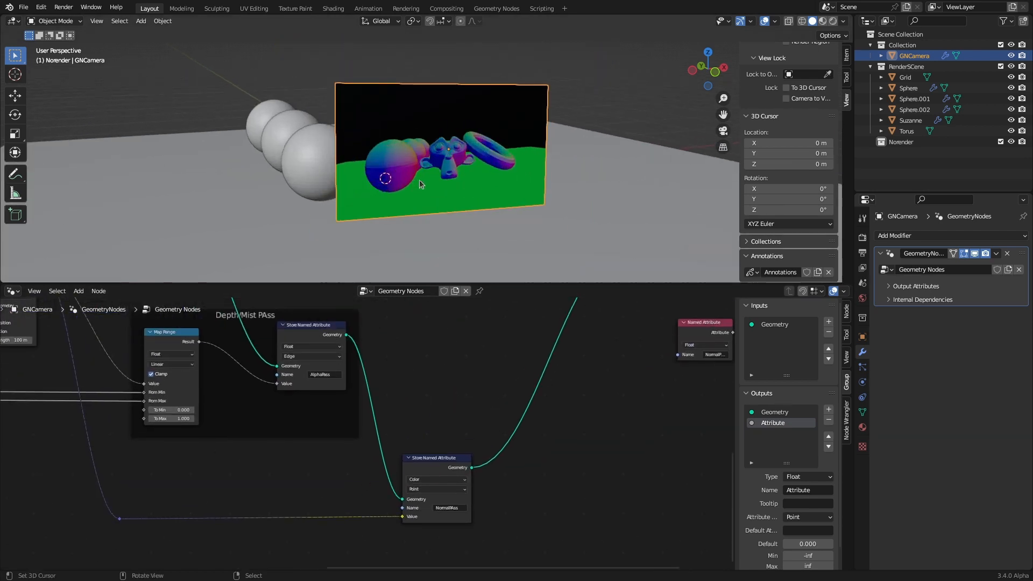
pyautogui.moveTo(418, 180); pyautogui.dragTo(450, 174, button='middle')
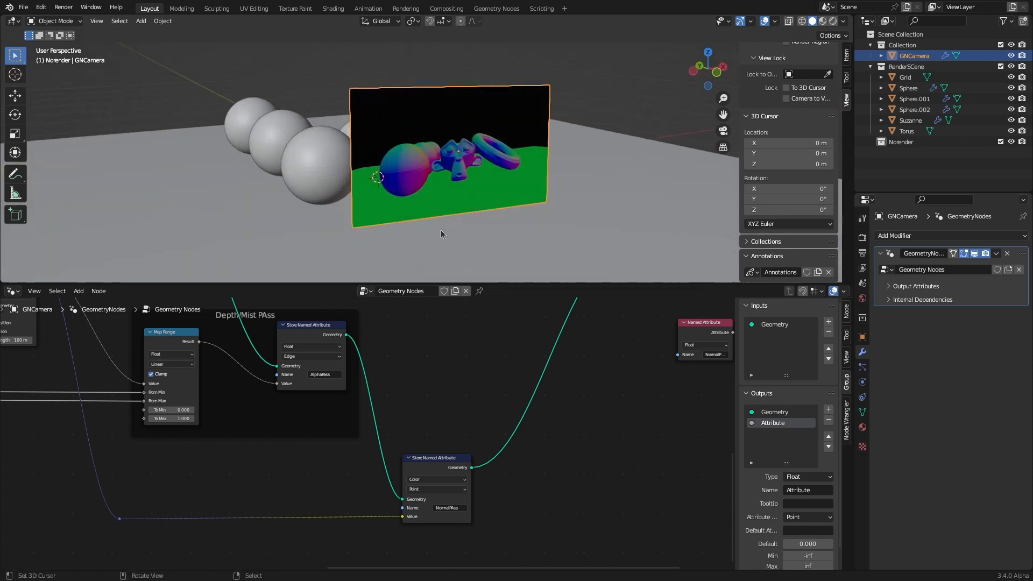
pyautogui.moveTo(427, 416); pyautogui.dragTo(453, 422, button='middle')
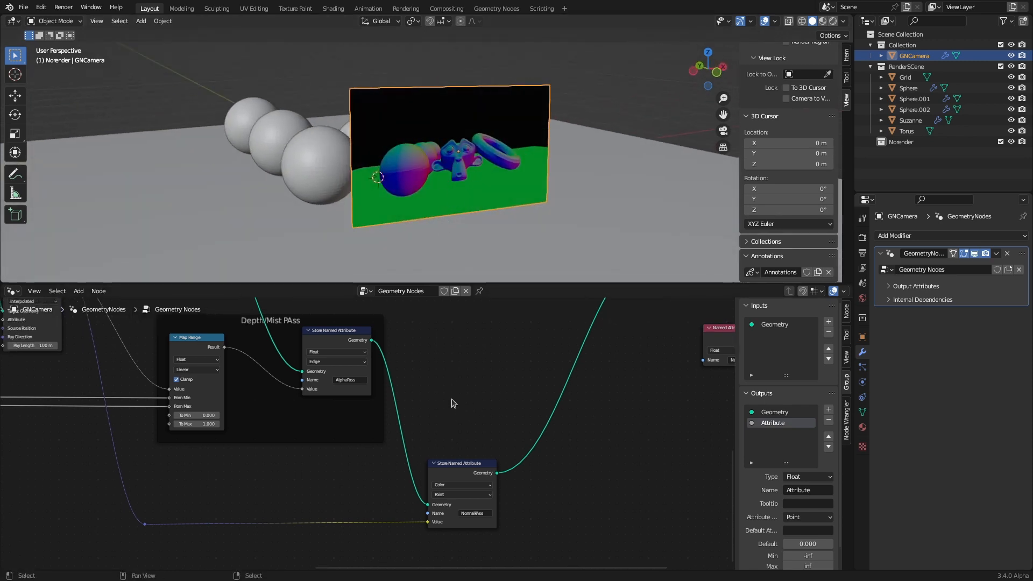
pyautogui.moveTo(406, 150); pyautogui.dragTo(437, 187, button='middle')
# Switch the RenderSCene Collection Info node's transform space to Original while viewing the camera plane
pyautogui.moveTo(228, 438); pyautogui.dragTo(268, 535, button='middle')
pyautogui.scroll(3, 323, 485)
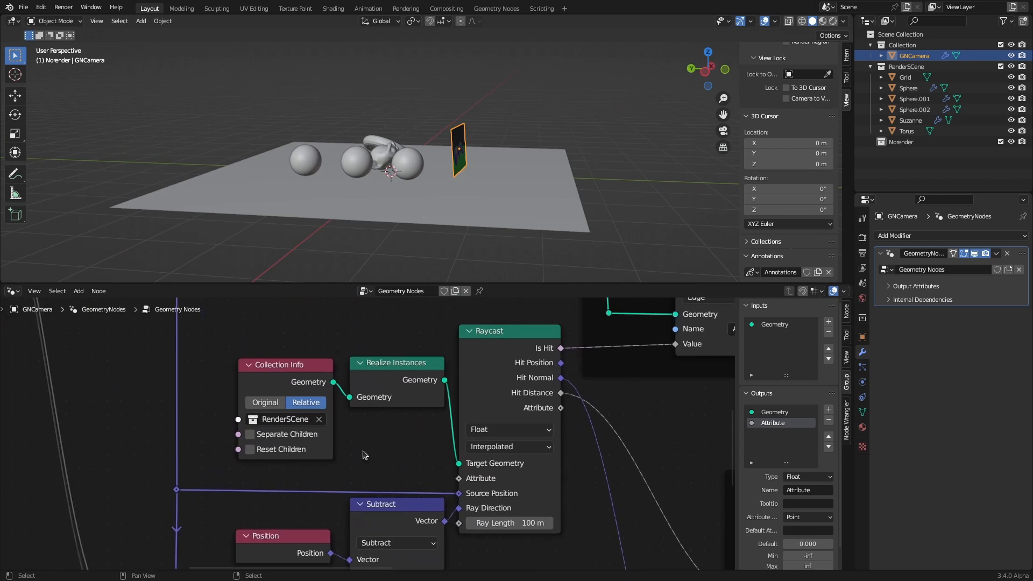
pyautogui.click(273, 375)
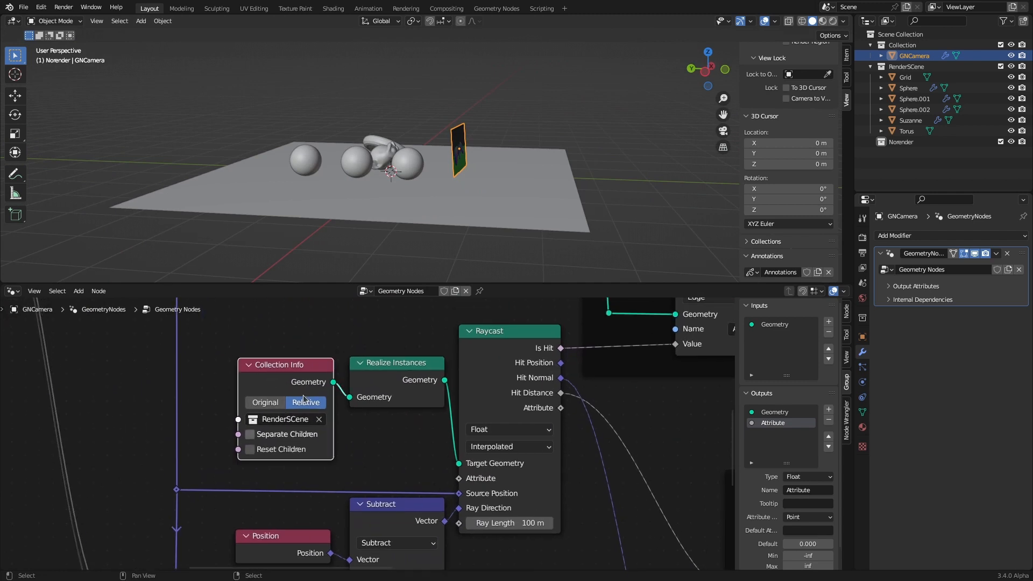
pyautogui.moveTo(468, 188); pyautogui.dragTo(426, 188, button='middle')
pyautogui.scroll(6, 444, 187)
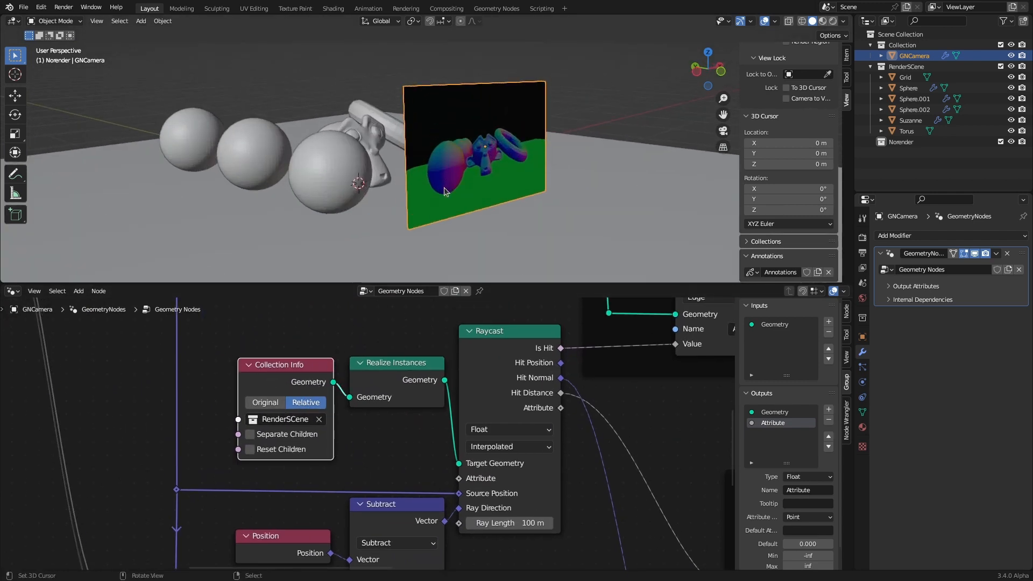
pyautogui.click(267, 403)
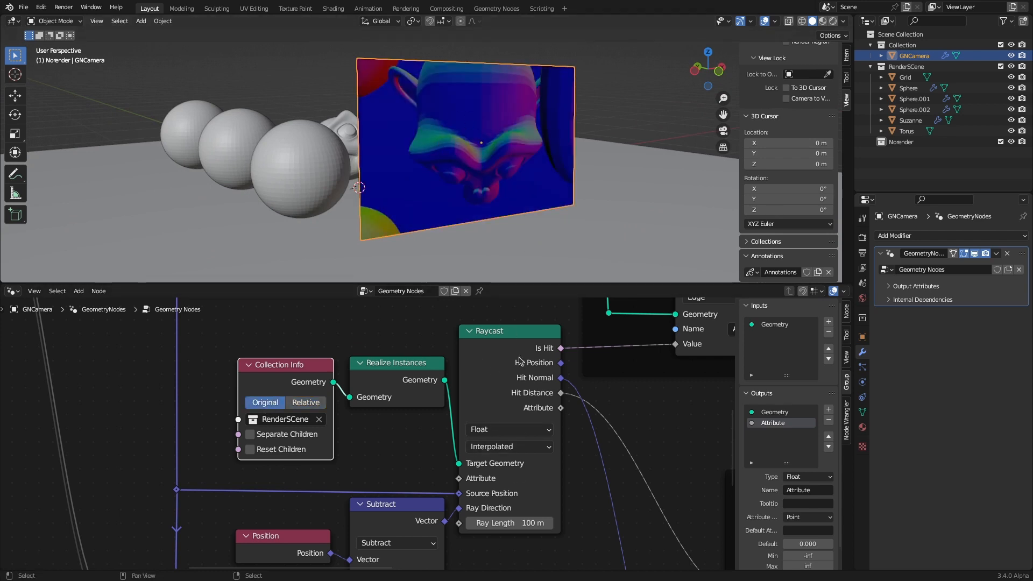
# Switch the RenderSCene Collection Info node's transform space to Relative and view the camera plane from the side
pyautogui.click(306, 403)
pyautogui.moveTo(474, 175); pyautogui.dragTo(525, 165, button='middle')
pyautogui.scroll(-5, 525, 166)
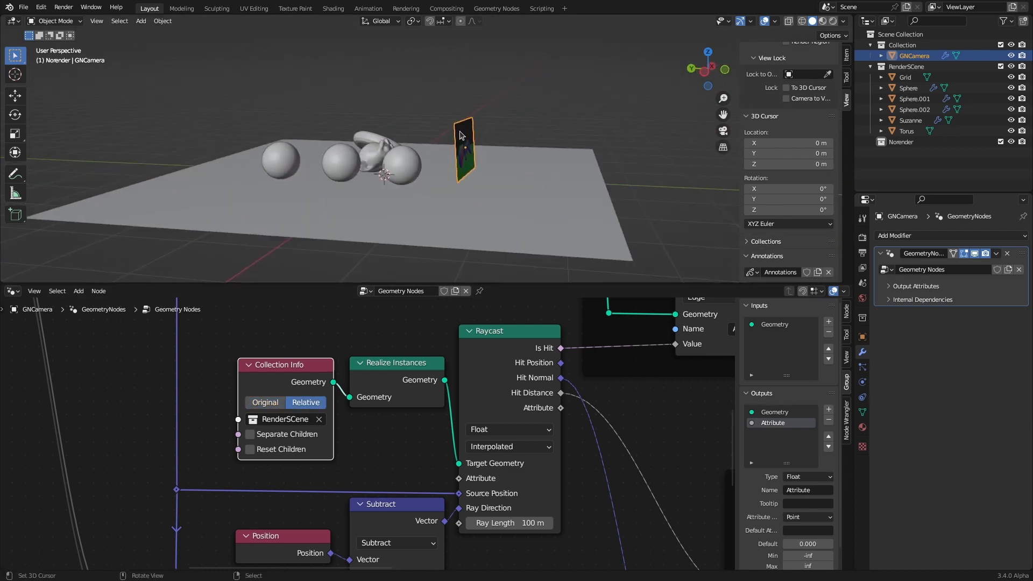
# Link the loose reroute carrying the camera frame geometry to the Join Geometry node before the Group Output
pyautogui.scroll(-13, 490, 397)
pyautogui.moveTo(591, 397); pyautogui.dragTo(335, 503, button='middle')
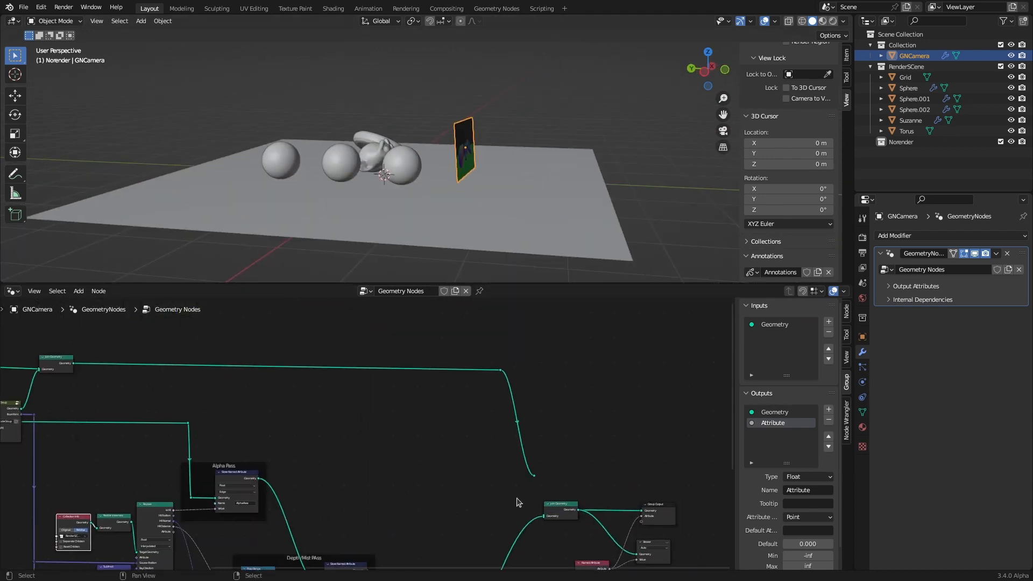
pyautogui.scroll(6, 518, 502)
pyautogui.moveTo(478, 478); pyautogui.dragTo(430, 454, button='middle')
pyautogui.moveTo(433, 447); pyautogui.dragTo(447, 511)
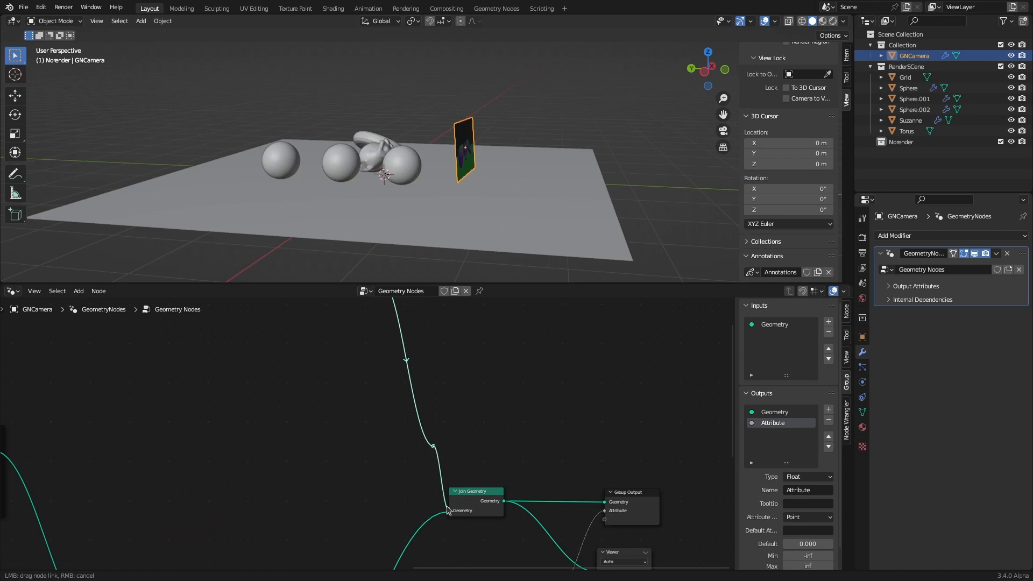
pyautogui.scroll(-4, 301, 401)
pyautogui.moveTo(214, 422); pyautogui.dragTo(581, 406, button='middle')
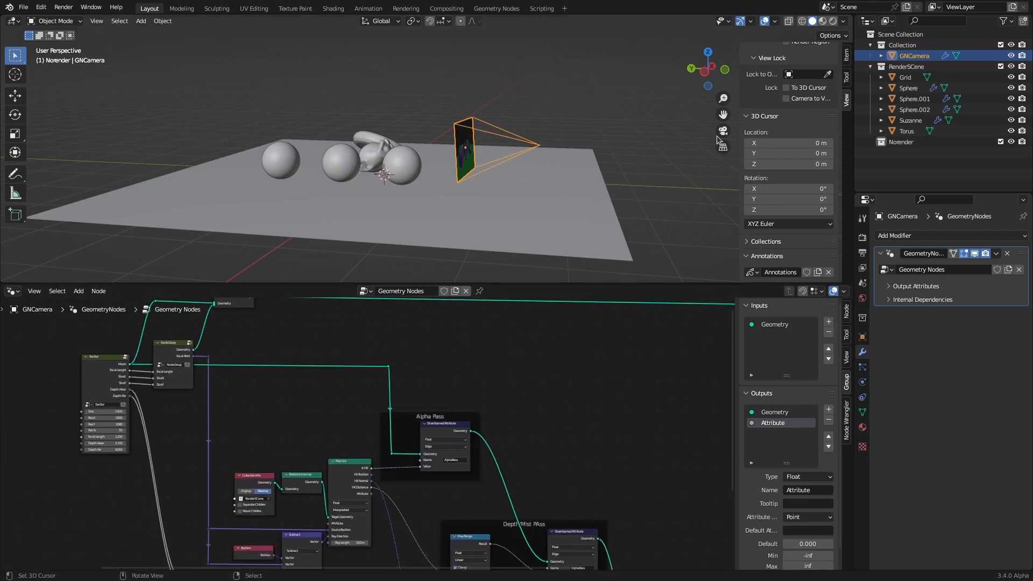
# Show the GNCamera's transform values and set the RenderSCene Collection Info node's transform space to Original
pyautogui.click(846, 56)
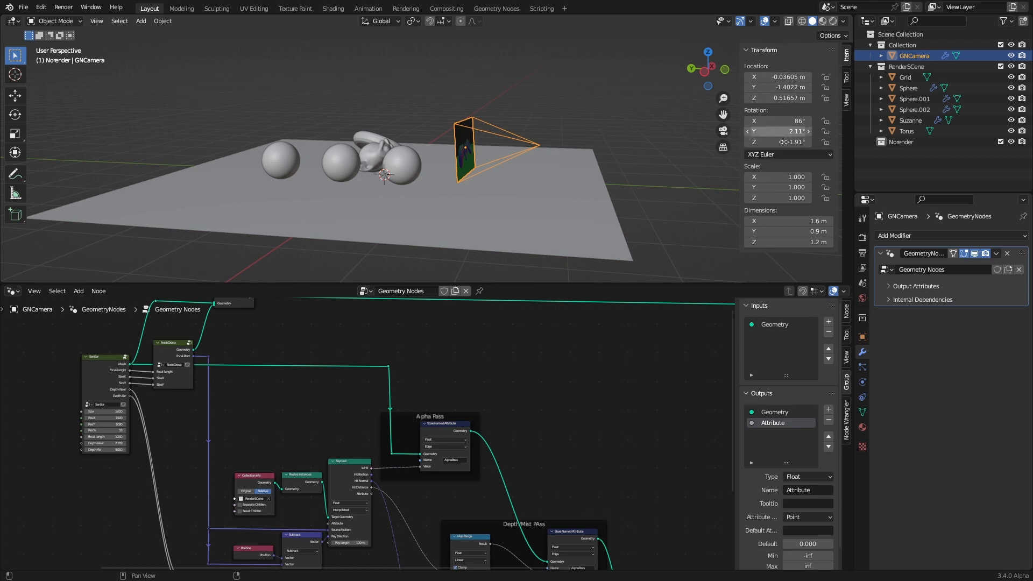
pyautogui.scroll(2, 327, 433)
pyautogui.moveTo(263, 435); pyautogui.dragTo(269, 370, button='middle')
pyautogui.scroll(2, 268, 371)
pyautogui.click(246, 446)
# Set all GNCamera location values to 0 m and clear its rotation
pyautogui.moveTo(512, 175); pyautogui.dragTo(467, 185, button='middle')
pyautogui.scroll(3, 432, 189)
pyautogui.moveTo(779, 76); pyautogui.dragTo(754, 142)
pyautogui.write('0')
pyautogui.press('Return')
pyautogui.press('Return')
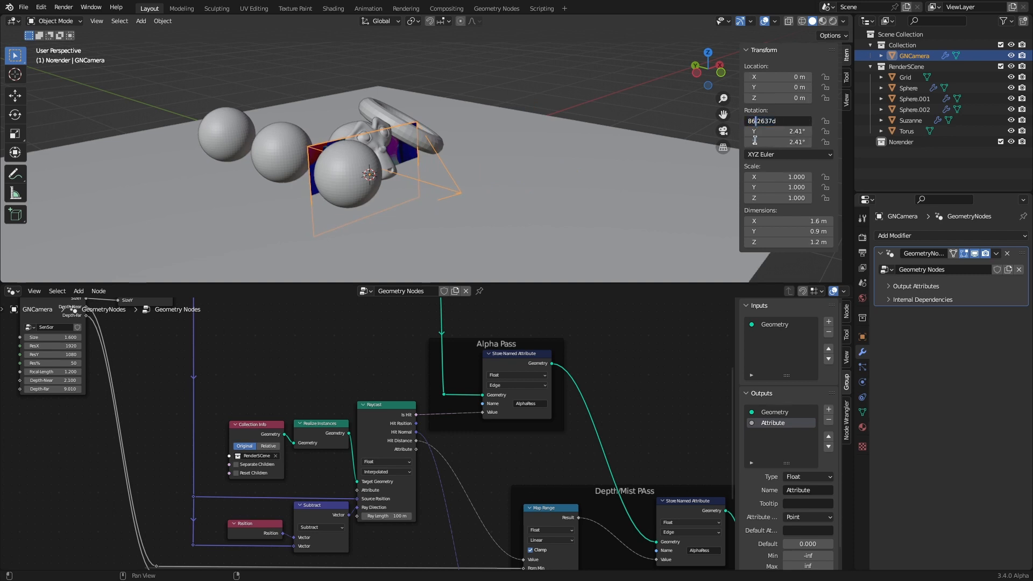
pyautogui.hotkey('alt', 'r')
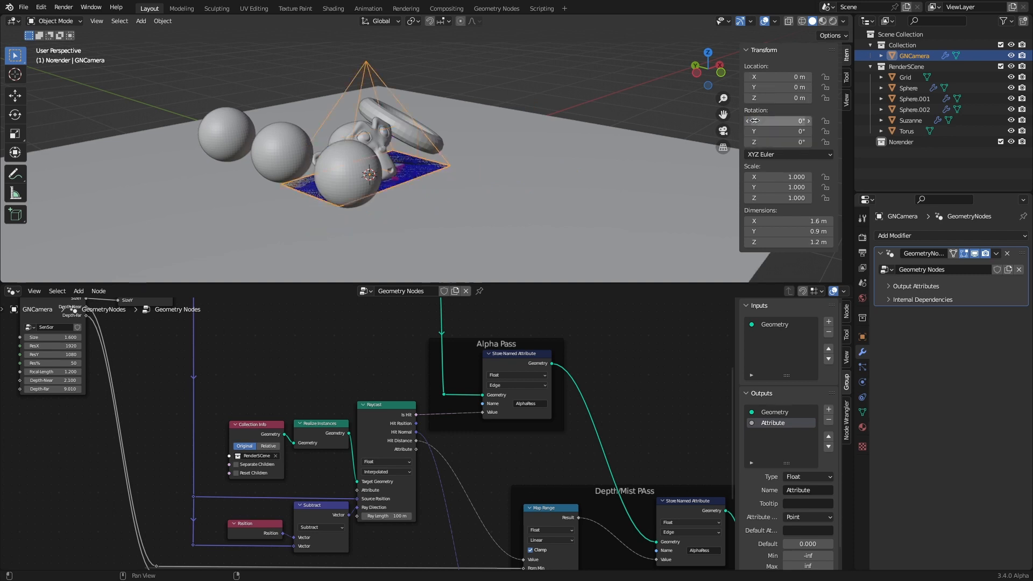
# Inspect the GNCamera at the world origin, then undo its transform resets, the Original setting and the frame link
pyautogui.moveTo(416, 118); pyautogui.dragTo(456, 239, button='middle')
pyautogui.scroll(4, 392, 150)
pyautogui.scroll(-6, 385, 176)
pyautogui.moveTo(393, 174); pyautogui.dragTo(497, 104, button='middle')
pyautogui.hotkey('ctrl', 'z')
pyautogui.hotkey('ctrl', 'z')
pyautogui.hotkey('ctrl', 'z')
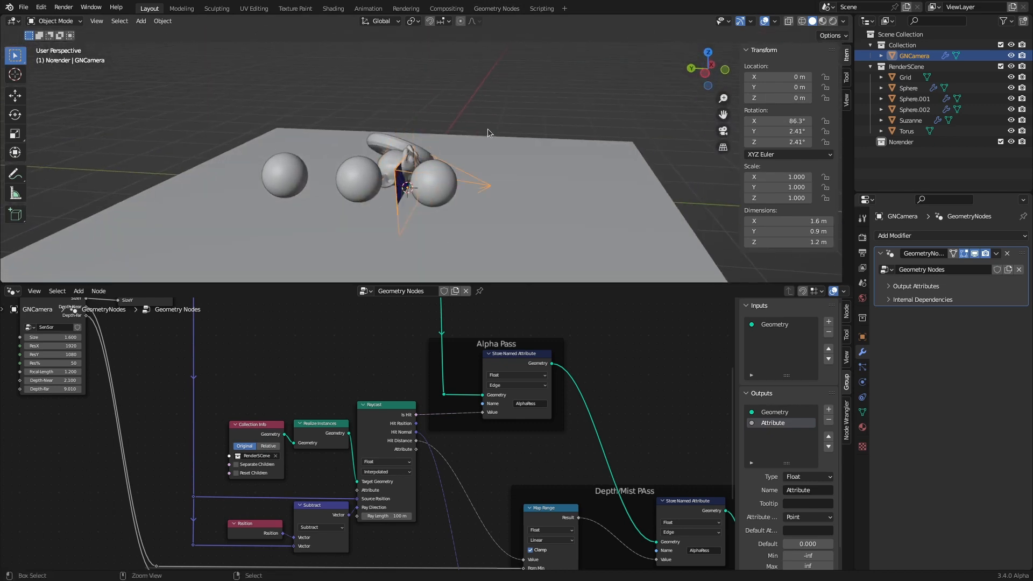
pyautogui.hotkey('ctrl', 'z')
pyautogui.hotkey('ctrl', 'z')
pyautogui.hotkey('ctrl', 'z')
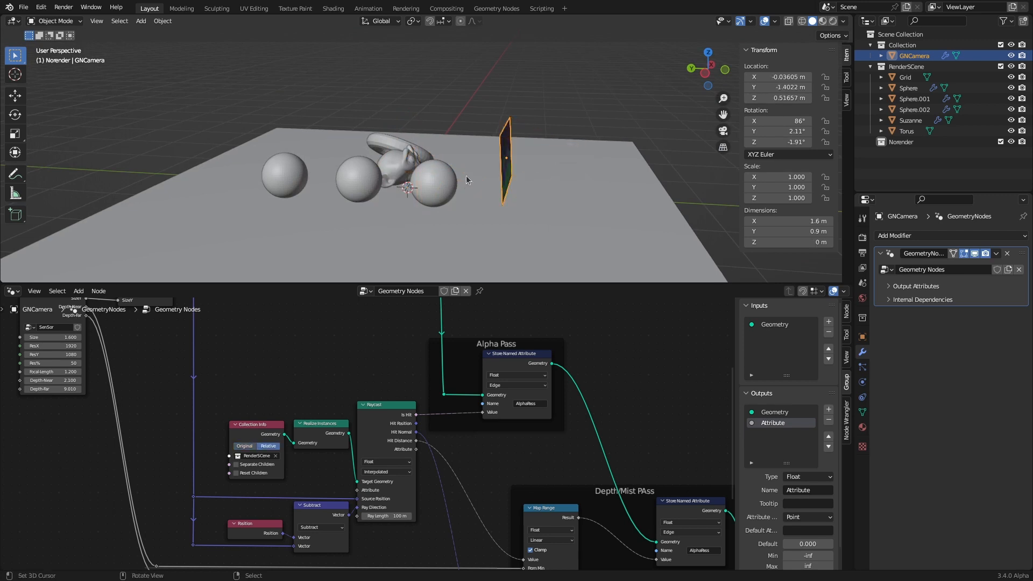
# Reconnect the camera frame geometry's loose reroute to the final Join Geometry node to restore the camera frame
pyautogui.scroll(-6, 463, 176)
pyautogui.scroll(4, 444, 168)
pyautogui.moveTo(441, 178); pyautogui.dragTo(498, 128, button='middle')
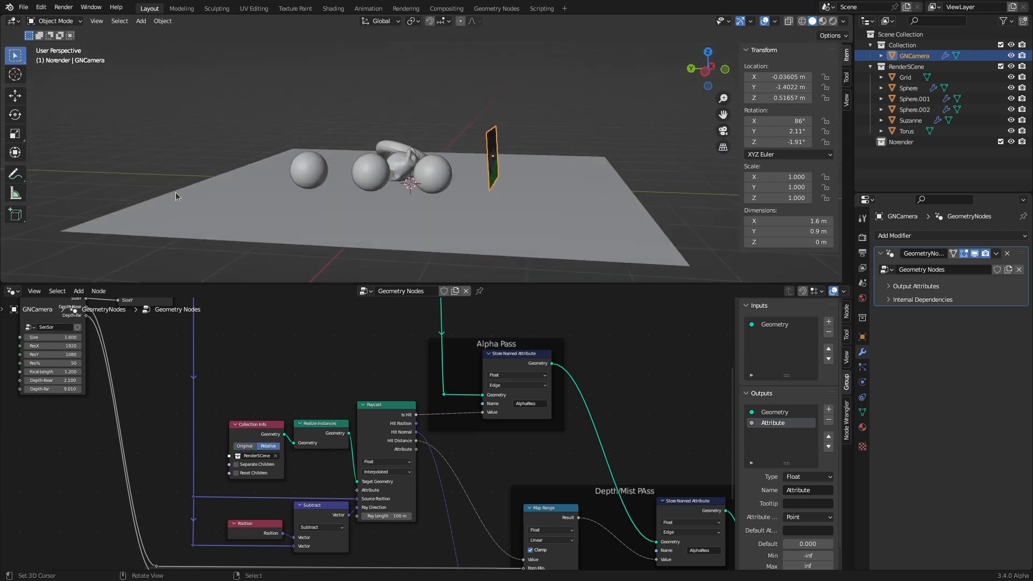
pyautogui.scroll(-9, 597, 406)
pyautogui.moveTo(598, 406); pyautogui.dragTo(422, 396, button='middle')
pyautogui.scroll(5, 422, 398)
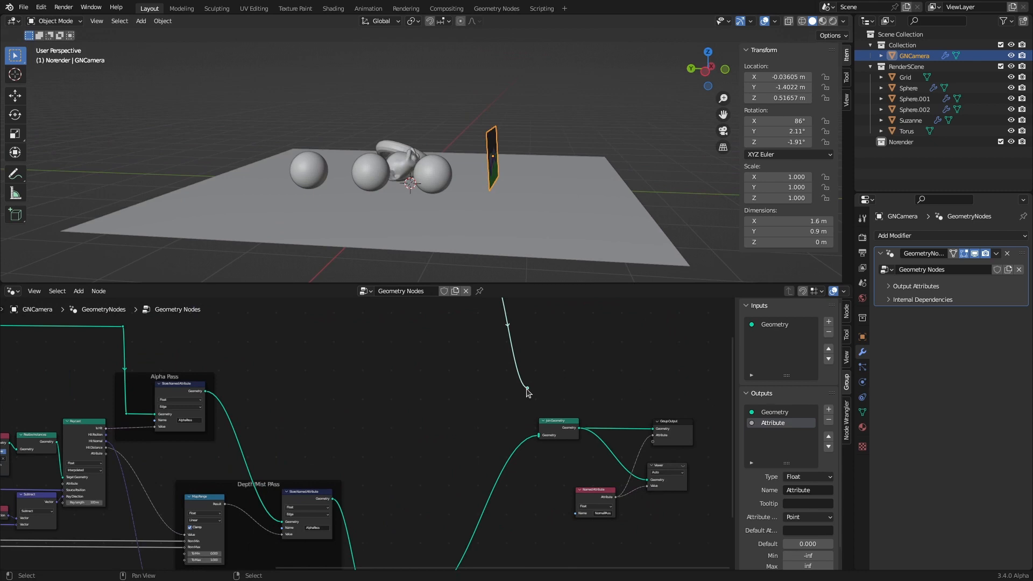
pyautogui.moveTo(527, 392); pyautogui.dragTo(540, 435)
pyautogui.scroll(5, 443, 175)
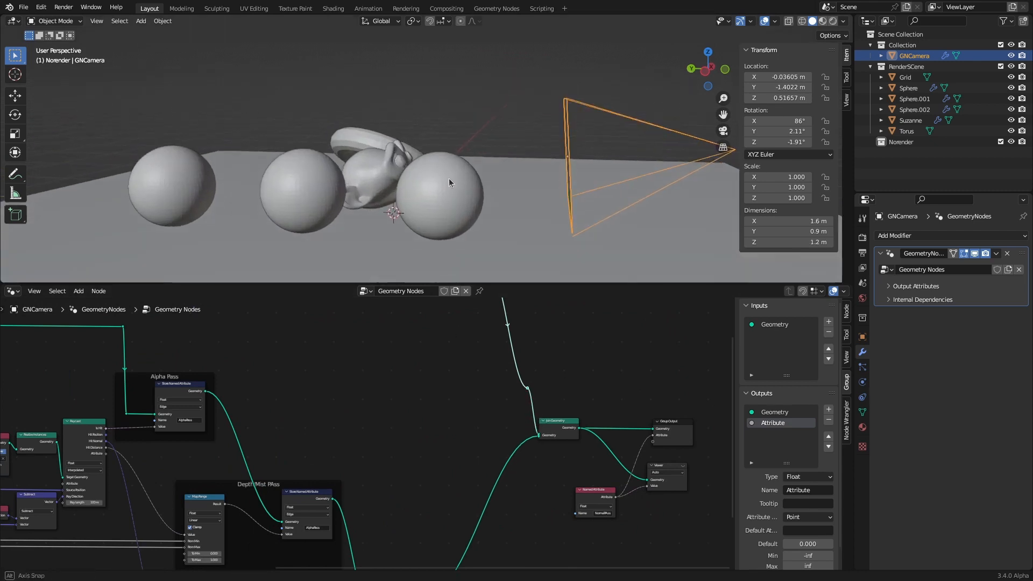
pyautogui.scroll(-4, 448, 178)
# Sketch a triangular camera outline around the world origin with the Annotate tool
pyautogui.click(15, 173)
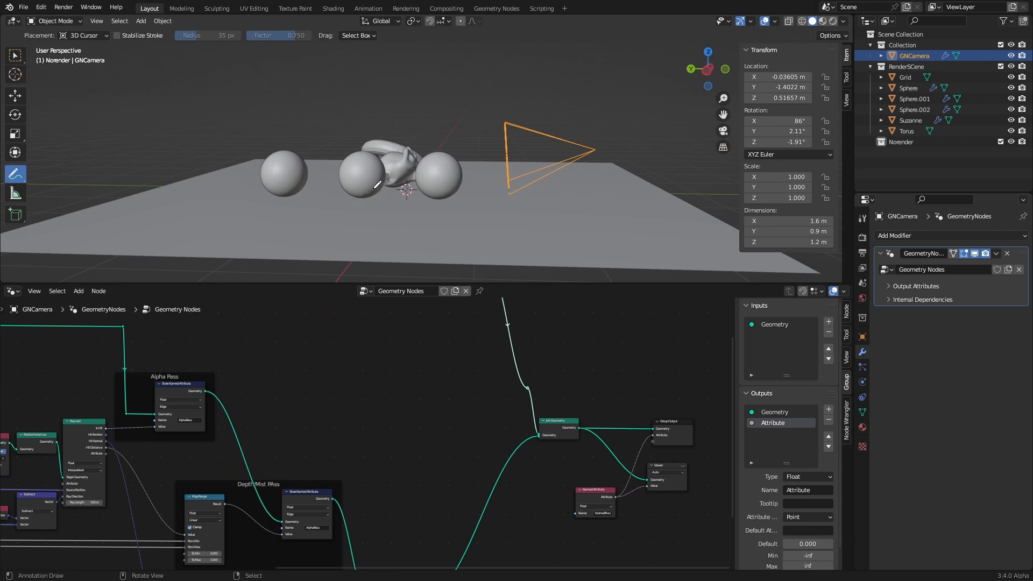
pyautogui.moveTo(368, 197)
pyautogui.mouseDown()
pyautogui.moveTo(408, 121)
pyautogui.moveTo(437, 197)
pyautogui.mouseUp()
pyautogui.moveTo(367, 197); pyautogui.dragTo(437, 199)
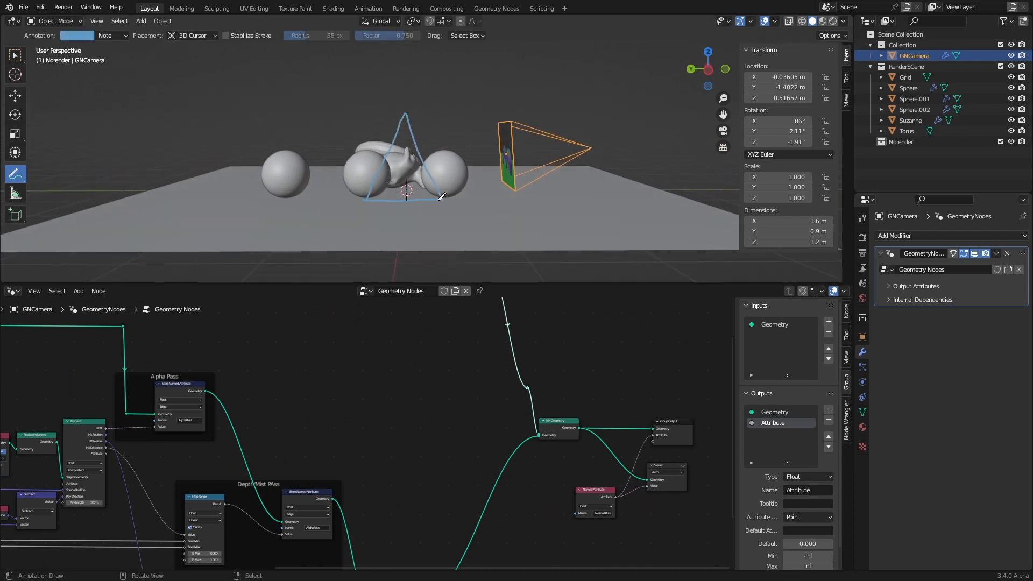
# Annotate a downward line with a loop shape below the triangle, and an arrow from the triangle to the camera
pyautogui.scroll(-4, 404, 204)
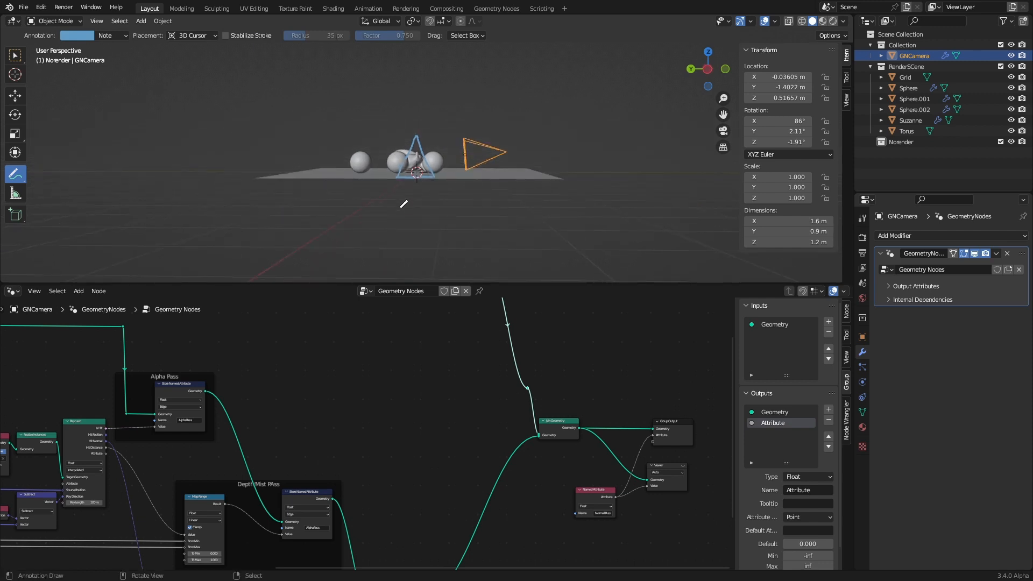
pyautogui.scroll(2, 406, 200)
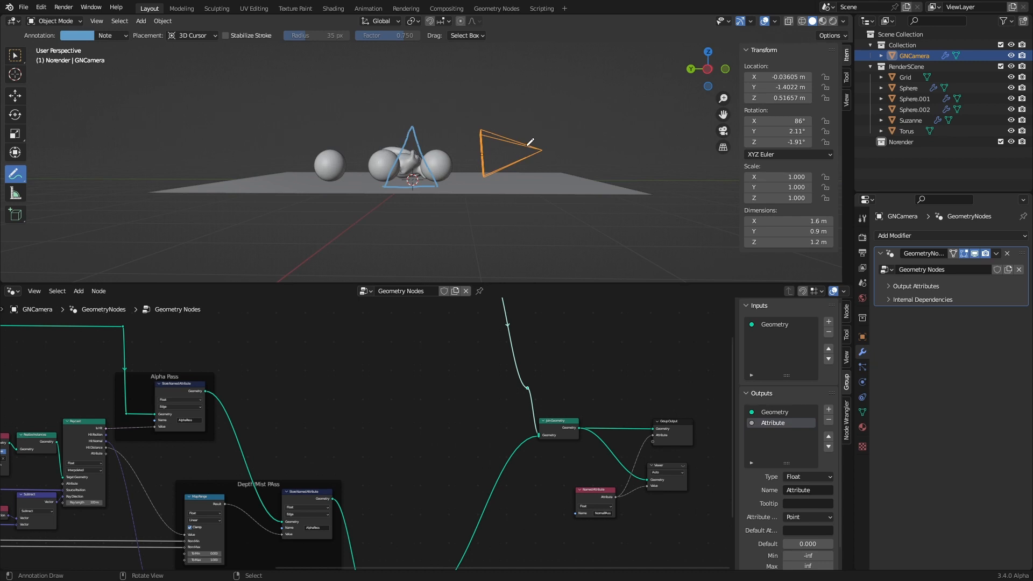
pyautogui.scroll(-2, 403, 188)
pyautogui.moveTo(415, 178)
pyautogui.mouseDown()
pyautogui.moveTo(411, 282)
pyautogui.moveTo(402, 220)
pyautogui.moveTo(410, 251)
pyautogui.moveTo(407, 230)
pyautogui.mouseUp()
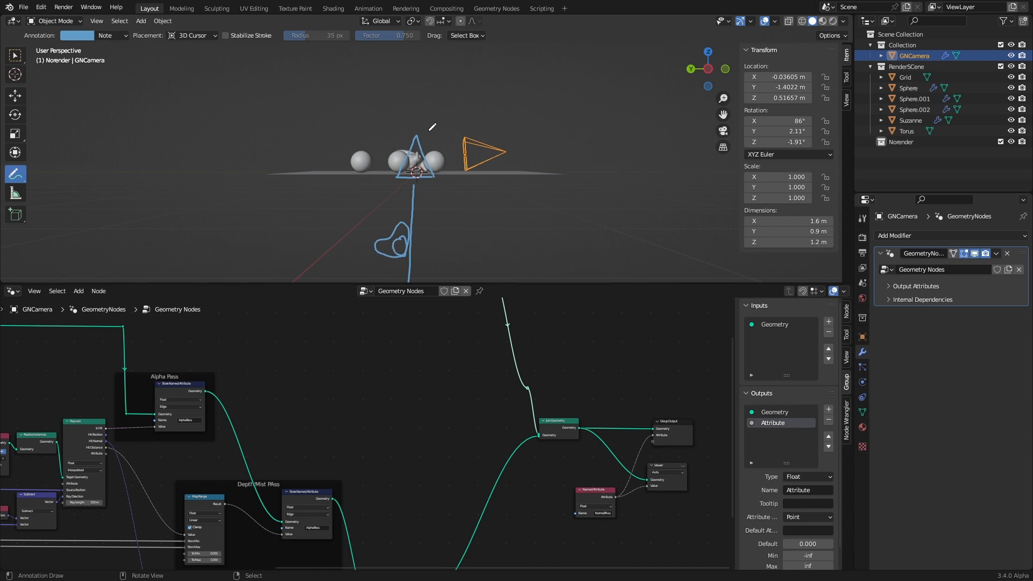
pyautogui.moveTo(416, 129)
pyautogui.mouseDown()
pyautogui.moveTo(472, 128)
pyautogui.moveTo(462, 125)
pyautogui.mouseUp()
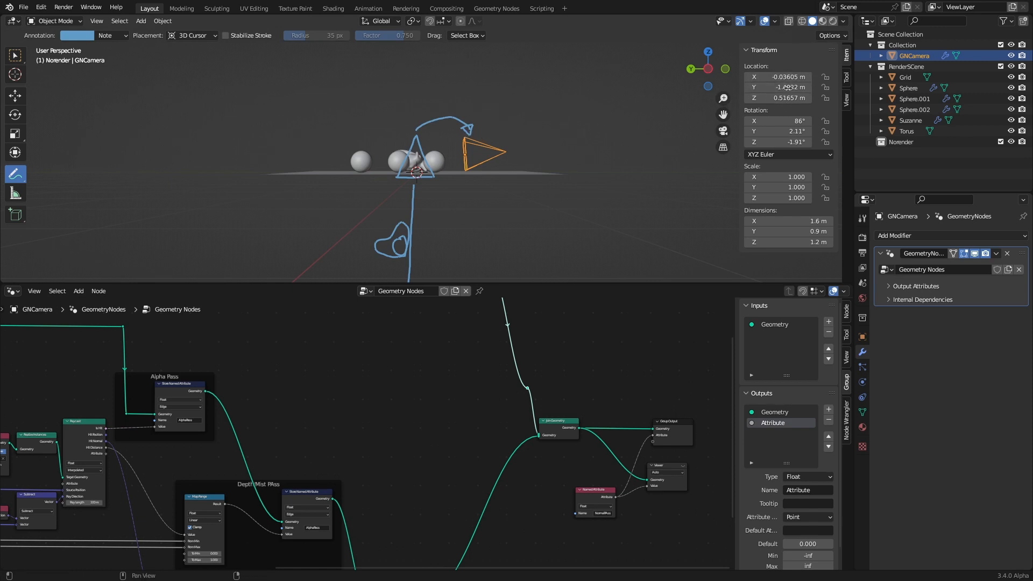
pyautogui.scroll(2, 466, 143)
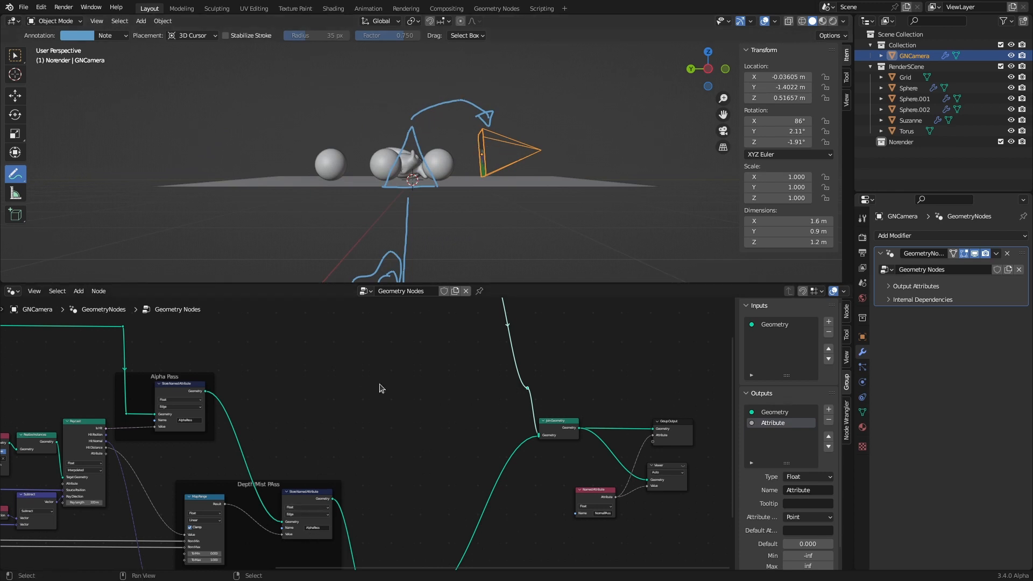
pyautogui.moveTo(468, 205)
pyautogui.mouseDown(button='middle')
pyautogui.moveTo(490, 168)
pyautogui.moveTo(455, 215)
pyautogui.mouseUp(button='middle')
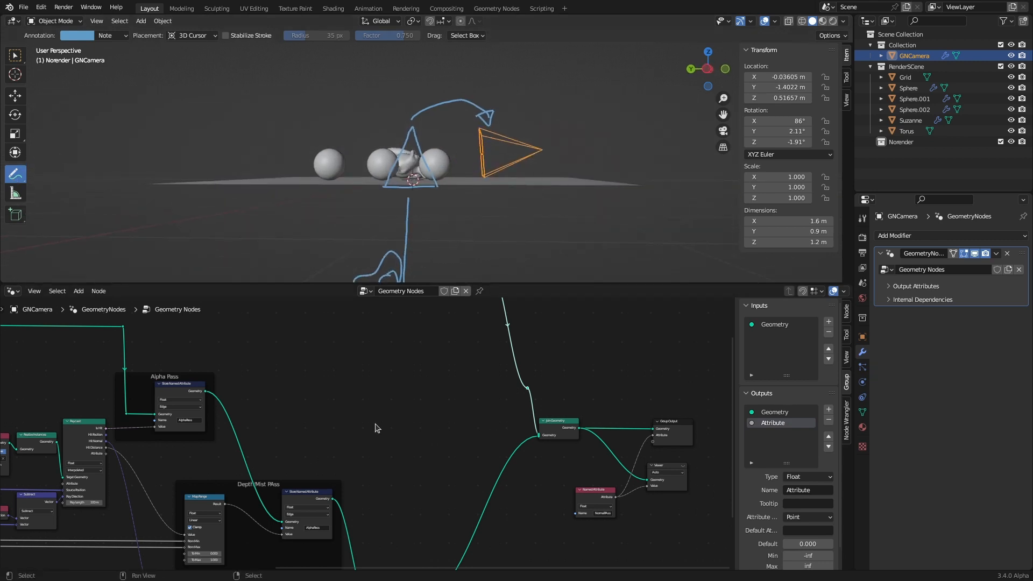
# Add an Object Info node below the link feeding the NormalPAss Store Named Attribute node
pyautogui.moveTo(375, 419); pyautogui.dragTo(386, 331, button='middle')
pyautogui.moveTo(523, 188); pyautogui.dragTo(467, 192, button='middle')
pyautogui.scroll(3, 471, 189)
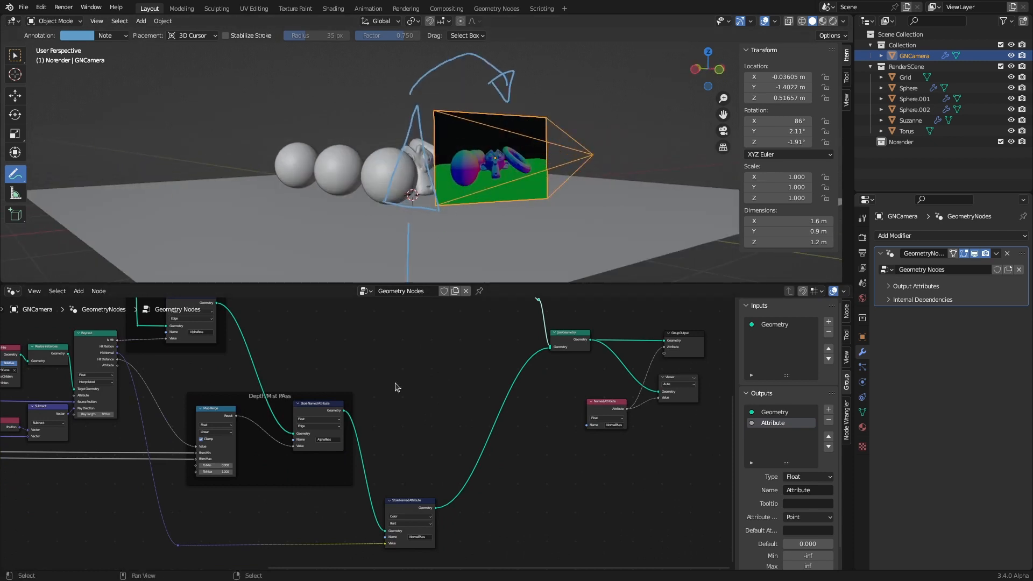
pyautogui.moveTo(420, 386); pyautogui.dragTo(466, 327, button='middle')
pyautogui.scroll(4, 352, 456)
pyautogui.moveTo(190, 519); pyautogui.dragTo(291, 503, button='middle')
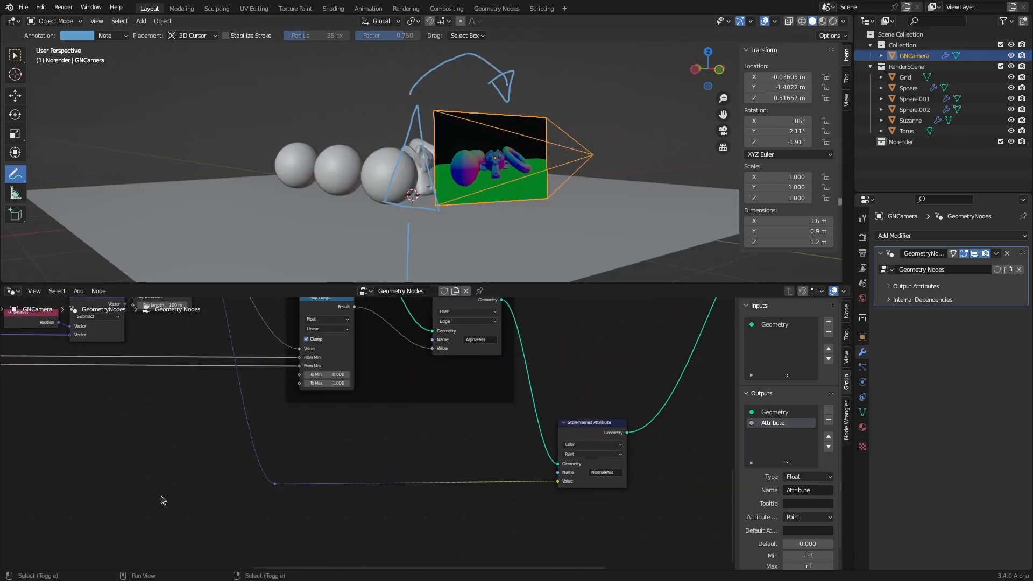
pyautogui.hotkey('shift', 'a')
pyautogui.click(128, 326)
pyautogui.write('in')
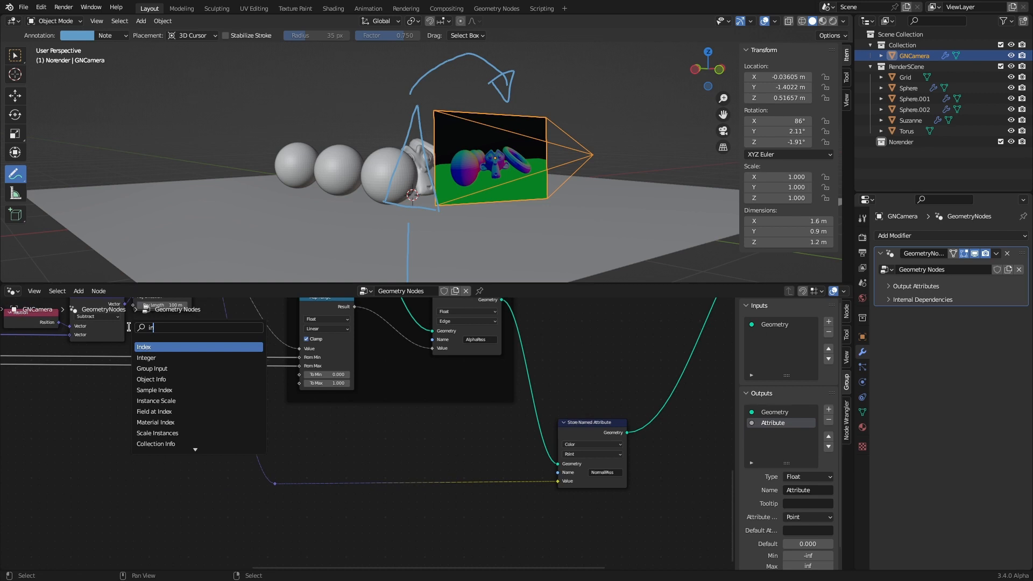
pyautogui.press('BackSpace')
pyautogui.press('BackSpace')
pyautogui.write('obj')
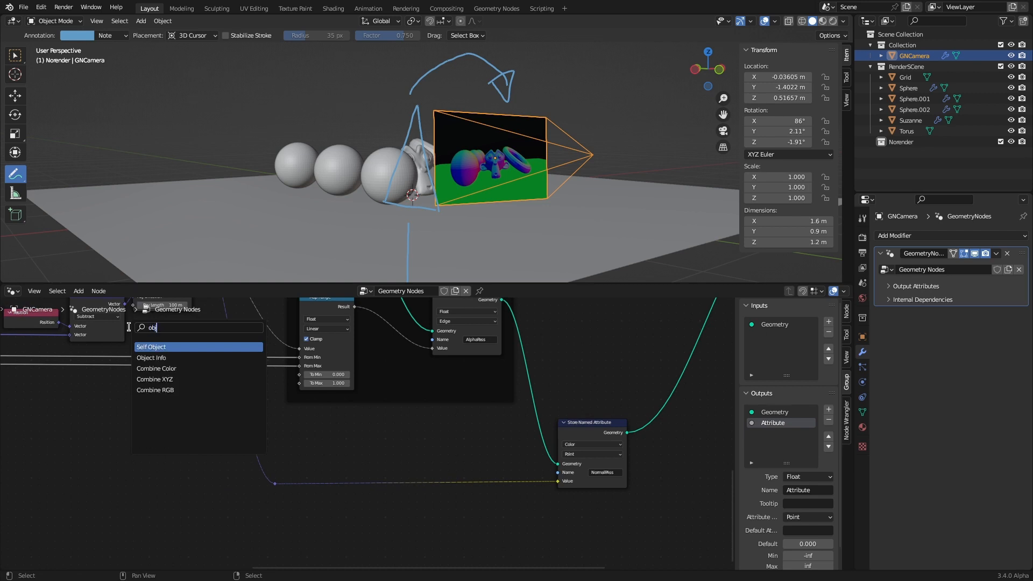
pyautogui.click(150, 357)
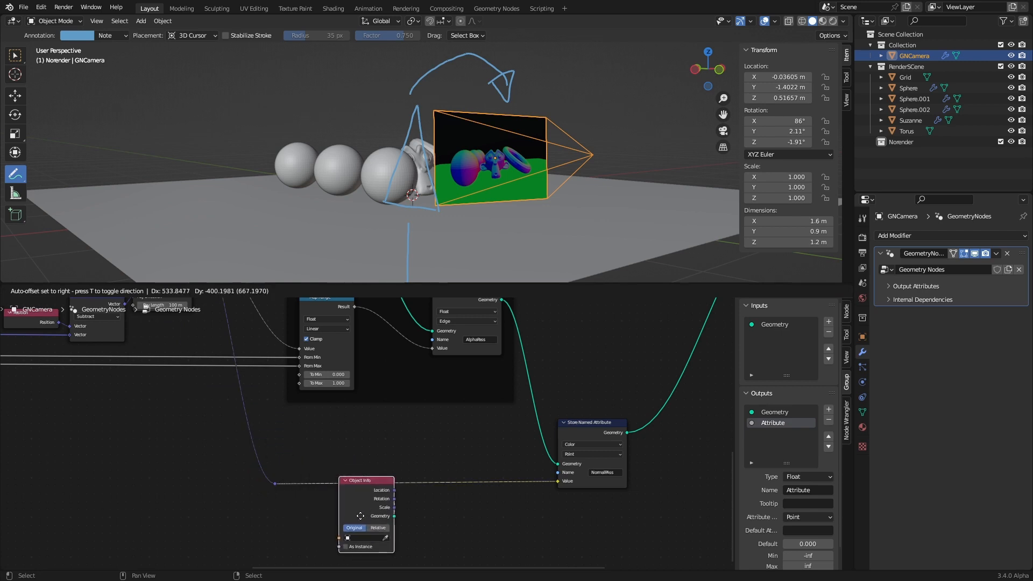
pyautogui.click(325, 555)
# Add a Self Object node and connect it to the Object Info node's Object input
pyautogui.hotkey('shift', 'a')
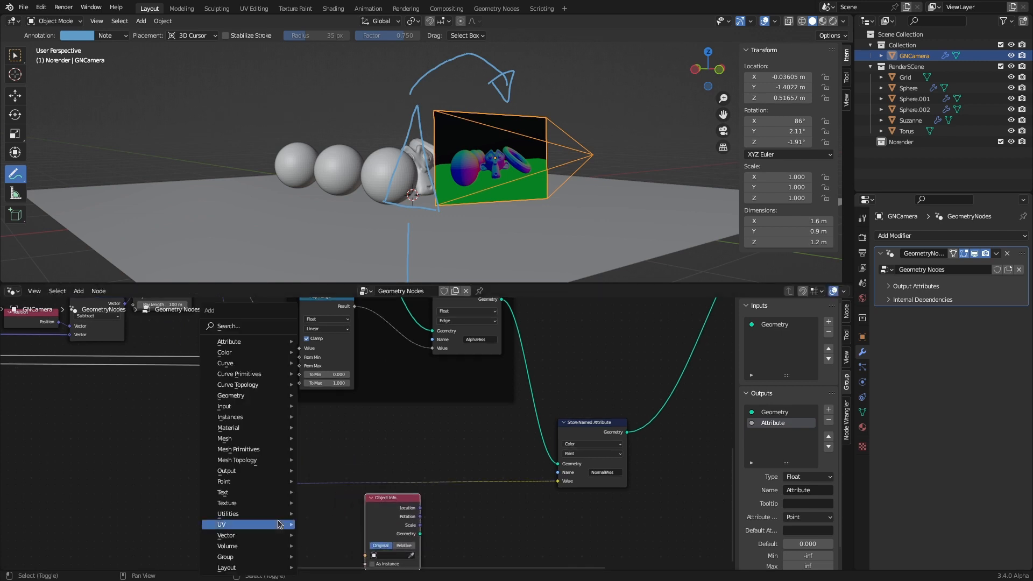
pyautogui.click(231, 327)
pyautogui.write('self')
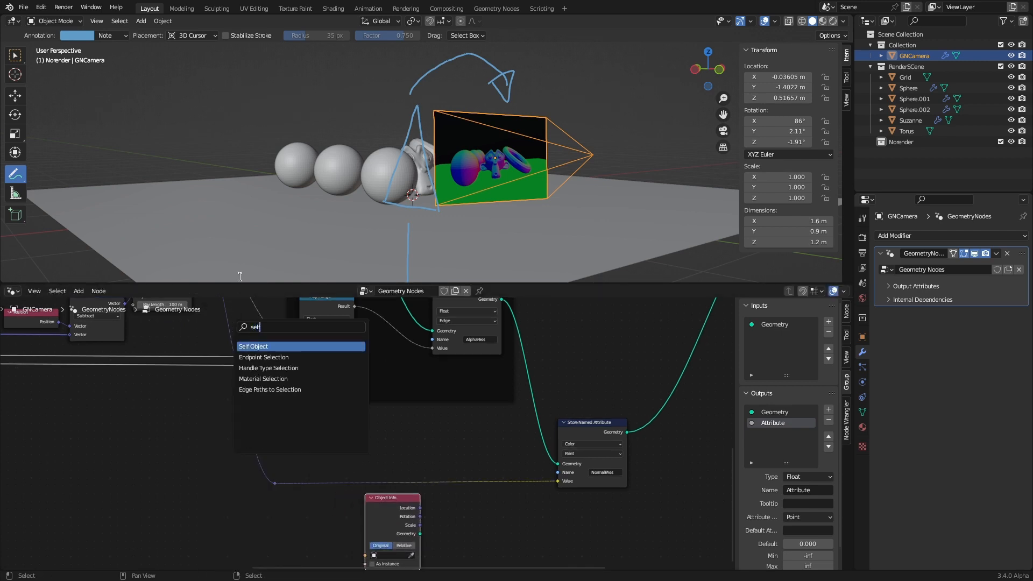
pyautogui.click(254, 347)
pyautogui.click(310, 525)
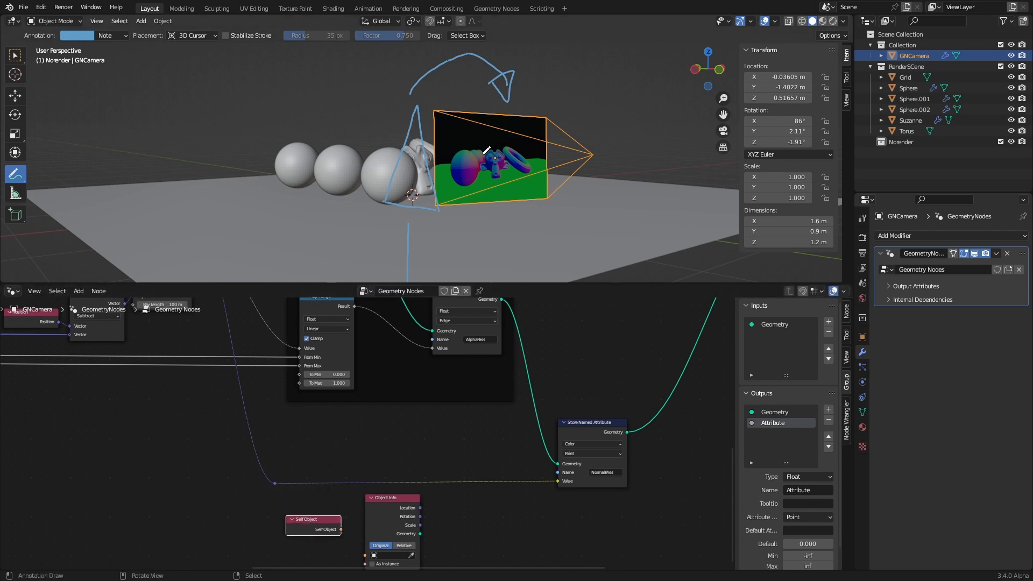
pyautogui.moveTo(383, 410); pyautogui.dragTo(369, 376, button='middle')
pyautogui.scroll(2, 369, 382)
pyautogui.moveTo(303, 444); pyautogui.dragTo(335, 479)
# Add a Vector Rotate node from the Object Info node's Rotation output and place it beside that node
pyautogui.moveTo(465, 423); pyautogui.dragTo(387, 485, button='middle')
pyautogui.moveTo(334, 475); pyautogui.dragTo(364, 479)
pyautogui.write('rota')
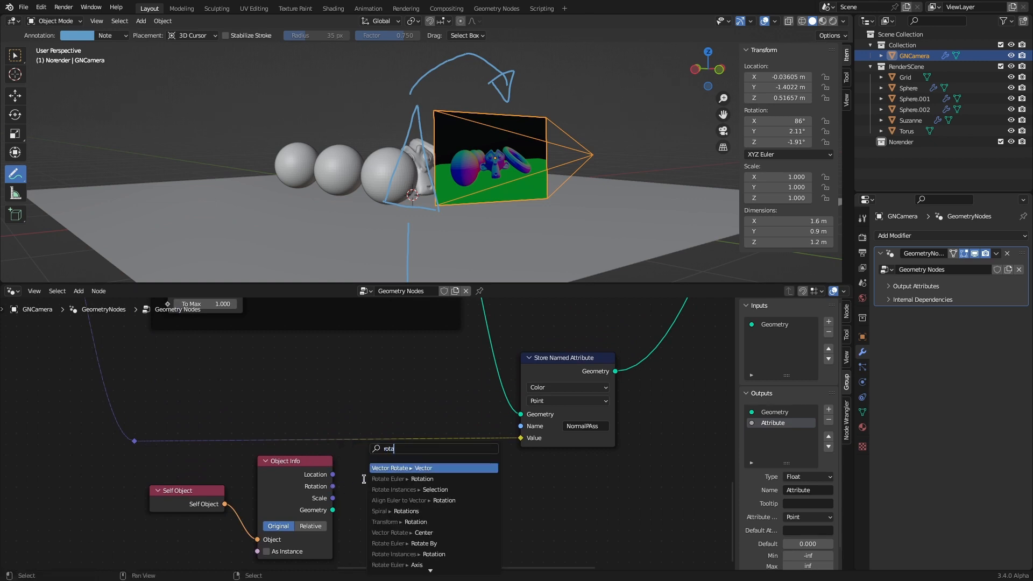
pyautogui.click(409, 468)
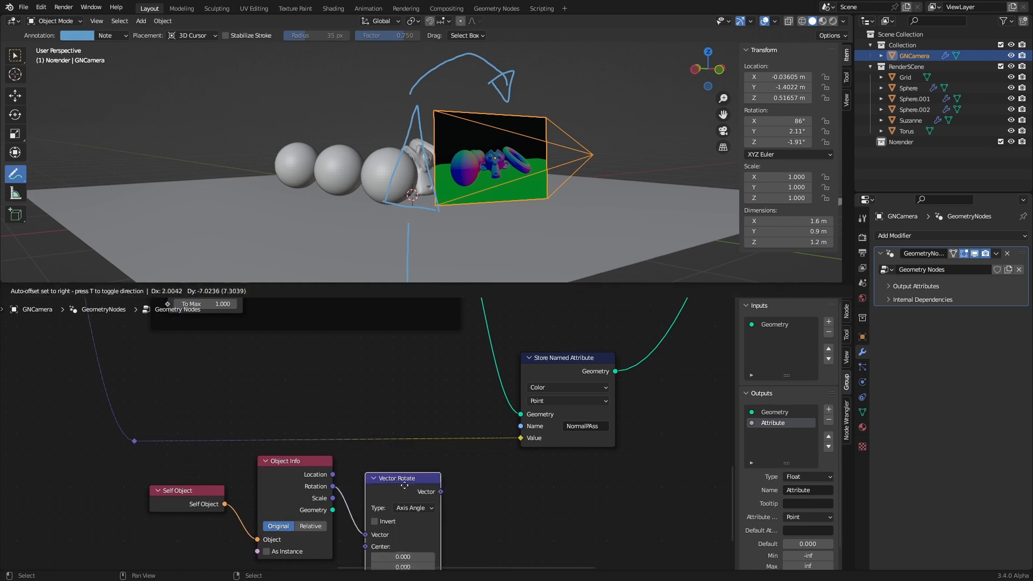
pyautogui.click(396, 475)
pyautogui.scroll(-2, 330, 457)
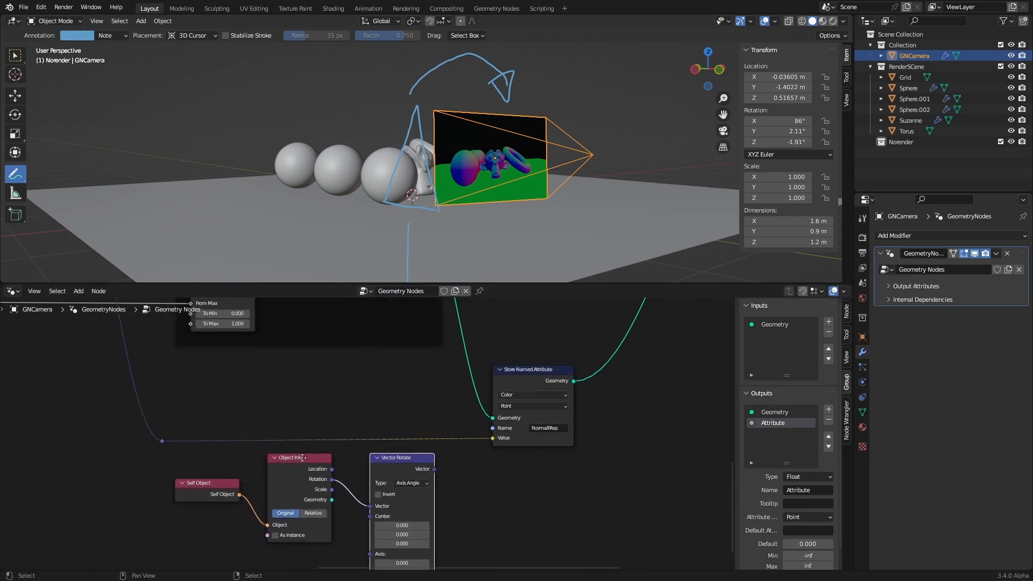
# Cut the link into Vector Rotate's Vector input, set its type to Euler and connect Object Info's Rotation to its Rotation input
pyautogui.moveTo(307, 463); pyautogui.dragTo(231, 385, button='middle')
pyautogui.moveTo(295, 431); pyautogui.dragTo(279, 460)
pyautogui.click(336, 405)
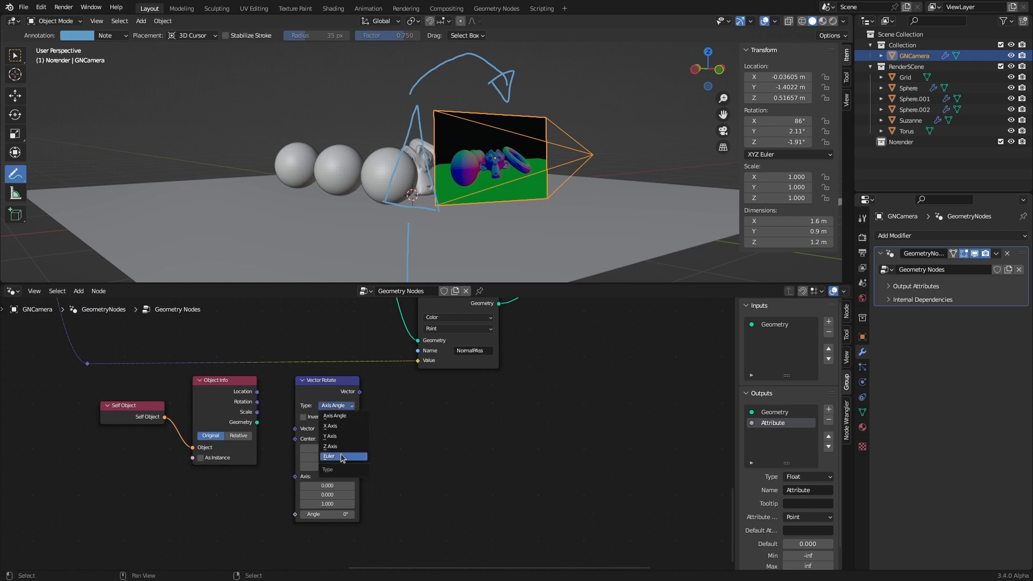
pyautogui.click(331, 459)
pyautogui.moveTo(258, 402); pyautogui.dragTo(295, 477)
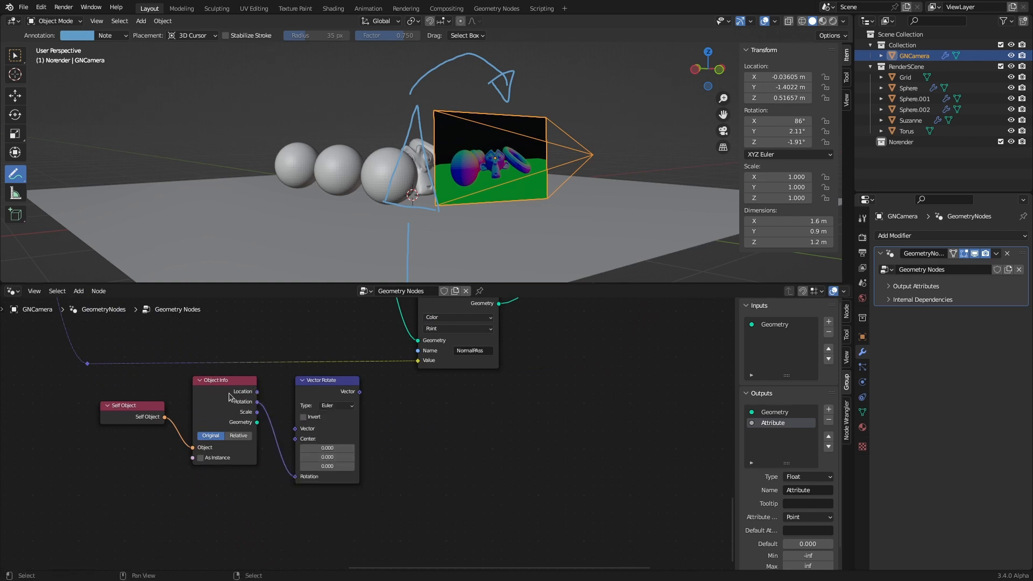
# Route the hit normal through Vector Rotate's Vector input and connect its output to the NormalPAss Store Named Attribute's Value
pyautogui.scroll(-2, 228, 397)
pyautogui.moveTo(183, 433); pyautogui.dragTo(291, 433)
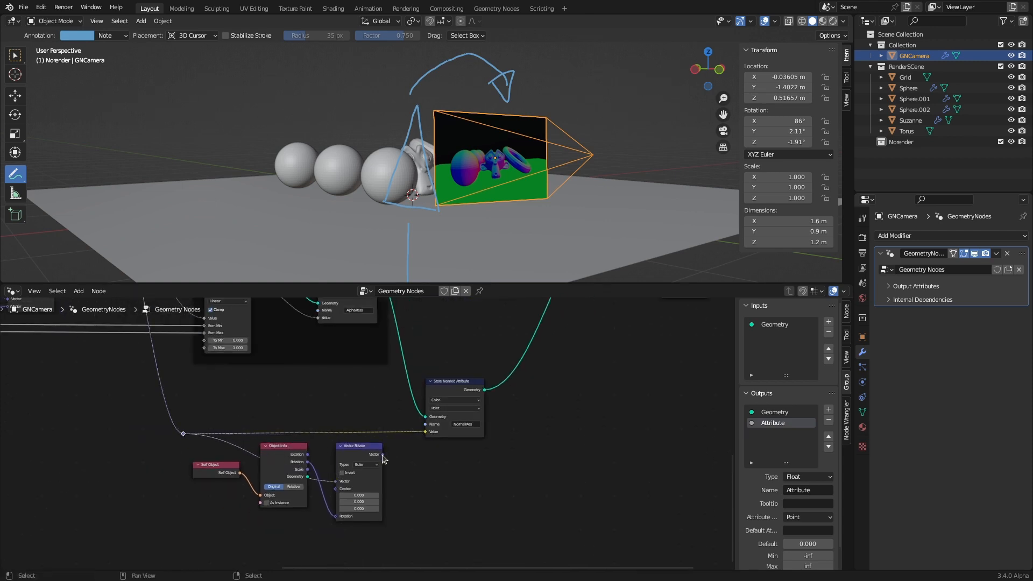
pyautogui.moveTo(382, 455); pyautogui.dragTo(426, 432)
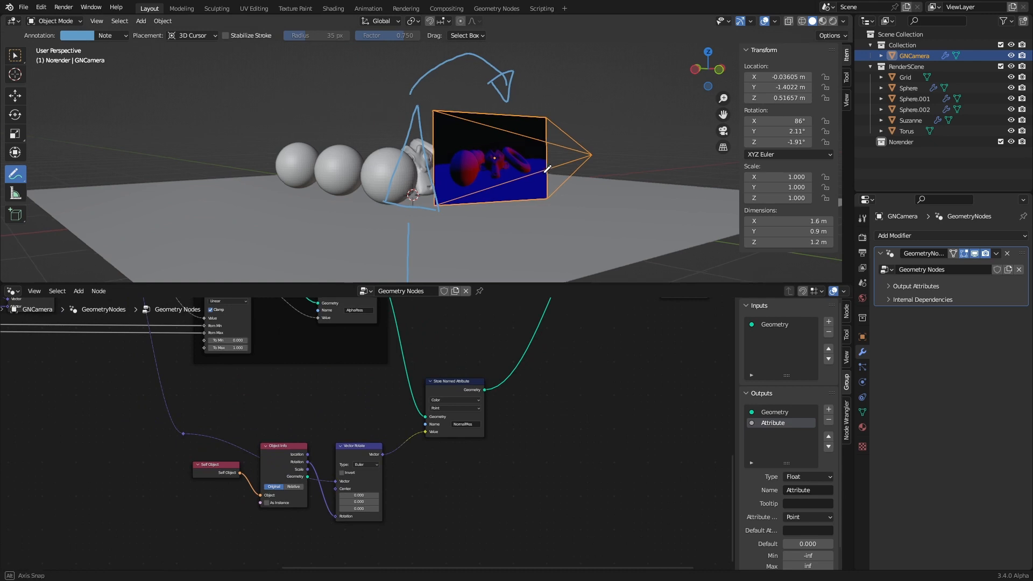
# Delete the Note annotation layer with its freehand sketch from the 3D viewport
pyautogui.scroll(5, 545, 179)
pyautogui.click(847, 99)
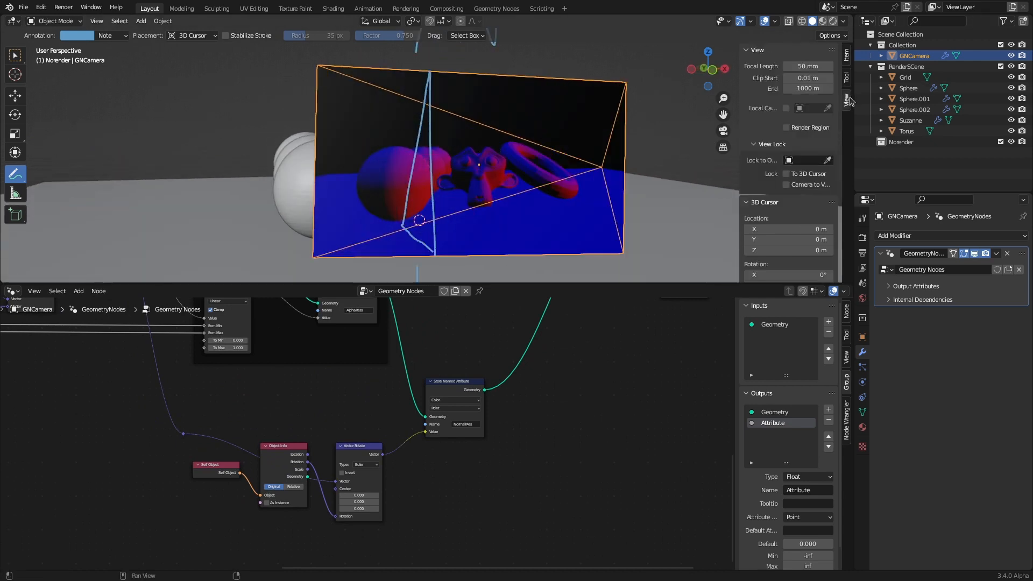
pyautogui.scroll(-6, 826, 247)
pyautogui.click(829, 198)
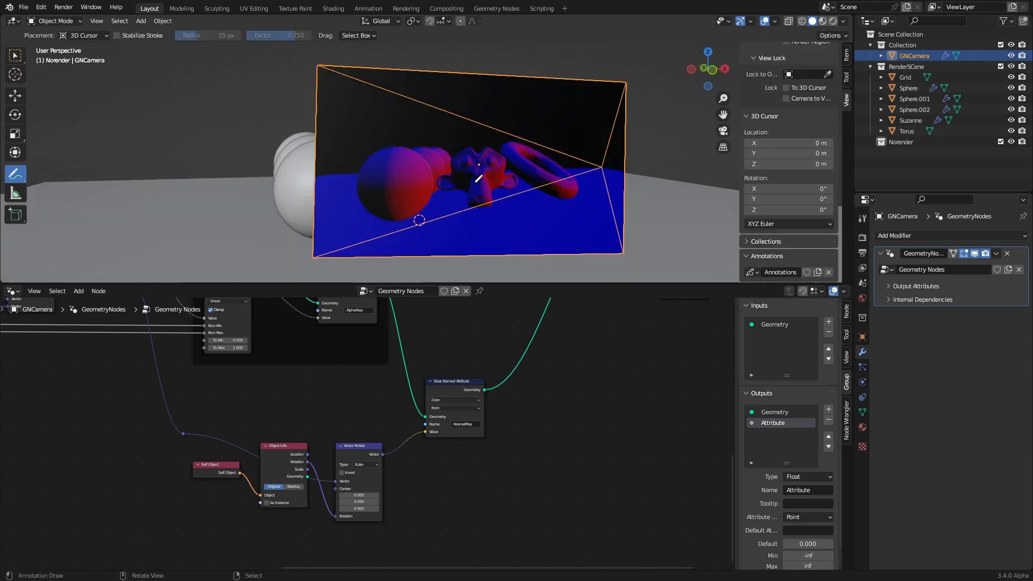
pyautogui.moveTo(477, 182); pyautogui.dragTo(512, 167, button='middle')
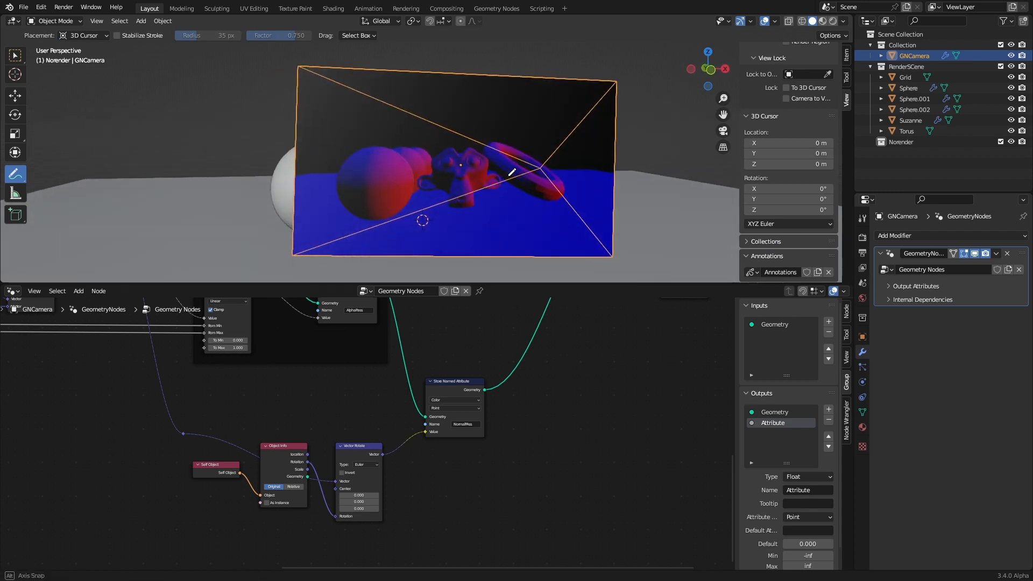
# Disconnect the rerouted camera wireframe geometry from the Join Geometry node, keeping only the link from the pass nodes
pyautogui.scroll(-3, 473, 379)
pyautogui.moveTo(473, 380); pyautogui.dragTo(425, 461, button='middle')
pyautogui.scroll(1, 425, 461)
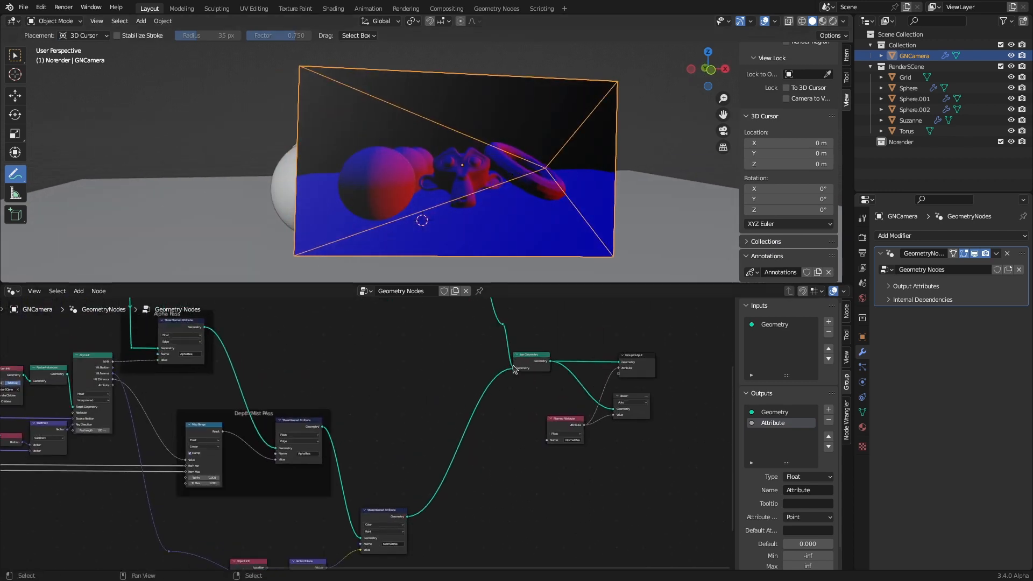
pyautogui.click(514, 369)
pyautogui.moveTo(514, 369); pyautogui.dragTo(499, 363)
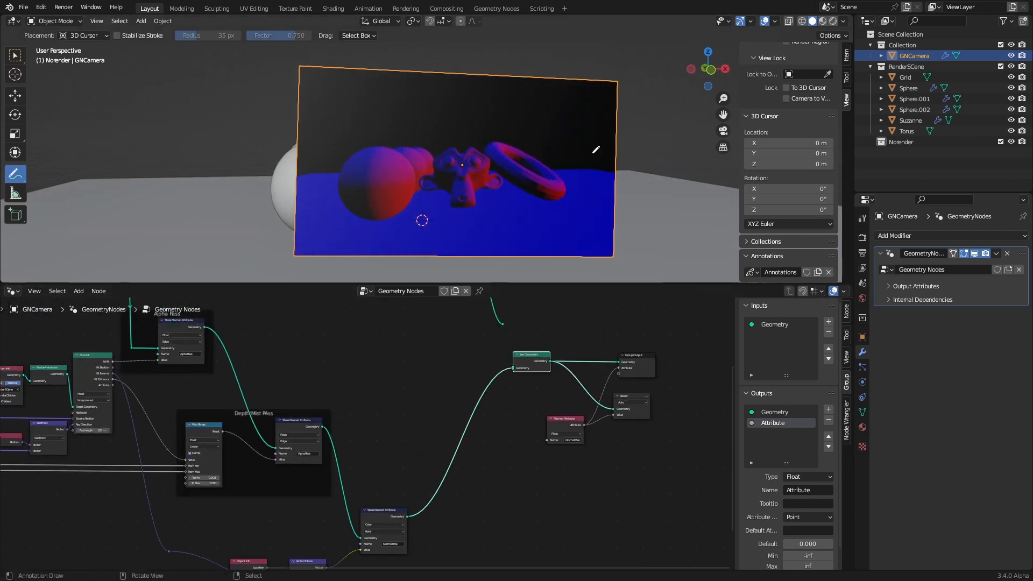
# Switch the viewport to rendered shading, set the render engine to Cycles and display the Normal render pass
pyautogui.click(833, 24)
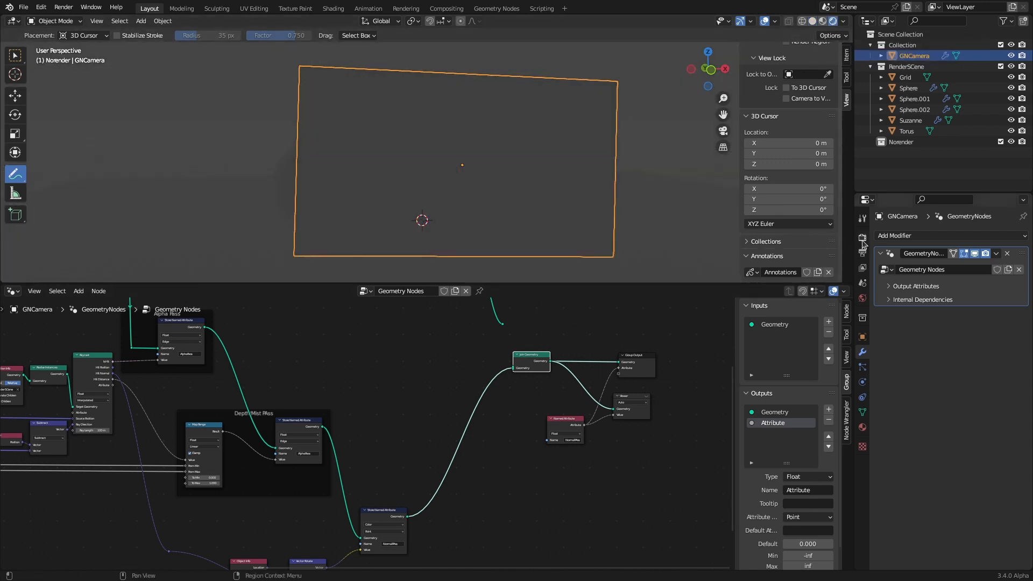
pyautogui.click(863, 237)
pyautogui.click(964, 236)
pyautogui.click(964, 270)
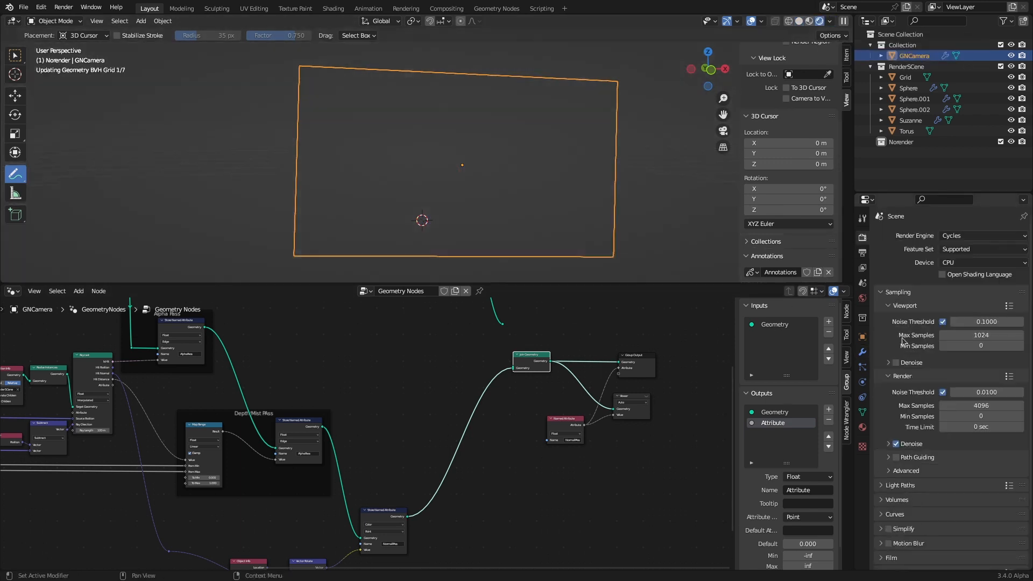
pyautogui.click(830, 21)
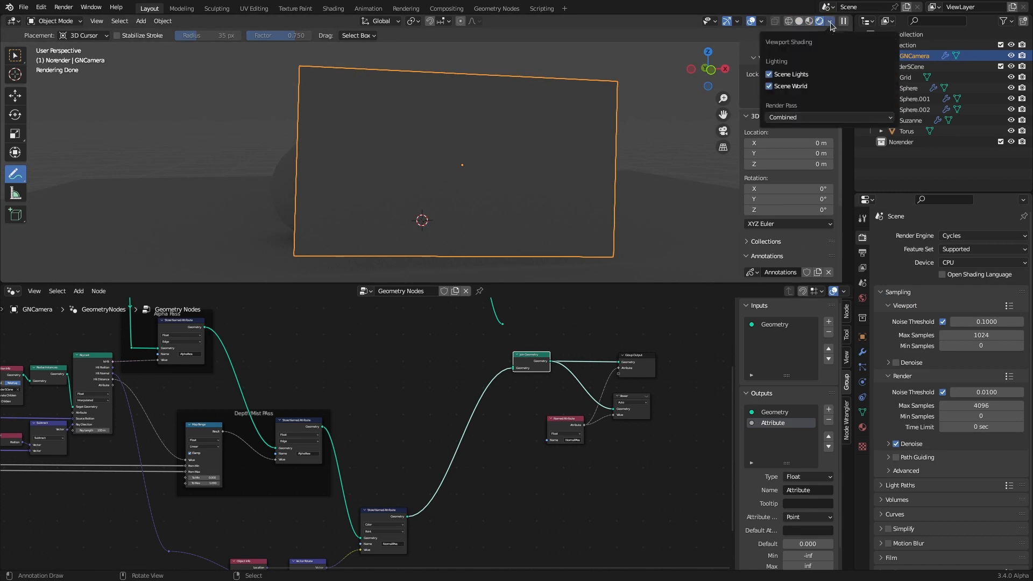
pyautogui.click(800, 119)
pyautogui.click(854, 162)
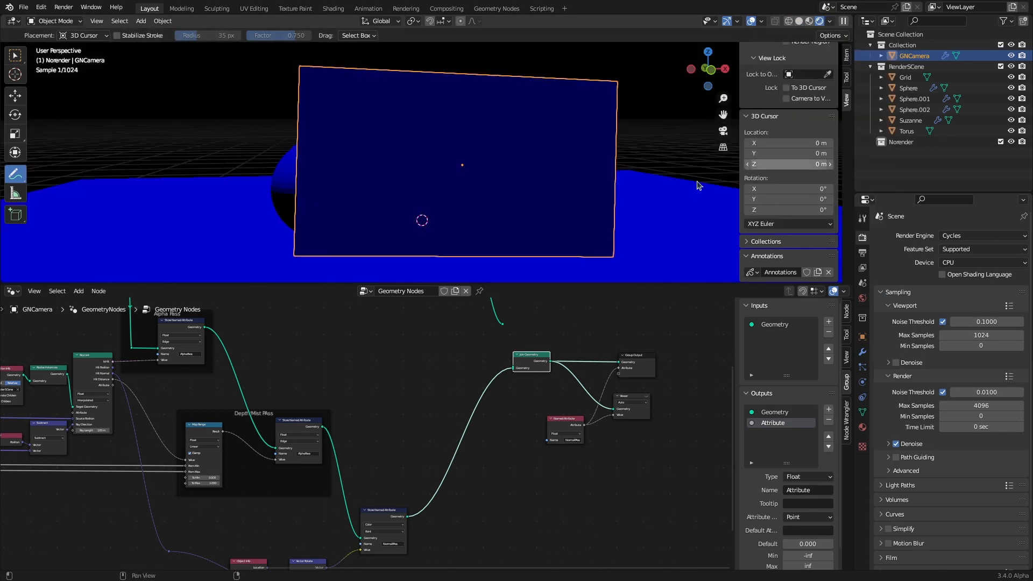
# Hide GNCamera to examine the scene's rendered normals, unhide it and return the viewport to solid shading
pyautogui.click(1011, 55)
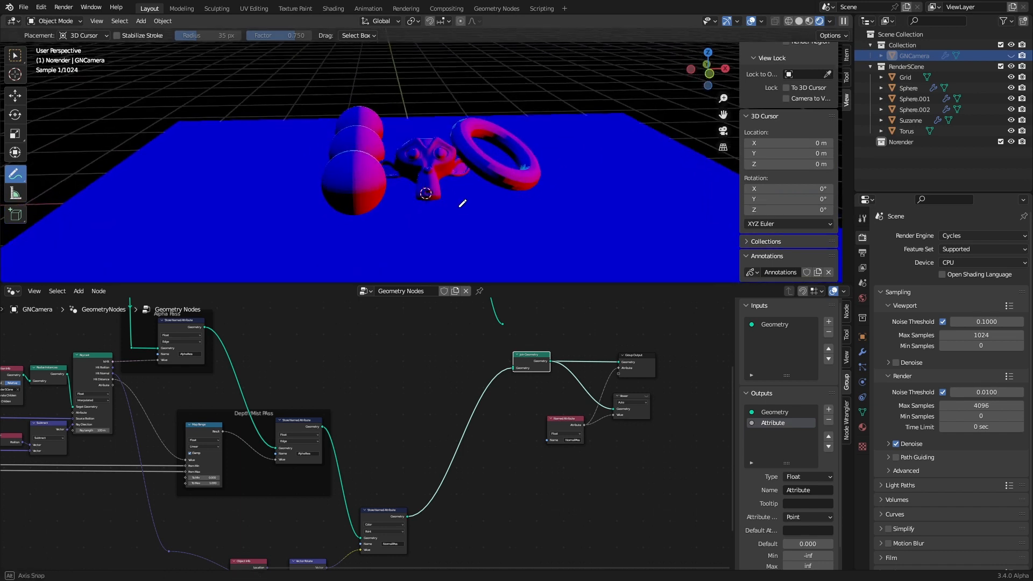
pyautogui.moveTo(462, 204); pyautogui.dragTo(443, 184, button='middle')
pyautogui.click(1011, 55)
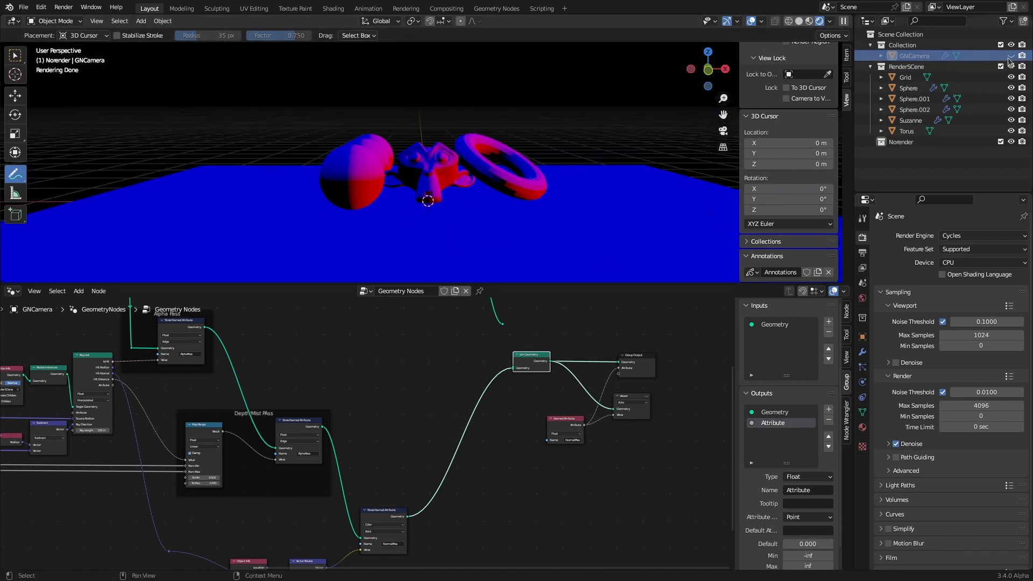
pyautogui.click(802, 22)
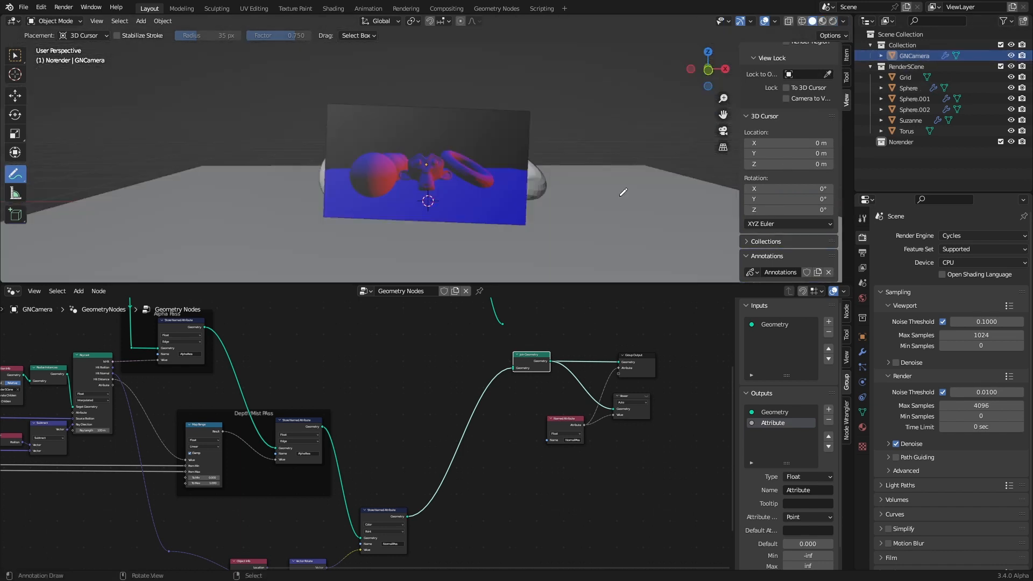
# Turn off Specular Lighting in the solid viewport shading options
pyautogui.scroll(3, 452, 171)
pyautogui.click(844, 22)
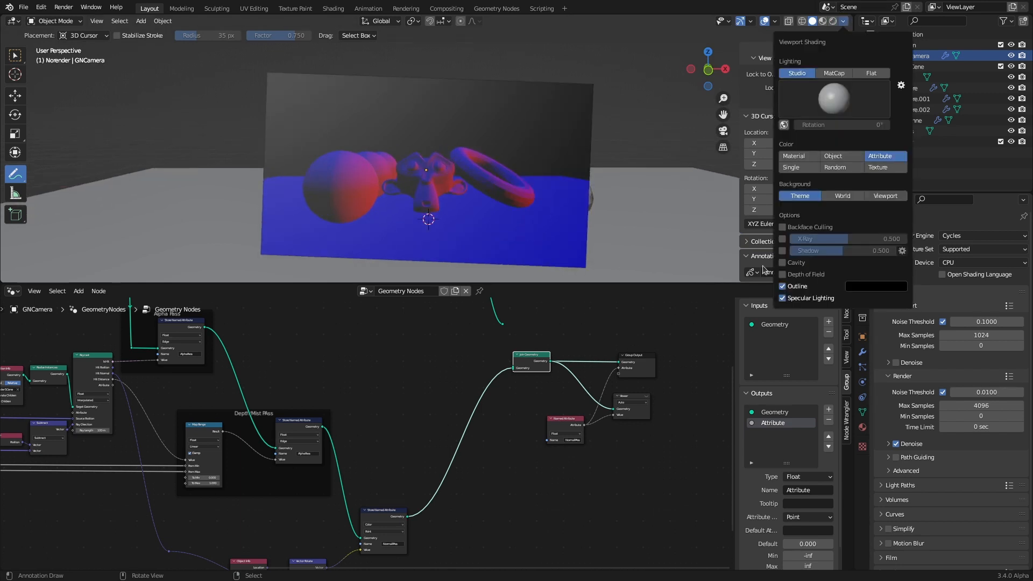
pyautogui.click(783, 298)
pyautogui.moveTo(425, 237)
pyautogui.mouseDown(button='middle')
pyautogui.moveTo(431, 267)
pyautogui.moveTo(425, 221)
pyautogui.mouseUp(button='middle')
# Tidy the Self Object, Object Info, Vector Rotate and NormalPAss Store Named Attribute nodes and enclose them in a frame
pyautogui.moveTo(347, 471); pyautogui.dragTo(366, 337, button='middle')
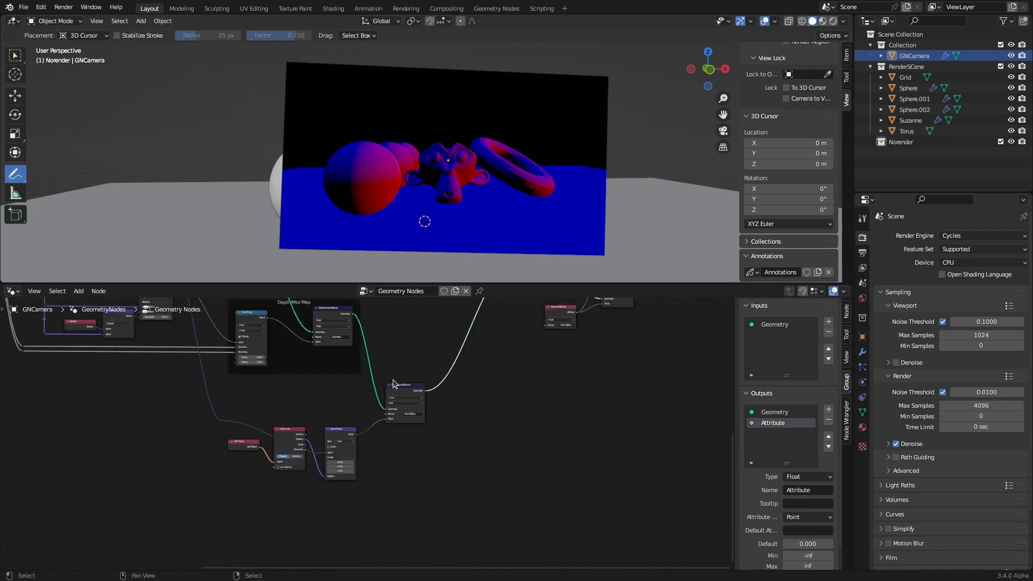
pyautogui.scroll(2, 320, 428)
pyautogui.moveTo(321, 427); pyautogui.dragTo(323, 404)
pyautogui.moveTo(241, 426); pyautogui.dragTo(244, 420)
pyautogui.moveTo(134, 412); pyautogui.dragTo(112, 430)
pyautogui.moveTo(123, 397); pyautogui.dragTo(496, 508)
pyautogui.hotkey('ctrl', 'j')
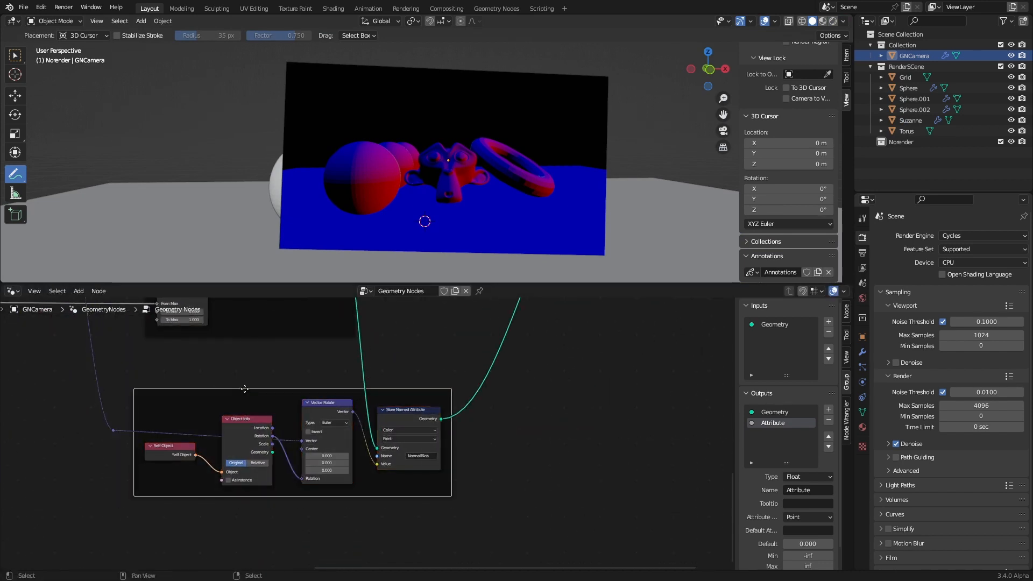
# Label the new frame "Normal Pass" and move it closer to the Depth/Mist PAss frame
pyautogui.press('F2')
pyautogui.write('Normal Pass')
pyautogui.press('Return')
pyautogui.moveTo(245, 392); pyautogui.dragTo(291, 371)
pyautogui.scroll(-8, 372, 425)
pyautogui.click(523, 425)
# Review the pass frames in the node tree and examine the data passes offered in the View Layer properties
pyautogui.moveTo(413, 337); pyautogui.dragTo(463, 420, button='middle')
pyautogui.scroll(2, 391, 413)
pyautogui.moveTo(380, 368); pyautogui.dragTo(441, 399, button='middle')
pyautogui.scroll(2, 404, 390)
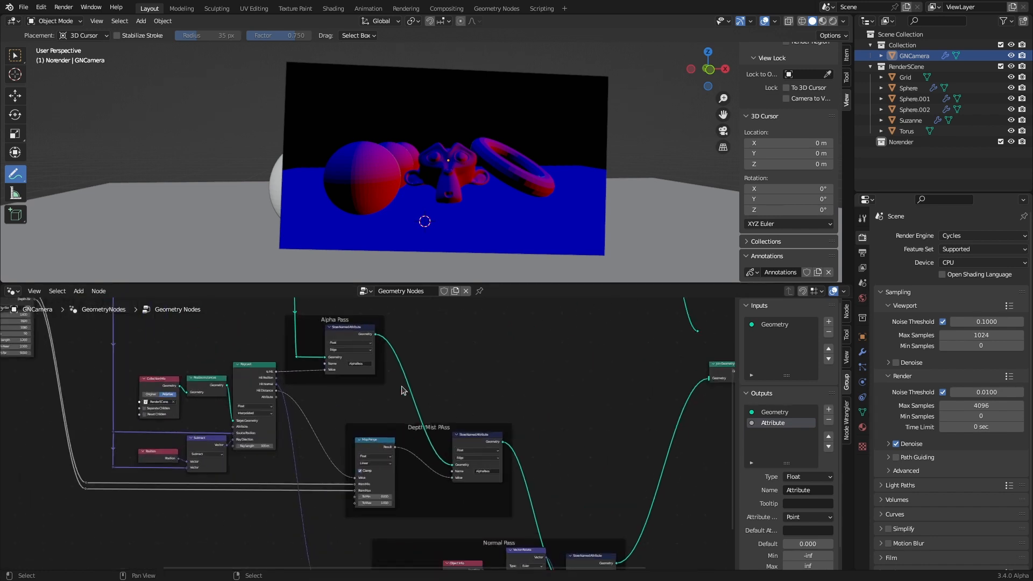
pyautogui.moveTo(344, 394); pyautogui.dragTo(334, 440, button='middle')
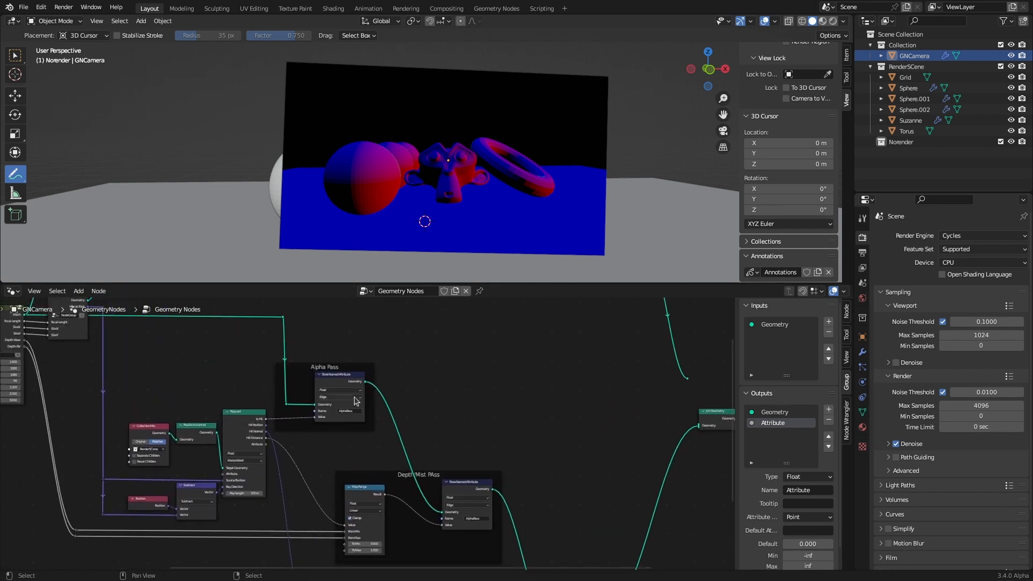
pyautogui.click(862, 281)
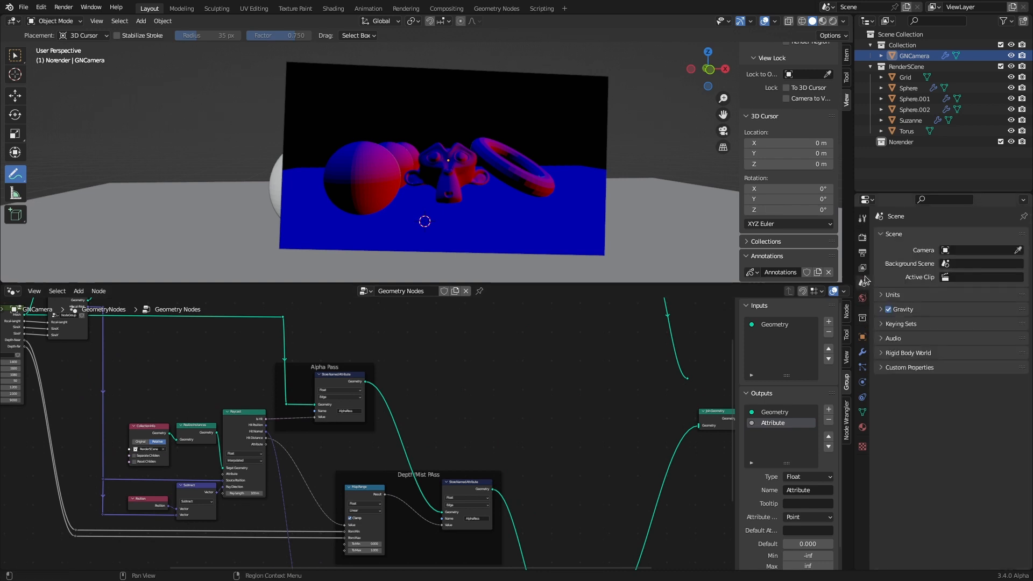
pyautogui.click(862, 268)
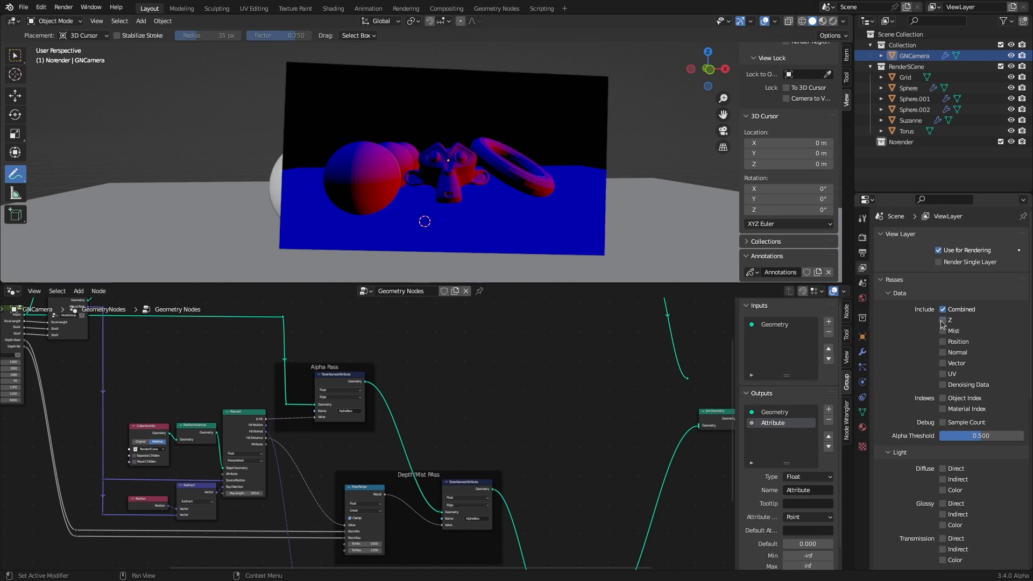
pyautogui.click(943, 343)
pyautogui.moveTo(455, 495); pyautogui.dragTo(454, 395, button='middle')
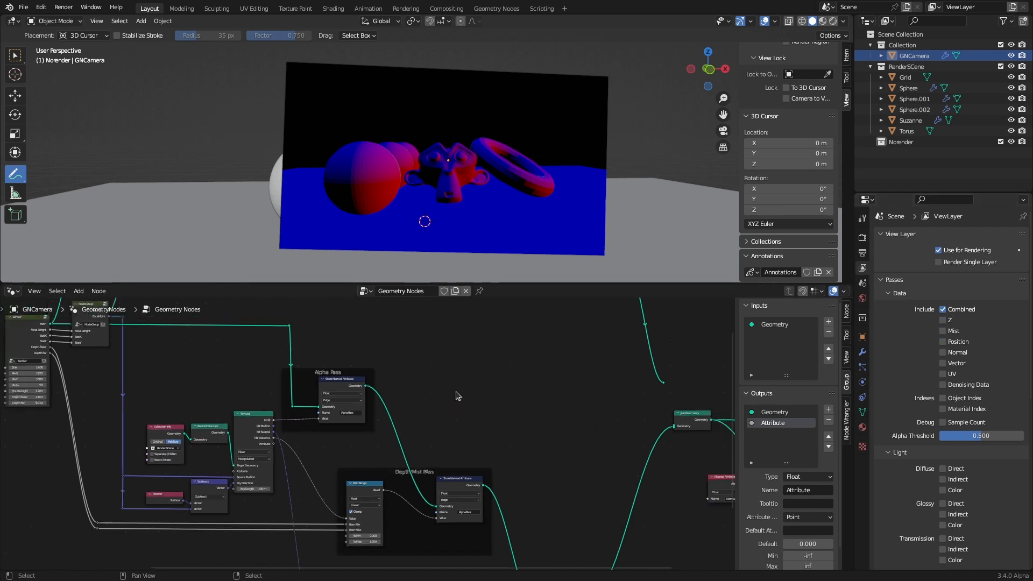
# Add a Switch node of type Geometry and place it beside the Alpha Pass frame
pyautogui.scroll(-2, 418, 350)
pyautogui.scroll(4, 485, 431)
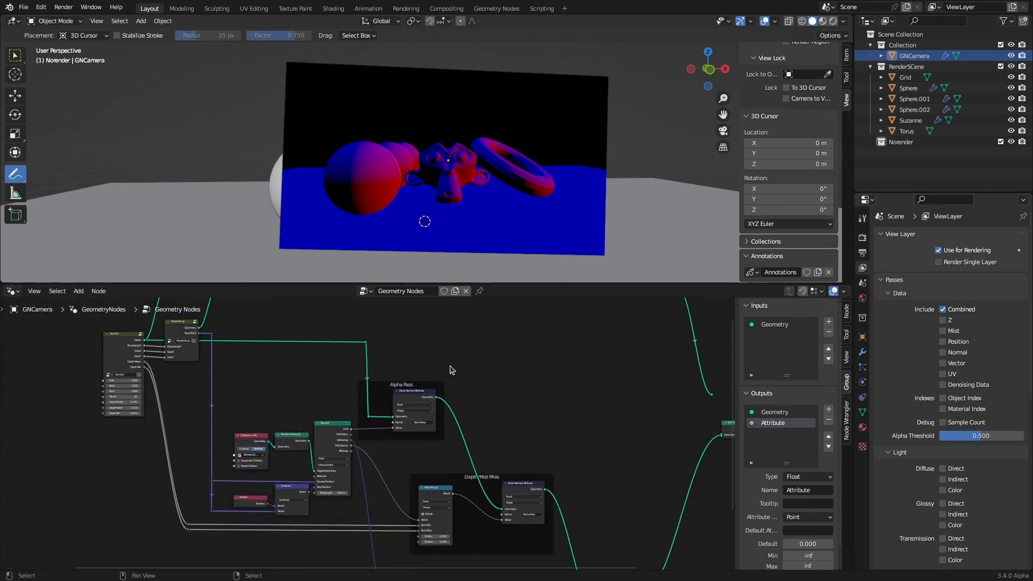
pyautogui.scroll(-4, 347, 410)
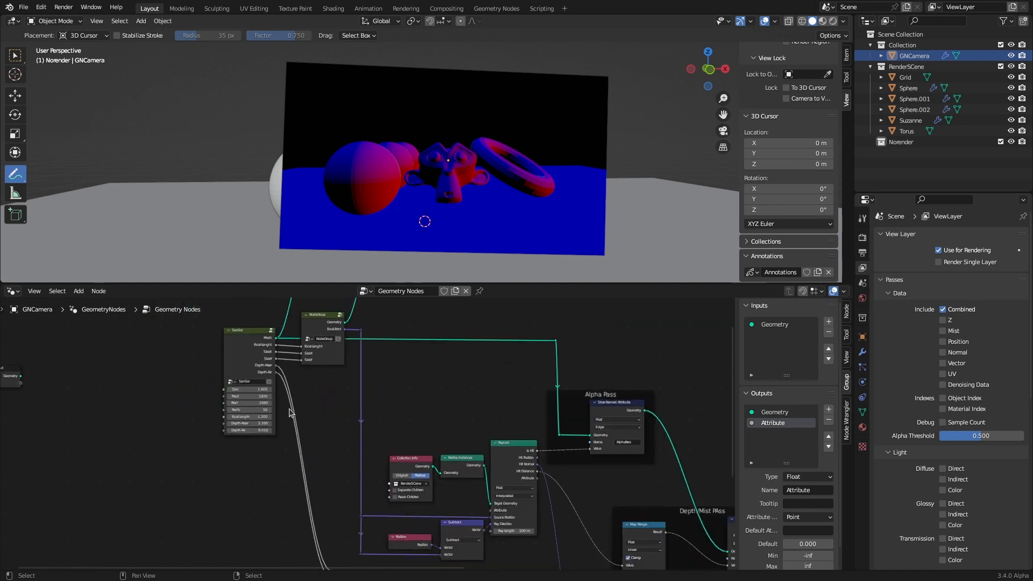
pyautogui.scroll(3, 231, 385)
pyautogui.scroll(3, 322, 371)
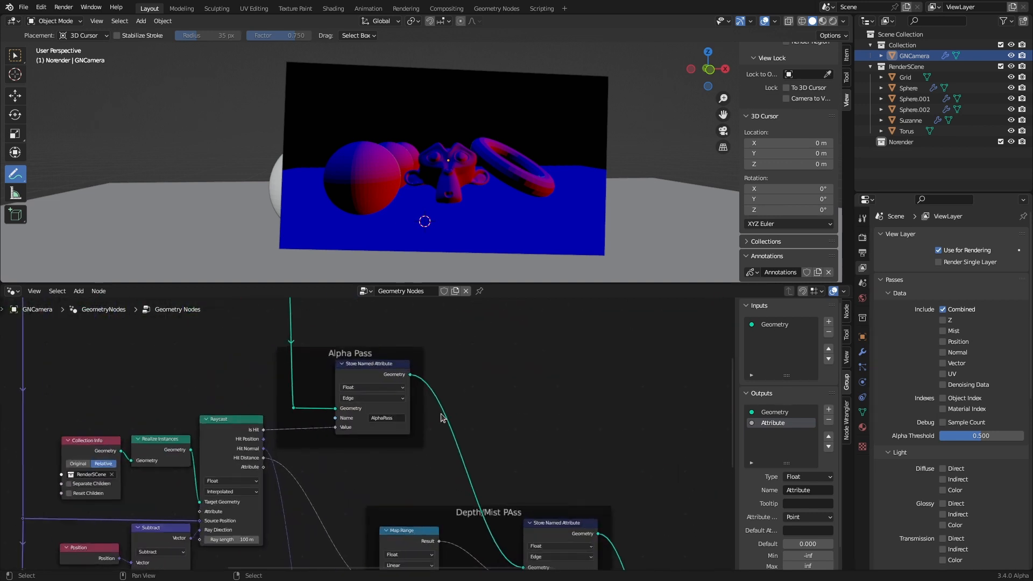
pyautogui.hotkey('shift', 'a')
pyautogui.click(434, 335)
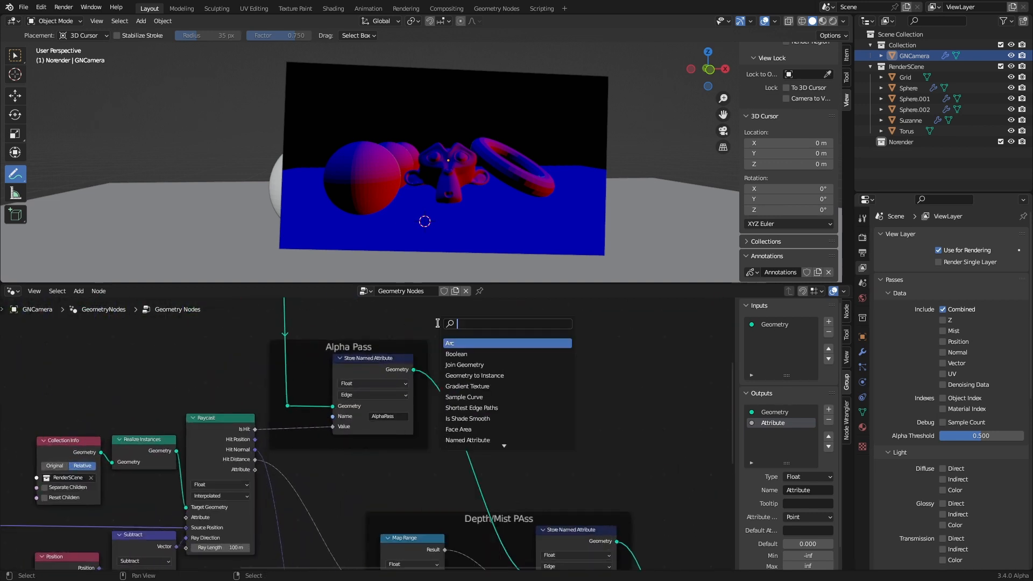
pyautogui.write('sw')
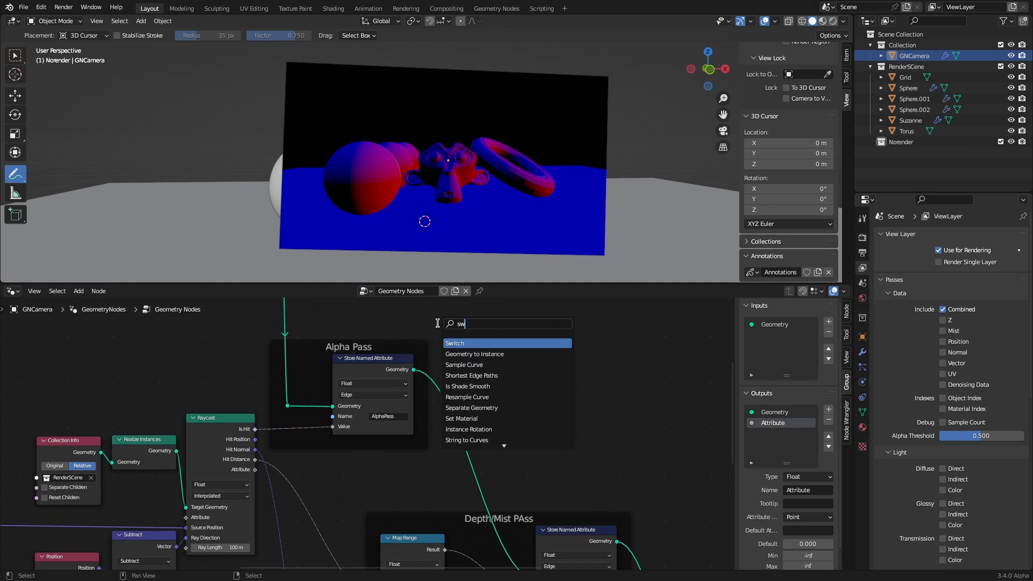
pyautogui.press('Return')
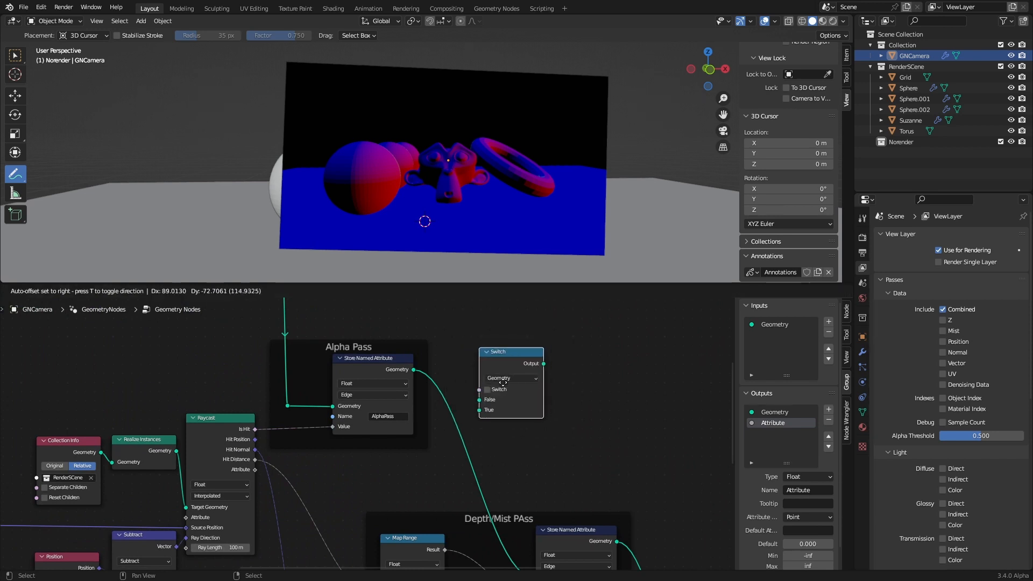
pyautogui.click(499, 372)
pyautogui.scroll(4, 460, 425)
pyautogui.moveTo(383, 486); pyautogui.dragTo(354, 509, button='middle')
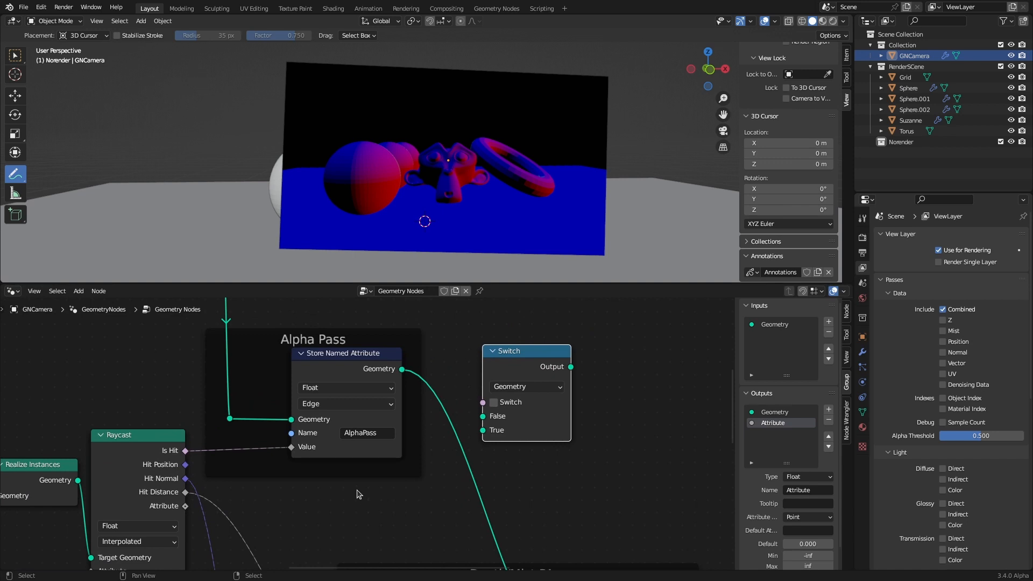
pyautogui.moveTo(531, 370); pyautogui.dragTo(517, 367)
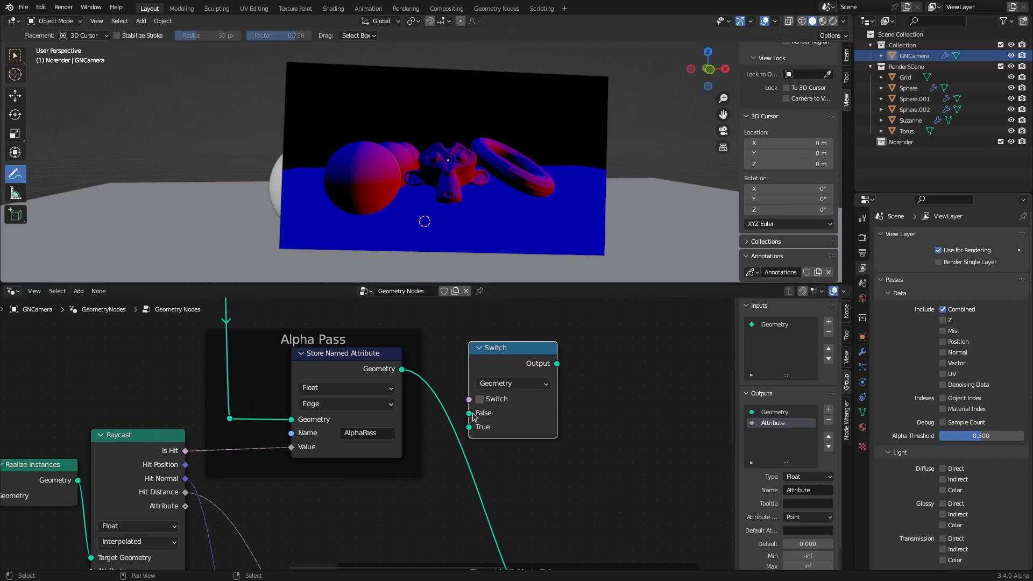
# Connect the incoming geometry reroute to Switch's False input and the Alpha Pass geometry to True, with Switch enabled
pyautogui.scroll(-2, 432, 420)
pyautogui.moveTo(444, 429); pyautogui.dragTo(423, 482, button='middle')
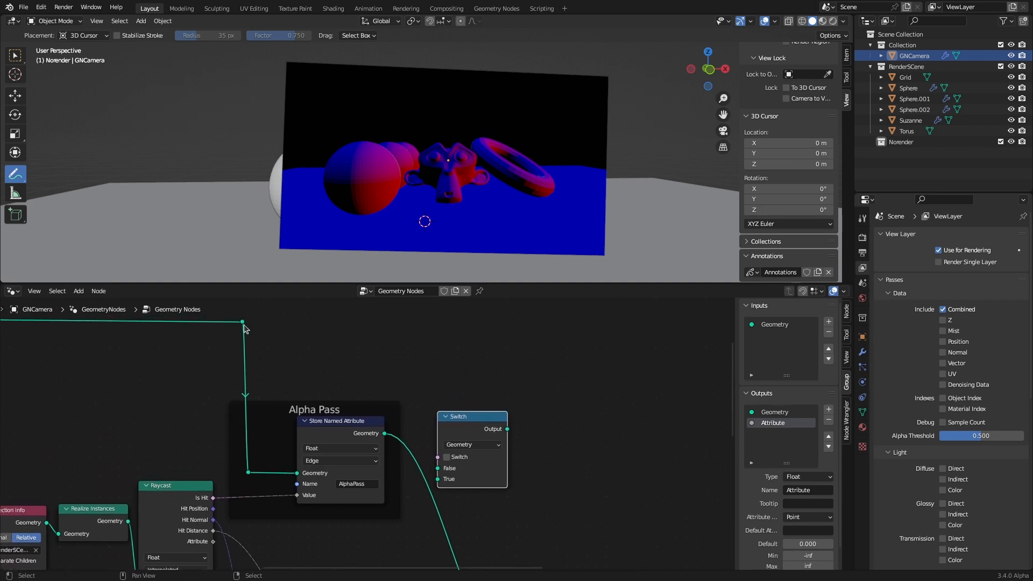
pyautogui.moveTo(243, 323); pyautogui.dragTo(247, 325)
pyautogui.moveTo(391, 408); pyautogui.dragTo(438, 468)
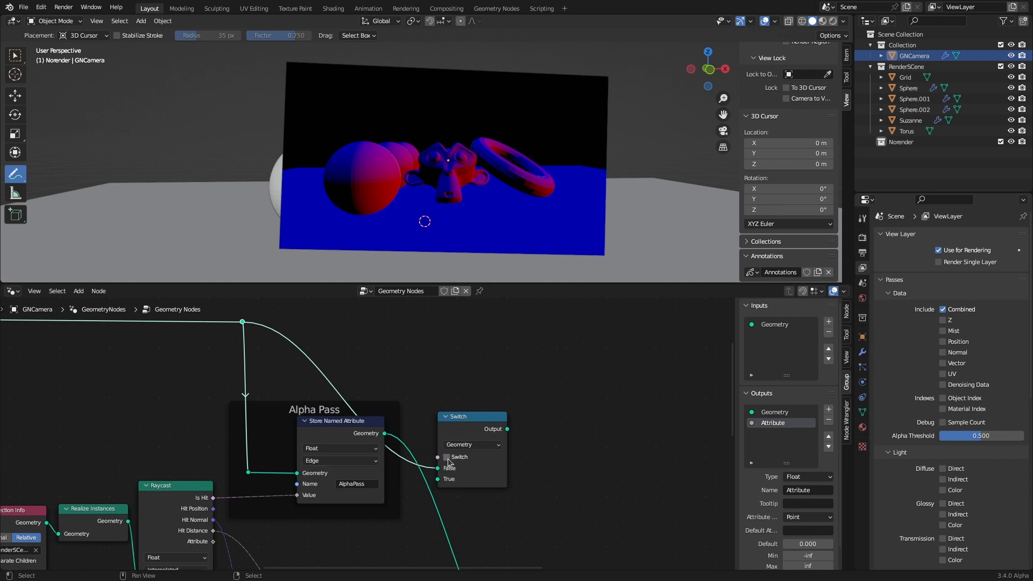
pyautogui.moveTo(385, 435); pyautogui.dragTo(438, 480)
# Connect the Switch output to the Geometry input of the Depth/Mist PAss Store Named Attribute node
pyautogui.moveTo(507, 431); pyautogui.dragTo(425, 343, button='middle')
pyautogui.moveTo(425, 342); pyautogui.dragTo(423, 522)
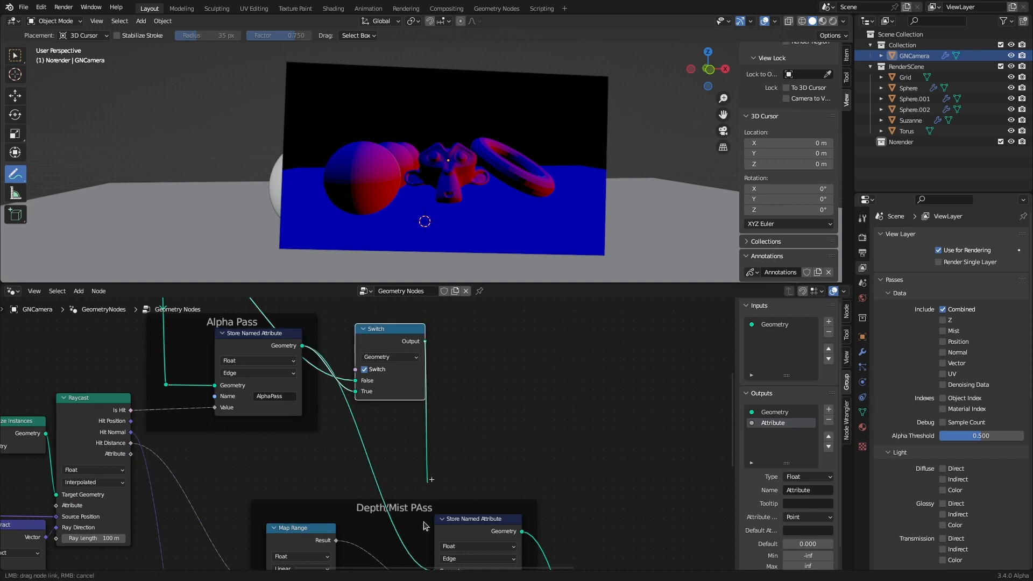
pyautogui.moveTo(431, 479); pyautogui.dragTo(436, 518)
pyautogui.moveTo(481, 355); pyautogui.dragTo(541, 459, button='middle')
pyautogui.scroll(4, 427, 431)
pyautogui.moveTo(286, 376); pyautogui.dragTo(266, 379)
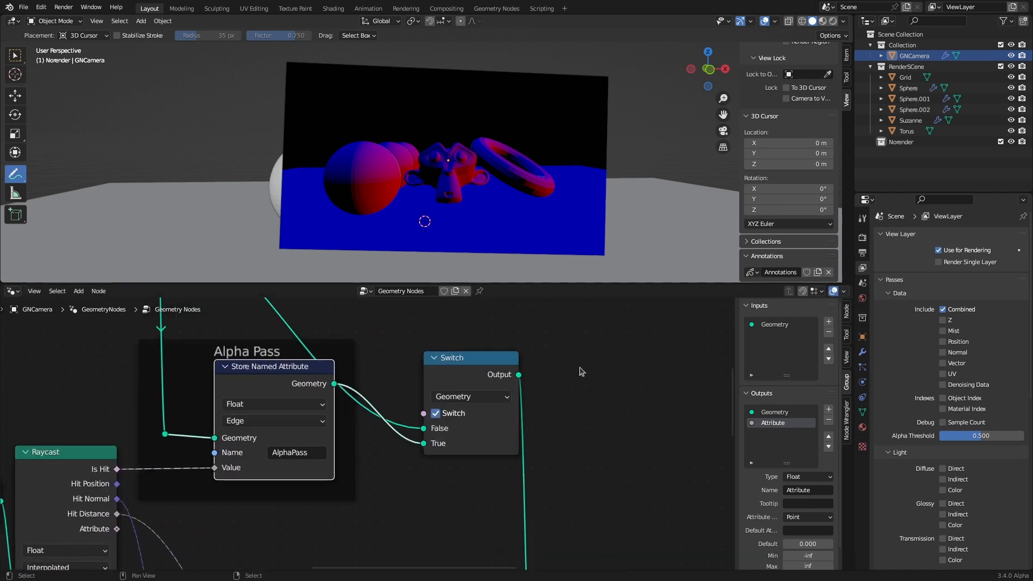
# Set the Named Attribute node's name to AlphaPass and activate the Viewer node to preview it
pyautogui.click(628, 361)
pyautogui.scroll(-9, 599, 418)
pyautogui.moveTo(689, 417); pyautogui.dragTo(280, 407, button='middle')
pyautogui.scroll(7, 395, 434)
pyautogui.moveTo(539, 495); pyautogui.dragTo(345, 438, button='middle')
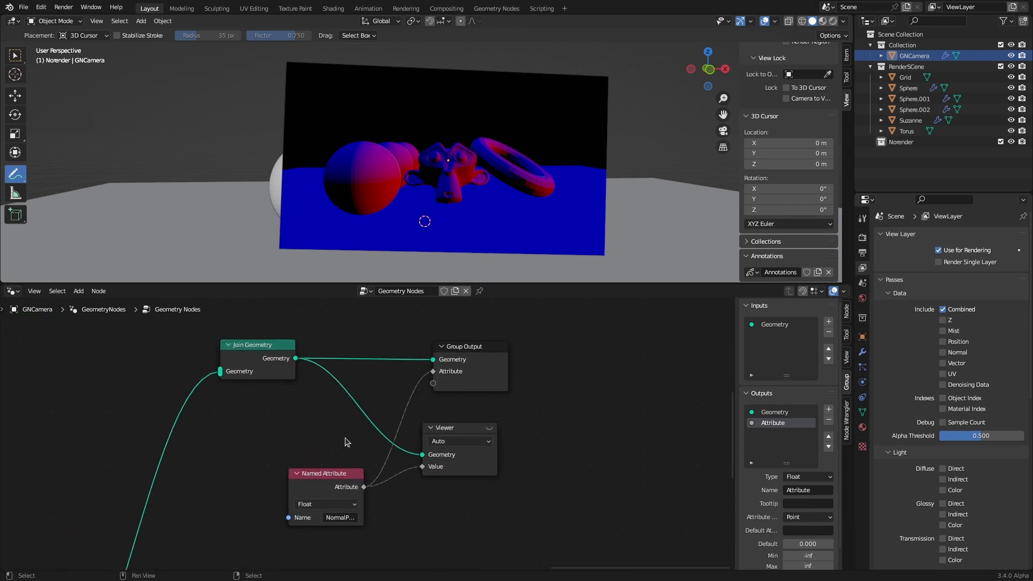
pyautogui.click(350, 517)
pyautogui.click(321, 455)
pyautogui.click(455, 429)
pyautogui.scroll(-5, 368, 434)
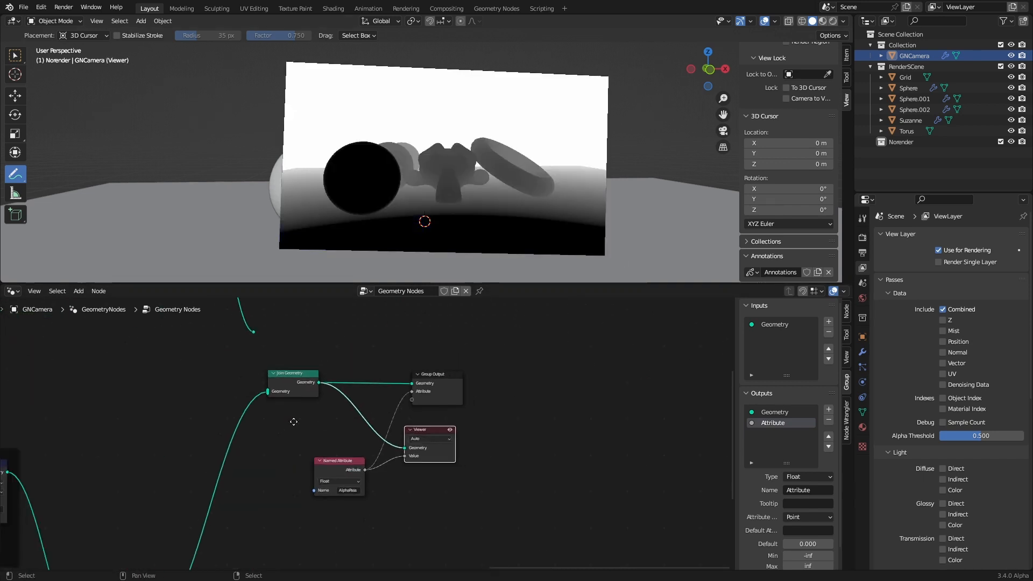
# Examine the attribute names offered for the Named Attribute node beside the Viewer
pyautogui.moveTo(293, 422); pyautogui.dragTo(350, 412, button='middle')
pyautogui.click(399, 459)
pyautogui.scroll(2, 402, 494)
pyautogui.click(415, 498)
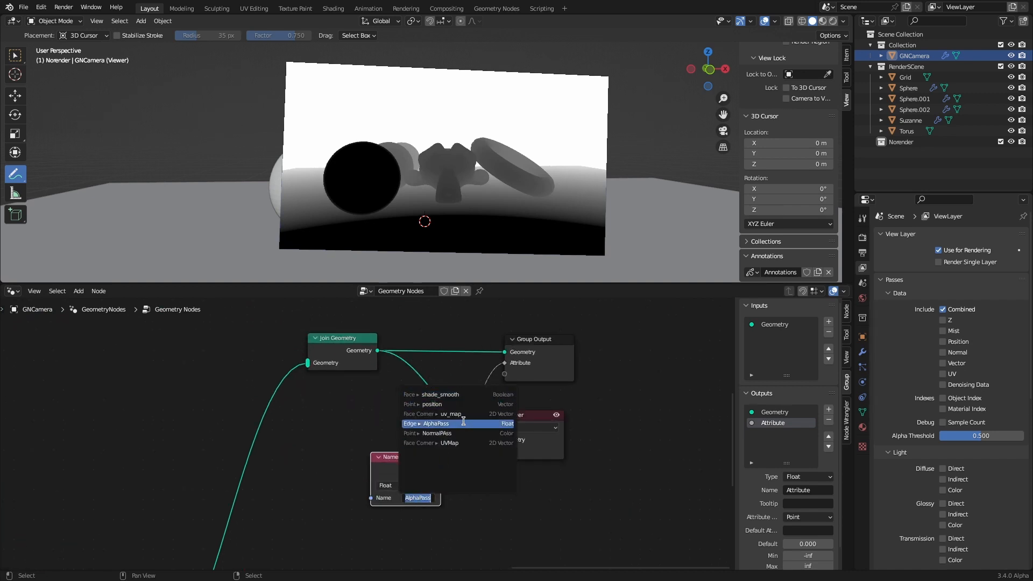
pyautogui.click(259, 447)
pyautogui.scroll(-4, 237, 435)
pyautogui.moveTo(175, 421); pyautogui.dragTo(543, 480, button='middle')
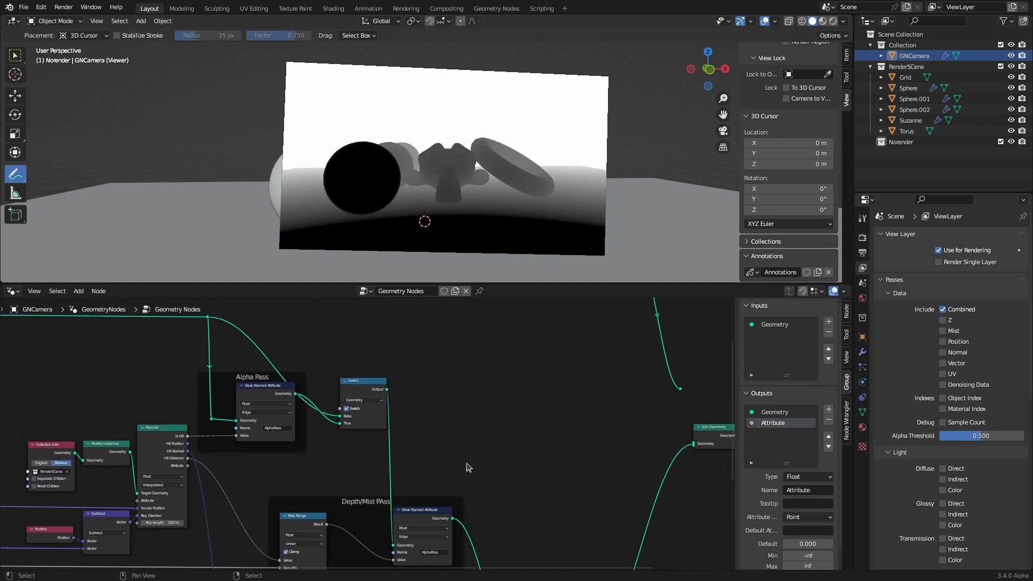
# Move the Switch node further away from the Alpha Pass frame and keep AlphaPass as that frame's Store Named Attribute name
pyautogui.moveTo(373, 386); pyautogui.dragTo(397, 366)
pyautogui.scroll(2, 397, 371)
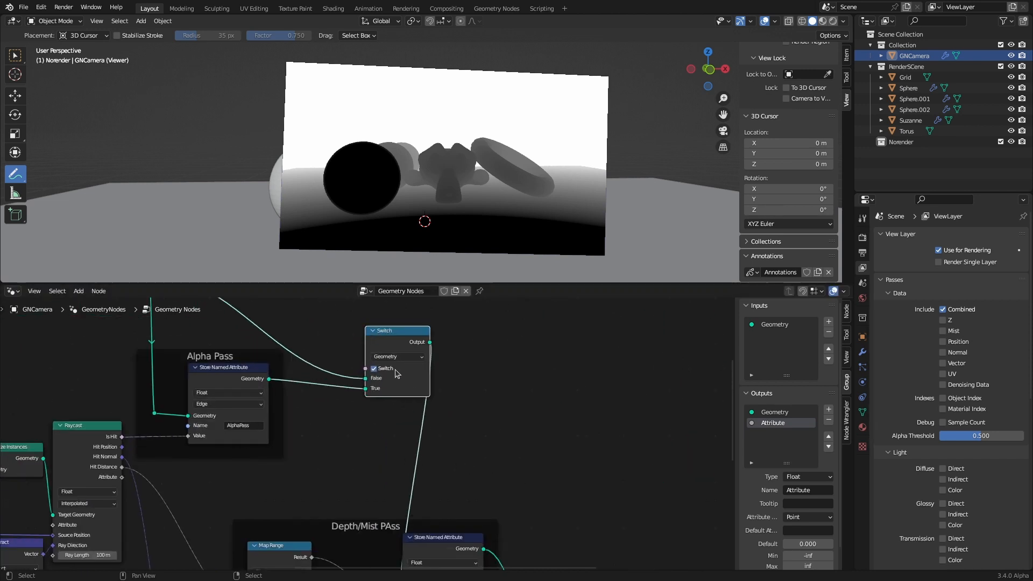
pyautogui.click(376, 372)
pyautogui.moveTo(376, 372); pyautogui.dragTo(431, 370, button='middle')
pyautogui.click(303, 422)
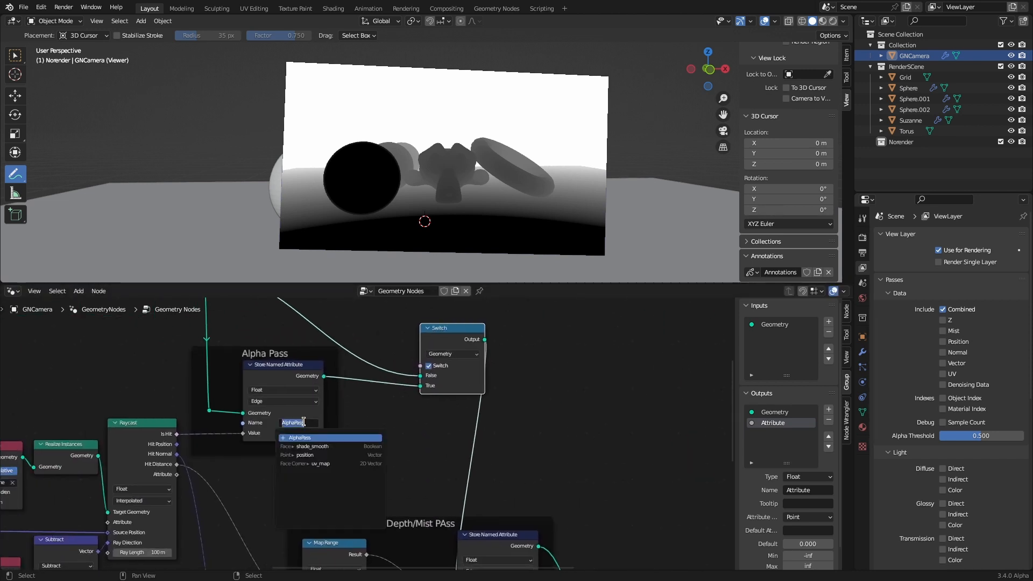
pyautogui.click(304, 438)
# Rename the attribute in the Depth/Mist PAss Store Named Attribute node to DepthPAss
pyautogui.scroll(-2, 368, 434)
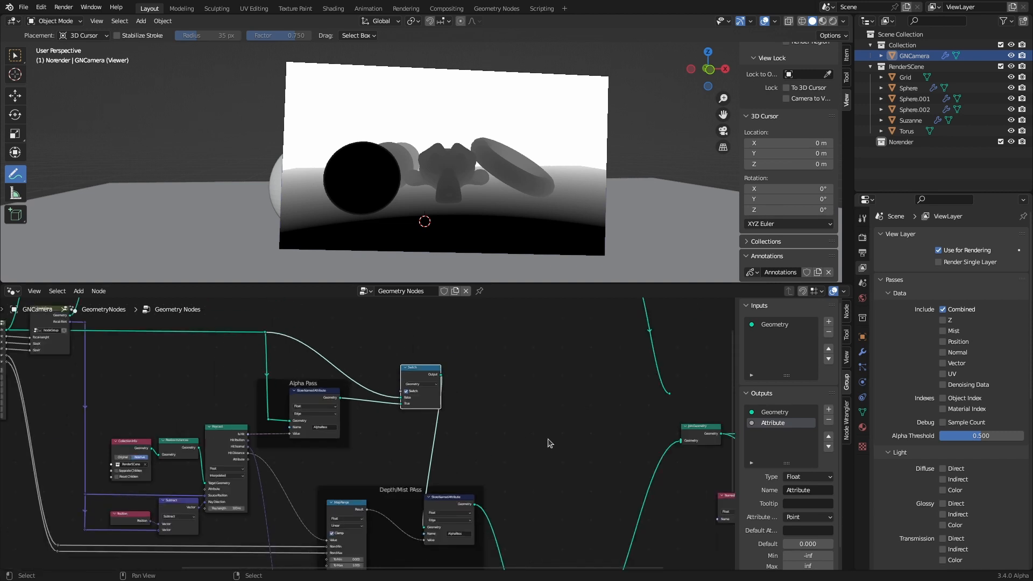
pyautogui.moveTo(546, 444); pyautogui.dragTo(256, 416, button='middle')
pyautogui.scroll(2, 473, 473)
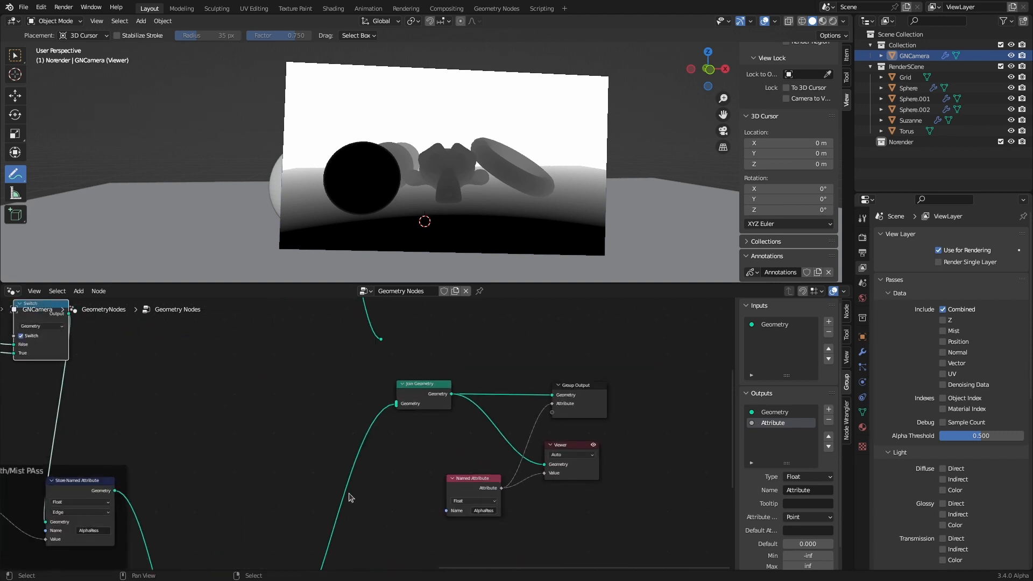
pyautogui.moveTo(349, 497); pyautogui.dragTo(450, 457, button='middle')
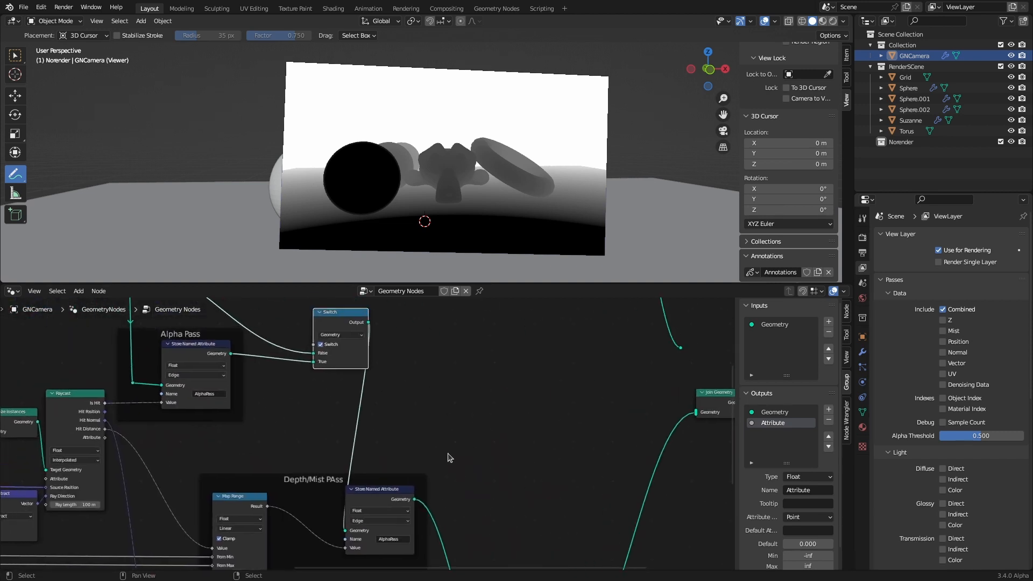
pyautogui.click(394, 540)
pyautogui.write('DepthPAss')
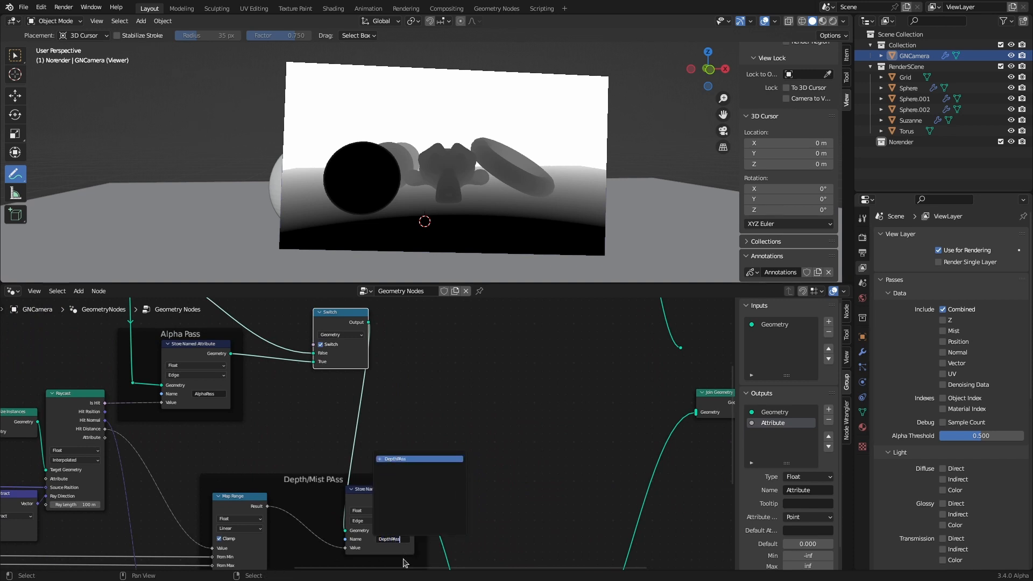
pyautogui.press('Return')
# Test the alpha preview by toggling the Switch option on the Alpha Pass Switch node, ending with it disabled
pyautogui.moveTo(457, 525); pyautogui.dragTo(355, 335, button='middle')
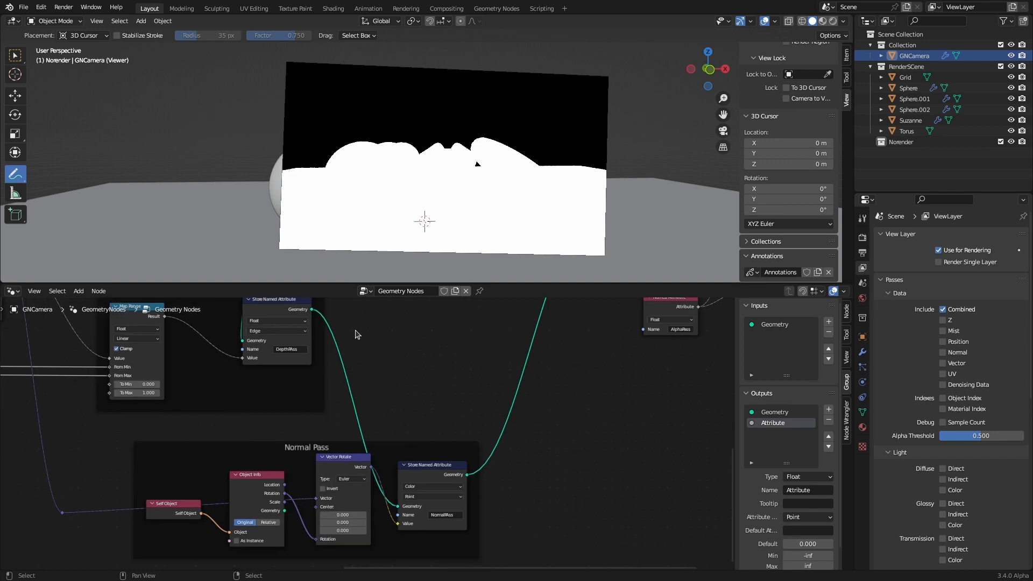
pyautogui.moveTo(402, 375); pyautogui.dragTo(468, 523, button='middle')
pyautogui.moveTo(427, 424); pyautogui.dragTo(455, 462, button='middle')
pyautogui.scroll(1, 249, 450)
pyautogui.moveTo(255, 408); pyautogui.dragTo(337, 450, button='middle')
pyautogui.scroll(2, 250, 450)
pyautogui.moveTo(522, 458); pyautogui.dragTo(199, 451, button='middle')
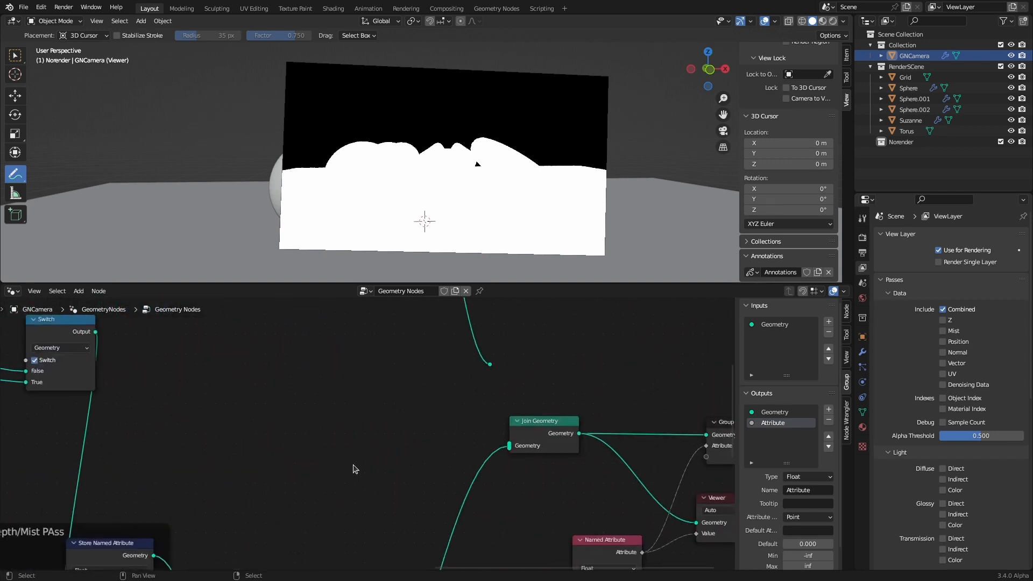
pyautogui.moveTo(327, 453); pyautogui.dragTo(558, 471, button='middle')
pyautogui.moveTo(271, 389); pyautogui.dragTo(311, 408, button='middle')
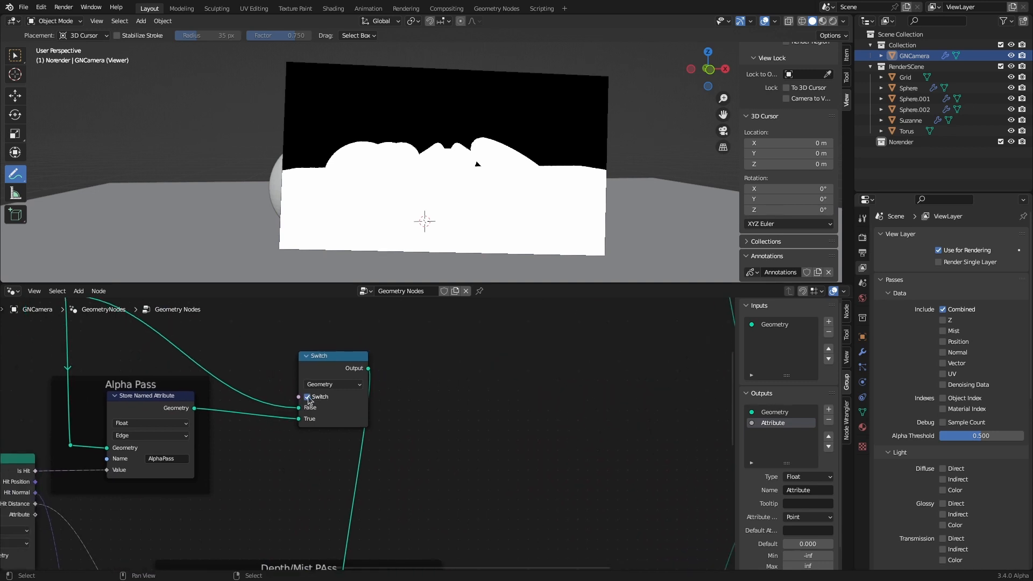
pyautogui.click(308, 397)
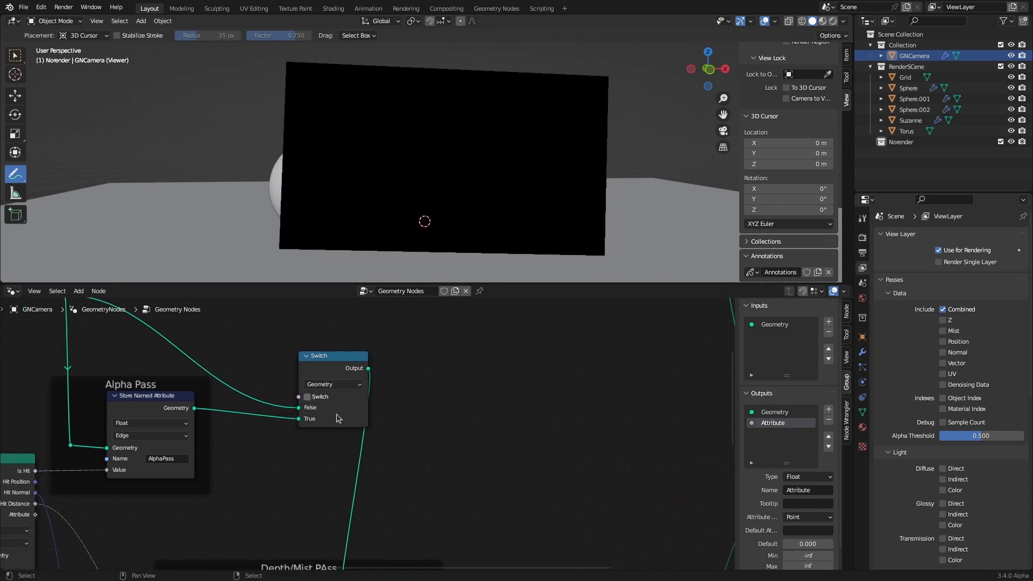
pyautogui.click(321, 397)
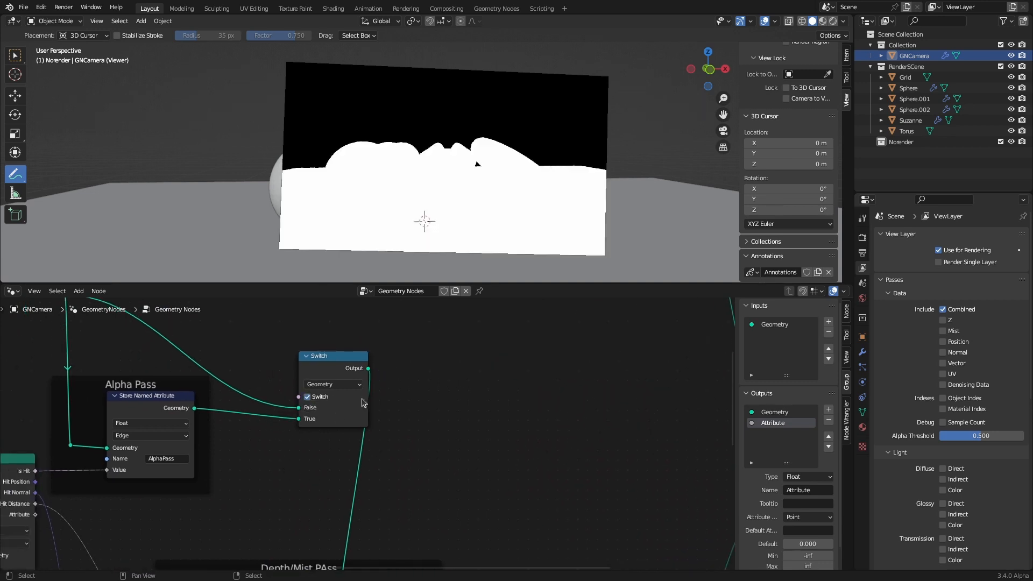
pyautogui.click(309, 398)
# Open the SenSor node group for editing
pyautogui.scroll(-12, 289, 482)
pyautogui.moveTo(307, 469); pyautogui.dragTo(536, 492, button='middle')
pyautogui.scroll(10, 347, 464)
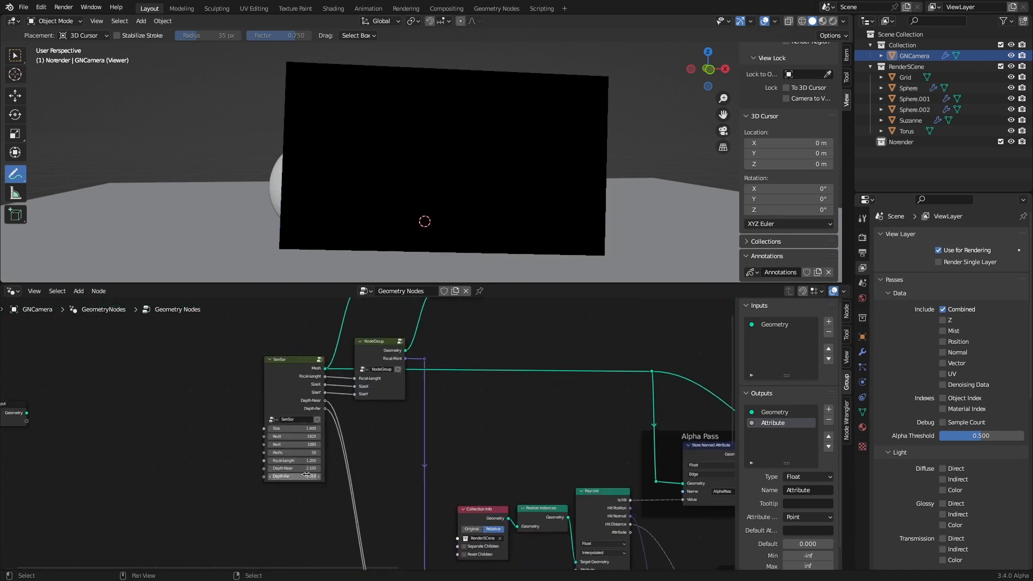
pyautogui.moveTo(285, 372); pyautogui.dragTo(266, 372)
pyautogui.click(301, 360)
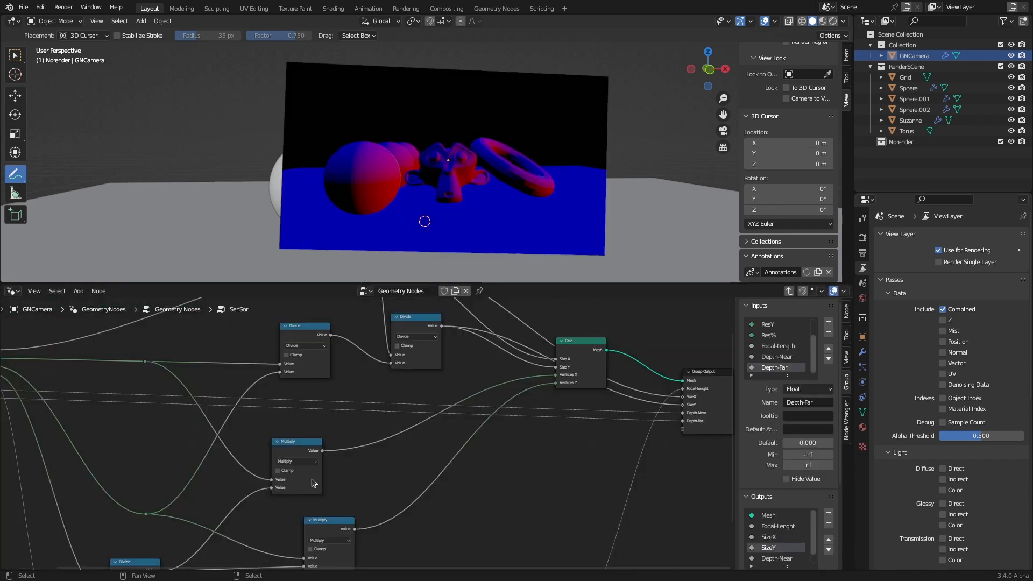
# Add a Boolean input named Alpha Pass after Depth-Far in the SenSor group's inputs
pyautogui.scroll(-6, 312, 483)
pyautogui.moveTo(418, 466); pyautogui.dragTo(327, 436, button='middle')
pyautogui.moveTo(787, 376); pyautogui.dragTo(787, 441)
pyautogui.click(828, 322)
pyautogui.click(816, 454)
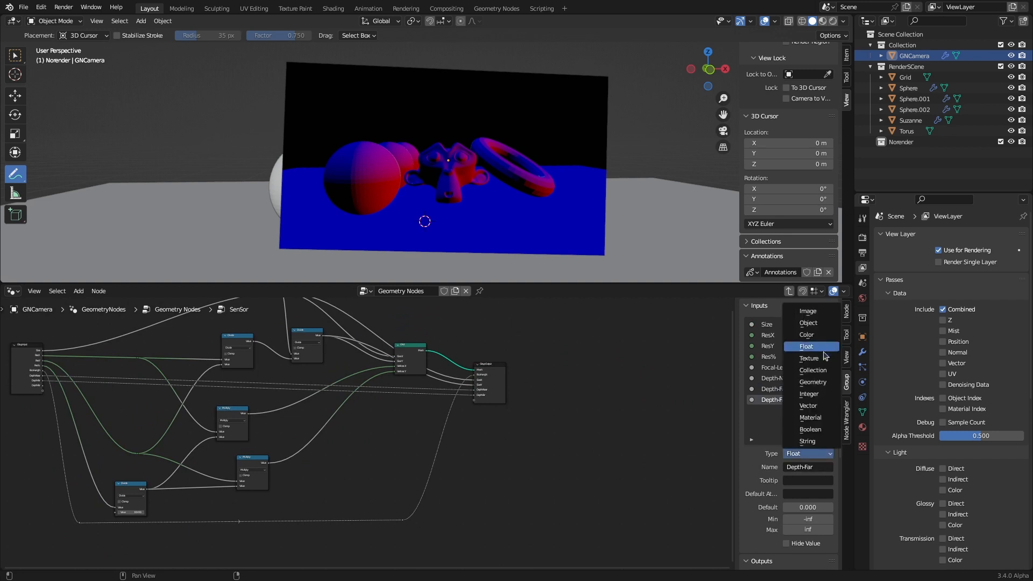
pyautogui.click(810, 429)
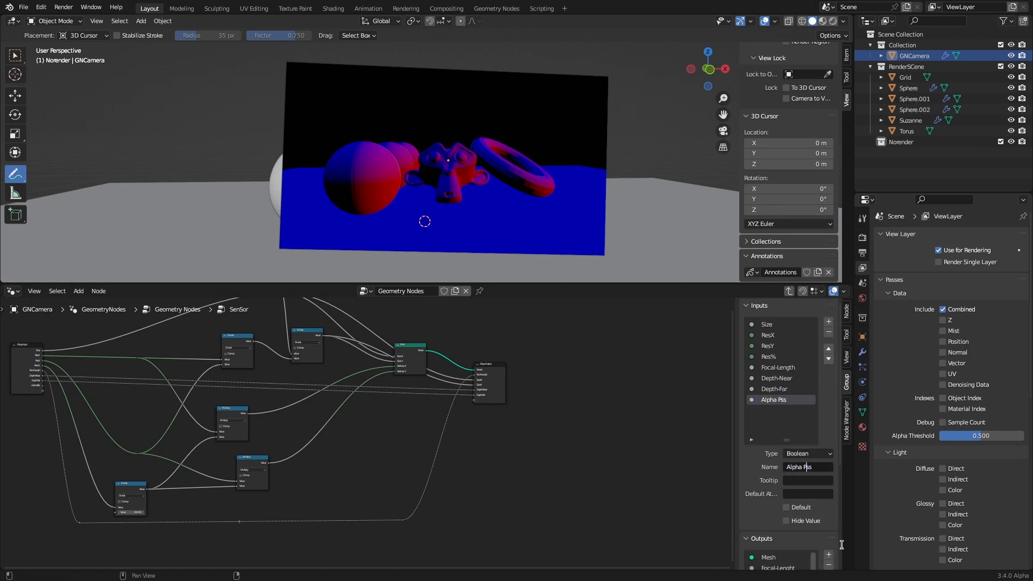
pyautogui.write('a')
pyautogui.press('Return')
# Add two more Boolean group inputs named Depth Pass and Normal Pass
pyautogui.click(829, 322)
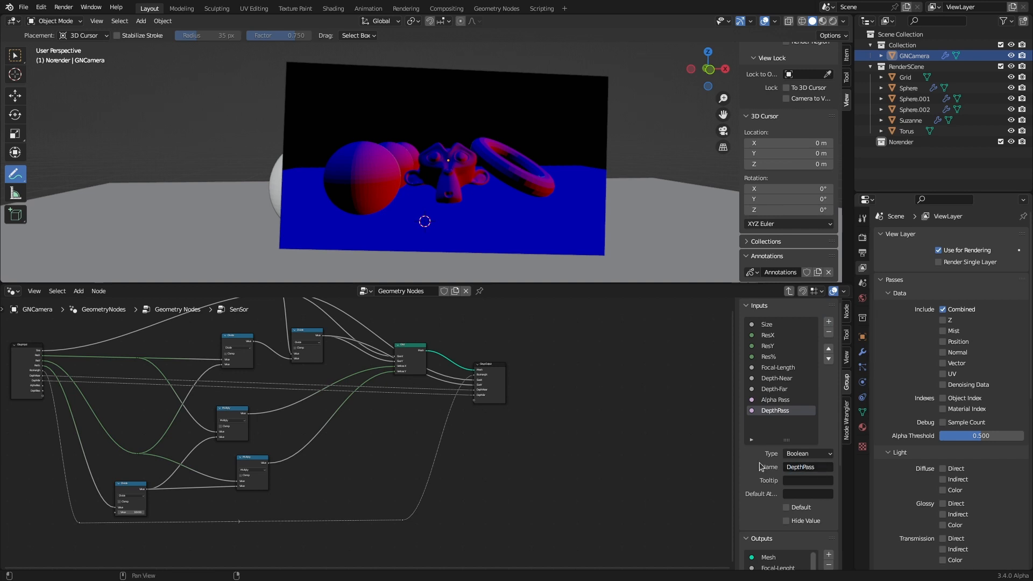
pyautogui.moveTo(787, 469); pyautogui.dragTo(806, 521)
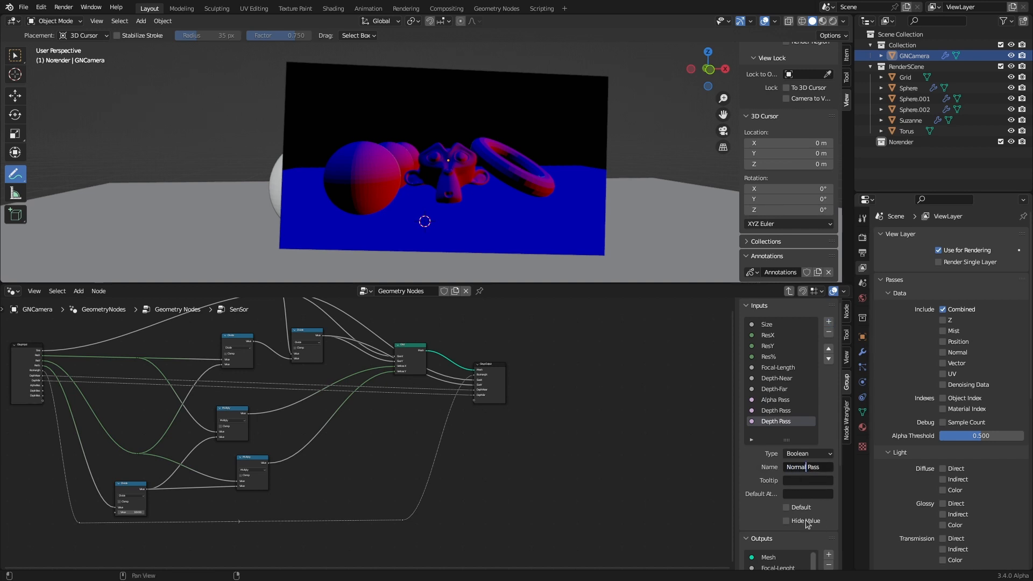
pyautogui.write('Normal')
pyautogui.press('Return')
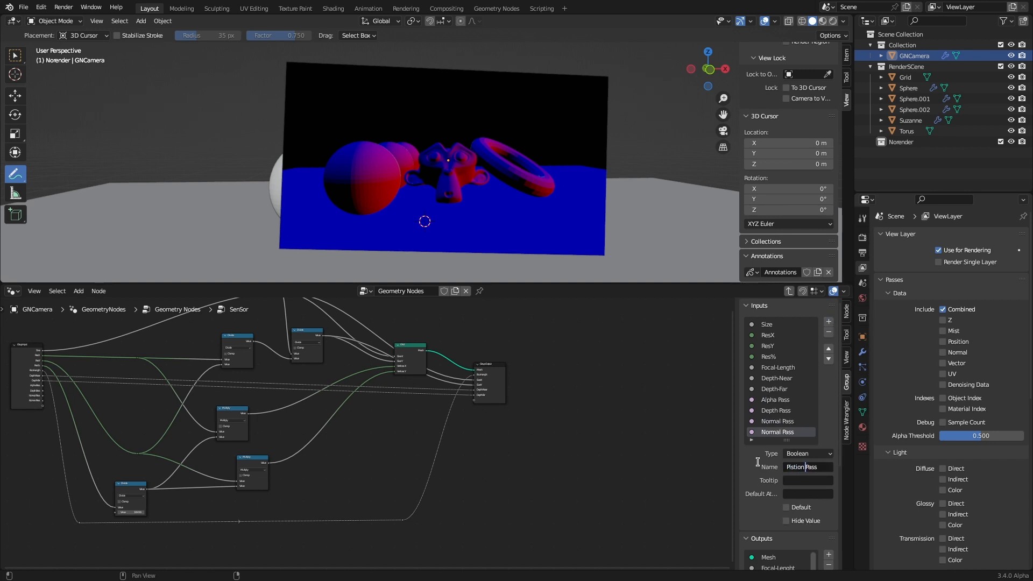
# Add two further Boolean group inputs named Postion Pass and UV Pass
pyautogui.scroll(-3, 758, 466)
pyautogui.scroll(2, 758, 466)
pyautogui.click(829, 301)
pyautogui.doubleClick(792, 446)
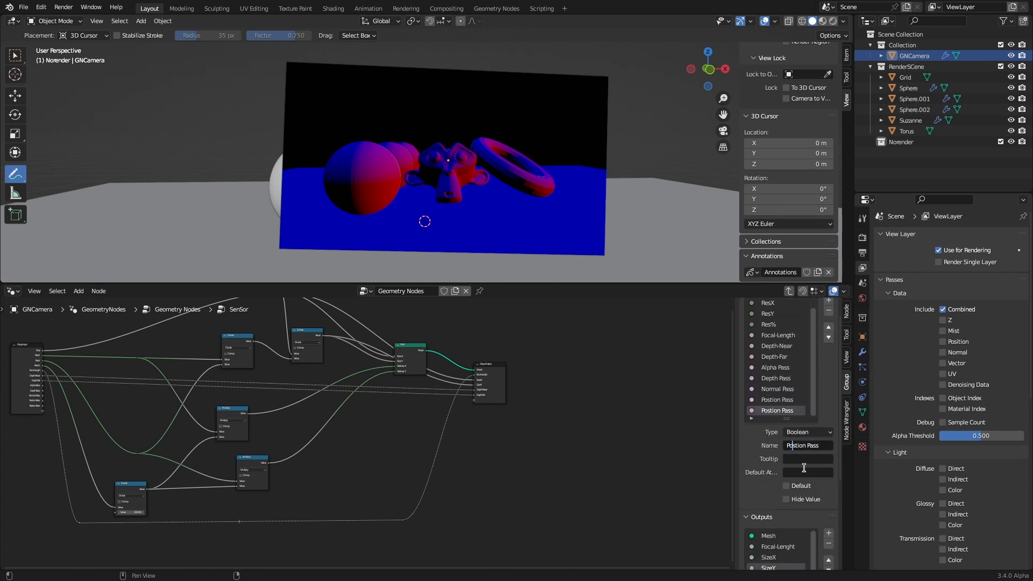
# Connect the Group Input's new pass sockets through to new sockets on the Group Output
pyautogui.scroll(2, 219, 422)
pyautogui.click(83, 394)
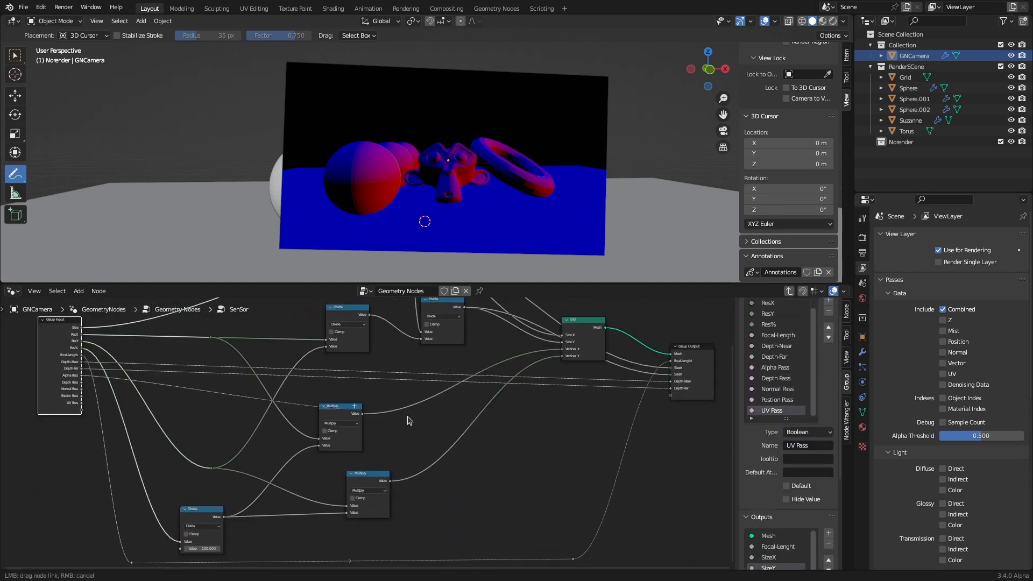
pyautogui.moveTo(82, 390)
pyautogui.mouseDown()
pyautogui.moveTo(671, 409)
pyautogui.moveTo(670, 423)
pyautogui.mouseUp()
# Add reroutes at both ends of the links to Group Output, move them below the math nodes, and exit the SenSor group
pyautogui.keyDown('shift'); pyautogui.moveTo(189, 356); pyautogui.dragTo(195, 420, button='right'); pyautogui.keyUp('shift')
pyautogui.scroll(-2, 195, 419)
pyautogui.press('g')
pyautogui.click(151, 546)
pyautogui.keyDown('shift'); pyautogui.moveTo(512, 358); pyautogui.dragTo(515, 418, button='right'); pyautogui.keyUp('shift')
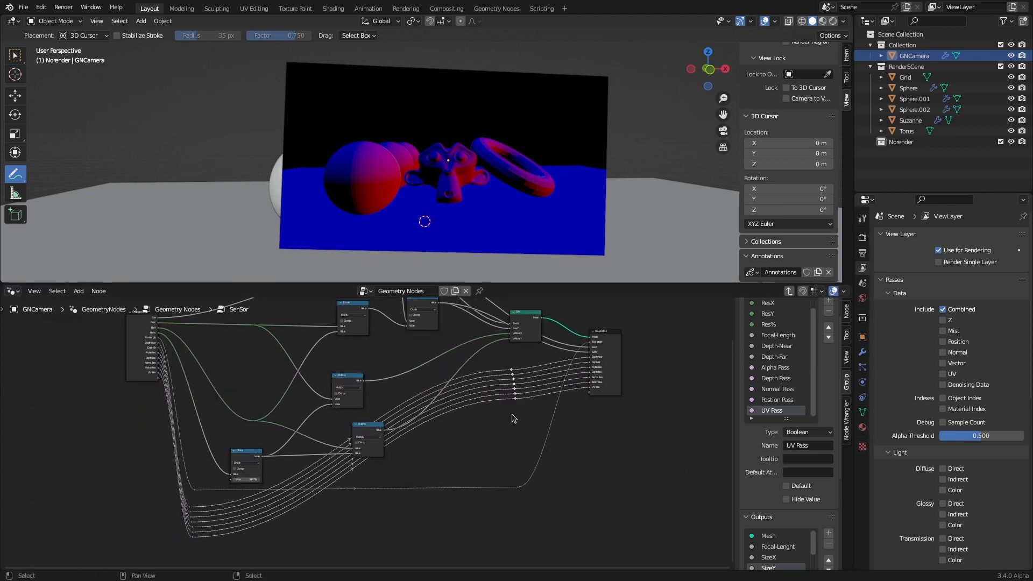
pyautogui.press('g')
pyautogui.click(519, 548)
pyautogui.click(789, 291)
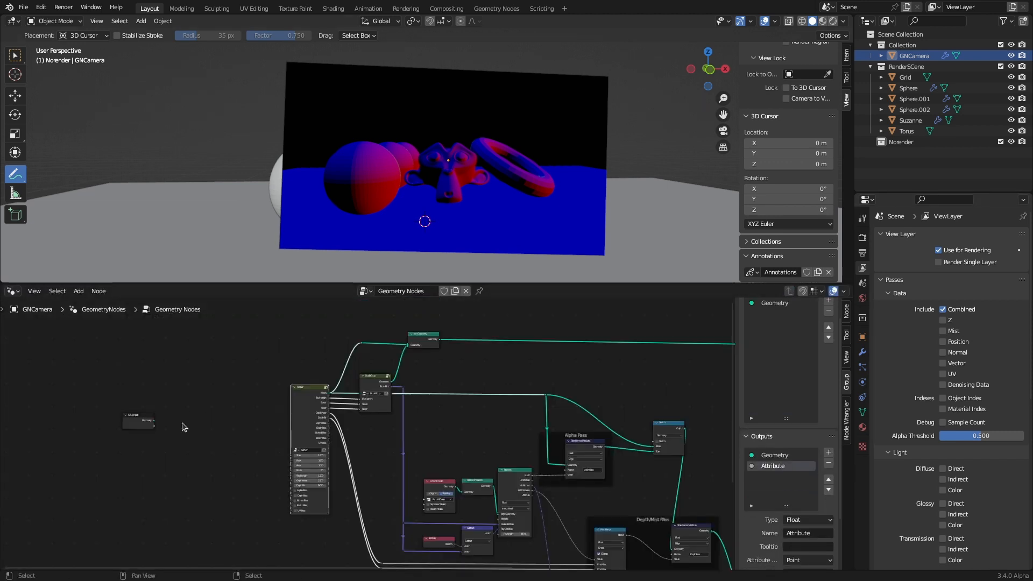
# Connect the SenSor node's Alpha Pass output to the Switch input of the Alpha Pass Switch node
pyautogui.scroll(8, 185, 427)
pyautogui.moveTo(381, 425); pyautogui.dragTo(361, 346, button='middle')
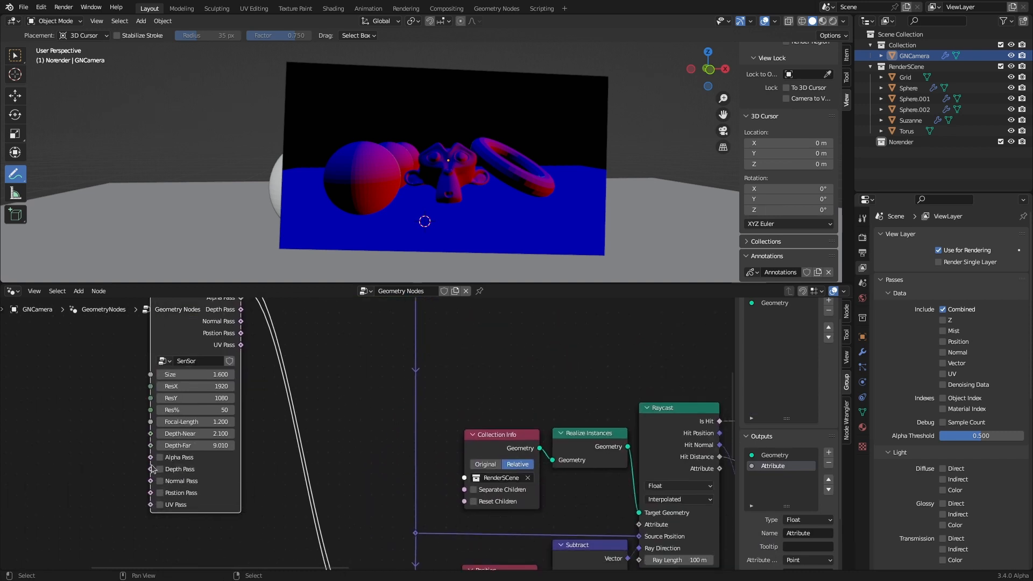
pyautogui.scroll(-2, 300, 404)
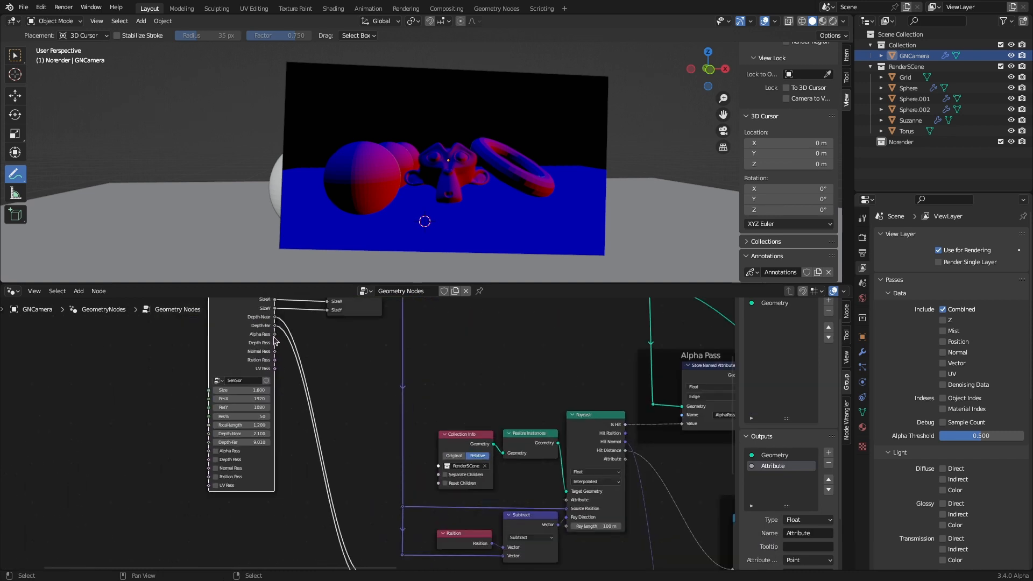
pyautogui.scroll(-2, 335, 403)
pyautogui.moveTo(335, 403); pyautogui.dragTo(195, 412, button='middle')
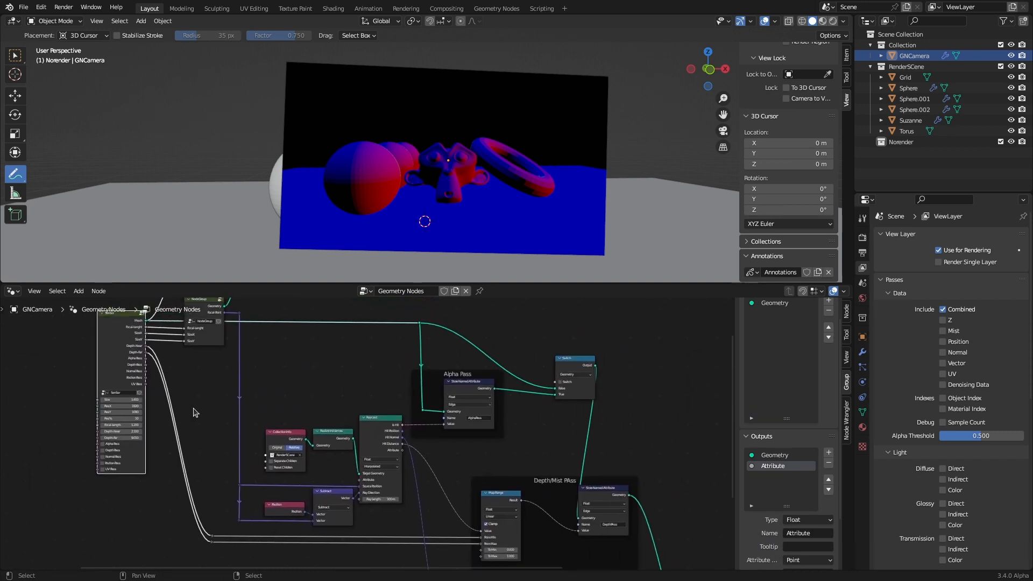
pyautogui.moveTo(145, 358); pyautogui.dragTo(559, 384)
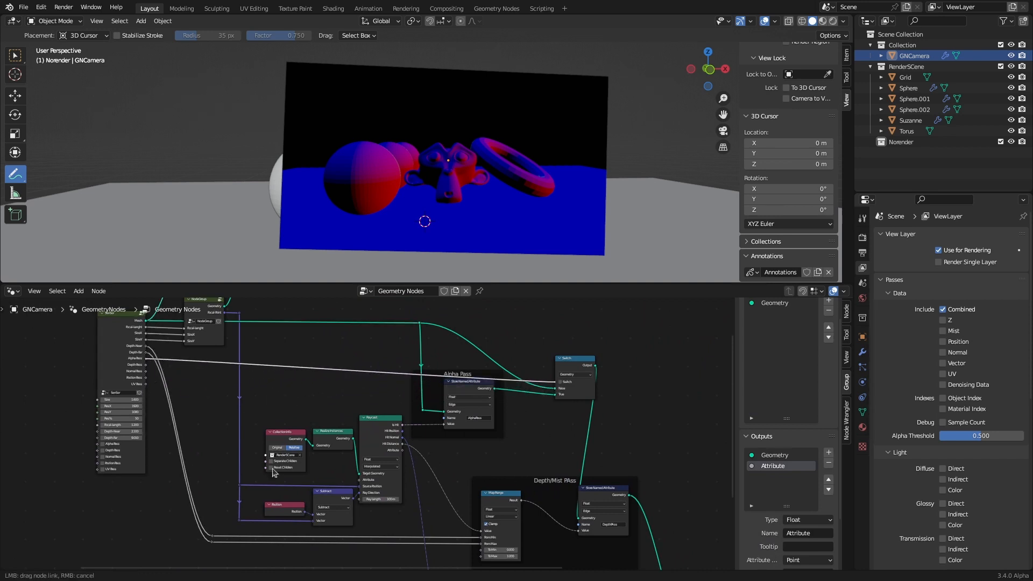
pyautogui.moveTo(274, 472); pyautogui.dragTo(244, 468)
# Add a reroute to the Alpha Pass link and place it above the Alpha Pass Switch node
pyautogui.scroll(-3, 450, 457)
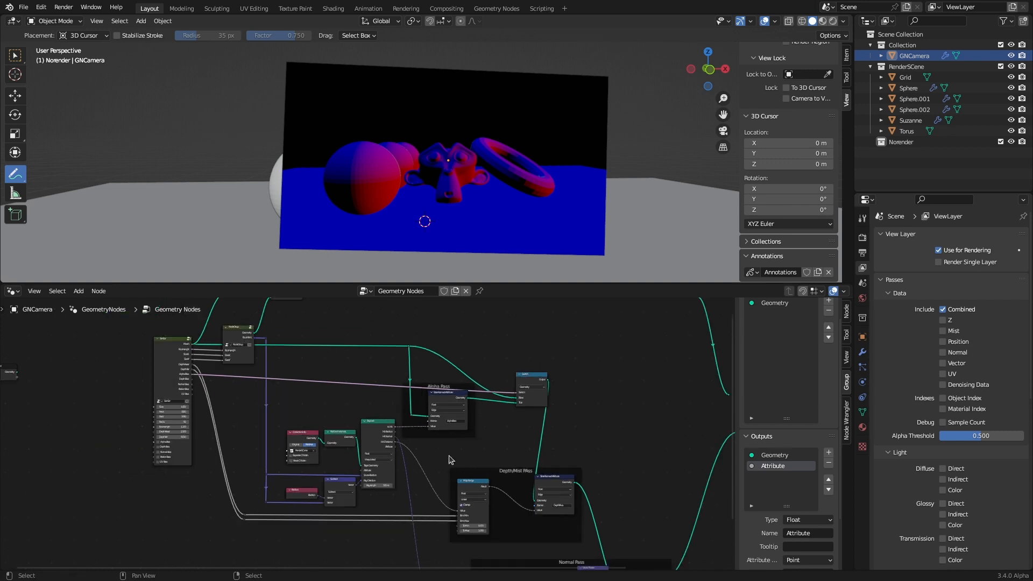
pyautogui.moveTo(450, 457); pyautogui.dragTo(405, 490, button='middle')
pyautogui.scroll(-3, 405, 491)
pyautogui.moveTo(274, 413); pyautogui.dragTo(219, 356)
pyautogui.scroll(4, 307, 393)
pyautogui.keyDown('shift'); pyautogui.moveTo(322, 383); pyautogui.dragTo(321, 401, button='right'); pyautogui.keyUp('shift')
pyautogui.moveTo(321, 399); pyautogui.dragTo(457, 357)
# Route the geometry links around the Alpha Pass frame with additional reroutes and reposition the Switch node beside it
pyautogui.click(360, 382)
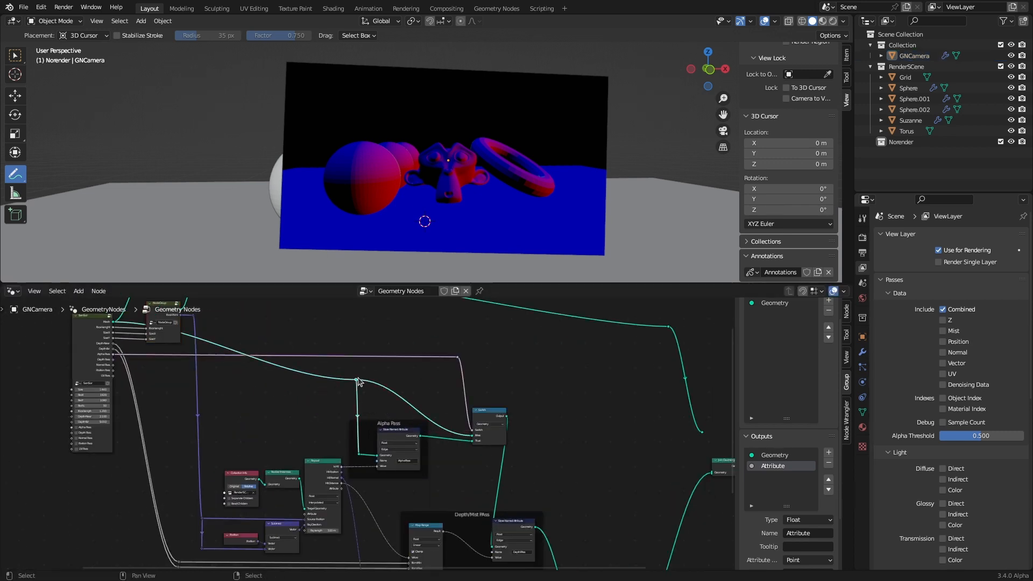
pyautogui.moveTo(358, 381); pyautogui.dragTo(360, 402)
pyautogui.keyDown('shift'); pyautogui.moveTo(303, 384); pyautogui.dragTo(302, 401, button='right'); pyautogui.keyUp('shift')
pyautogui.moveTo(302, 398); pyautogui.dragTo(356, 327)
pyautogui.keyDown('shift'); pyautogui.moveTo(399, 401); pyautogui.dragTo(396, 419, button='right'); pyautogui.keyUp('shift')
pyautogui.moveTo(397, 409); pyautogui.dragTo(431, 399)
pyautogui.moveTo(457, 358); pyautogui.dragTo(444, 359)
pyautogui.moveTo(488, 416); pyautogui.dragTo(466, 414)
pyautogui.click(518, 433)
# Add a Switch node on the Depth/Mist PAss Store Named Attribute's geometry output link and position it inside that frame
pyautogui.moveTo(460, 441); pyautogui.dragTo(334, 342, button='middle')
pyautogui.scroll(3, 377, 381)
pyautogui.moveTo(432, 385); pyautogui.dragTo(467, 456, button='middle')
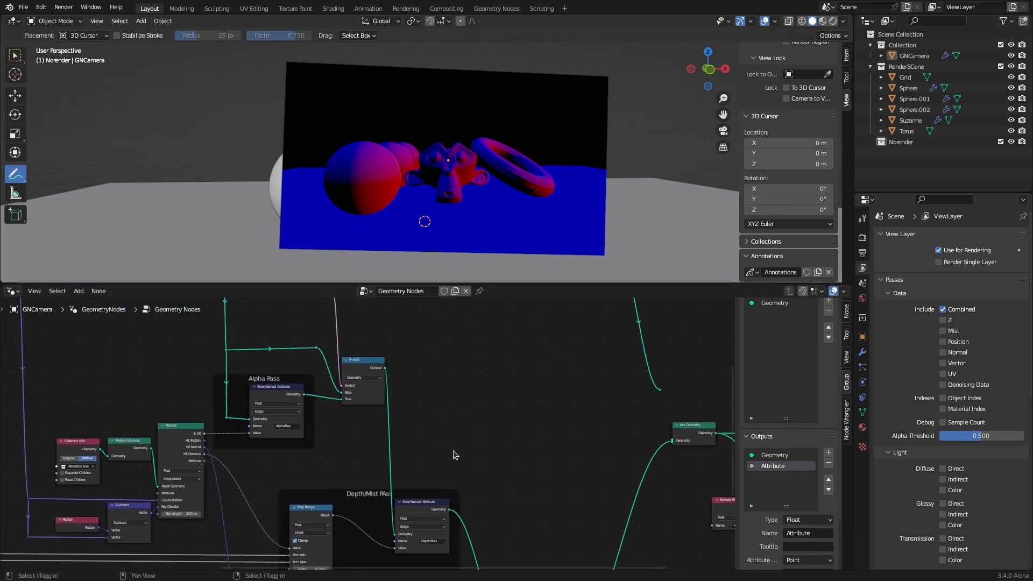
pyautogui.hotkey('shift', 'a')
pyautogui.click(409, 329)
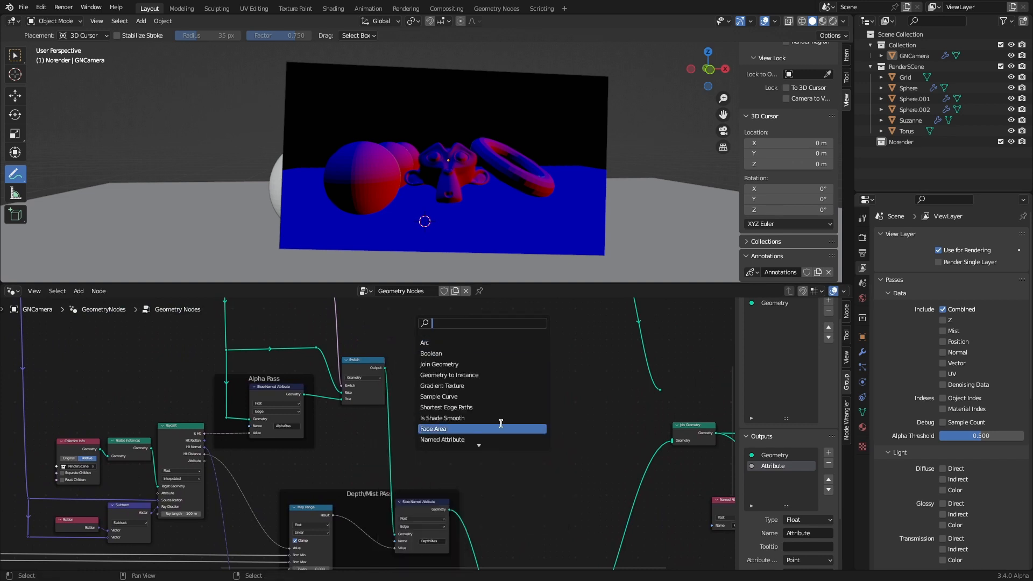
pyautogui.write('switch')
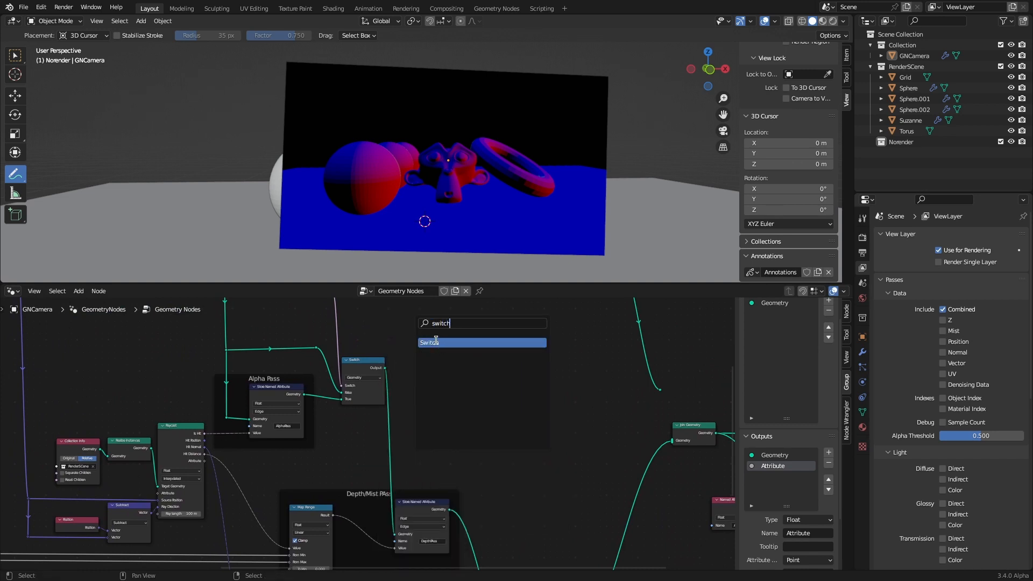
pyautogui.click(436, 343)
pyautogui.click(497, 501)
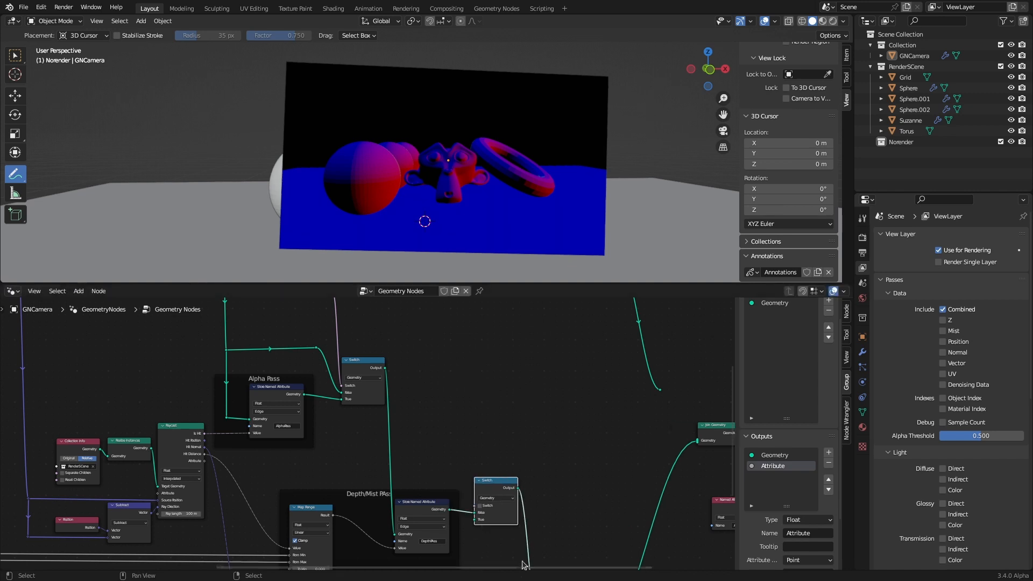
pyautogui.moveTo(493, 487); pyautogui.dragTo(494, 516)
pyautogui.moveTo(479, 471); pyautogui.dragTo(423, 377, button='middle')
pyautogui.scroll(7, 423, 379)
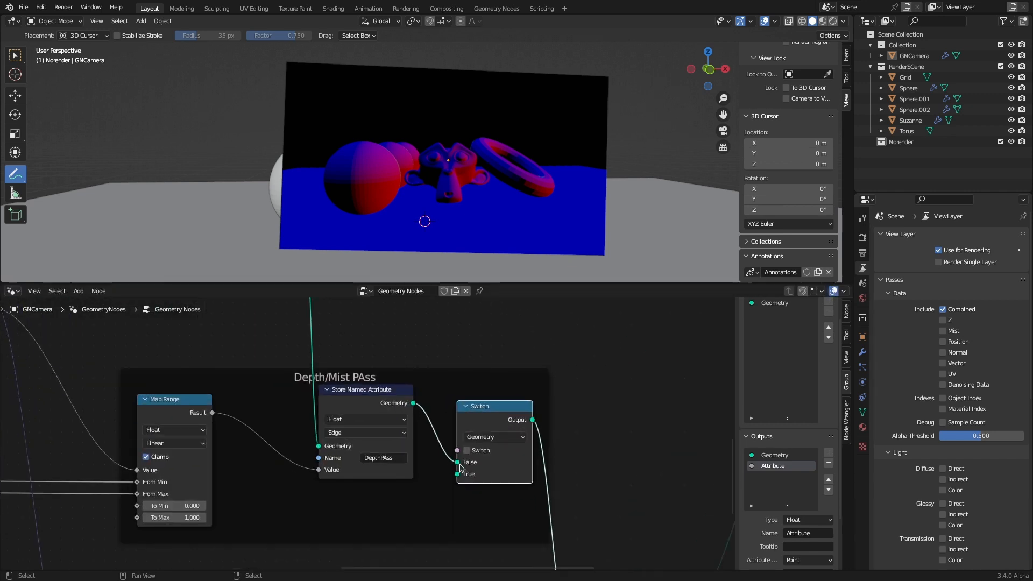
# Move the Depth/Mist PAss Switch's incoming link to True and feed the Alpha Pass Switch output into False through two reroutes
pyautogui.moveTo(458, 462); pyautogui.dragTo(458, 474)
pyautogui.scroll(-3, 434, 362)
pyautogui.moveTo(346, 394); pyautogui.dragTo(311, 399, button='middle')
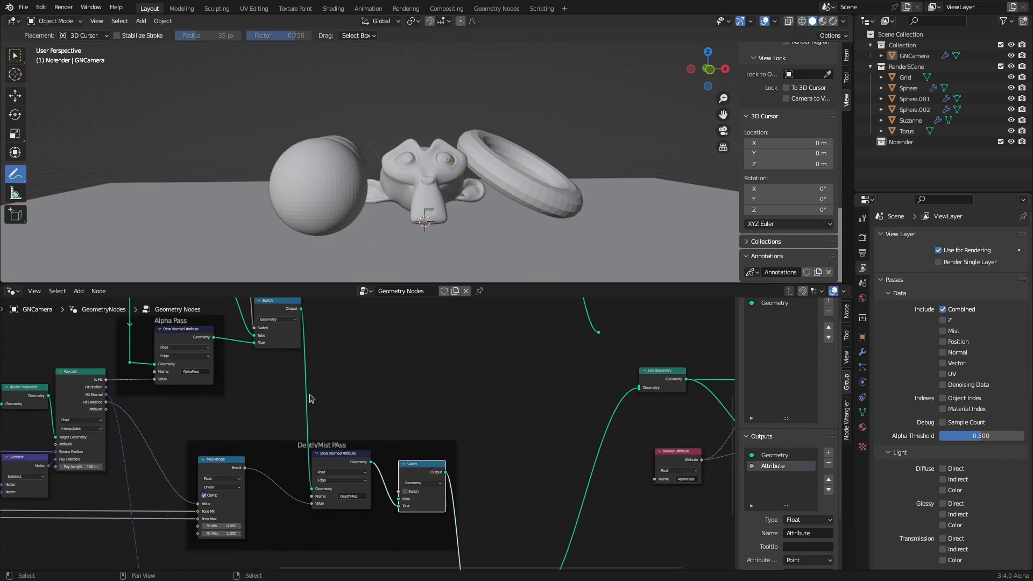
pyautogui.keyDown('shift'); pyautogui.moveTo(313, 404); pyautogui.dragTo(303, 406, button='right'); pyautogui.keyUp('shift')
pyautogui.hotkey('ctrl', 'z')
pyautogui.moveTo(308, 407); pyautogui.dragTo(398, 499)
pyautogui.keyDown('shift'); pyautogui.moveTo(331, 431); pyautogui.dragTo(344, 419, button='right'); pyautogui.keyUp('shift')
pyautogui.moveTo(339, 425); pyautogui.dragTo(379, 411)
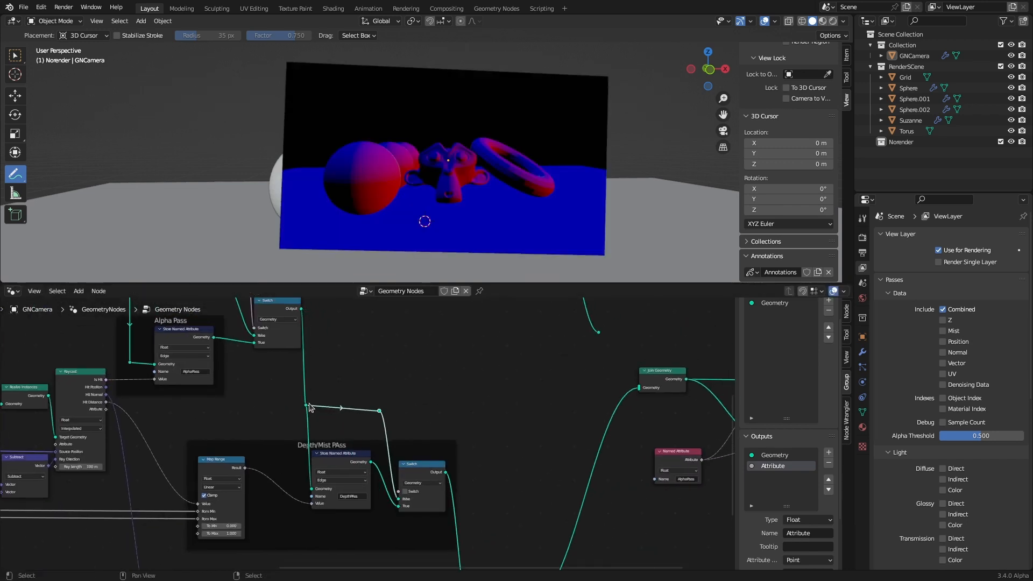
# Move Map Range closer to Store Named Attribute in the Depth/Mist PAss frame, and realign the frame with its bypass reroutes
pyautogui.moveTo(309, 405); pyautogui.dragTo(310, 409)
pyautogui.moveTo(228, 460); pyautogui.dragTo(279, 460)
pyautogui.moveTo(266, 446); pyautogui.dragTo(303, 445)
pyautogui.moveTo(288, 390); pyautogui.dragTo(389, 422)
pyautogui.moveTo(381, 412); pyautogui.dragTo(410, 414)
# Connect the SenSor node's Depth Pass output to the Depth/Mist PAss Switch input and place a reroute above that node
pyautogui.scroll(-5, 411, 415)
pyautogui.moveTo(269, 355); pyautogui.dragTo(342, 456, button='middle')
pyautogui.moveTo(67, 393); pyautogui.dragTo(505, 493)
pyautogui.keyDown('shift'); pyautogui.moveTo(457, 463); pyautogui.dragTo(451, 487, button='right'); pyautogui.keyUp('shift')
pyautogui.moveTo(455, 475); pyautogui.dragTo(460, 332)
pyautogui.moveTo(479, 372); pyautogui.dragTo(455, 427, button='middle')
pyautogui.moveTo(435, 386); pyautogui.dragTo(460, 377)
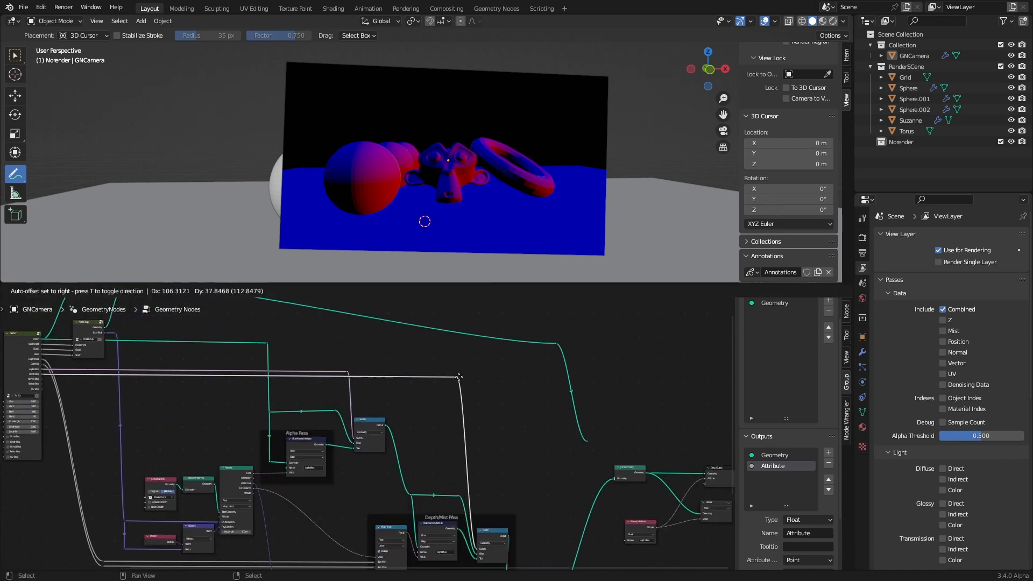
# Duplicate the Switch node, detach the copy from its frame and place it after Store Named Attribute in the Normal Pass frame
pyautogui.scroll(-5, 505, 388)
pyautogui.scroll(8, 506, 421)
pyautogui.moveTo(493, 527); pyautogui.dragTo(341, 350, button='middle')
pyautogui.click(341, 351)
pyautogui.hotkey('shift', 'd')
pyautogui.click(460, 438)
pyautogui.hotkey('alt', 'p')
pyautogui.moveTo(459, 431); pyautogui.dragTo(442, 458)
pyautogui.moveTo(231, 443); pyautogui.dragTo(274, 444)
pyautogui.rightClick(478, 484)
# Link the incoming geometry reroute to the Normal Pass Switch's False input and route it above the frame with another reroute
pyautogui.moveTo(386, 416); pyautogui.dragTo(462, 486)
pyautogui.keyDown('shift'); pyautogui.moveTo(429, 427); pyautogui.dragTo(414, 434, button='right'); pyautogui.keyUp('shift')
pyautogui.moveTo(415, 434); pyautogui.dragTo(451, 418)
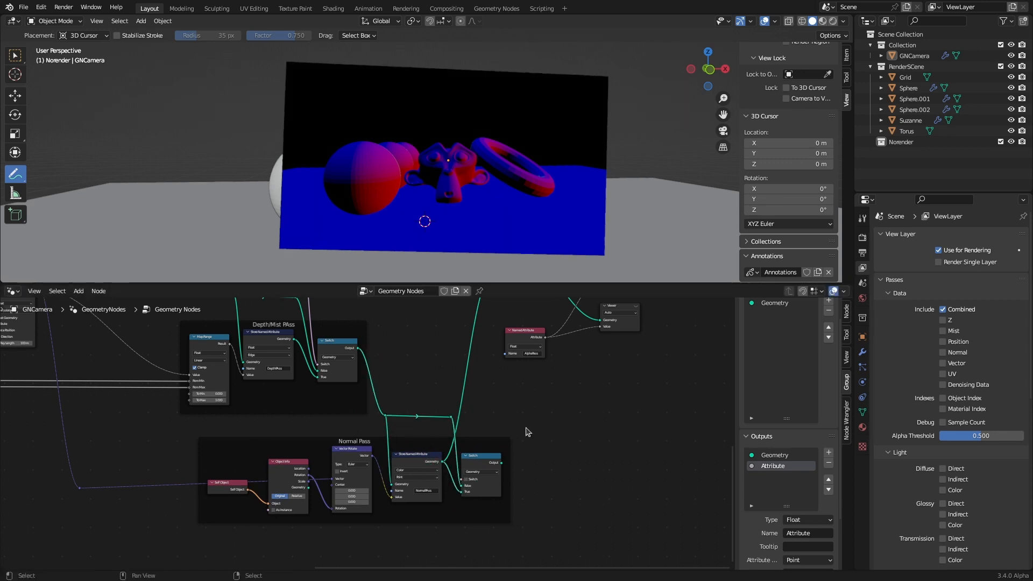
# Connect the Normal Pass Switch output to the Join Geometry node
pyautogui.moveTo(529, 432); pyautogui.dragTo(445, 503, button='middle')
pyautogui.moveTo(418, 534); pyautogui.dragTo(410, 346)
pyautogui.moveTo(410, 346); pyautogui.dragTo(397, 446)
# Connect the SenSor node's Normal Pass output to the Switch input of the Normal Pass Switch node
pyautogui.moveTo(397, 447); pyautogui.dragTo(396, 406, button='middle')
pyautogui.moveTo(496, 422); pyautogui.dragTo(702, 530, button='middle')
pyautogui.scroll(-2, 703, 530)
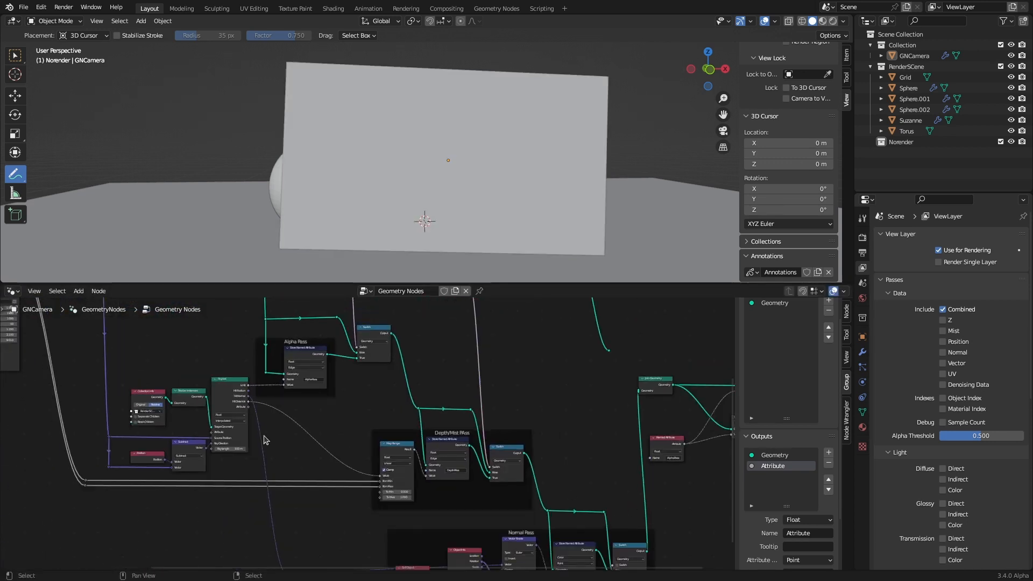
pyautogui.scroll(-4, 264, 441)
pyautogui.moveTo(107, 414); pyautogui.dragTo(167, 469, button='middle')
pyautogui.scroll(7, 172, 464)
pyautogui.moveTo(172, 361); pyautogui.dragTo(191, 461, button='middle')
pyautogui.scroll(3, 191, 461)
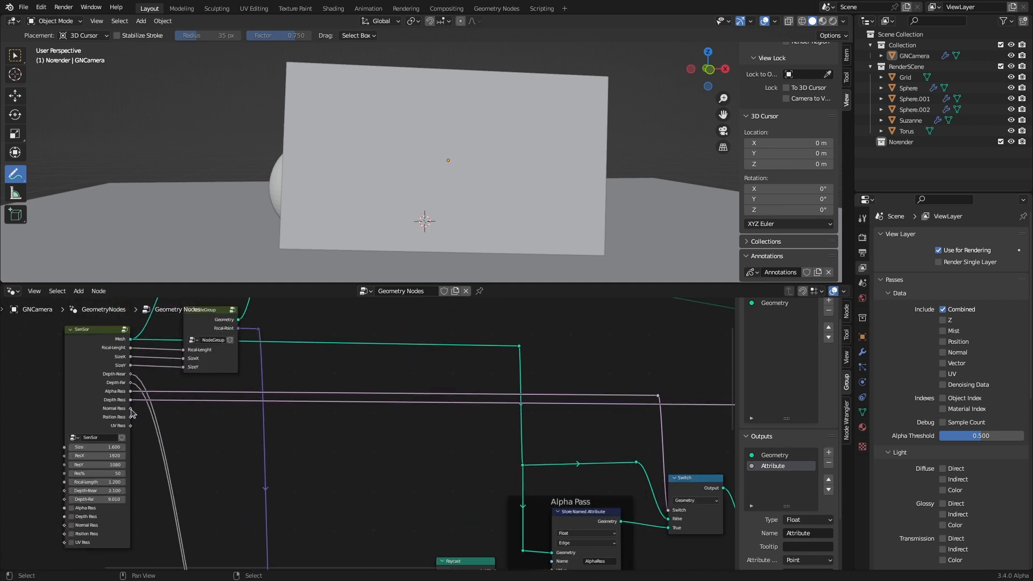
pyautogui.moveTo(131, 410); pyautogui.dragTo(601, 512)
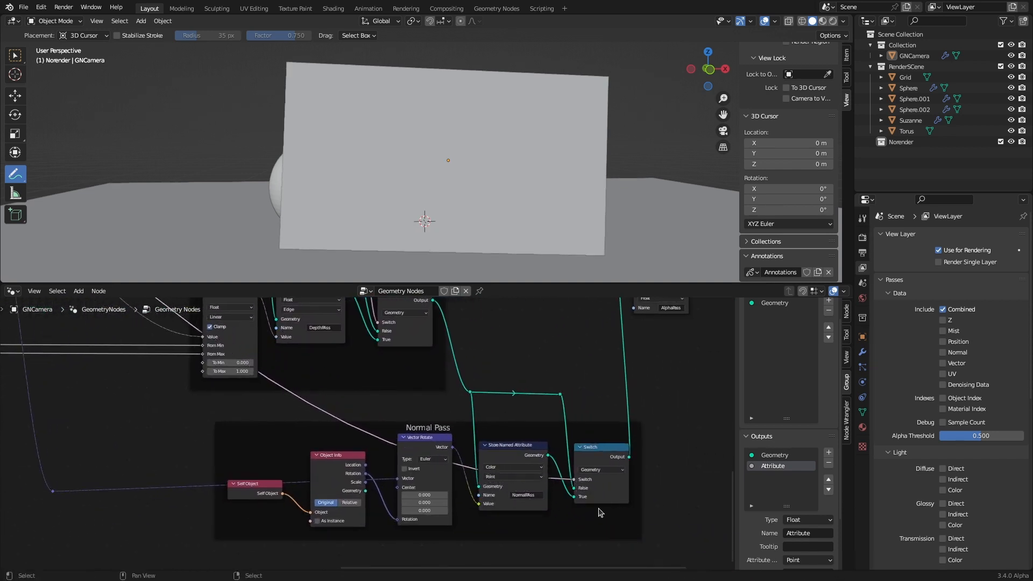
# Add a reroute to the Normal Pass toggle link and place it in line with the other pass reroutes
pyautogui.keyDown('shift'); pyautogui.moveTo(311, 414); pyautogui.dragTo(309, 415, button='right'); pyautogui.keyUp('shift')
pyautogui.scroll(-7, 371, 435)
pyautogui.moveTo(451, 382); pyautogui.dragTo(457, 494, button='middle')
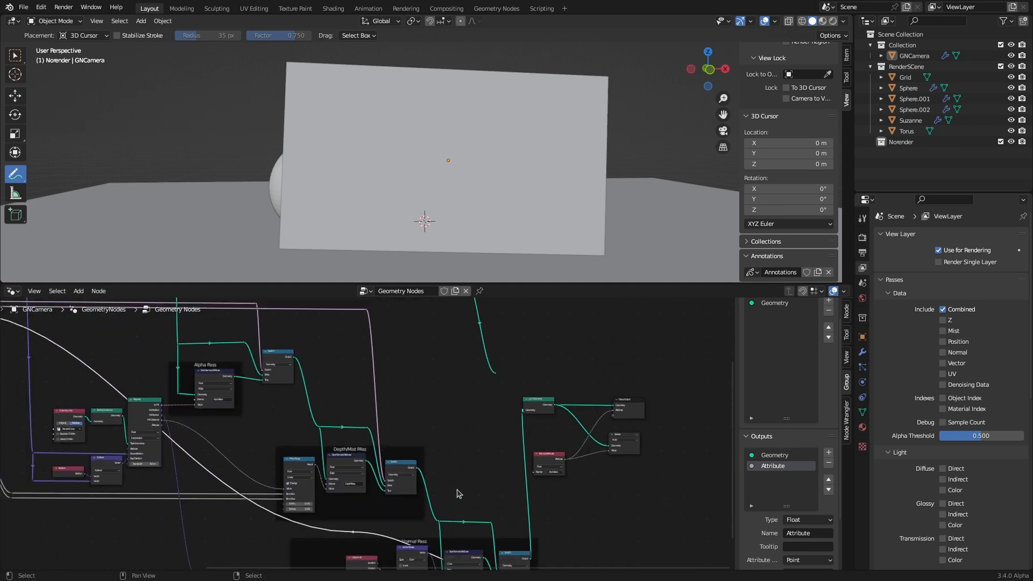
pyautogui.moveTo(352, 535); pyautogui.dragTo(449, 332)
pyautogui.scroll(-4, 607, 381)
pyautogui.moveTo(607, 382); pyautogui.dragTo(482, 379, button='middle')
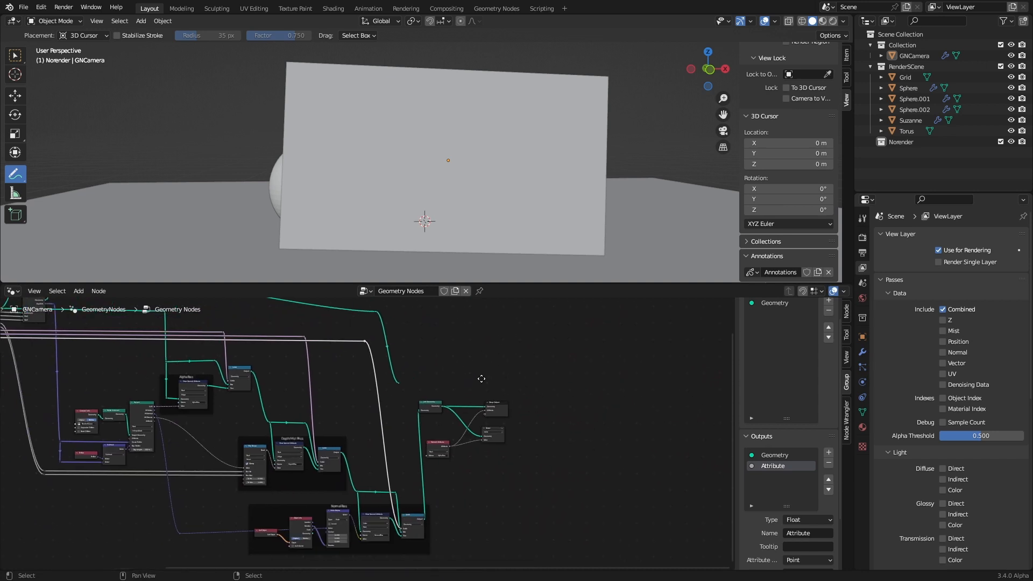
# Move the Join Geometry, Named Attribute and output nodes, with the upper geometry reroute, farther away from the pass frames
pyautogui.click(375, 312)
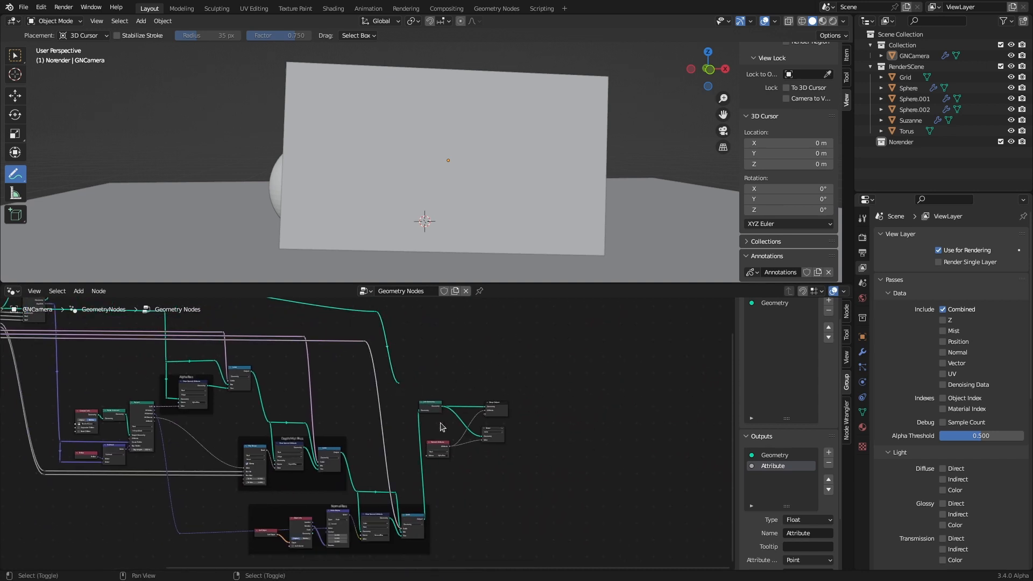
pyautogui.keyDown('shift'); pyautogui.moveTo(440, 424); pyautogui.dragTo(482, 455); pyautogui.keyUp('shift')
pyautogui.keyDown('shift'); pyautogui.click(375, 310); pyautogui.keyUp('shift')
pyautogui.moveTo(374, 310); pyautogui.dragTo(499, 306)
pyautogui.click(431, 443)
# Reposition the reroute on the Hit Normal link level with the Normal Pass frame's nodes
pyautogui.moveTo(224, 541); pyautogui.dragTo(130, 503, button='middle')
pyautogui.scroll(4, 131, 503)
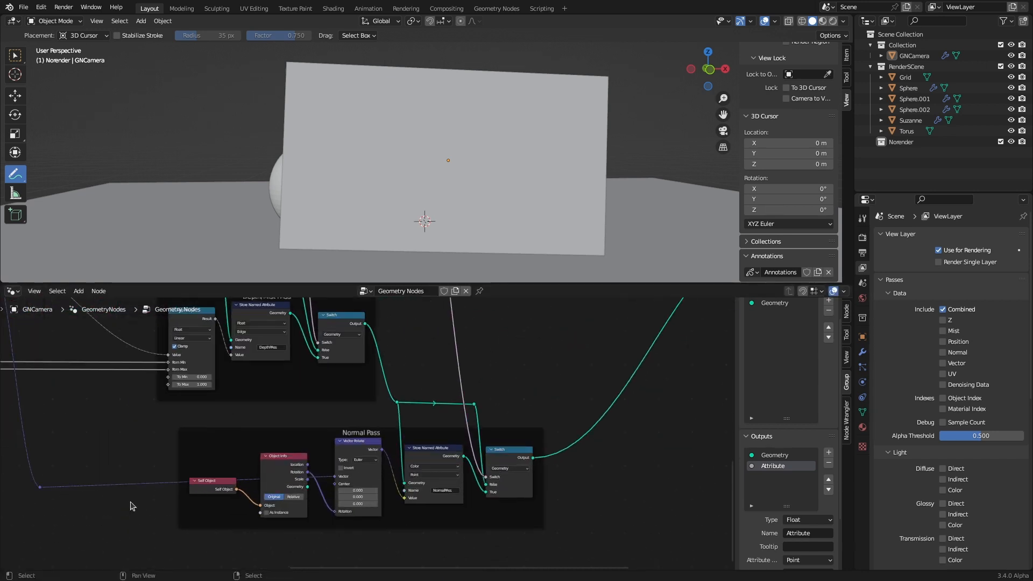
pyautogui.moveTo(38, 489); pyautogui.dragTo(43, 469)
pyautogui.scroll(-1, 414, 462)
pyautogui.moveTo(484, 415); pyautogui.dragTo(246, 536, button='middle')
pyautogui.click(553, 453)
pyautogui.click(387, 439)
# Enable the Alpha Pass, Depth Pass and Normal Pass checkboxes on the SenSor node, and toggle Normal Pass off and on to test it
pyautogui.scroll(-11, 290, 436)
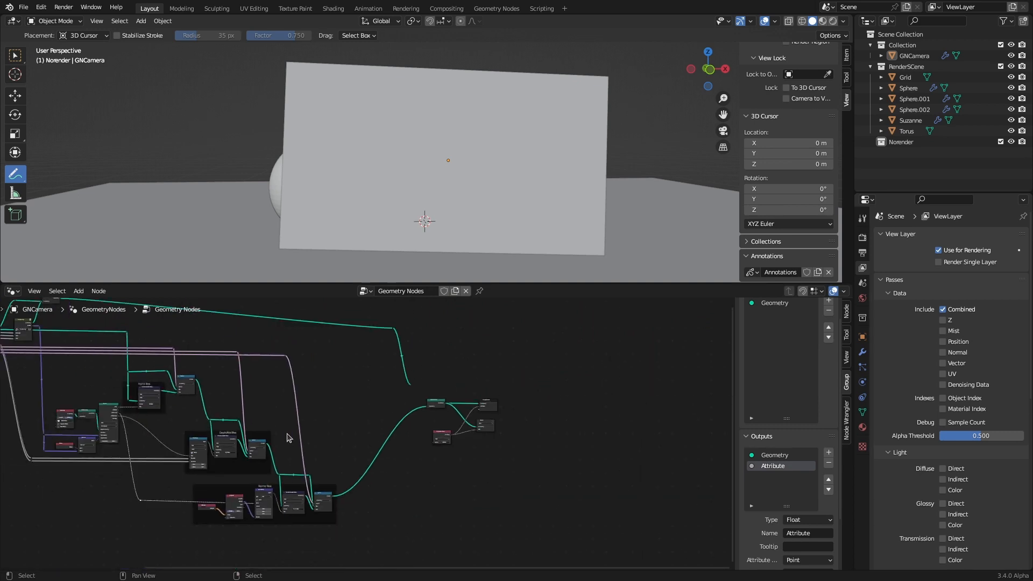
pyautogui.moveTo(288, 435); pyautogui.dragTo(583, 460, button='middle')
pyautogui.scroll(9, 253, 423)
pyautogui.moveTo(189, 439); pyautogui.dragTo(269, 456, button='middle')
pyautogui.scroll(6, 267, 456)
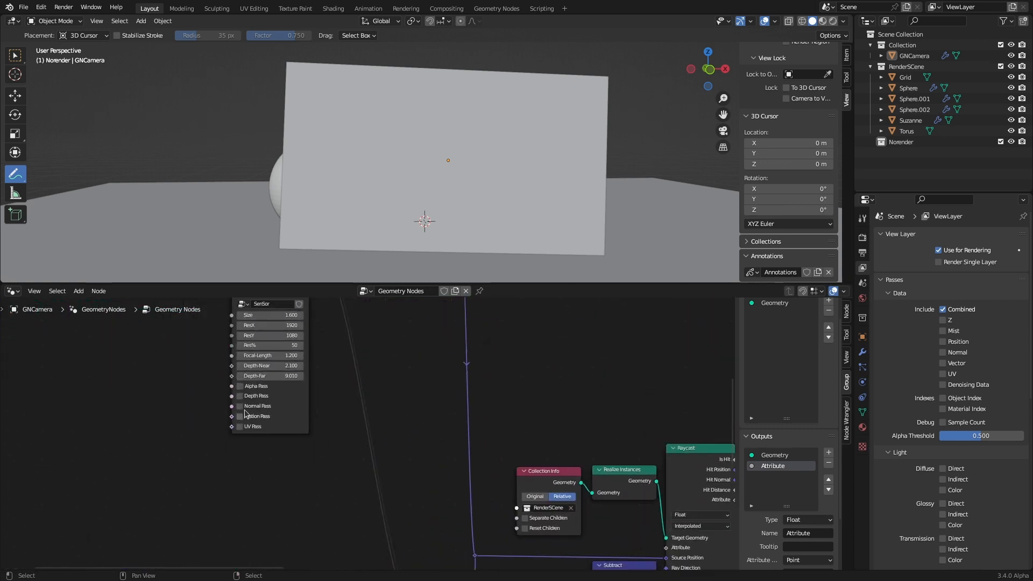
pyautogui.moveTo(240, 402); pyautogui.dragTo(240, 410)
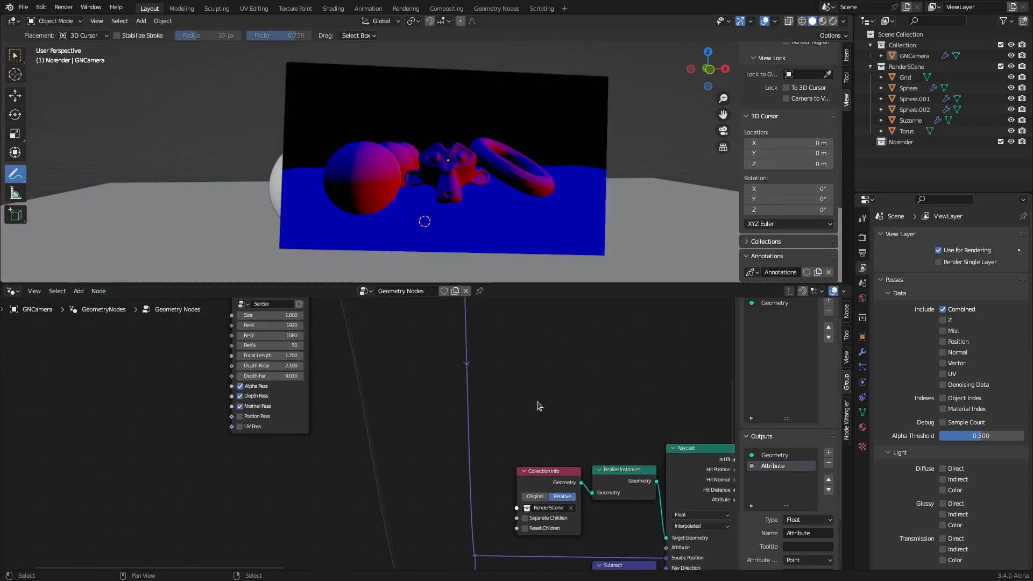
pyautogui.scroll(-1, 540, 402)
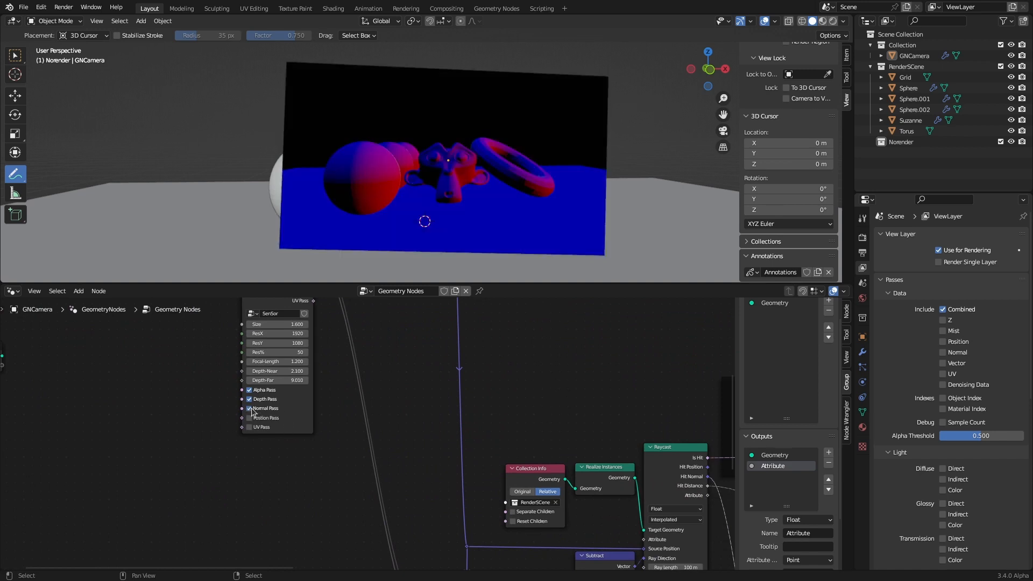
pyautogui.click(250, 408)
pyautogui.click(251, 410)
# Tidy the reroute positions along the pass switch links
pyautogui.scroll(-6, 516, 419)
pyautogui.moveTo(530, 422); pyautogui.dragTo(268, 339, button='middle')
pyautogui.scroll(-7, 446, 434)
pyautogui.moveTo(492, 425); pyautogui.dragTo(485, 470, button='middle')
pyautogui.moveTo(523, 336); pyautogui.dragTo(490, 400, button='middle')
pyautogui.moveTo(489, 397); pyautogui.dragTo(492, 367)
pyautogui.moveTo(512, 462); pyautogui.dragTo(527, 475)
pyautogui.moveTo(492, 367); pyautogui.dragTo(505, 371)
# Place the Alpha Pass Switch node inside the Alpha Pass frame and adjust its bypass reroute
pyautogui.scroll(3, 437, 413)
pyautogui.moveTo(411, 543); pyautogui.dragTo(412, 353, button='middle')
pyautogui.scroll(2, 437, 414)
pyautogui.moveTo(202, 309); pyautogui.dragTo(409, 514, button='middle')
pyautogui.scroll(2, 406, 451)
pyautogui.moveTo(406, 451); pyautogui.dragTo(438, 505, button='middle')
pyautogui.scroll(2, 400, 384)
pyautogui.click(398, 385)
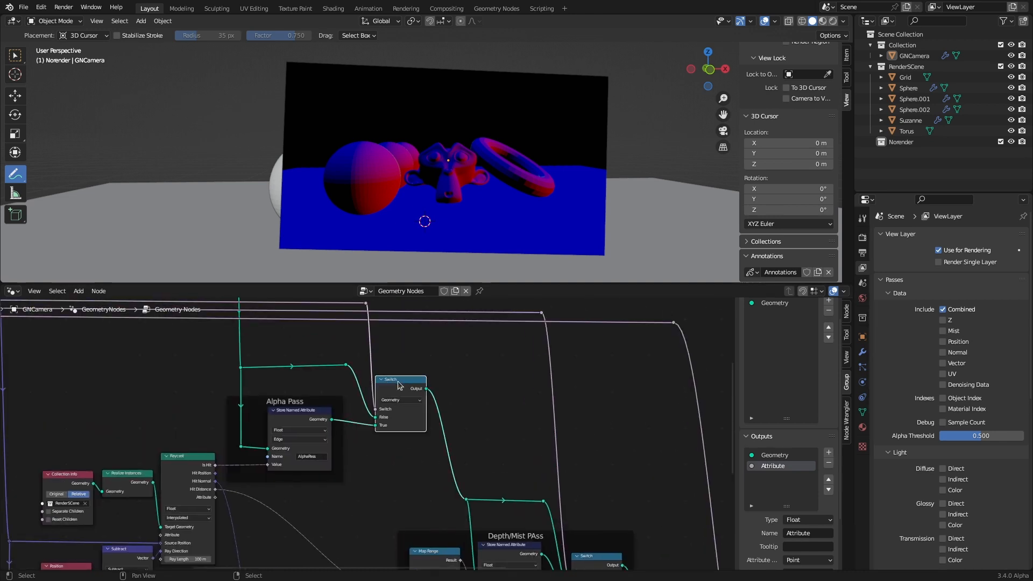
pyautogui.moveTo(398, 385); pyautogui.dragTo(338, 413)
pyautogui.moveTo(338, 412); pyautogui.dragTo(399, 413)
pyautogui.moveTo(346, 365); pyautogui.dragTo(355, 368)
# Duplicate the Normal Pass frame with all its nodes and place the copy below the original
pyautogui.moveTo(489, 485); pyautogui.dragTo(316, 471, button='middle')
pyautogui.scroll(-2, 316, 472)
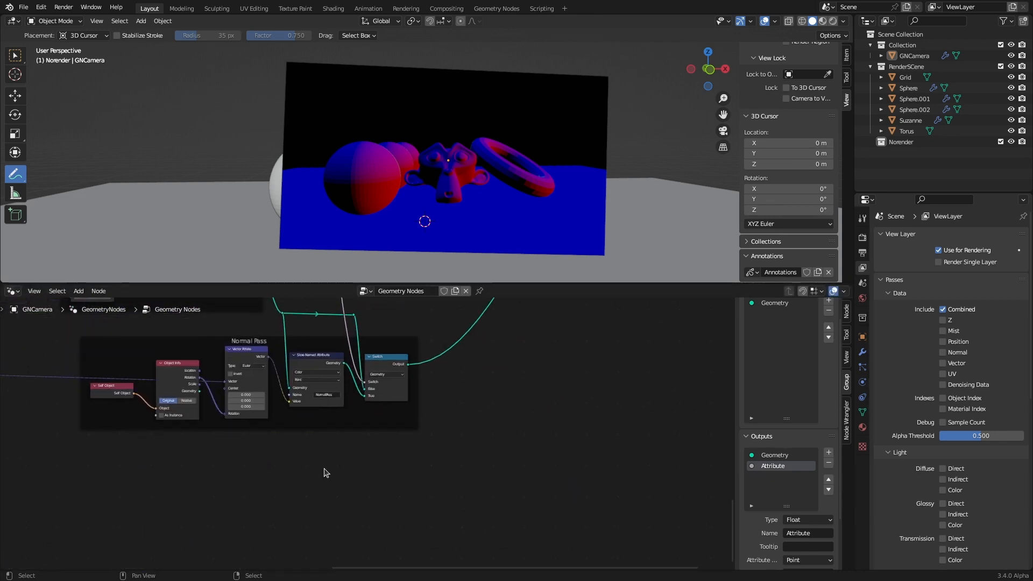
pyautogui.scroll(-2, 334, 466)
pyautogui.moveTo(437, 448); pyautogui.dragTo(132, 352)
pyautogui.hotkey('shift', 'd')
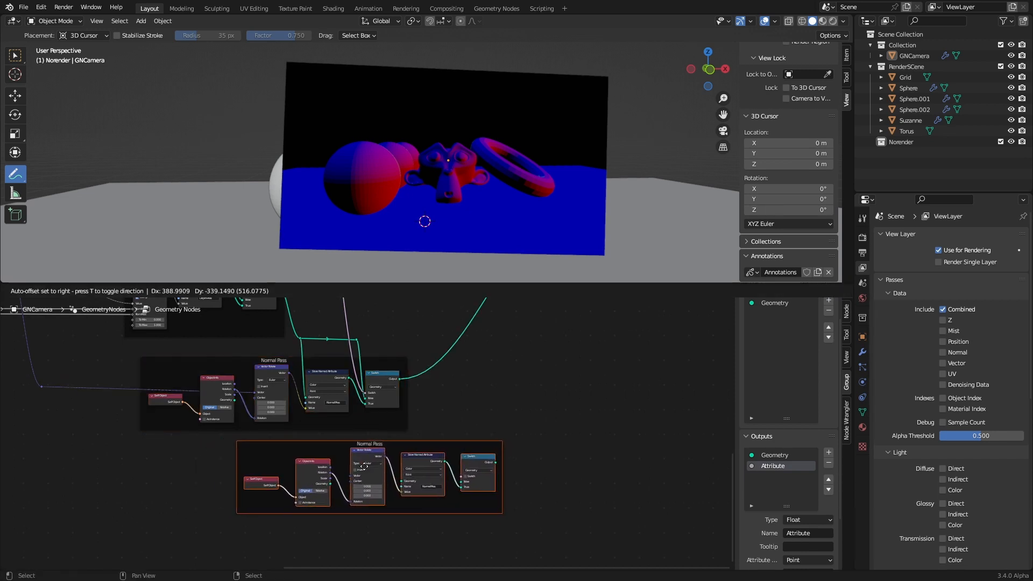
pyautogui.click(368, 467)
pyautogui.scroll(2, 355, 464)
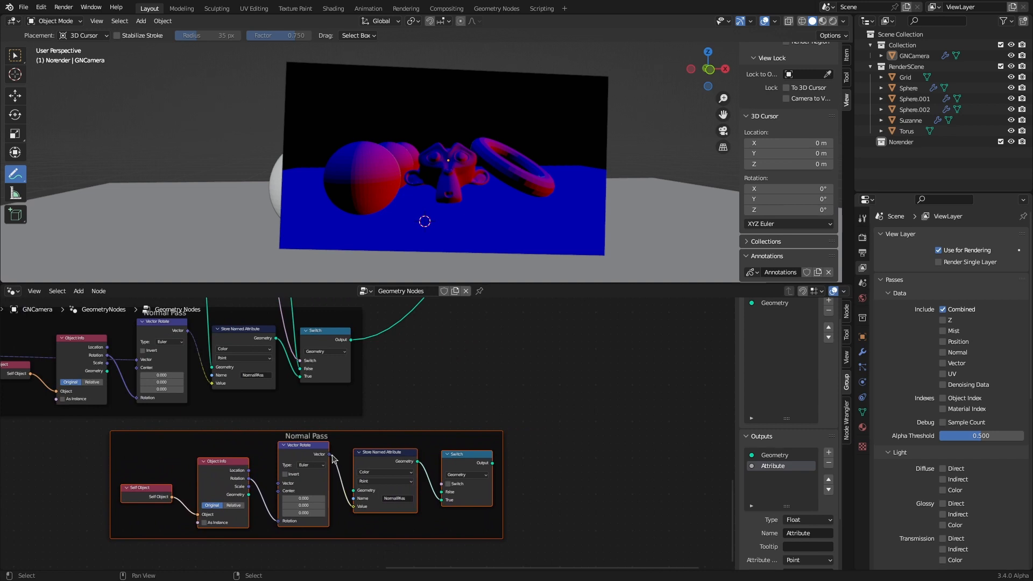
# Relabel the duplicated frame as Position Pass
pyautogui.click(297, 437)
pyautogui.press('F2')
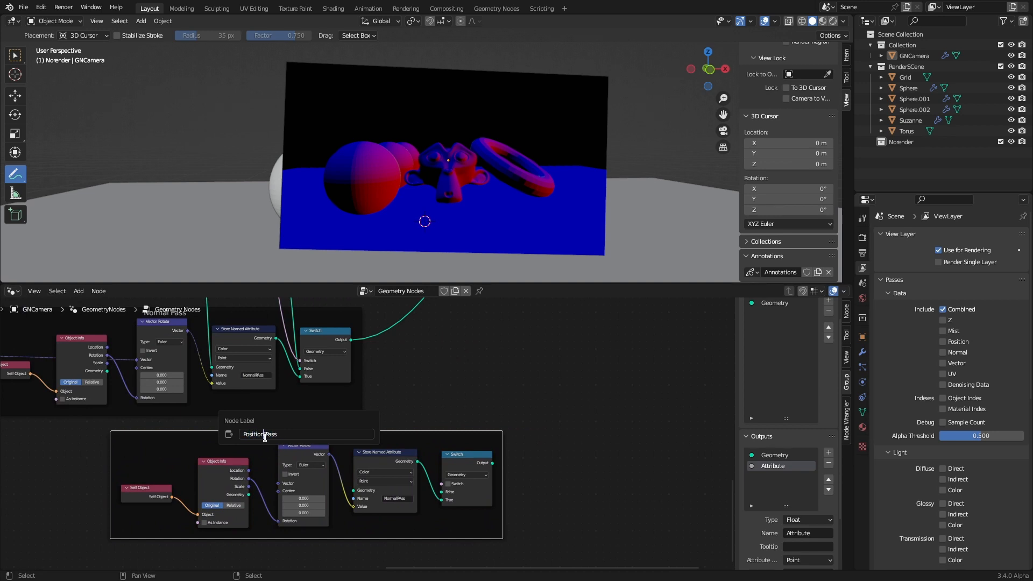
pyautogui.press('Return')
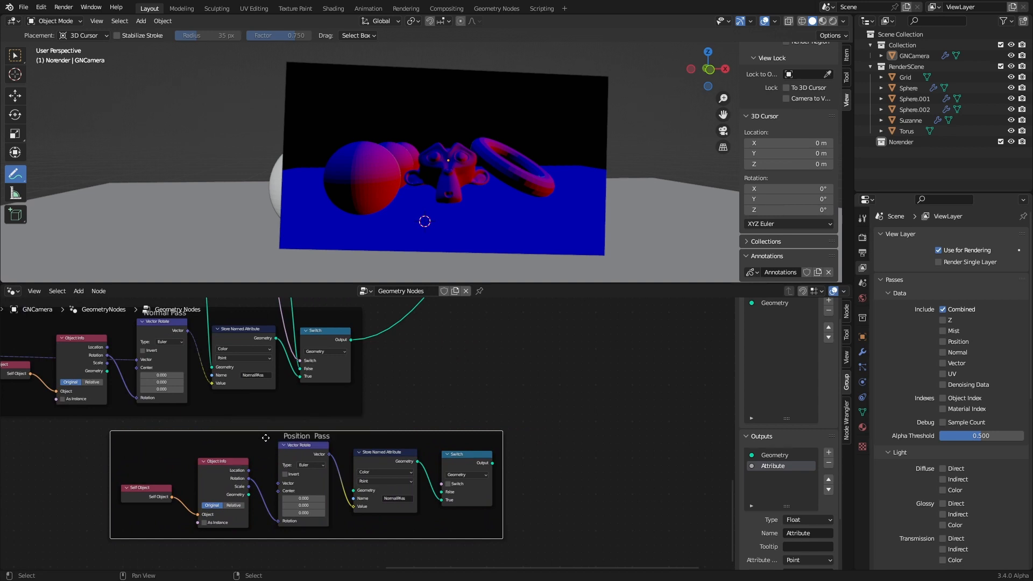
pyautogui.click(572, 472)
# Connect the Normal Pass Switch output to the Position Pass Store Named Attribute geometry and, through a reroute, to its Switch's False input
pyautogui.scroll(-4, 484, 431)
pyautogui.scroll(5, 475, 412)
pyautogui.moveTo(315, 356); pyautogui.dragTo(319, 519)
pyautogui.keyDown('shift'); pyautogui.moveTo(391, 424); pyautogui.dragTo(350, 423, button='right'); pyautogui.keyUp('shift')
pyautogui.press('g')
pyautogui.click(414, 380)
pyautogui.scroll(-3, 429, 459)
pyautogui.moveTo(429, 459); pyautogui.dragTo(410, 451, button='middle')
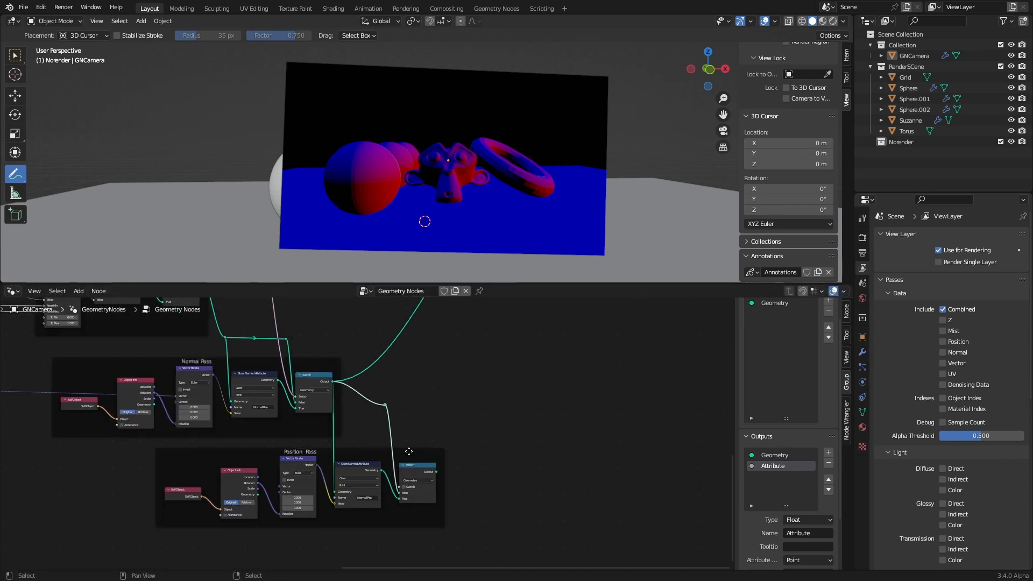
pyautogui.moveTo(409, 452); pyautogui.dragTo(436, 450)
# Connect the SenSor node's Postion Pass output to the Position Pass Switch input and place a reroute in line with the others
pyautogui.moveTo(436, 450); pyautogui.dragTo(161, 434, button='middle')
pyautogui.scroll(2, 162, 431)
pyautogui.moveTo(87, 330); pyautogui.dragTo(701, 557)
pyautogui.scroll(-7, 302, 355)
pyautogui.moveTo(285, 339); pyautogui.dragTo(290, 437, button='middle')
pyautogui.keyDown('shift'); pyautogui.moveTo(272, 413); pyautogui.dragTo(250, 418, button='right'); pyautogui.keyUp('shift')
pyautogui.press('g')
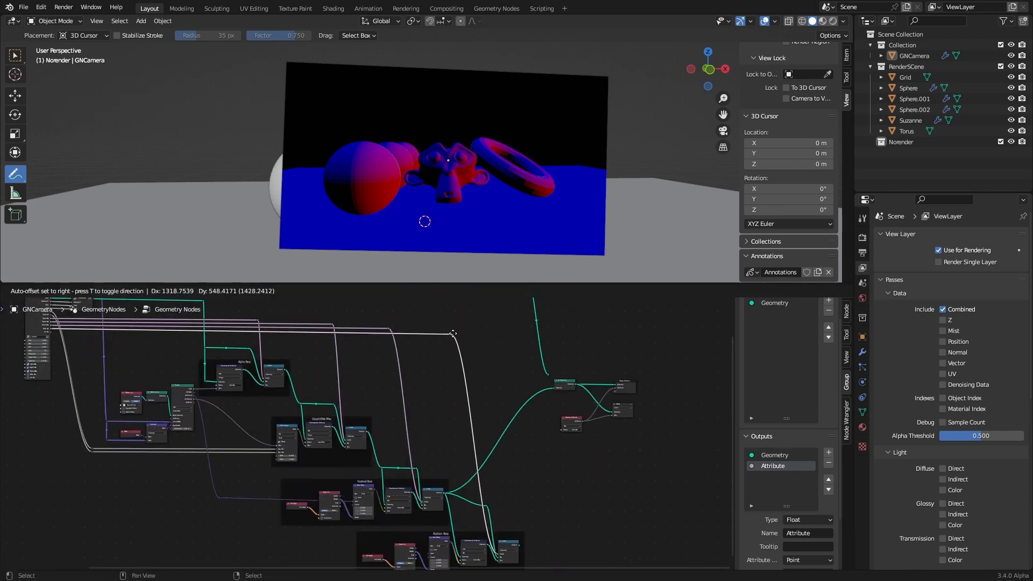
pyautogui.click(453, 334)
# Connect the Position Pass Switch output to the Join Geometry node
pyautogui.moveTo(495, 484); pyautogui.dragTo(401, 433, button='middle')
pyautogui.scroll(5, 420, 479)
pyautogui.moveTo(425, 500); pyautogui.dragTo(474, 324)
# Rename the attribute in the Position Pass Store Named Attribute node to PositionAss
pyautogui.moveTo(418, 487); pyautogui.dragTo(447, 304, button='middle')
pyautogui.scroll(10, 350, 426)
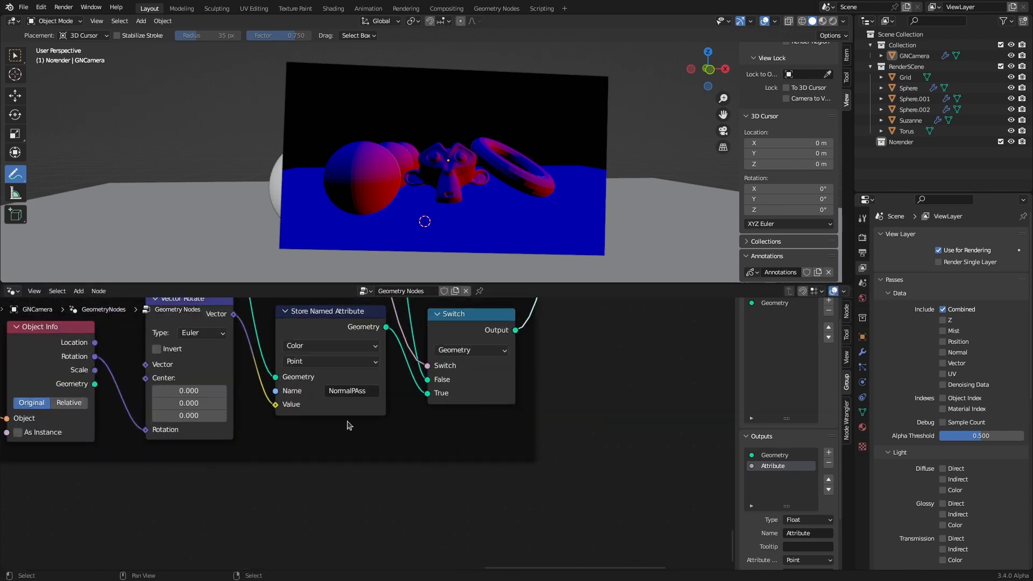
pyautogui.click(337, 390)
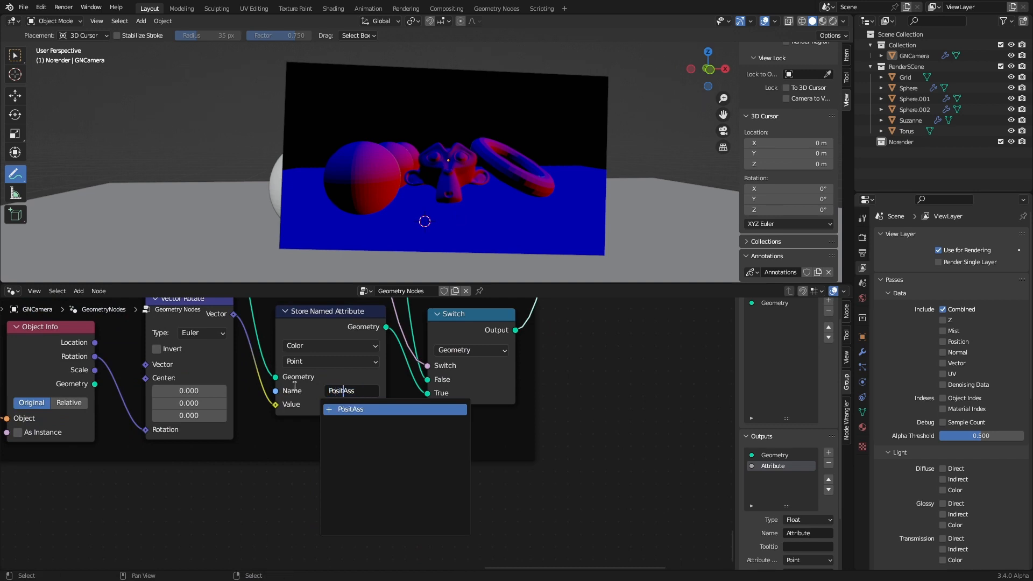
pyautogui.press('Return')
# Connect the Raycast node's Hit Position output to the Vector input of Vector Rotate in the Position Pass frame
pyautogui.scroll(-5, 359, 425)
pyautogui.moveTo(366, 491); pyautogui.dragTo(591, 567, button='middle')
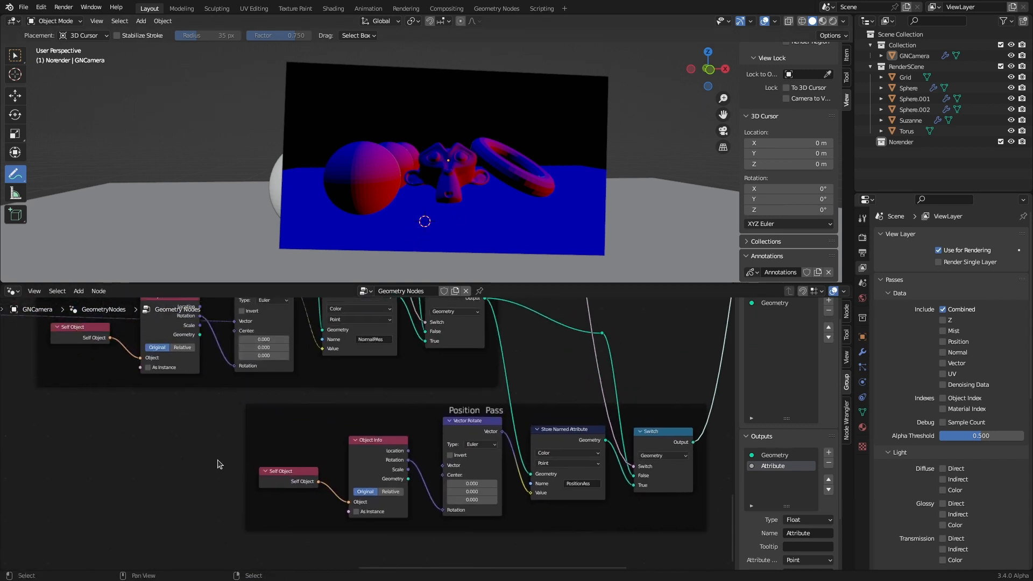
pyautogui.scroll(-4, 215, 465)
pyautogui.moveTo(207, 469); pyautogui.dragTo(376, 547, button='middle')
pyautogui.moveTo(254, 422); pyautogui.dragTo(399, 534, button='middle')
pyautogui.scroll(5, 334, 442)
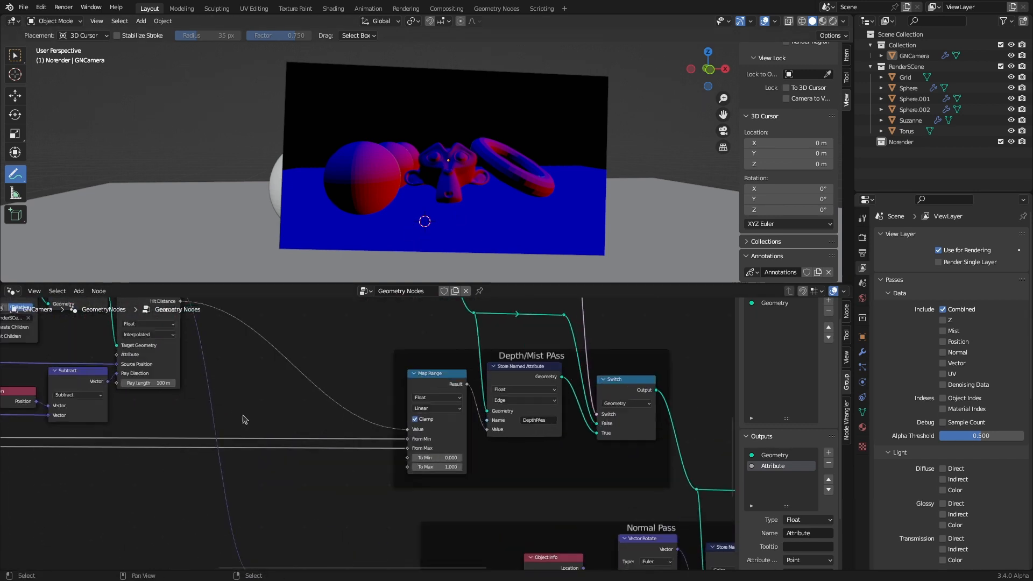
pyautogui.moveTo(204, 352); pyautogui.dragTo(275, 499, button='middle')
pyautogui.scroll(2, 276, 499)
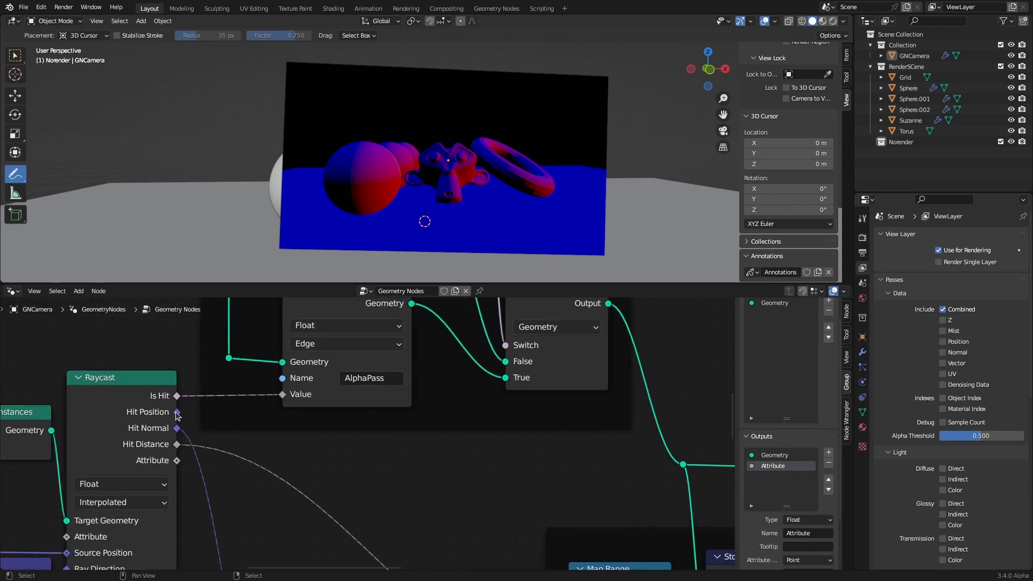
pyautogui.moveTo(177, 413); pyautogui.dragTo(438, 383)
pyautogui.scroll(-6, 328, 401)
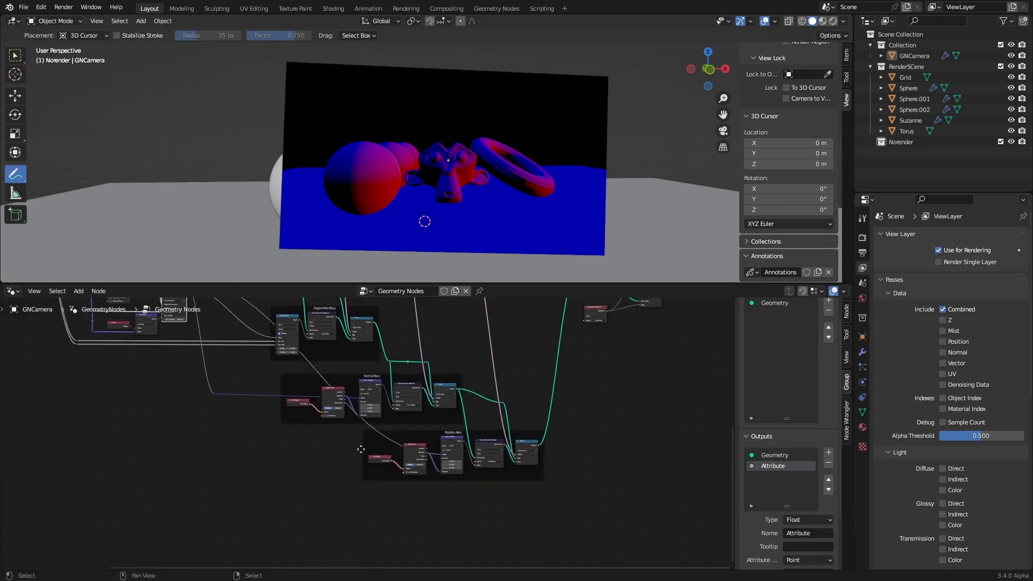
# Add a reroute to the Hit Position link and place it level with the Position Pass nodes
pyautogui.moveTo(293, 366); pyautogui.dragTo(368, 433, button='middle')
pyautogui.keyDown('shift'); pyautogui.moveTo(350, 367); pyautogui.dragTo(341, 379, button='right'); pyautogui.keyUp('shift')
pyautogui.moveTo(343, 374); pyautogui.dragTo(291, 547)
pyautogui.scroll(4, 510, 504)
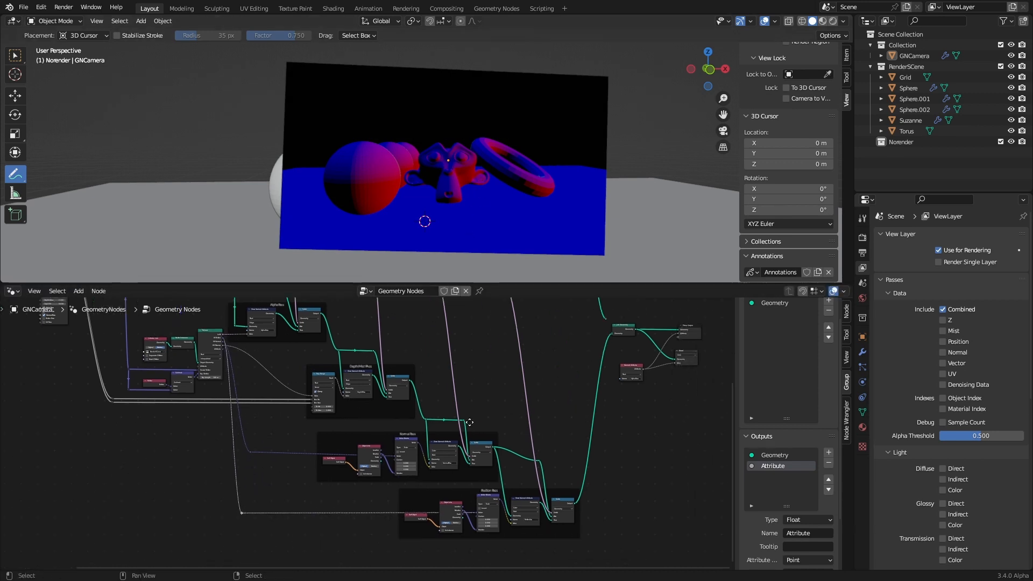
# Enable the Postion Pass checkbox on the SenSor node and disable Normal Pass
pyautogui.moveTo(353, 510); pyautogui.dragTo(426, 376, button='middle')
pyautogui.scroll(6, 344, 407)
pyautogui.scroll(-12, 244, 377)
pyautogui.moveTo(244, 376); pyautogui.dragTo(387, 479, button='middle')
pyautogui.moveTo(53, 385); pyautogui.dragTo(185, 498, button='middle')
pyautogui.scroll(8, 157, 475)
pyautogui.moveTo(269, 438); pyautogui.dragTo(342, 461, button='middle')
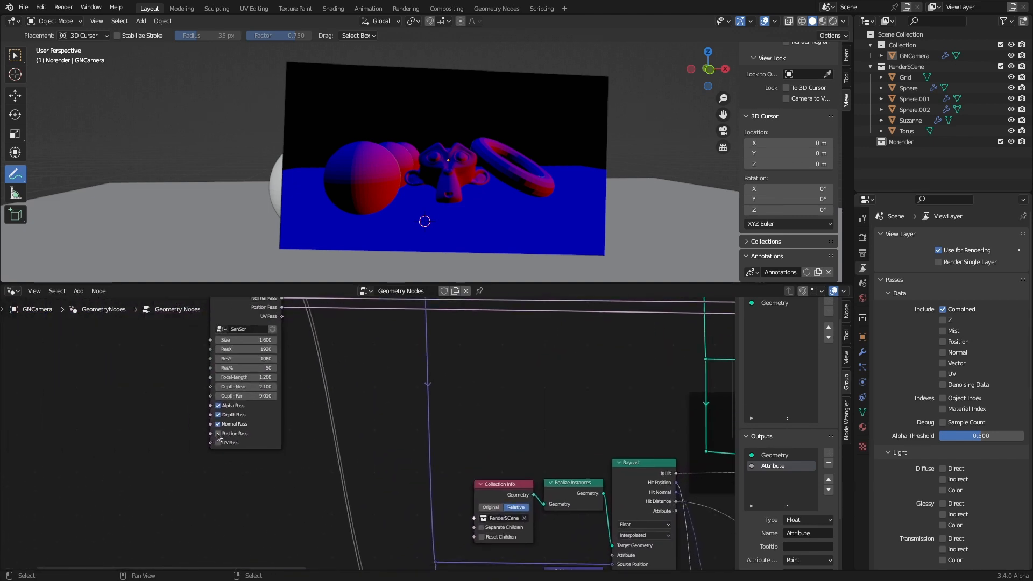
pyautogui.click(218, 434)
pyautogui.click(217, 425)
# Switch the 3D viewport to Rendered shading and set its render pass to Position for comparison
pyautogui.scroll(-10, 560, 432)
pyautogui.moveTo(560, 431); pyautogui.dragTo(395, 406, button='middle')
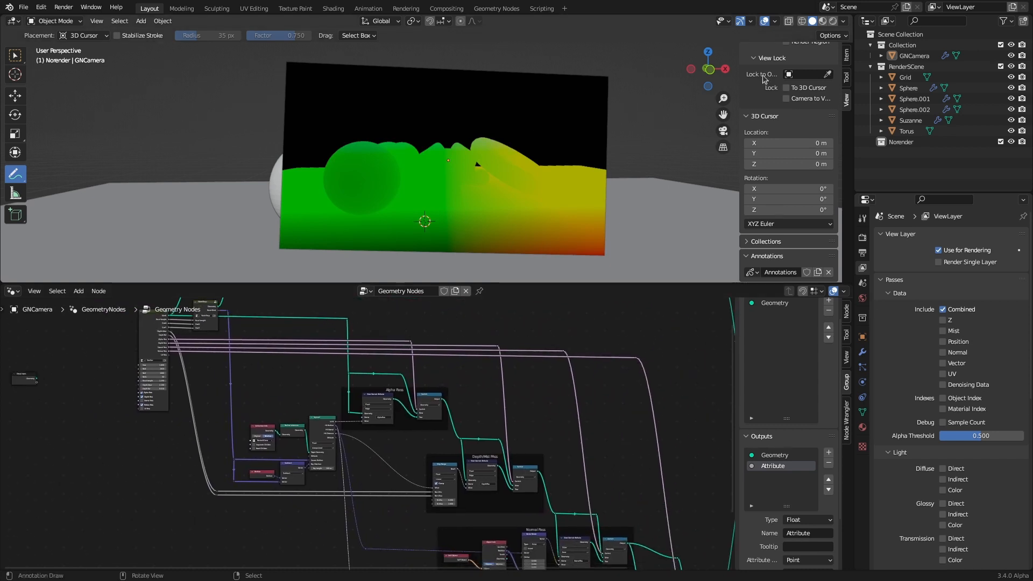
pyautogui.click(844, 22)
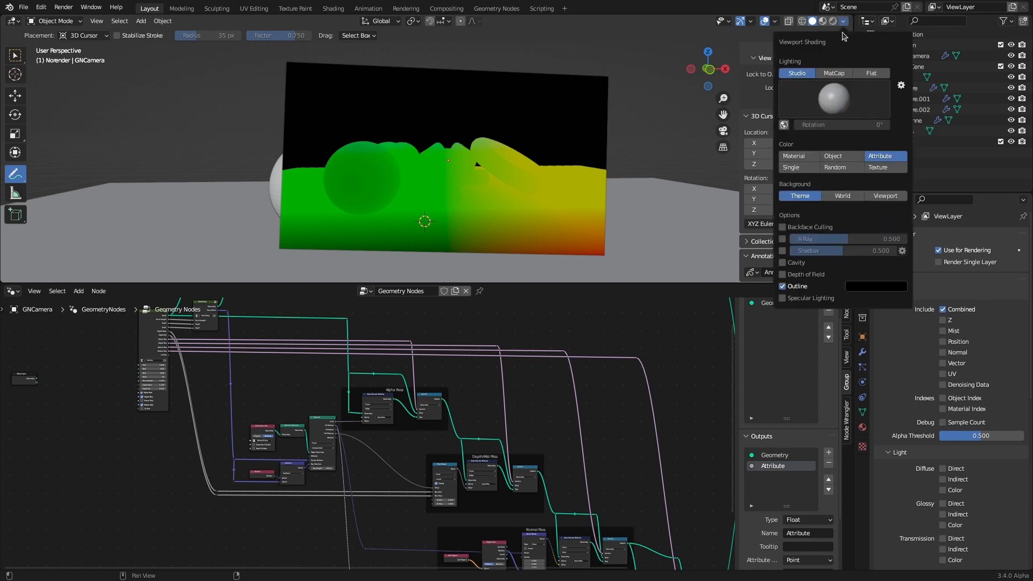
pyautogui.click(833, 22)
pyautogui.moveTo(608, 110); pyautogui.dragTo(616, 148, button='middle')
pyautogui.click(831, 22)
pyautogui.click(846, 117)
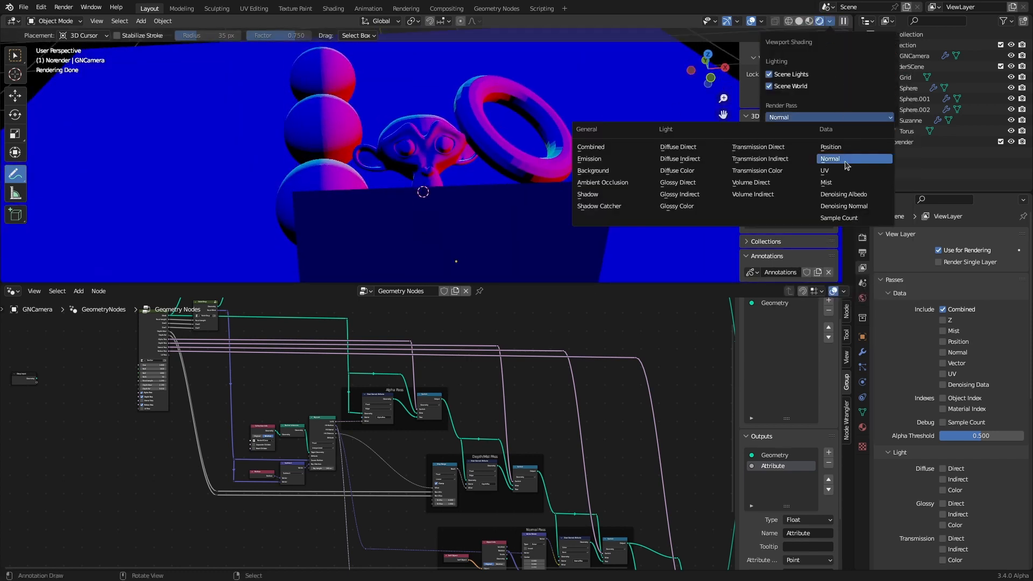
pyautogui.click(847, 144)
pyautogui.scroll(-5, 464, 139)
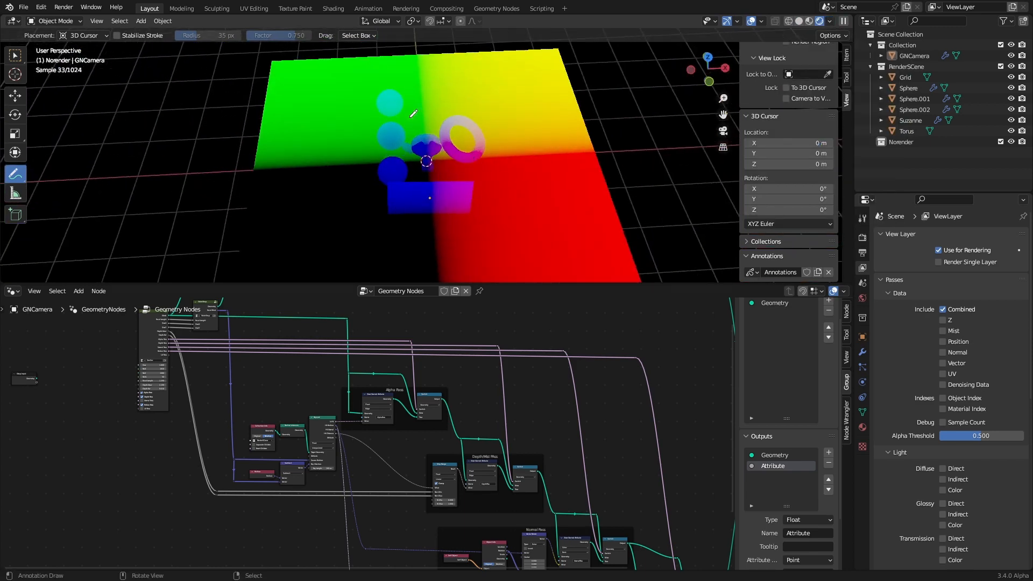
# Return the 3D viewport to Solid shading and view the spheres and camera plane from the side
pyautogui.click(798, 24)
pyautogui.moveTo(435, 237); pyautogui.dragTo(440, 193, button='middle')
pyautogui.scroll(5, 423, 206)
pyautogui.moveTo(480, 269); pyautogui.dragTo(550, 181, button='middle')
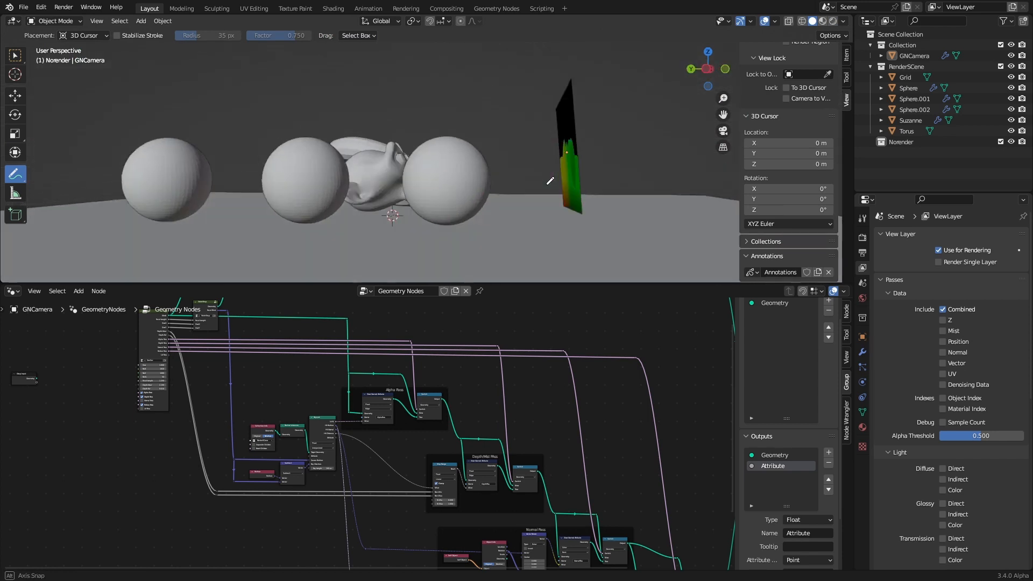
# Sketch an annotation arrow between the monkey head and the camera plane, and remove its Note layer
pyautogui.click(396, 186)
pyautogui.moveTo(522, 163); pyautogui.dragTo(522, 167)
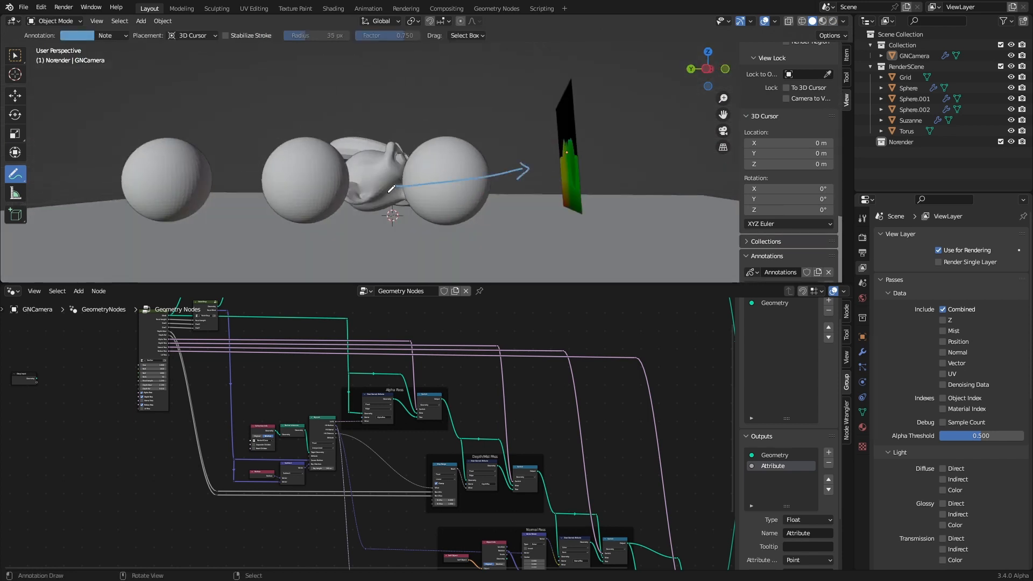
pyautogui.moveTo(527, 242)
pyautogui.mouseDown(button='middle')
pyautogui.moveTo(594, 224)
pyautogui.moveTo(541, 209)
pyautogui.moveTo(512, 216)
pyautogui.mouseUp(button='middle')
pyautogui.scroll(-5, 780, 246)
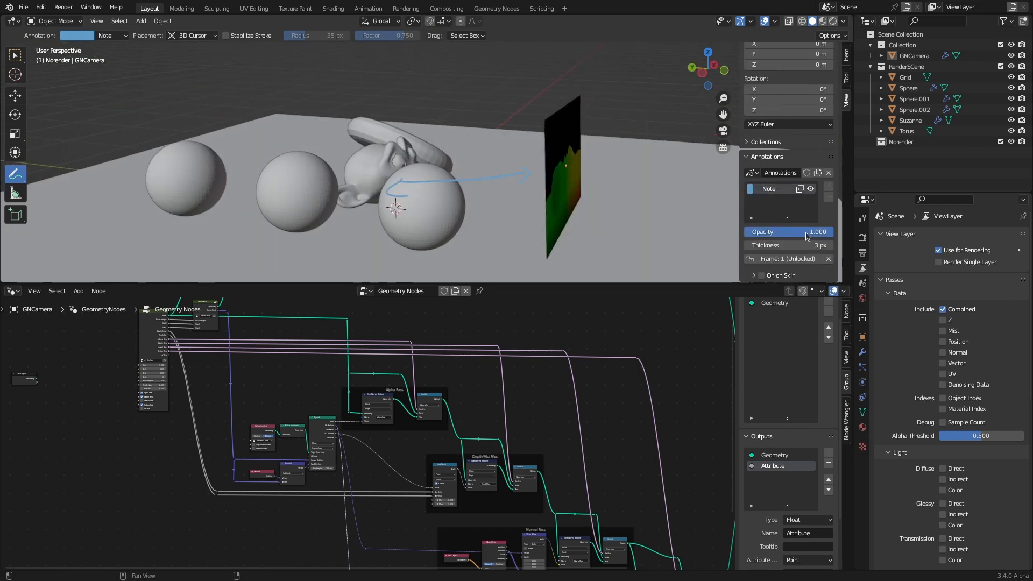
pyautogui.click(829, 197)
pyautogui.scroll(5, 467, 445)
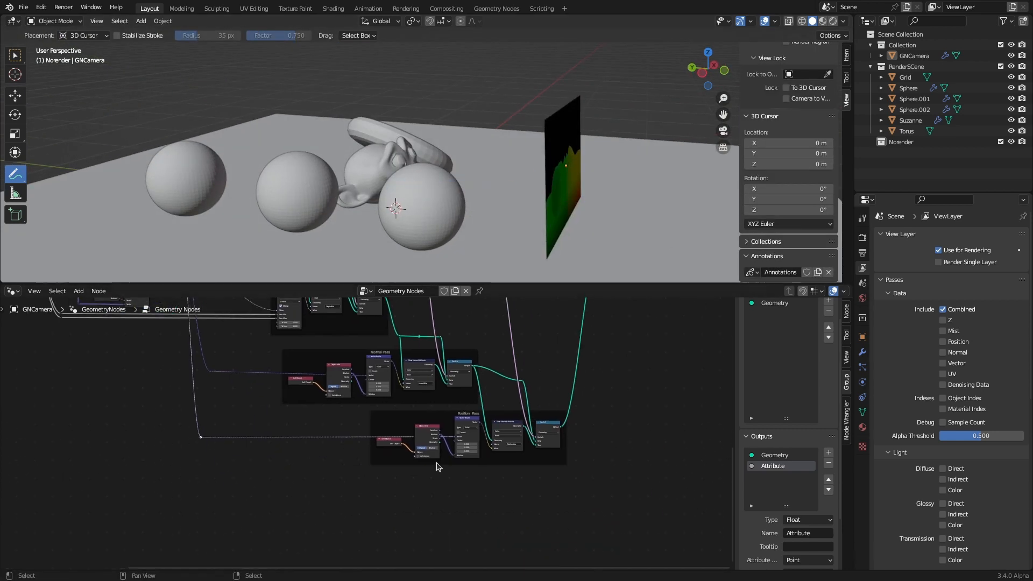
# Move the Self Object, Object Info and Vector Rotate nodes away from Store Named Attribute in the Position Pass frame to make room
pyautogui.scroll(3, 468, 444)
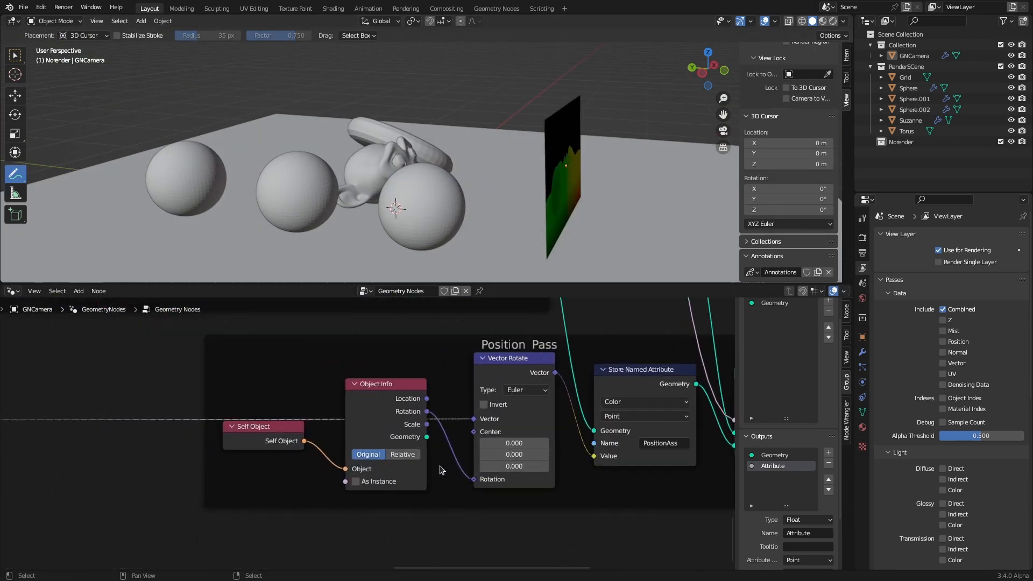
pyautogui.moveTo(330, 395); pyautogui.dragTo(324, 416)
pyautogui.click(283, 450)
pyautogui.keyDown('shift'); pyautogui.click(402, 414); pyautogui.keyUp('shift')
pyautogui.keyDown('shift'); pyautogui.click(498, 381); pyautogui.keyUp('shift')
pyautogui.moveTo(498, 381); pyautogui.dragTo(284, 393)
pyautogui.click(388, 543)
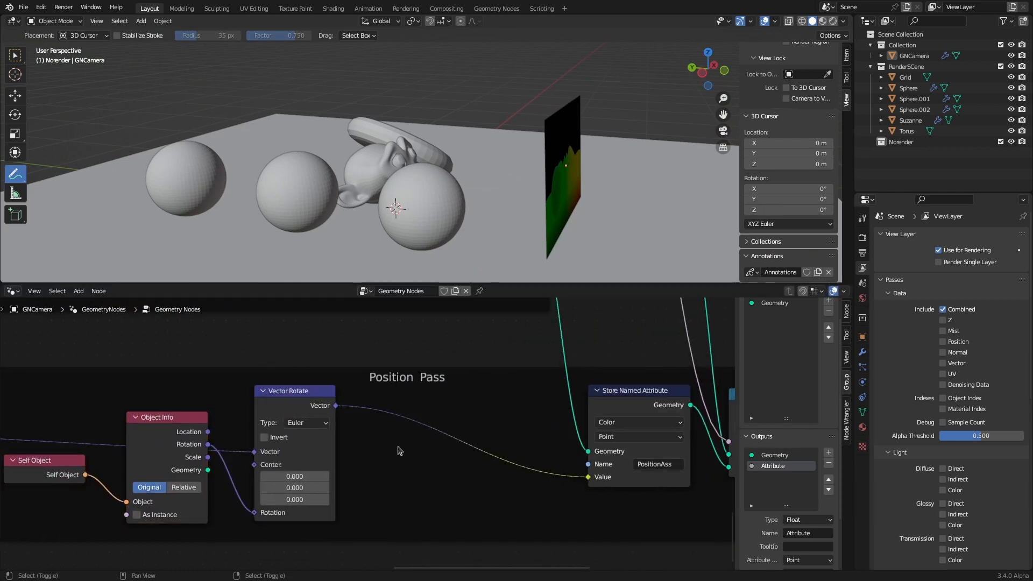
# Insert a Vector Math node set to Add between Vector Rotate and Store Named Attribute in the Position Pass frame
pyautogui.hotkey('shift', 'a')
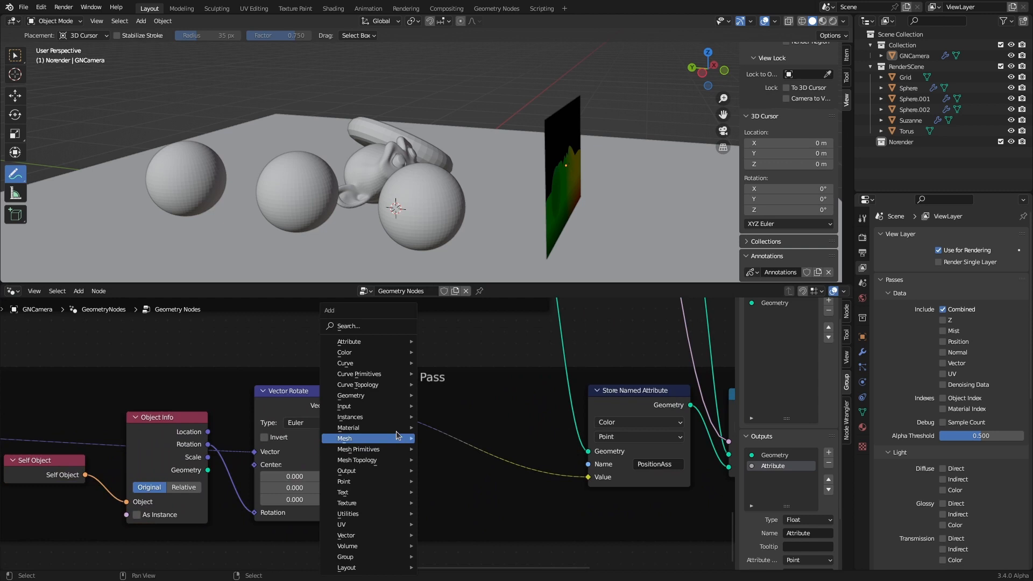
pyautogui.click(366, 326)
pyautogui.write('vecto')
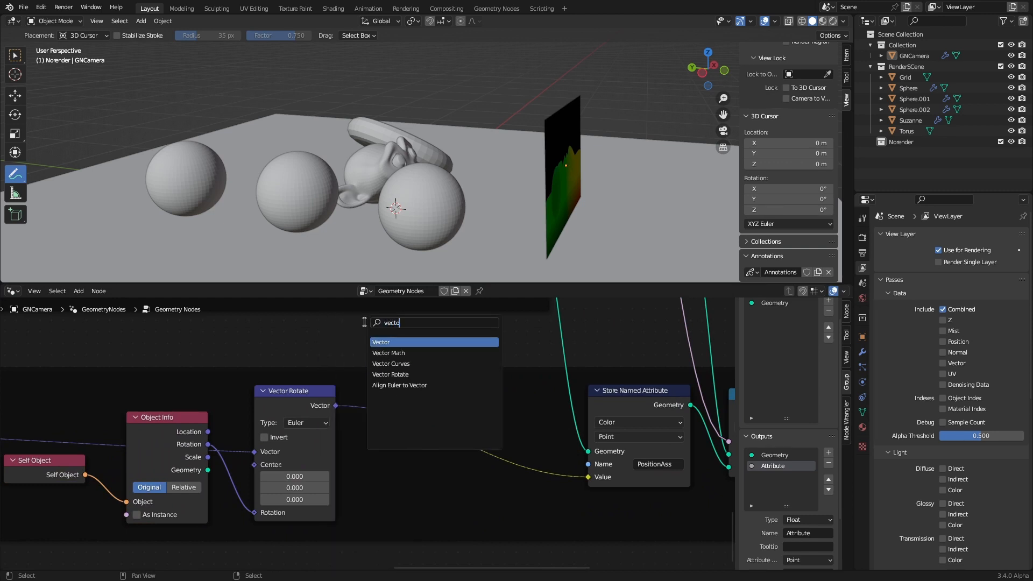
pyautogui.click(398, 353)
pyautogui.click(465, 416)
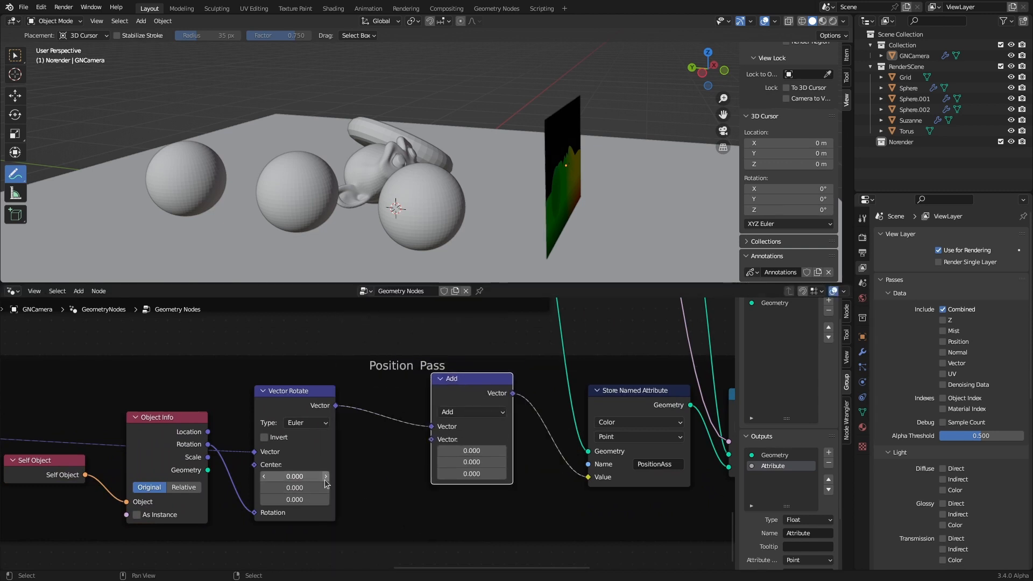
# Connect Object Info's Location output to the Add node's second Vector input and annotate the empty background on the camera plane
pyautogui.moveTo(208, 432); pyautogui.dragTo(429, 445)
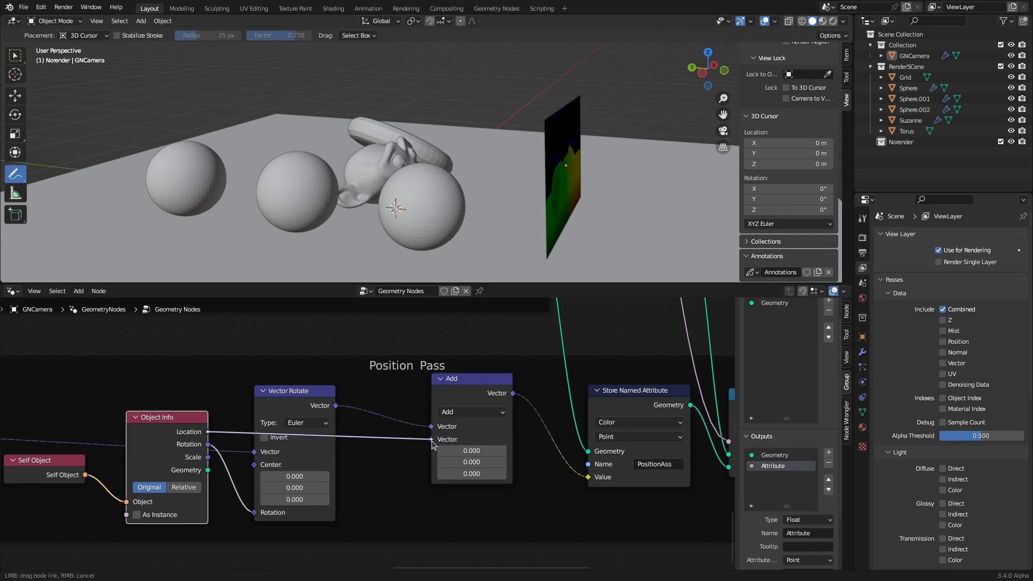
pyautogui.moveTo(433, 442); pyautogui.dragTo(433, 442)
pyautogui.moveTo(627, 135); pyautogui.dragTo(546, 135, button='middle')
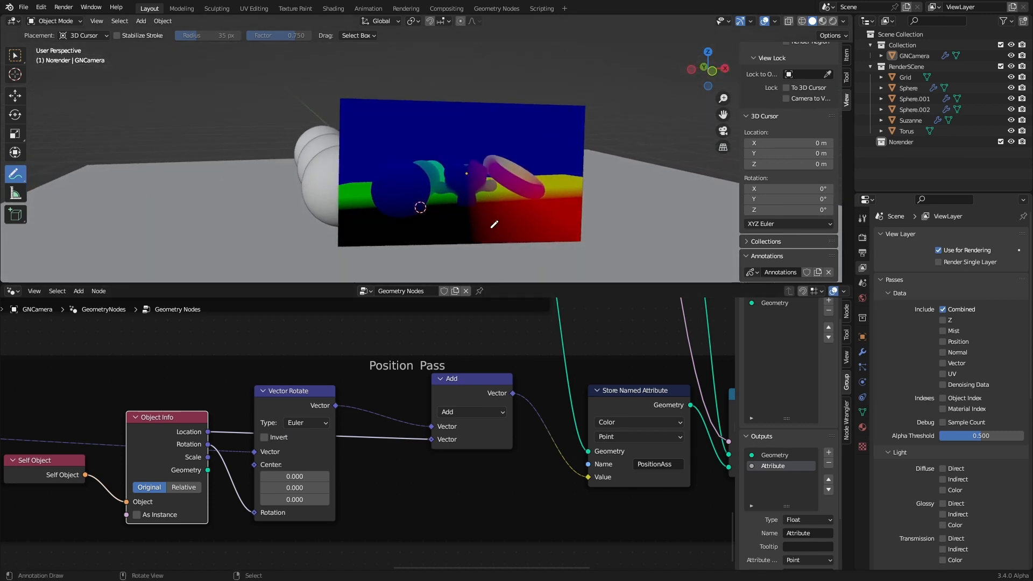
pyautogui.click(474, 129)
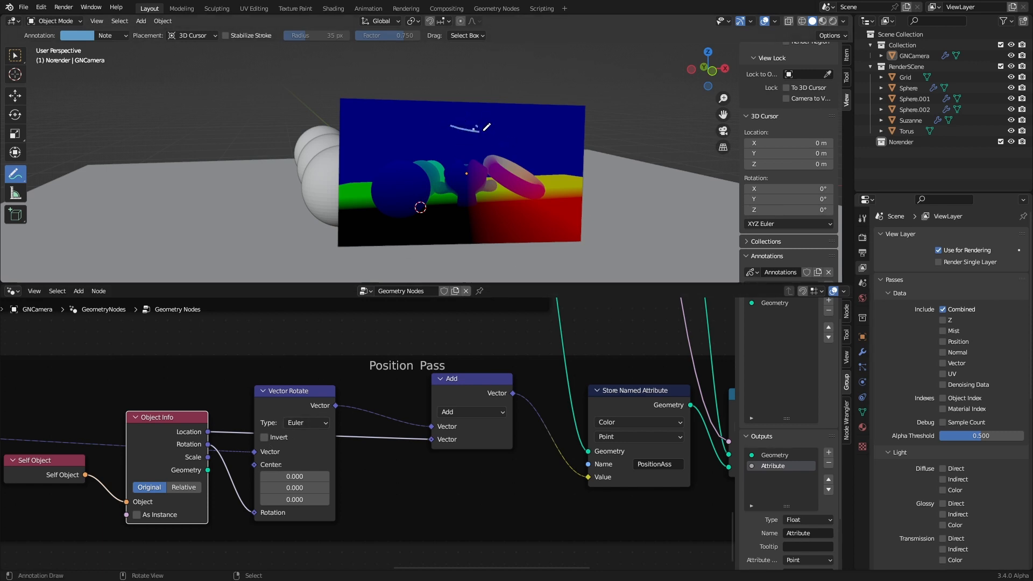
# Route the Raycast node's Is Hit output to a new Reroute placed beside the Position Pass frame
pyautogui.scroll(-14, 374, 415)
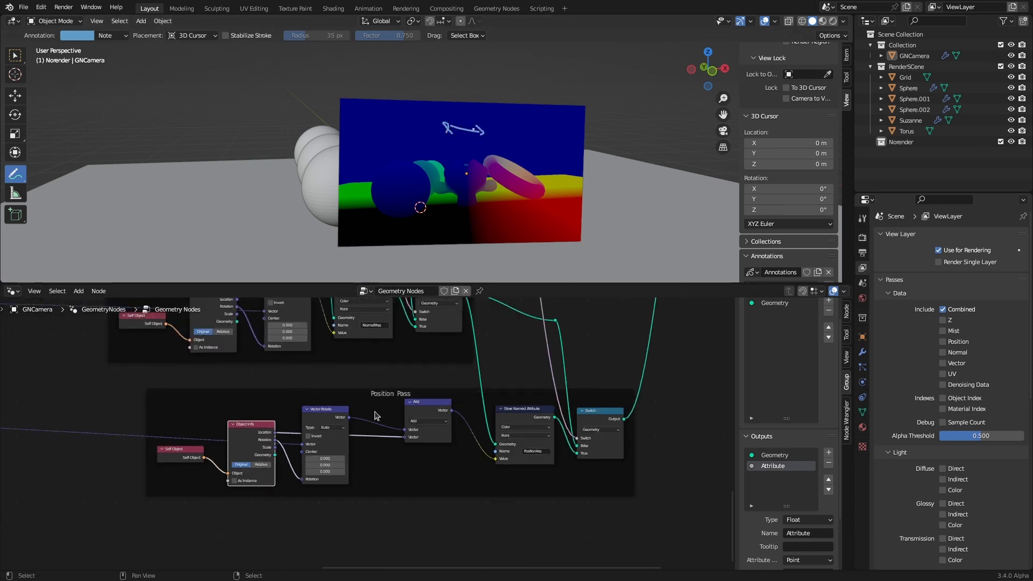
pyautogui.moveTo(298, 407); pyautogui.dragTo(466, 444, button='middle')
pyautogui.scroll(4, 338, 443)
pyautogui.moveTo(338, 443); pyautogui.dragTo(368, 555, button='middle')
pyautogui.scroll(5, 327, 448)
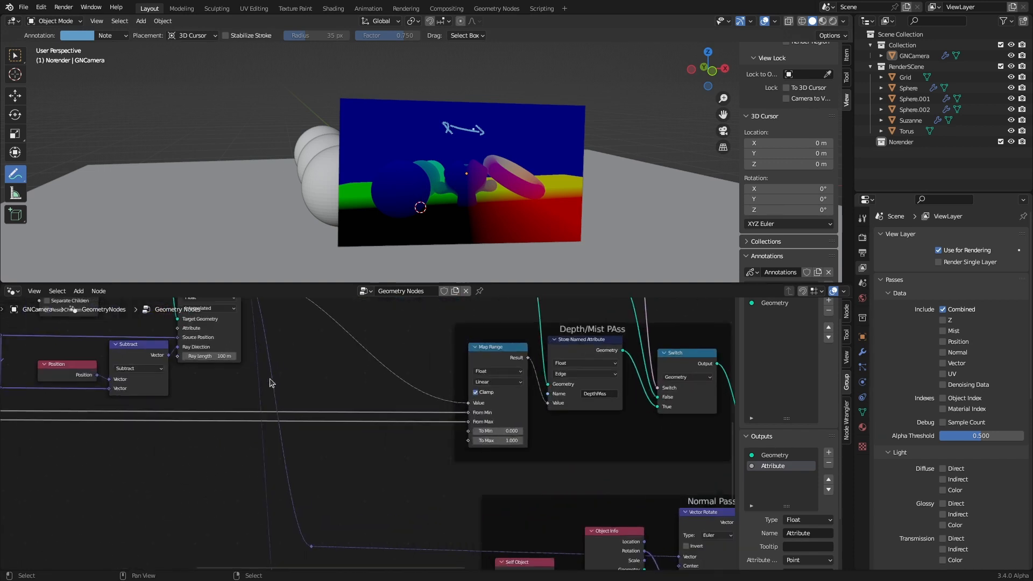
pyautogui.moveTo(259, 326); pyautogui.dragTo(485, 343)
pyautogui.write('re')
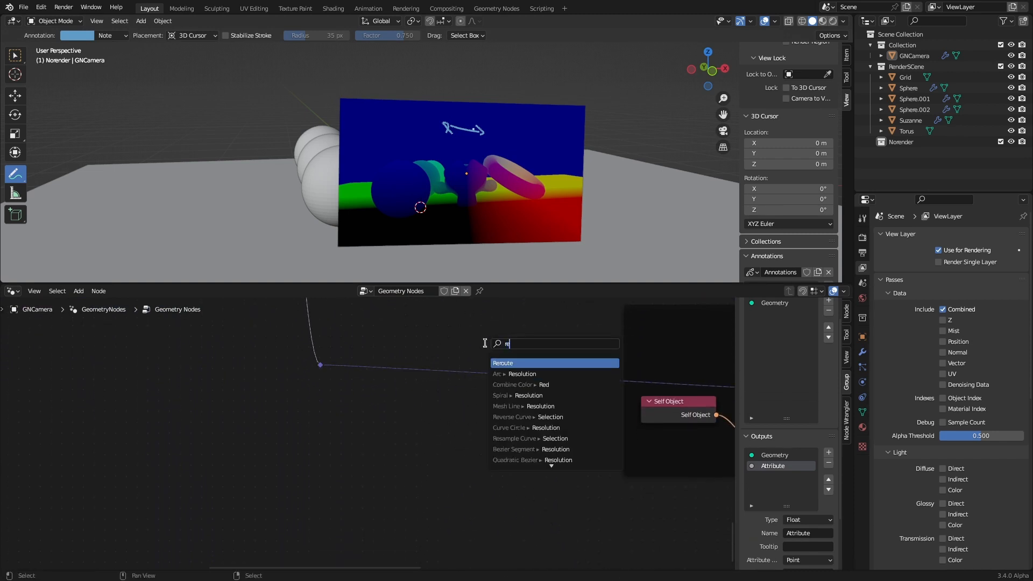
pyautogui.write('route')
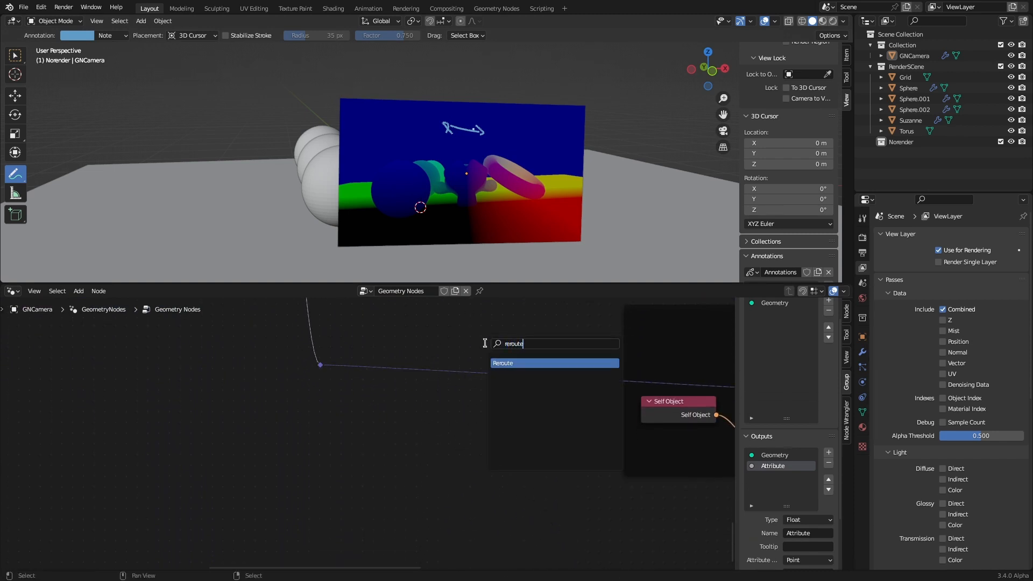
pyautogui.click(506, 361)
pyautogui.click(493, 367)
# Add a Switch node of type Vector and insert it between Add and Store Named Attribute in the Position Pass frame
pyautogui.scroll(-1, 581, 377)
pyautogui.moveTo(573, 377); pyautogui.dragTo(194, 390, button='middle')
pyautogui.scroll(-3, 629, 420)
pyautogui.moveTo(628, 420); pyautogui.dragTo(450, 432, button='middle')
pyautogui.moveTo(472, 381); pyautogui.dragTo(447, 401)
pyautogui.hotkey('shift', 'a')
pyautogui.write('s')
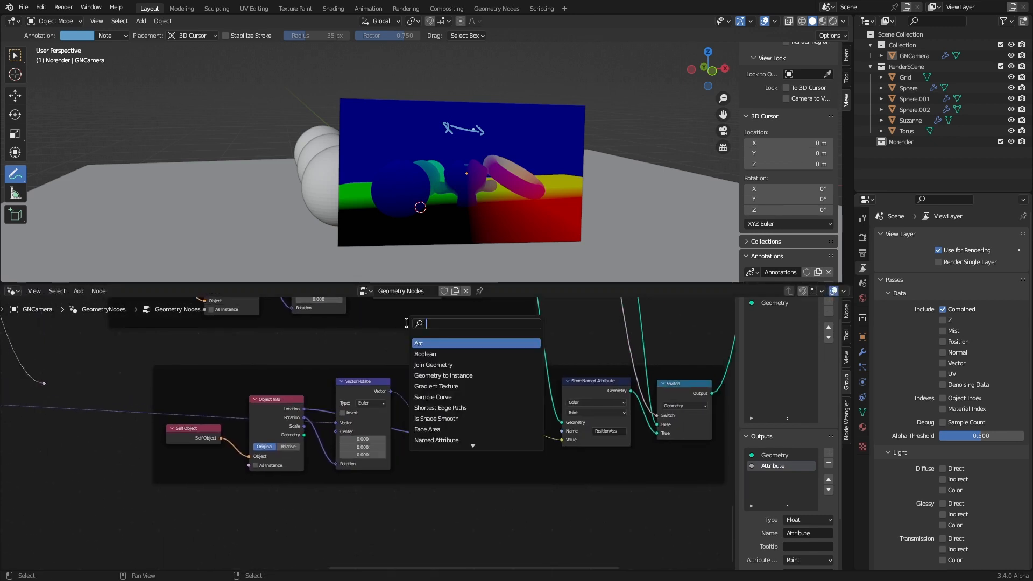
pyautogui.write('witch')
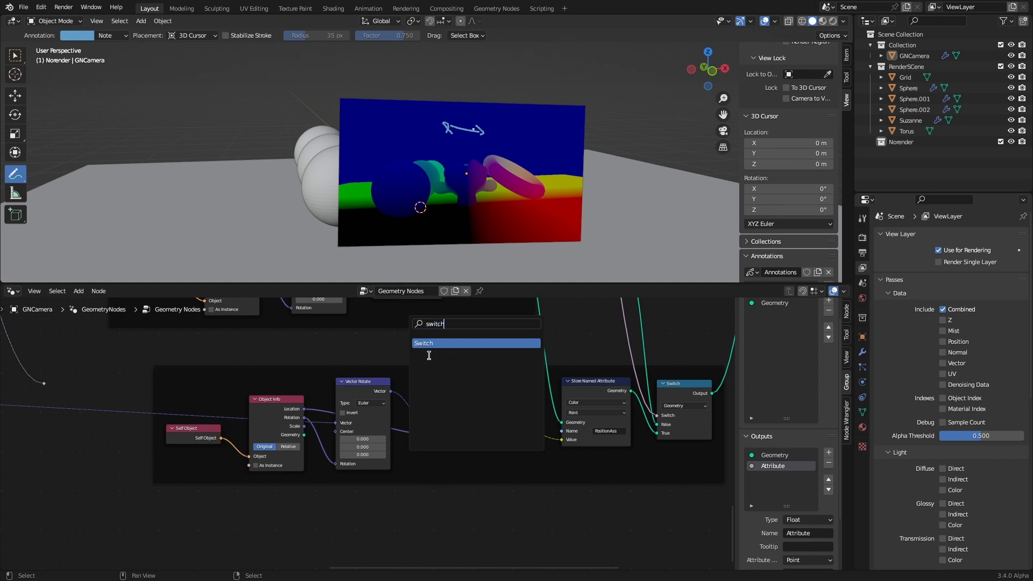
pyautogui.press('Return')
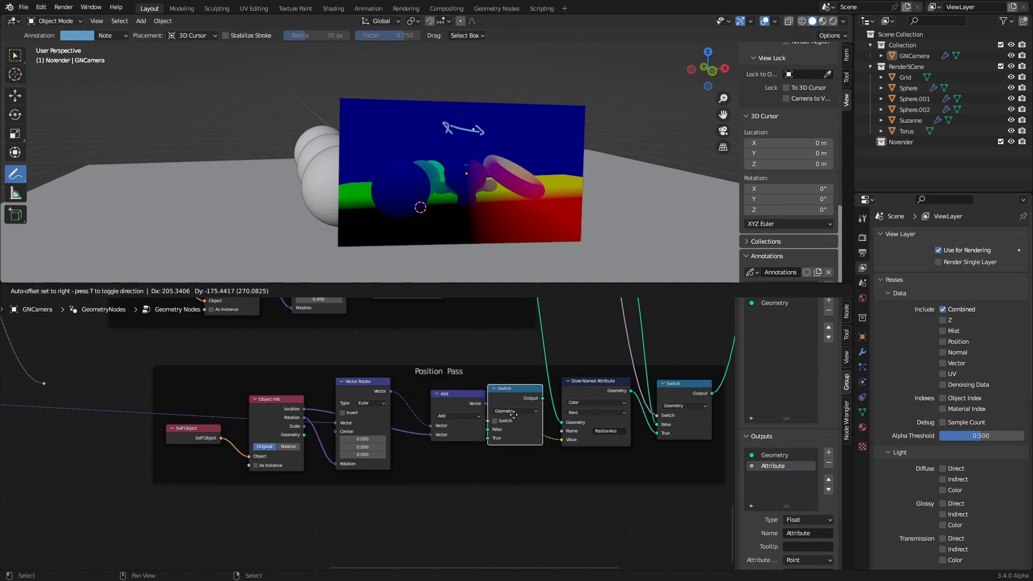
pyautogui.click(495, 519)
pyautogui.click(505, 519)
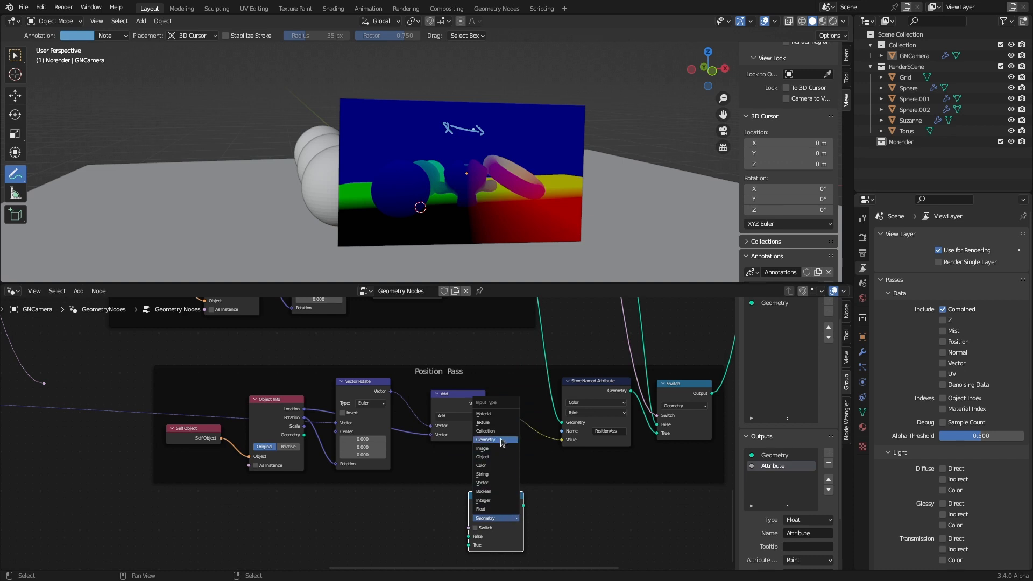
pyautogui.click(491, 483)
pyautogui.moveTo(492, 496); pyautogui.dragTo(542, 375)
# Connect the Add node's output to the Vector Switch's True input and disconnect it from the False input
pyautogui.scroll(2, 441, 447)
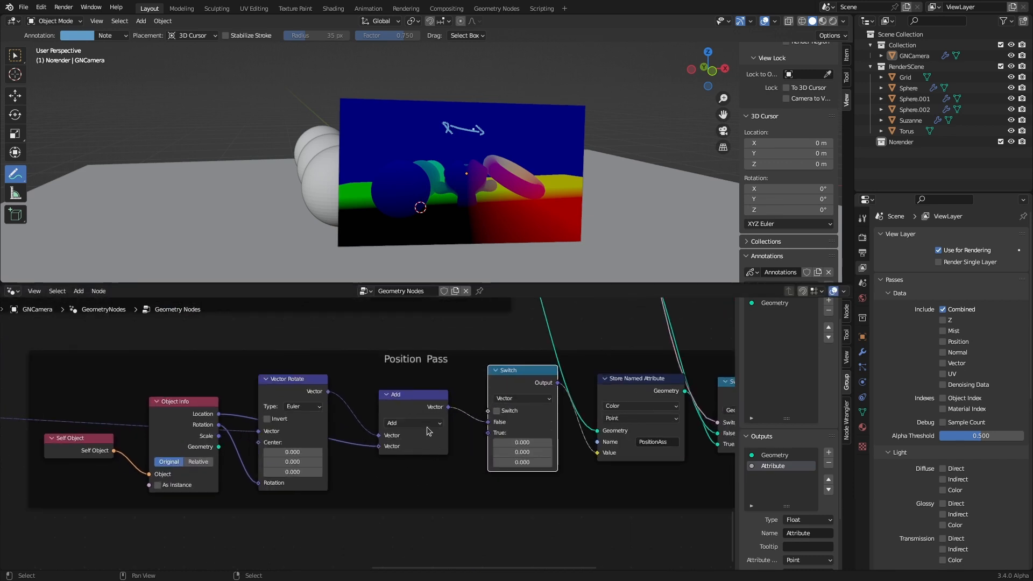
pyautogui.moveTo(448, 408); pyautogui.dragTo(485, 437)
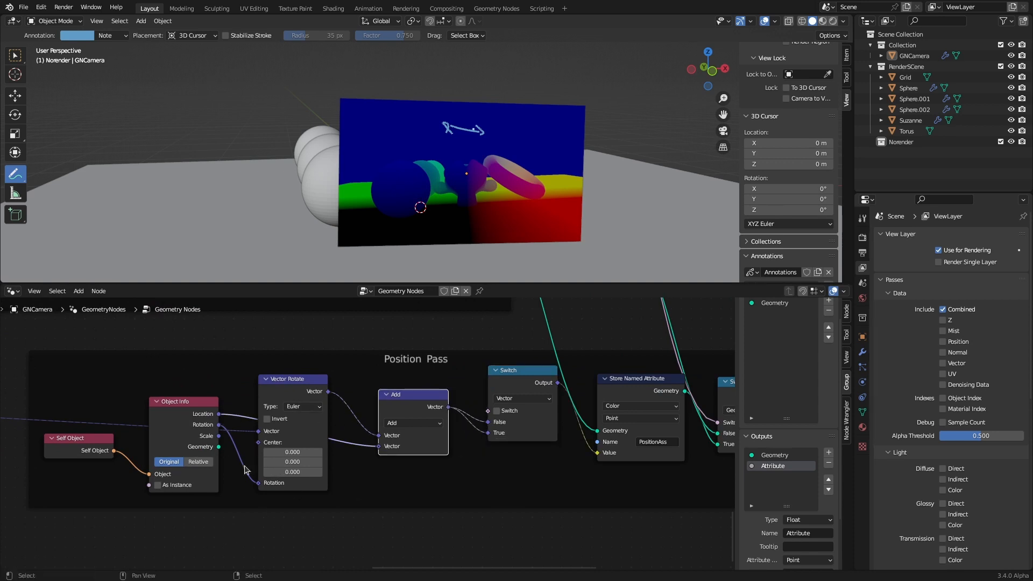
pyautogui.moveTo(486, 423); pyautogui.dragTo(457, 416)
# Connect the Is Hit reroute to the Switch input of the Vector Switch node in the Position Pass frame
pyautogui.scroll(-1, 370, 430)
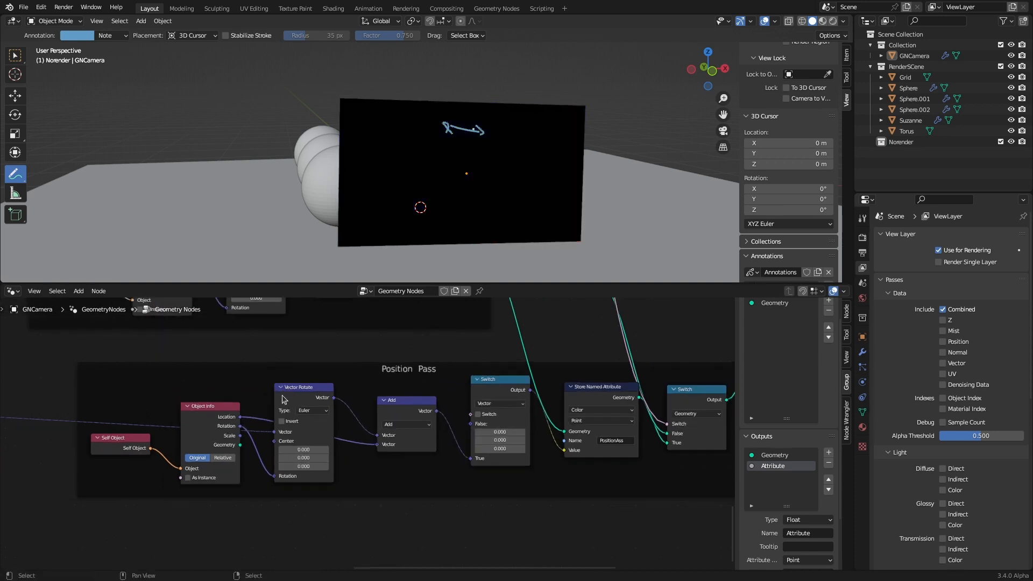
pyautogui.scroll(-5, 296, 419)
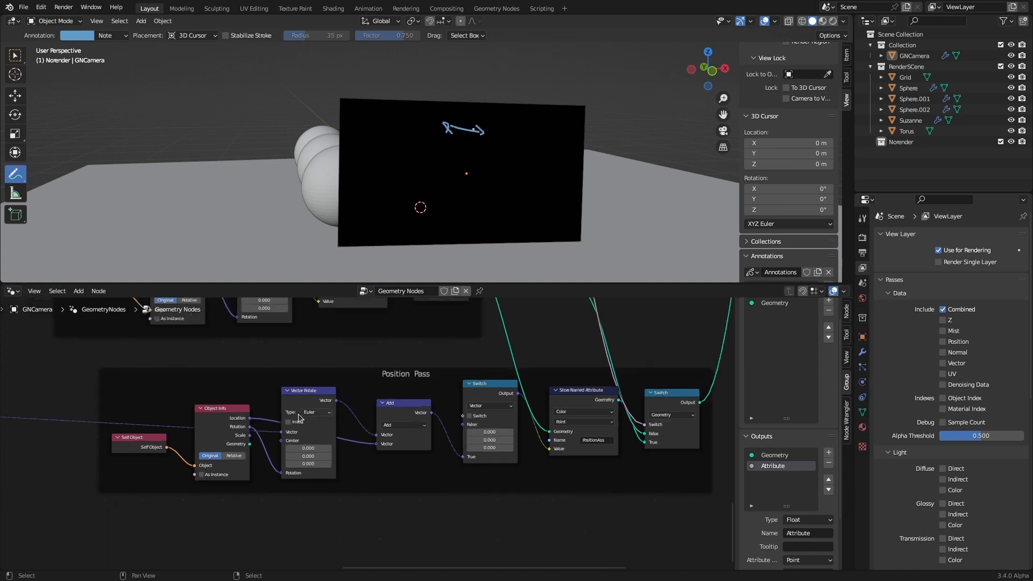
pyautogui.moveTo(303, 422); pyautogui.dragTo(319, 440, button='middle')
pyautogui.moveTo(108, 424); pyautogui.dragTo(455, 444)
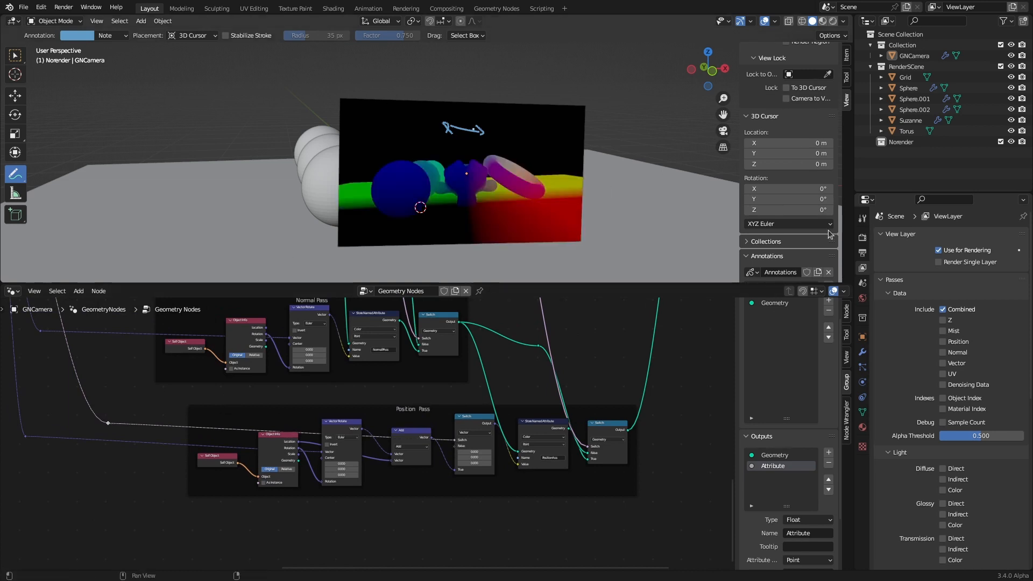
# Delete the annotation layer drawn over the camera plane in the 3D viewport
pyautogui.scroll(-5, 830, 234)
pyautogui.click(829, 196)
pyautogui.moveTo(525, 146); pyautogui.dragTo(512, 153, button='middle')
# Compare the camera plane's position colours with the scene in Rendered shading, and return the viewport to Solid shading
pyautogui.click(833, 22)
pyautogui.moveTo(513, 203)
pyautogui.mouseDown(button='middle')
pyautogui.moveTo(517, 227)
pyautogui.moveTo(548, 193)
pyautogui.mouseUp(button='middle')
pyautogui.moveTo(578, 187); pyautogui.dragTo(694, 91, button='middle')
pyautogui.click(800, 21)
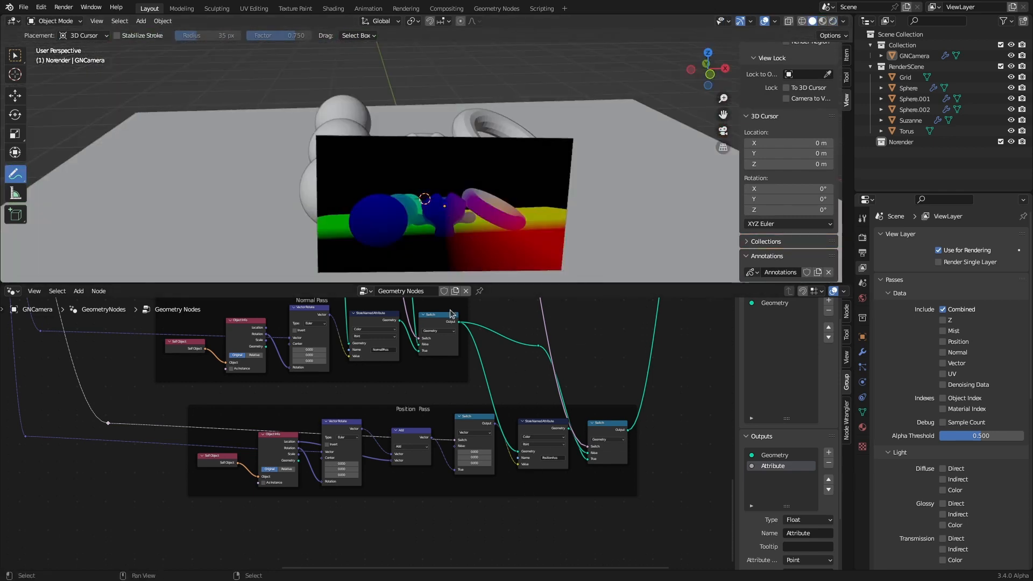
pyautogui.moveTo(450, 226); pyautogui.dragTo(442, 205, button='middle')
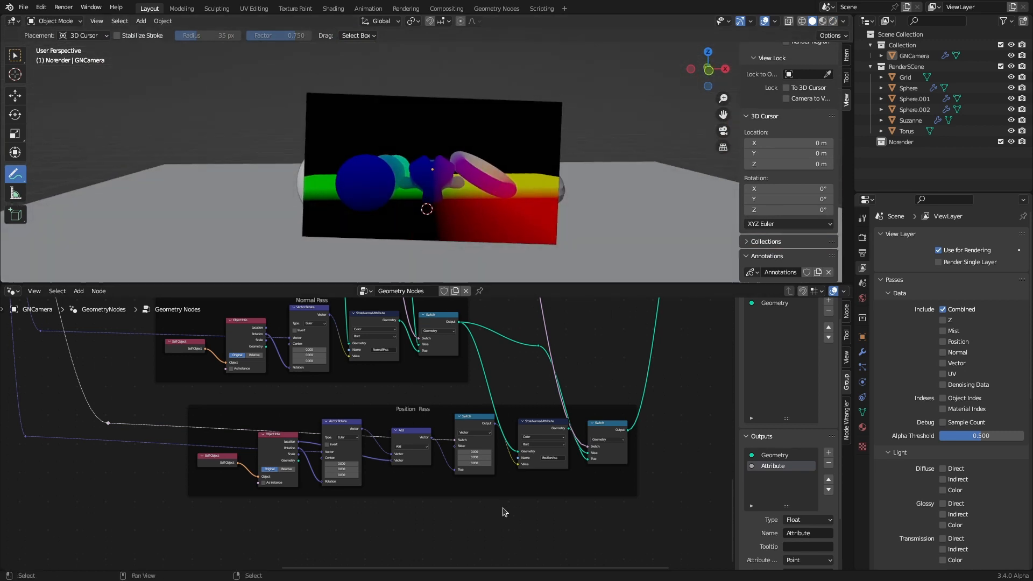
# Look over the Normal Pass and Position Pass frames and the links between their nodes
pyautogui.scroll(-14, 281, 415)
pyautogui.scroll(6, 337, 470)
pyautogui.moveTo(345, 430); pyautogui.dragTo(305, 409, button='middle')
pyautogui.scroll(5, 322, 416)
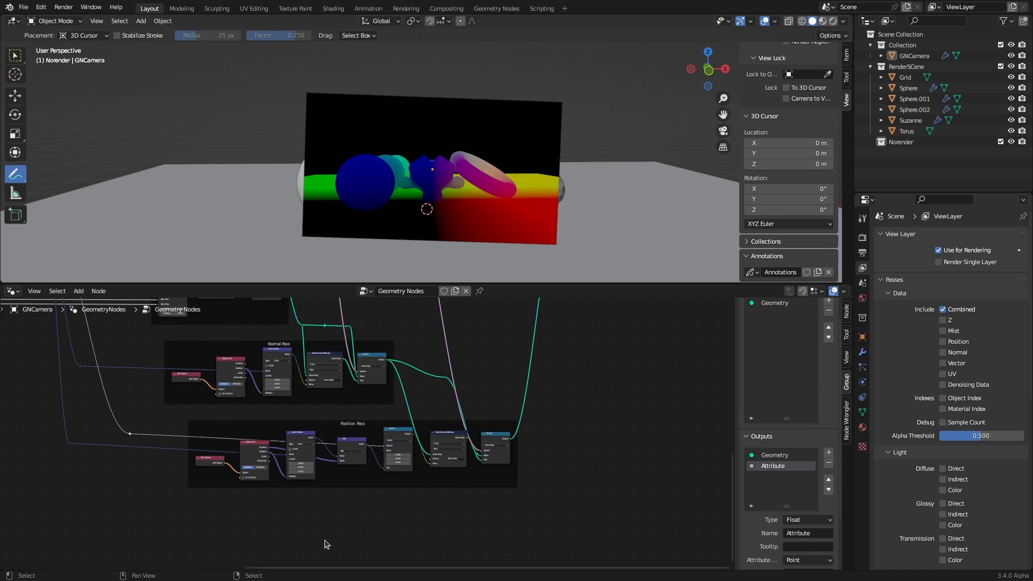
pyautogui.scroll(-5, 271, 540)
pyautogui.moveTo(334, 517); pyautogui.dragTo(292, 486, button='middle')
pyautogui.scroll(3, 296, 482)
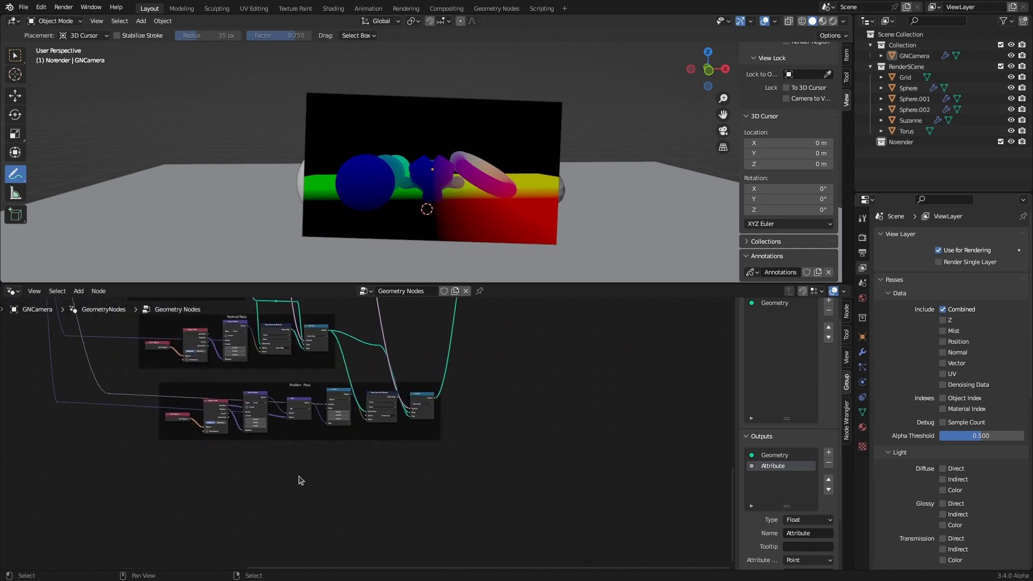
pyautogui.scroll(3, 305, 479)
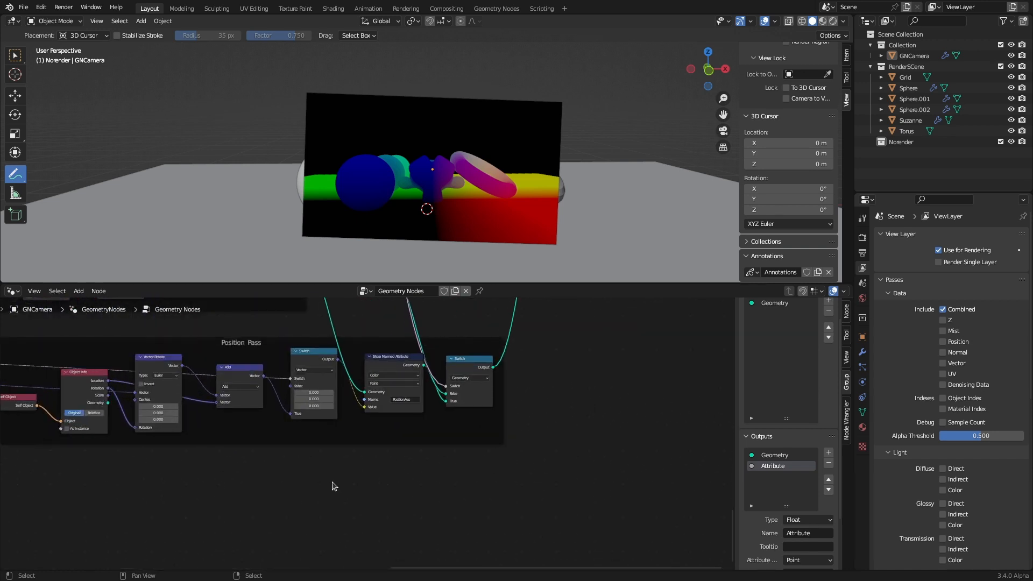
pyautogui.scroll(-2, 352, 464)
pyautogui.scroll(-2, 380, 452)
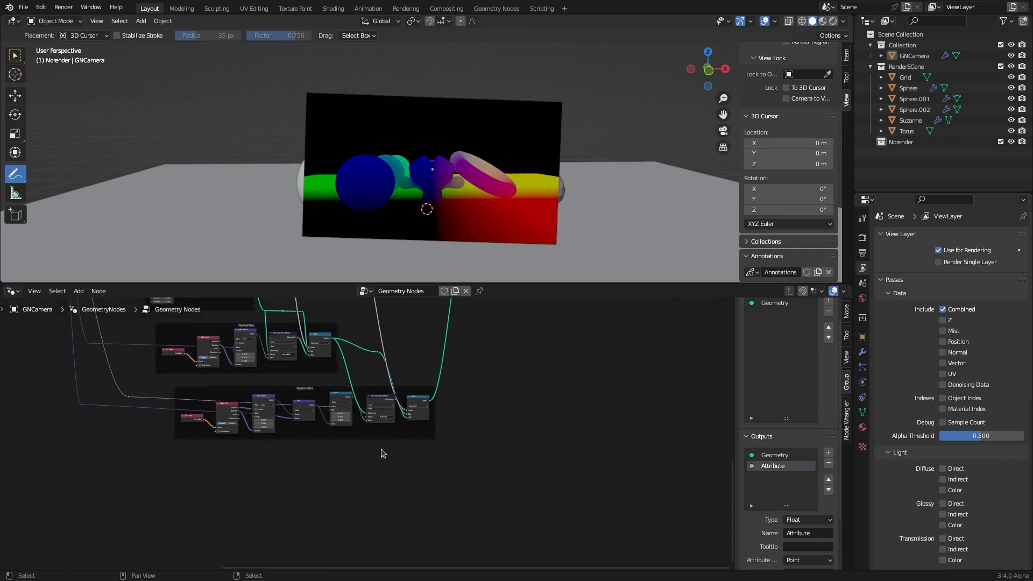
# Move the Realize Instances and Collection Info nodes higher, beside the Raycast node
pyautogui.scroll(6, 214, 422)
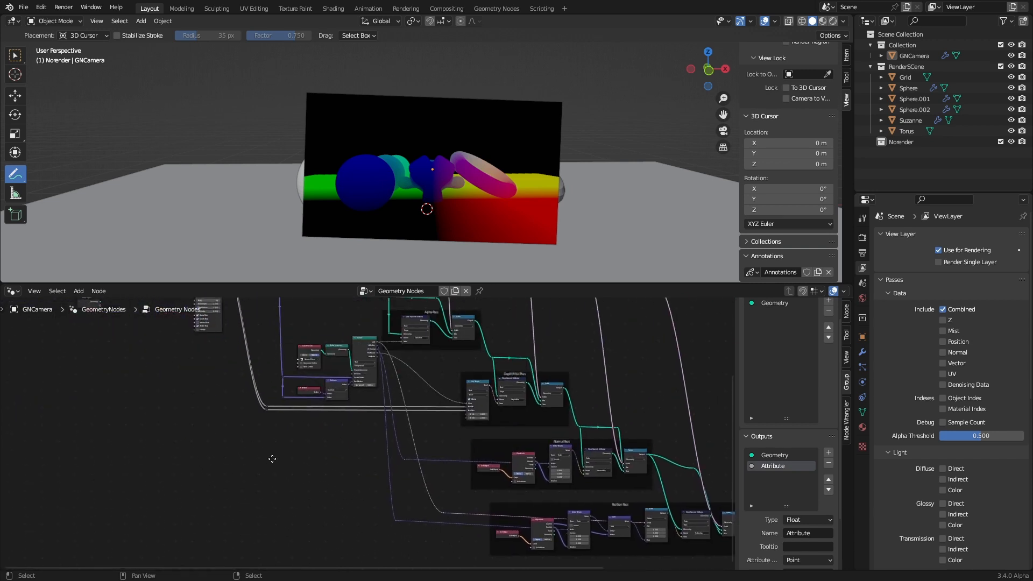
pyautogui.scroll(5, 276, 441)
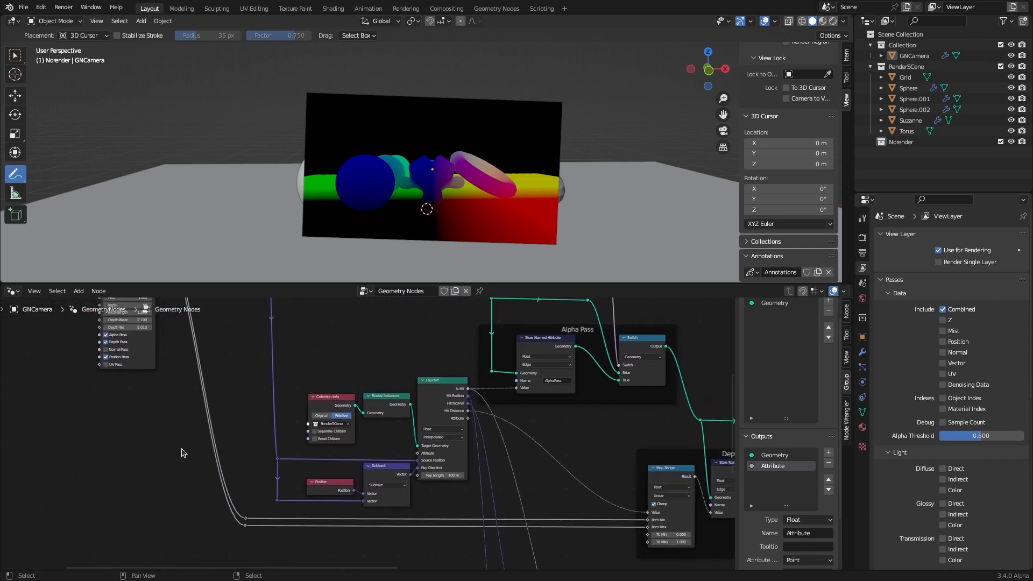
pyautogui.moveTo(409, 353); pyautogui.dragTo(418, 316)
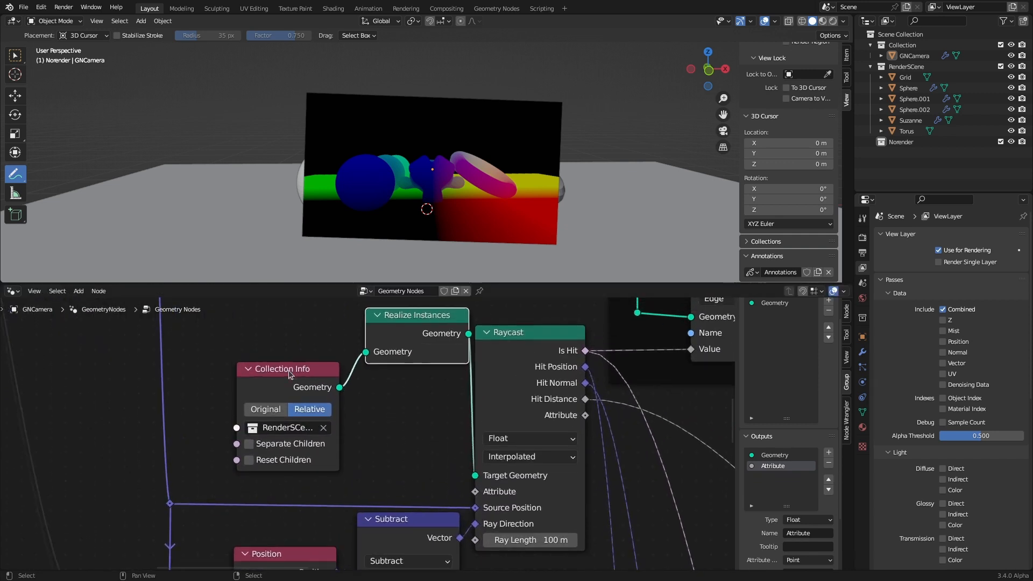
pyautogui.moveTo(288, 371); pyautogui.dragTo(276, 321)
pyautogui.moveTo(425, 317); pyautogui.dragTo(400, 329)
pyautogui.moveTo(442, 461); pyautogui.dragTo(259, 428, button='middle')
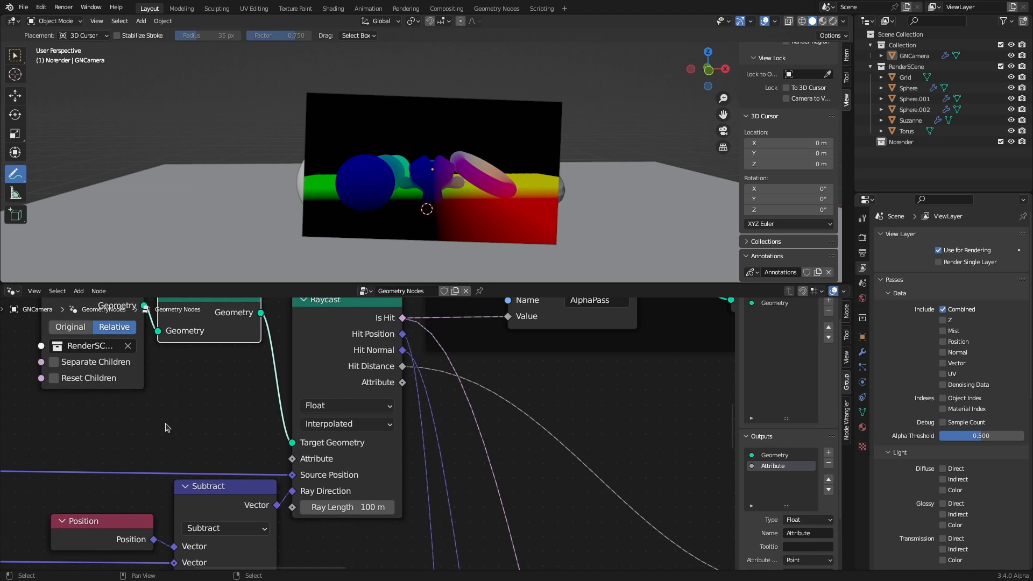
# Add a Named Attribute node below the Realize Instances node, next to the Raycast node
pyautogui.scroll(-2, 167, 428)
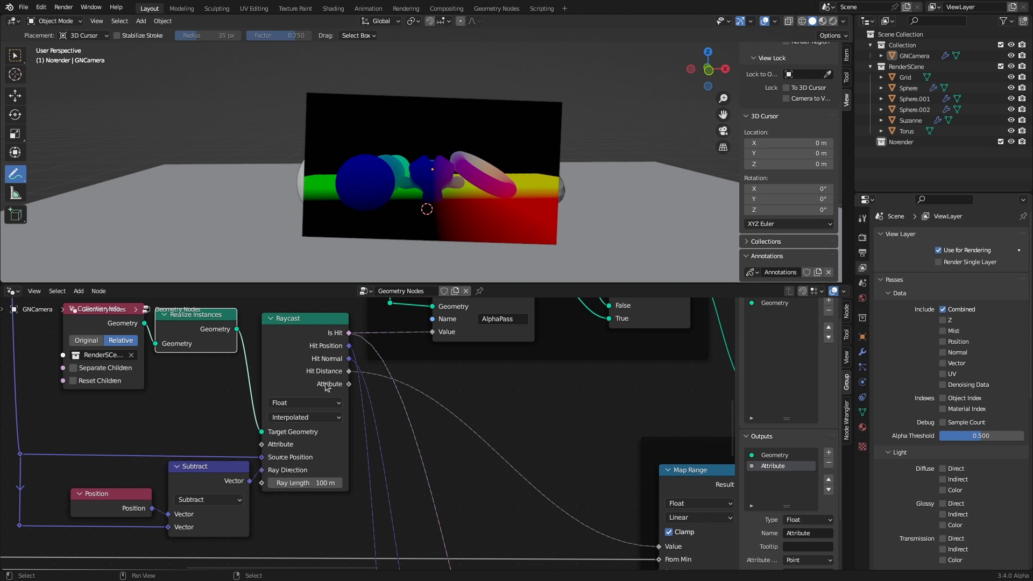
pyautogui.moveTo(341, 388)
pyautogui.click(174, 438)
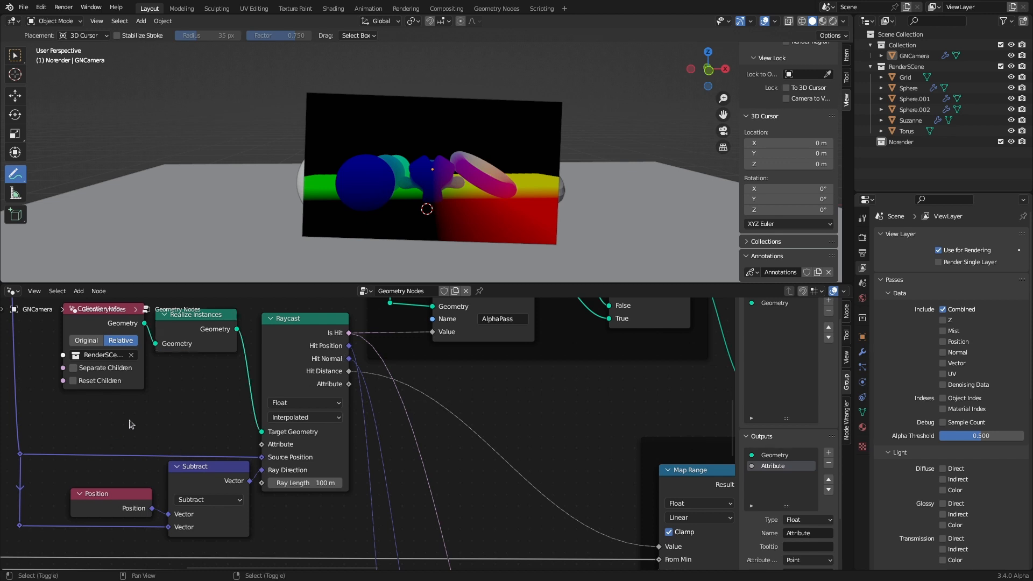
pyautogui.hotkey('shift', 'a')
pyautogui.click(97, 329)
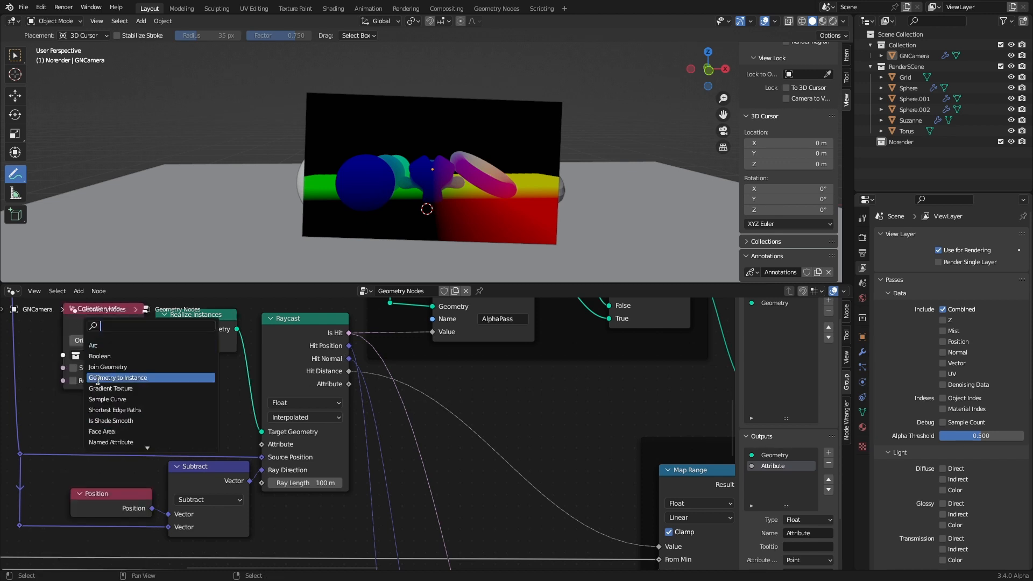
pyautogui.write('name')
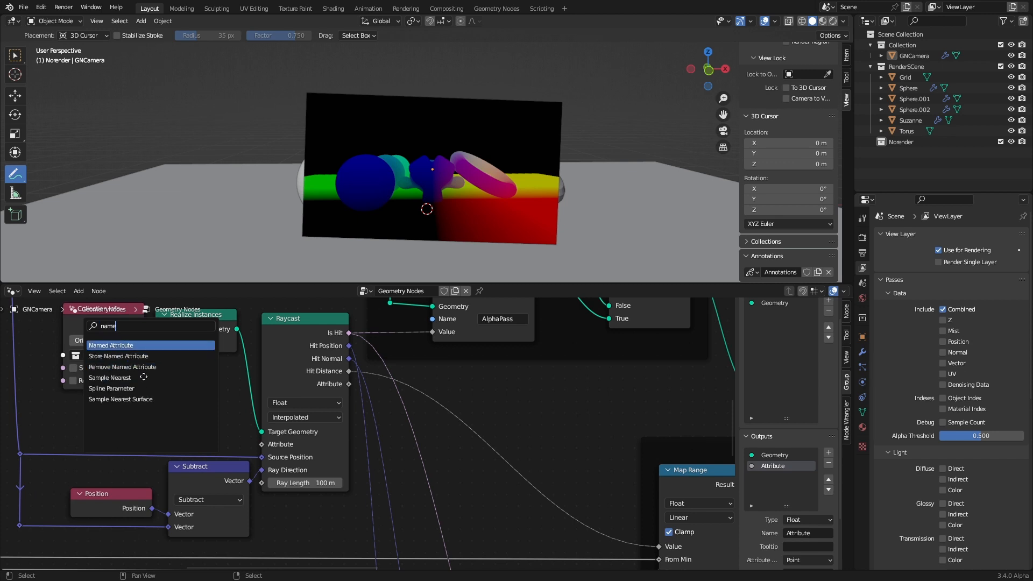
pyautogui.press('Return')
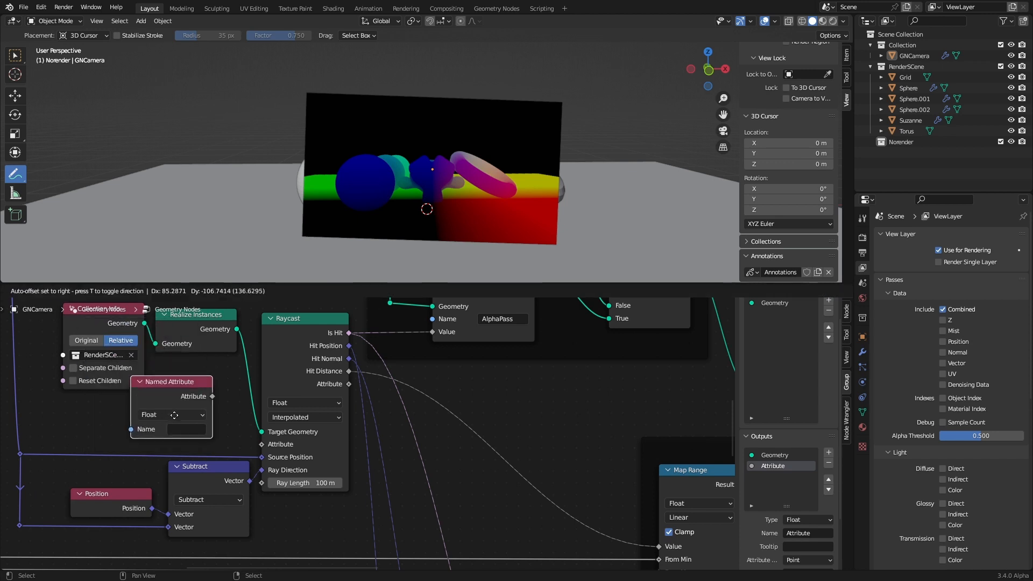
pyautogui.click(161, 453)
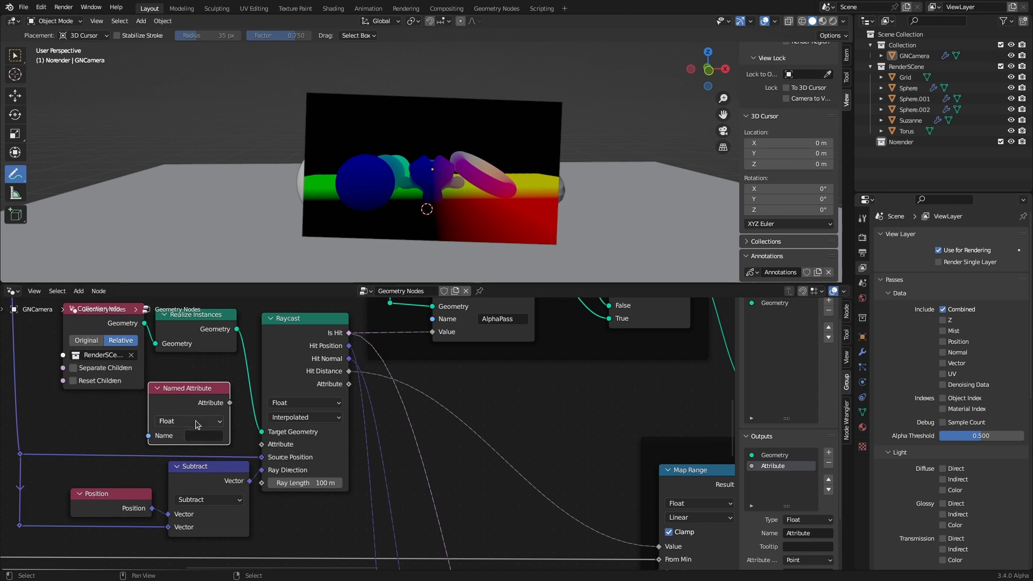
# Set the new Named Attribute to Vector with the name UVMap and link it to the Raycast node's Attribute input
pyautogui.click(199, 425)
pyautogui.click(180, 462)
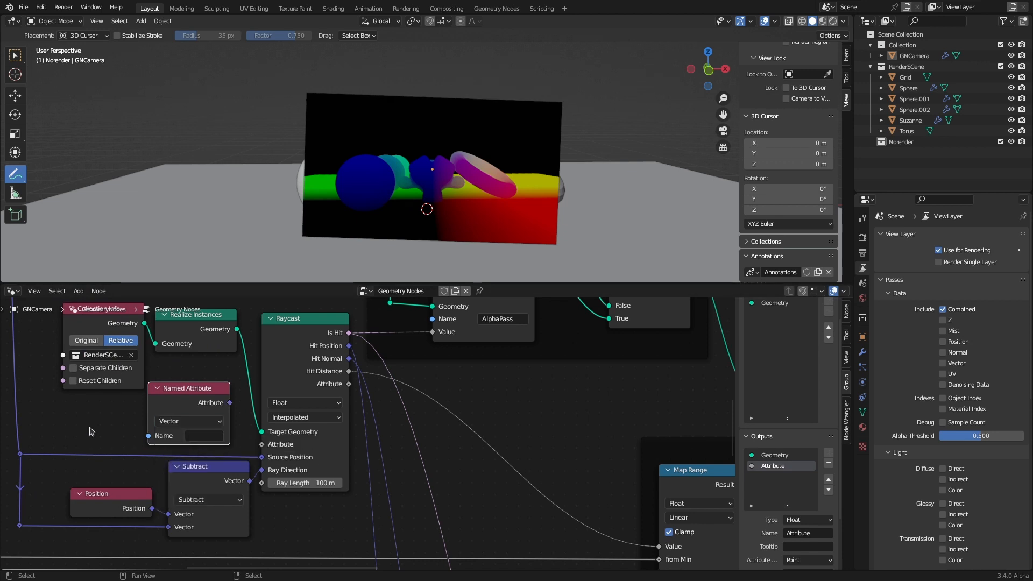
pyautogui.click(194, 436)
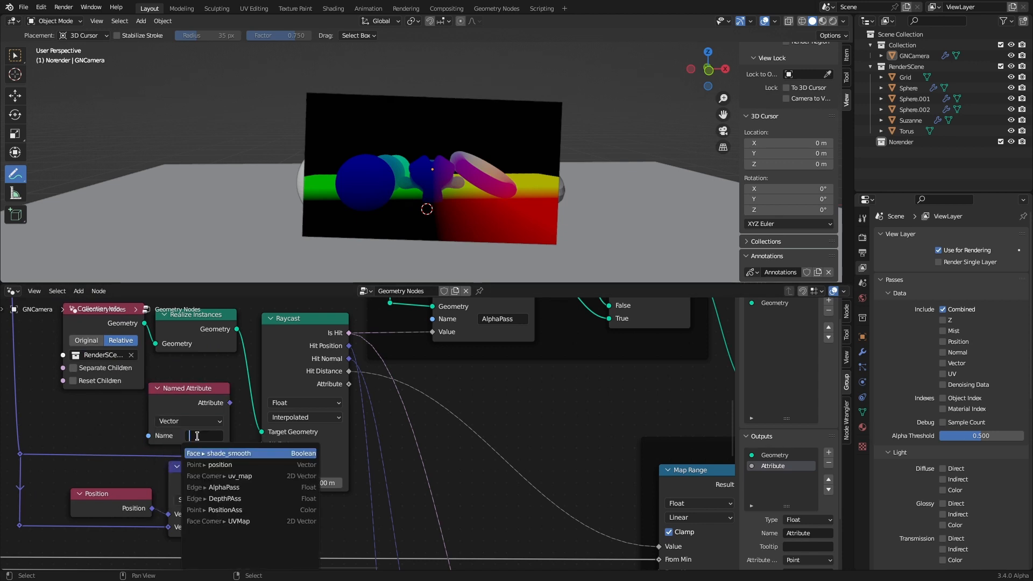
pyautogui.click(253, 522)
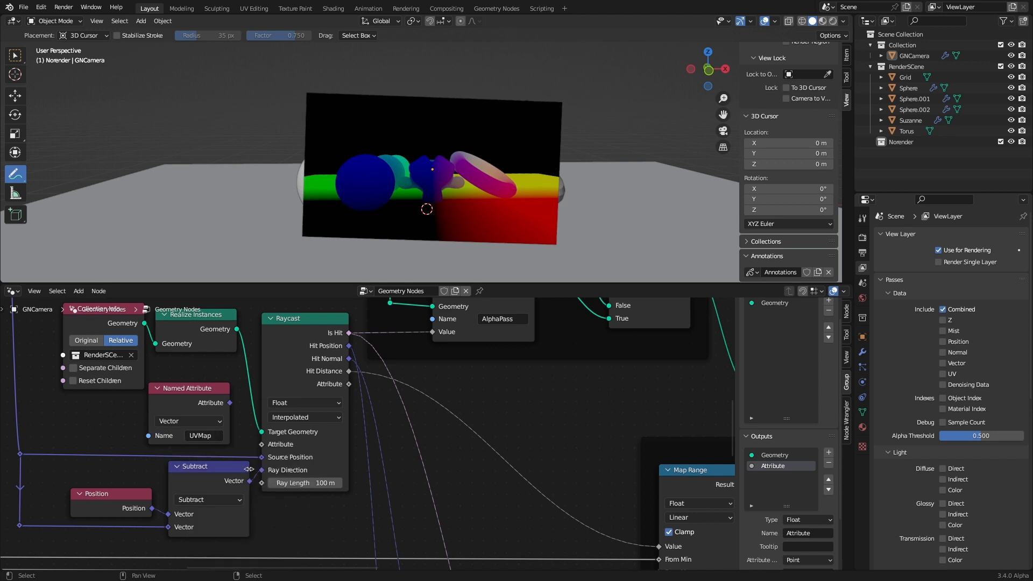
pyautogui.moveTo(229, 403); pyautogui.dragTo(257, 444)
# Extend the Raycast node's Attribute output to a new Reroute placed below the Position Pass frame
pyautogui.scroll(-3, 358, 411)
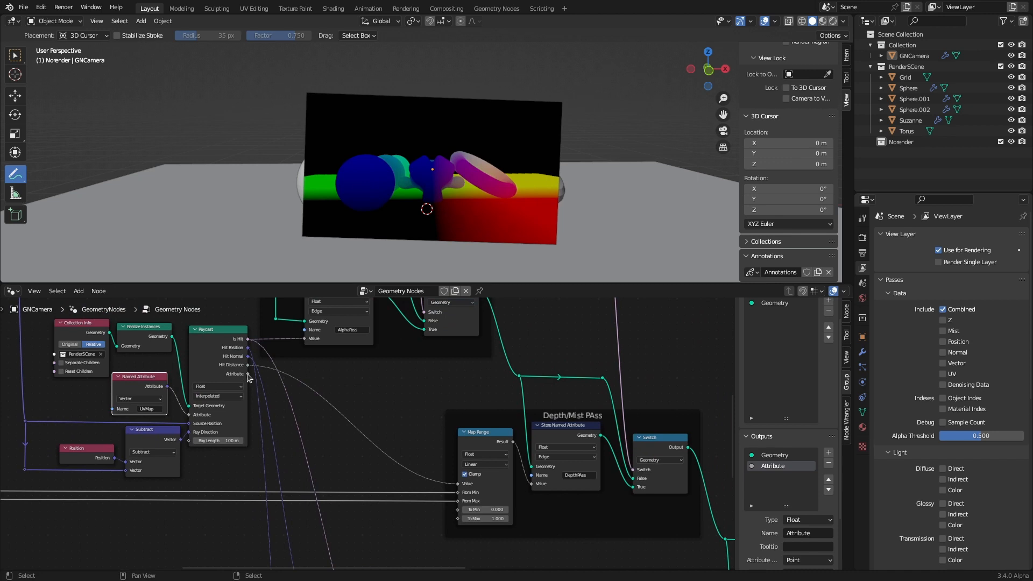
pyautogui.moveTo(249, 376); pyautogui.dragTo(505, 447)
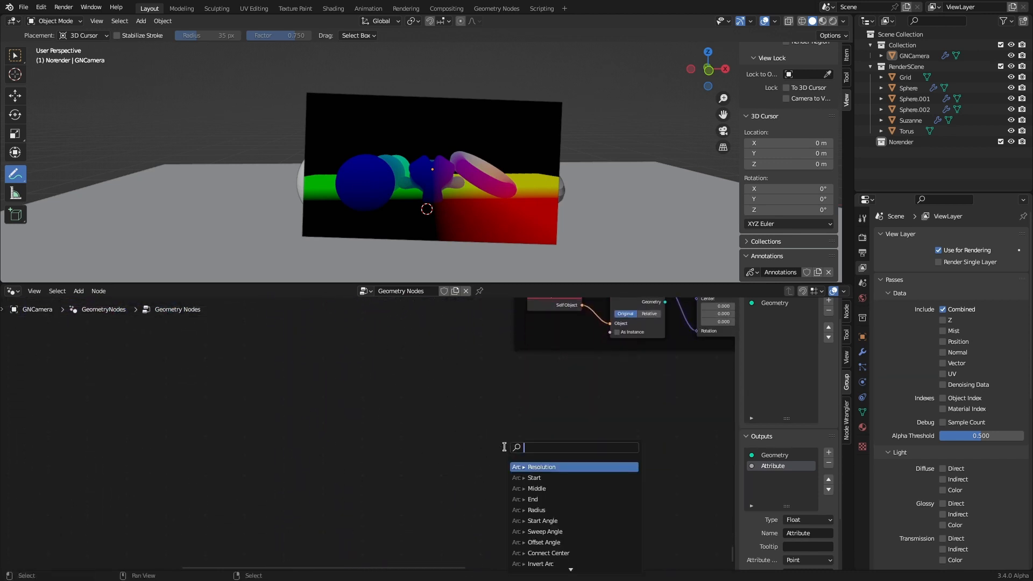
pyautogui.write('red')
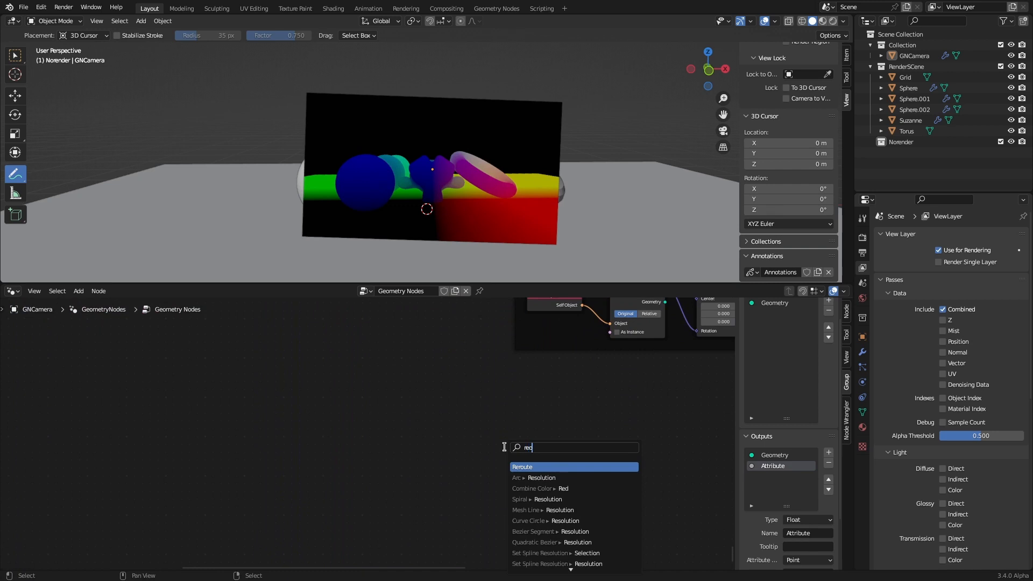
pyautogui.click(527, 466)
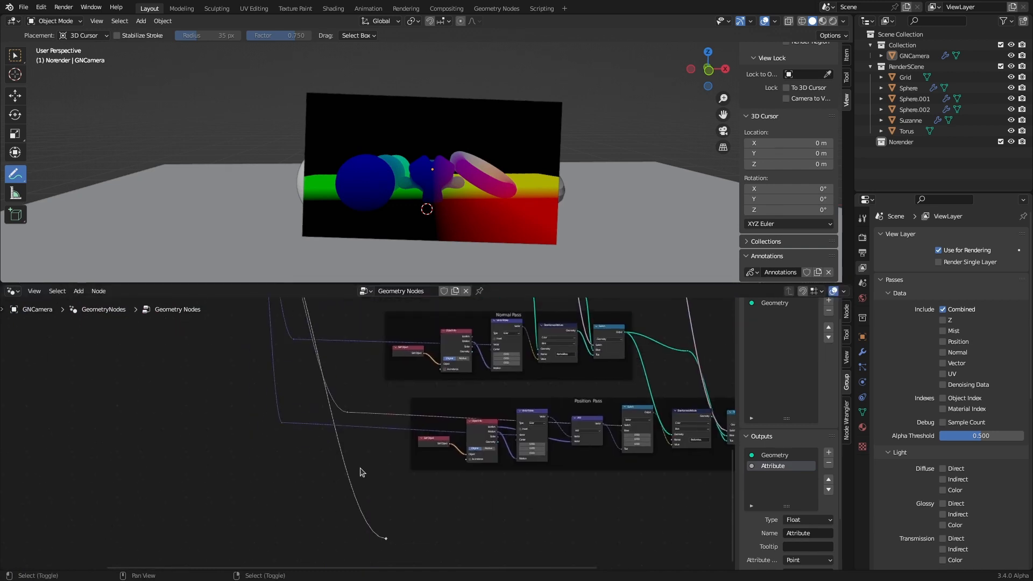
pyautogui.click(260, 529)
# Duplicate the Position Pass's Store Named Attribute node, take the copy out of the frame and place it below
pyautogui.scroll(7, 386, 541)
pyautogui.moveTo(387, 543); pyautogui.dragTo(90, 517, button='middle')
pyautogui.moveTo(506, 344); pyautogui.dragTo(385, 372, button='middle')
pyautogui.click(386, 363)
pyautogui.hotkey('shift', 'd')
pyautogui.click(350, 493)
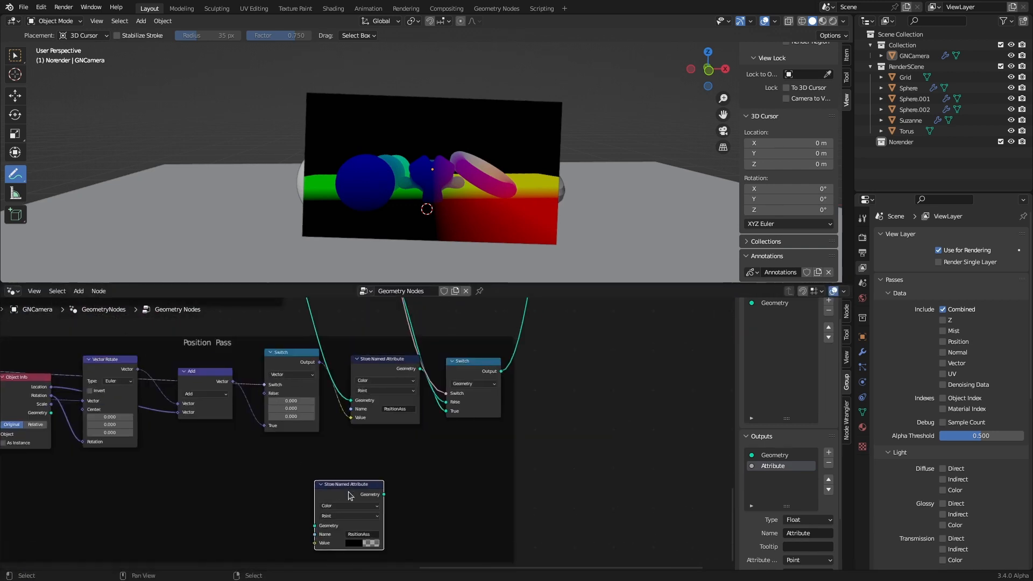
pyautogui.hotkey('alt', 'p')
pyautogui.moveTo(241, 509); pyautogui.dragTo(363, 435, button='middle')
pyautogui.moveTo(466, 427); pyautogui.dragTo(650, 459)
# Duplicate the Position Pass's final geometry Switch, take the copy out of the frame and place it beside the copied Store Named Attribute
pyautogui.moveTo(636, 416); pyautogui.dragTo(357, 456, button='middle')
pyautogui.scroll(-2, 358, 456)
pyautogui.click(311, 348)
pyautogui.hotkey('shift', 'd')
pyautogui.click(444, 482)
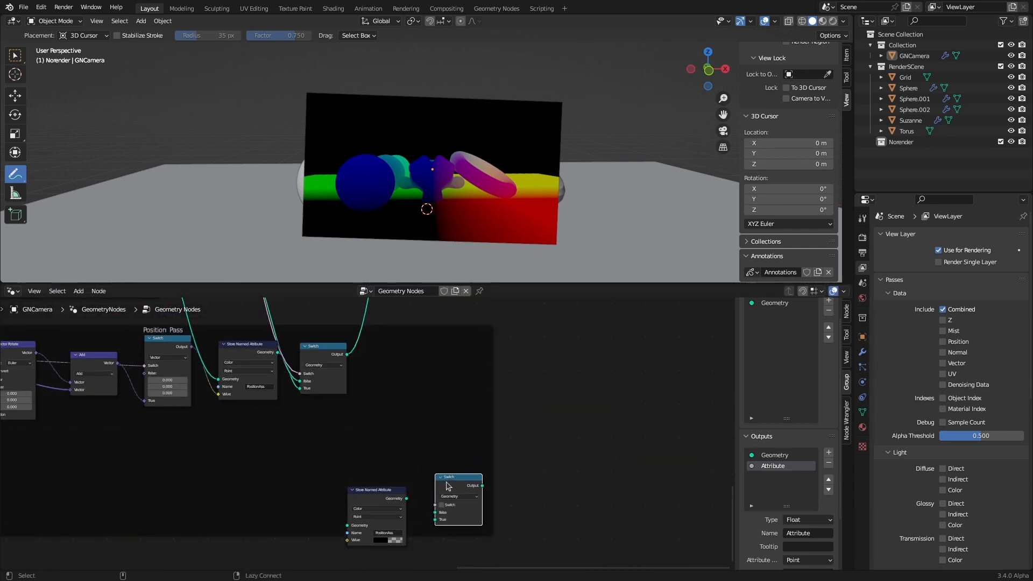
pyautogui.hotkey('alt', 'p')
pyautogui.scroll(1, 428, 494)
pyautogui.moveTo(429, 494); pyautogui.dragTo(404, 452, button='middle')
pyautogui.moveTo(405, 451); pyautogui.dragTo(469, 457)
pyautogui.moveTo(344, 454); pyautogui.dragTo(390, 452)
# Link the Position Pass's final Switch output through a reroute to the copied Store Named Attribute's Geometry and the copied Switch's False input
pyautogui.scroll(-1, 365, 389)
pyautogui.moveTo(366, 390); pyautogui.dragTo(341, 425, button='middle')
pyautogui.moveTo(291, 335); pyautogui.dragTo(416, 508)
pyautogui.hotkey('ctrl', 'z')
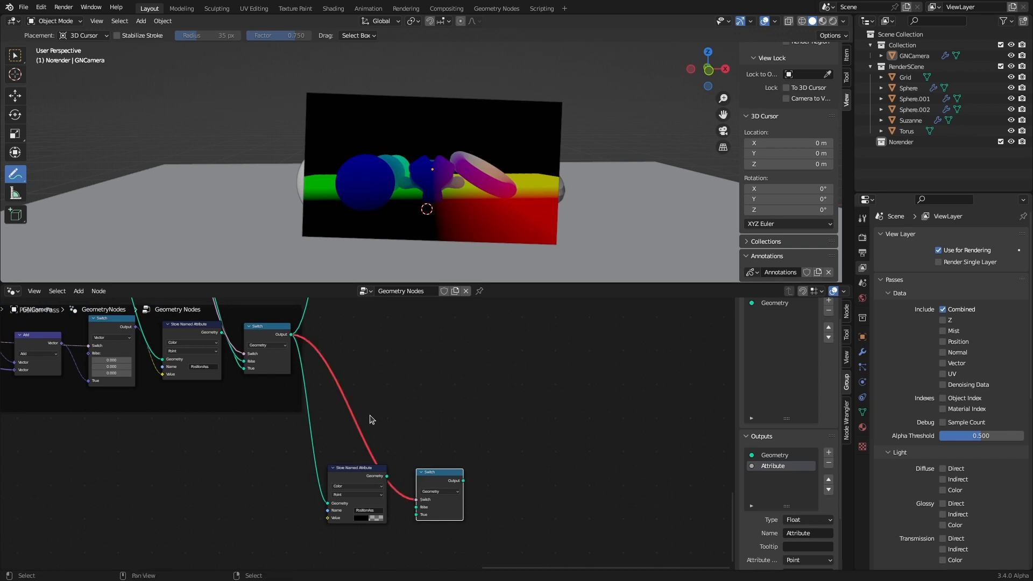
pyautogui.hotkey('ctrl', 'z')
pyautogui.keyDown('shift'); pyautogui.moveTo(312, 446); pyautogui.dragTo(322, 444, button='right'); pyautogui.keyUp('shift')
pyautogui.press('g')
pyautogui.click(320, 448)
pyautogui.moveTo(321, 448); pyautogui.dragTo(416, 507)
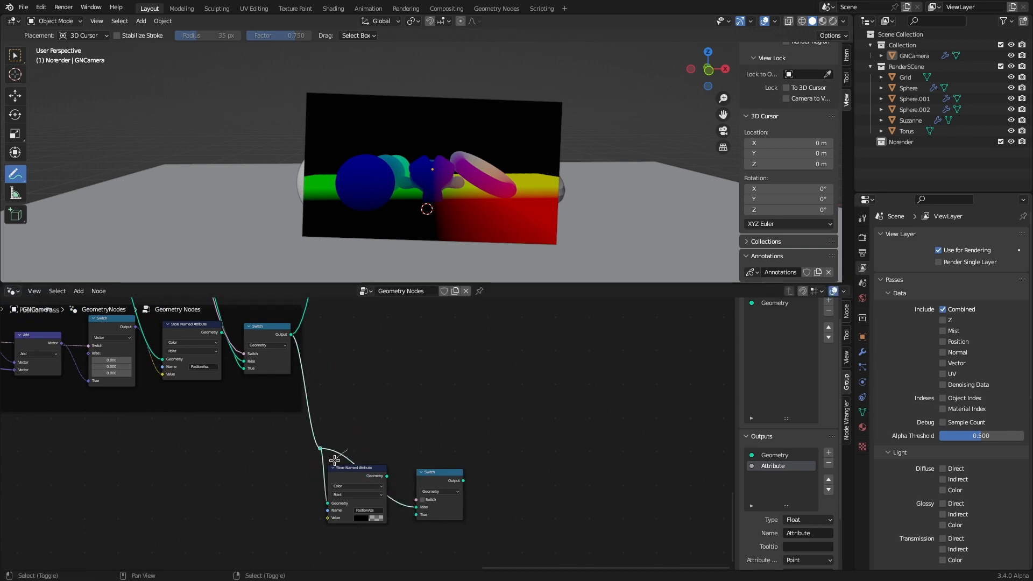
# Route the False link above the copied Store Named Attribute with a reroute, and link that node's Geometry output to the Switch's True input
pyautogui.keyDown('shift'); pyautogui.moveTo(399, 509); pyautogui.dragTo(403, 496, button='right'); pyautogui.keyUp('shift')
pyautogui.press('g')
pyautogui.click(404, 453)
pyautogui.moveTo(387, 477); pyautogui.dragTo(416, 515)
# Turn off the Alpha, Depth and Postion Pass checkboxes on the SenSor group node, leaving only UV Pass enabled
pyautogui.scroll(-8, 418, 531)
pyautogui.scroll(3, 395, 474)
pyautogui.scroll(3, 186, 425)
pyautogui.moveTo(97, 345); pyautogui.dragTo(235, 491, button='middle')
pyautogui.scroll(3, 235, 491)
pyautogui.scroll(2, 235, 494)
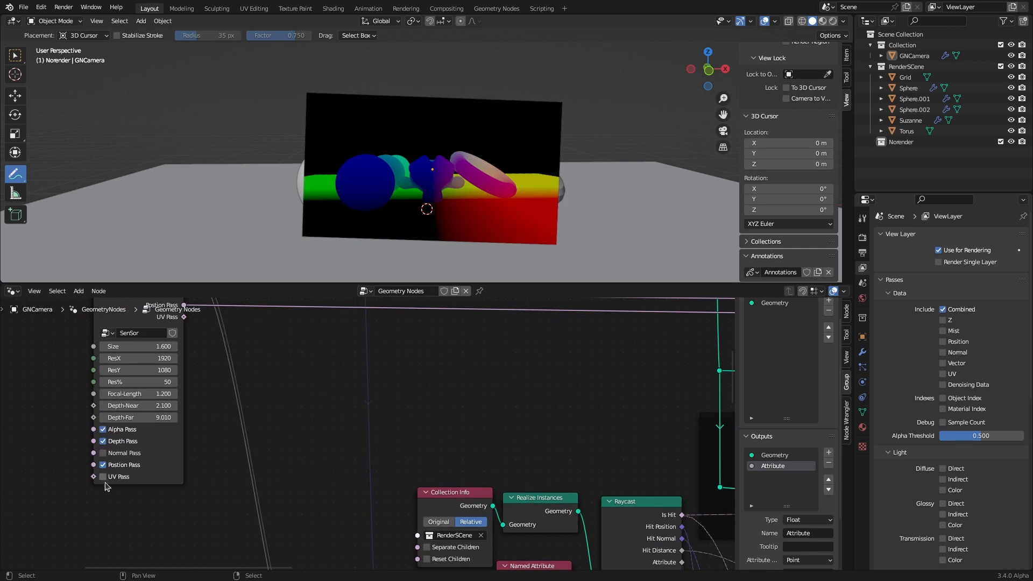
pyautogui.moveTo(103, 465); pyautogui.dragTo(102, 441)
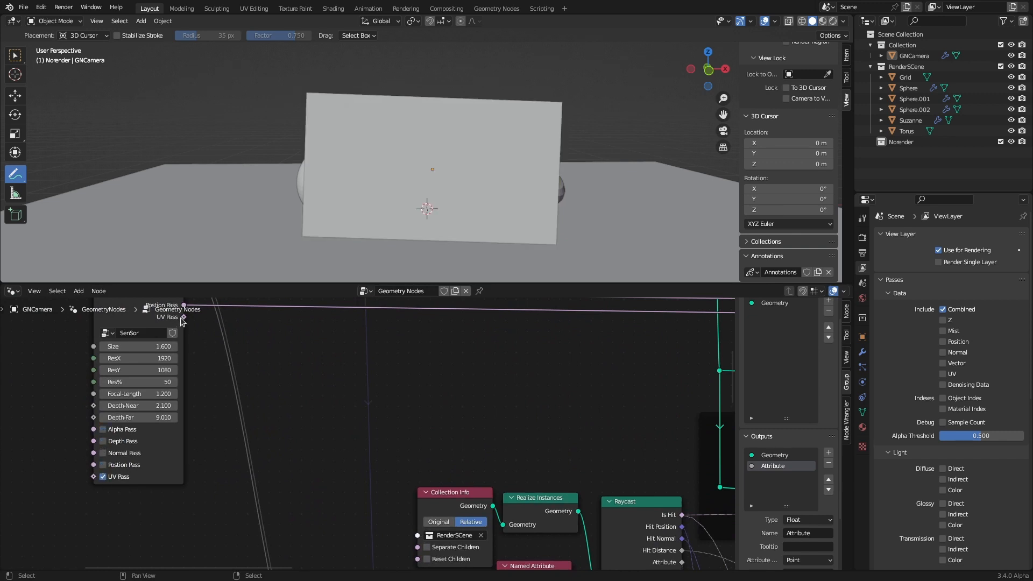
# Link the SenSor group's UV Pass output to the copied Switch's Switch input, routing it alongside the other pass links with a reroute
pyautogui.moveTo(183, 318); pyautogui.dragTo(619, 433)
pyautogui.scroll(-8, 329, 360)
pyautogui.moveTo(376, 333); pyautogui.dragTo(455, 445, button='middle')
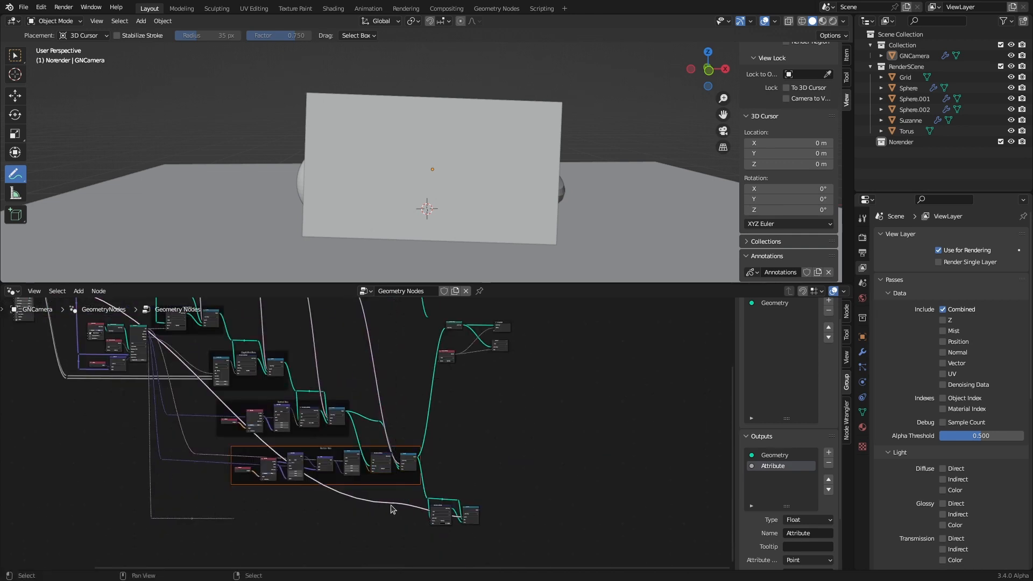
pyautogui.scroll(5, 391, 509)
pyautogui.moveTo(404, 537); pyautogui.dragTo(406, 332)
pyautogui.hotkey('ctrl', 'z')
pyautogui.moveTo(406, 332); pyautogui.dragTo(431, 510, button='middle')
pyautogui.moveTo(431, 509); pyautogui.dragTo(429, 388)
pyautogui.scroll(-8, 429, 383)
pyautogui.moveTo(425, 458); pyautogui.dragTo(412, 365, button='middle')
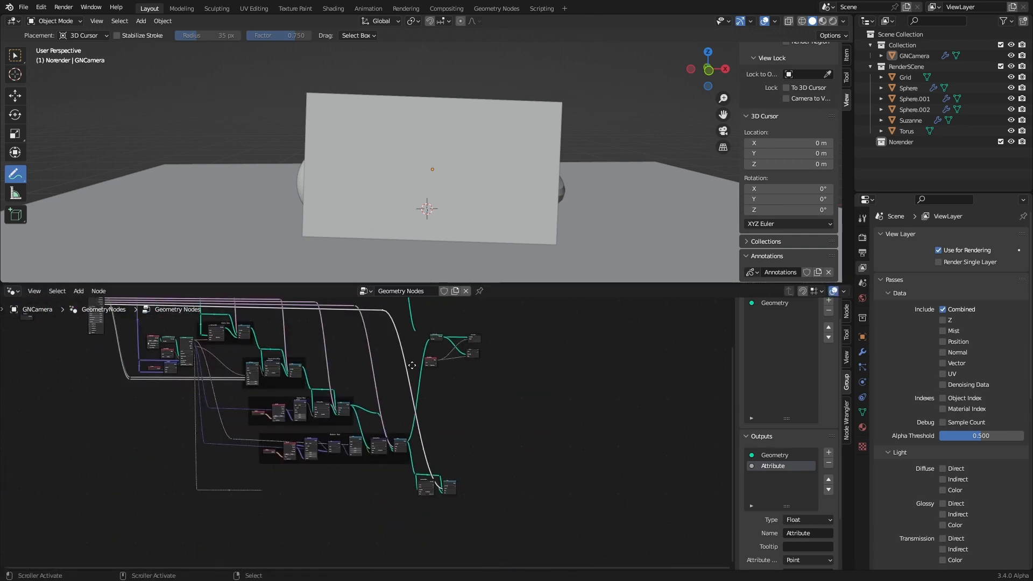
# Move the Join Geometry, Named Attribute and output nodes near the UV Switch, and link the Switch's output to Join Geometry
pyautogui.scroll(5, 438, 412)
pyautogui.moveTo(438, 412); pyautogui.dragTo(425, 445, button='middle')
pyautogui.moveTo(353, 334); pyautogui.dragTo(524, 544)
pyautogui.moveTo(457, 527); pyautogui.dragTo(501, 366, button='middle')
pyautogui.scroll(8, 457, 387)
pyautogui.moveTo(439, 399); pyautogui.dragTo(387, 481, button='middle')
pyautogui.moveTo(386, 481); pyautogui.dragTo(504, 379)
pyautogui.moveTo(504, 379); pyautogui.dragTo(462, 393)
pyautogui.moveTo(407, 455); pyautogui.dragTo(429, 414, button='middle')
pyautogui.moveTo(425, 413); pyautogui.dragTo(419, 407)
pyautogui.scroll(-6, 369, 436)
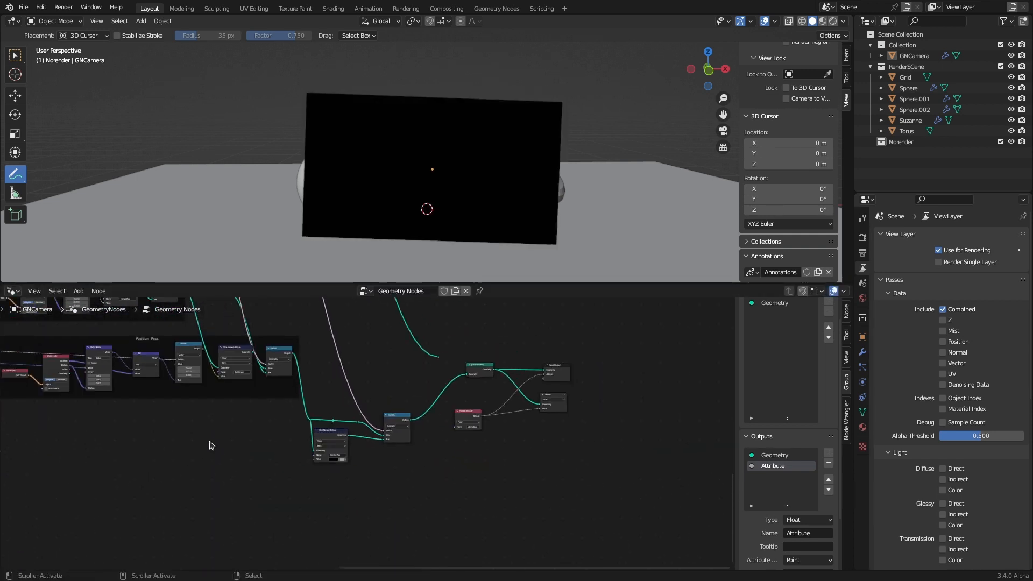
# Link the Raycast Attribute reroute to the Value input of the copied Store Named Attribute node
pyautogui.scroll(-6, 216, 448)
pyautogui.moveTo(233, 454); pyautogui.dragTo(296, 449, button='middle')
pyautogui.scroll(7, 251, 459)
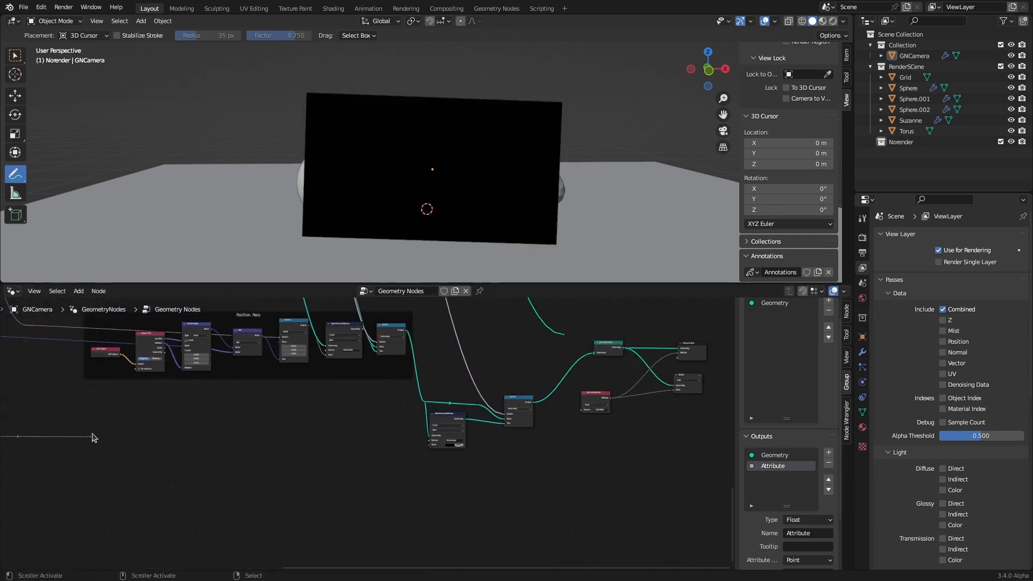
pyautogui.moveTo(90, 440); pyautogui.dragTo(429, 445)
pyautogui.moveTo(325, 480); pyautogui.dragTo(294, 518, button='middle')
# Rename the attribute in the copied Store Named Attribute node to UVPass
pyautogui.moveTo(429, 120); pyautogui.dragTo(493, 193, button='middle')
pyautogui.scroll(4, 606, 336)
pyautogui.moveTo(652, 340); pyautogui.dragTo(485, 338, button='middle')
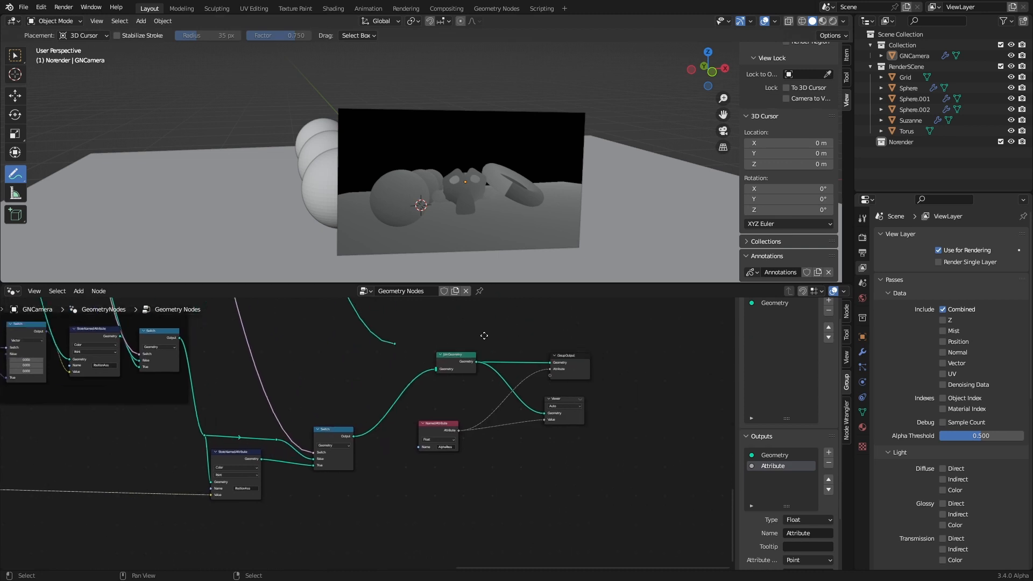
pyautogui.moveTo(560, 355); pyautogui.dragTo(559, 355)
pyautogui.scroll(4, 390, 460)
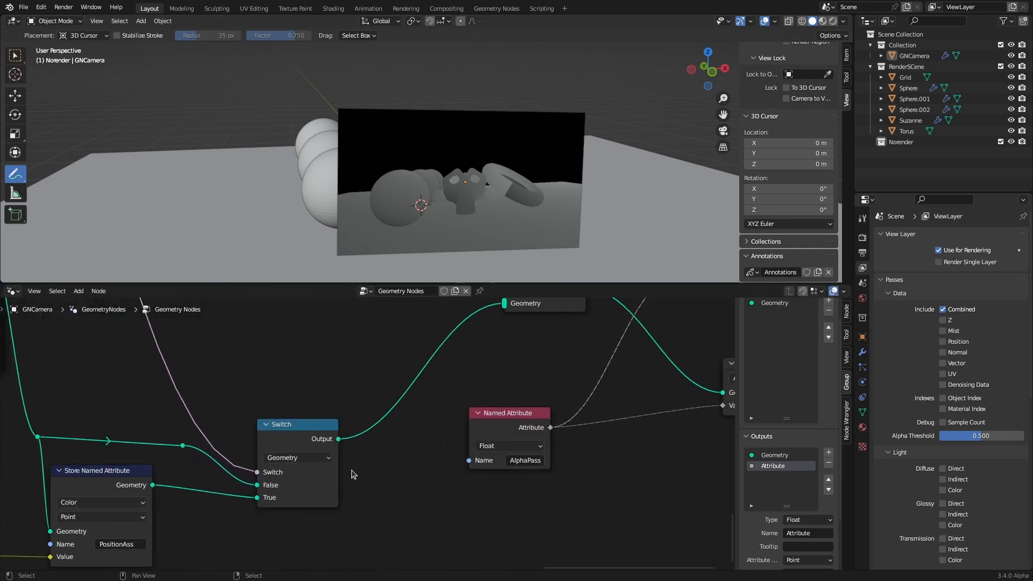
pyautogui.click(264, 491)
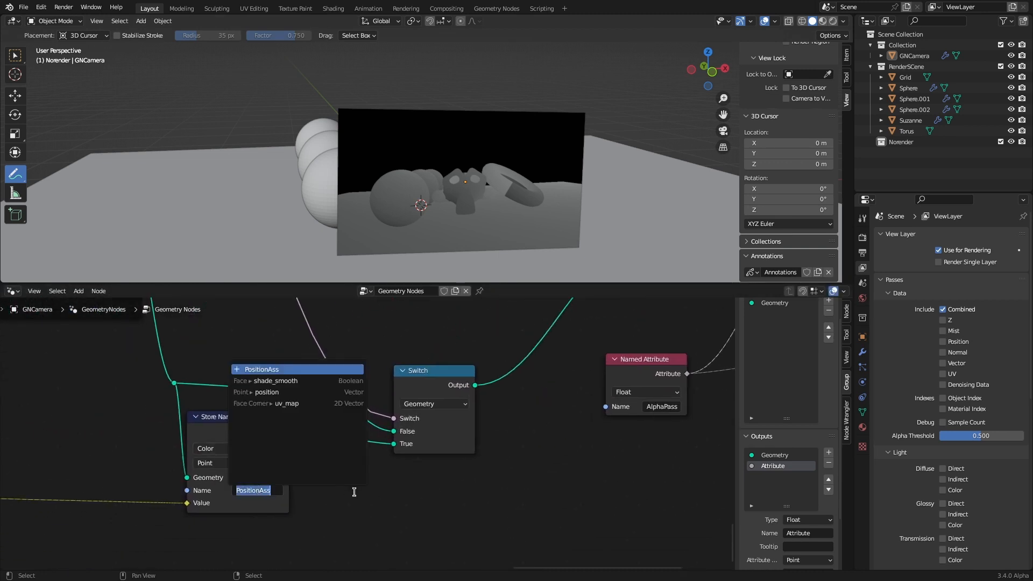
pyautogui.write('Uv')
pyautogui.press('BackSpace')
pyautogui.press('BackSpace')
pyautogui.write('UVPass')
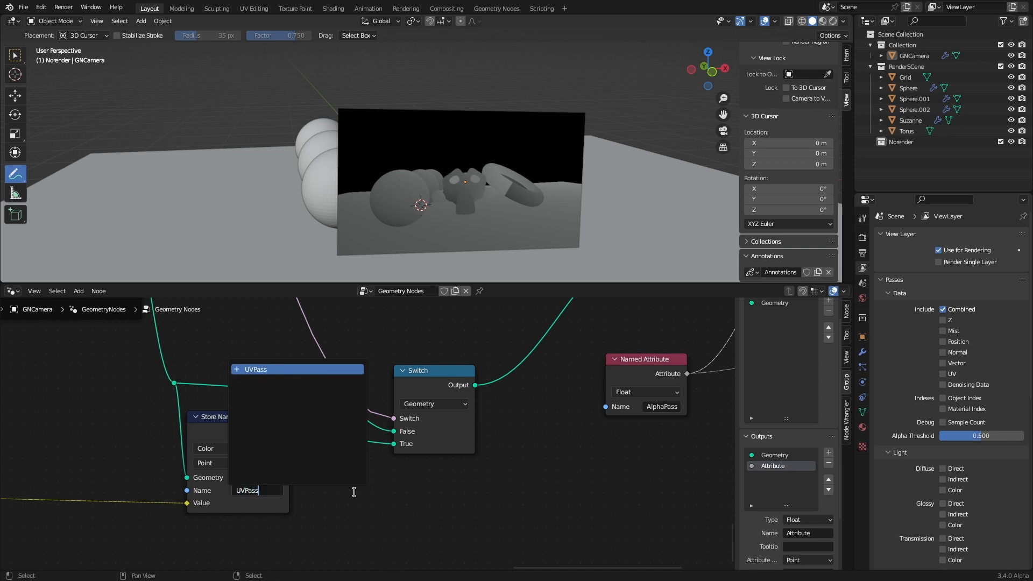
pyautogui.press('Return')
# Set the Named Attribute feeding the Group Output to Color with the name UVPass, and toggle the Viewer preview on and off
pyautogui.moveTo(433, 371); pyautogui.dragTo(431, 356)
pyautogui.scroll(-3, 592, 395)
pyautogui.moveTo(640, 404); pyautogui.dragTo(418, 461, button='middle')
pyautogui.click(417, 460)
pyautogui.click(447, 498)
pyautogui.click(585, 399)
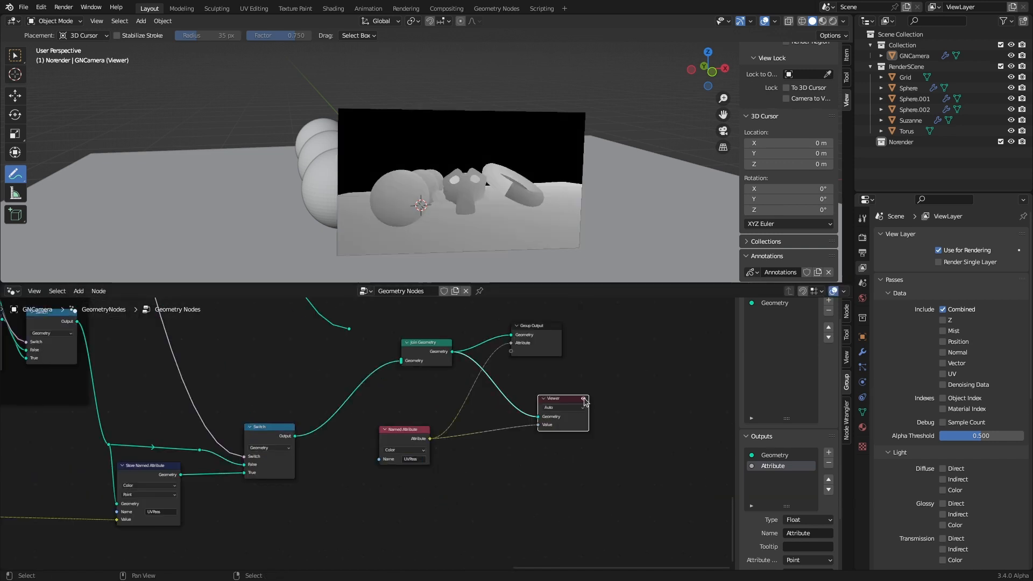
pyautogui.click(584, 400)
# Examine the link carrying the Raycast Attribute output to the UVPass Store Named Attribute node
pyautogui.moveTo(321, 451); pyautogui.dragTo(466, 431, button='middle')
pyautogui.scroll(4, 378, 481)
pyautogui.scroll(-6, 377, 447)
pyautogui.moveTo(186, 503); pyautogui.dragTo(343, 475, button='middle')
pyautogui.scroll(-5, 269, 477)
pyautogui.moveTo(134, 481); pyautogui.dragTo(102, 222, button='middle')
pyautogui.moveTo(411, 448); pyautogui.dragTo(407, 463)
pyautogui.click(251, 468)
pyautogui.moveTo(251, 468); pyautogui.dragTo(406, 432, button='middle')
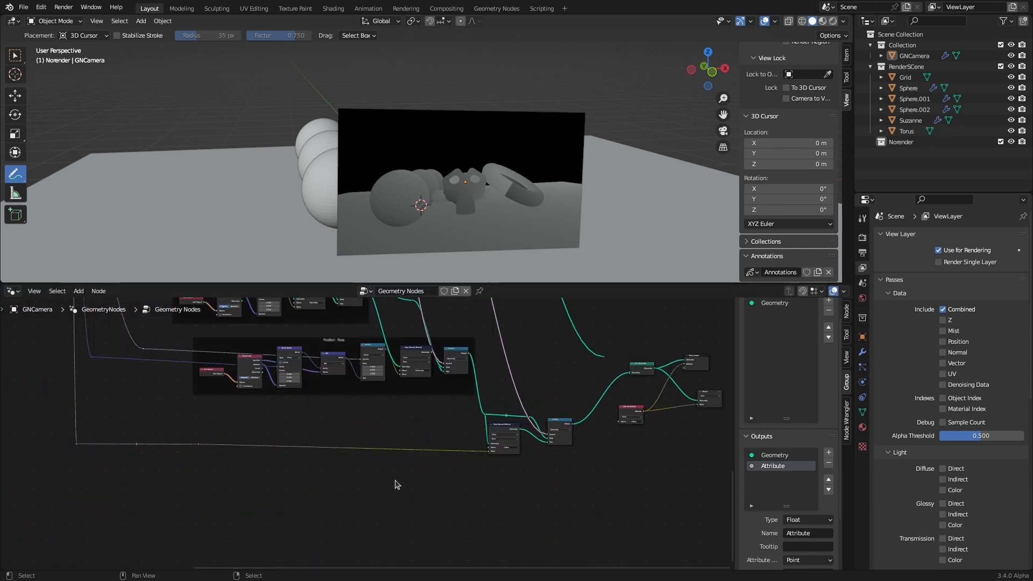
pyautogui.scroll(2, 397, 484)
pyautogui.scroll(2, 505, 500)
pyautogui.moveTo(452, 493); pyautogui.dragTo(427, 509, button='middle')
pyautogui.scroll(2, 431, 500)
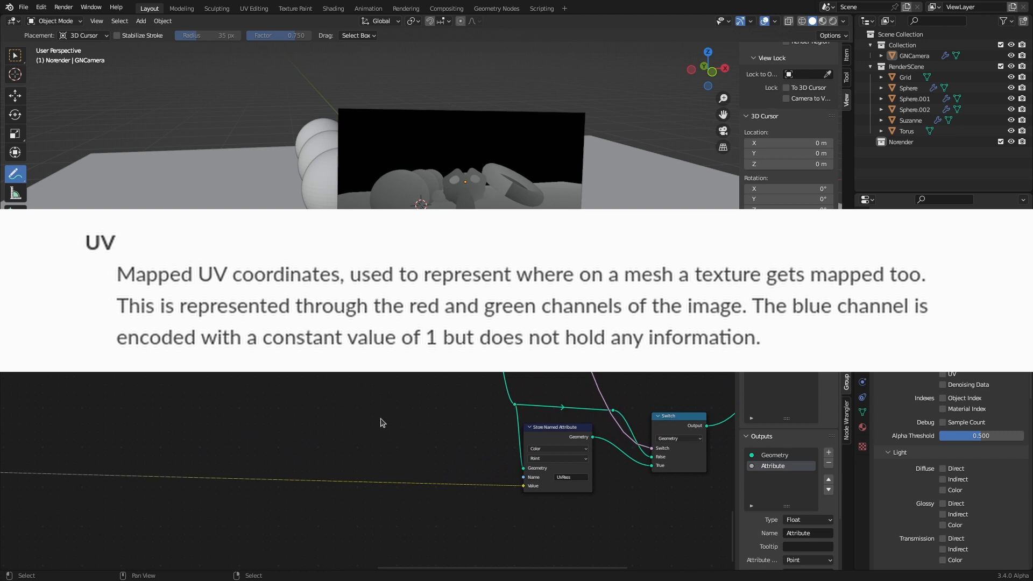
# Add a Separate XYZ node below the Position Pass frame, beside the link to the UVPass Store Named Attribute
pyautogui.scroll(-1, 372, 431)
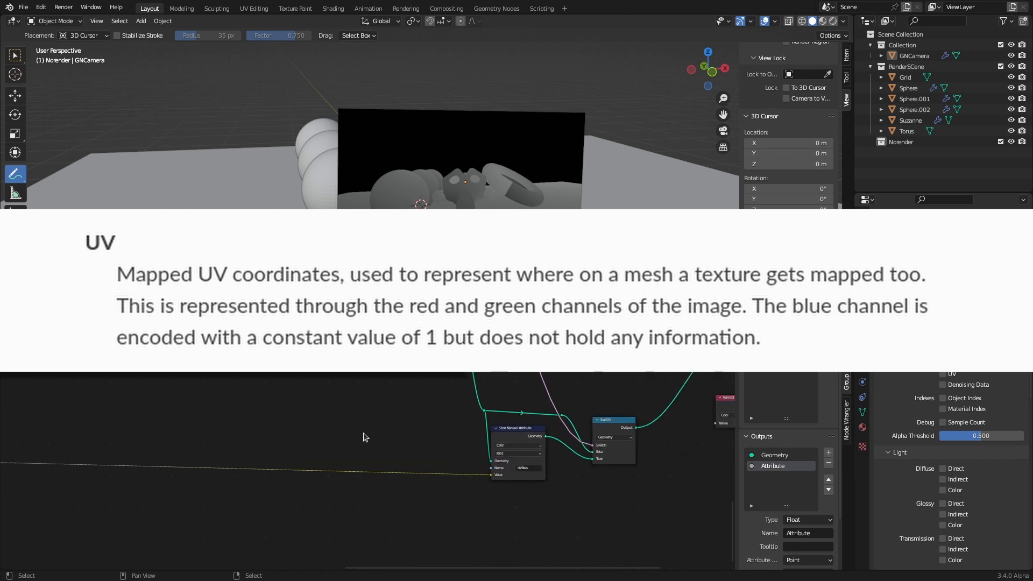
pyautogui.moveTo(362, 434); pyautogui.dragTo(491, 409, button='middle')
pyautogui.hotkey('shift', 'a')
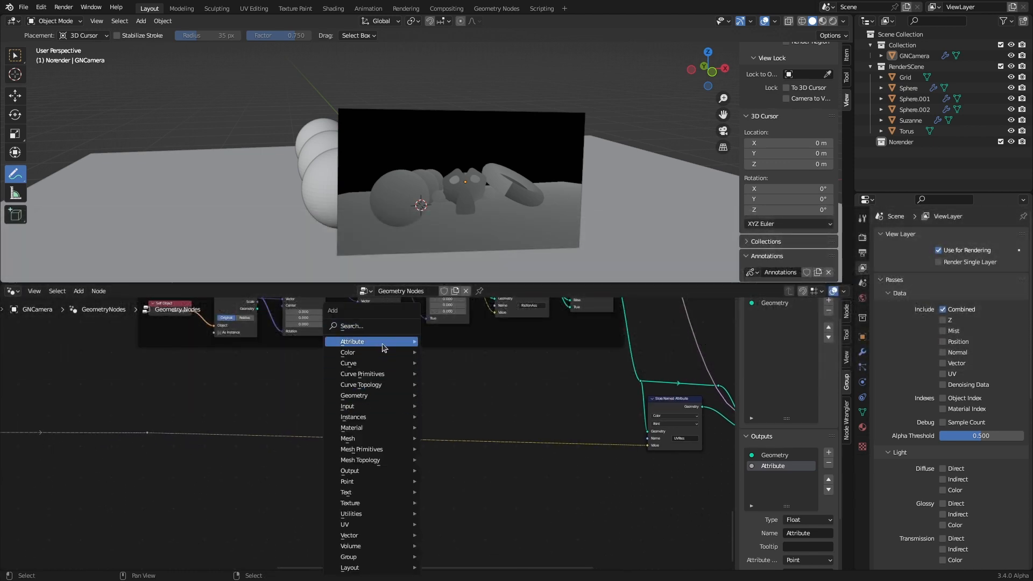
pyautogui.click(372, 342)
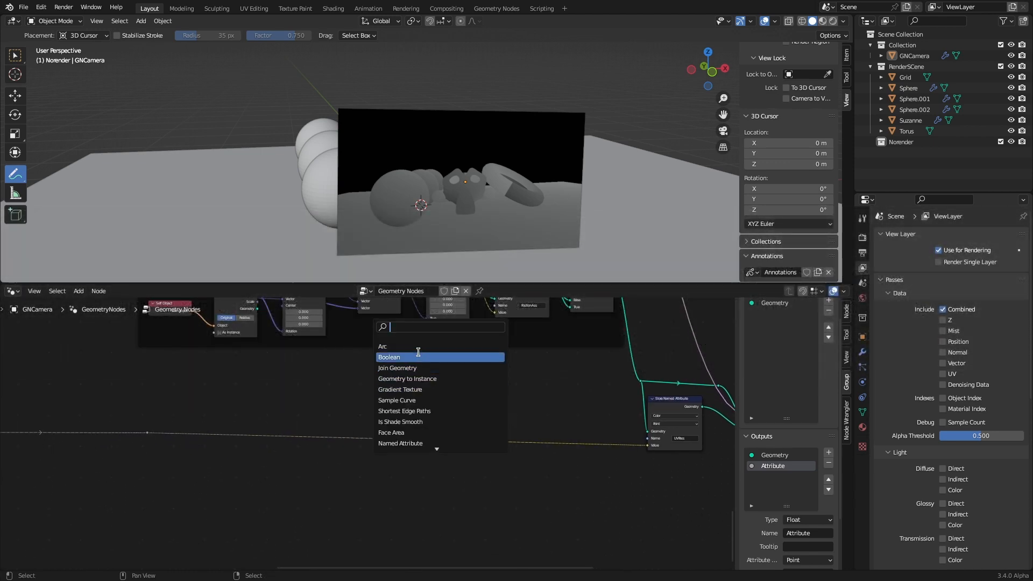
pyautogui.write('sepa')
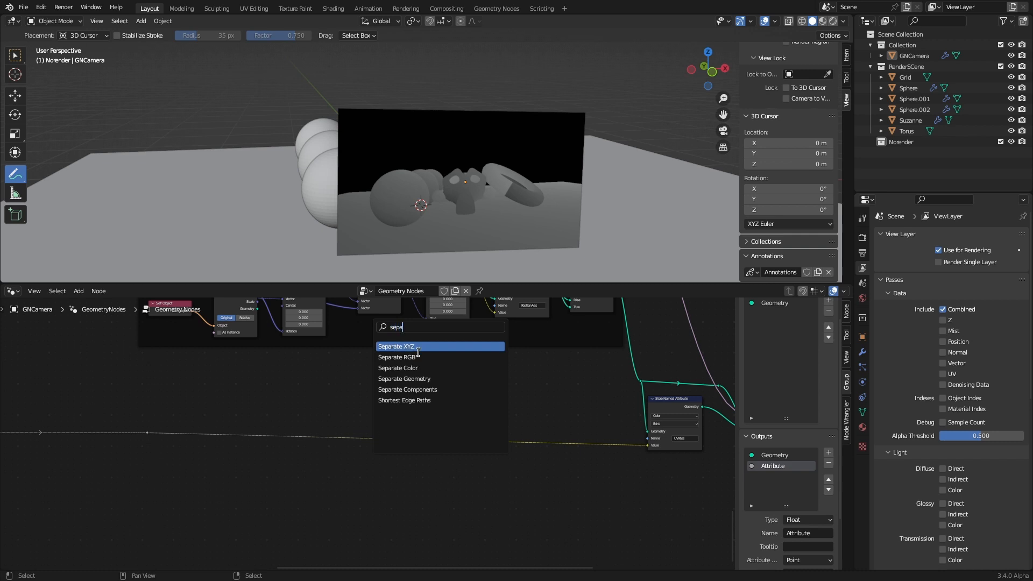
pyautogui.press('Return')
pyautogui.click(462, 482)
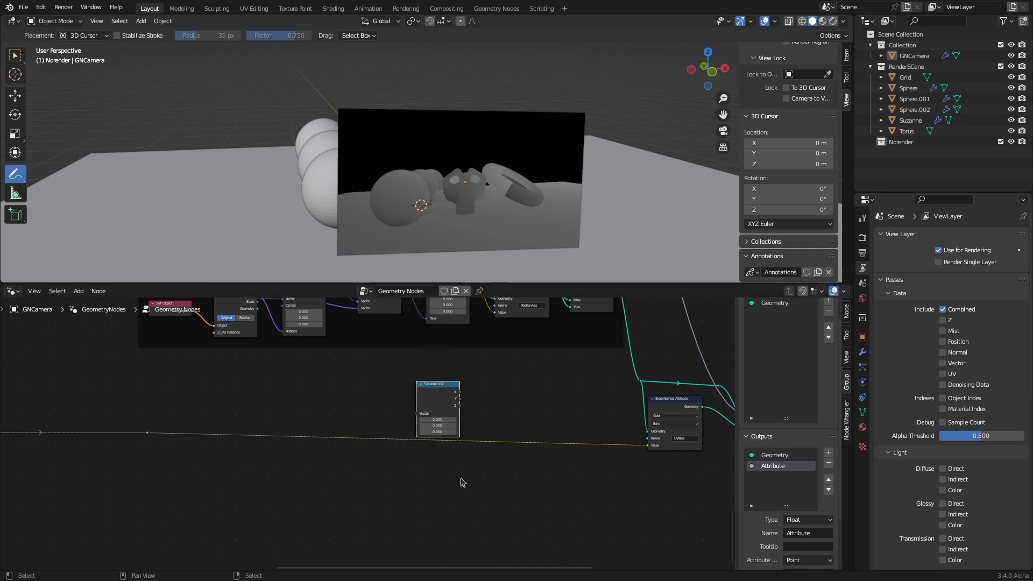
# Add a Combine XYZ node between the Separate XYZ and the UVPass Store Named Attribute nodes
pyautogui.hotkey('shift', 'a')
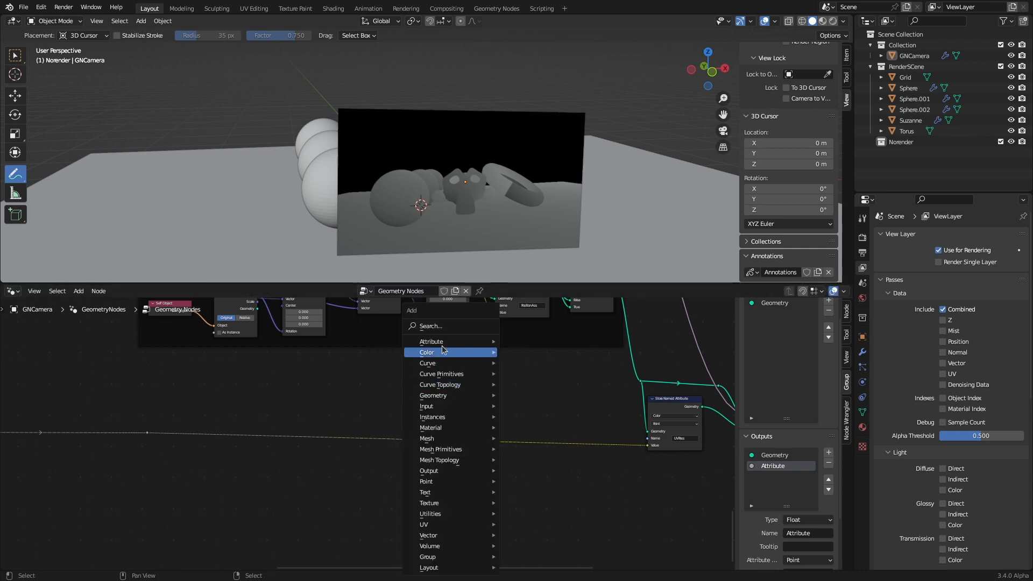
pyautogui.click(442, 332)
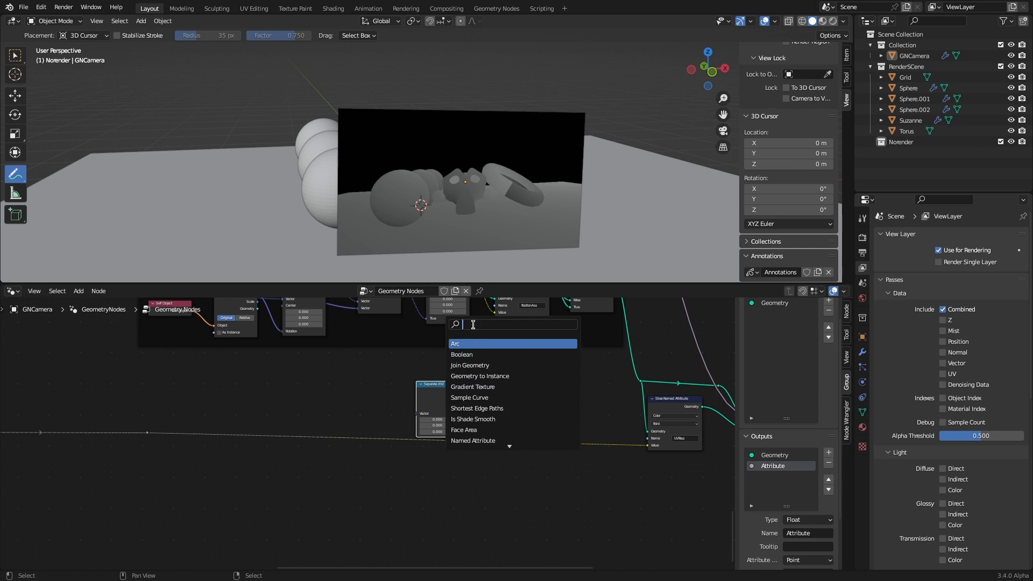
pyautogui.write('con')
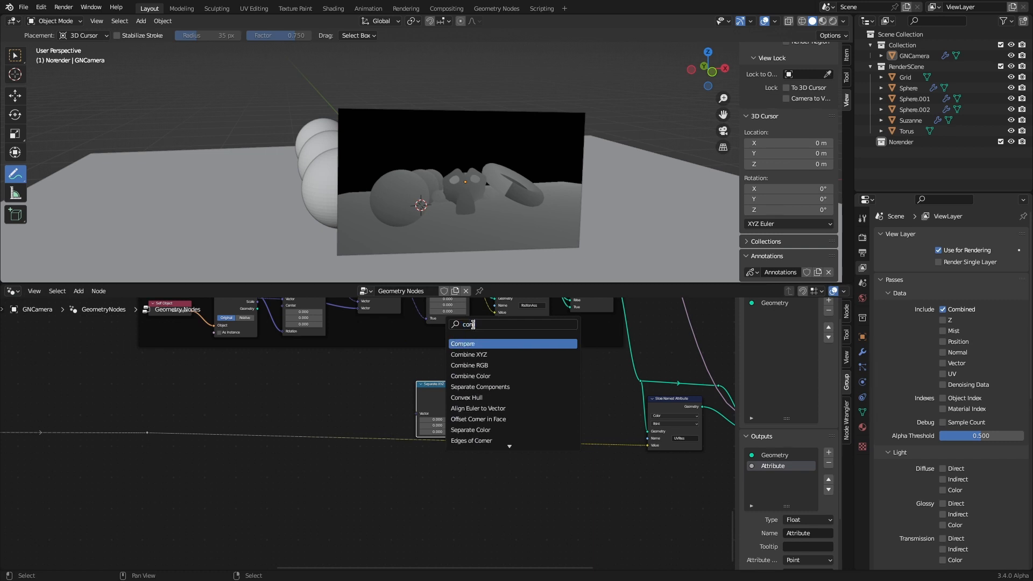
pyautogui.click(473, 354)
pyautogui.click(525, 395)
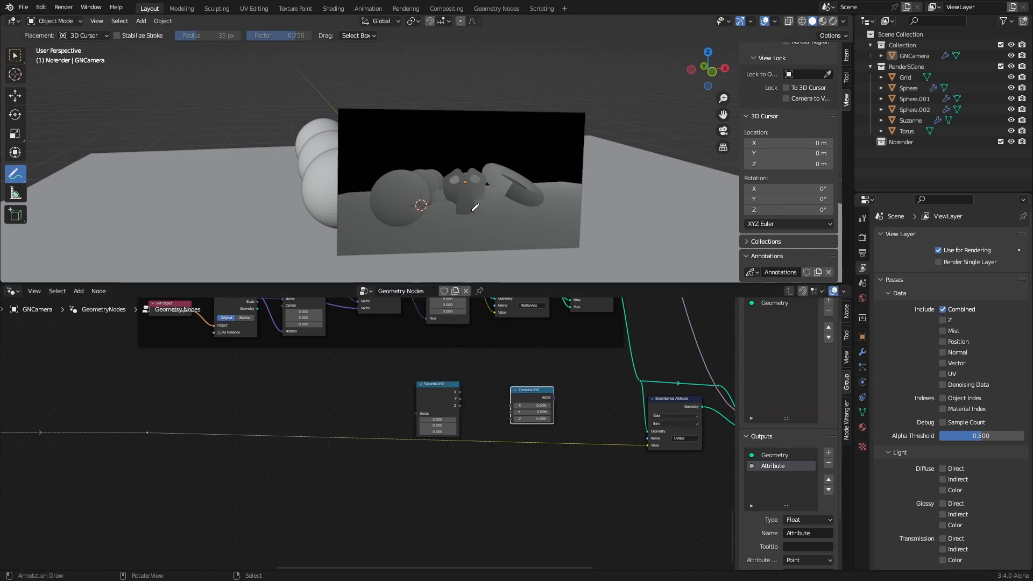
# Set the Raycast data type to Vector, then relink the UVMap Named Attribute into it and its Attribute output to the UV pass reroute
pyautogui.scroll(-9, 413, 319)
pyautogui.moveTo(290, 403); pyautogui.dragTo(373, 541, button='middle')
pyautogui.scroll(13, 376, 552)
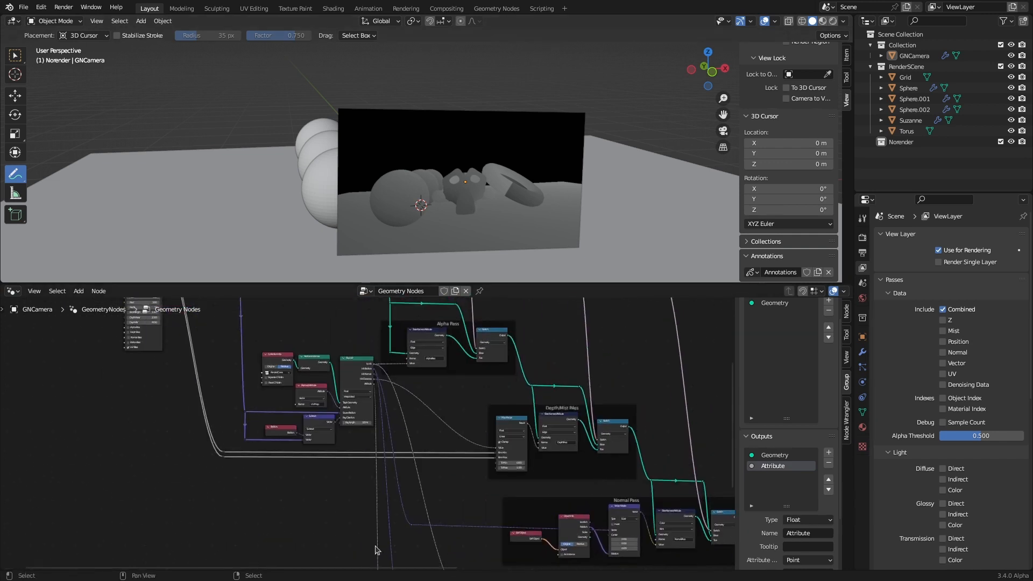
pyautogui.scroll(4, 323, 360)
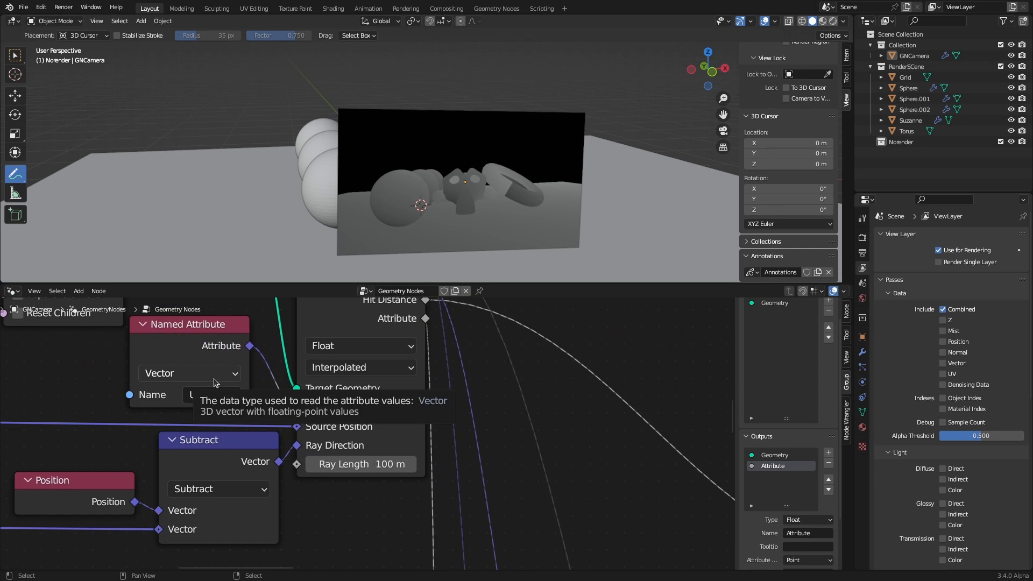
pyautogui.click(361, 346)
pyautogui.click(388, 403)
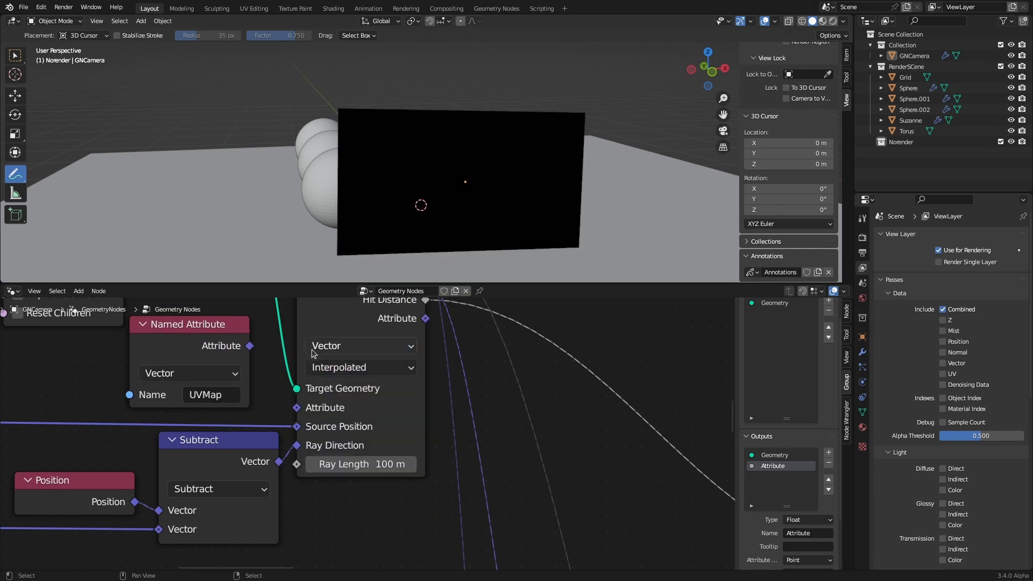
pyautogui.moveTo(249, 347); pyautogui.dragTo(391, 389)
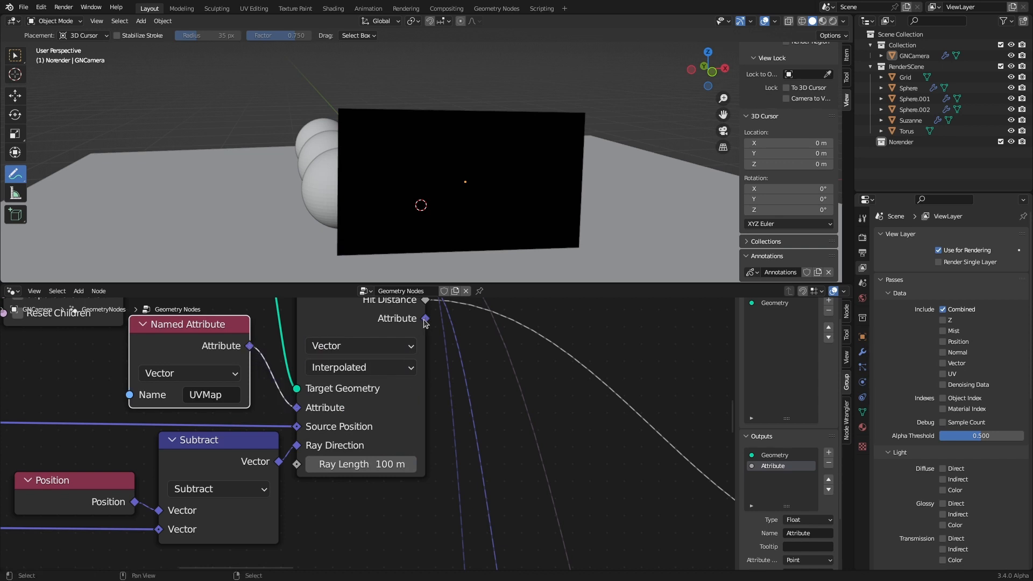
pyautogui.moveTo(425, 322); pyautogui.dragTo(393, 520)
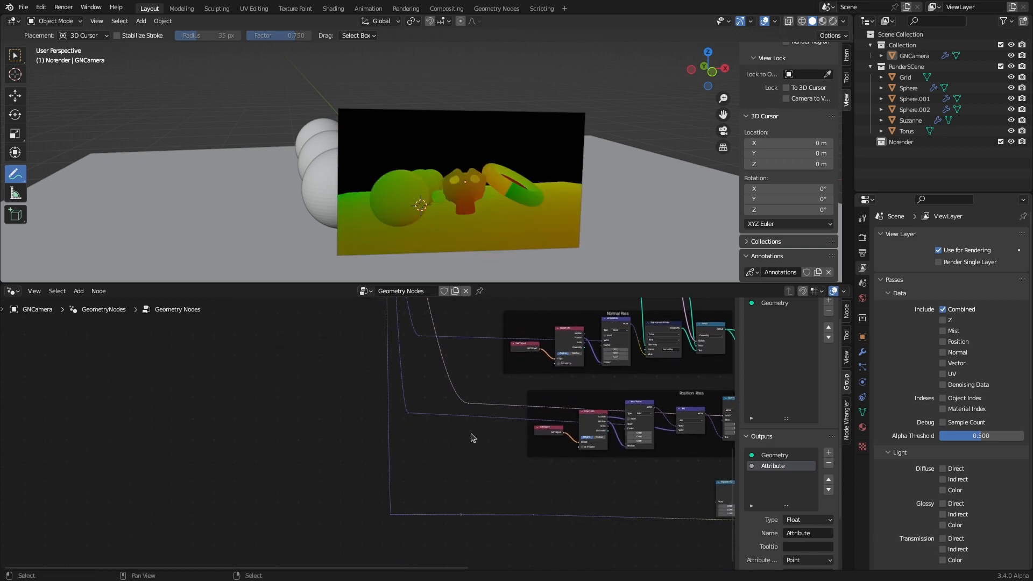
# Link the reroute carrying the Raycast Attribute to the Vector input of the Separate XYZ node
pyautogui.moveTo(478, 442); pyautogui.dragTo(231, 382, button='middle')
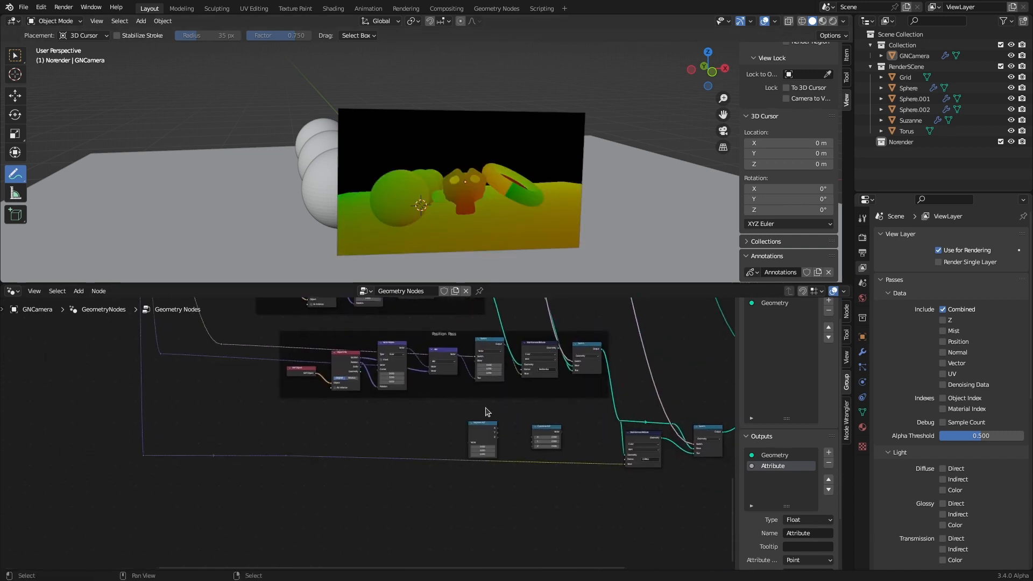
pyautogui.scroll(6, 420, 424)
pyautogui.moveTo(420, 422); pyautogui.dragTo(276, 407, button='middle')
pyautogui.scroll(5, 390, 404)
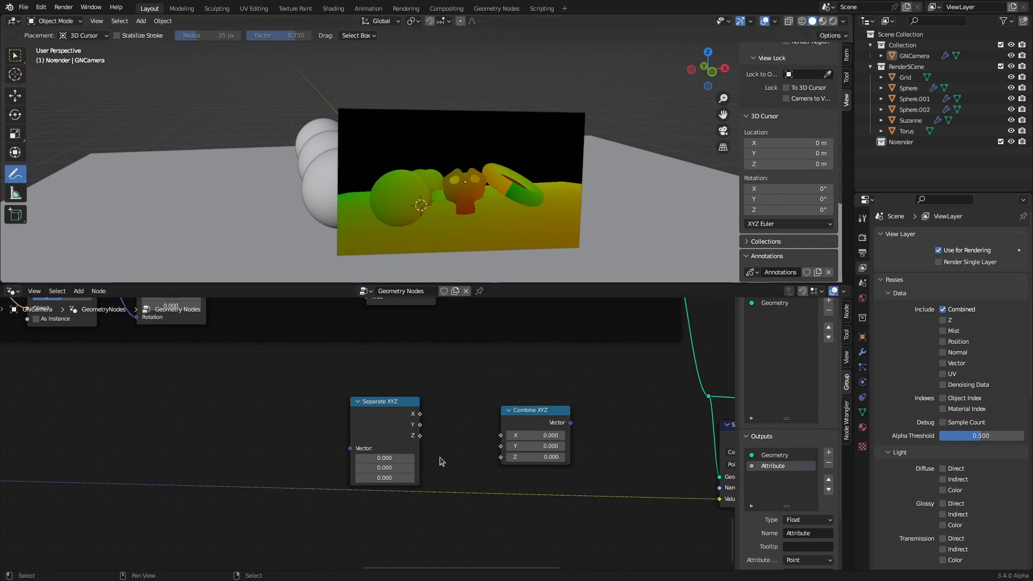
pyautogui.scroll(5, 442, 461)
pyautogui.scroll(-14, 446, 448)
pyautogui.moveTo(240, 457); pyautogui.dragTo(299, 452, button='middle')
pyautogui.scroll(4, 300, 452)
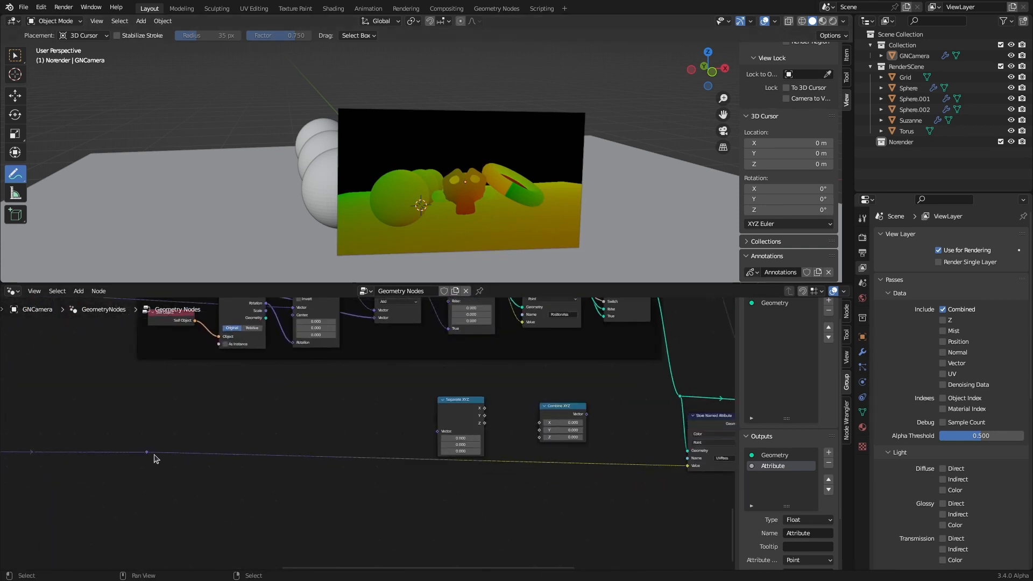
pyautogui.moveTo(146, 452); pyautogui.dragTo(437, 431)
pyautogui.scroll(2, 473, 452)
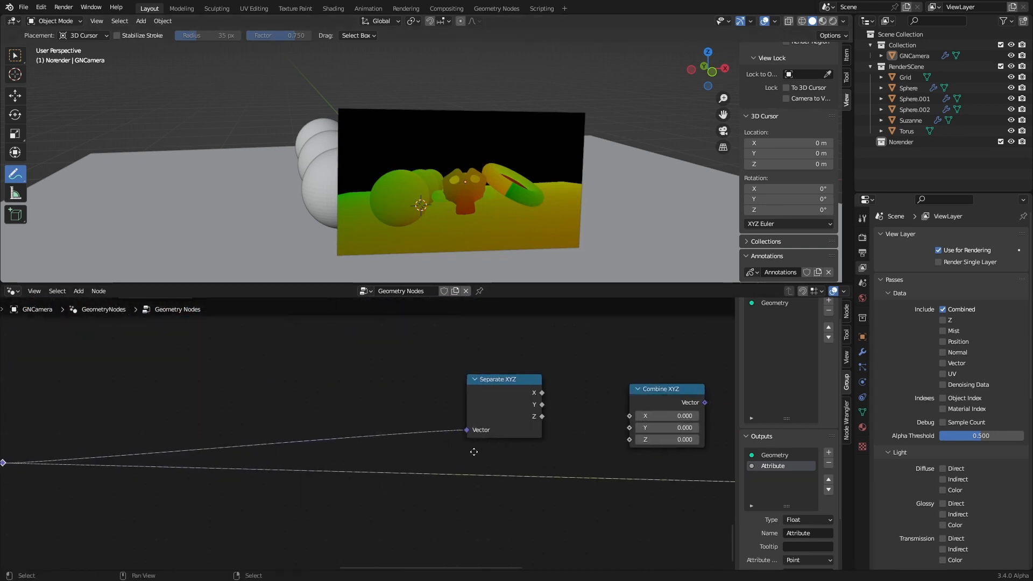
# Connect the X and Y outputs of Separate XYZ to the matching Combine XYZ inputs and set Z to 1
pyautogui.moveTo(474, 452); pyautogui.dragTo(438, 455, button='middle')
pyautogui.moveTo(468, 391)
pyautogui.mouseDown()
pyautogui.moveTo(557, 418)
pyautogui.moveTo(474, 408)
pyautogui.mouseUp()
pyautogui.moveTo(561, 434); pyautogui.dragTo(557, 428)
pyautogui.moveTo(494, 452); pyautogui.dragTo(362, 456, button='middle')
pyautogui.write('1')
pyautogui.press('Return')
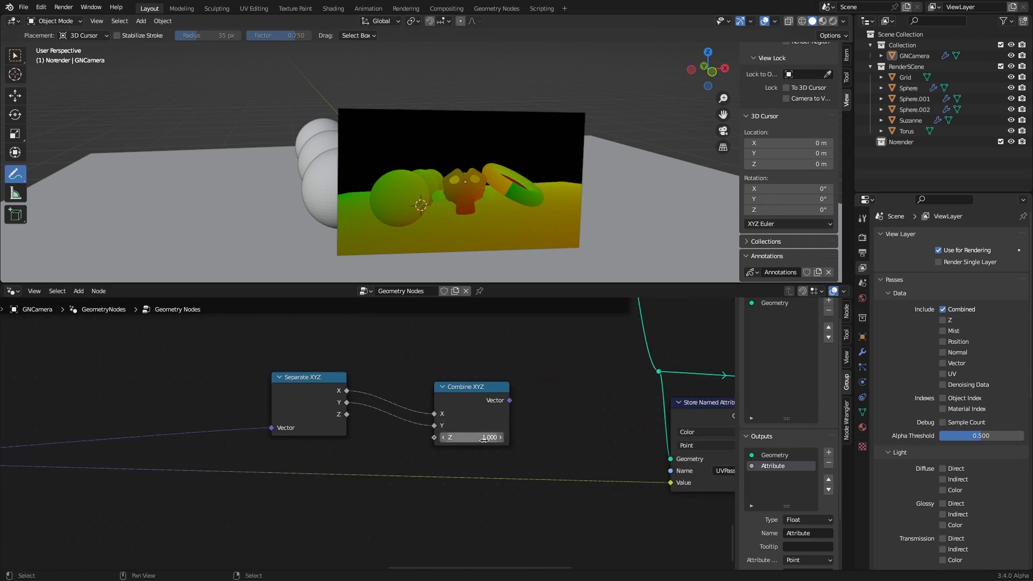
# Connect the Combine XYZ Vector to the UVPass Store Named Attribute's Value, and mark the camera plane's background with an annotation cross
pyautogui.scroll(2, 458, 393)
pyautogui.moveTo(416, 353); pyautogui.dragTo(636, 463)
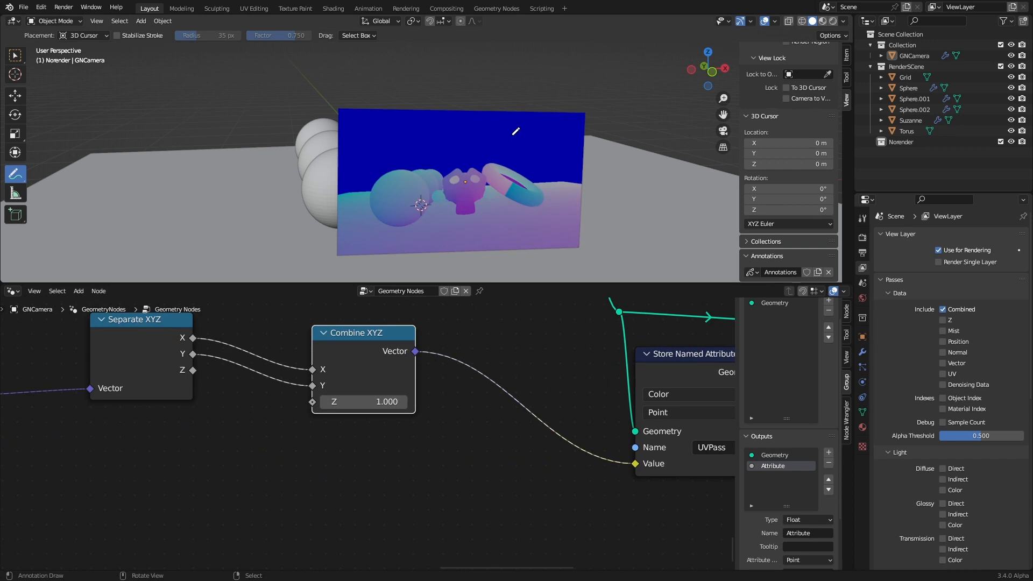
pyautogui.moveTo(495, 132); pyautogui.dragTo(515, 145)
# Reposition the Separate XYZ and Combine XYZ nodes to make room before the UVPass Store Named Attribute
pyautogui.scroll(-1, 367, 423)
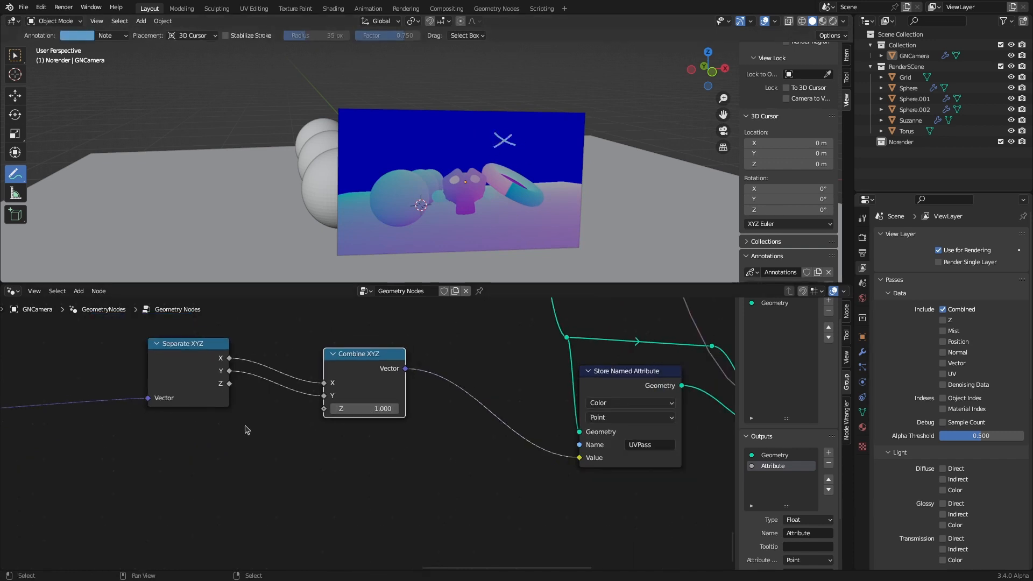
pyautogui.moveTo(245, 425); pyautogui.dragTo(324, 456, button='middle')
pyautogui.moveTo(259, 387); pyautogui.dragTo(255, 466)
pyautogui.moveTo(421, 398); pyautogui.dragTo(365, 451)
pyautogui.scroll(-6, 371, 439)
pyautogui.moveTo(434, 376); pyautogui.dragTo(409, 443, button='middle')
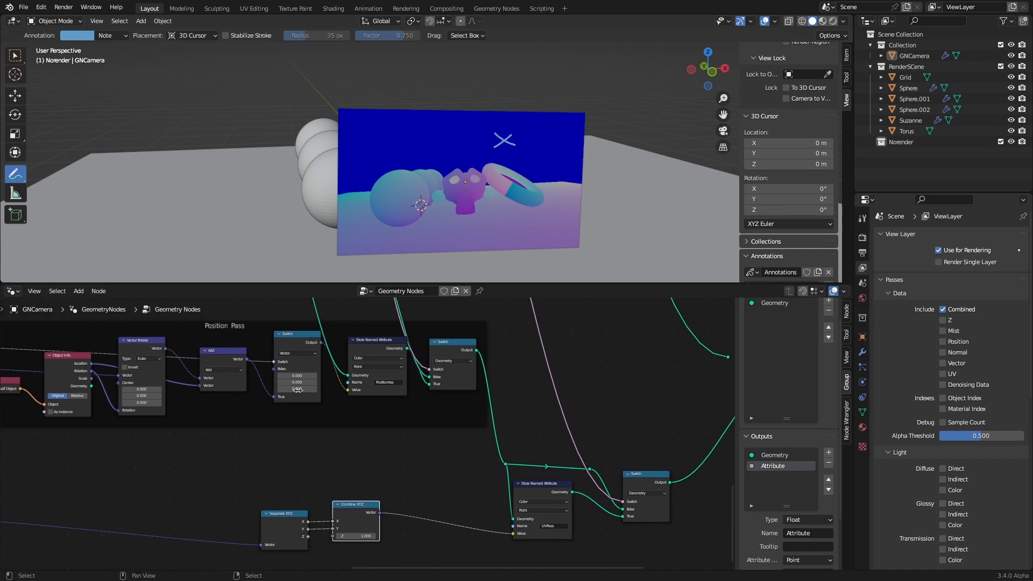
# Insert an unframed copy of the Position Pass Vector Switch before the UVPass Store Named Attribute, with Combine XYZ feeding its True input
pyautogui.click(294, 343)
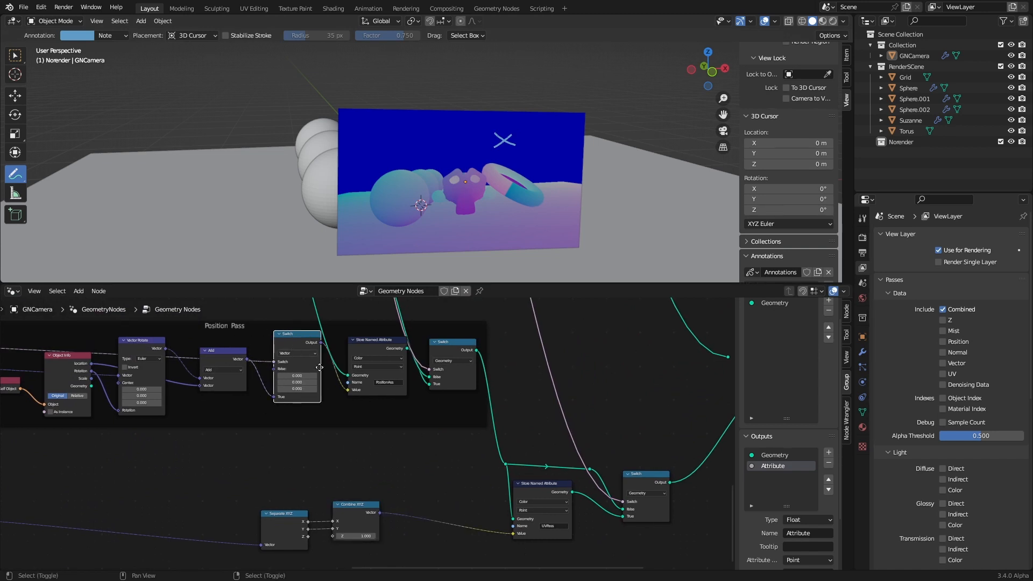
pyautogui.hotkey('shift', 'd')
pyautogui.click(440, 485)
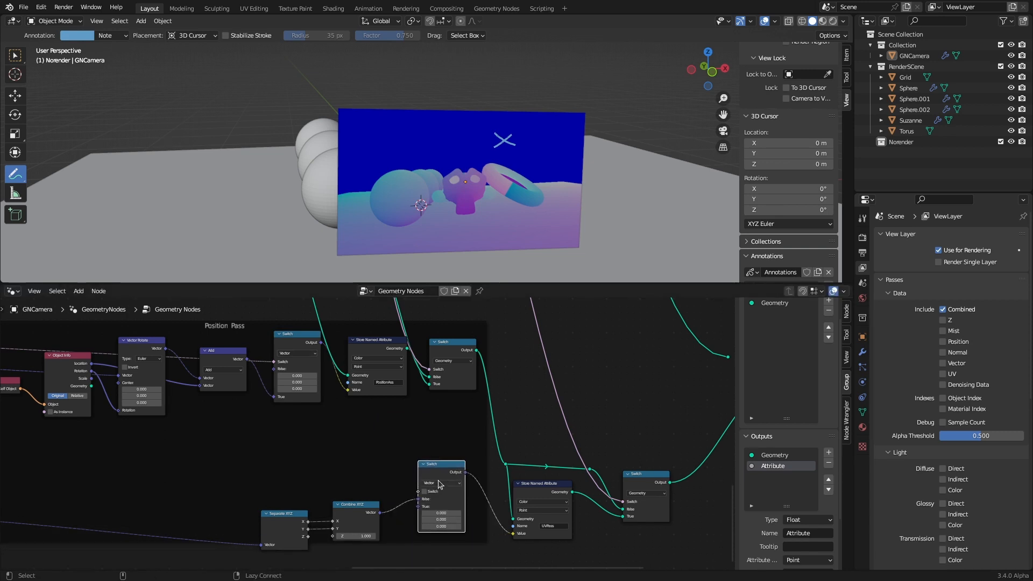
pyautogui.hotkey('alt', 'p')
pyautogui.scroll(4, 409, 464)
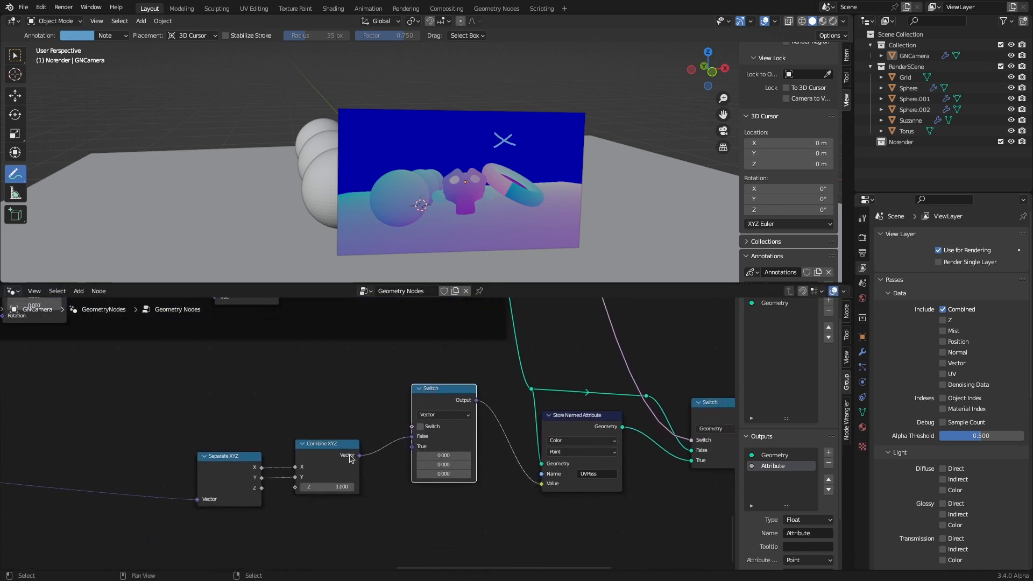
pyautogui.moveTo(423, 452); pyautogui.dragTo(424, 451)
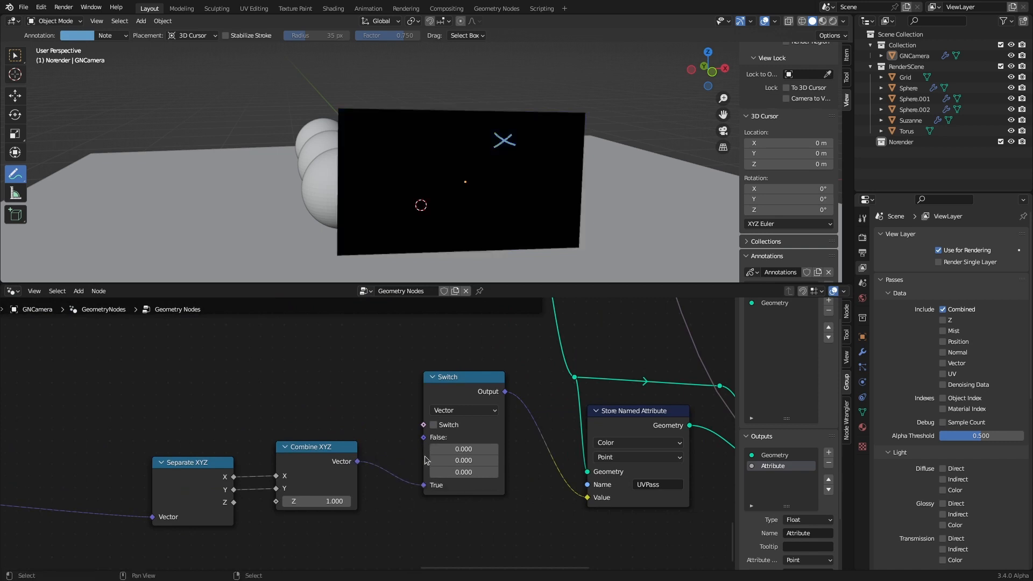
# Branch the Position Pass Switch's condition link through a Reroute below that frame and connect it to the copied Switch's Switch input
pyautogui.press('Home')
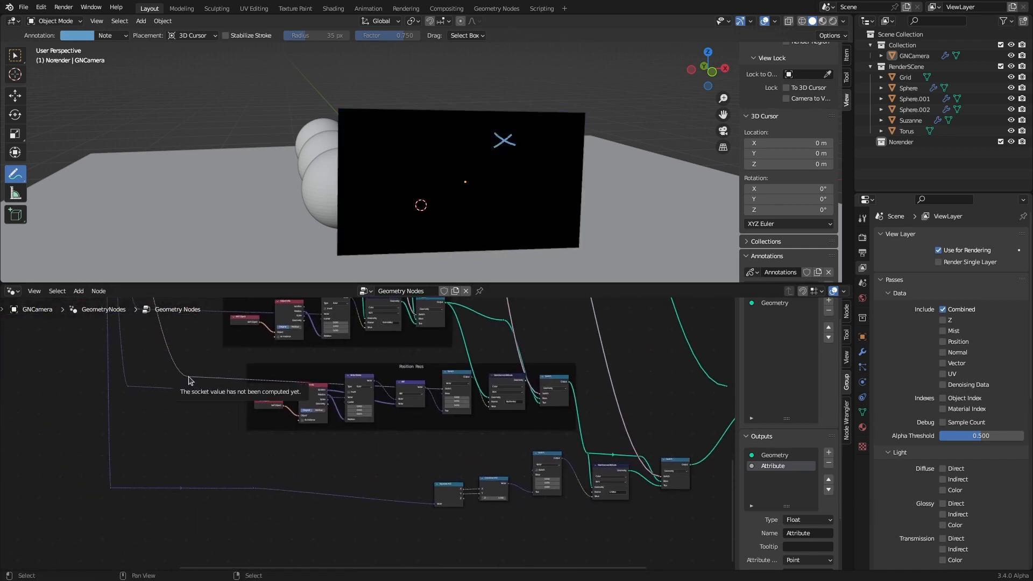
pyautogui.moveTo(189, 377); pyautogui.dragTo(206, 460)
pyautogui.write('ret')
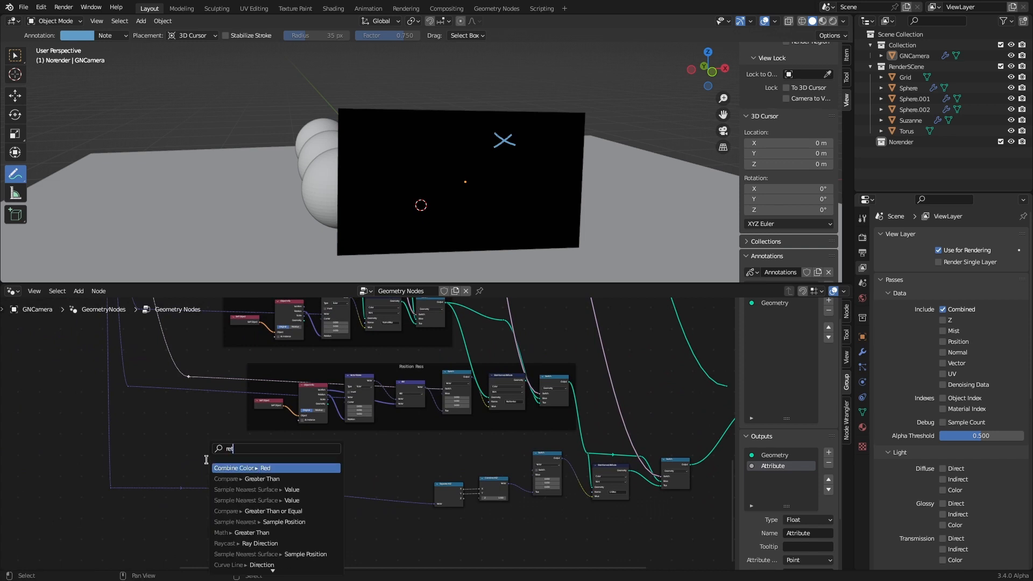
pyautogui.press('BackSpace')
pyautogui.write('rou')
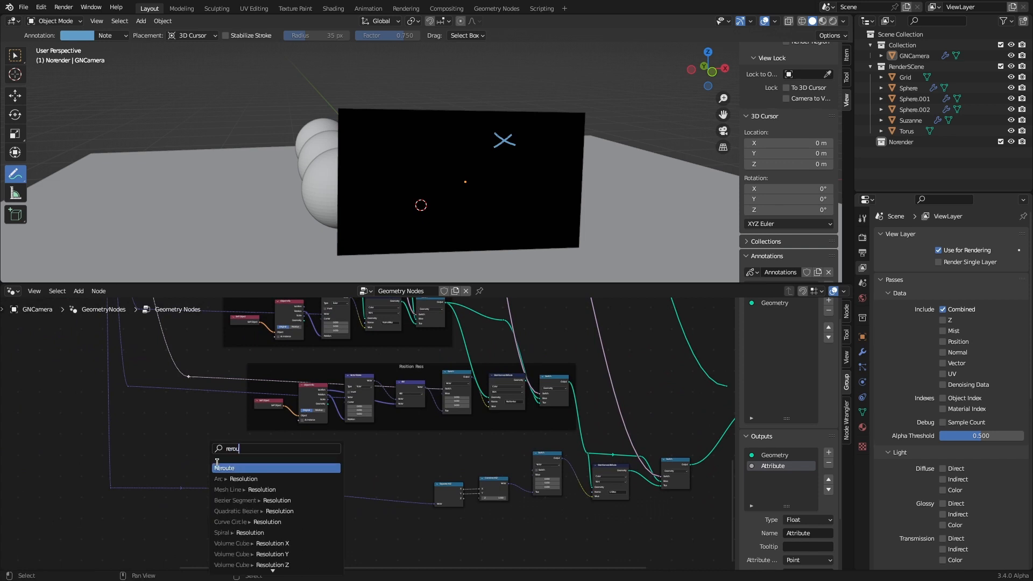
pyautogui.click(217, 465)
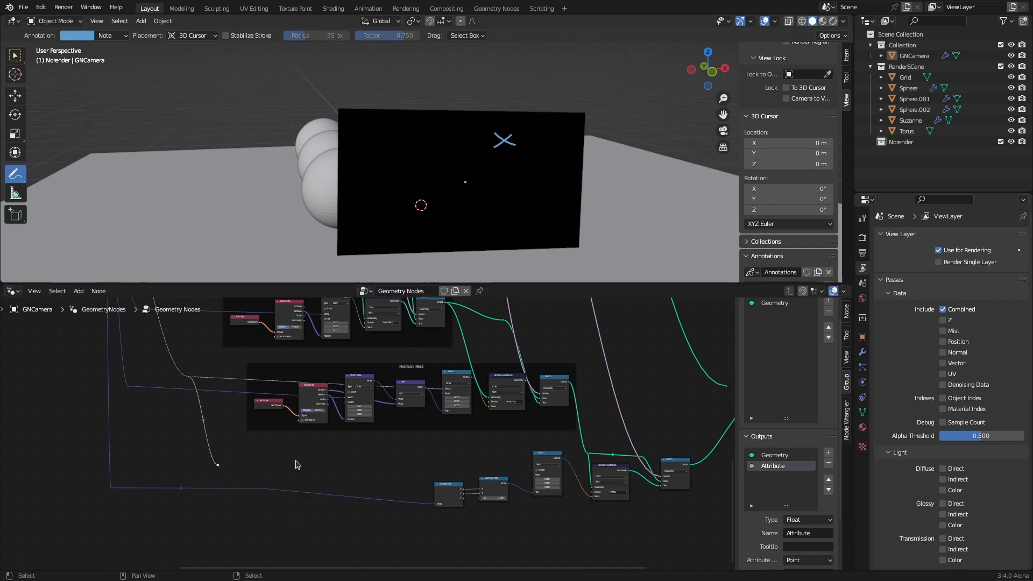
pyautogui.scroll(2, 161, 474)
pyautogui.moveTo(107, 480); pyautogui.dragTo(59, 472, button='middle')
pyautogui.moveTo(59, 472); pyautogui.dragTo(488, 472)
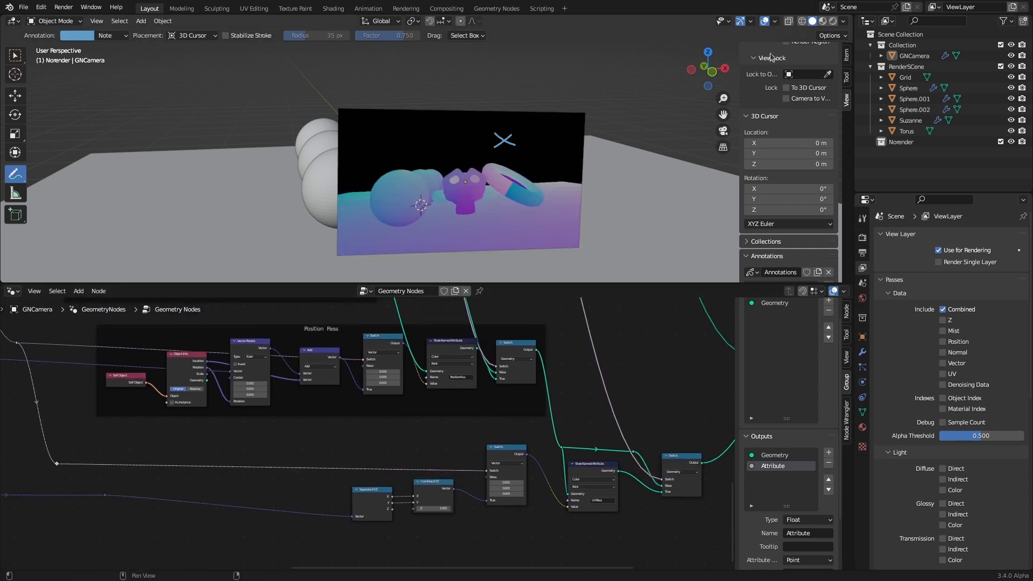
# Examine the UV pass colours on the camera plane up close and from farther away
pyautogui.scroll(-5, 818, 226)
pyautogui.scroll(4, 829, 226)
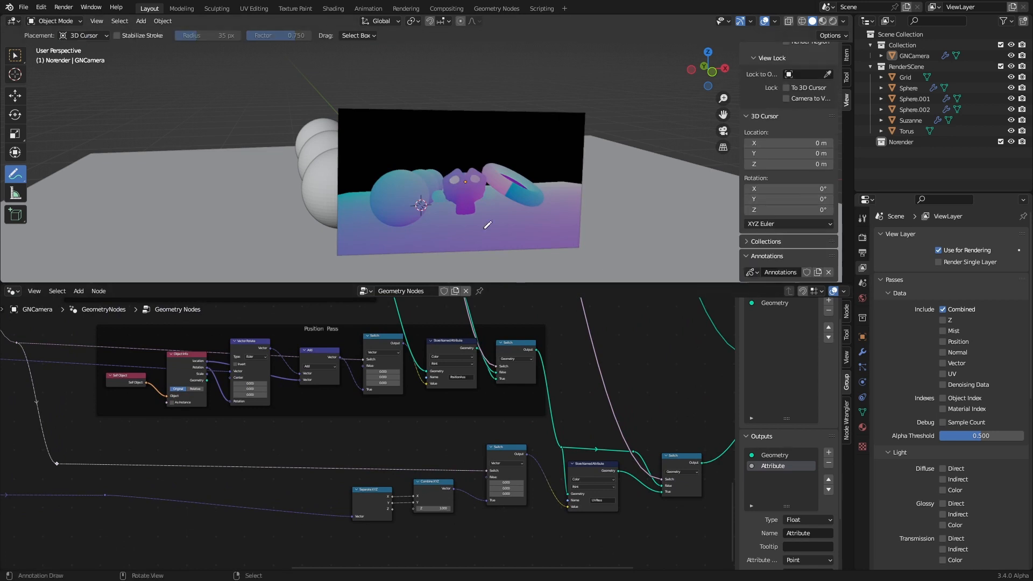
pyautogui.moveTo(487, 224); pyautogui.dragTo(506, 186, button='middle')
pyautogui.scroll(5, 446, 188)
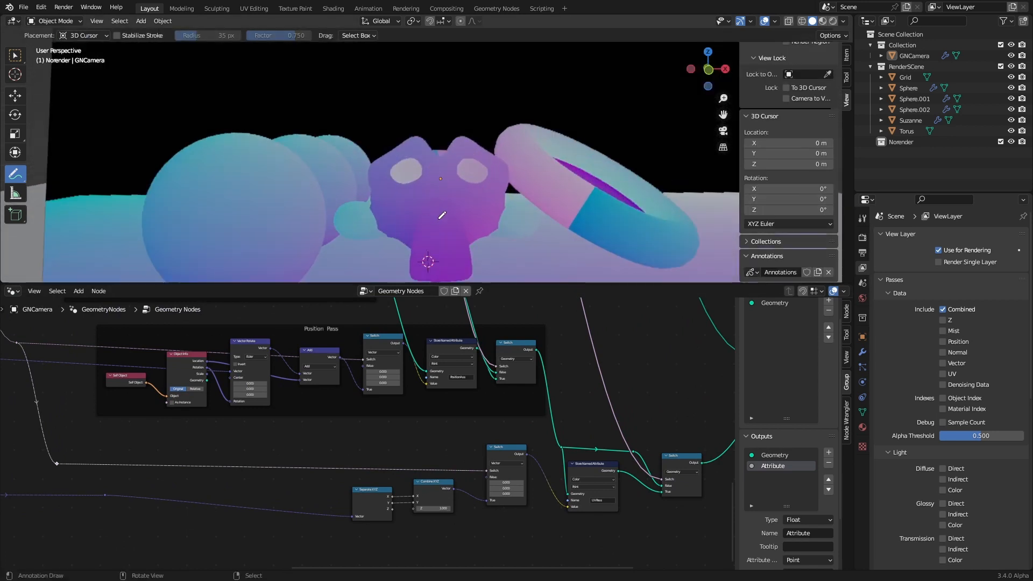
pyautogui.scroll(-8, 436, 207)
pyautogui.moveTo(414, 175); pyautogui.dragTo(424, 190, button='middle')
# Frame the Separate XYZ, Combine XYZ, Store Named Attribute and two Switch nodes together and label the frame UV Pass
pyautogui.moveTo(564, 537); pyautogui.dragTo(388, 486, button='middle')
pyautogui.moveTo(154, 373); pyautogui.dragTo(541, 486)
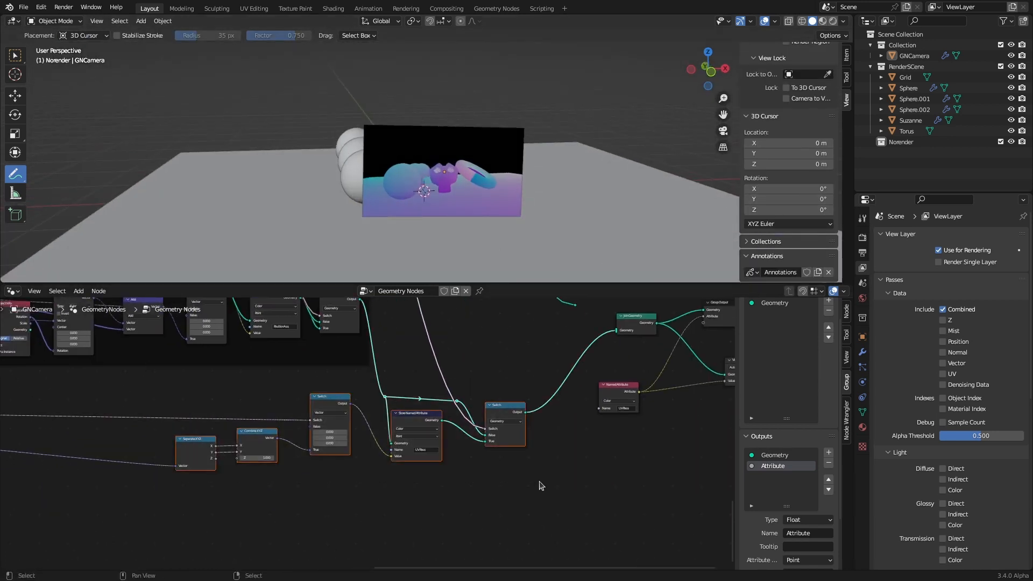
pyautogui.hotkey('ctrl', 'j')
pyautogui.click(282, 404)
pyautogui.click(276, 389)
pyautogui.press('F2')
pyautogui.write('UV Pass')
pyautogui.press('Return')
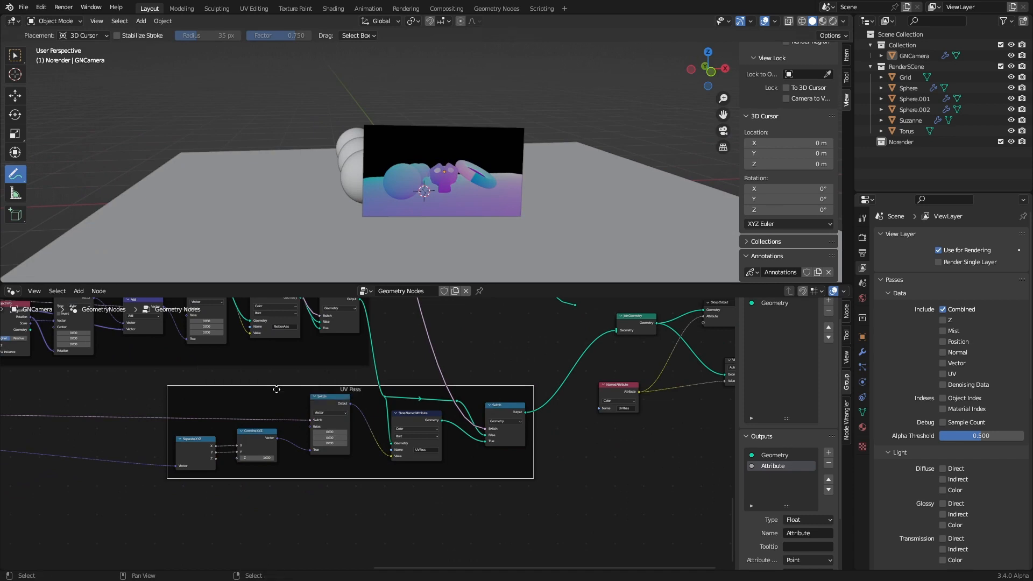
# Enable the Alpha Pass, Depth Pass, Normal Pass and Postion Pass checkboxes on the SenSor group node
pyautogui.scroll(-6, 374, 470)
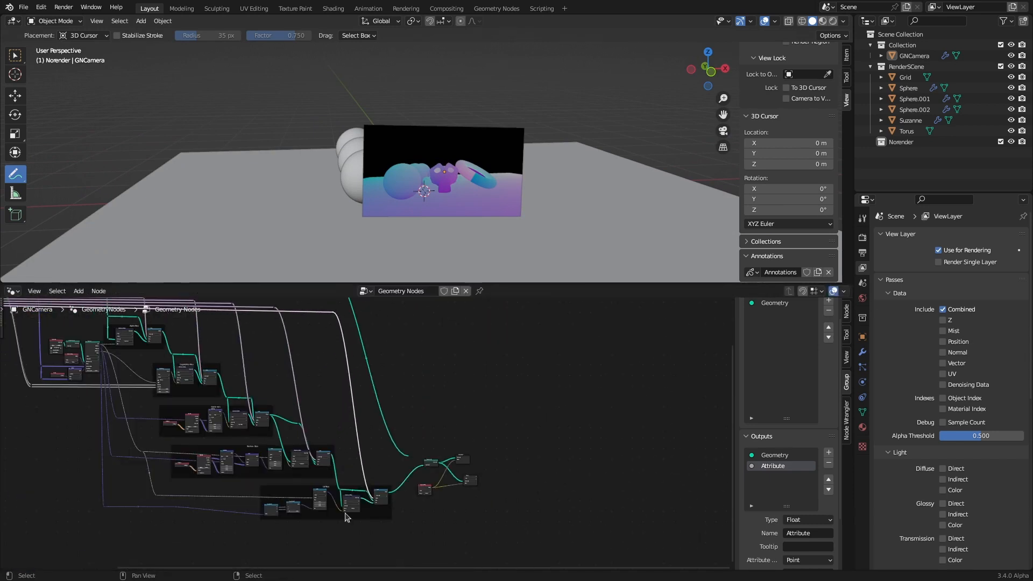
pyautogui.moveTo(374, 469); pyautogui.dragTo(389, 426, button='middle')
pyautogui.scroll(7, 462, 443)
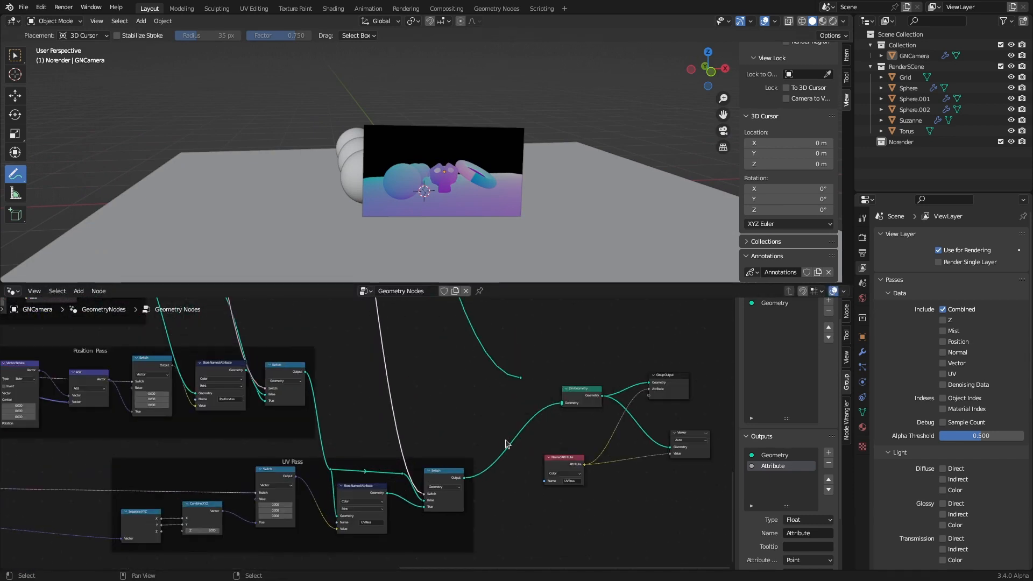
pyautogui.click(380, 494)
pyautogui.scroll(-8, 358, 522)
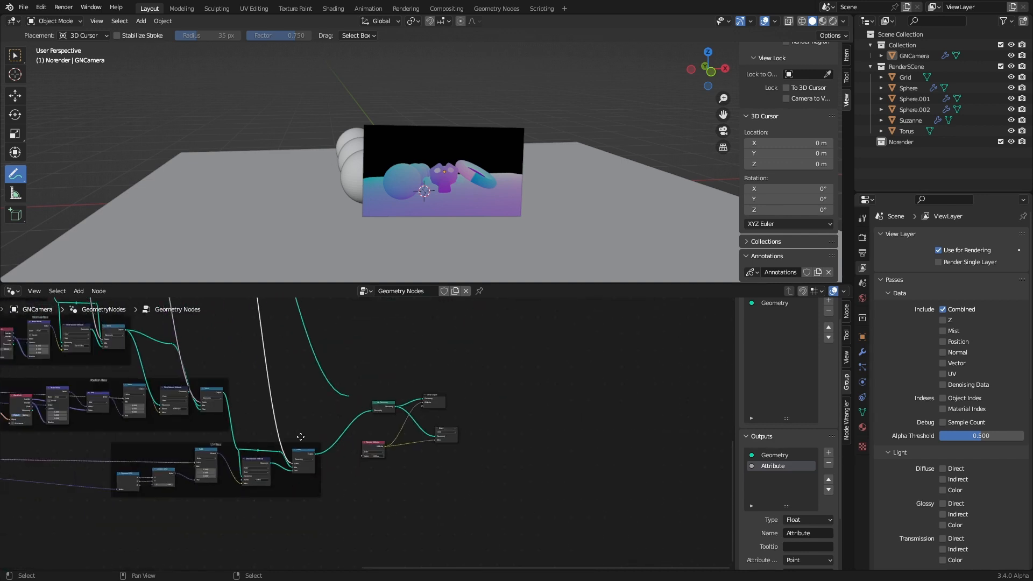
pyautogui.scroll(6, 358, 521)
pyautogui.moveTo(121, 349); pyautogui.dragTo(316, 470, button='middle')
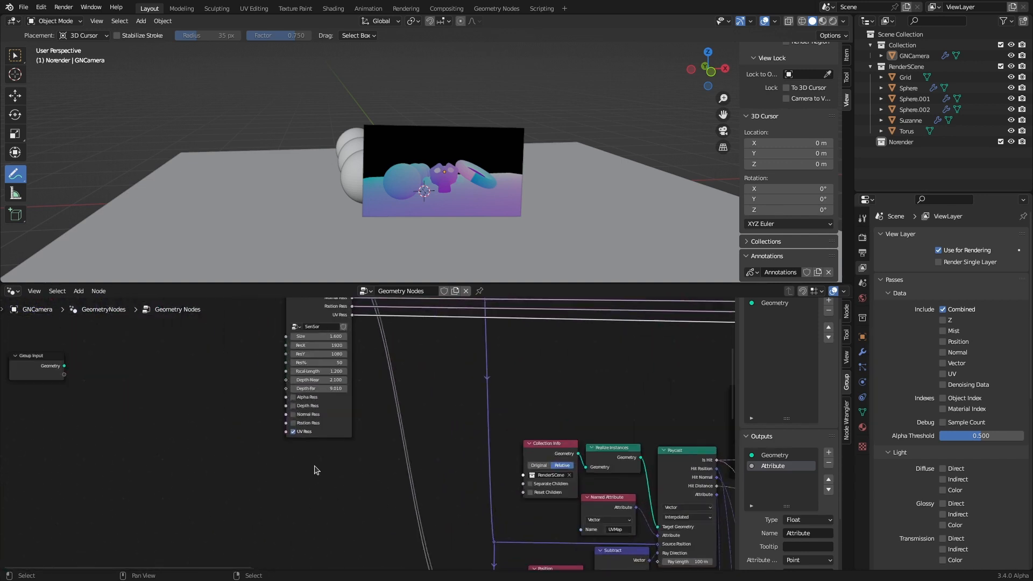
pyautogui.scroll(7, 316, 471)
pyautogui.moveTo(231, 368); pyautogui.dragTo(228, 415)
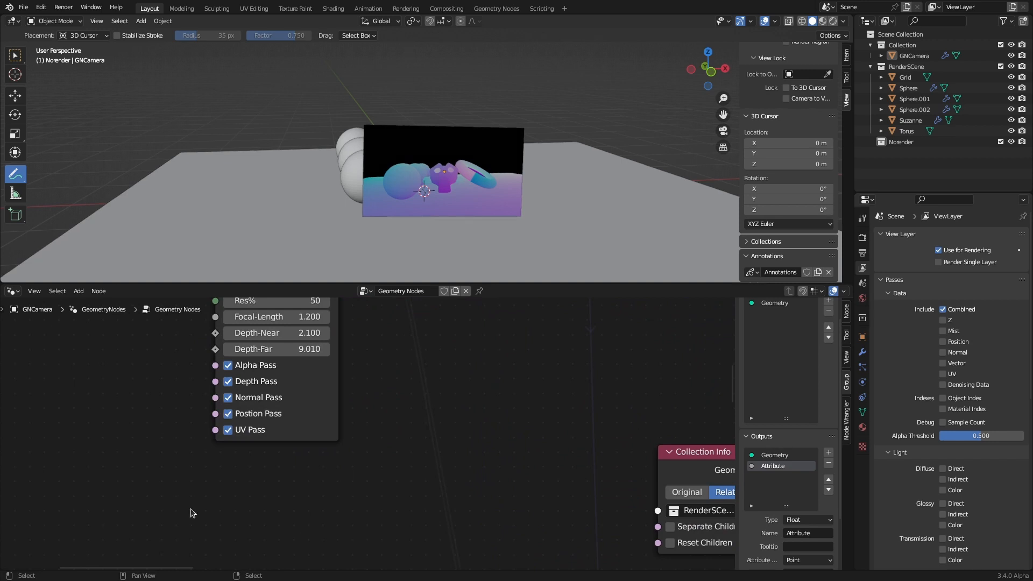
# Activate the Viewer node after Join Geometry and set the Named Attribute node to AlphaPass
pyautogui.scroll(-4, 380, 454)
pyautogui.scroll(-6, 422, 465)
pyautogui.moveTo(685, 532); pyautogui.dragTo(256, 426, button='middle')
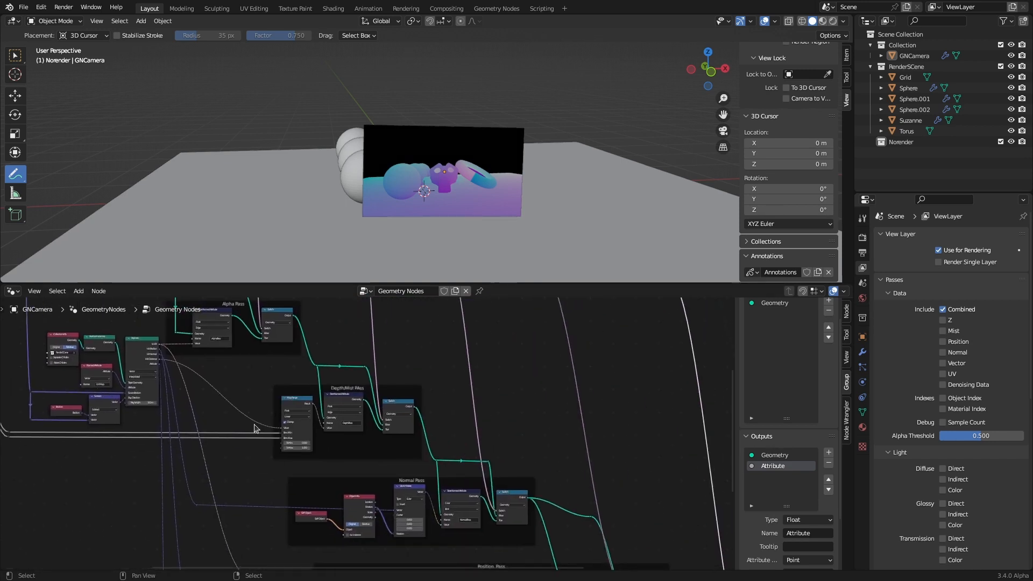
pyautogui.moveTo(518, 478); pyautogui.dragTo(354, 330, button='middle')
pyautogui.moveTo(581, 420); pyautogui.dragTo(255, 312, button='middle')
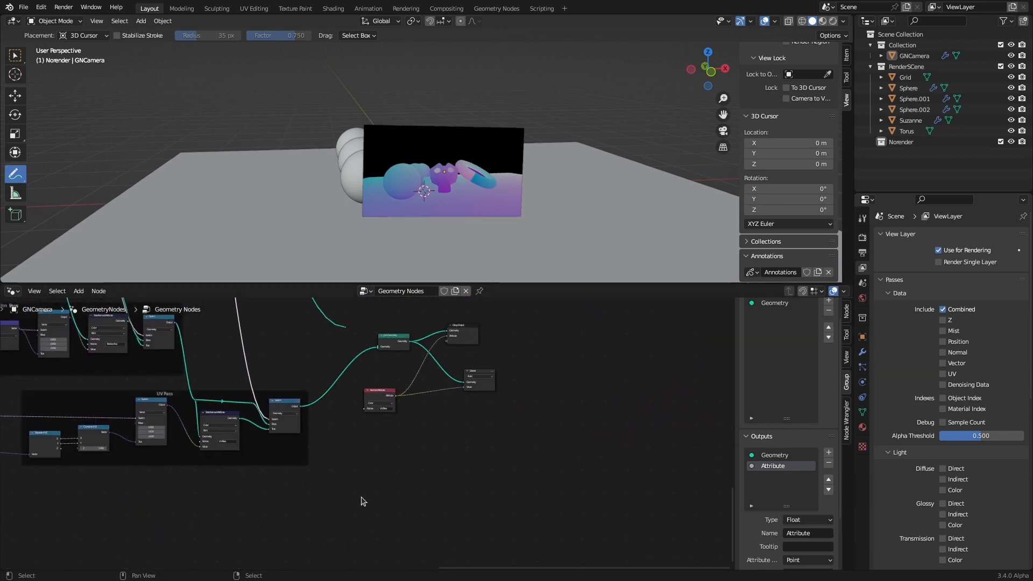
pyautogui.scroll(8, 366, 441)
pyautogui.moveTo(541, 380); pyautogui.dragTo(513, 479, button='middle')
pyautogui.scroll(2, 513, 479)
pyautogui.click(648, 406)
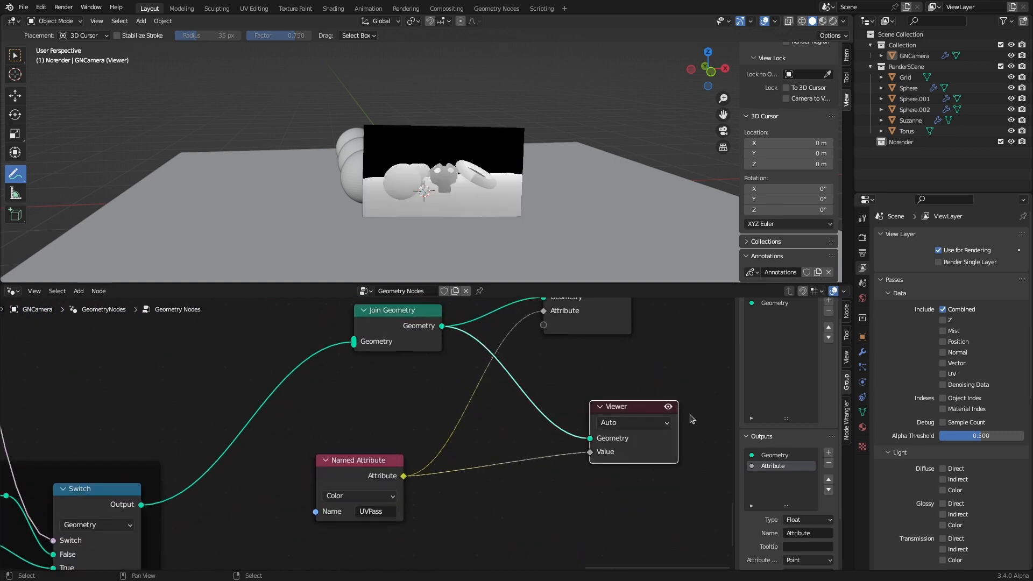
pyautogui.click(371, 512)
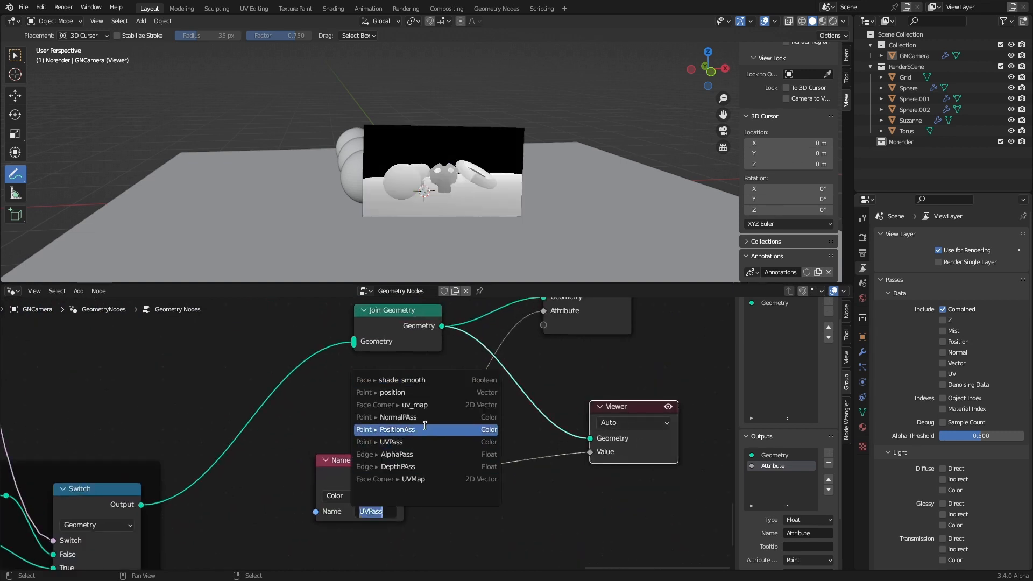
pyautogui.click(418, 455)
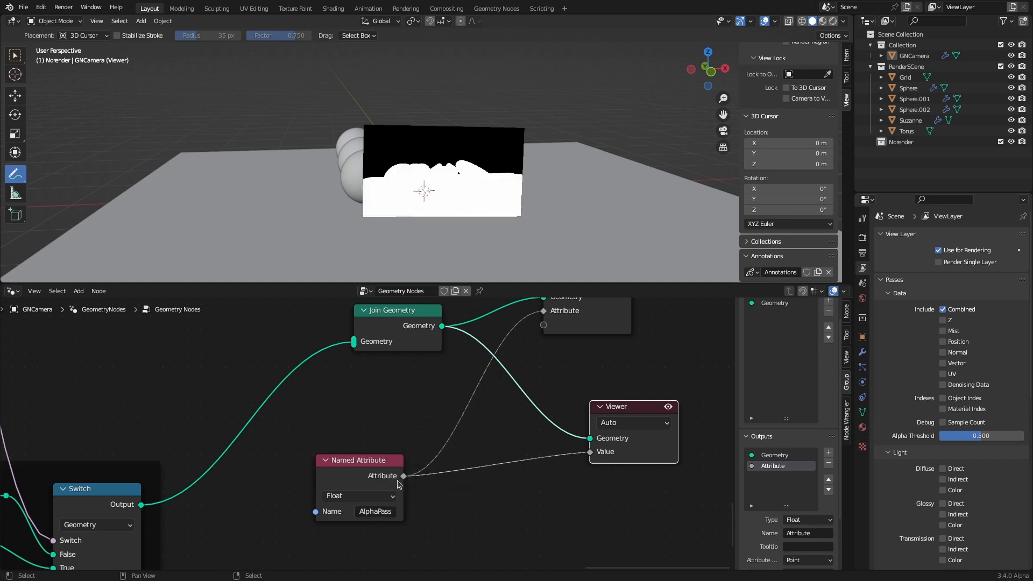
# Preview DepthPAss and NormalPAss through the Named Attribute node, leave NormalPAss selected, and deactivate the Viewer node
pyautogui.click(376, 511)
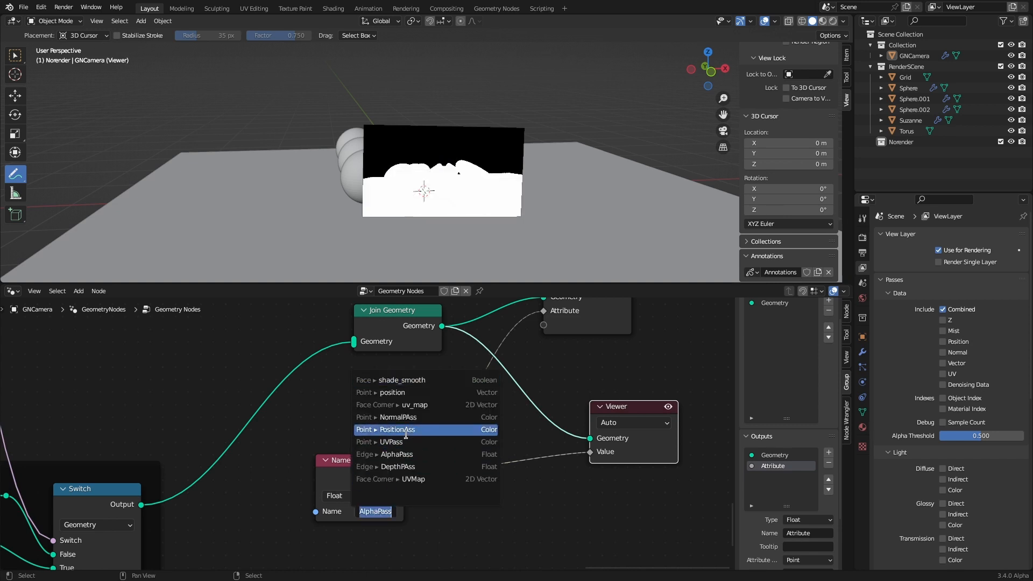
pyautogui.click(398, 466)
pyautogui.click(383, 510)
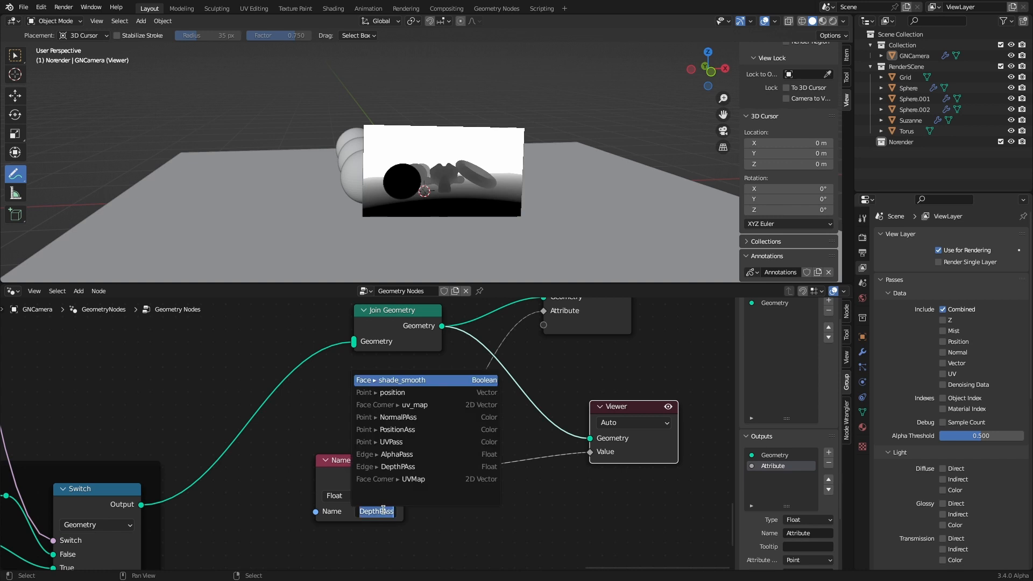
pyautogui.click(398, 417)
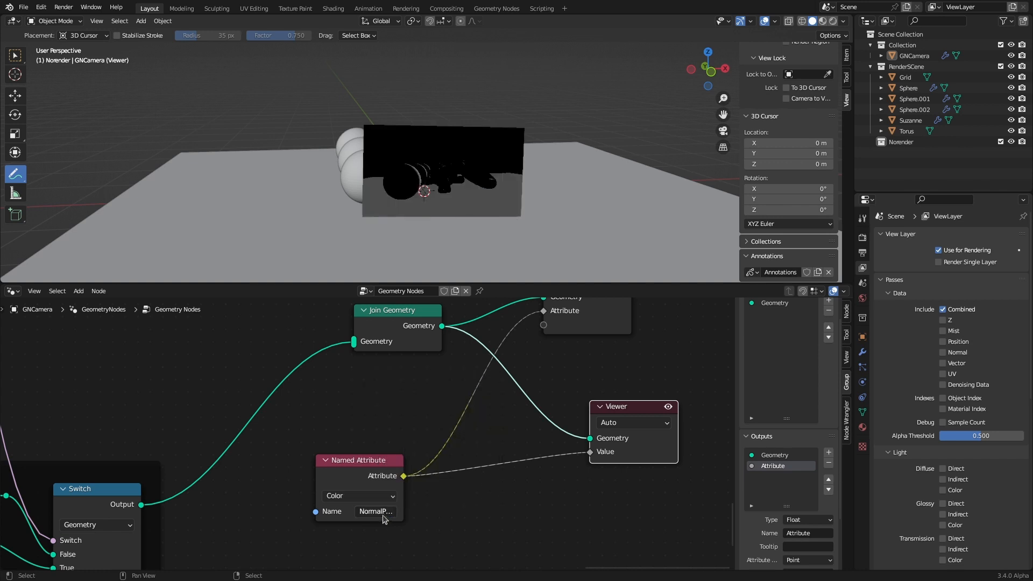
pyautogui.click(377, 511)
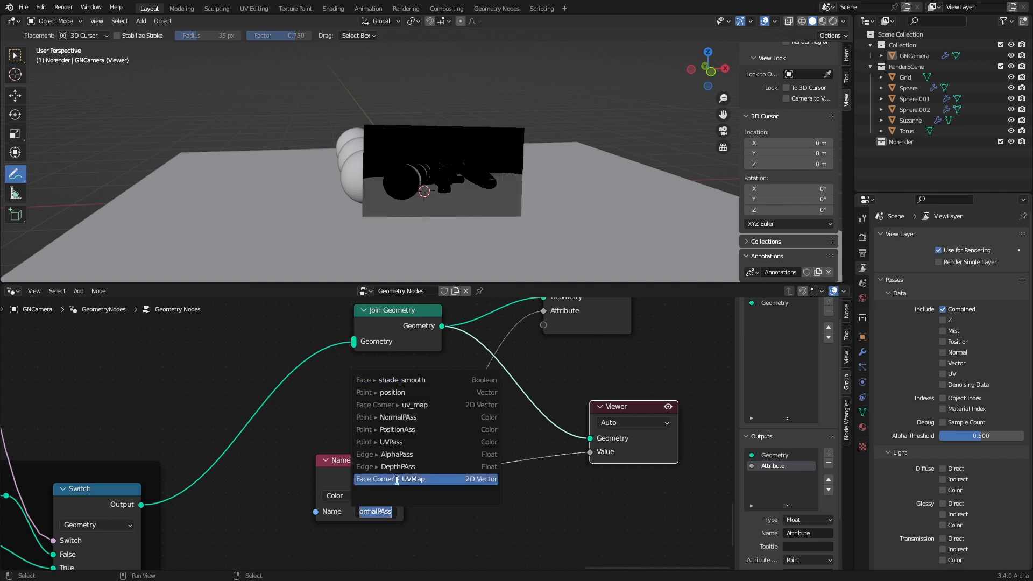
pyautogui.click(670, 409)
pyautogui.click(670, 408)
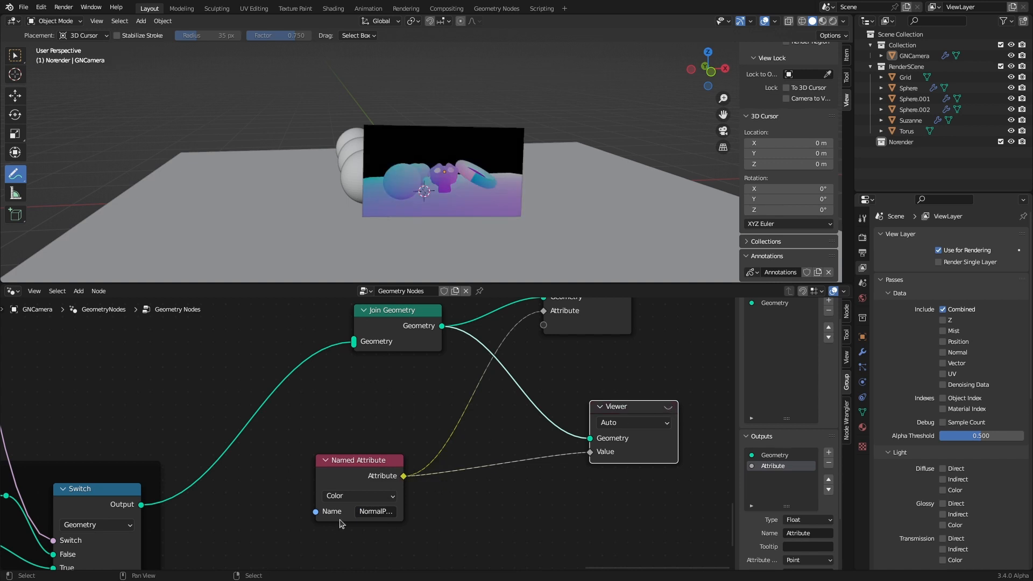
# Test the UV Pass and Postion Pass checkboxes on the SenSor node by disabling both and re-enabling them
pyautogui.moveTo(189, 542); pyautogui.dragTo(370, 504, button='middle')
pyautogui.scroll(-10, 301, 500)
pyautogui.moveTo(108, 458); pyautogui.dragTo(398, 493, button='middle')
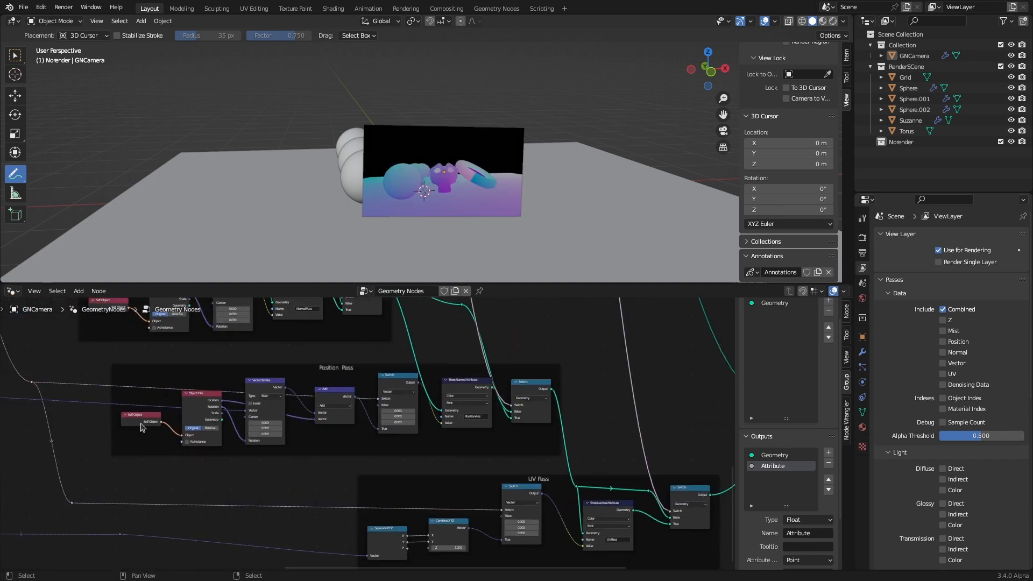
pyautogui.moveTo(141, 428); pyautogui.dragTo(530, 501, button='middle')
pyautogui.moveTo(263, 356); pyautogui.dragTo(372, 568, button='middle')
pyautogui.moveTo(106, 374); pyautogui.dragTo(203, 469, button='middle')
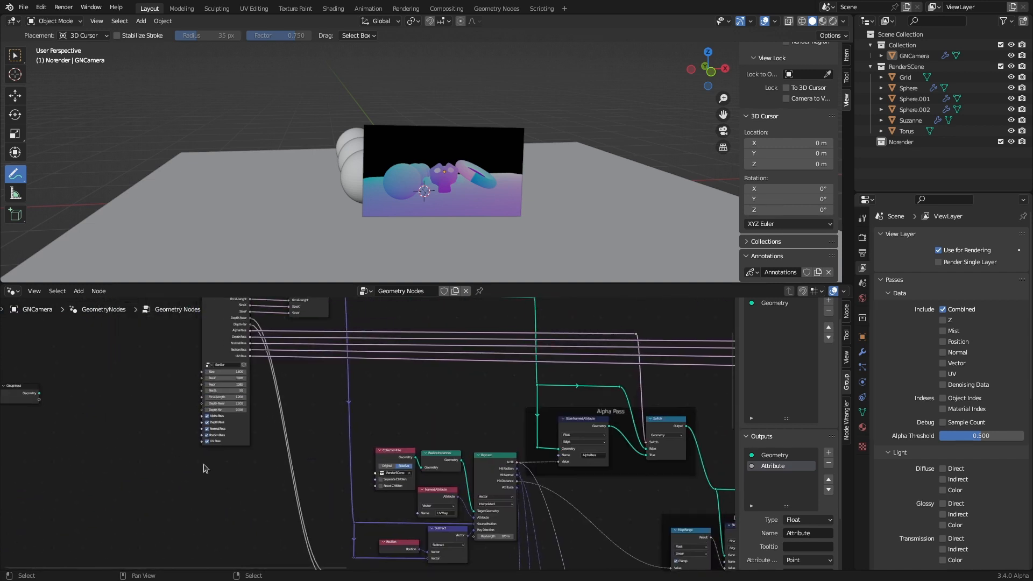
pyautogui.scroll(3, 112, 461)
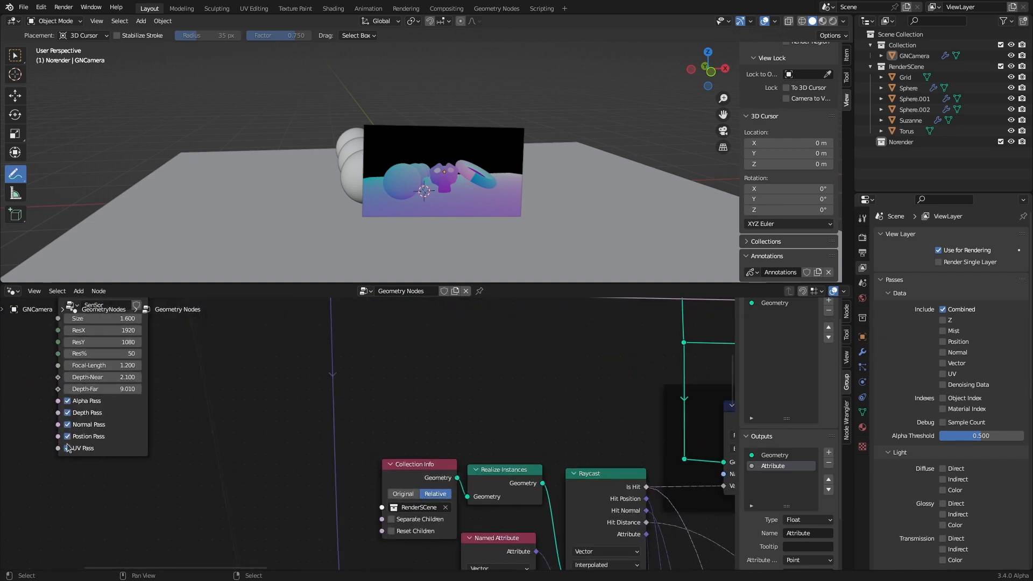
pyautogui.moveTo(68, 449); pyautogui.dragTo(68, 436)
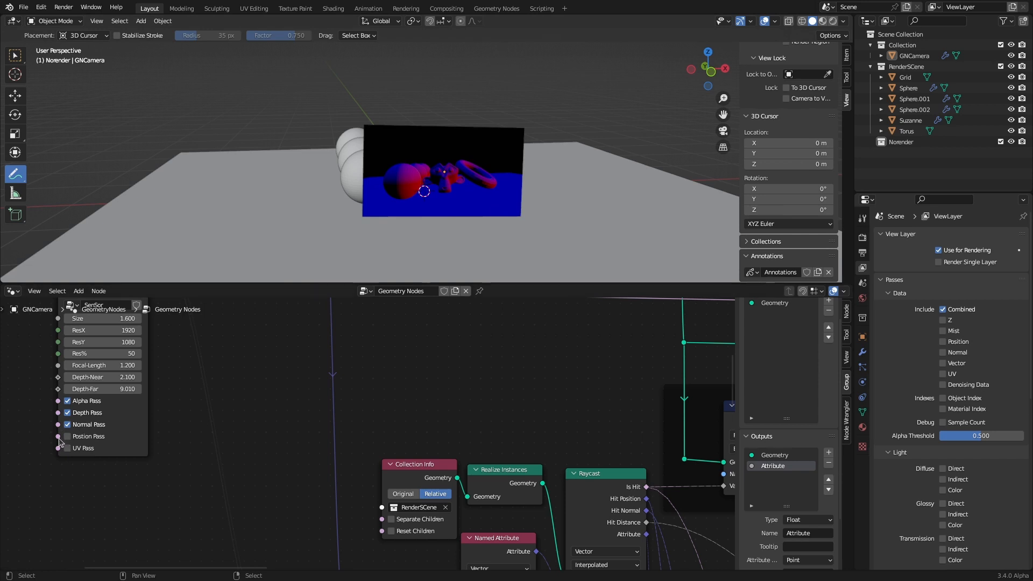
pyautogui.click(68, 437)
pyautogui.click(67, 448)
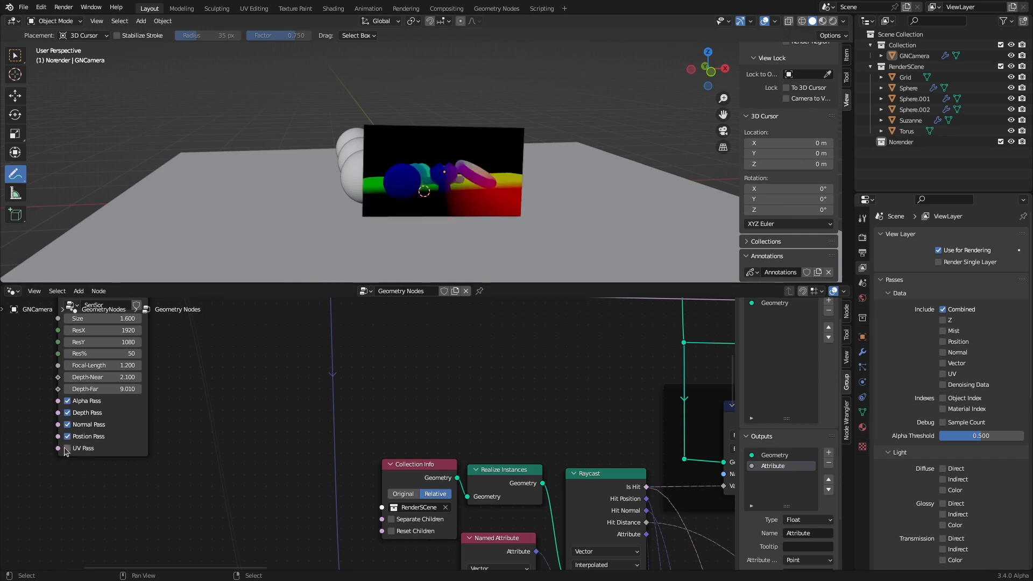
# Examine the camera plane's image up close and the chain of pass frames across the node tree
pyautogui.scroll(-2, 588, 435)
pyautogui.scroll(-3, 588, 435)
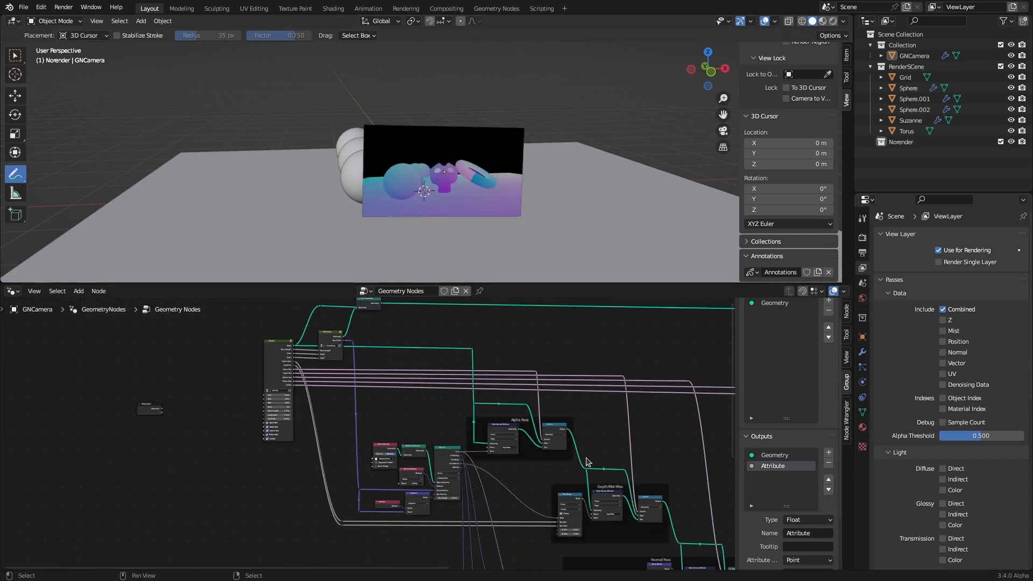
pyautogui.scroll(4, 506, 206)
pyautogui.moveTo(507, 207); pyautogui.dragTo(504, 206, button='middle')
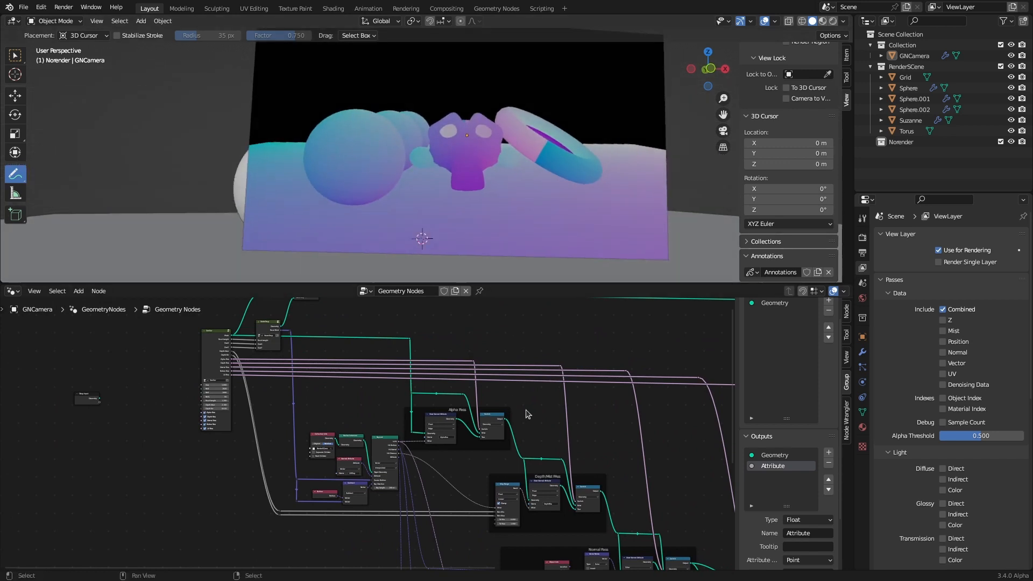
pyautogui.scroll(-6, 559, 433)
pyautogui.moveTo(587, 452); pyautogui.dragTo(413, 372, button='middle')
pyautogui.scroll(6, 562, 462)
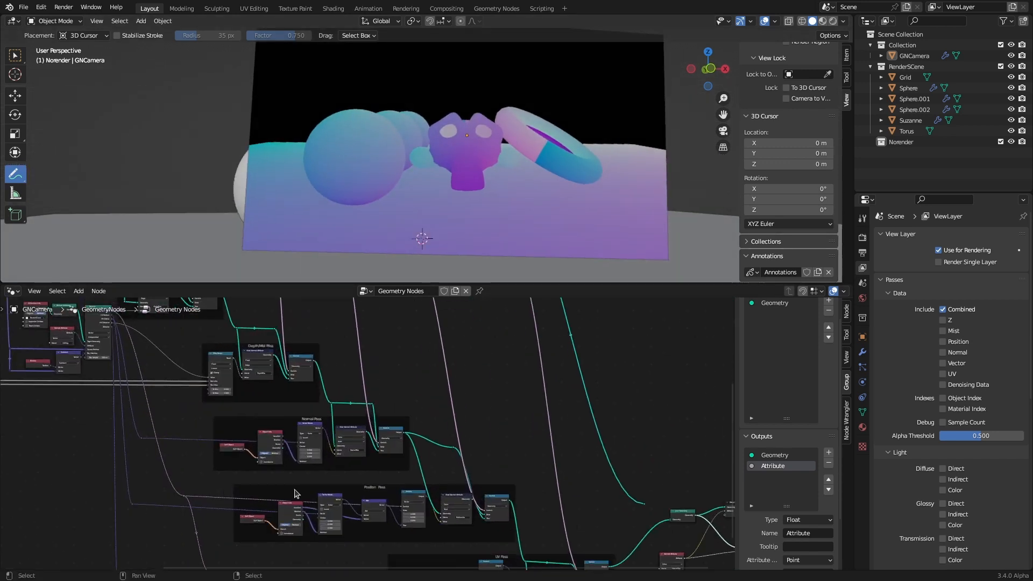
pyautogui.scroll(-2, 317, 492)
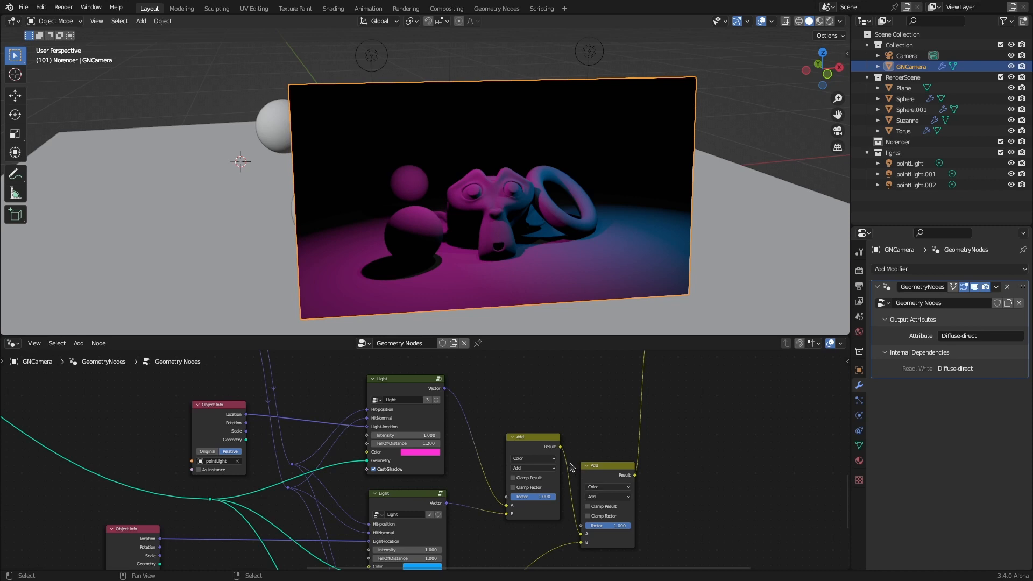
# Shift pointLight slightly sideways and move pointLight.001 to about X 0.61 m, Y -0.33 m, Z 0.58 m
pyautogui.click(374, 57)
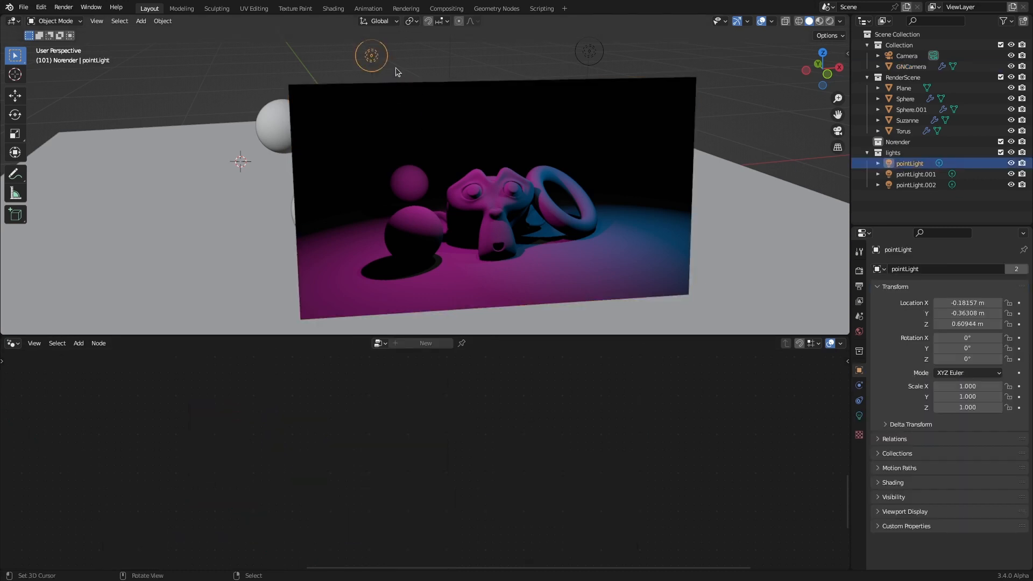
pyautogui.press('g')
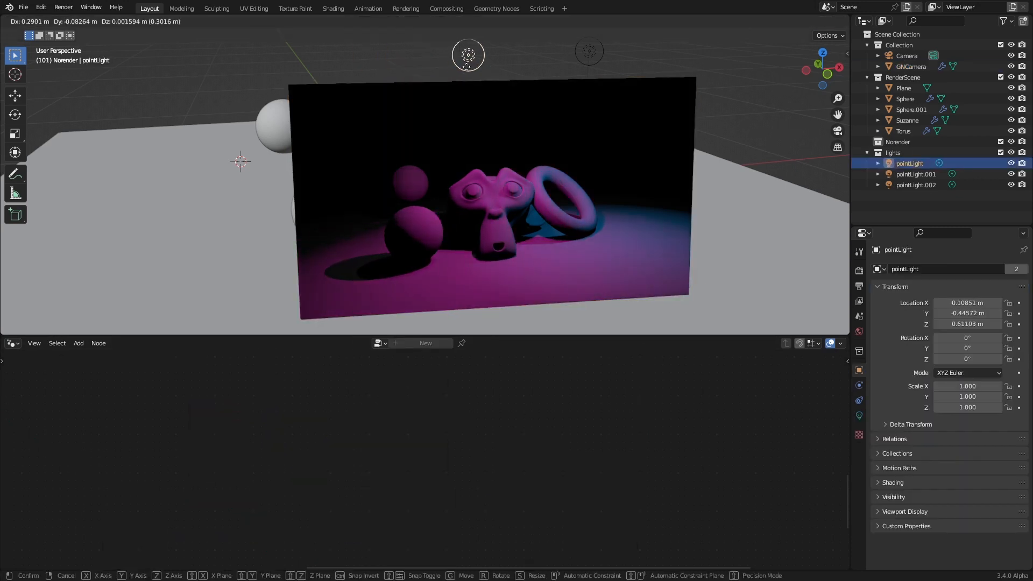
pyautogui.click(383, 66)
pyautogui.click(589, 51)
pyautogui.press('g')
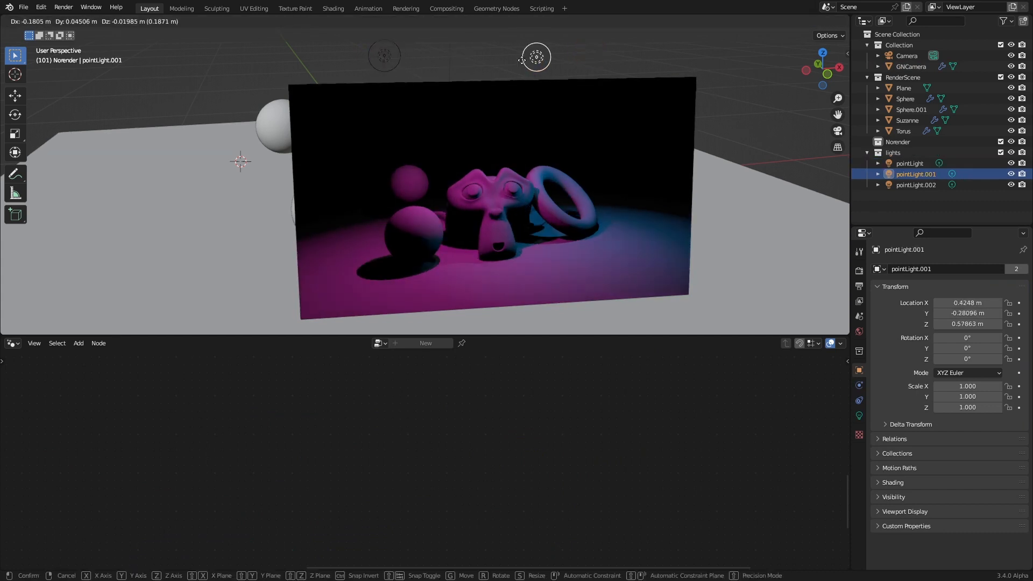
pyautogui.click(578, 58)
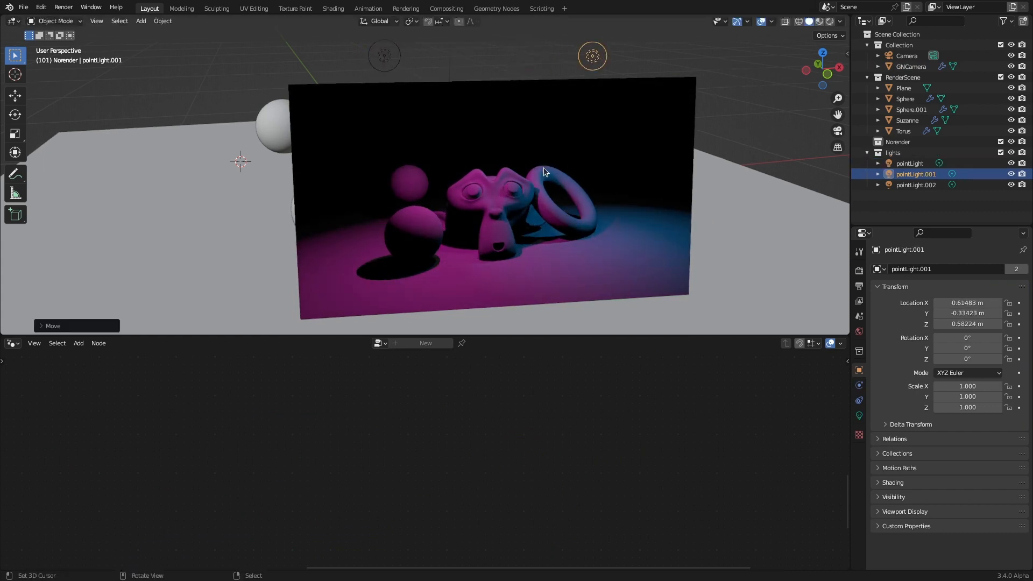
# Select GNCamera, try a higher Intensity on the pink Light node, and set it back to 1
pyautogui.click(544, 171)
pyautogui.doubleClick(411, 437)
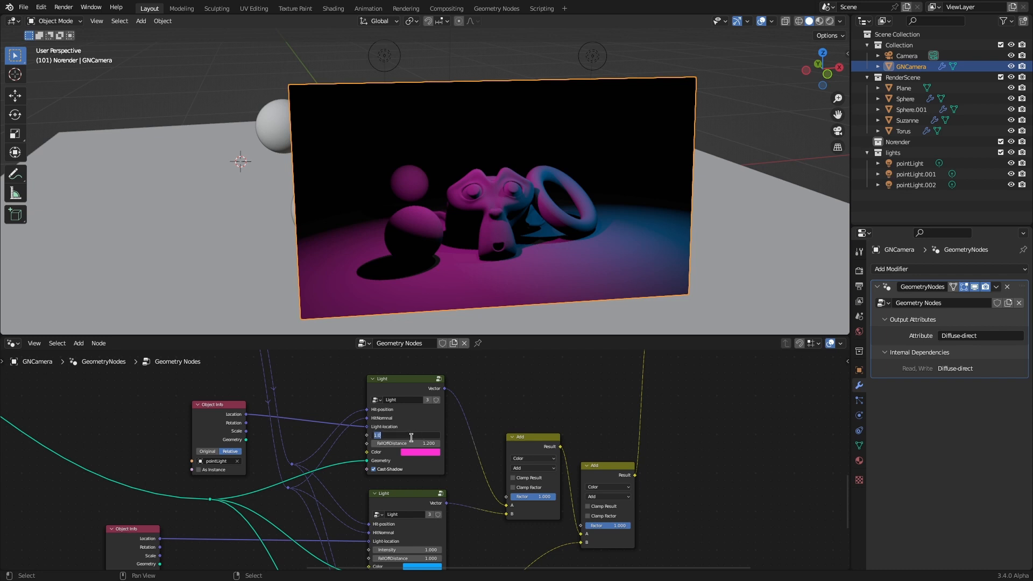
pyautogui.write('4.2')
pyautogui.press('Return')
pyautogui.doubleClick(391, 434)
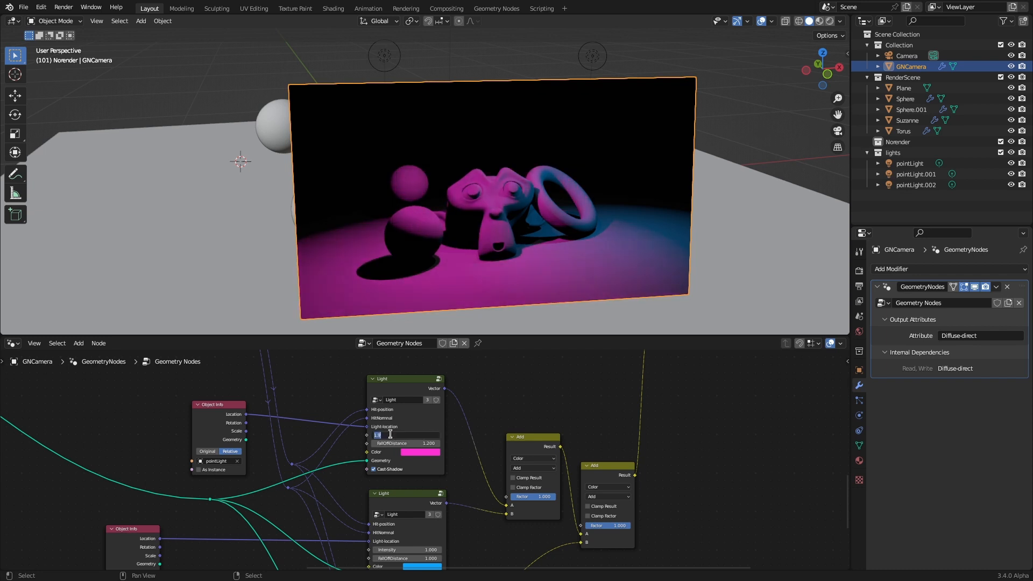
pyautogui.write('1')
pyautogui.press('Return')
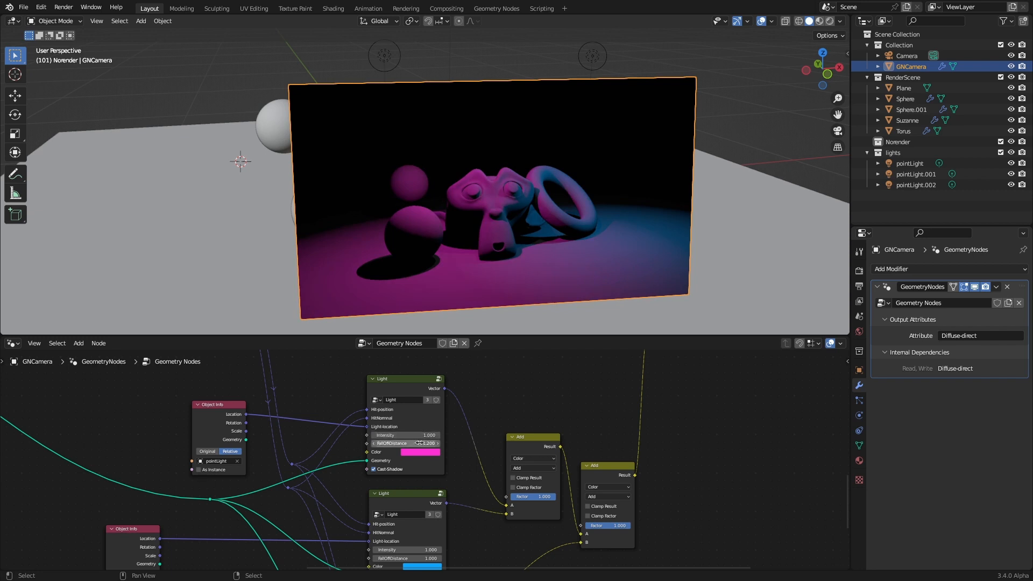
# Set the pink Light node's FallOffDistance to 1.1 and its color to magenta with hue 0.910 and saturation 1
pyautogui.moveTo(406, 443)
pyautogui.mouseDown()
pyautogui.moveTo(379, 443)
pyautogui.moveTo(415, 444)
pyautogui.mouseUp()
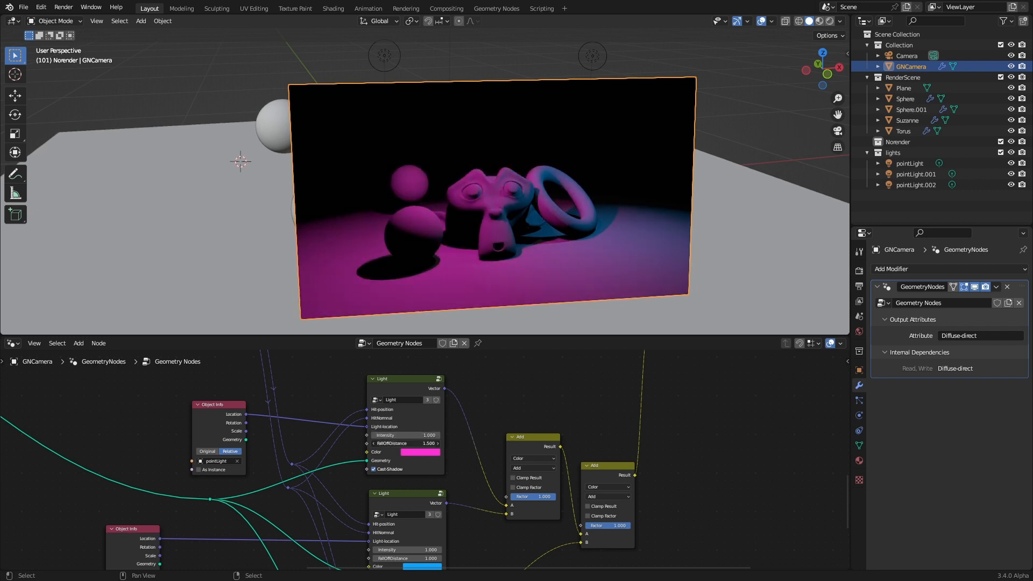
pyautogui.click(434, 454)
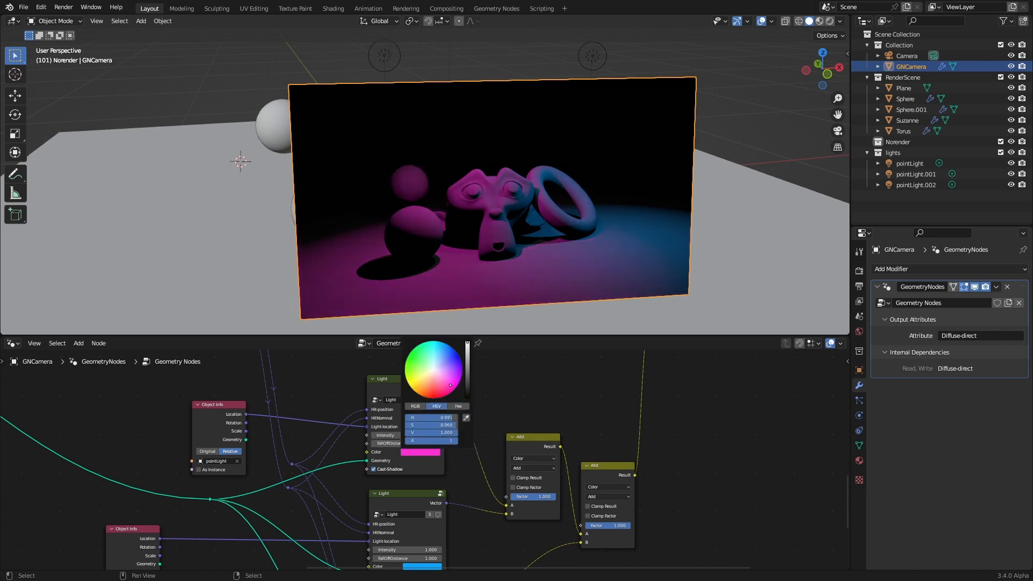
pyautogui.moveTo(451, 386)
pyautogui.mouseDown()
pyautogui.moveTo(413, 353)
pyautogui.moveTo(461, 359)
pyautogui.moveTo(435, 371)
pyautogui.moveTo(425, 395)
pyautogui.moveTo(449, 392)
pyautogui.mouseUp()
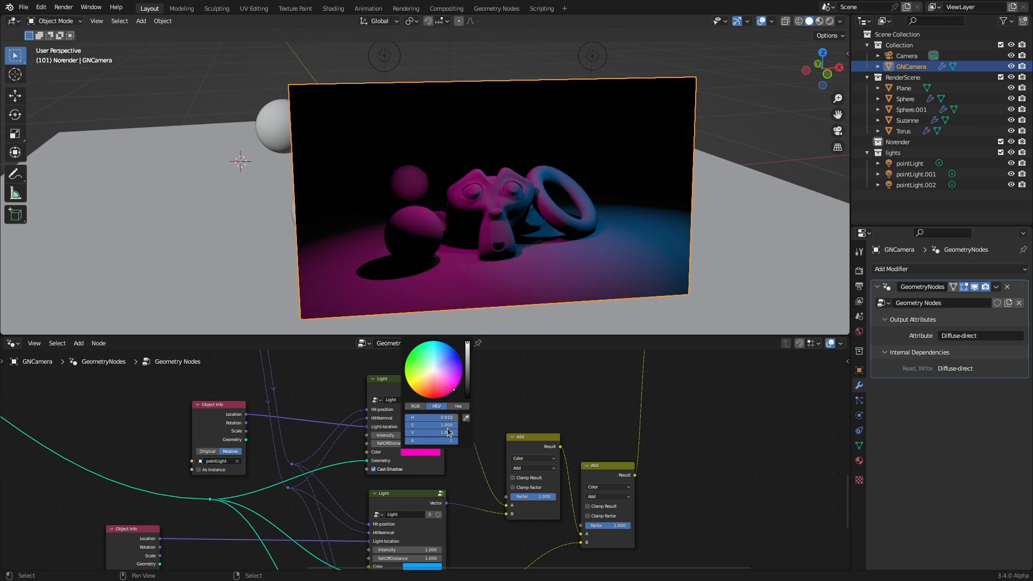
# Turn the pink Light node's Cast-Shadow off and on again, and view the camera image from a lower angle
pyautogui.click(373, 470)
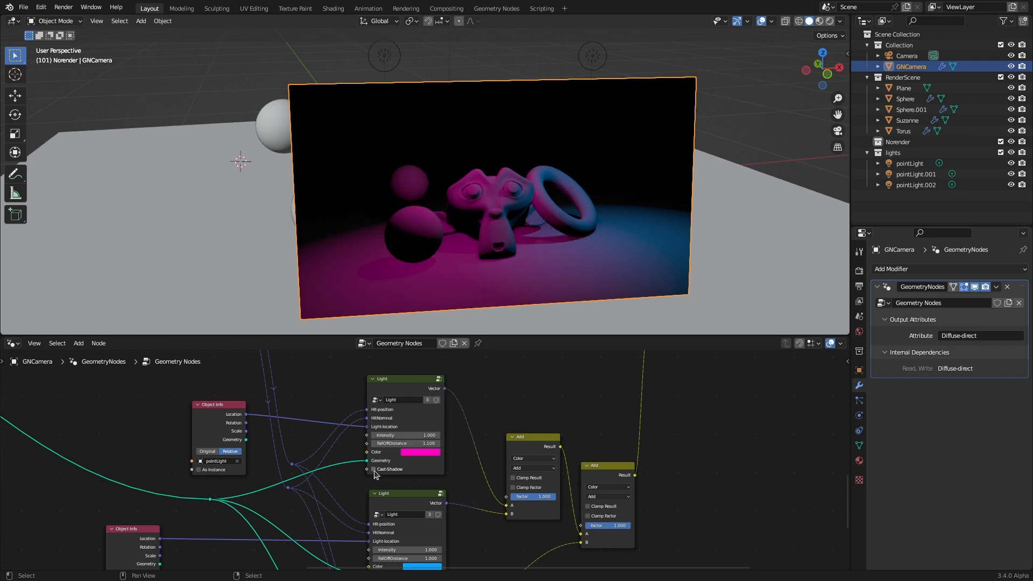
pyautogui.click(374, 470)
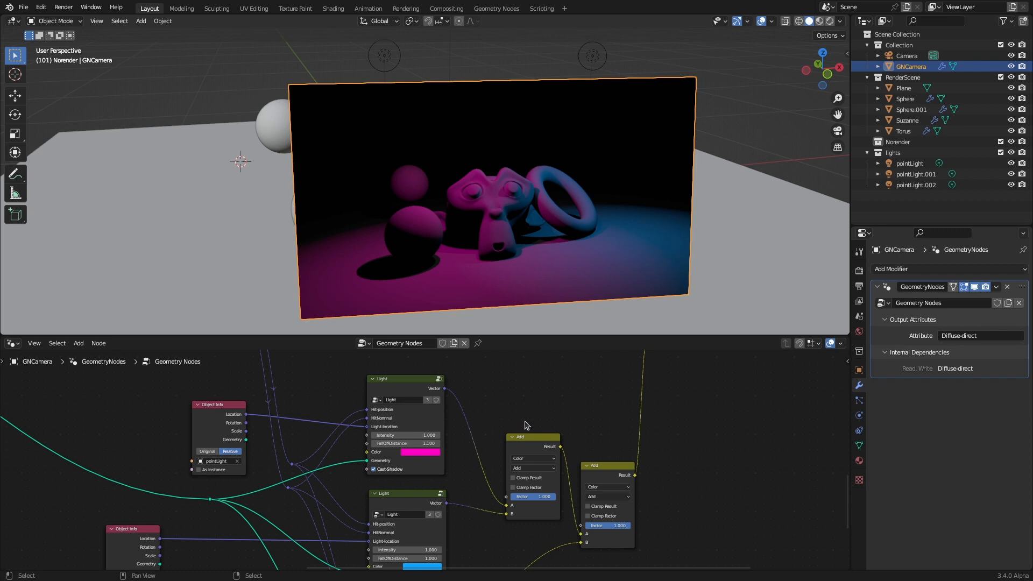
pyautogui.moveTo(571, 270); pyautogui.dragTo(558, 253, button='middle')
pyautogui.scroll(1, 522, 260)
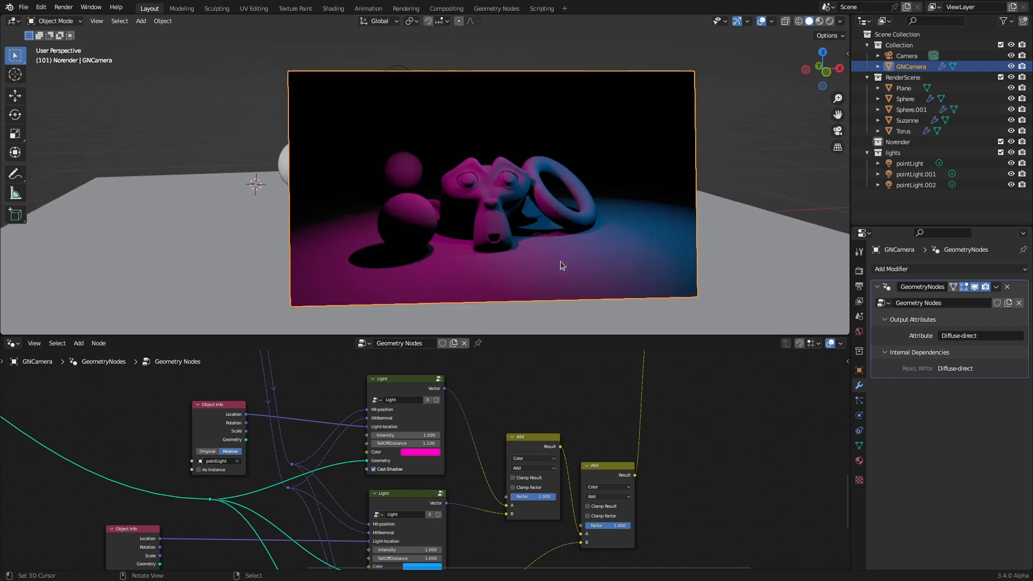